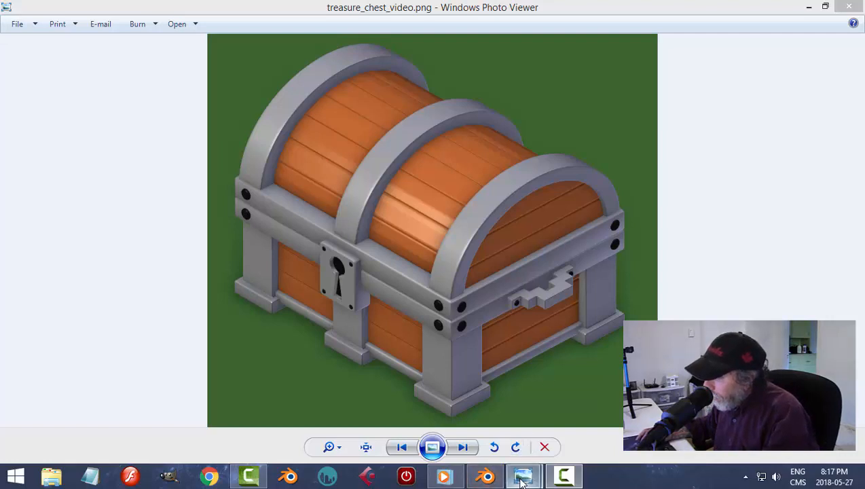
# View the treasure chest reference images, including the open chest.
pyautogui.moveTo(522, 476)
pyautogui.click(467, 433)
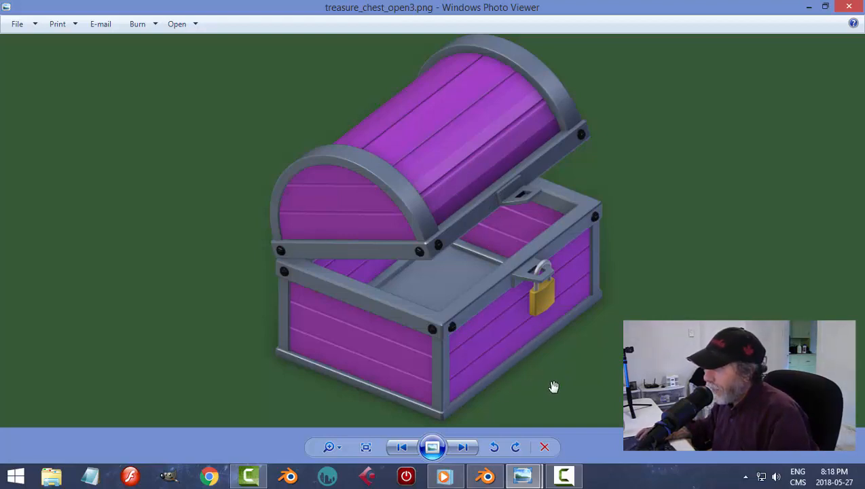
# Switch to Blender and delete every object in the default scene.
pyautogui.click(486, 475)
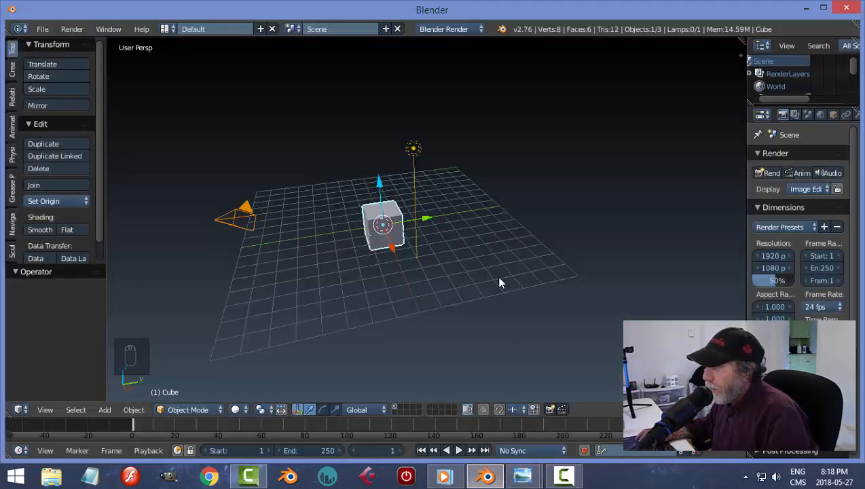
pyautogui.scroll(3, 541, 249)
pyautogui.scroll(-1, 533, 242)
pyautogui.keyDown('shift'); pyautogui.moveTo(474, 249); pyautogui.dragTo(532, 250, button='middle'); pyautogui.keyUp('shift')
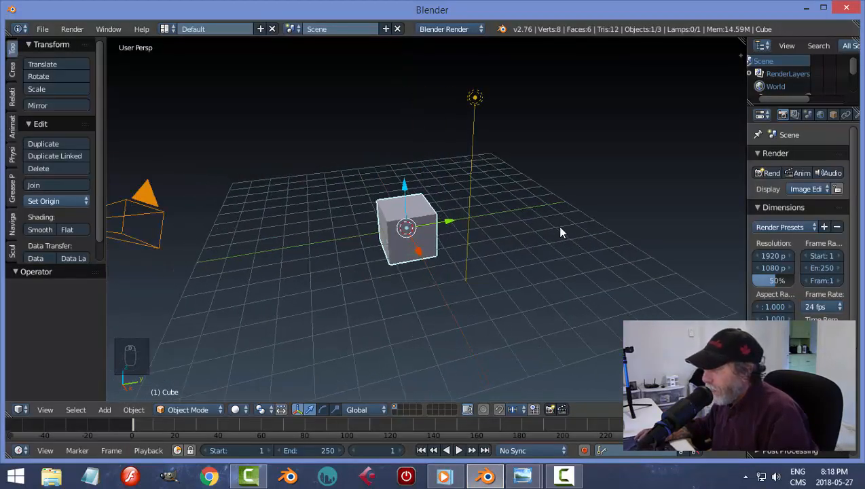
pyautogui.press('a')
pyautogui.press('a')
pyautogui.press('x')
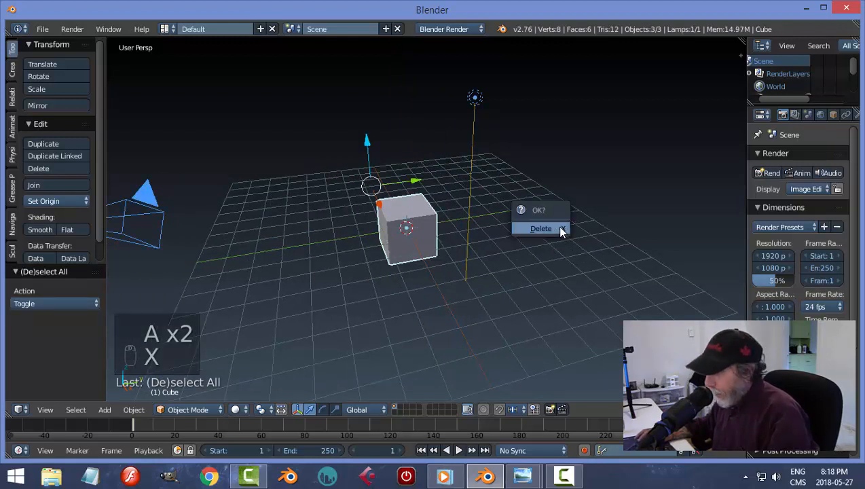
pyautogui.click(560, 230)
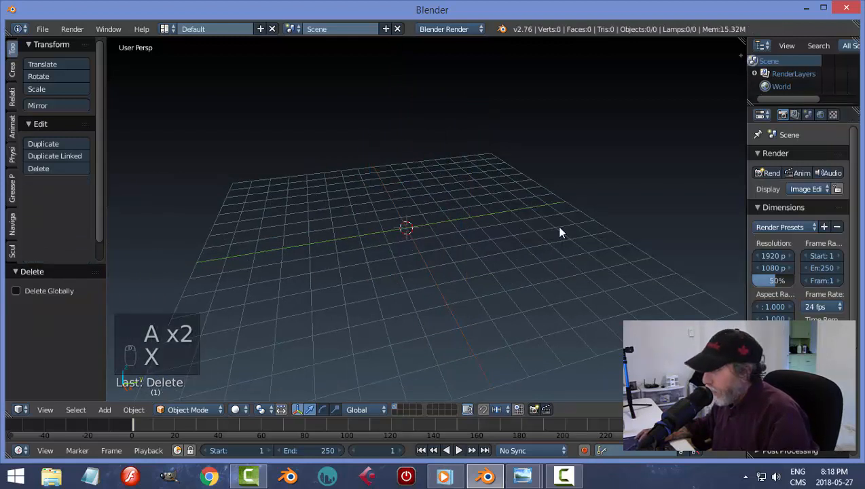
# Set the render engine to Cycles Render and its device to GPU Compute.
pyautogui.click(441, 30)
pyautogui.click(442, 70)
pyautogui.click(809, 221)
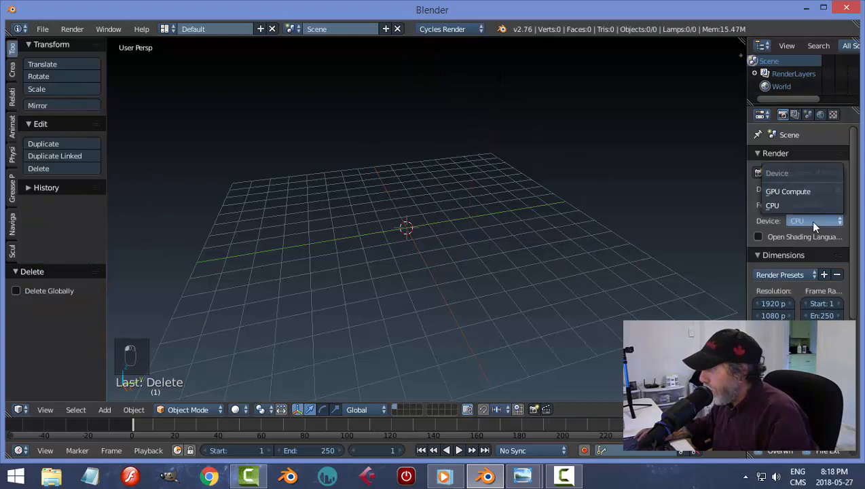
pyautogui.click(802, 192)
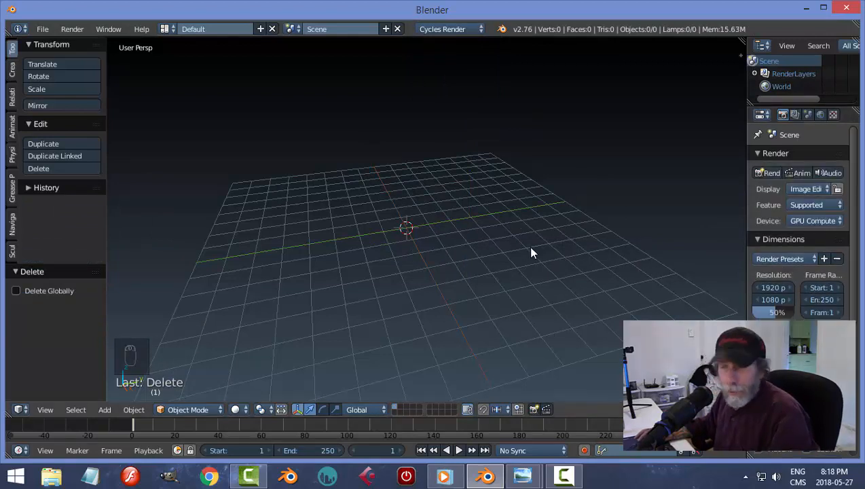
# Switch to the front orthographic view and add a mesh cylinder at the origin.
pyautogui.press('KP_1')
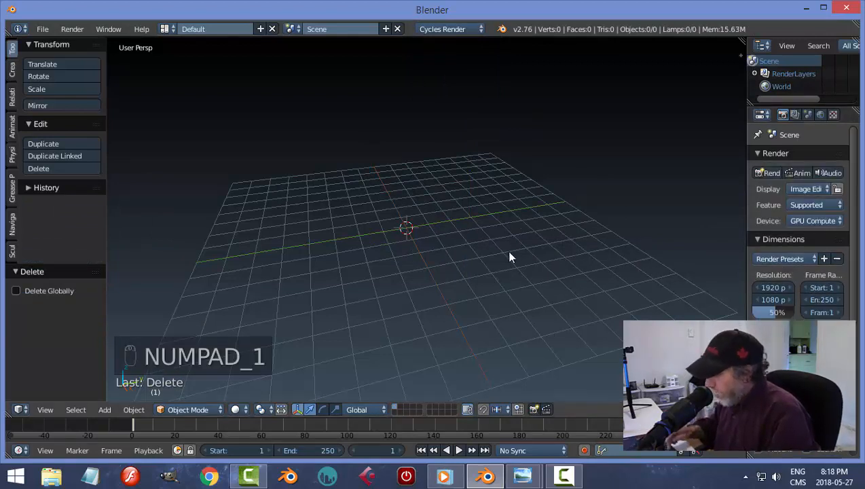
pyautogui.press('KP_5')
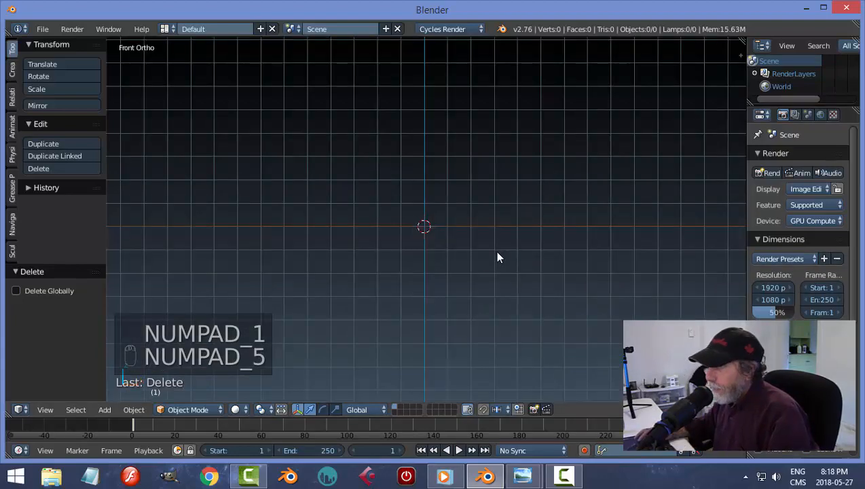
pyautogui.keyDown('shift'); pyautogui.moveTo(457, 293); pyautogui.dragTo(438, 268, button='middle'); pyautogui.keyUp('shift')
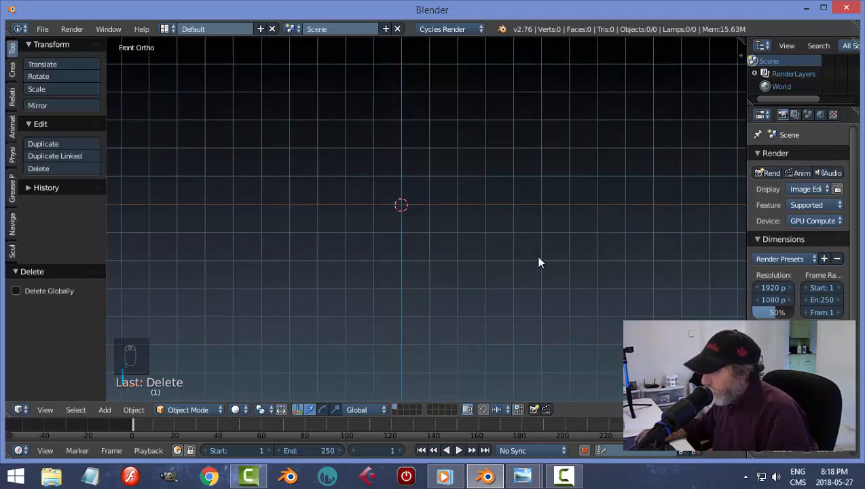
pyautogui.hotkey('shift', 'a')
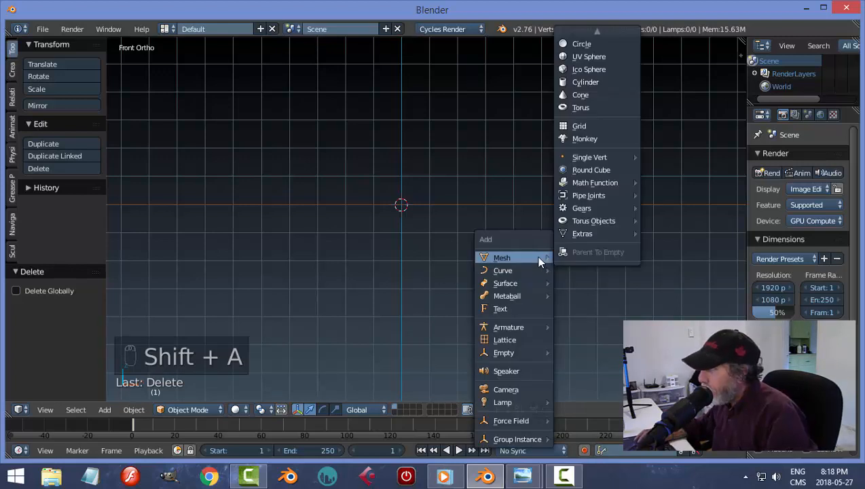
pyautogui.click(587, 81)
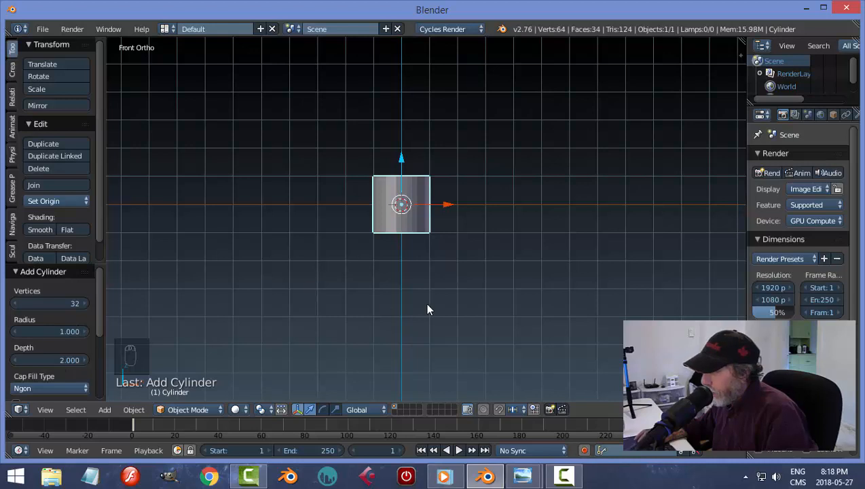
# Rotate the cylinder 90° about the Y axis and scale it along X by about 1.6.
pyautogui.scroll(1, 457, 289)
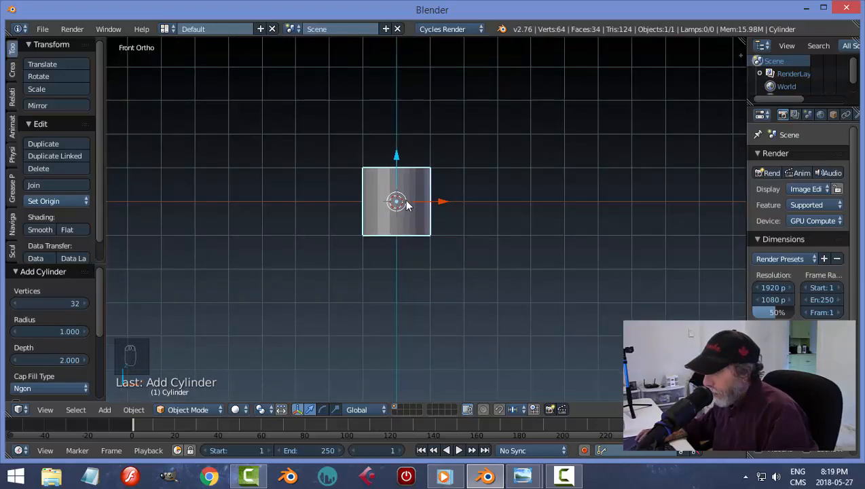
pyautogui.write('r')
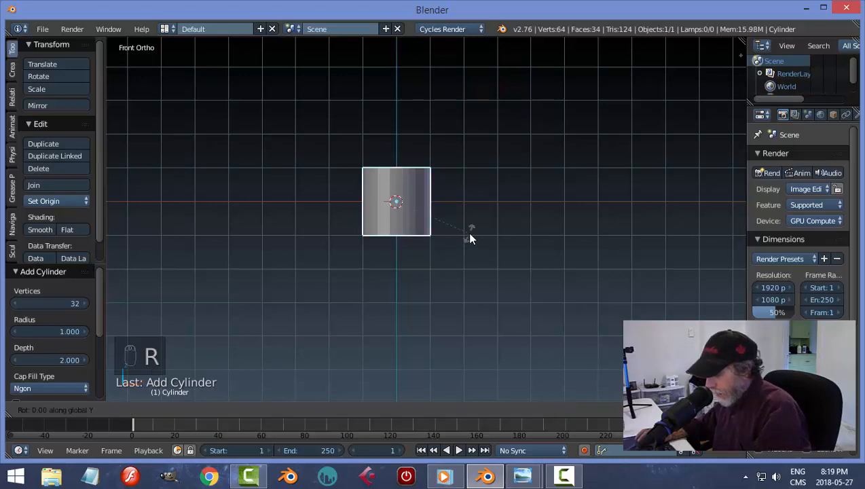
pyautogui.write('90')
pyautogui.press('Return')
pyautogui.press('s')
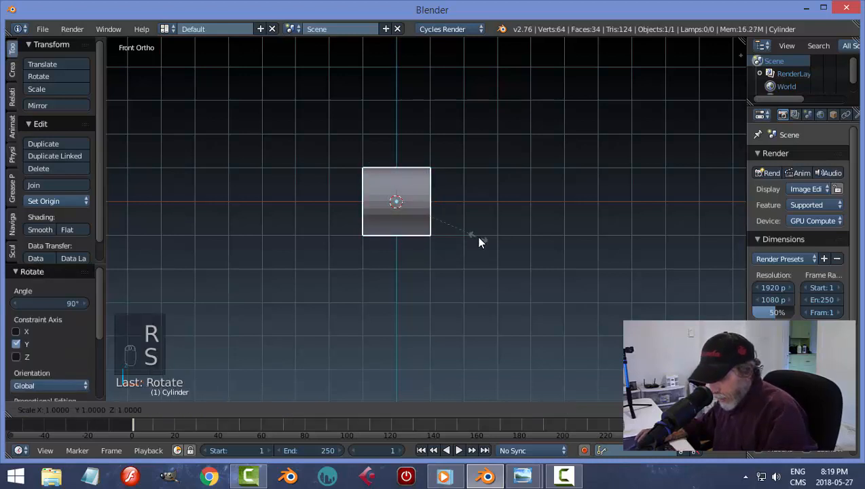
pyautogui.press('x')
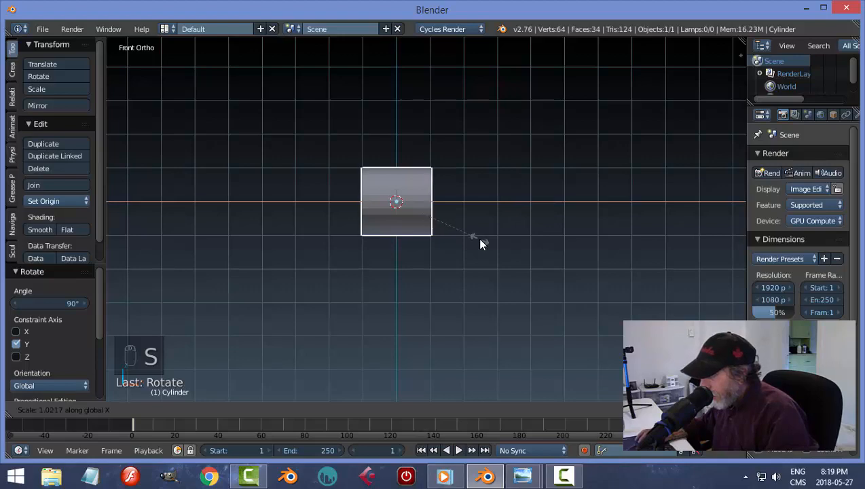
pyautogui.click(529, 246)
pyautogui.scroll(3, 505, 259)
pyautogui.keyDown('shift'); pyautogui.moveTo(485, 262); pyautogui.dragTo(510, 263, button='middle'); pyautogui.keyUp('shift')
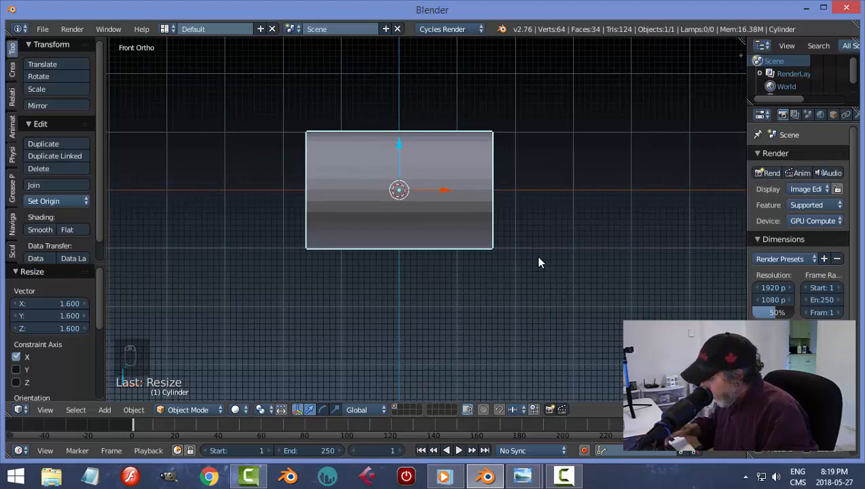
# In the right orthographic view, put the cylinder in Edit Mode and display it in wireframe shading.
pyautogui.press('KP_3')
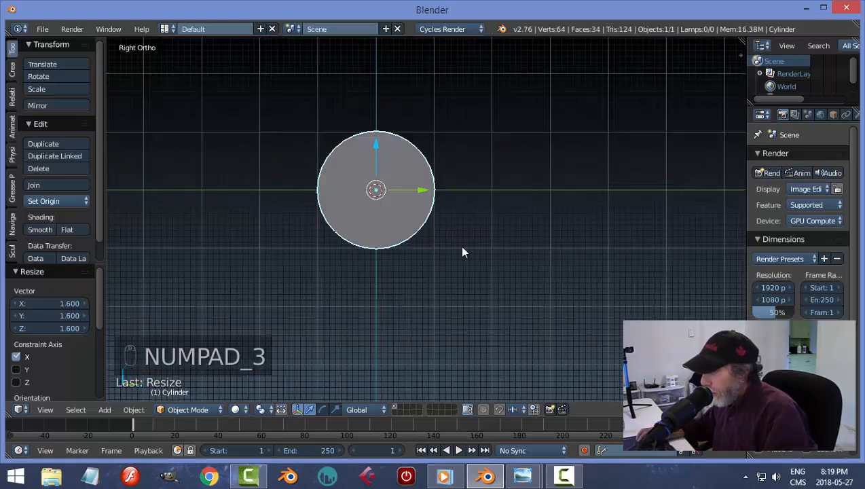
pyautogui.keyDown('shift'); pyautogui.moveTo(451, 249); pyautogui.dragTo(471, 252, button='middle'); pyautogui.keyUp('shift')
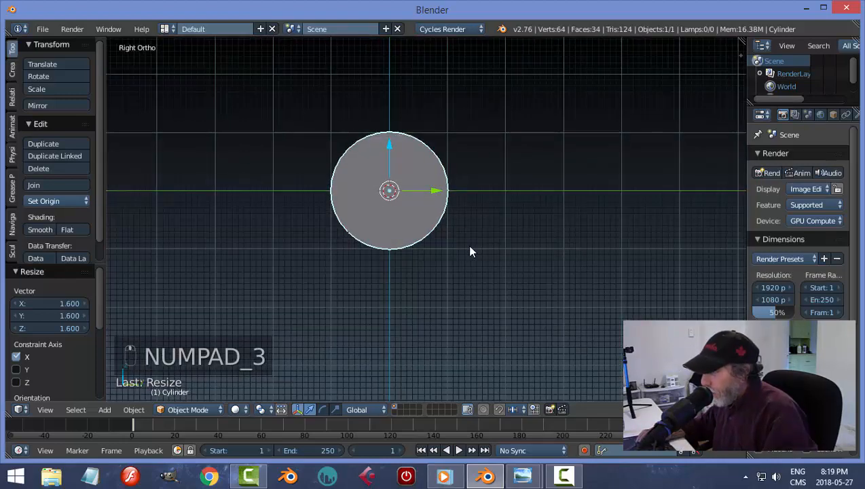
pyautogui.click(193, 411)
pyautogui.click(189, 378)
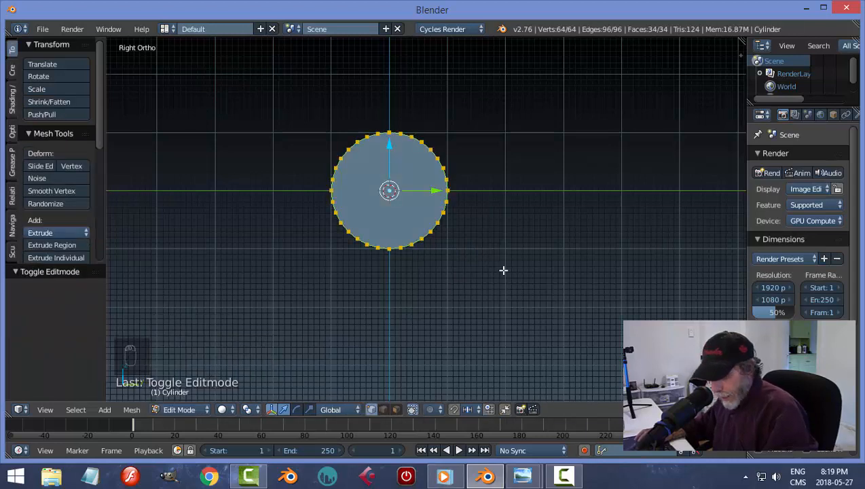
pyautogui.press('z')
pyautogui.click(608, 270)
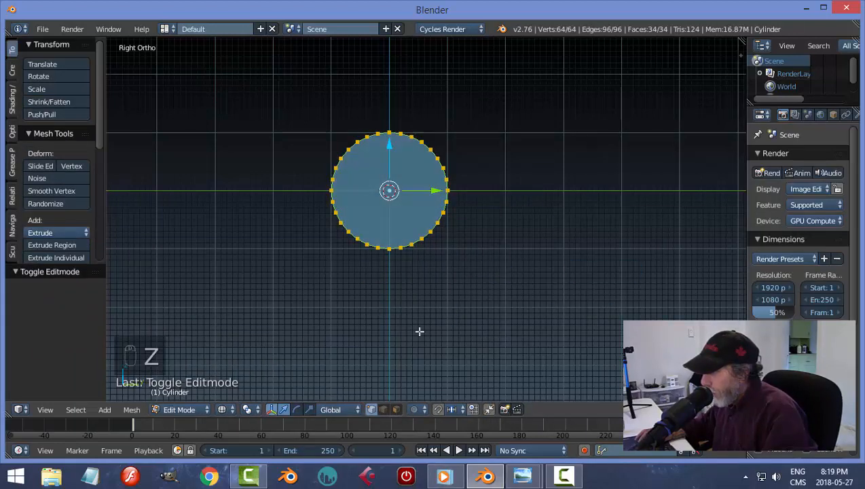
# Delete all the cylinder's vertices below its horizontal centre line, leaving the upper half as an arch.
pyautogui.scroll(3, 487, 271)
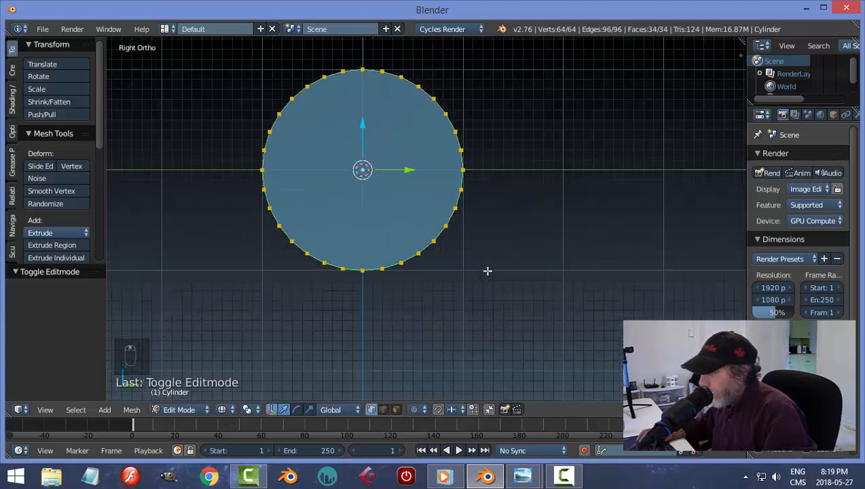
pyautogui.scroll(-1, 487, 271)
pyautogui.press('a')
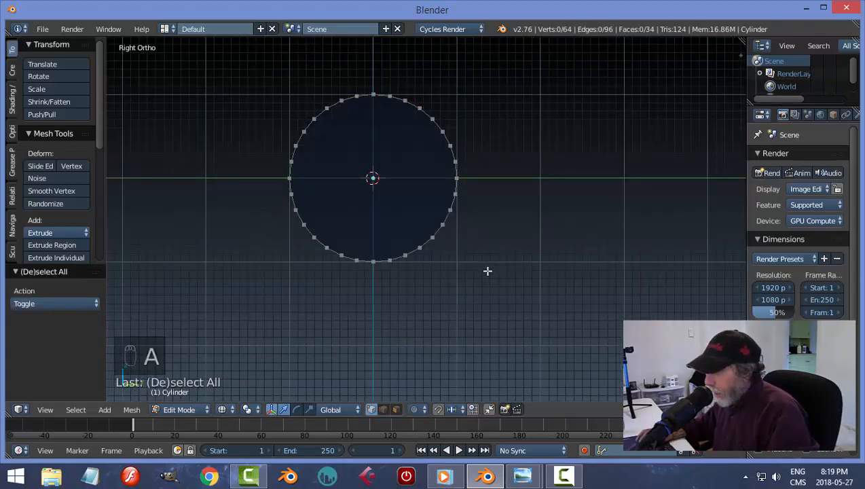
pyautogui.click(370, 410)
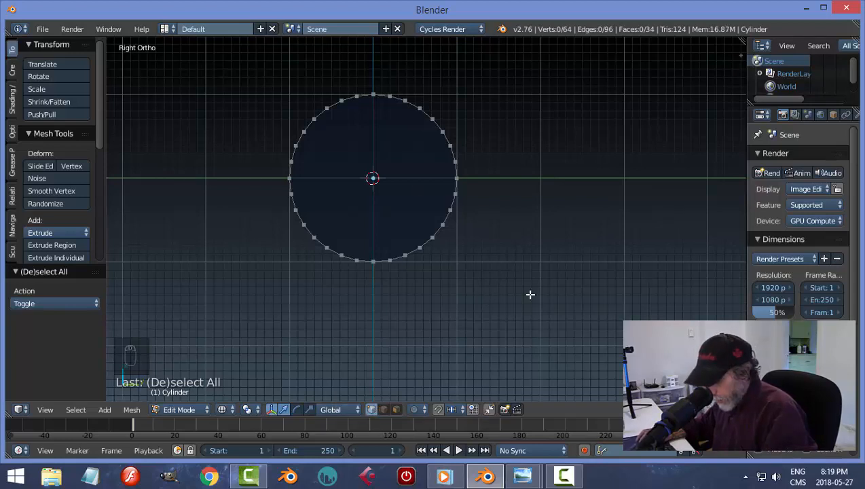
pyautogui.press('b')
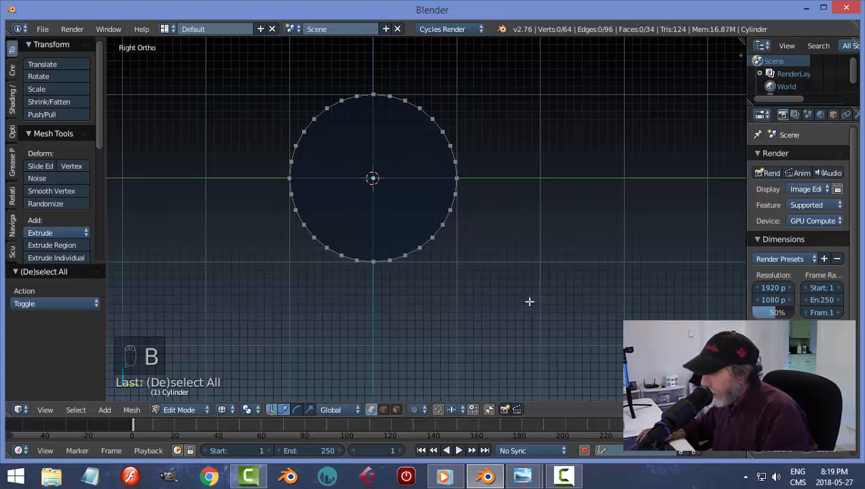
pyautogui.moveTo(530, 301); pyautogui.dragTo(262, 186)
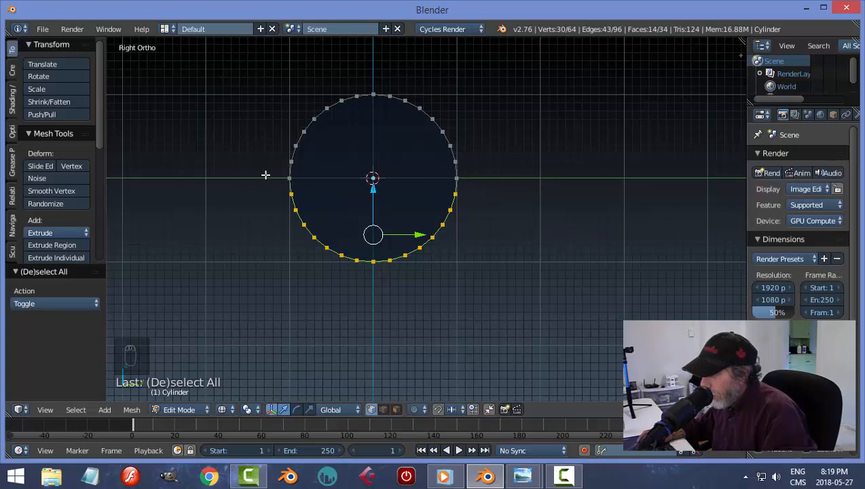
pyautogui.press('x')
pyautogui.click(584, 229)
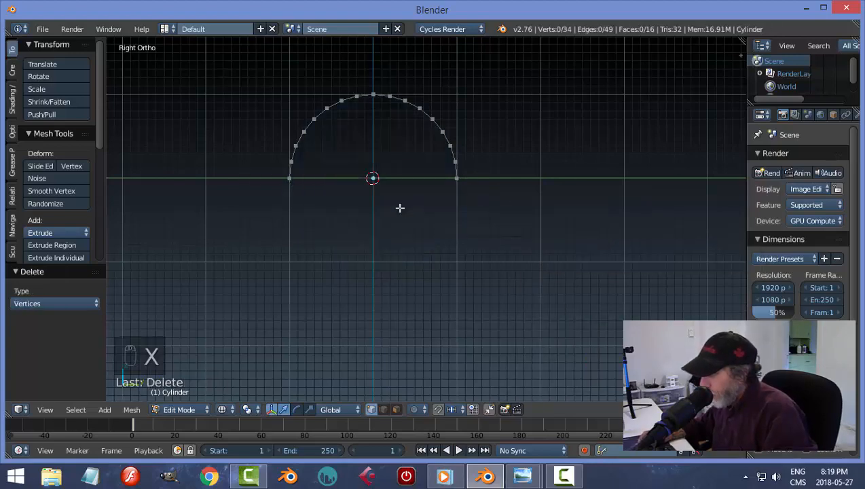
# Set the viewport shading back to Solid and return the half cylinder to Object Mode.
pyautogui.moveTo(400, 207); pyautogui.dragTo(455, 227, button='middle')
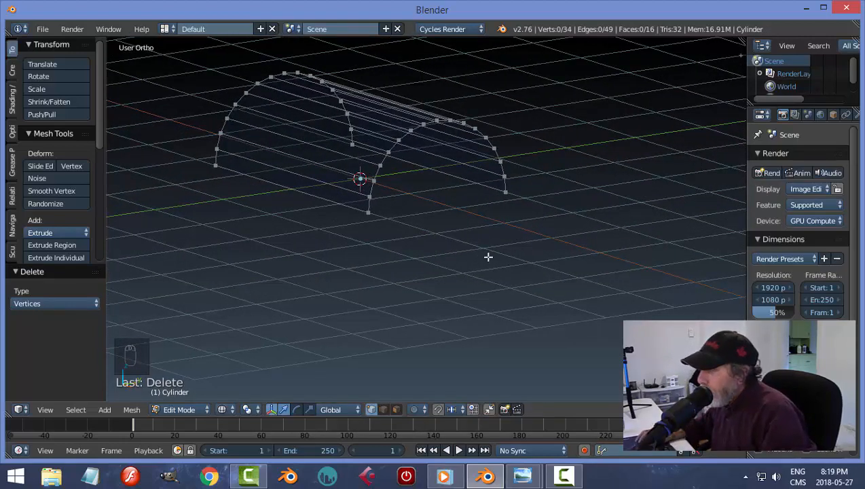
pyautogui.moveTo(501, 251)
pyautogui.mouseDown(button='middle')
pyautogui.moveTo(495, 245)
pyautogui.moveTo(498, 254)
pyautogui.mouseUp(button='middle')
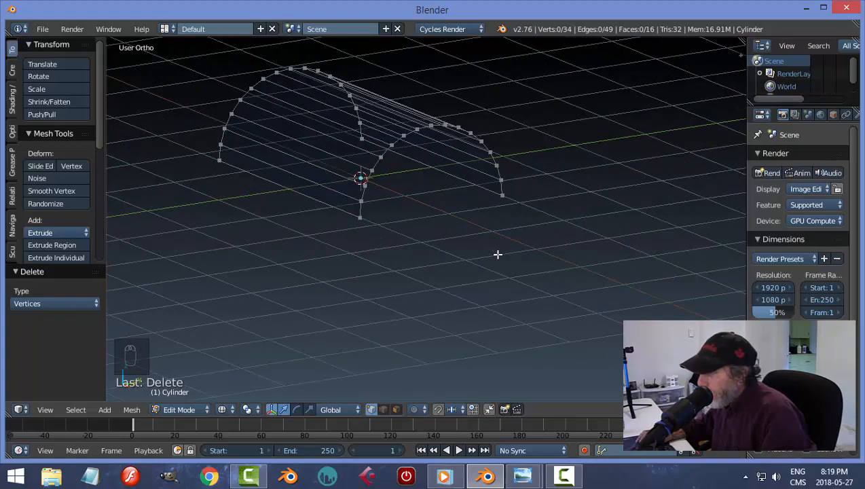
pyautogui.press('z')
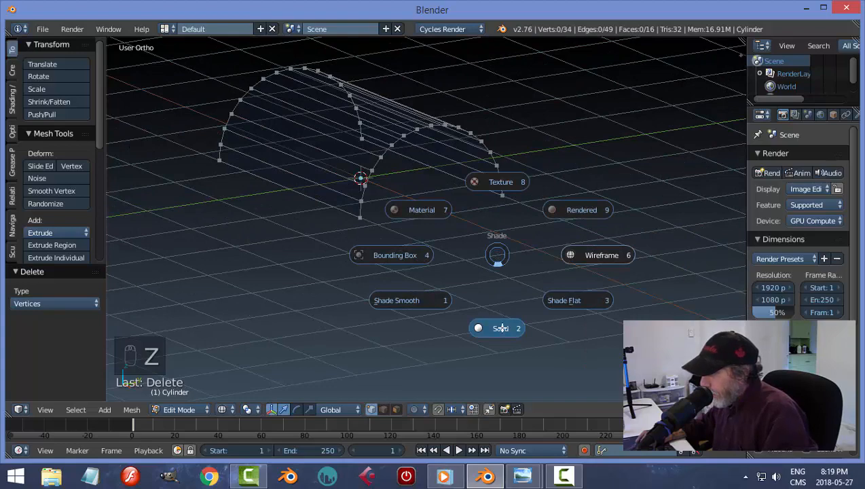
pyautogui.click(501, 328)
pyautogui.moveTo(473, 243)
pyautogui.mouseDown(button='middle')
pyautogui.moveTo(497, 244)
pyautogui.moveTo(485, 251)
pyautogui.mouseUp(button='middle')
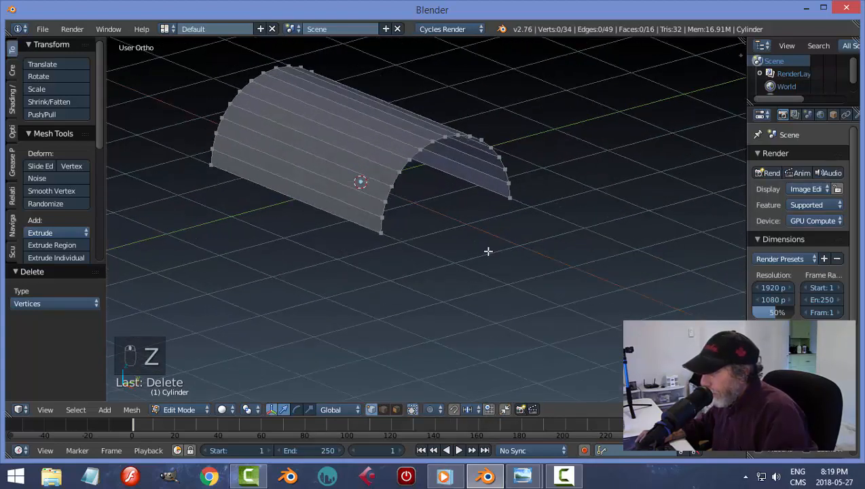
pyautogui.press('Tab')
pyautogui.click(396, 250)
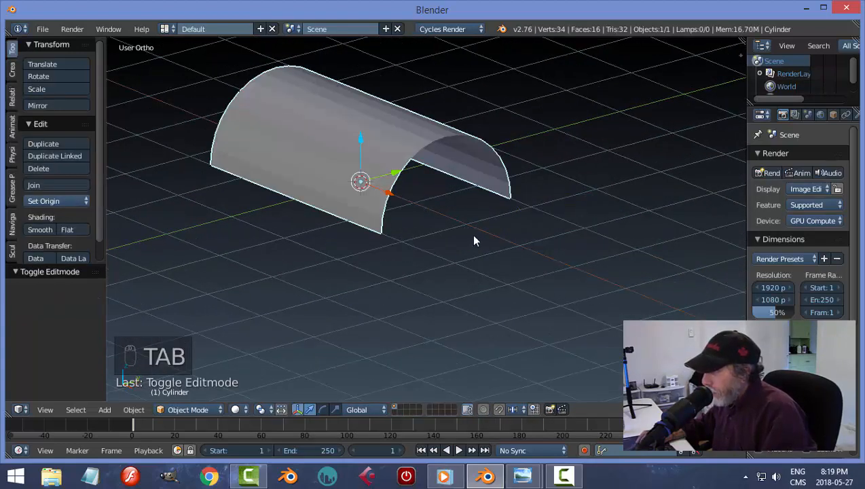
pyautogui.moveTo(474, 240); pyautogui.dragTo(480, 238, button='middle')
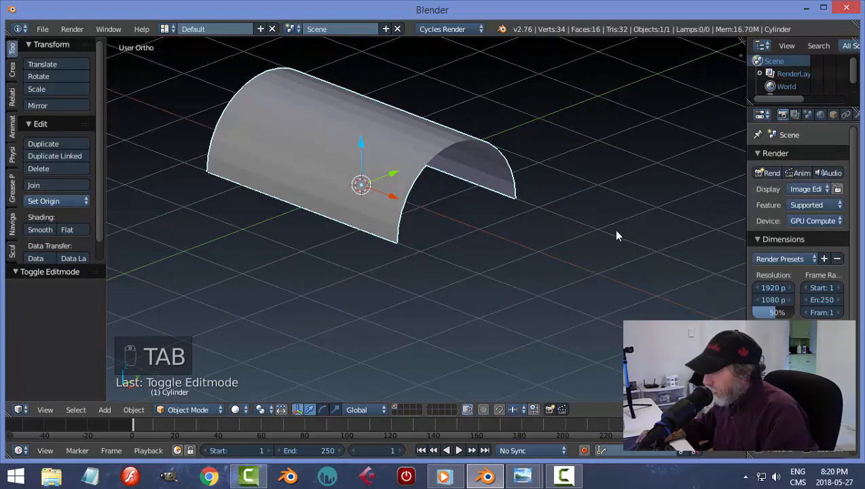
# Turn off the grid floor display in the 3D viewport.
pyautogui.press('n')
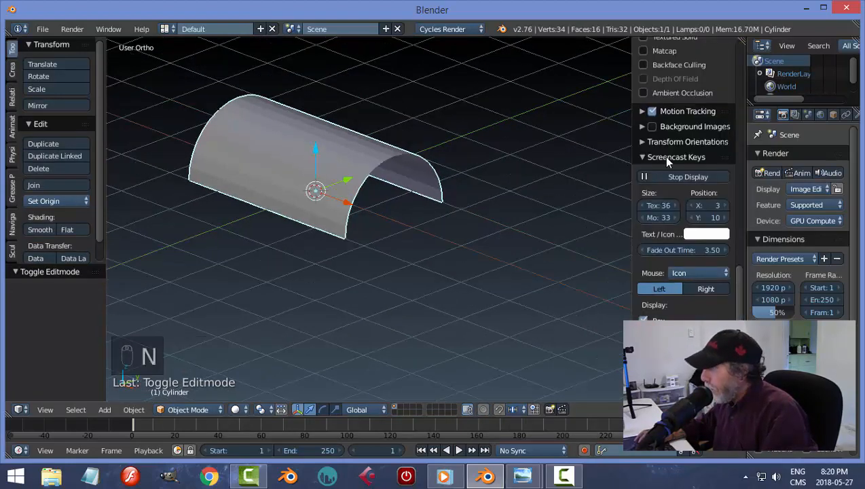
pyautogui.click(641, 157)
pyautogui.scroll(5, 663, 191)
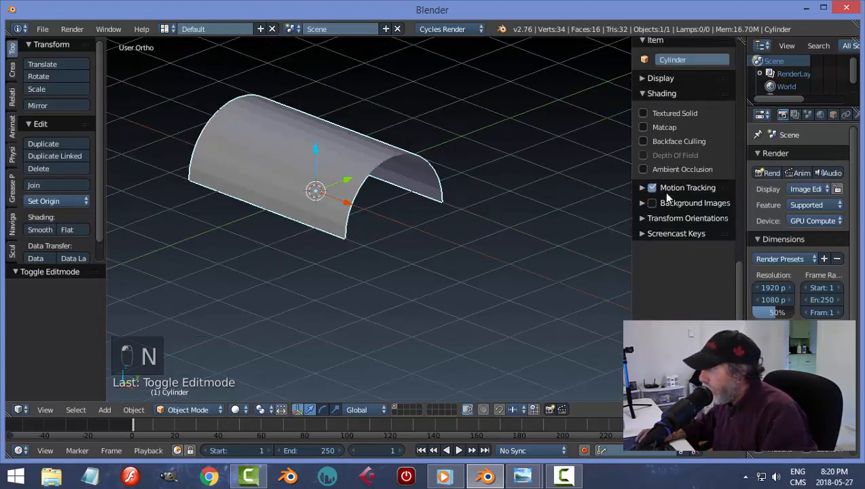
pyautogui.click(642, 129)
pyautogui.click(643, 223)
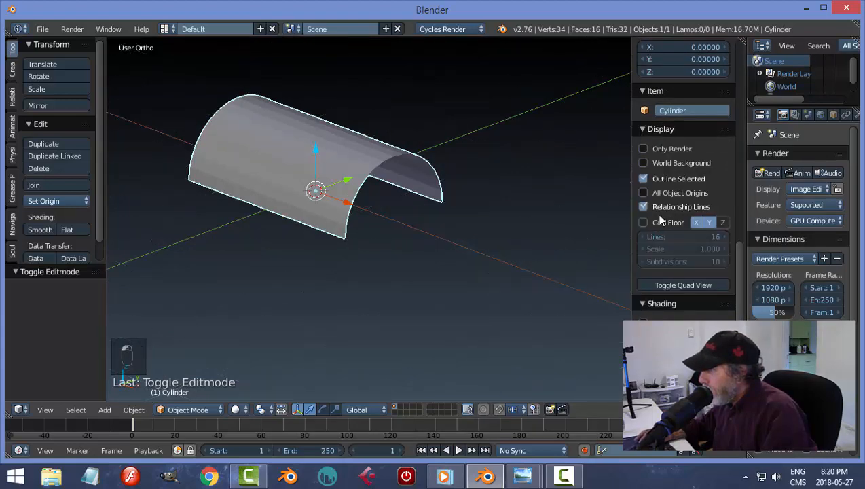
pyautogui.click(643, 129)
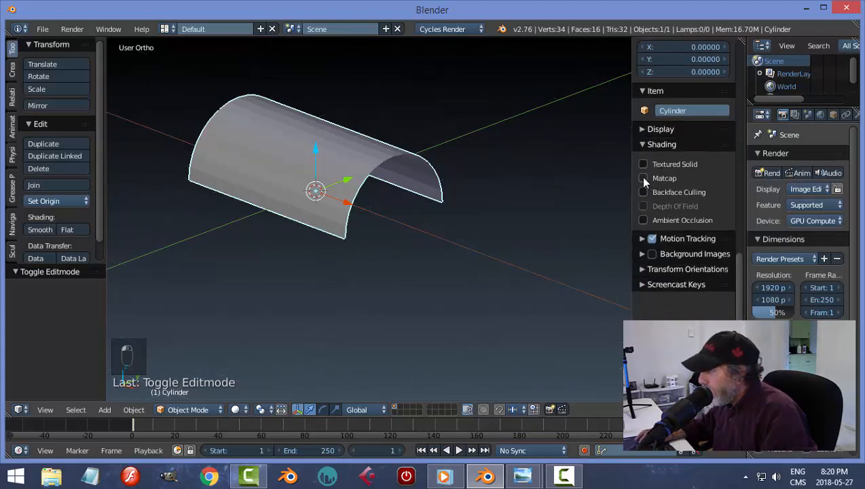
# Enable Matcap shading with ambient occlusion in the viewport and choose the red clay matcap.
pyautogui.click(643, 178)
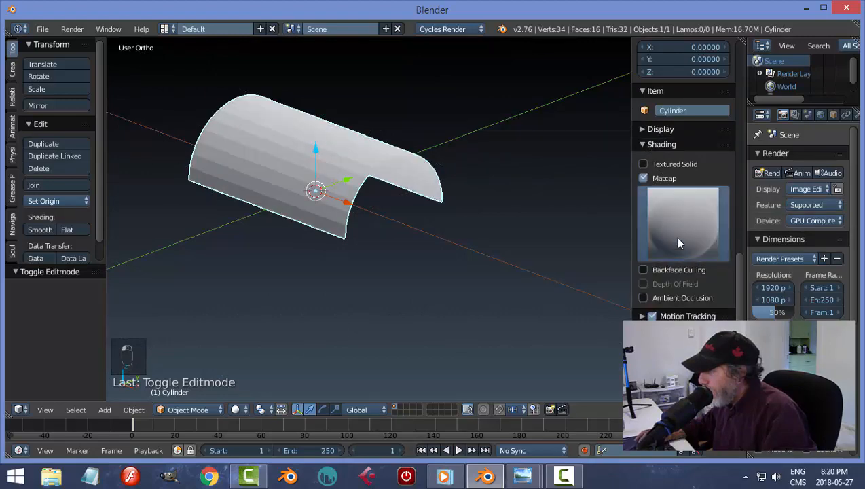
pyautogui.click(676, 297)
pyautogui.click(688, 241)
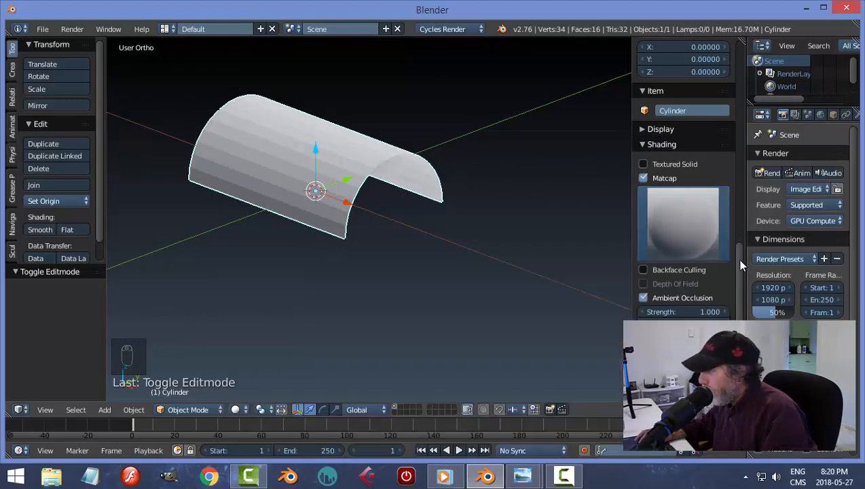
pyautogui.scroll(3, 707, 268)
pyautogui.click(680, 282)
pyautogui.click(564, 95)
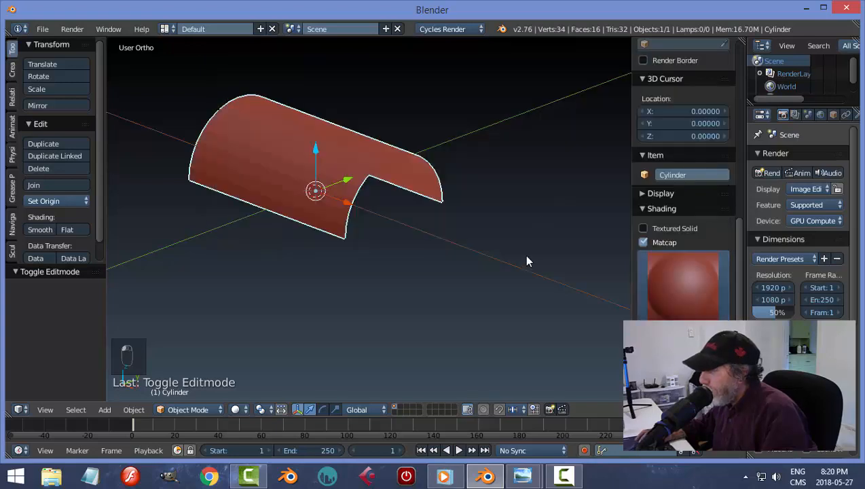
pyautogui.press('n')
pyautogui.moveTo(513, 268); pyautogui.dragTo(492, 263, button='middle')
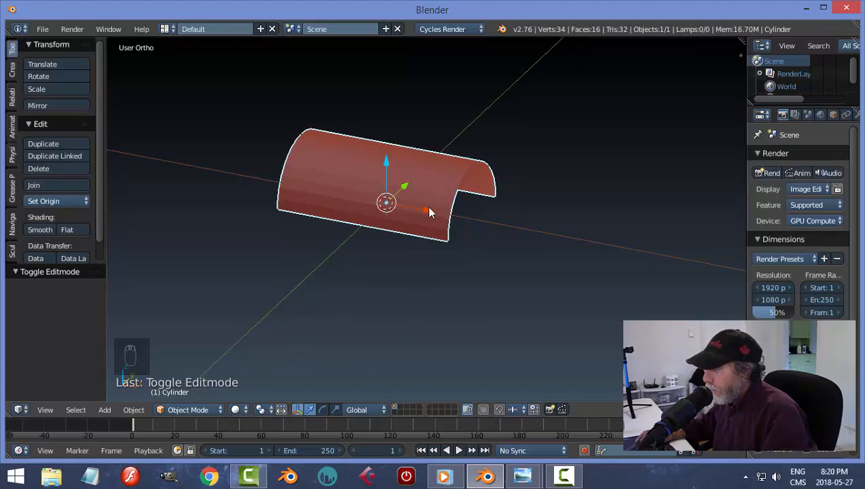
# In Edit Mode and front orthographic view, add two evenly spaced loop cuts across the half cylinder's length.
pyautogui.press('Tab')
pyautogui.click(500, 210)
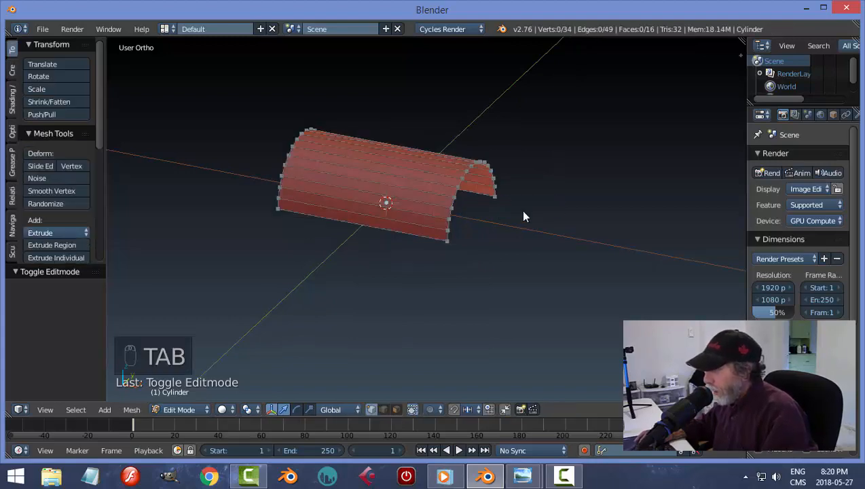
pyautogui.press('KP_1')
pyautogui.keyDown('shift'); pyautogui.moveTo(476, 241); pyautogui.dragTo(485, 268, button='middle'); pyautogui.keyUp('shift')
pyautogui.scroll(2, 481, 271)
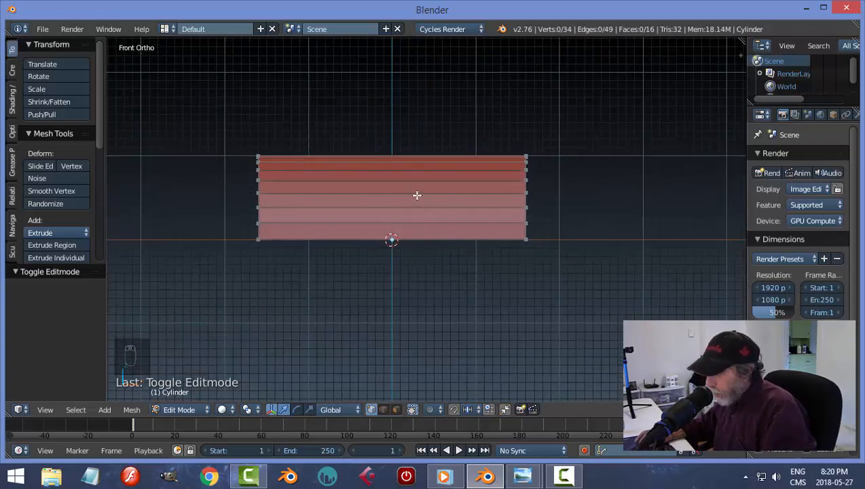
pyautogui.hotkey('ctrl', 'r')
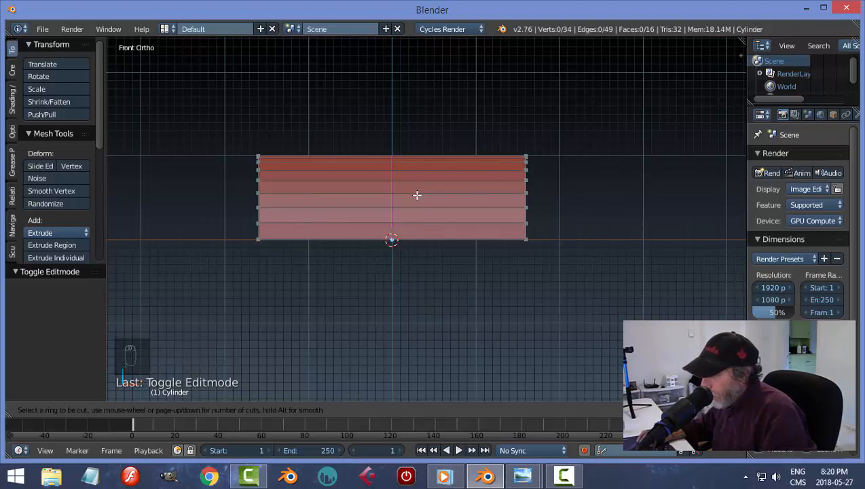
pyautogui.scroll(1, 417, 195)
pyautogui.click(417, 194)
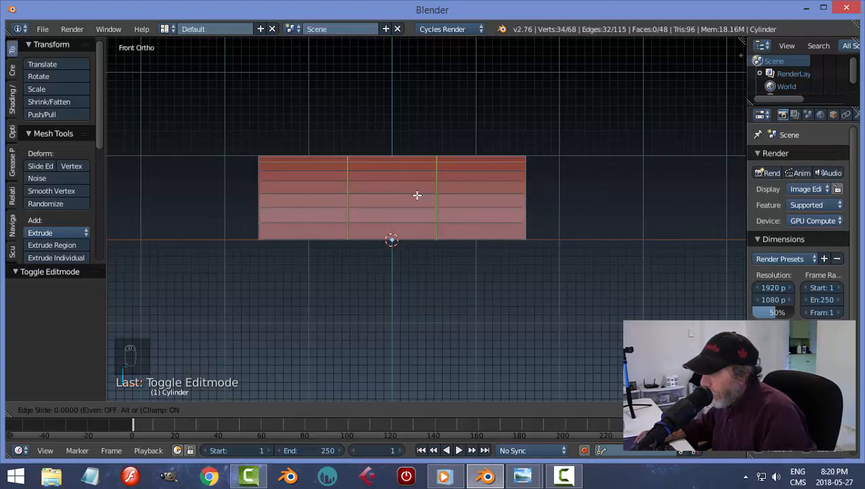
pyautogui.click(417, 195)
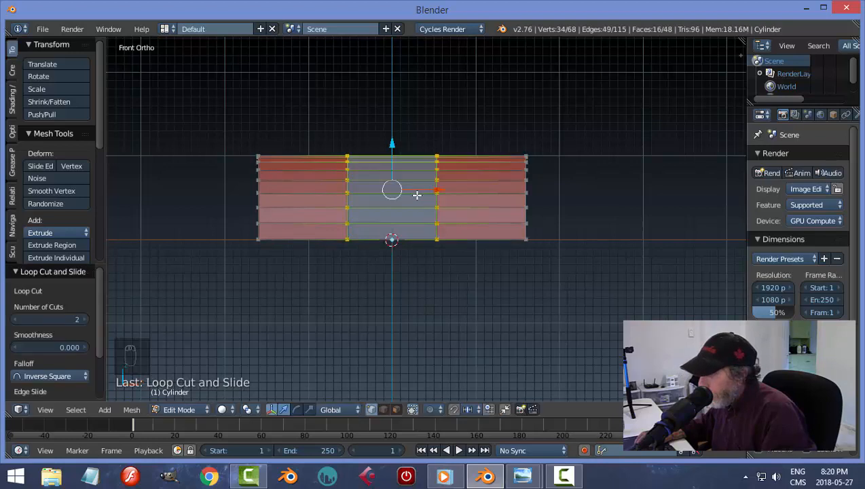
# Scale the two new edge loops along X by about 2.53, moving them close to the half cylinder's ends.
pyautogui.press('s')
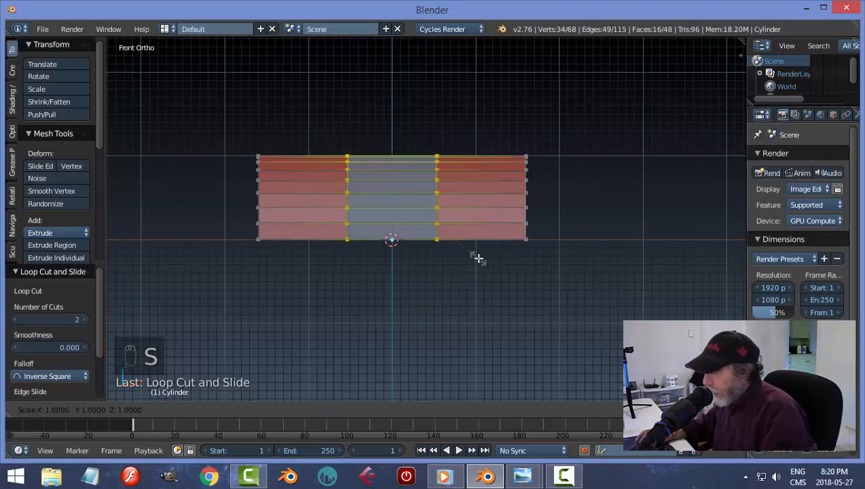
pyautogui.press('x')
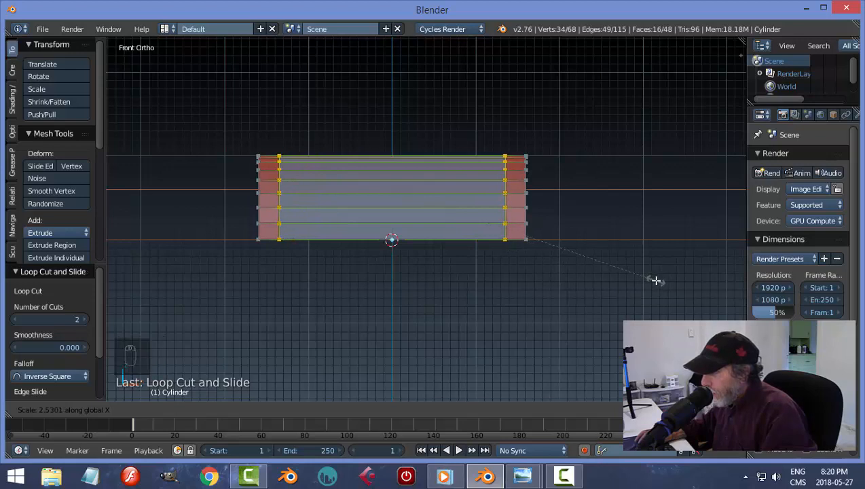
pyautogui.click(645, 280)
pyautogui.moveTo(646, 280); pyautogui.dragTo(595, 289, button='middle')
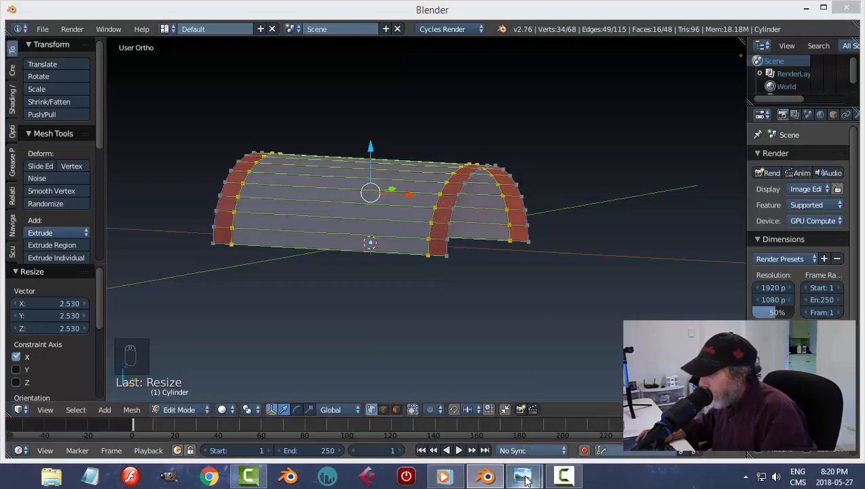
# Consult the treasure_chest_open3.png reference and select the narrow face bands at both ends of the half cylinder.
pyautogui.moveTo(523, 476)
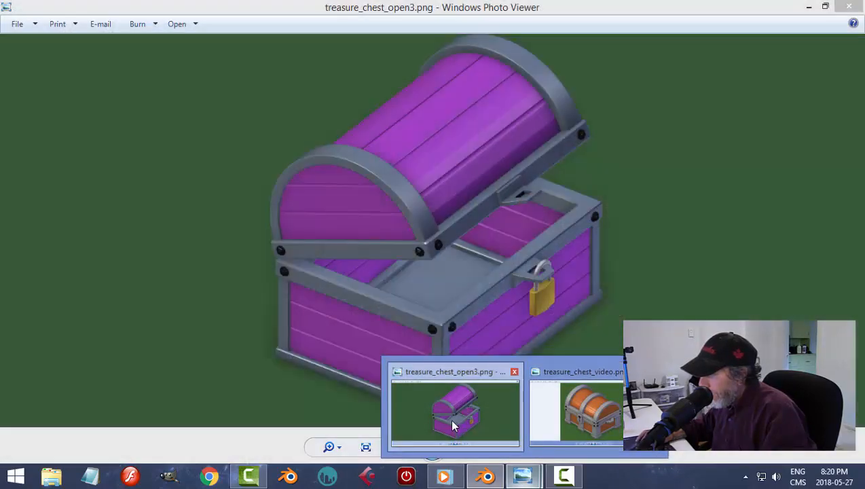
pyautogui.click(449, 418)
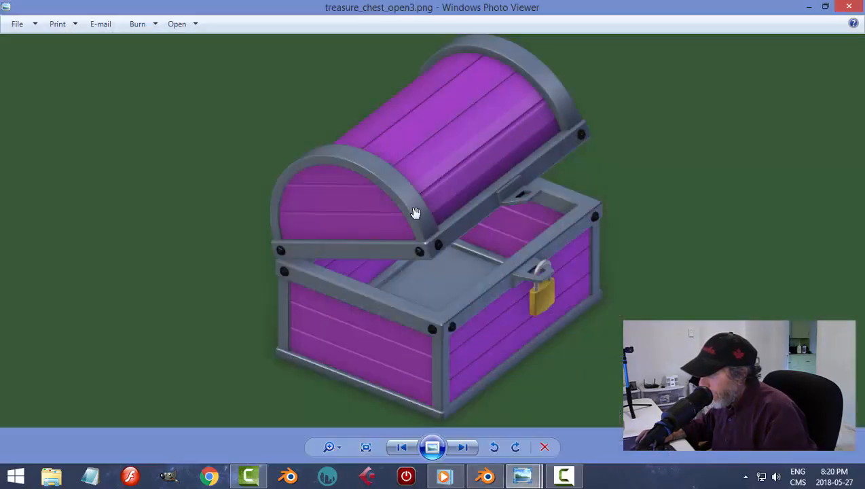
pyautogui.click(486, 475)
pyautogui.press('a')
pyautogui.moveTo(495, 353); pyautogui.dragTo(515, 189, button='middle')
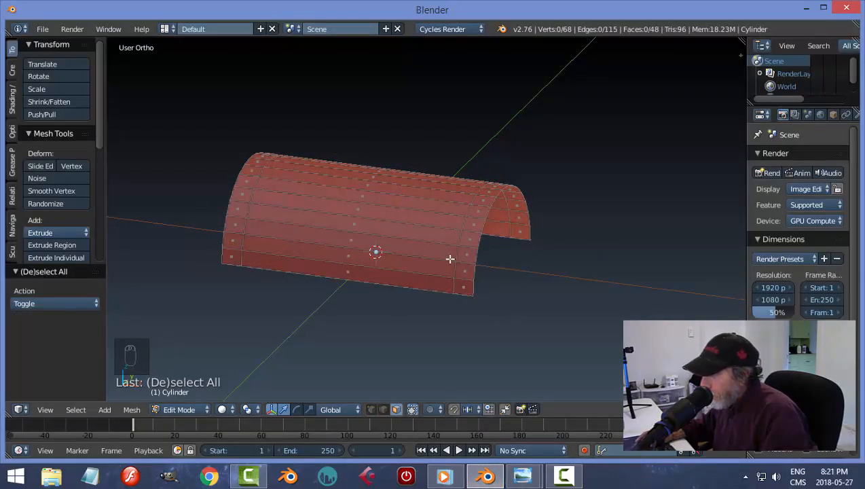
pyautogui.keyDown('ctrl'); pyautogui.keyDown('alt'); pyautogui.rightClick(473, 231); pyautogui.keyUp('alt'); pyautogui.keyUp('ctrl')
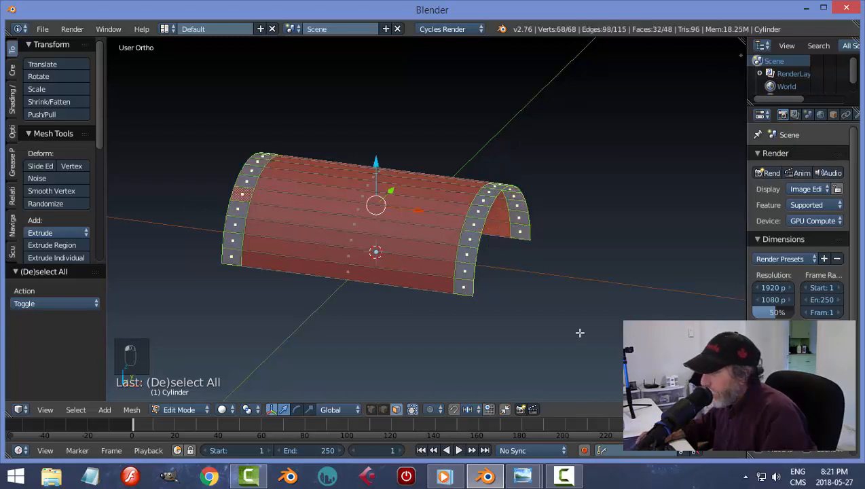
pyautogui.moveTo(579, 332)
pyautogui.mouseDown(button='middle')
pyautogui.moveTo(554, 314)
pyautogui.moveTo(545, 318)
pyautogui.moveTo(577, 331)
pyautogui.mouseUp(button='middle')
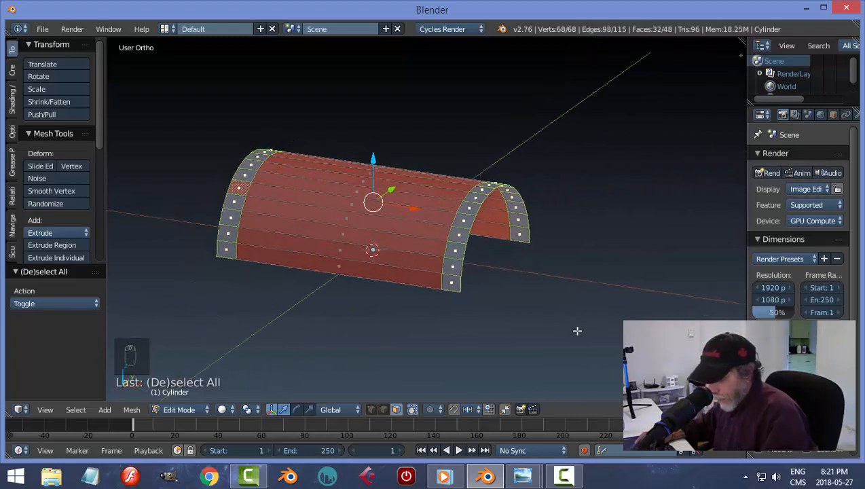
# Duplicate the two end bands in place, separate them into their own object, and select that object in Object Mode.
pyautogui.hotkey('shift', 'd')
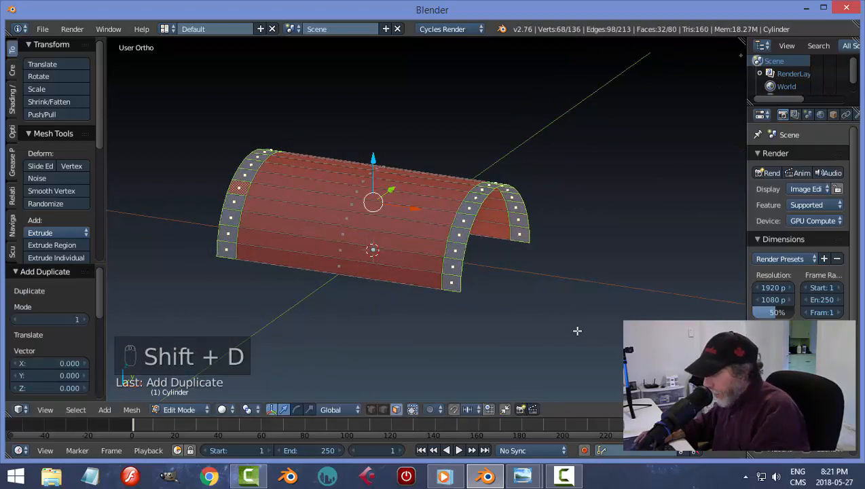
pyautogui.press('p')
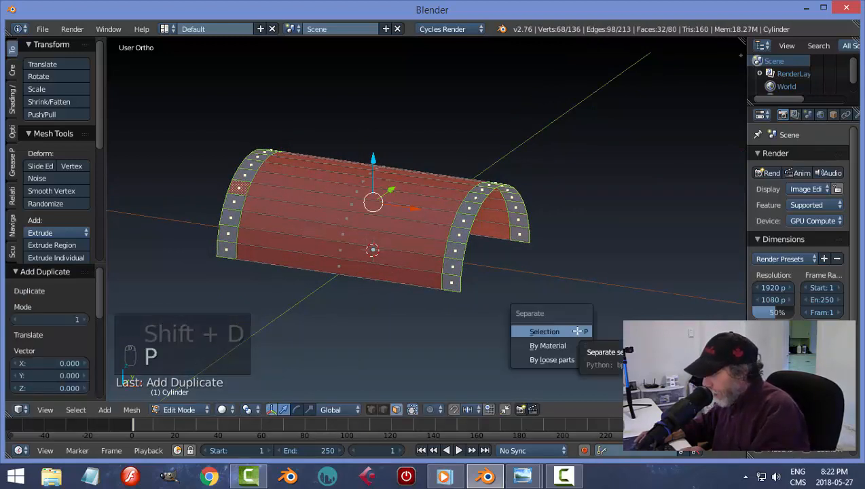
pyautogui.click(577, 331)
pyautogui.press('Tab')
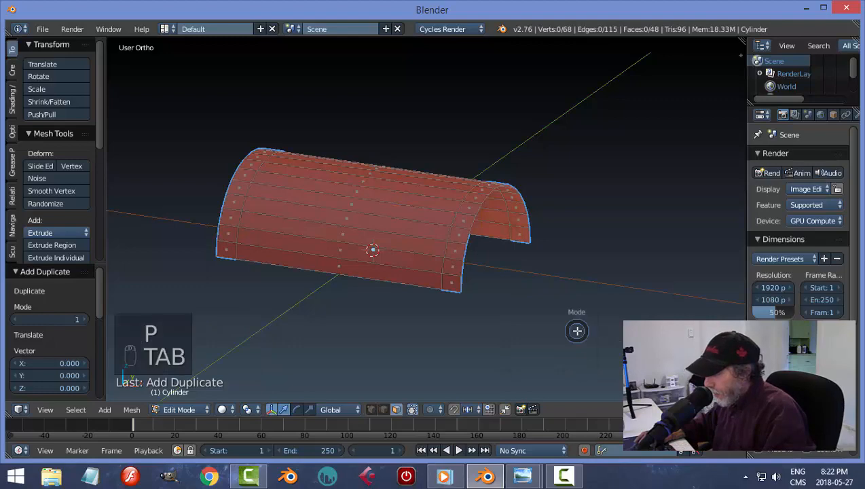
pyautogui.click(478, 330)
pyautogui.rightClick(476, 250)
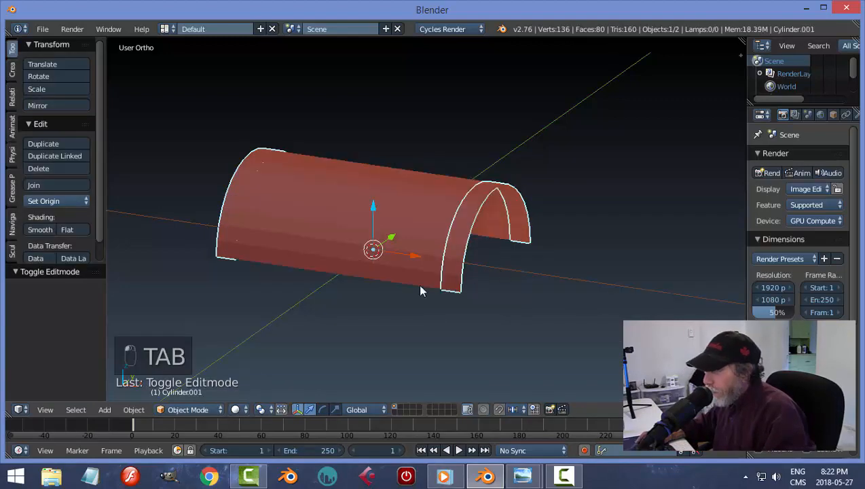
# Extrude all faces of the separated end bands and fatten them outward by about 0.137 using Shrink/Fatten.
pyautogui.moveTo(420, 291); pyautogui.dragTo(381, 296, button='middle')
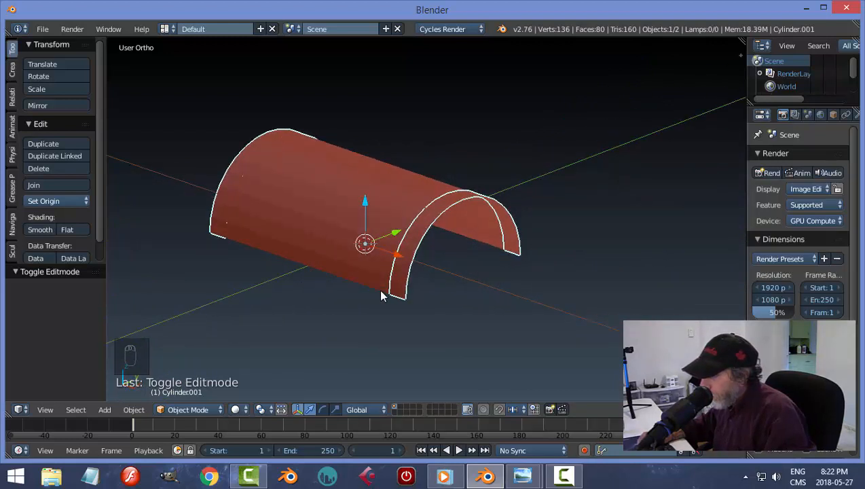
pyautogui.moveTo(438, 302); pyautogui.dragTo(466, 305, button='middle')
pyautogui.press('Tab')
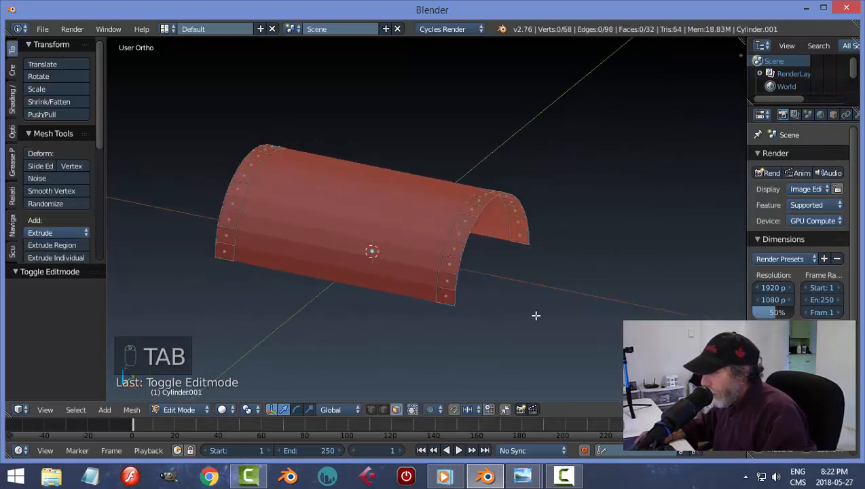
pyautogui.press('a')
pyautogui.moveTo(541, 327); pyautogui.dragTo(511, 319, button='middle')
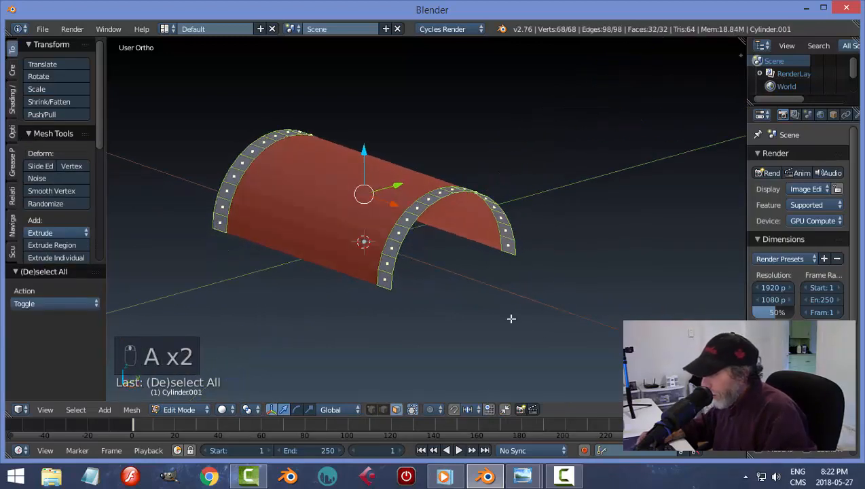
pyautogui.press('e')
pyautogui.rightClick(519, 318)
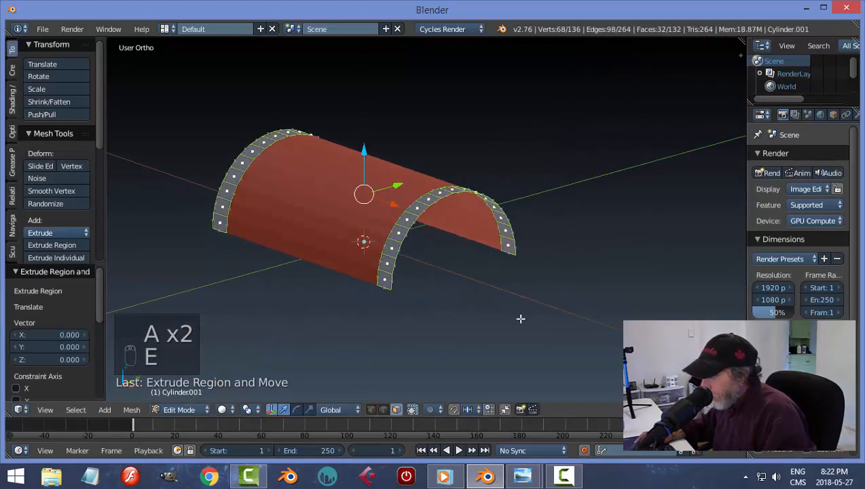
pyautogui.hotkey('alt', 's')
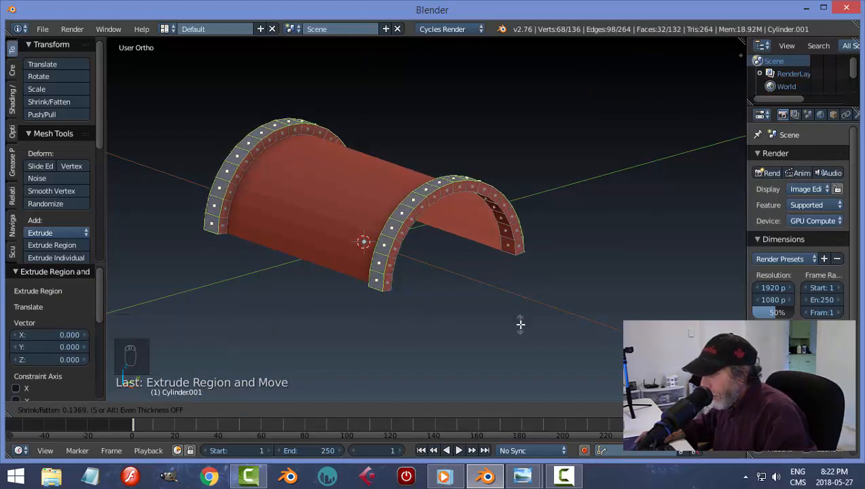
pyautogui.click(521, 324)
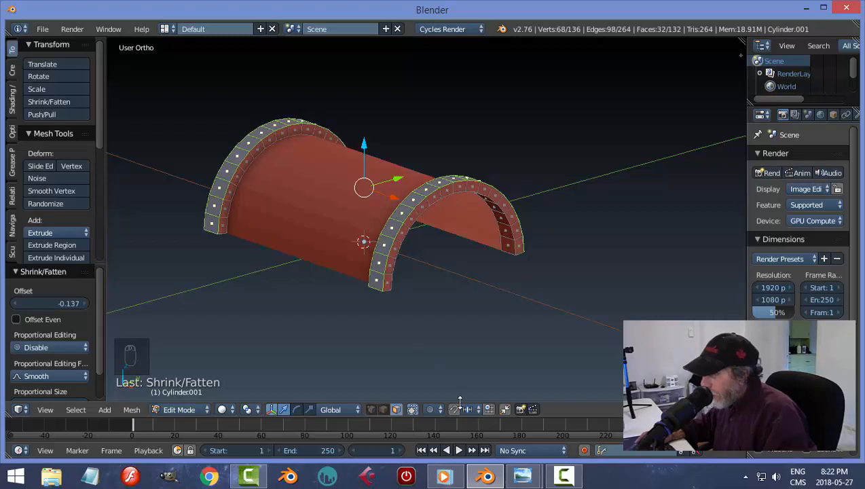
# Compare the thickened end bands with the treasure_chest_open3.png reference and inspect them with all faces deselected.
pyautogui.moveTo(523, 475)
pyautogui.click(464, 427)
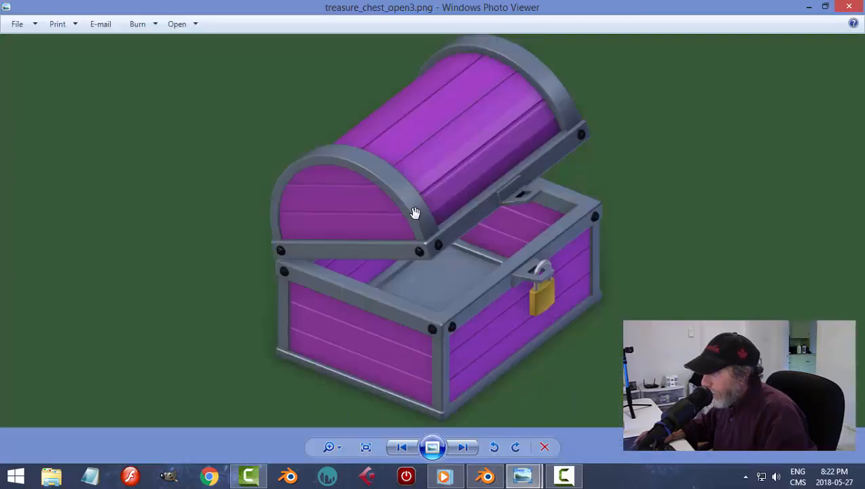
pyautogui.click(487, 476)
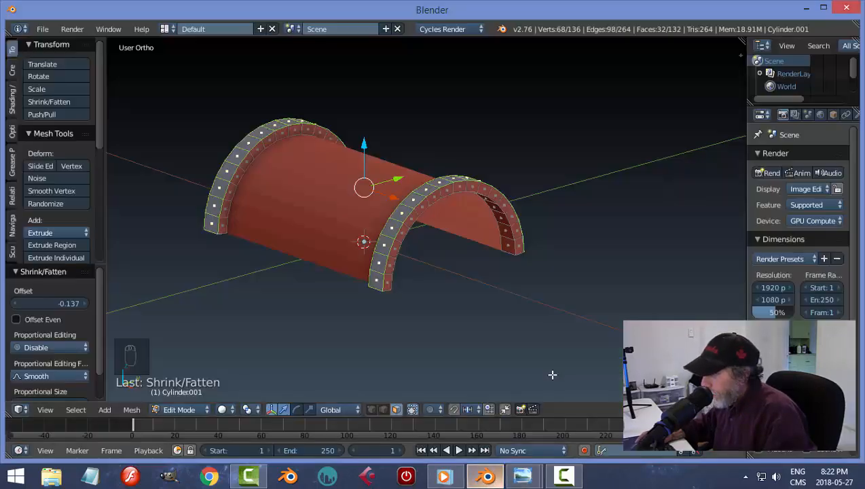
pyautogui.moveTo(530, 312); pyautogui.dragTo(564, 334, button='middle')
pyautogui.press('a')
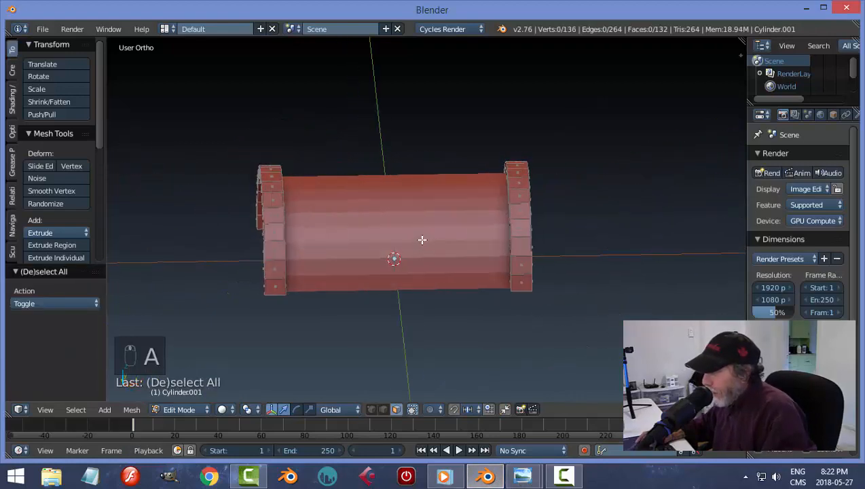
pyautogui.moveTo(429, 269); pyautogui.dragTo(424, 257, button='middle')
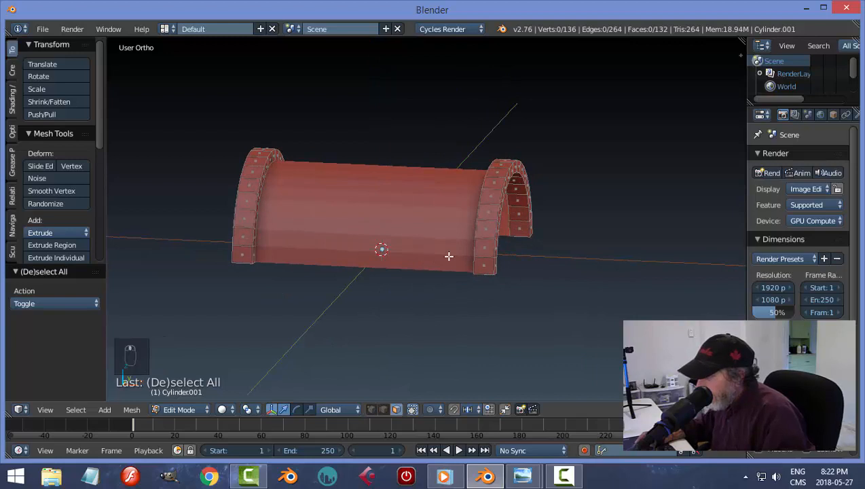
# Select the half cylinder and add a single centred loop cut around the middle of it in Edit Mode.
pyautogui.press('Tab')
pyautogui.rightClick(420, 201)
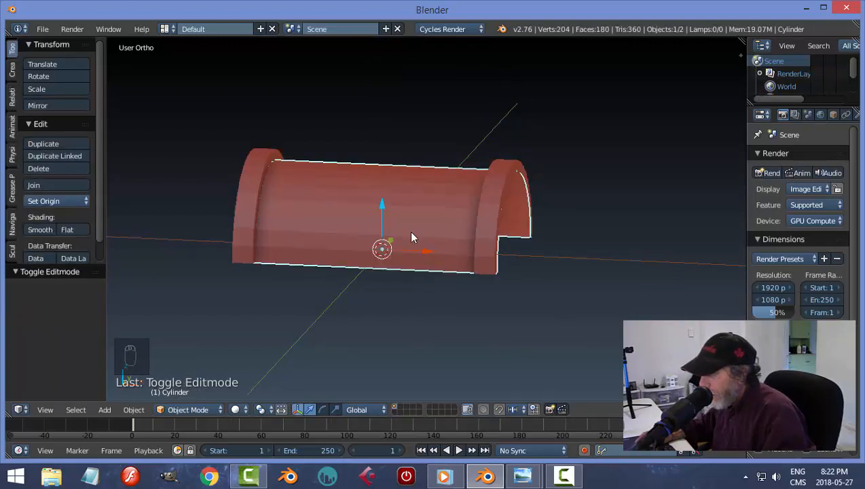
pyautogui.press('Tab')
pyautogui.click(440, 235)
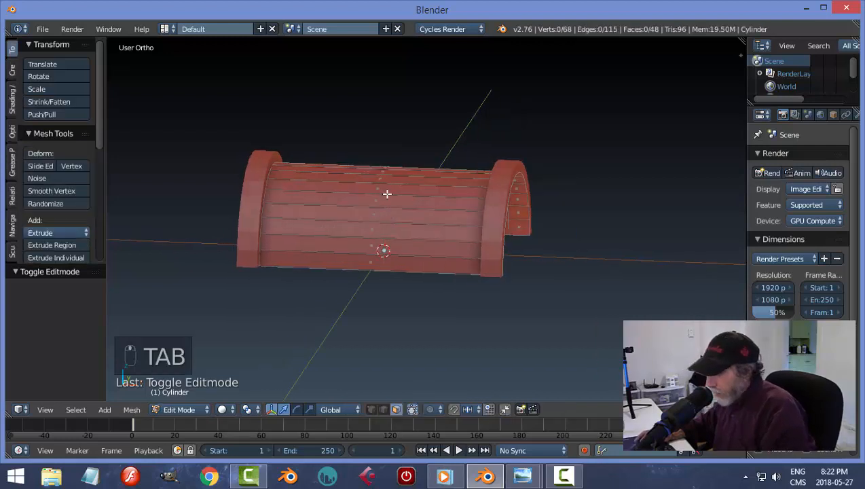
pyautogui.hotkey('ctrl', 'r')
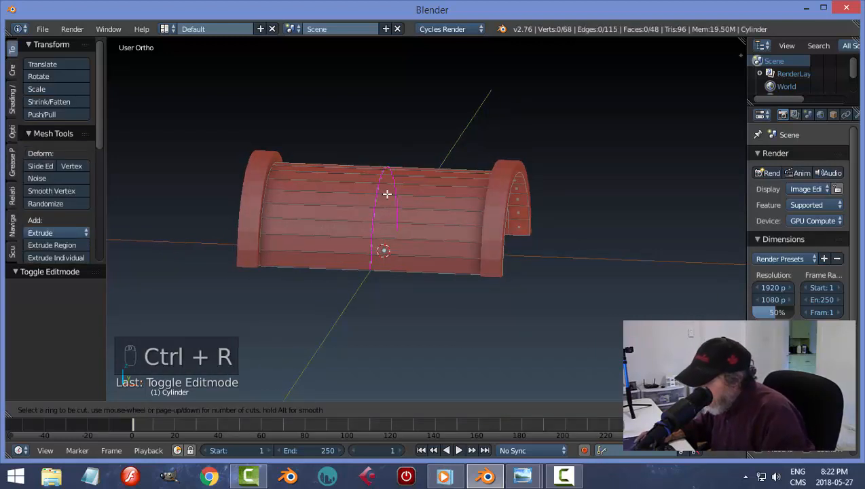
pyautogui.click(387, 193)
pyautogui.click(387, 193)
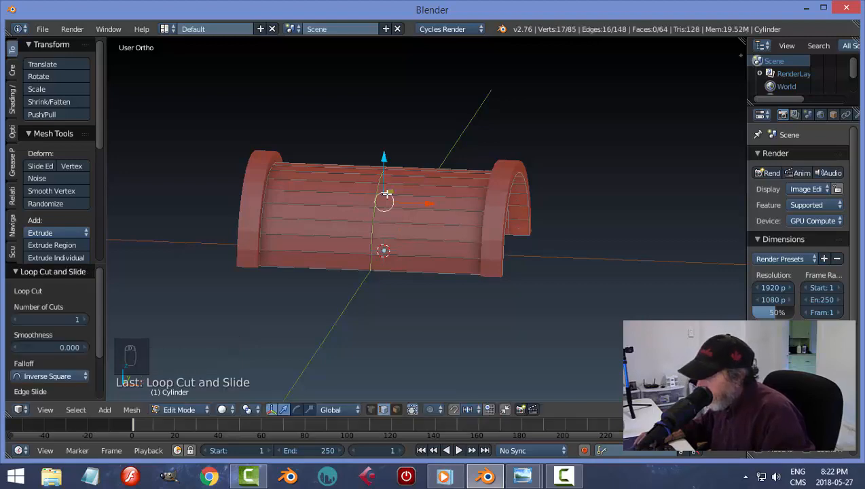
# Separate the selected middle edge loop into its own object and return to Object Mode.
pyautogui.moveTo(522, 305); pyautogui.dragTo(422, 275, button='middle')
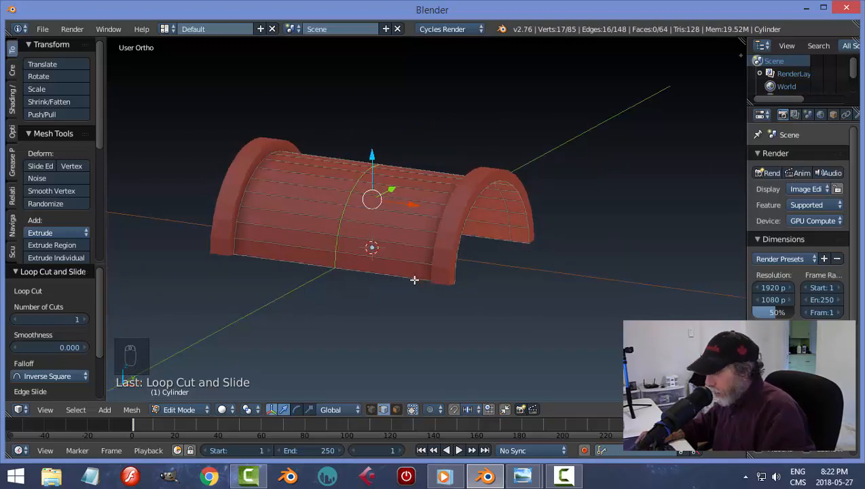
pyautogui.press('p')
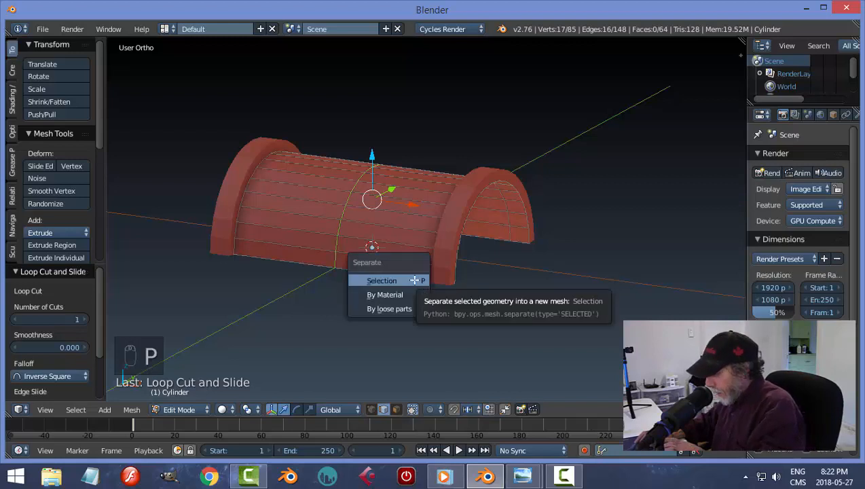
pyautogui.click(414, 280)
pyautogui.press('Tab')
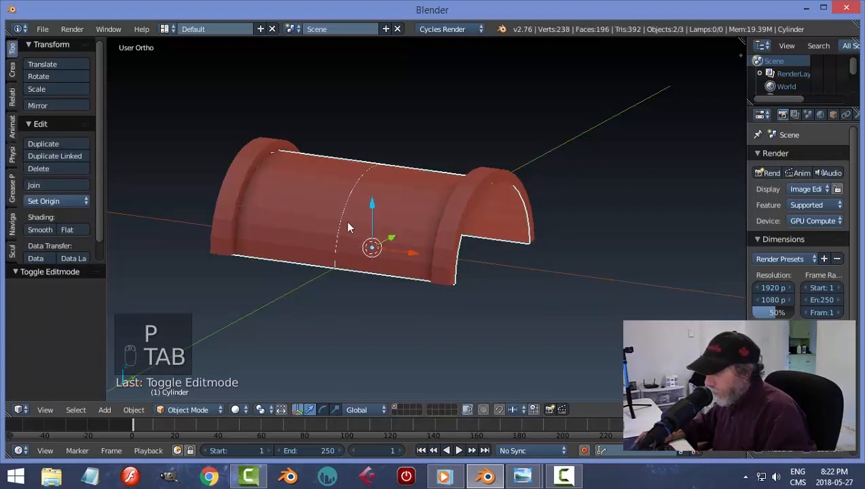
# Select only the half cylinder and delete it, keeping the end bands and the separated arc.
pyautogui.keyDown('shift'); pyautogui.rightClick(421, 190); pyautogui.keyUp('shift')
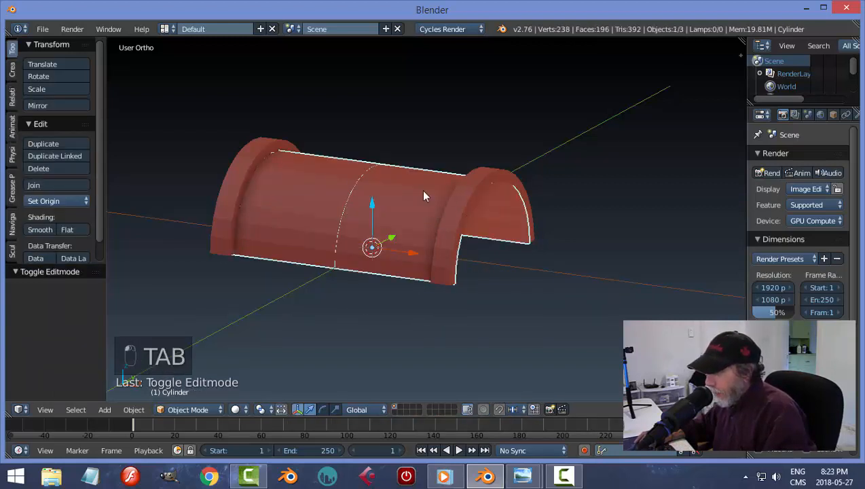
pyautogui.press('x')
pyautogui.click(421, 191)
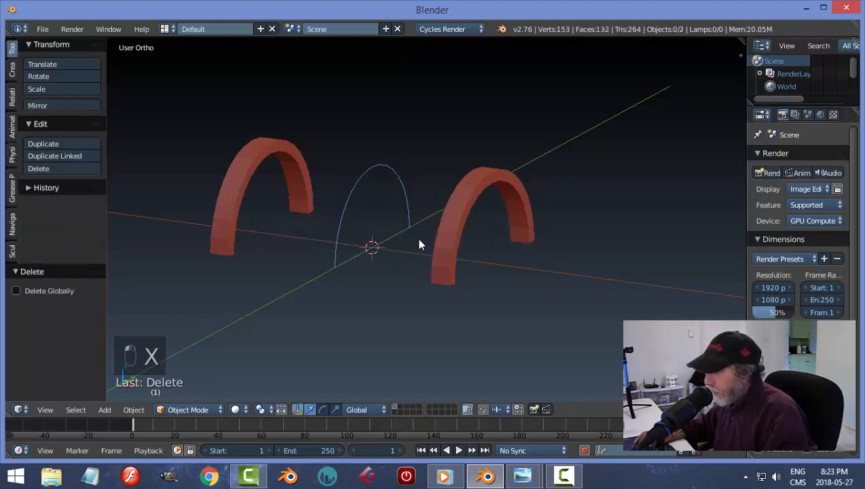
# Hide the object with the two end bands and select the arc.
pyautogui.rightClick(457, 212)
pyautogui.moveTo(370, 237)
pyautogui.mouseDown(button='middle')
pyautogui.moveTo(421, 239)
pyautogui.moveTo(396, 235)
pyautogui.moveTo(383, 243)
pyautogui.mouseUp(button='middle')
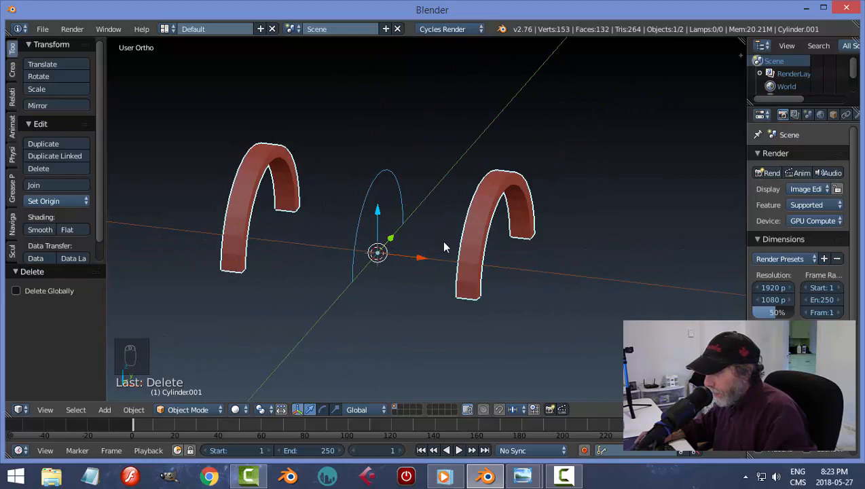
pyautogui.moveTo(445, 247); pyautogui.dragTo(400, 252, button='middle')
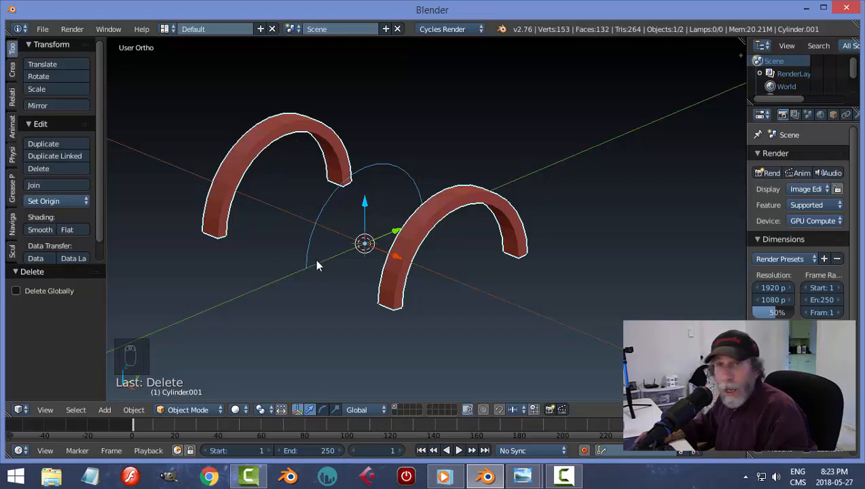
pyautogui.moveTo(440, 325); pyautogui.dragTo(429, 341, button='middle')
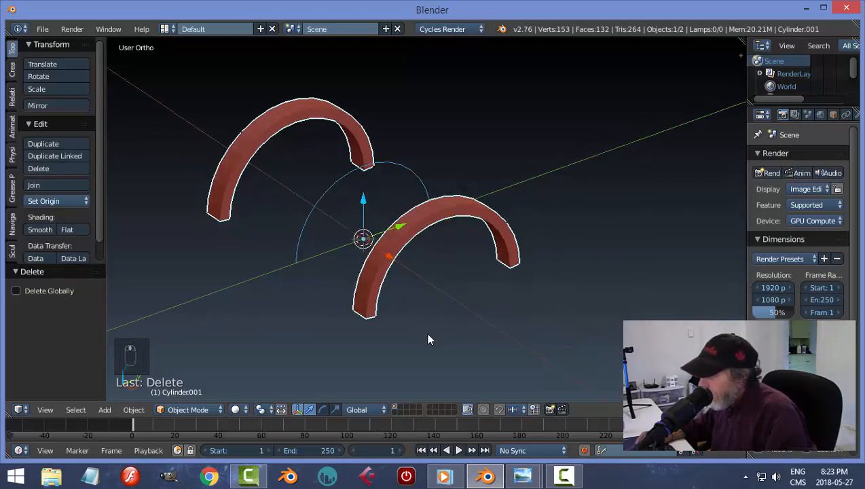
pyautogui.press('h')
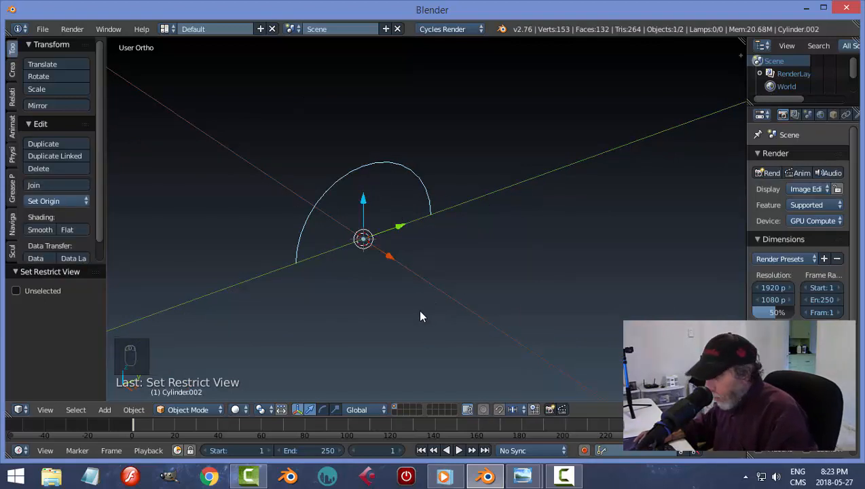
# Convert the arc to a curve with Curve from Mesh/Text, widen the properties area, and check the curve's points in Edit Mode.
pyautogui.hotkey('alt', 'c')
pyautogui.click(400, 314)
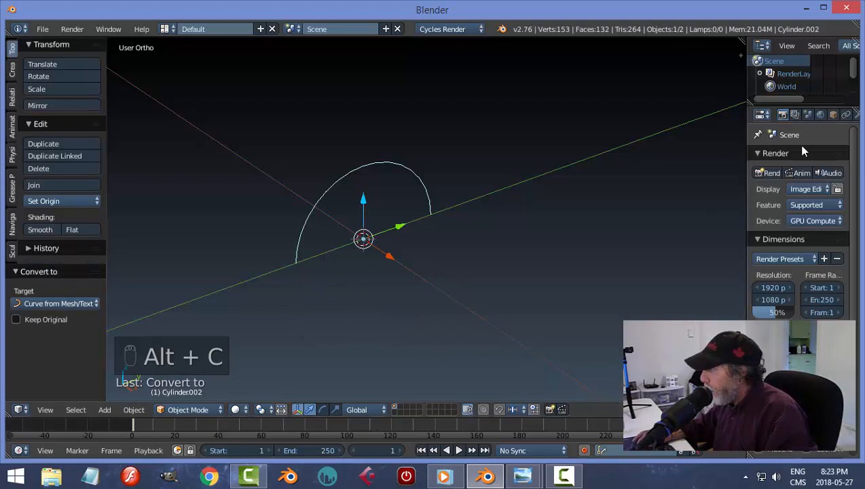
pyautogui.moveTo(745, 165); pyautogui.dragTo(690, 160)
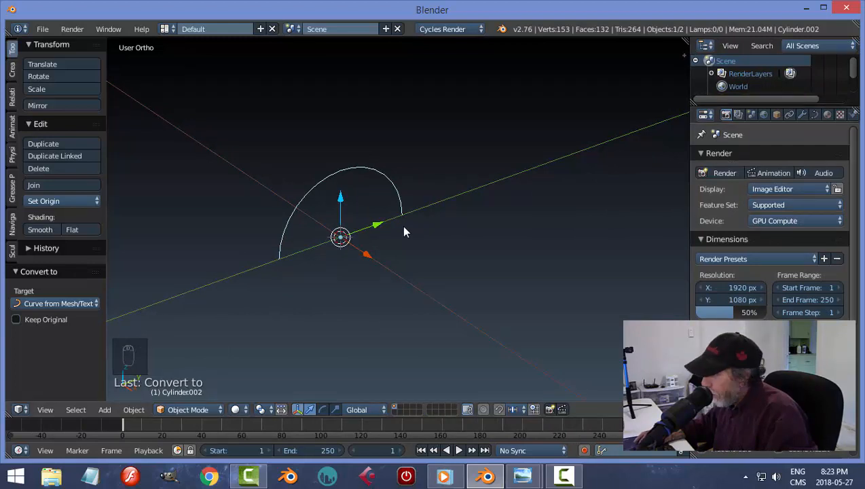
pyautogui.press('Tab')
pyautogui.click(577, 227)
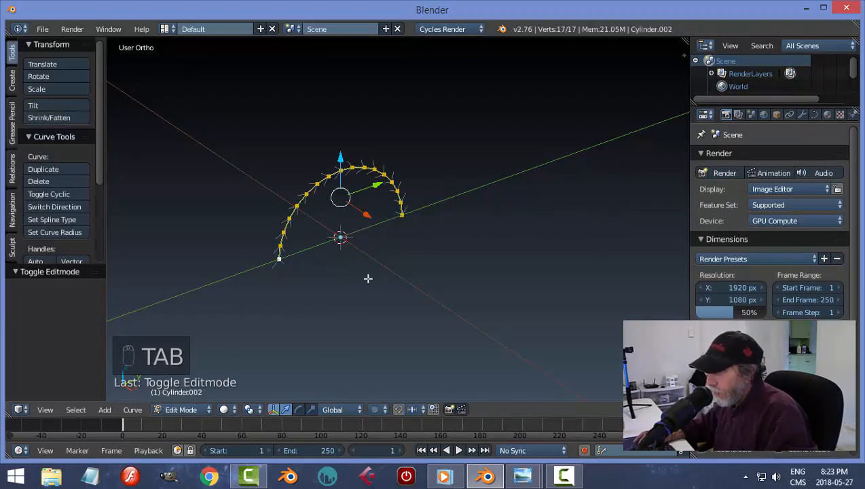
pyautogui.press('Tab')
pyautogui.click(319, 286)
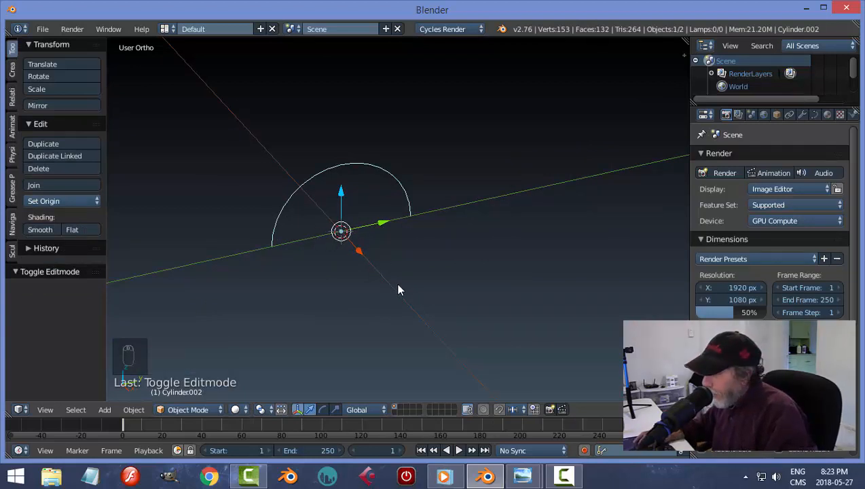
# Add a mesh plane at the arc's centre and scale it along Y to about 0.162.
pyautogui.hotkey('shift', 'a')
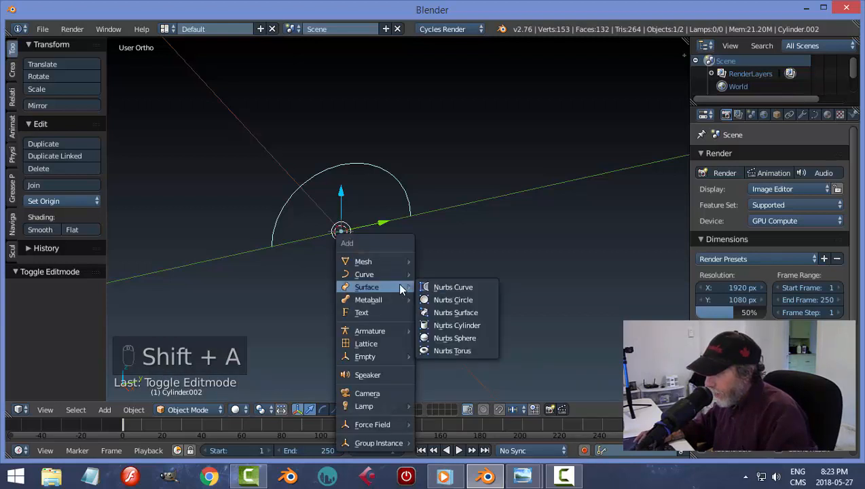
pyautogui.moveTo(396, 270)
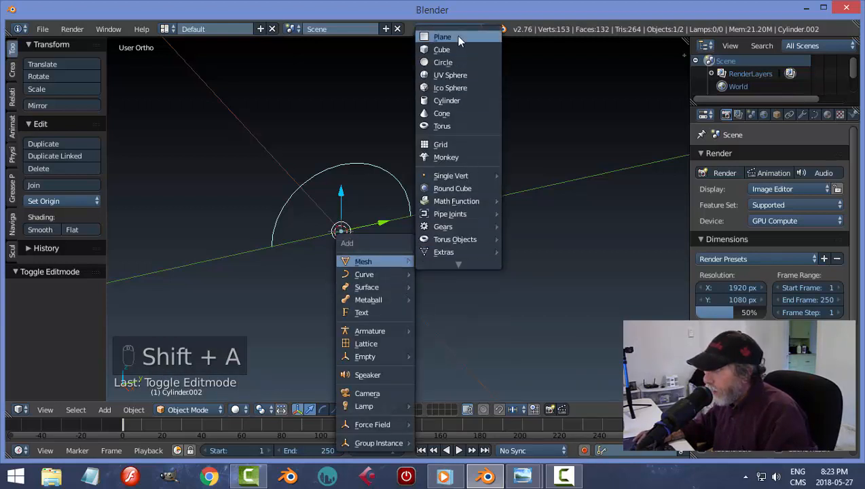
pyautogui.click(456, 35)
pyautogui.moveTo(485, 253); pyautogui.dragTo(503, 253, button='middle')
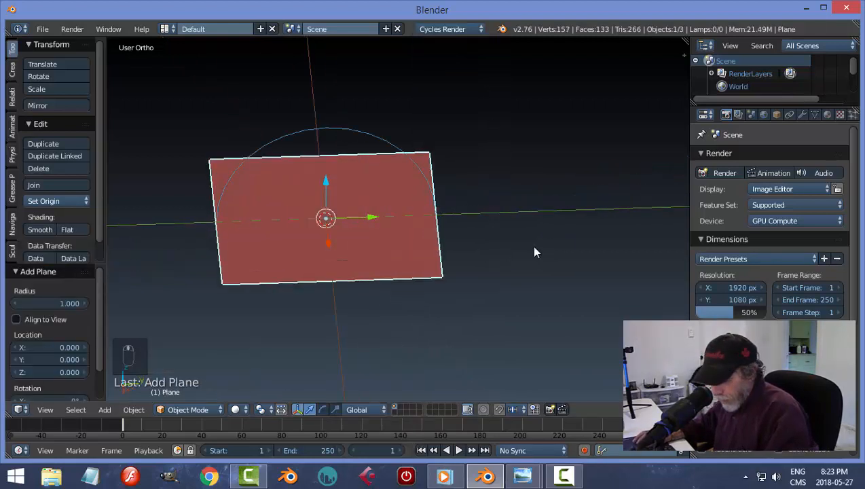
pyautogui.press('s')
pyautogui.press('y')
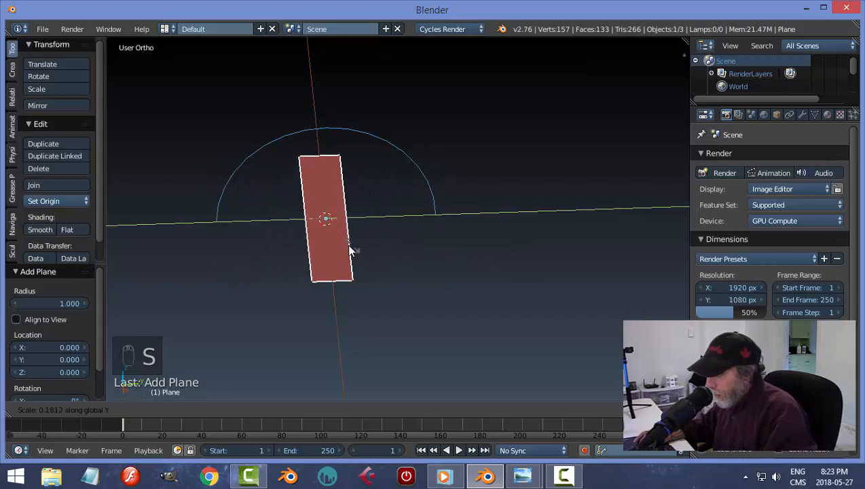
pyautogui.click(309, 251)
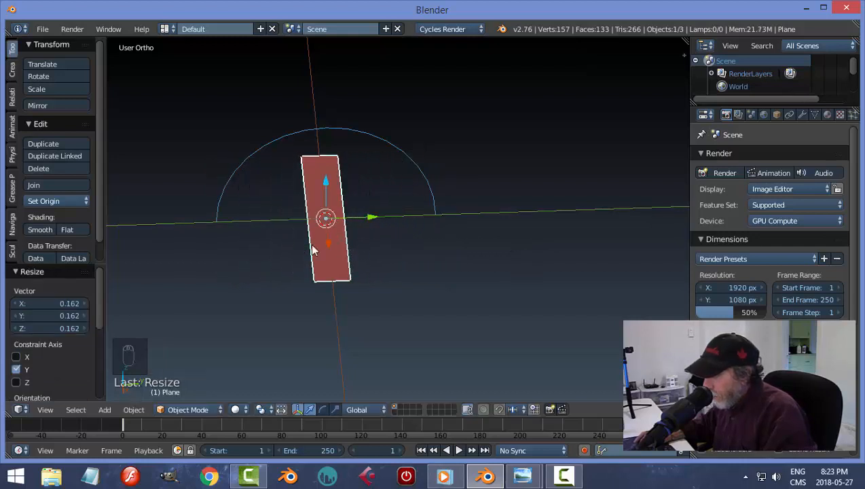
# Widen the plane slightly along Y by a factor of about 1.056.
pyautogui.moveTo(348, 268); pyautogui.dragTo(216, 254, button='middle')
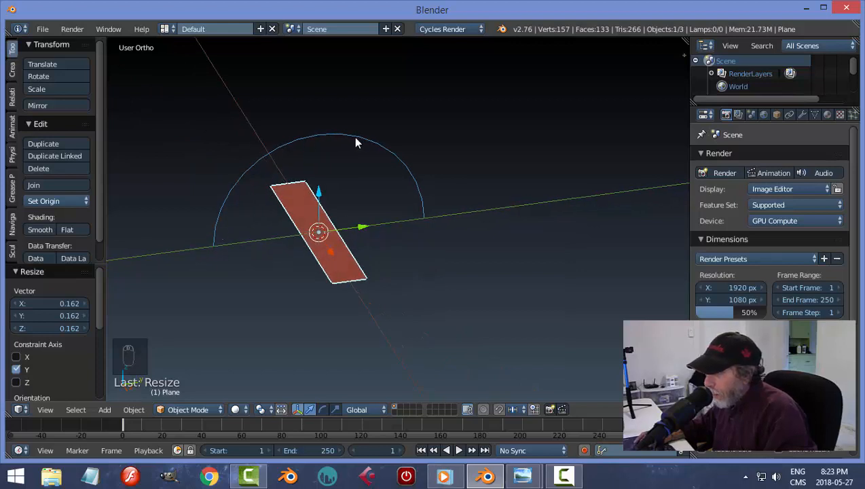
pyautogui.moveTo(421, 235); pyautogui.dragTo(417, 238, button='middle')
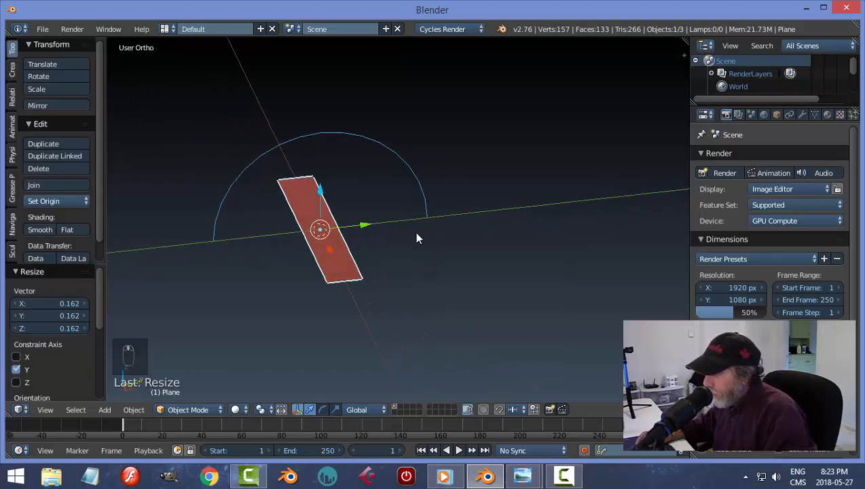
pyautogui.press('s')
pyautogui.press('y')
pyautogui.click(422, 269)
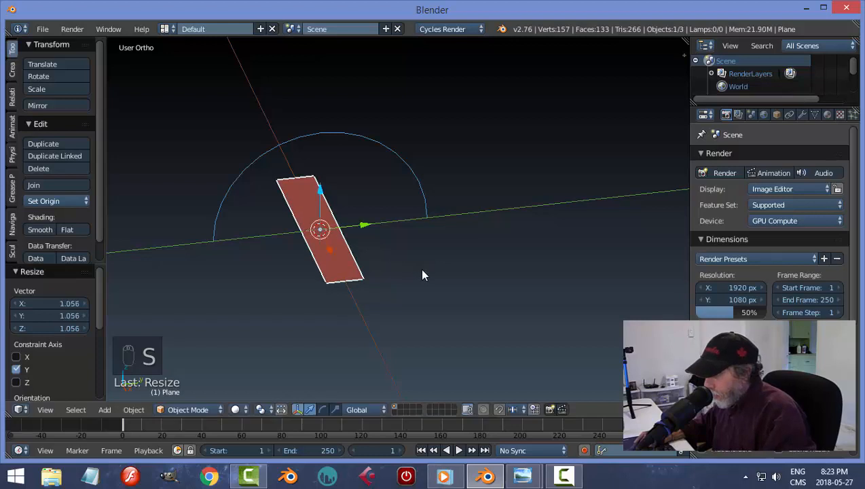
pyautogui.moveTo(423, 270); pyautogui.dragTo(403, 279, button='middle')
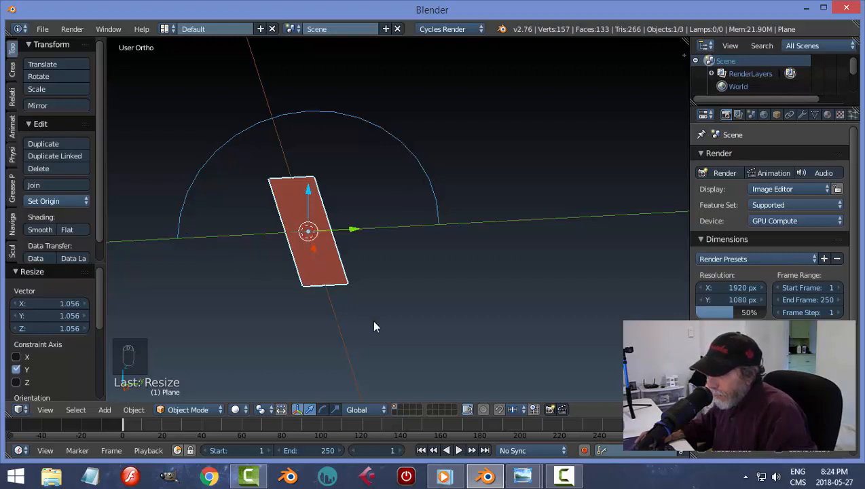
pyautogui.moveTo(374, 321); pyautogui.dragTo(371, 314, button='middle')
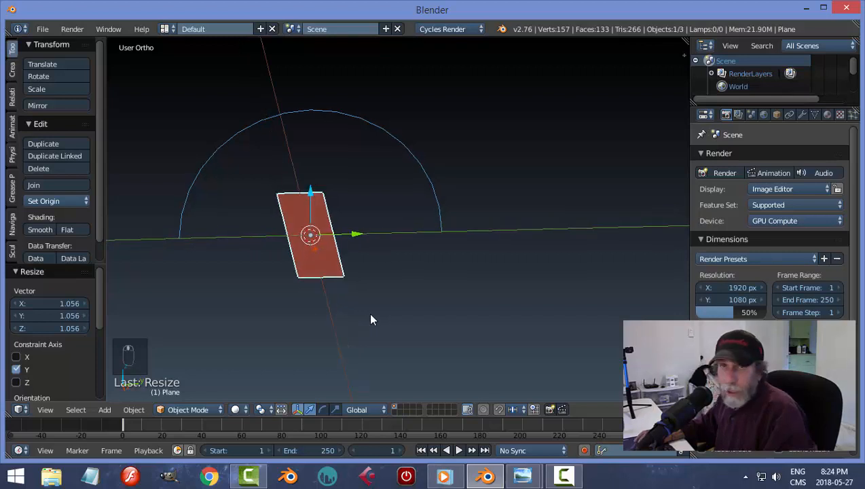
pyautogui.press('Tab')
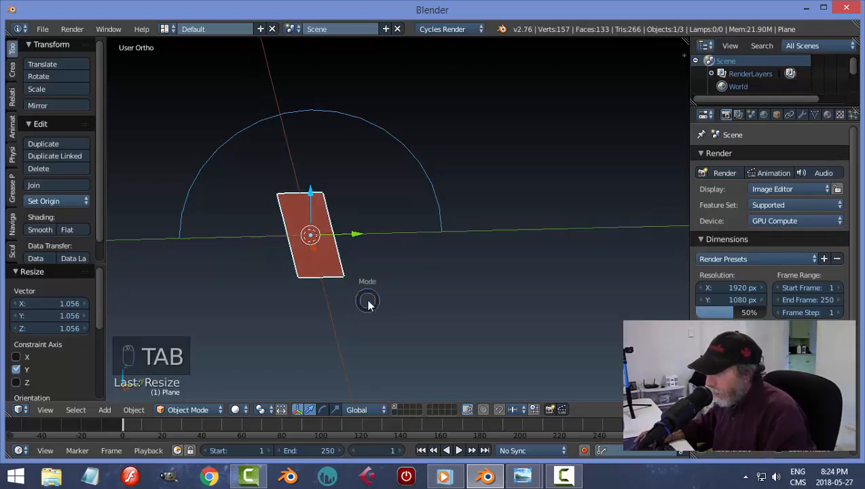
pyautogui.click(451, 299)
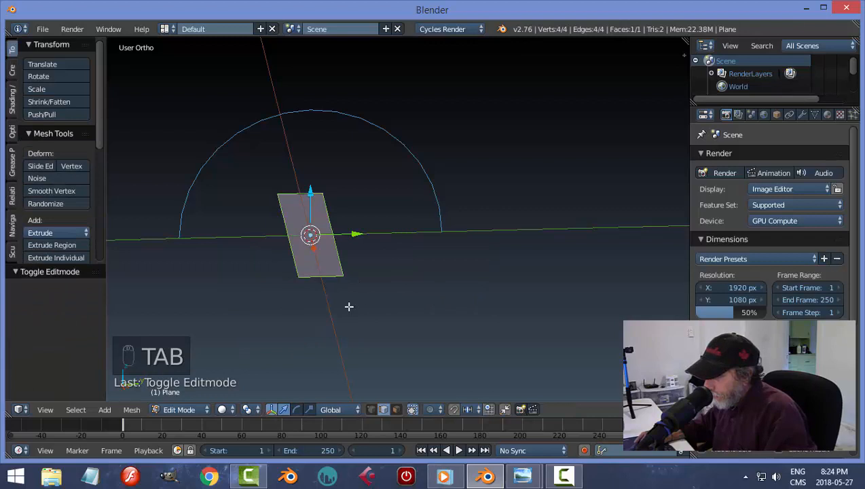
pyautogui.press('Tab')
pyautogui.click(247, 312)
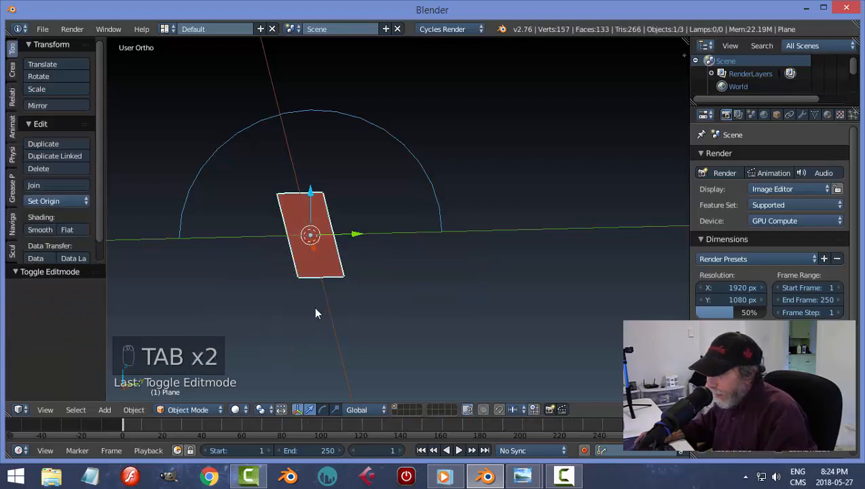
pyautogui.press('Tab')
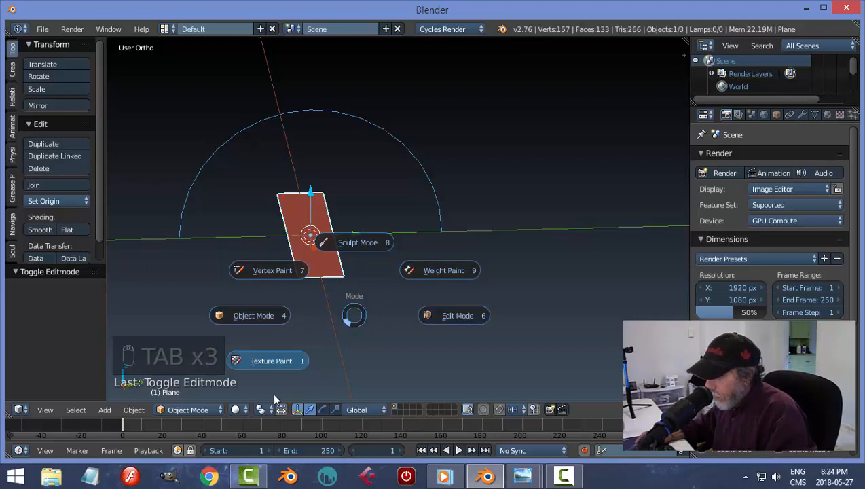
pyautogui.click(208, 410)
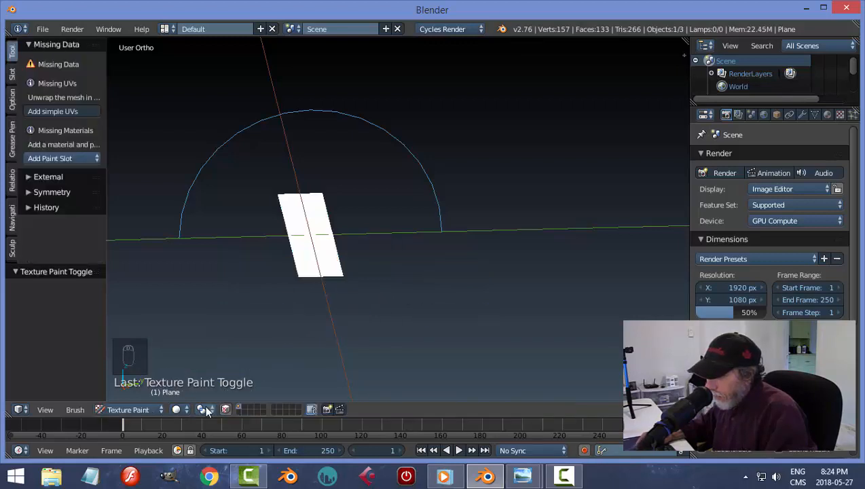
# Switch the plane to Edit Mode and add seven evenly spaced lengthwise loop cuts without sliding them.
pyautogui.click(135, 410)
pyautogui.click(129, 381)
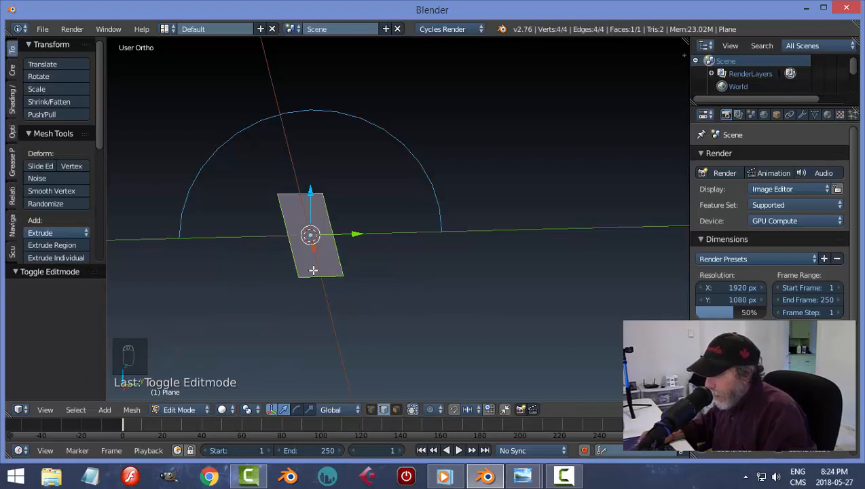
pyautogui.hotkey('ctrl', 'r')
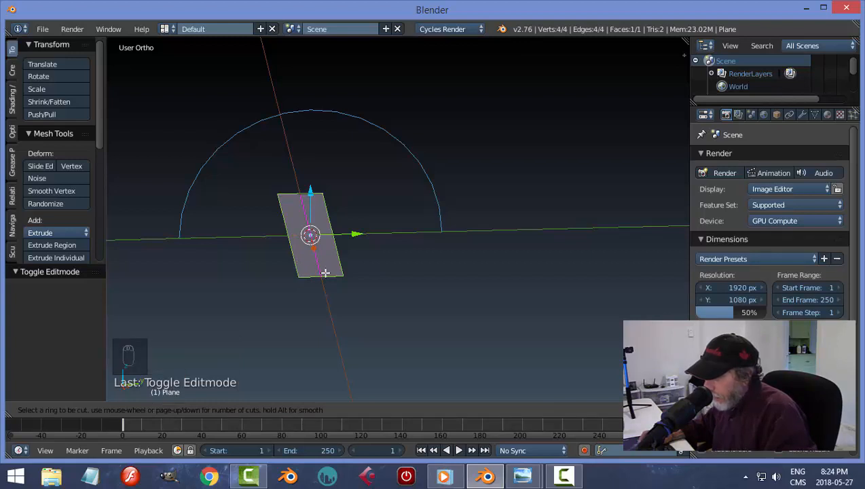
pyautogui.scroll(4, 325, 272)
pyautogui.click(326, 273)
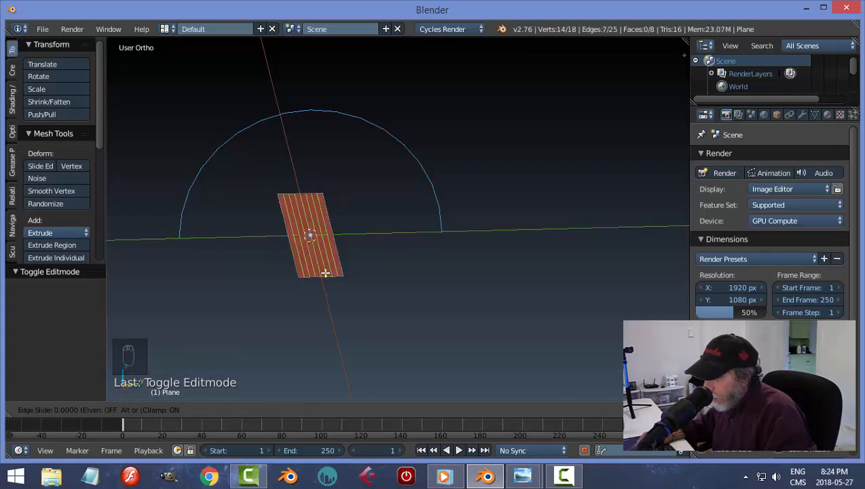
pyautogui.rightClick(333, 273)
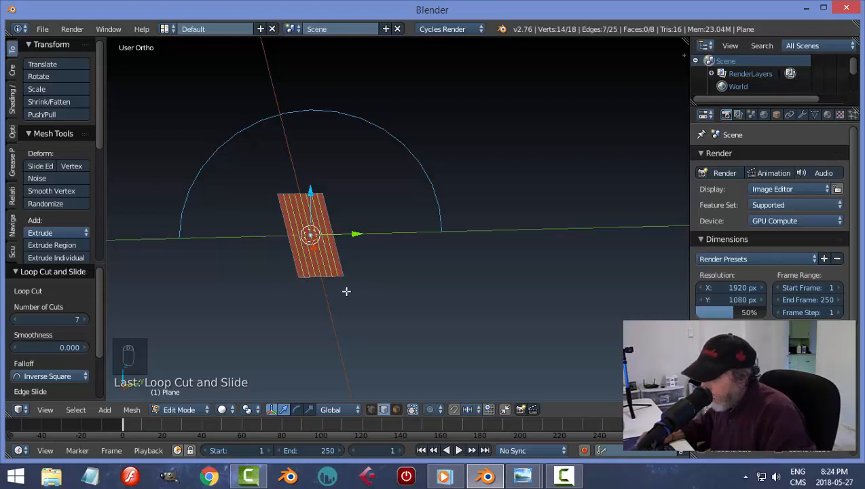
# Extrude the whole subdivided plane upward about 0.044 to give it thickness, and return to Object Mode.
pyautogui.press('a')
pyautogui.moveTo(379, 305); pyautogui.dragTo(403, 298, button='middle')
pyautogui.scroll(2, 377, 300)
pyautogui.press('a')
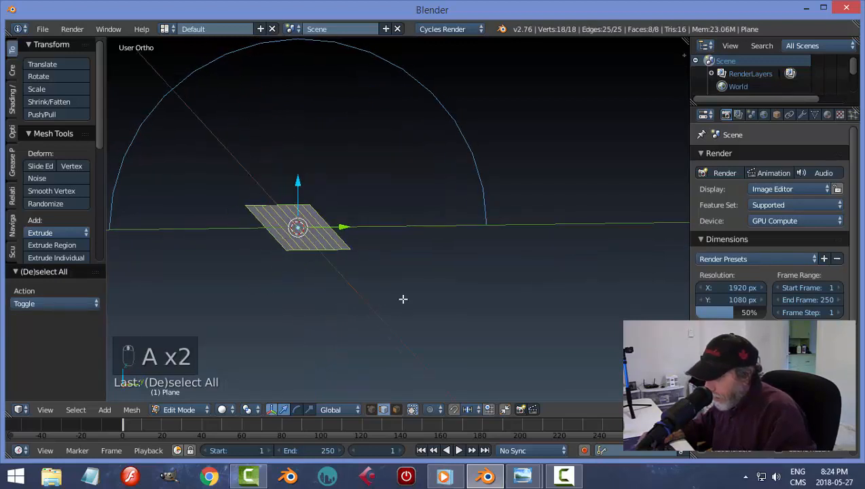
pyautogui.press('e')
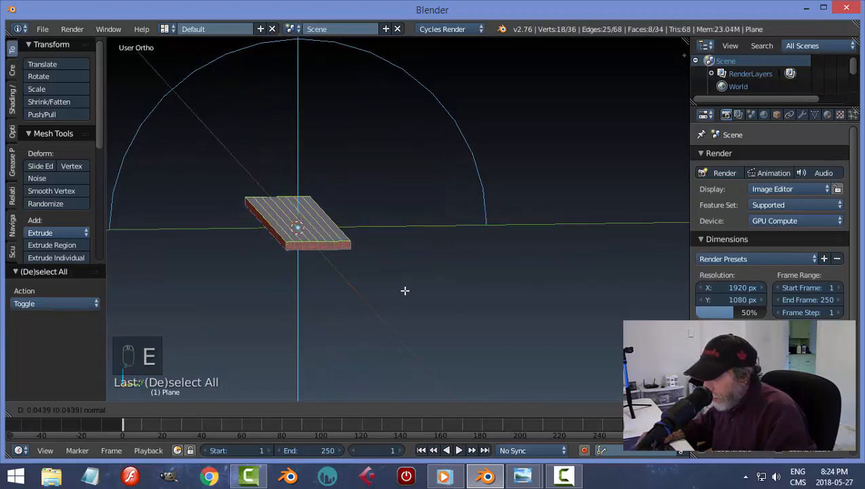
pyautogui.click(405, 291)
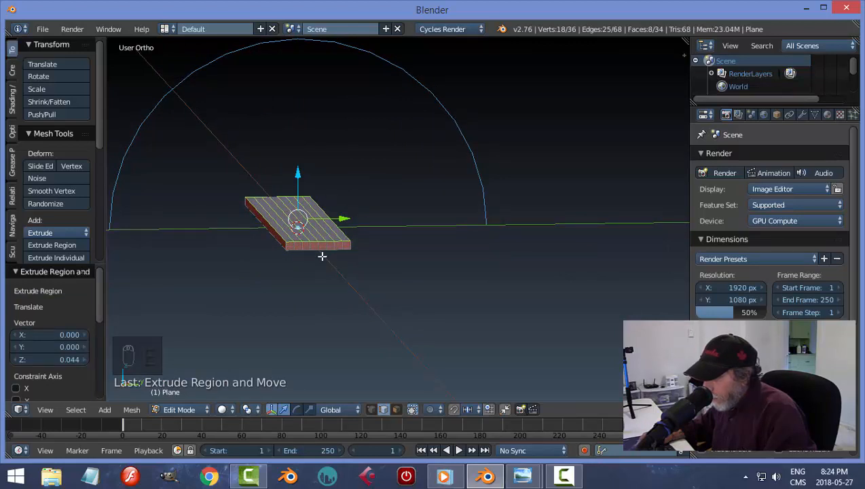
pyautogui.press('a')
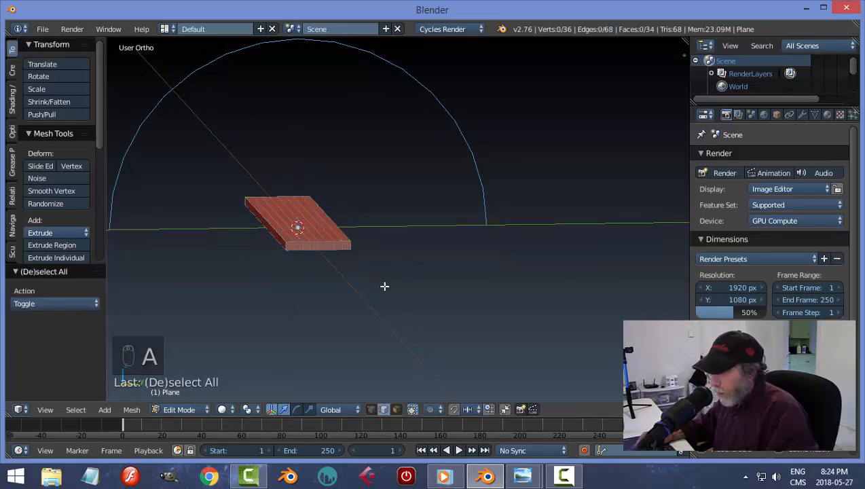
pyautogui.press('Tab')
pyautogui.click(289, 287)
# Check the plank's scale values and apply its rotation and scale.
pyautogui.scroll(-2, 410, 273)
pyautogui.moveTo(412, 272); pyautogui.dragTo(433, 273, button='middle')
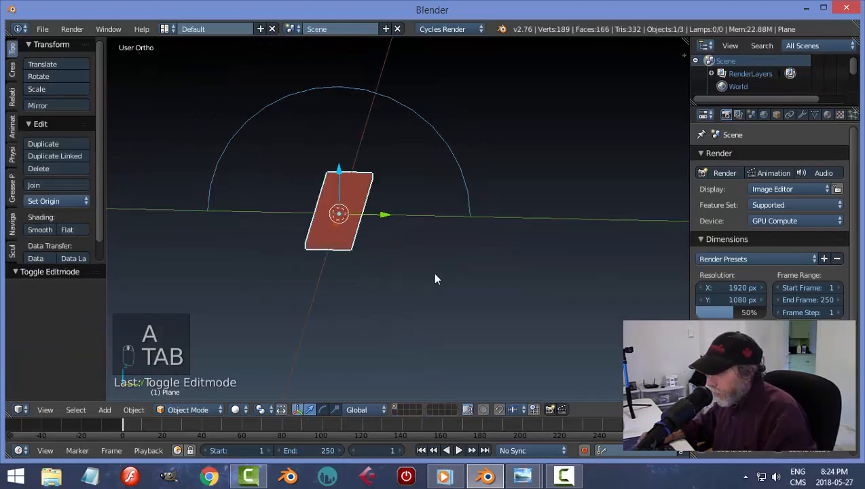
pyautogui.press('n')
pyautogui.scroll(10, 672, 224)
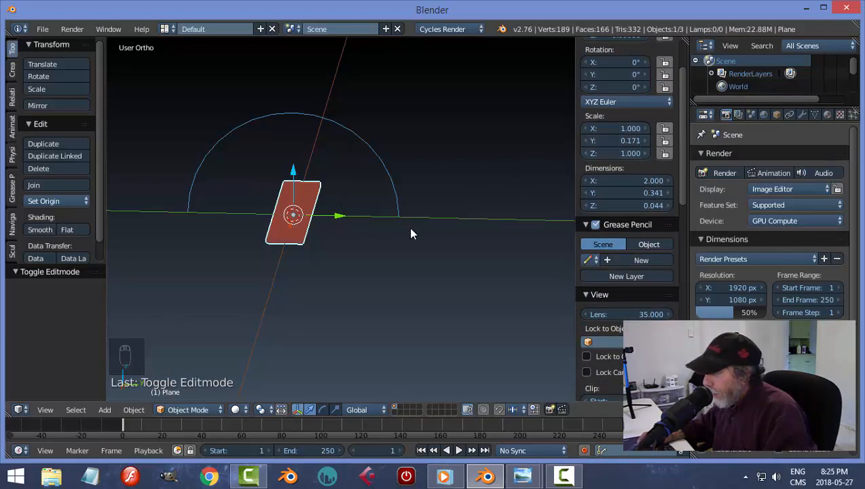
pyautogui.moveTo(411, 232); pyautogui.dragTo(420, 239, button='middle')
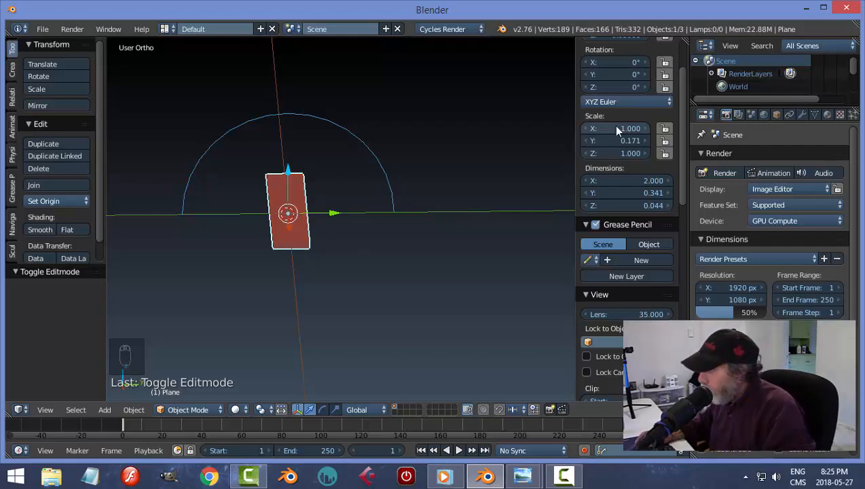
pyautogui.hotkey('ctrl', 'a')
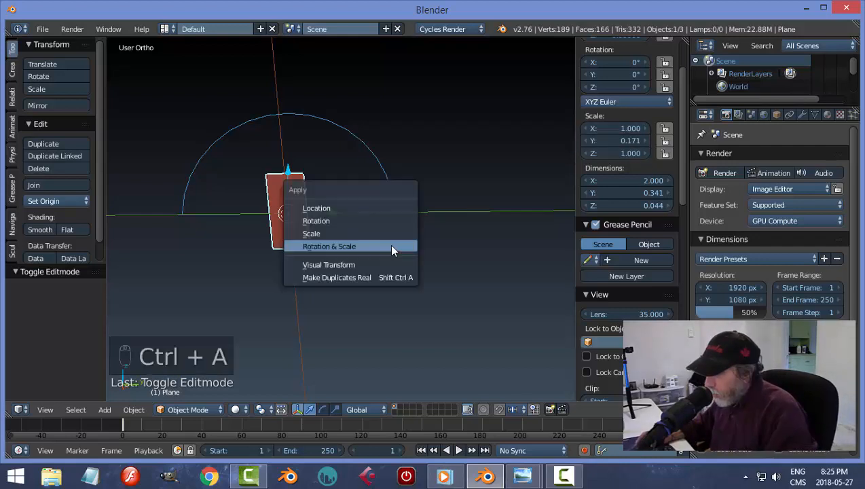
pyautogui.click(343, 248)
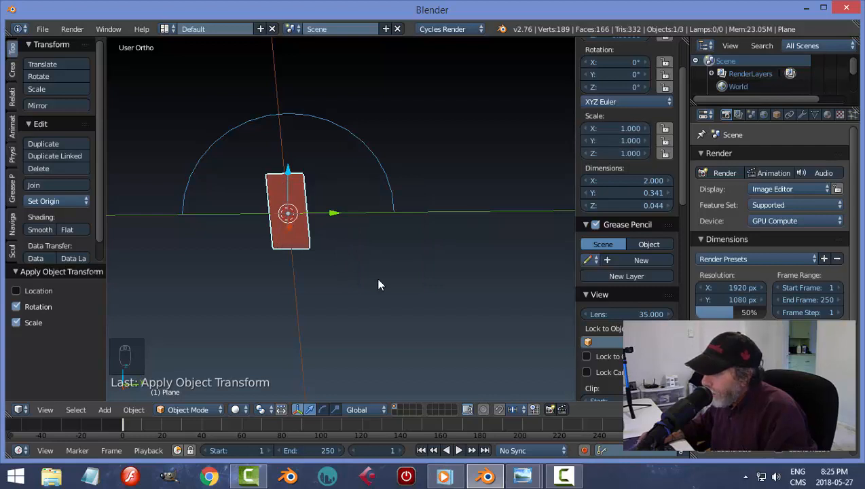
pyautogui.press('n')
pyautogui.moveTo(382, 277); pyautogui.dragTo(456, 287, button='middle')
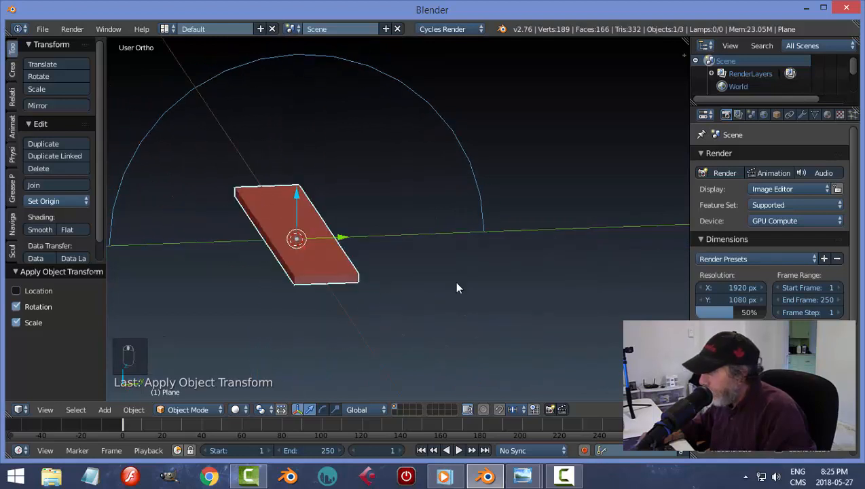
# Add a Bevel modifier with 2 segments to the plank and apply it.
pyautogui.click(801, 115)
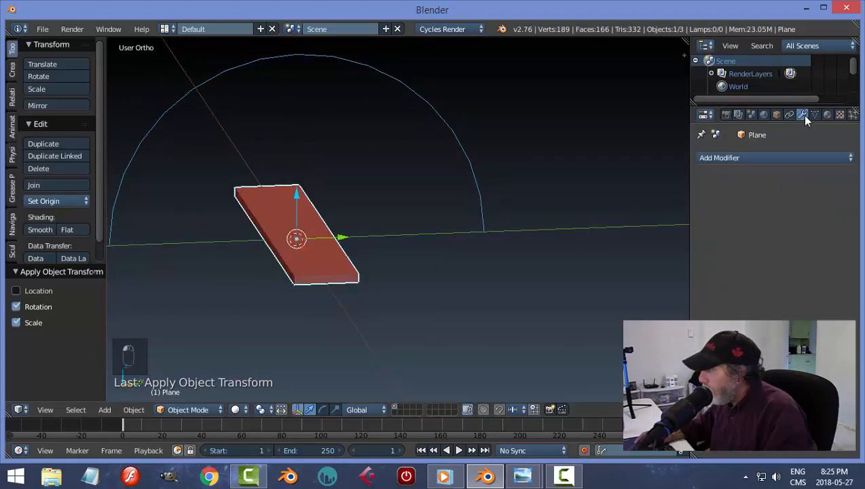
pyautogui.click(724, 157)
pyautogui.click(611, 200)
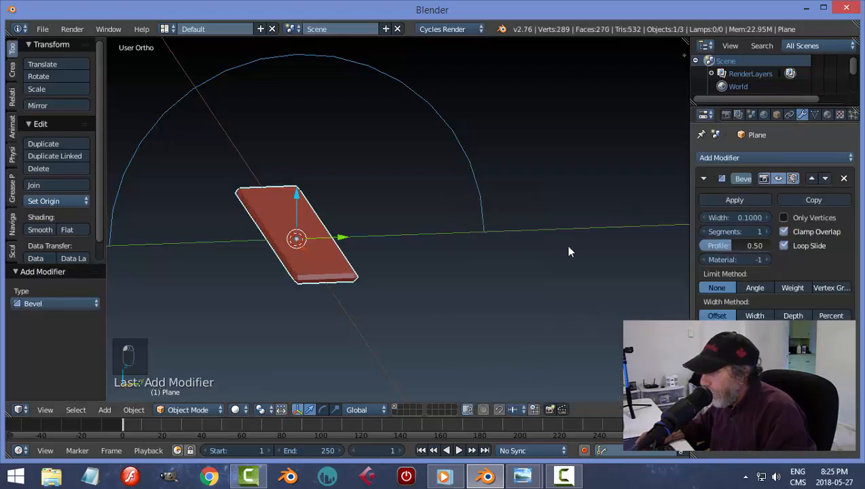
pyautogui.click(766, 232)
pyautogui.moveTo(538, 266); pyautogui.dragTo(436, 246, button='middle')
pyautogui.click(735, 200)
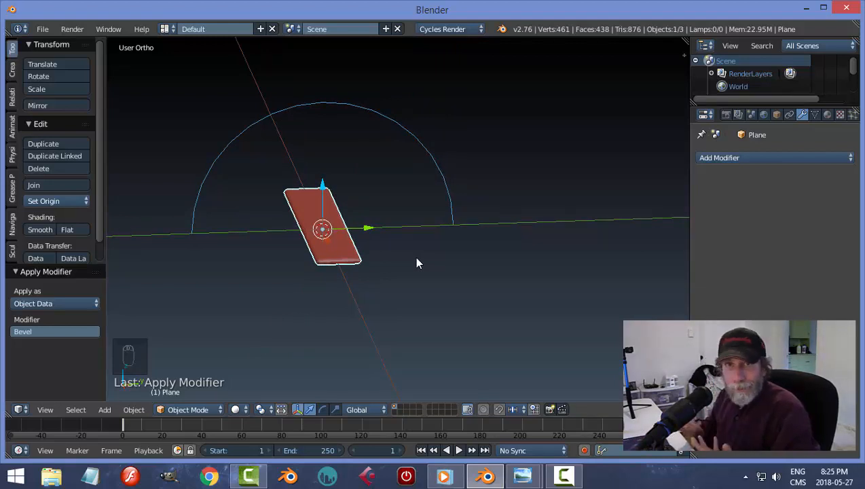
# Save the file as treasure_chest_open_video.blend in the BOOKS _BOXES _CHESTS folder.
pyautogui.moveTo(416, 264); pyautogui.dragTo(456, 274, button='middle')
pyautogui.hotkey('ctrl', 's')
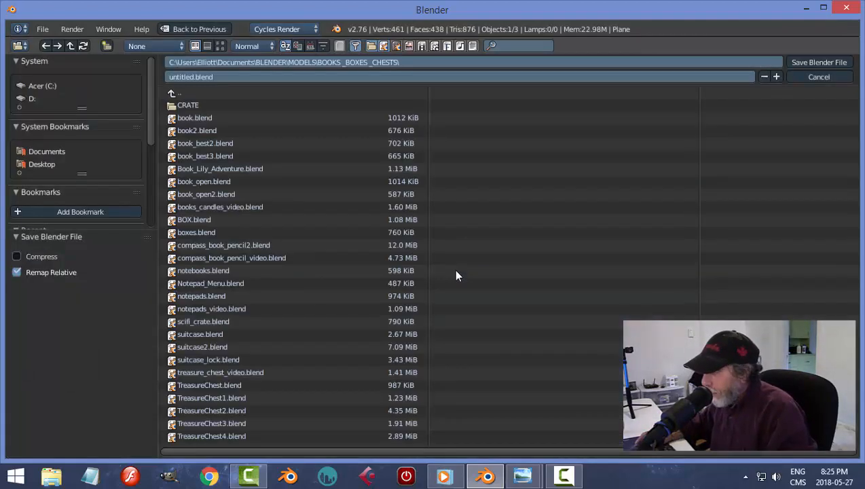
pyautogui.click(247, 76)
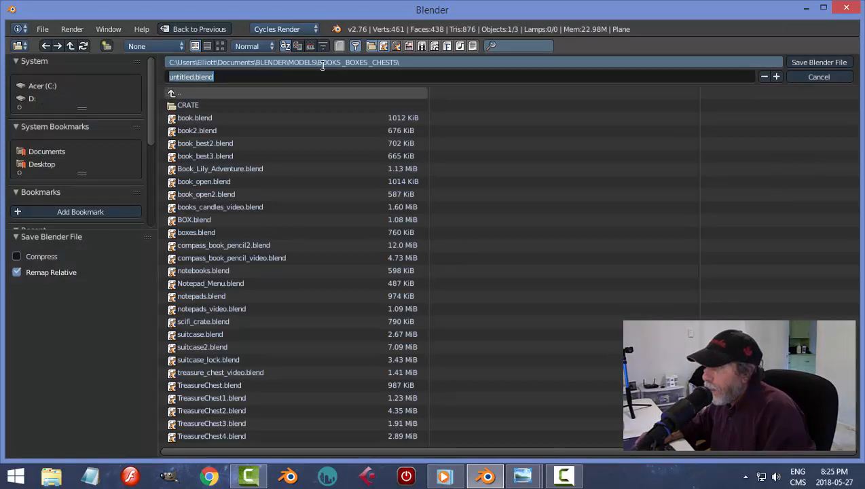
pyautogui.write('t')
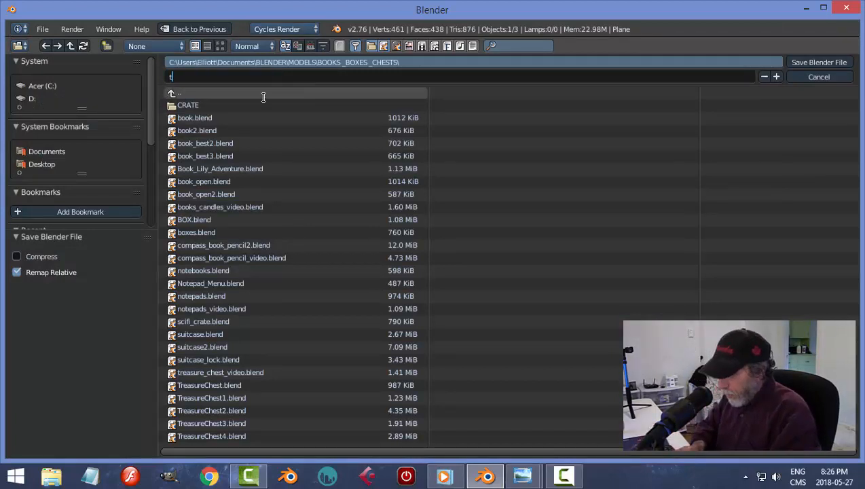
pyautogui.write('reasure_chest)_opemn')
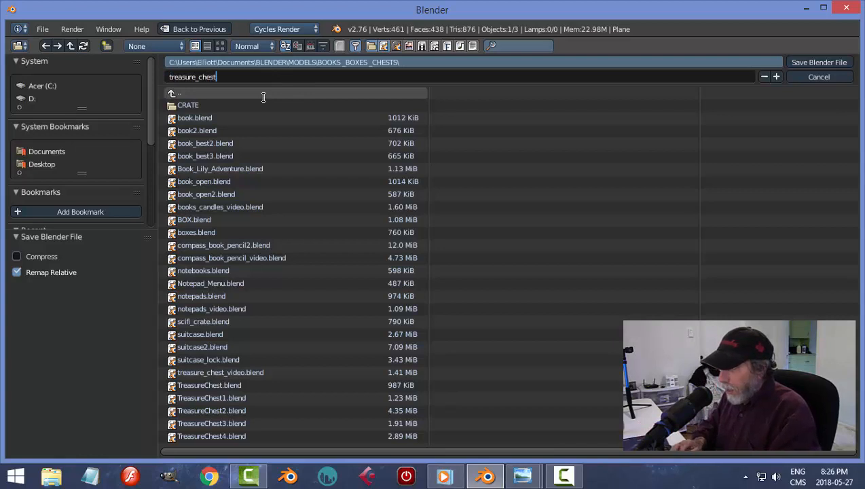
pyautogui.press('BackSpace')
pyautogui.press('BackSpace')
pyautogui.press('BackSpace')
pyautogui.press('BackSpace')
pyautogui.press('BackSpace')
pyautogui.press('BackSpace')
pyautogui.press('BackSpace')
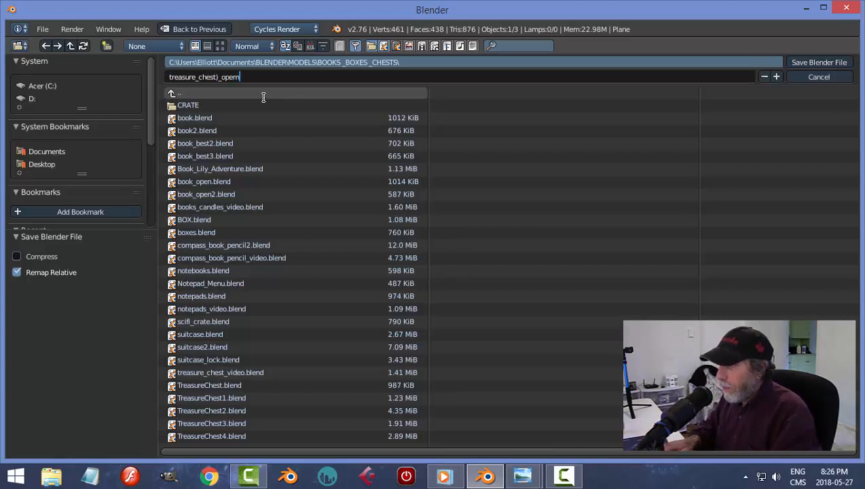
pyautogui.write('_')
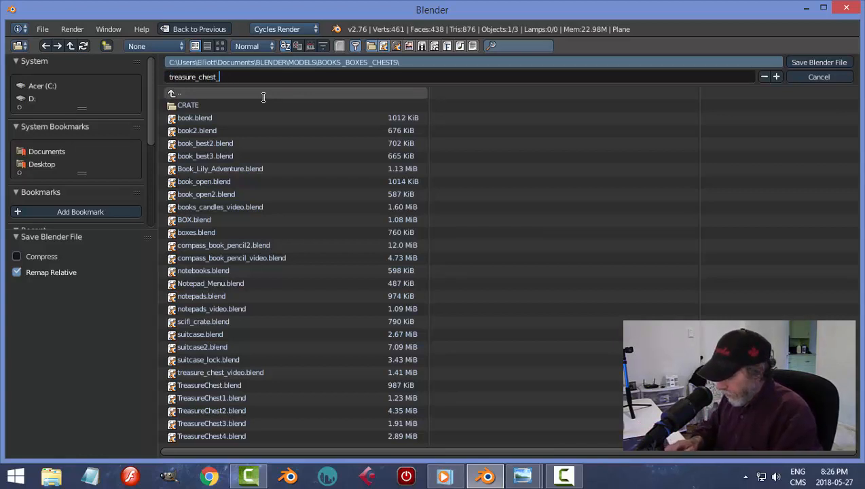
pyautogui.write('open_video')
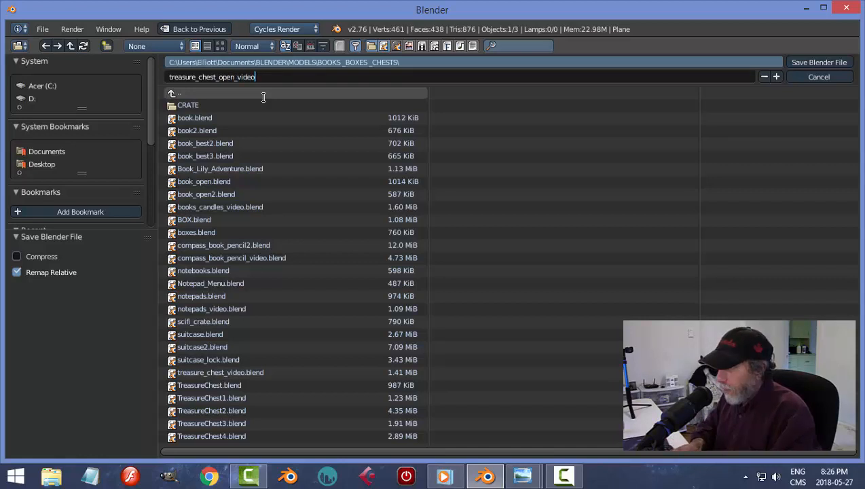
pyautogui.press('Return')
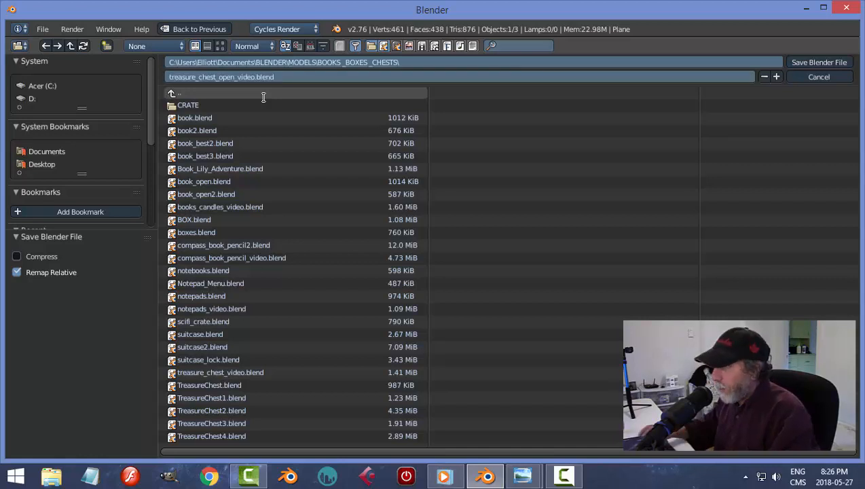
pyautogui.click(793, 63)
# Add an Array modifier to the plank with a relative offset of 0 in X and 1 in Y.
pyautogui.moveTo(474, 242); pyautogui.dragTo(372, 253, button='middle')
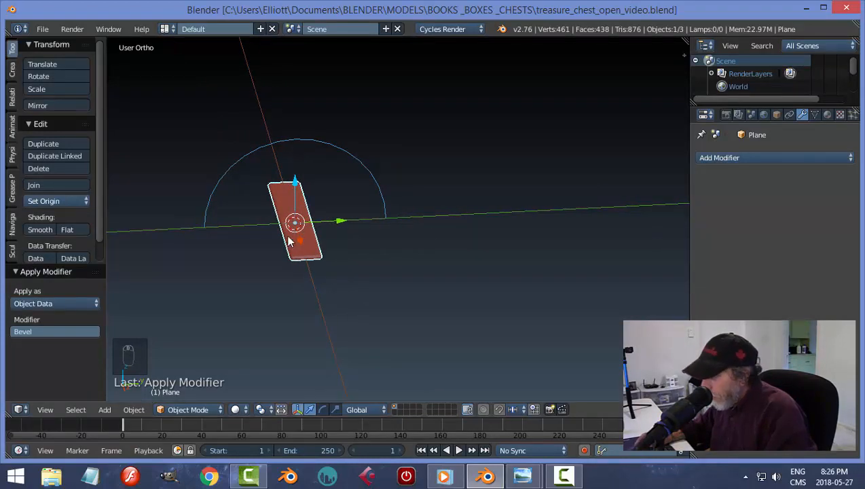
pyautogui.click(710, 157)
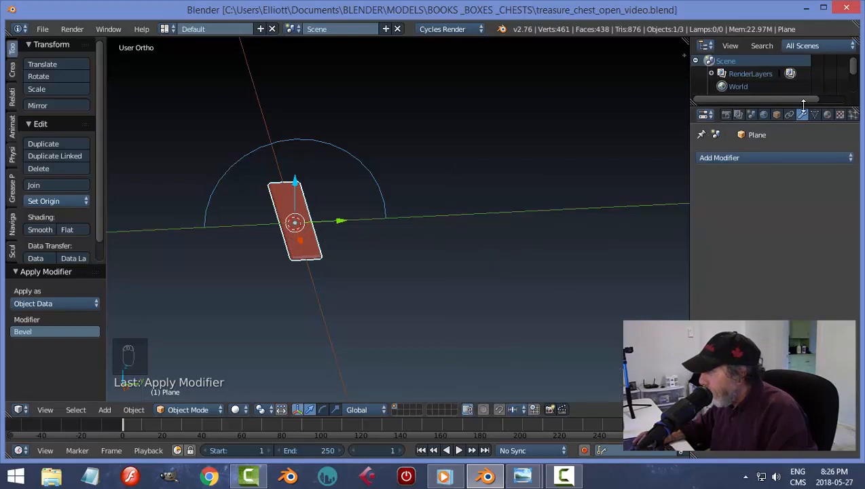
pyautogui.click(732, 157)
pyautogui.click(595, 187)
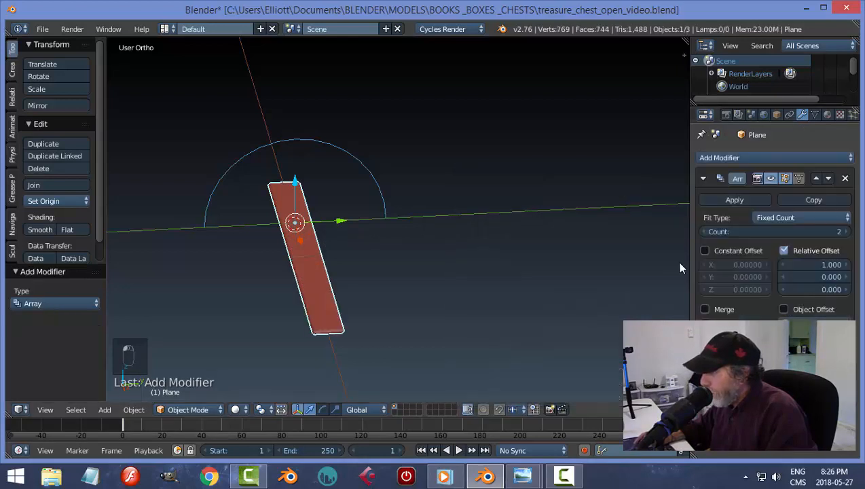
pyautogui.click(807, 277)
pyautogui.write('1')
pyautogui.press('Return')
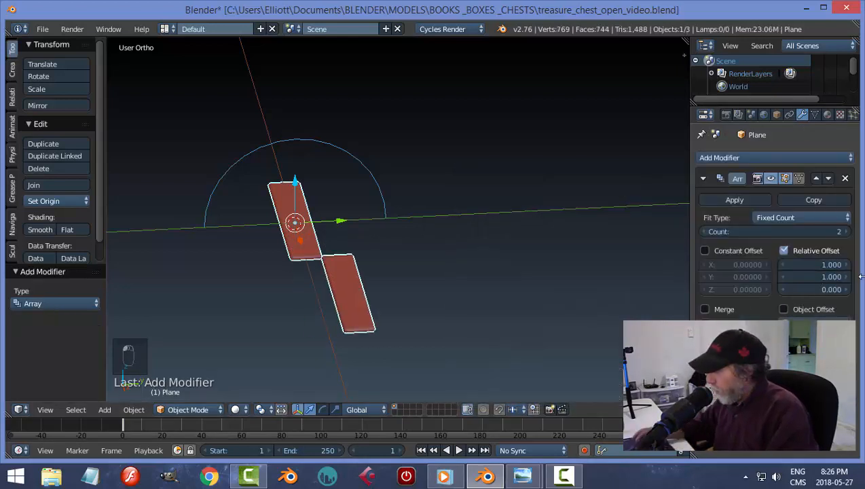
pyautogui.click(805, 265)
pyautogui.write('0')
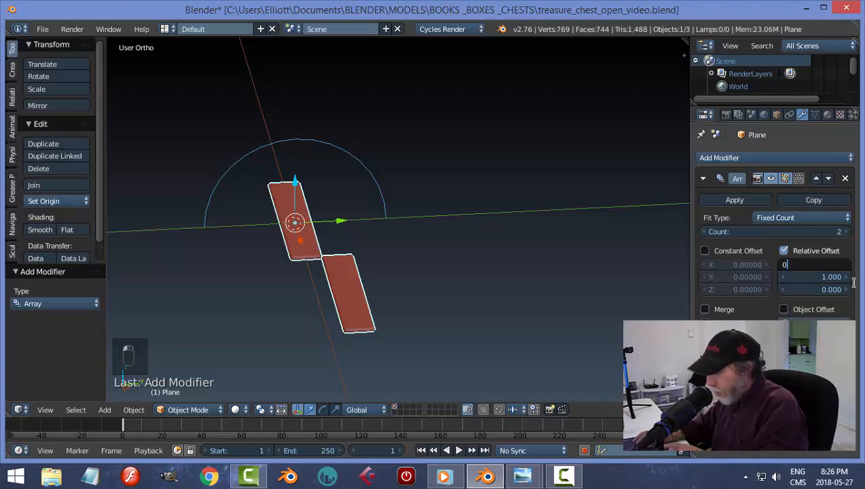
pyautogui.press('Return')
# Raise the Array modifier's count to 7 to form a row of side-by-side planks.
pyautogui.scroll(2, 389, 286)
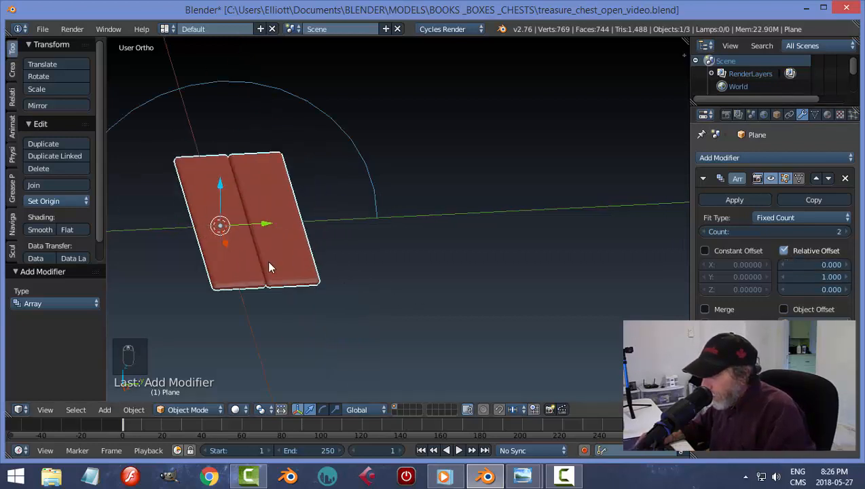
pyautogui.moveTo(268, 267); pyautogui.dragTo(361, 271, button='middle')
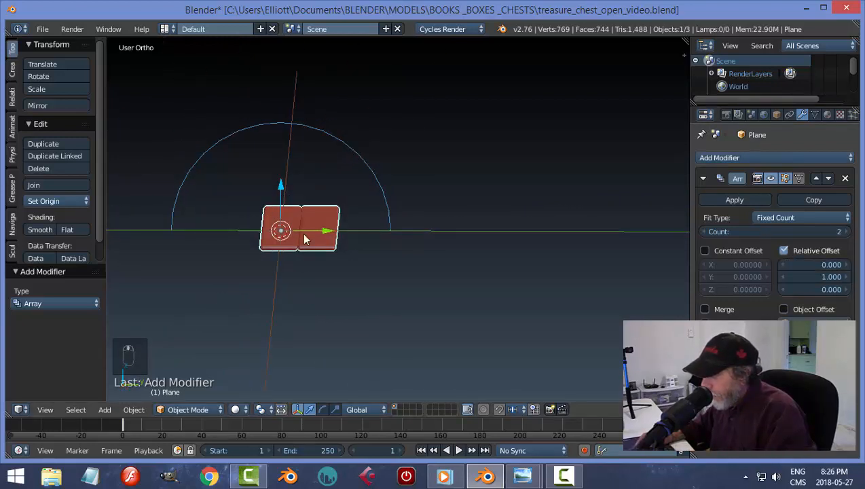
pyautogui.moveTo(305, 239); pyautogui.dragTo(339, 296, button='middle')
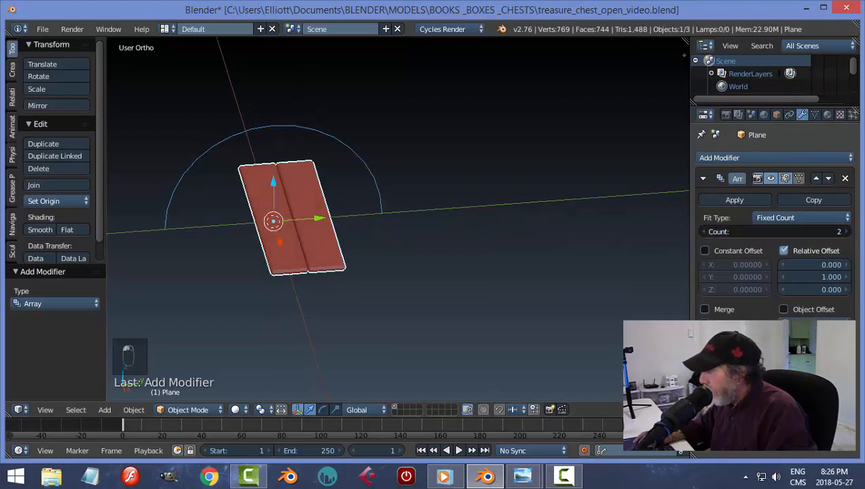
pyautogui.click(846, 232)
pyautogui.click(847, 232)
pyautogui.click(847, 231)
pyautogui.click(847, 232)
pyautogui.click(847, 232)
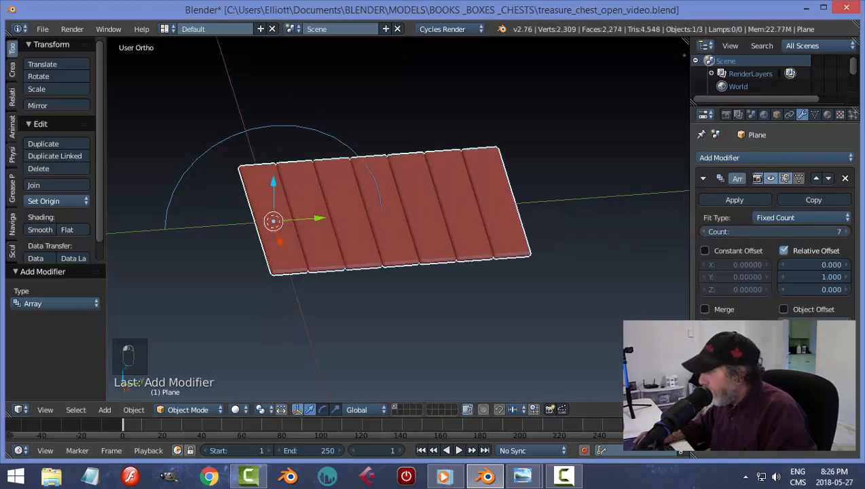
pyautogui.scroll(2, 627, 250)
pyautogui.scroll(-2, 590, 248)
pyautogui.scroll(-2, 569, 238)
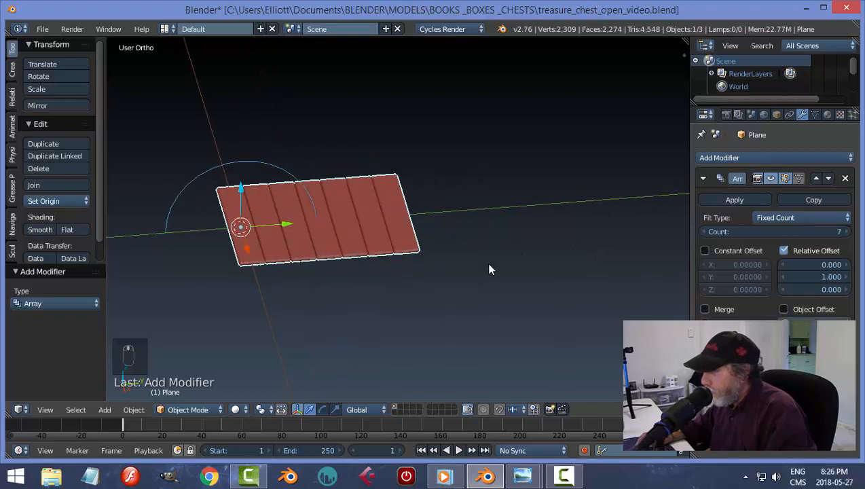
# Switch the arrayed plank to Edit Mode and select its entire mesh.
pyautogui.moveTo(490, 265); pyautogui.dragTo(489, 269, button='middle')
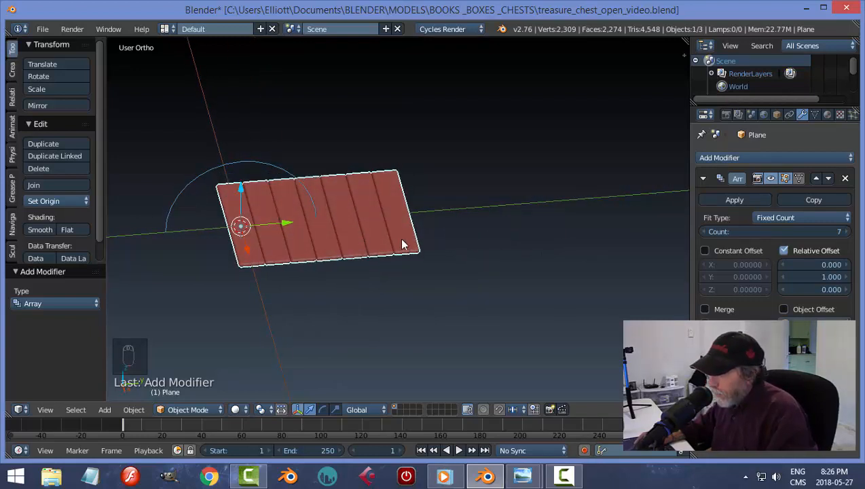
pyautogui.press('Tab')
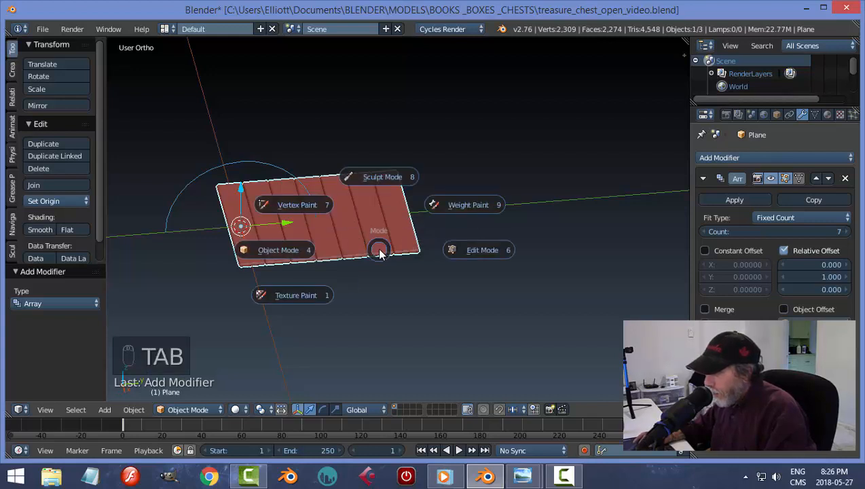
pyautogui.click(461, 248)
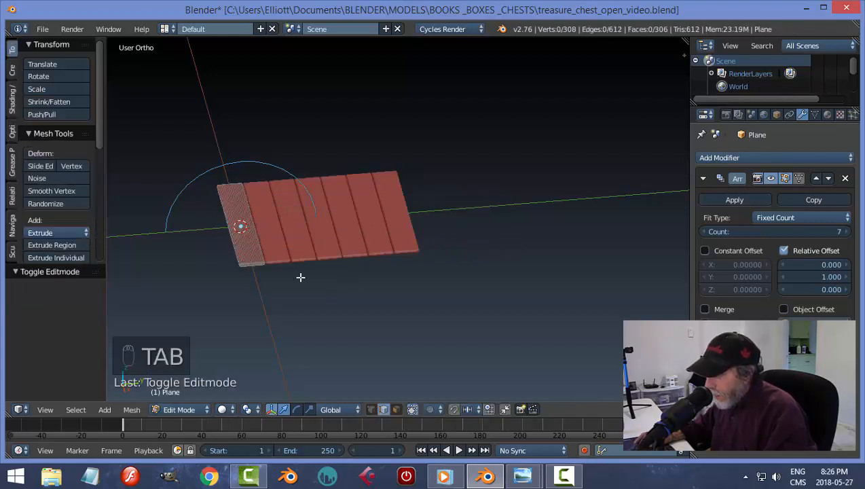
pyautogui.press('a')
pyautogui.press('a')
pyautogui.moveTo(281, 284); pyautogui.dragTo(279, 286, button='middle')
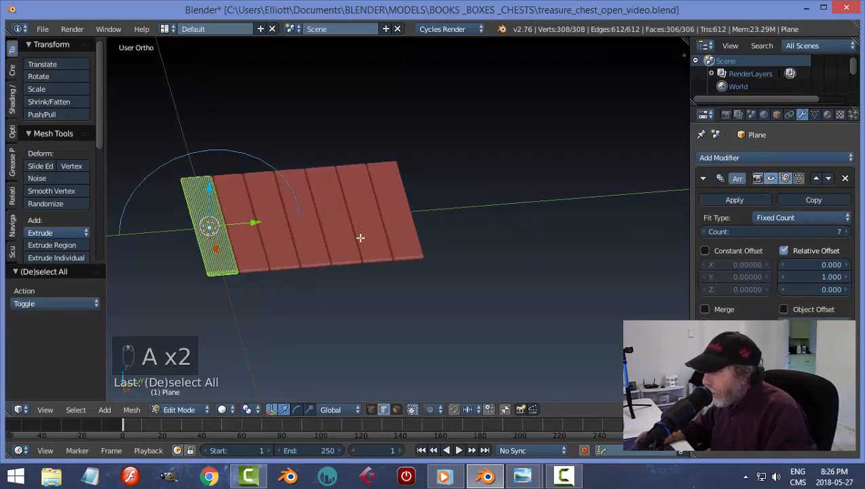
# Turn the Array modifier's viewport display off and back on to check the original plank on its own.
pyautogui.click(770, 177)
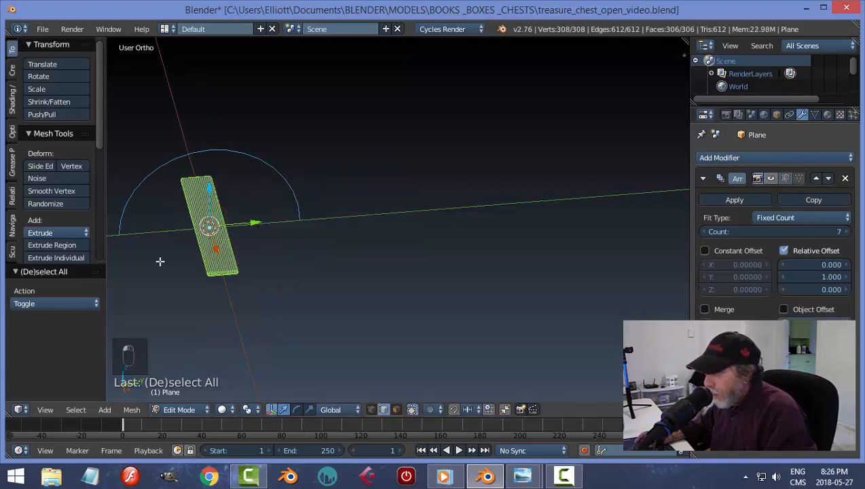
pyautogui.click(770, 178)
pyautogui.moveTo(261, 281); pyautogui.dragTo(262, 285, button='middle')
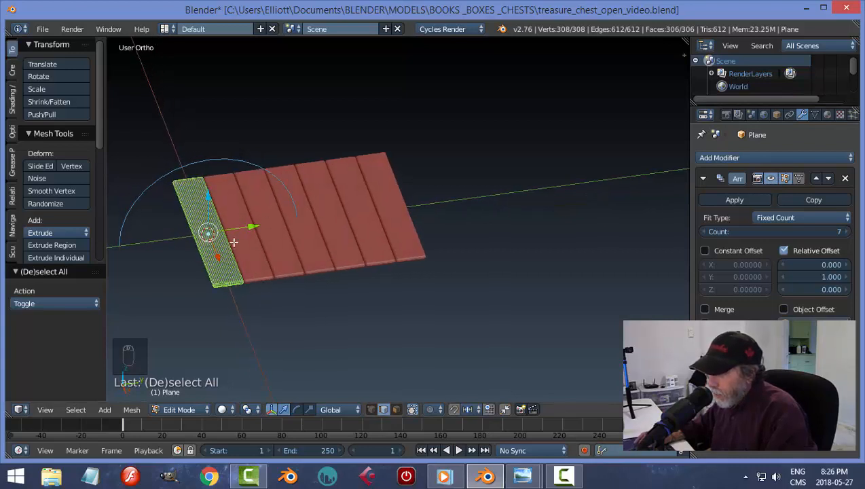
# Rotate the plank's mesh 90° about the Y axis and return to Object Mode.
pyautogui.moveTo(244, 250); pyautogui.dragTo(309, 255, button='middle')
pyautogui.press('r')
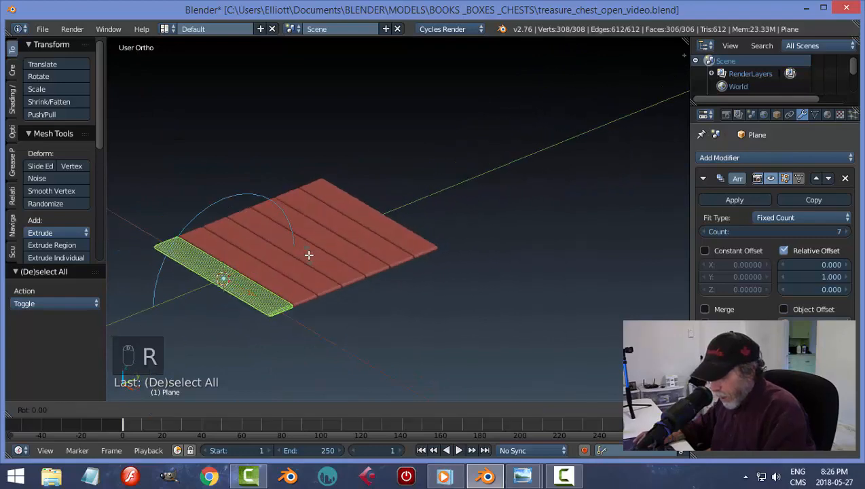
pyautogui.press('y')
pyautogui.press('9')
pyautogui.press('0')
pyautogui.press('Return')
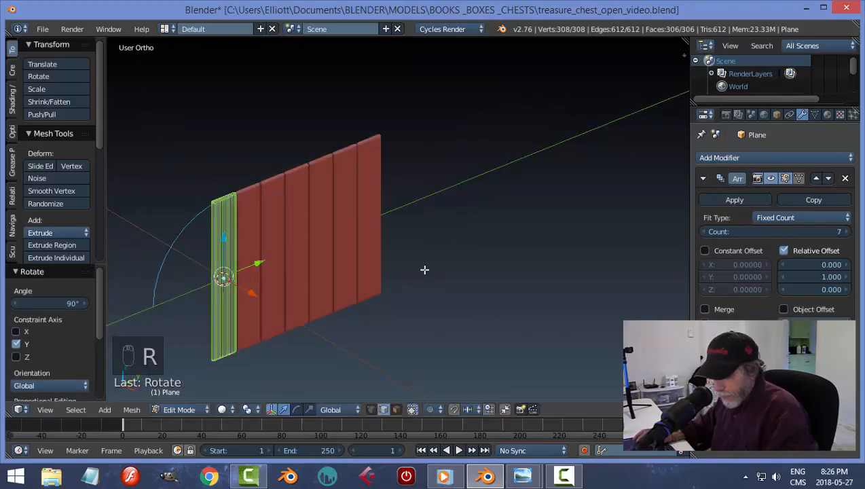
pyautogui.press('a')
pyautogui.press('Tab')
pyautogui.scroll(-3, 421, 282)
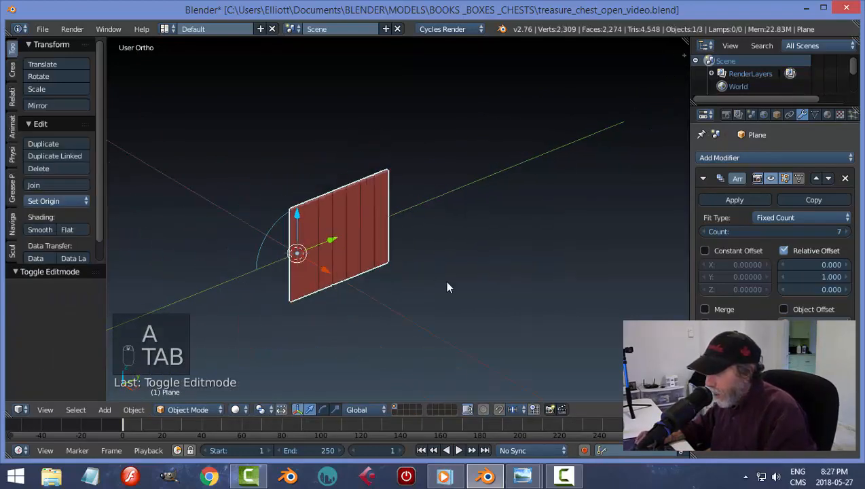
# Add a Curve modifier to the arrayed planks with Cylinder.002 as its object and Y as the deformation axis.
pyautogui.moveTo(446, 288); pyautogui.dragTo(399, 289, button='middle')
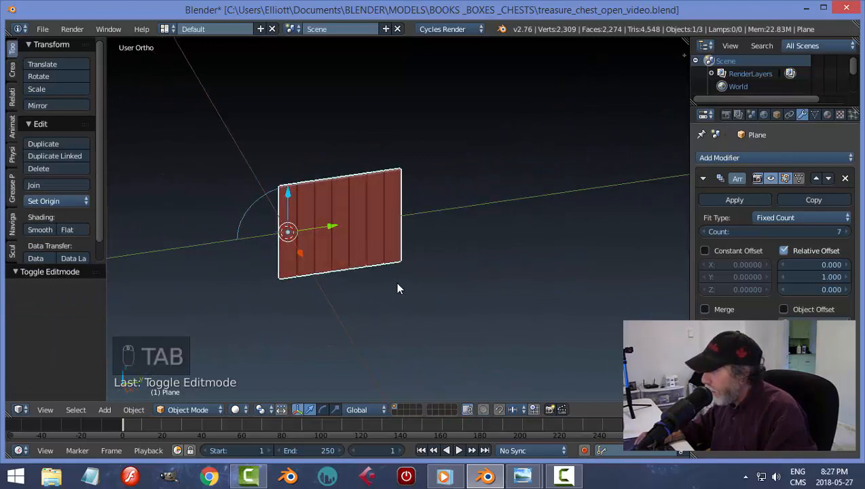
pyautogui.click(704, 179)
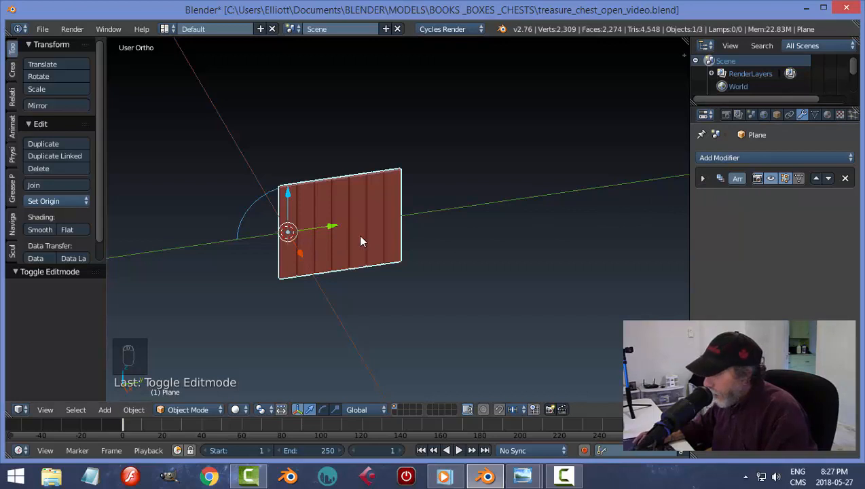
pyautogui.click(728, 158)
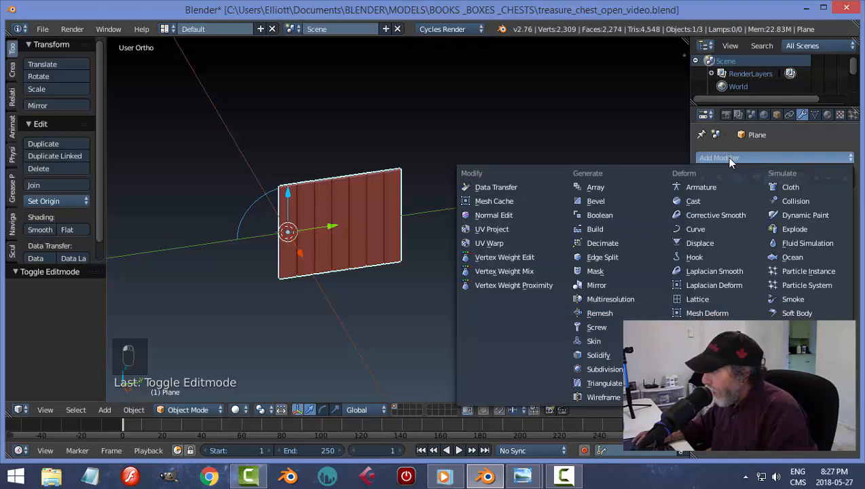
pyautogui.click(703, 230)
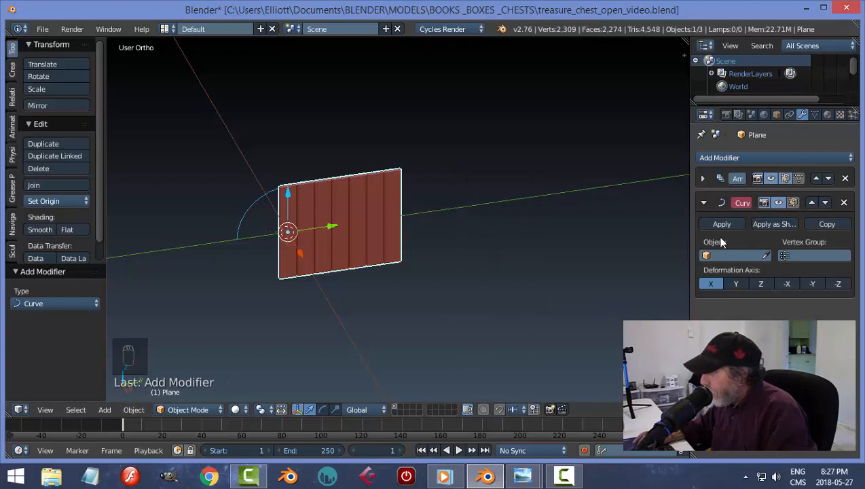
pyautogui.click(730, 255)
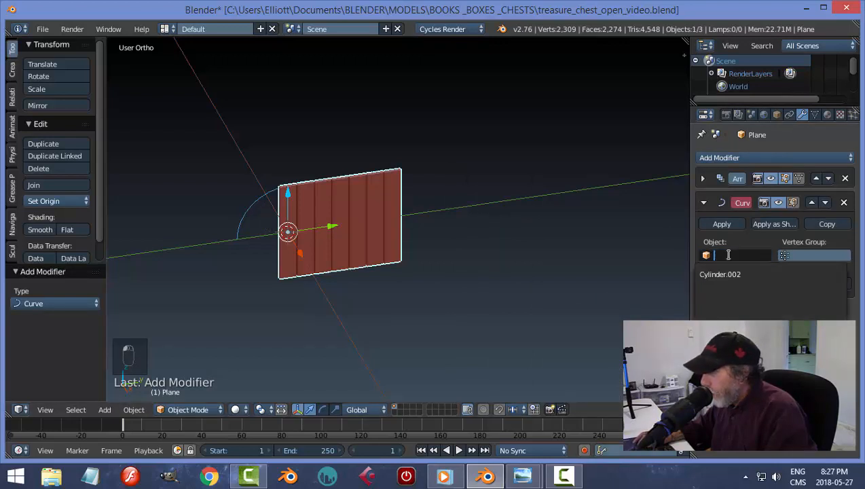
pyautogui.click(722, 273)
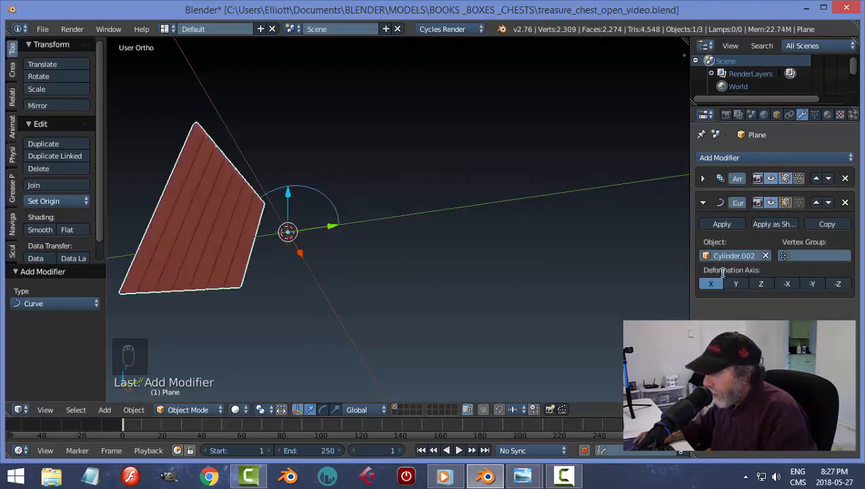
pyautogui.click(736, 283)
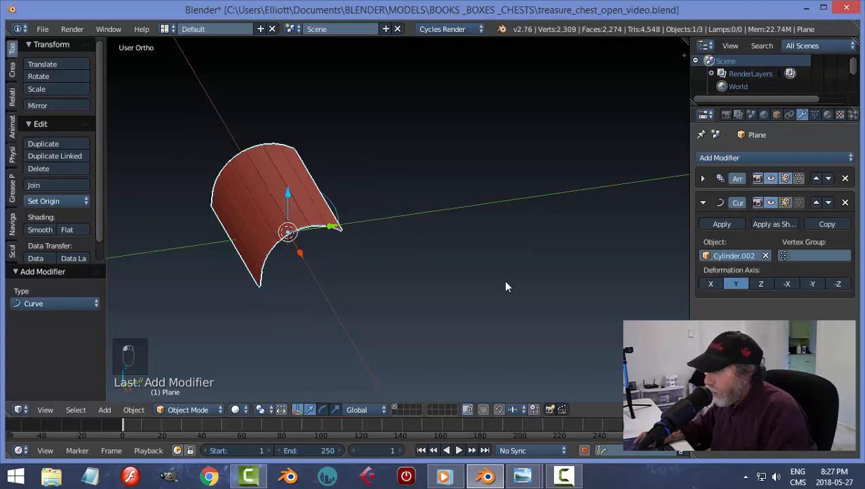
# Unhide the arched end bands of the lid and leave only the curved planks selected.
pyautogui.moveTo(423, 284)
pyautogui.mouseDown(button='middle')
pyautogui.moveTo(408, 249)
pyautogui.moveTo(416, 276)
pyautogui.mouseUp(button='middle')
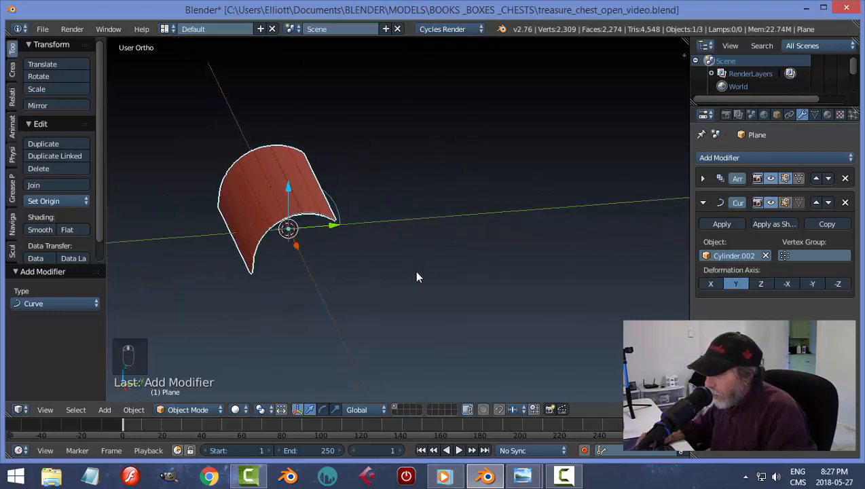
pyautogui.press('KP_3')
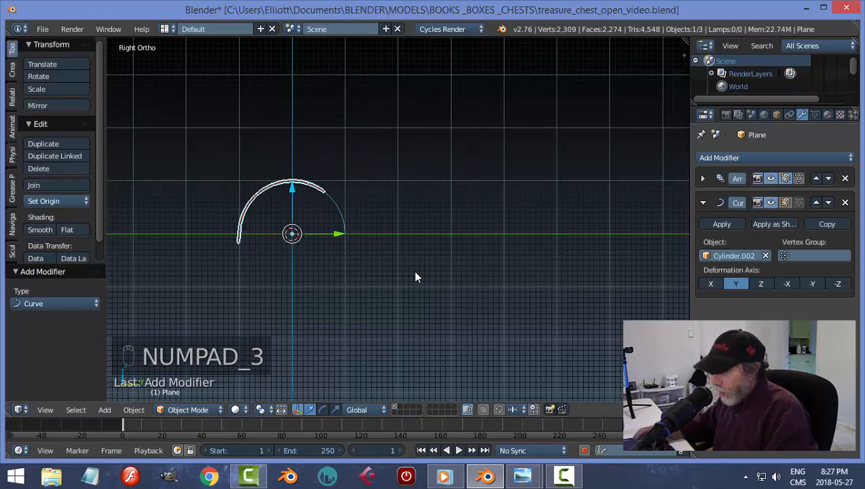
pyautogui.hotkey('alt', 'h')
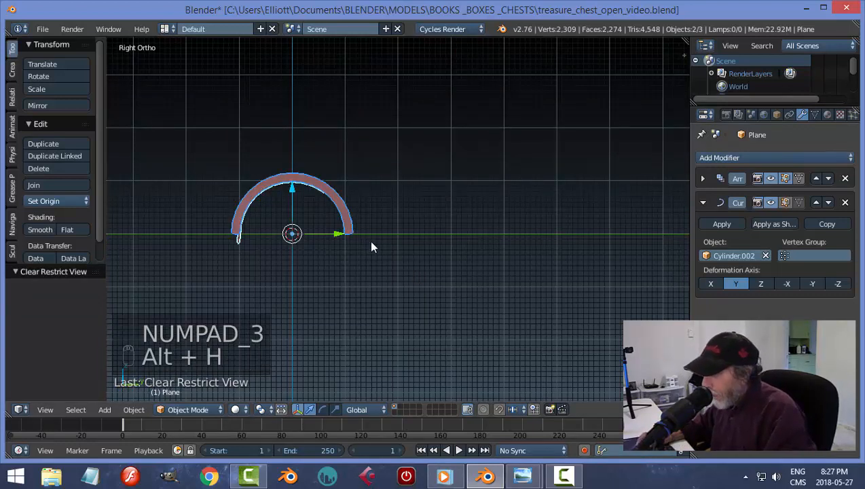
pyautogui.moveTo(416, 277); pyautogui.dragTo(370, 277, button='middle')
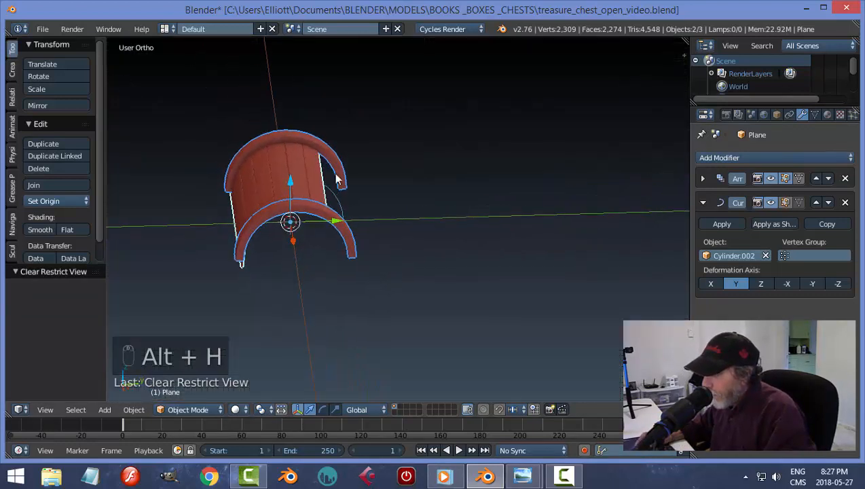
pyautogui.rightClick(314, 178)
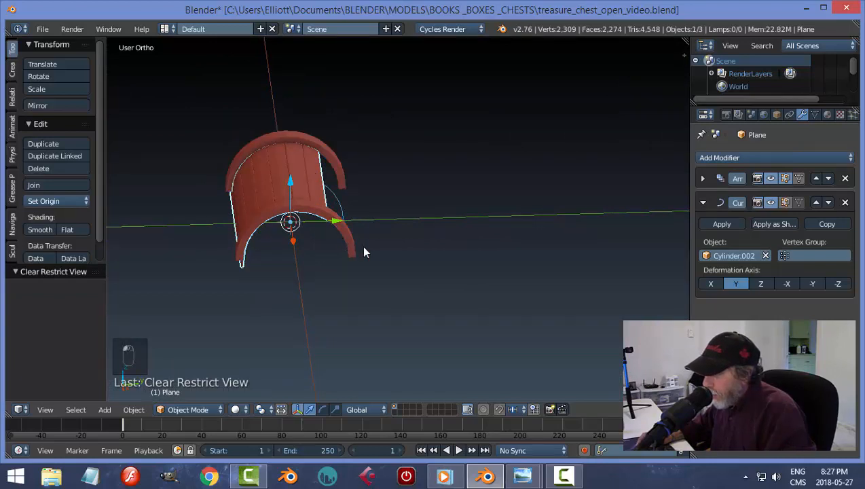
# Move the curved planks along Y by about 0.395 and another 0.12 to centre them within the arched bands.
pyautogui.moveTo(364, 247); pyautogui.dragTo(360, 233, button='middle')
pyautogui.moveTo(338, 223); pyautogui.dragTo(359, 236)
pyautogui.press('KP_3')
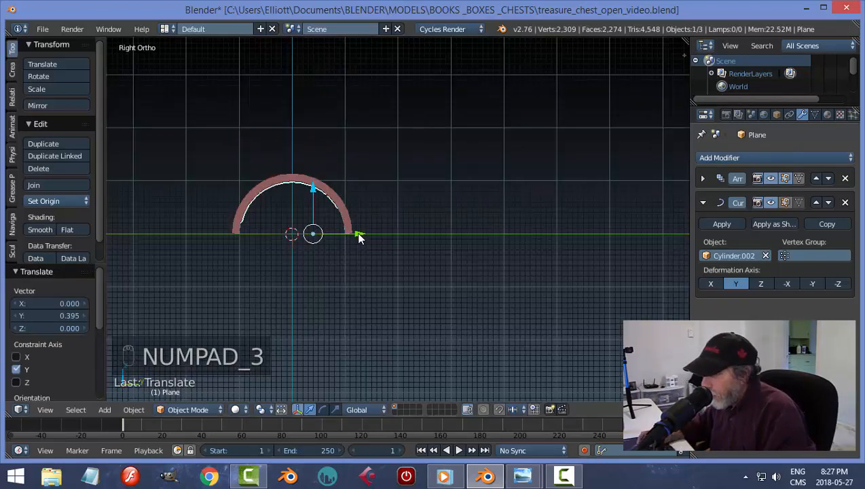
pyautogui.scroll(1, 359, 236)
pyautogui.moveTo(343, 238); pyautogui.dragTo(349, 238)
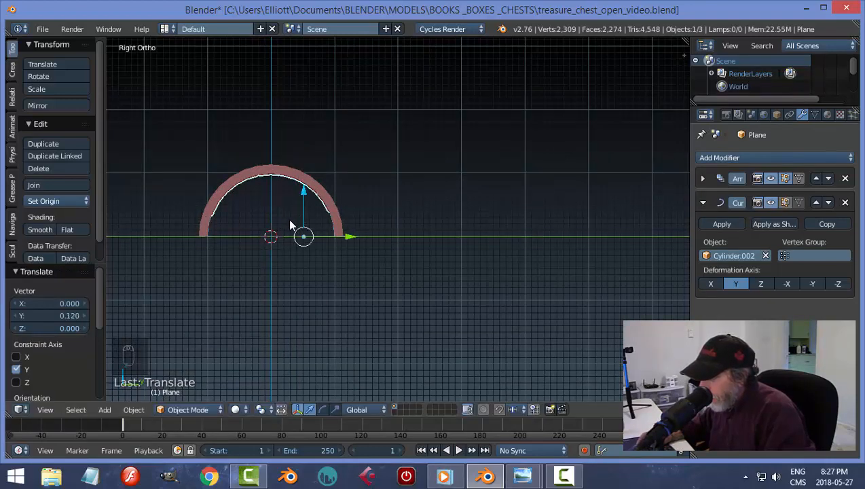
# Set the planks' origin to the 3D cursor and nudge them about 0.007 along Y.
pyautogui.keyDown('shift'); pyautogui.moveTo(334, 248); pyautogui.dragTo(422, 267, button='middle'); pyautogui.keyUp('shift')
pyautogui.scroll(2, 419, 268)
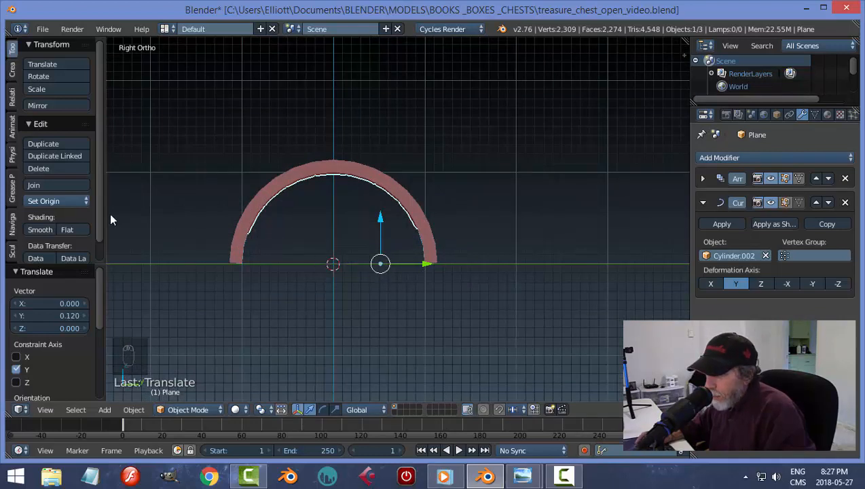
pyautogui.click(60, 201)
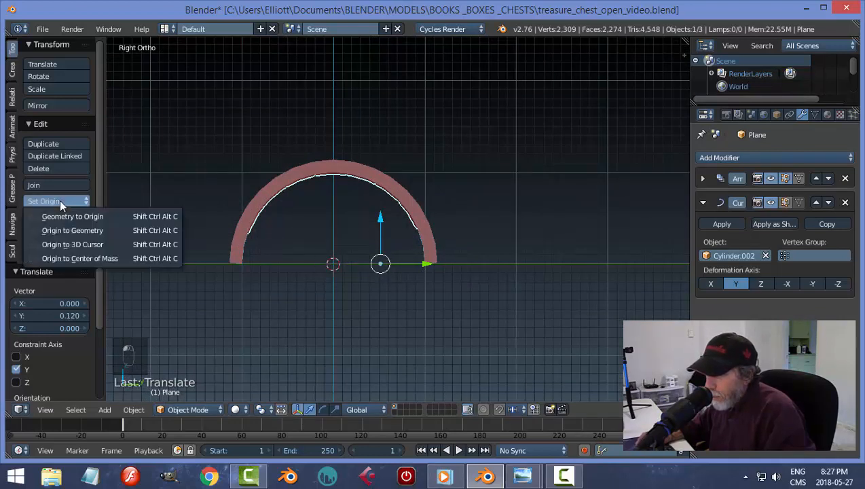
pyautogui.click(64, 245)
pyautogui.moveTo(382, 266); pyautogui.dragTo(382, 263)
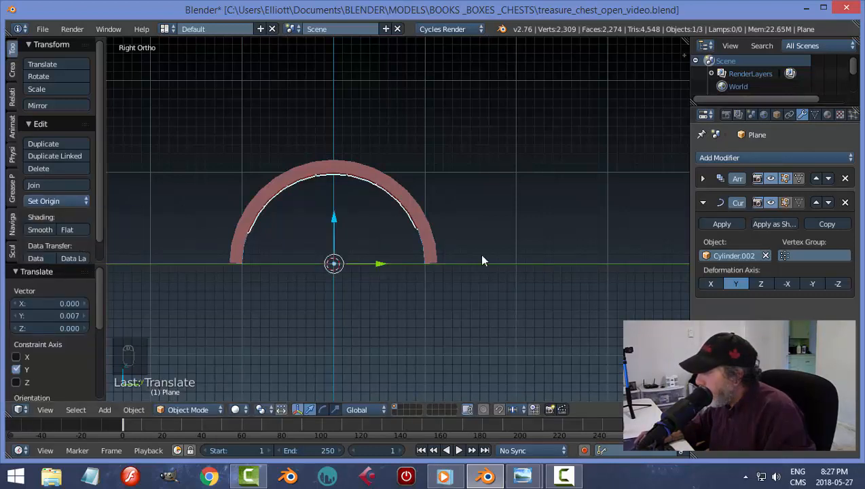
# Collapse the Curve modifier's settings and raise the Array modifier's count to 9.
pyautogui.moveTo(483, 257); pyautogui.dragTo(439, 224, button='middle')
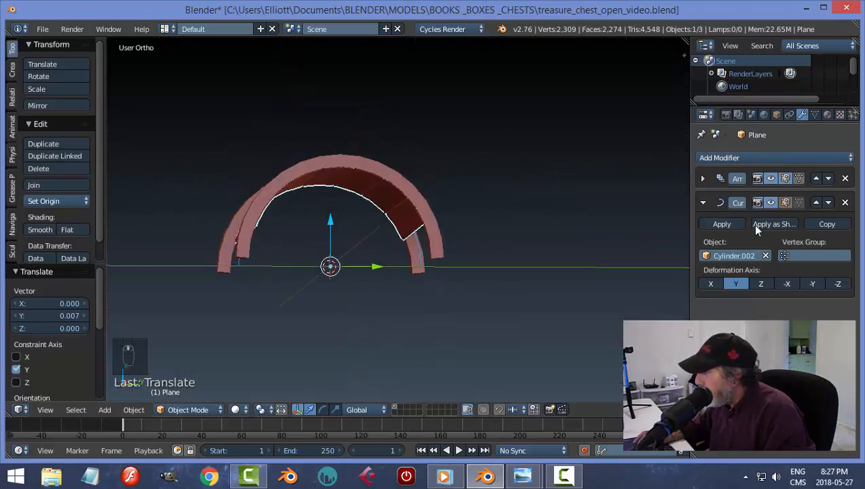
pyautogui.click(703, 202)
pyautogui.click(703, 178)
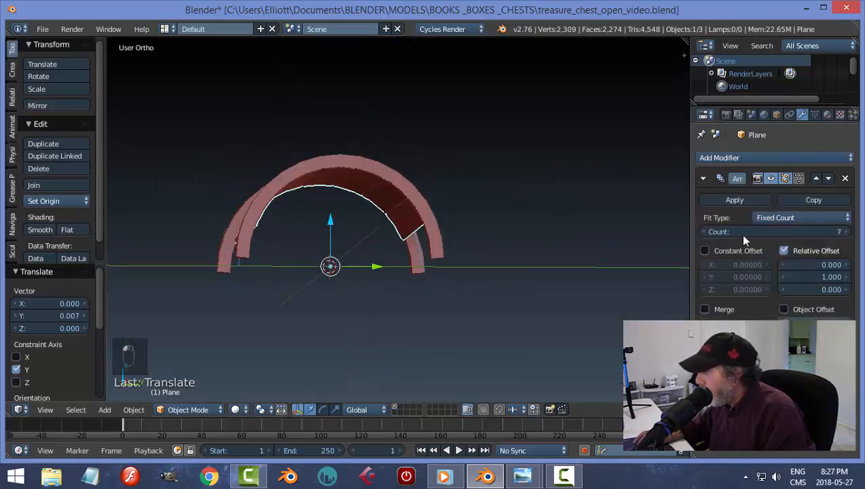
pyautogui.click(844, 231)
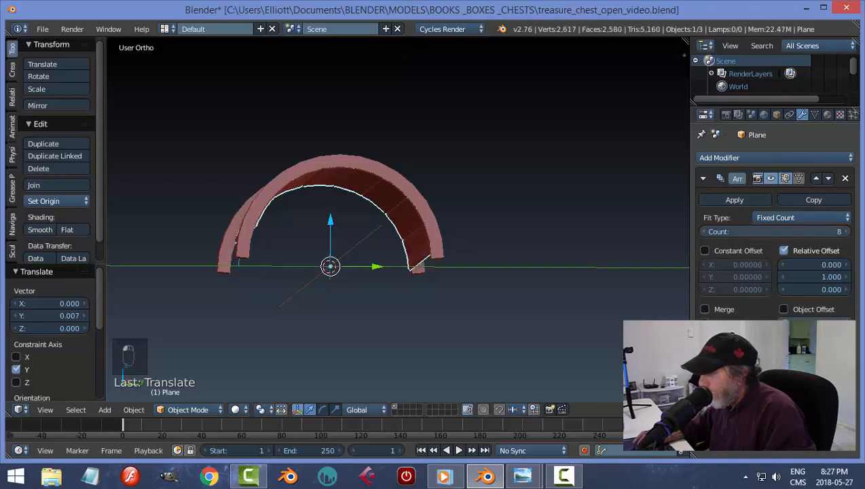
pyautogui.click(844, 232)
# Fit the planks to both ends of the arched bands by moving them about -0.299 and -0.042 along Y and scaling them up slightly.
pyautogui.press('KP_3')
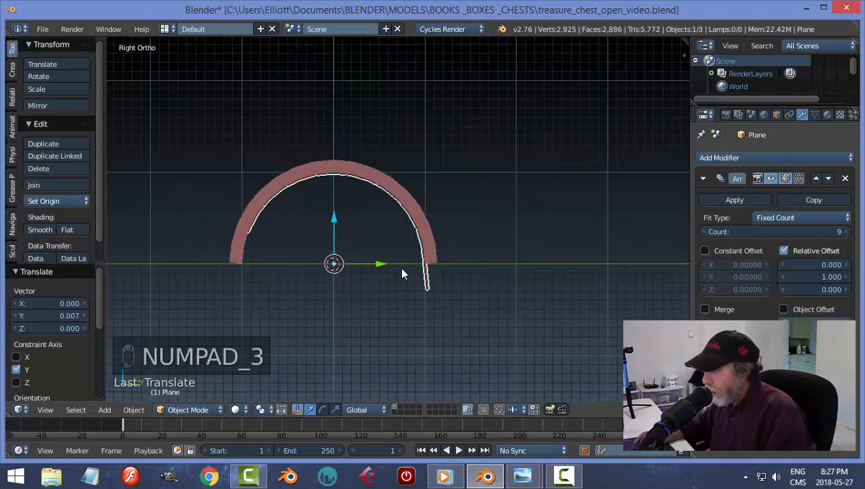
pyautogui.moveTo(381, 269); pyautogui.dragTo(352, 269)
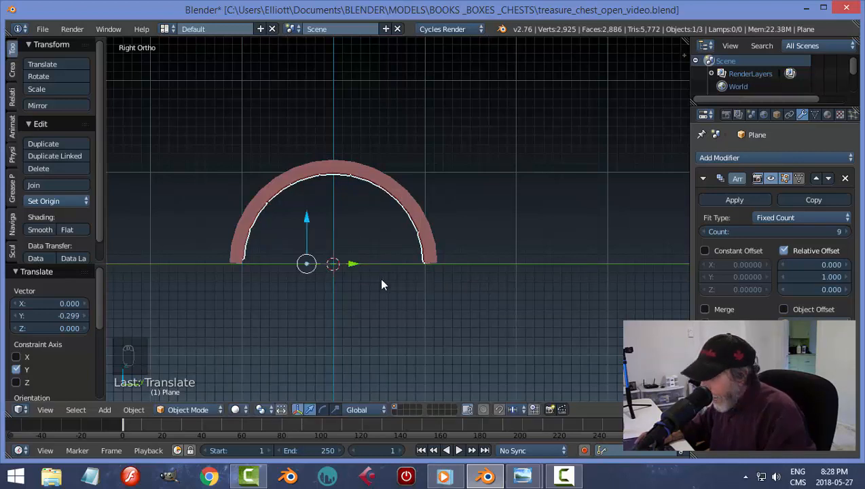
pyautogui.press('s')
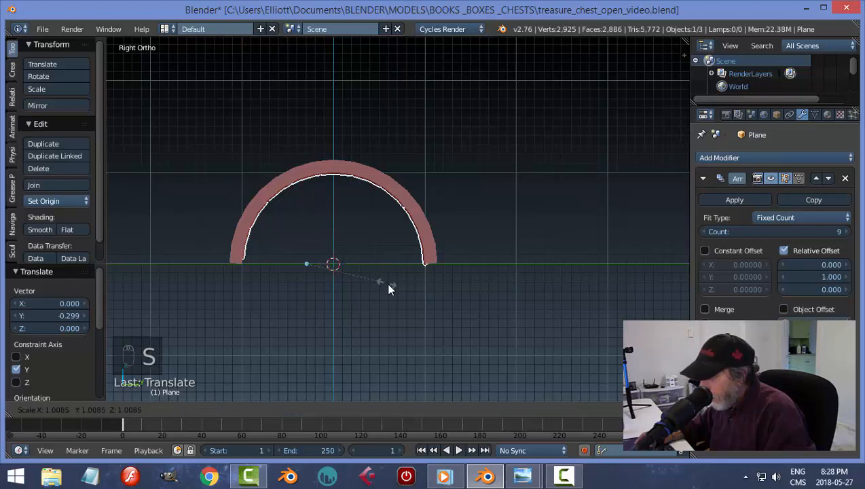
pyautogui.click(390, 285)
pyautogui.moveTo(354, 263); pyautogui.dragTo(353, 268)
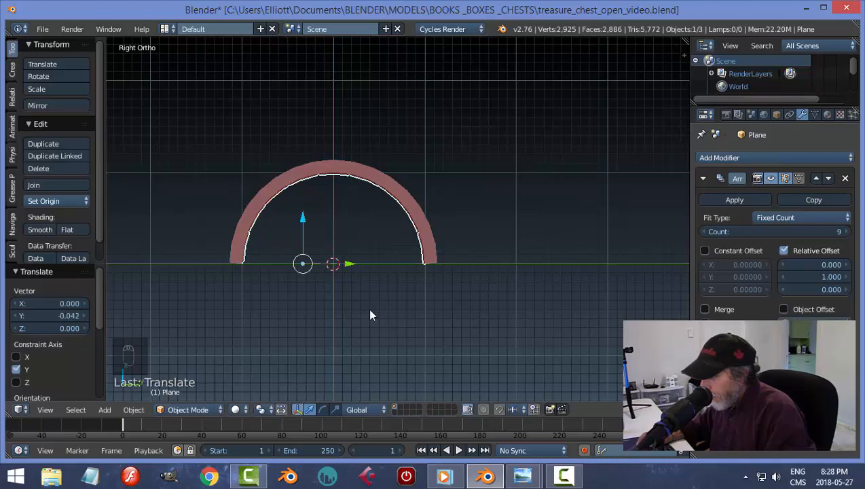
pyautogui.moveTo(371, 313); pyautogui.dragTo(479, 337, button='middle')
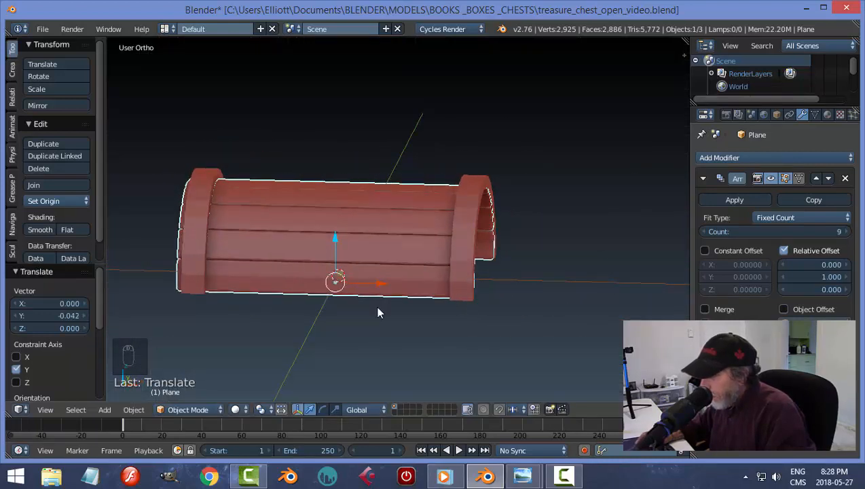
pyautogui.moveTo(378, 312); pyautogui.dragTo(442, 319, button='middle')
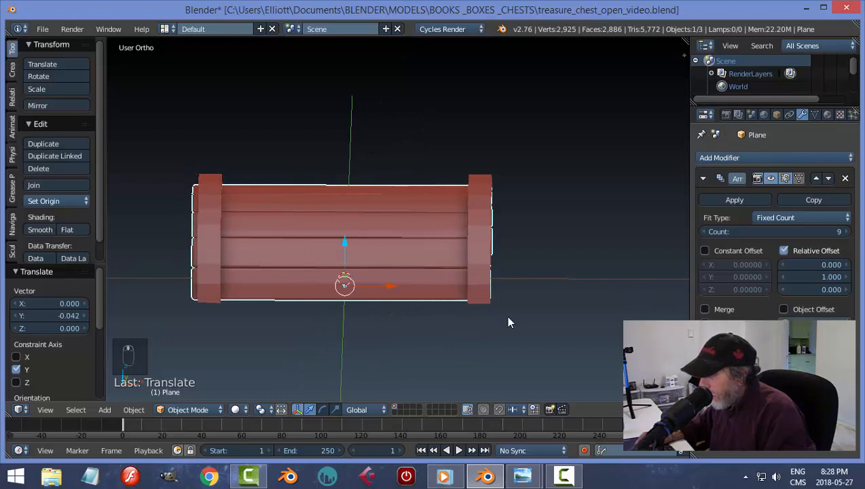
# Apply the planks' Array and Curve modifiers.
pyautogui.moveTo(510, 323); pyautogui.dragTo(353, 311, button='middle')
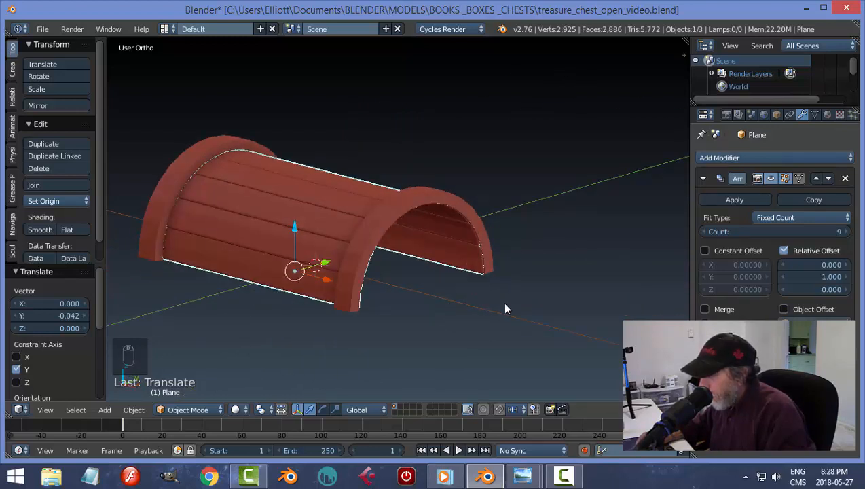
pyautogui.moveTo(508, 304); pyautogui.dragTo(354, 261, button='middle')
pyautogui.press('a')
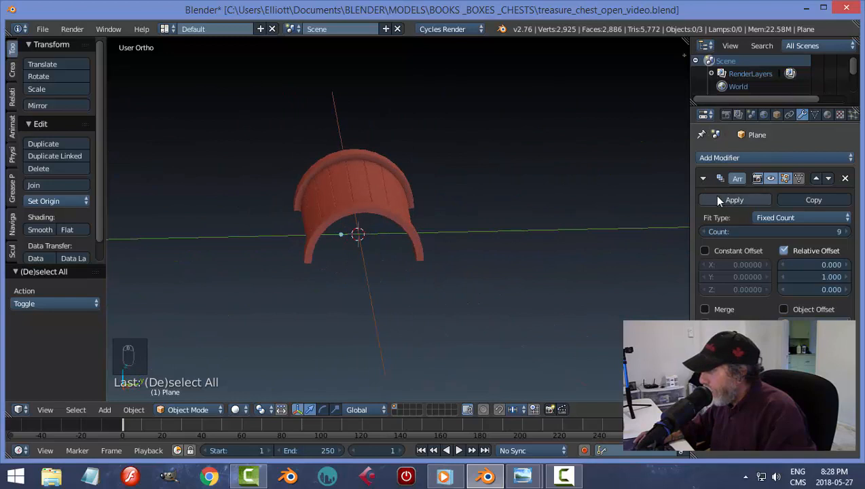
pyautogui.click(718, 198)
pyautogui.click(704, 178)
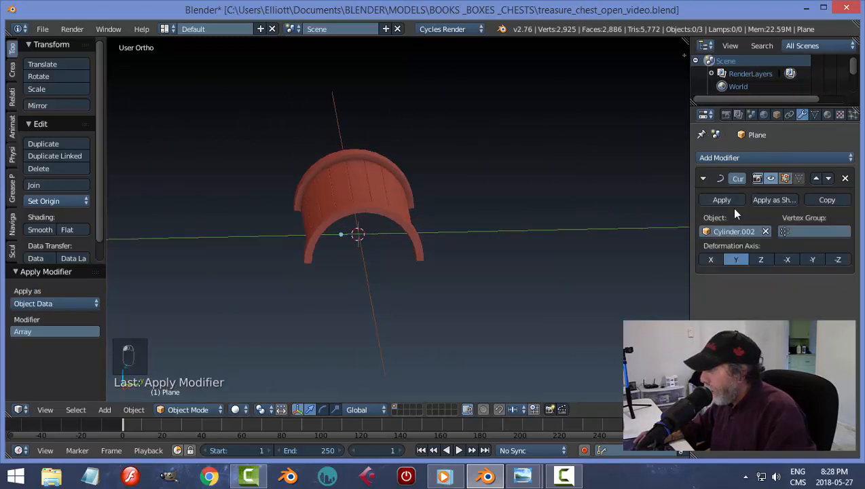
pyautogui.click(727, 199)
pyautogui.moveTo(652, 217); pyautogui.dragTo(348, 226, button='middle')
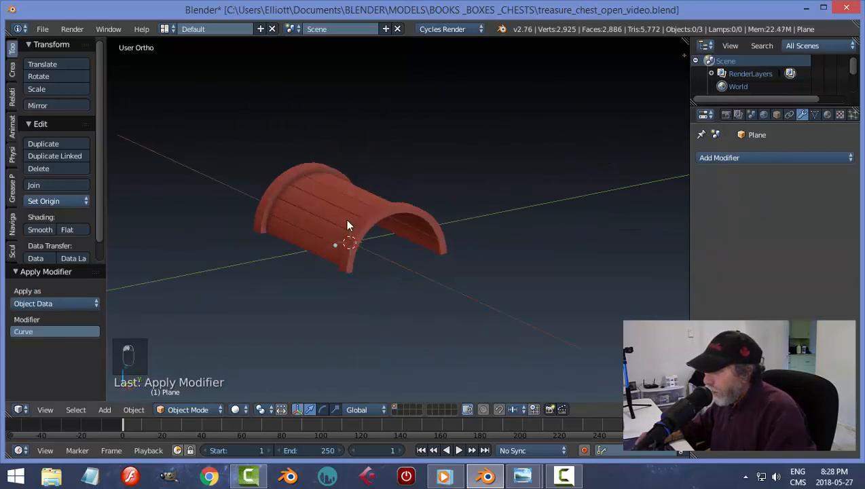
# Hide the planks, delete the arc guide curve, and unhide the planks.
pyautogui.rightClick(385, 228)
pyautogui.press('h')
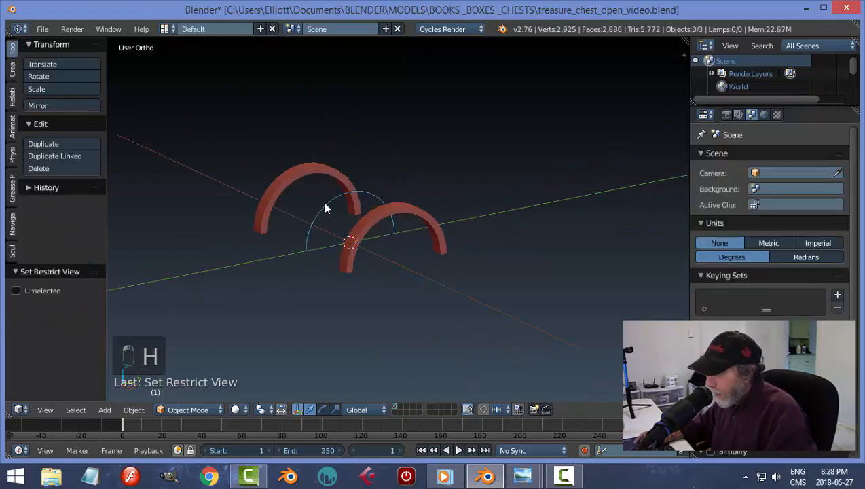
pyautogui.rightClick(402, 212)
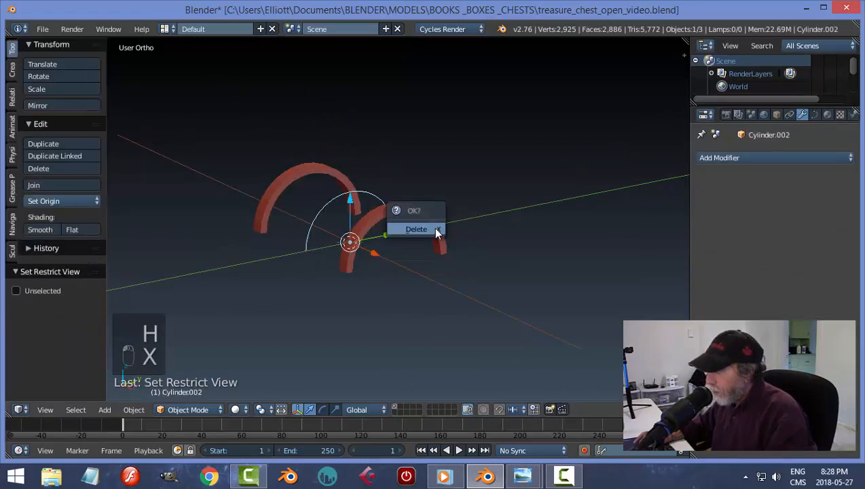
pyautogui.click(438, 232)
pyautogui.hotkey('alt', 'h')
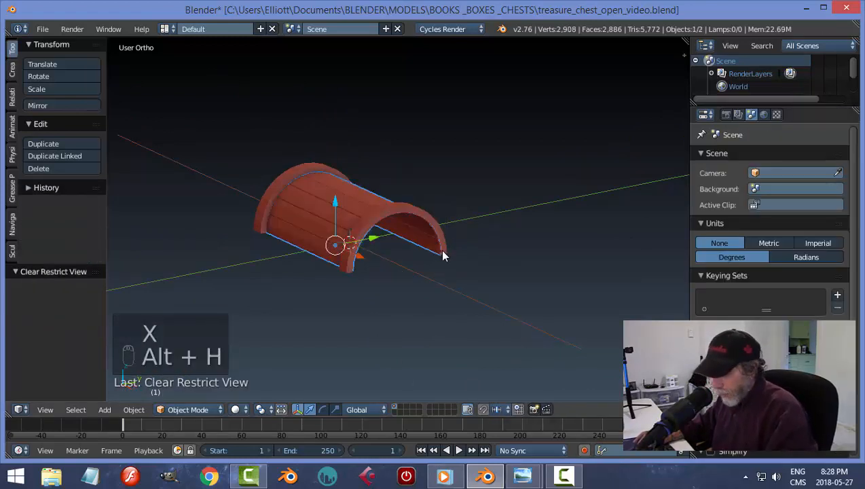
pyautogui.press('a')
# Scale the curved planks along X by about 0.948 so they no longer stick out past the arched bands.
pyautogui.moveTo(347, 265); pyautogui.dragTo(374, 253, button='middle')
pyautogui.rightClick(375, 257)
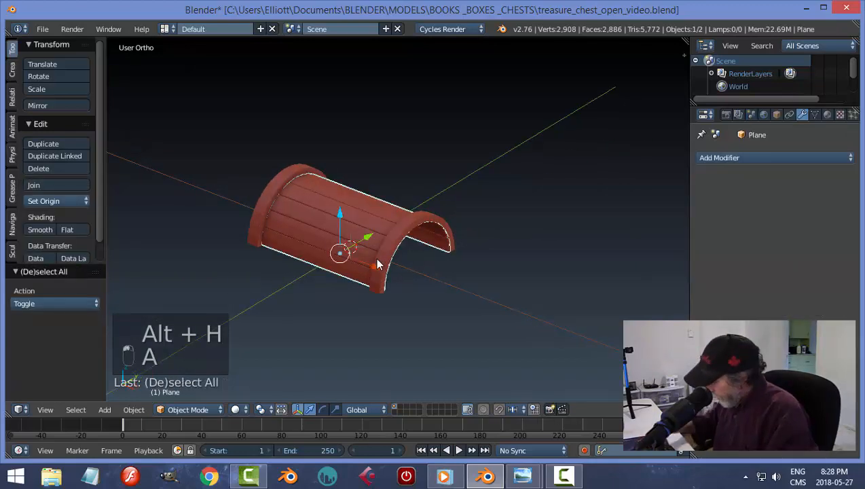
pyautogui.press('KP_1')
pyautogui.scroll(4, 378, 261)
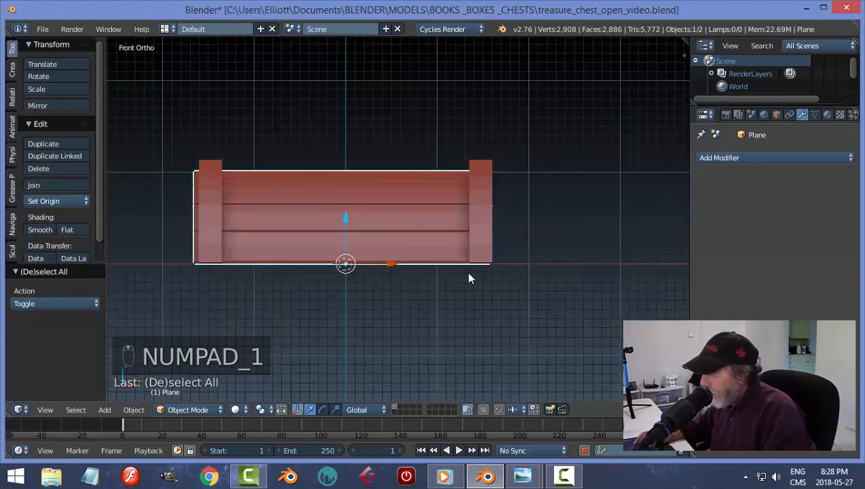
pyautogui.press('s')
pyautogui.press('x')
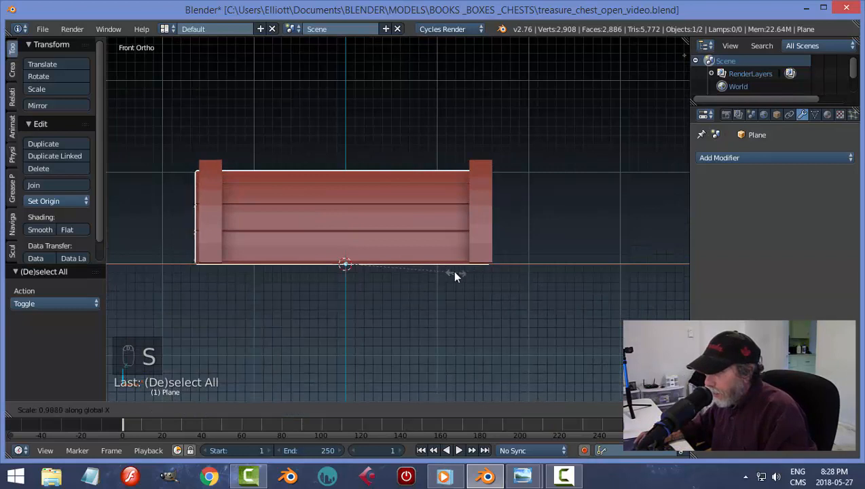
pyautogui.click(406, 262)
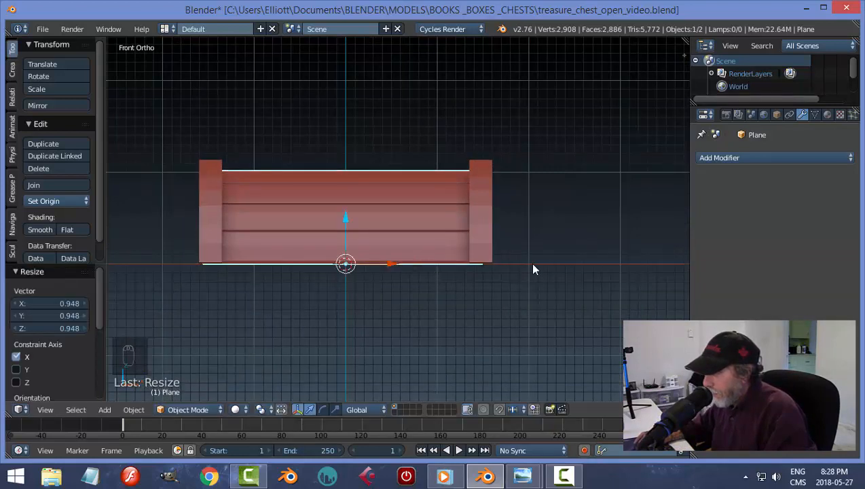
# Shorten the planks further along X so their ends sit just inside the inner edges of the arched bands.
pyautogui.moveTo(532, 266); pyautogui.dragTo(431, 313, button='middle')
pyautogui.press('KP_1')
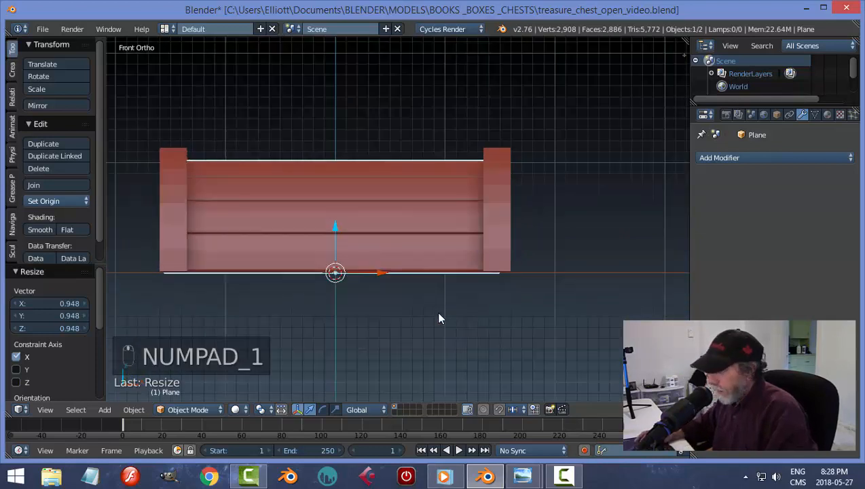
pyautogui.press('s')
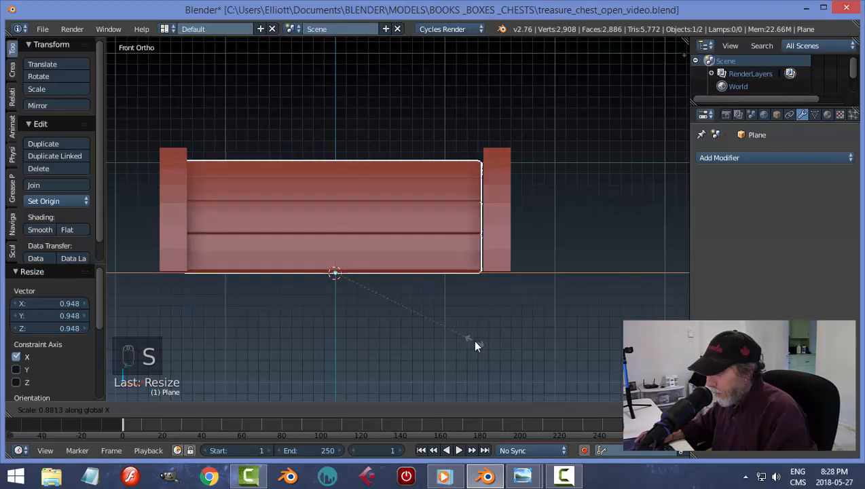
pyautogui.click(476, 343)
pyautogui.press('a')
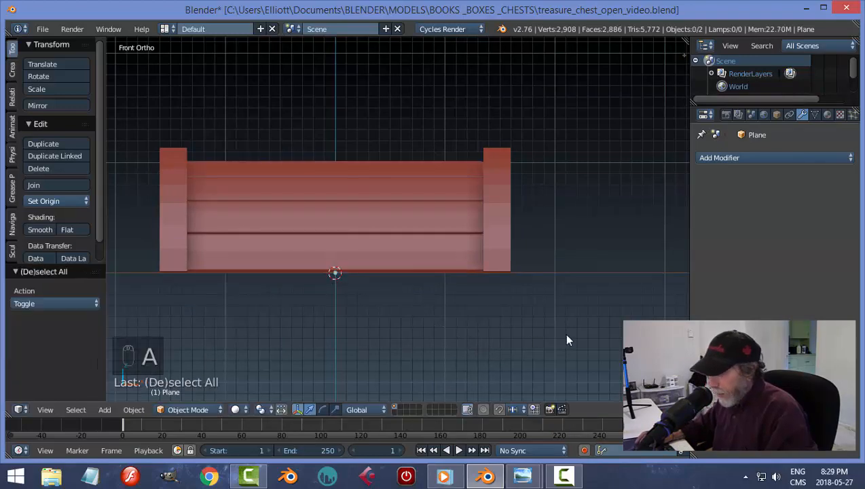
pyautogui.moveTo(565, 342); pyautogui.dragTo(506, 309, button='middle')
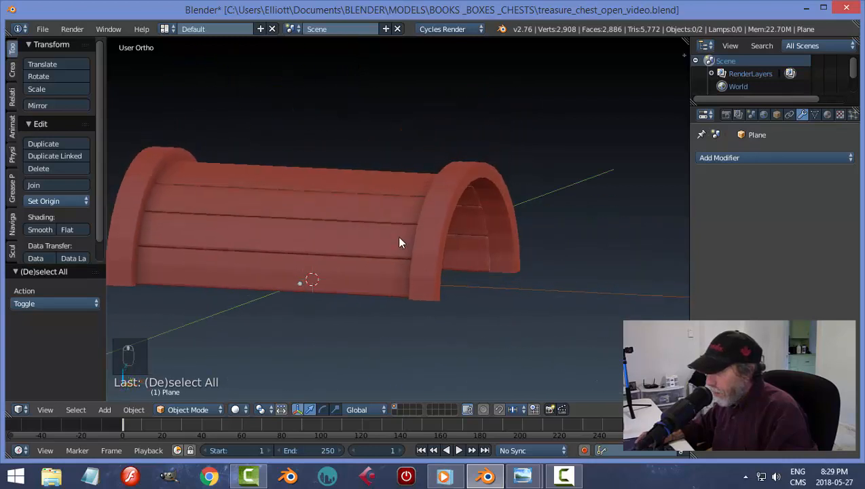
pyautogui.rightClick(322, 271)
pyautogui.moveTo(301, 239); pyautogui.dragTo(299, 234)
pyautogui.hotkey('ctrl', 'z')
# Deselect everything and save the chest file.
pyautogui.moveTo(440, 300)
pyautogui.mouseDown(button='middle')
pyautogui.moveTo(495, 311)
pyautogui.moveTo(488, 330)
pyautogui.moveTo(533, 334)
pyautogui.moveTo(402, 328)
pyautogui.moveTo(428, 319)
pyautogui.moveTo(473, 328)
pyautogui.moveTo(477, 338)
pyautogui.moveTo(408, 320)
pyautogui.moveTo(367, 295)
pyautogui.moveTo(431, 303)
pyautogui.moveTo(436, 289)
pyautogui.moveTo(440, 299)
pyautogui.mouseUp(button='middle')
pyautogui.press('a')
pyautogui.hotkey('ctrl', 's')
# Add a plane mesh at the origin beneath the lid.
pyautogui.rightClick(314, 252)
pyautogui.moveTo(315, 251); pyautogui.dragTo(406, 307, button='middle')
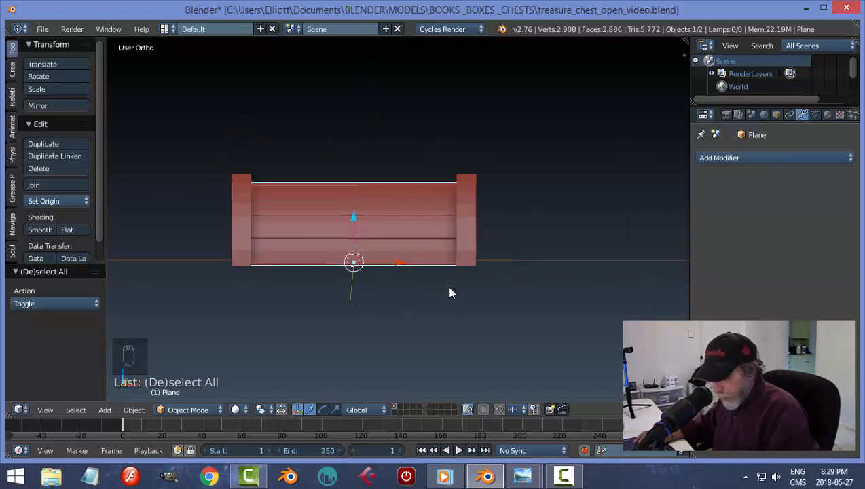
pyautogui.hotkey('shift', 'a')
pyautogui.moveTo(444, 262)
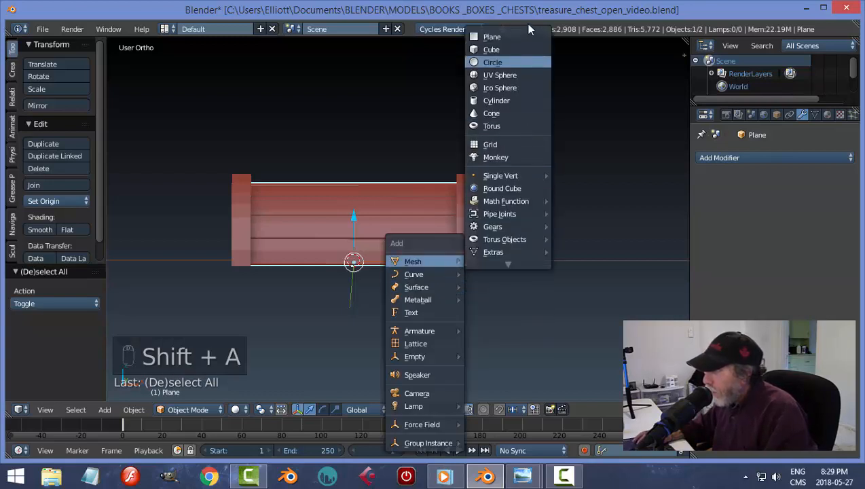
pyautogui.click(509, 37)
pyautogui.moveTo(541, 245); pyautogui.dragTo(504, 254, button='middle')
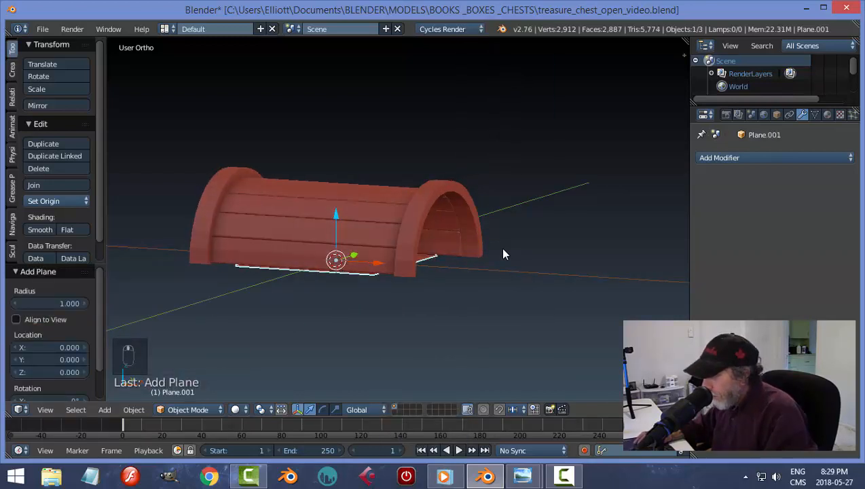
# Scale the new plane by about 1.734 along X and 1.177 along Y to extend beyond the lid's footprint.
pyautogui.press('s')
pyautogui.press('x')
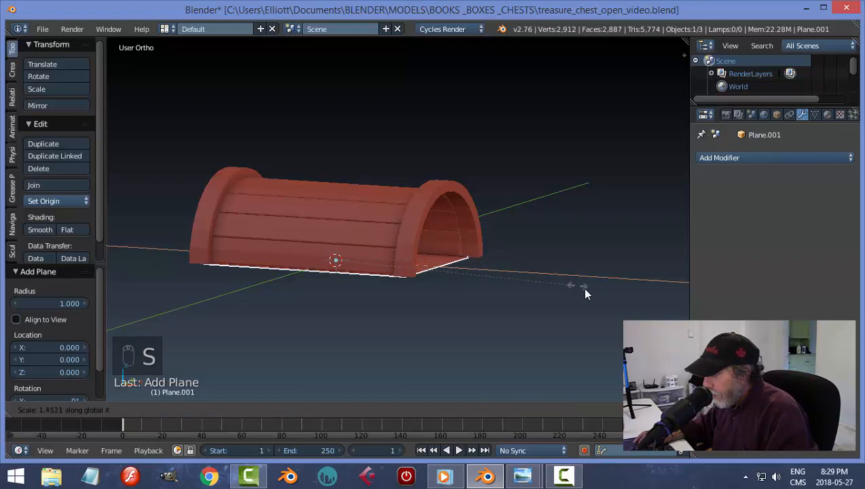
pyautogui.click(620, 314)
pyautogui.moveTo(622, 315); pyautogui.dragTo(503, 300, button='middle')
pyautogui.press('s')
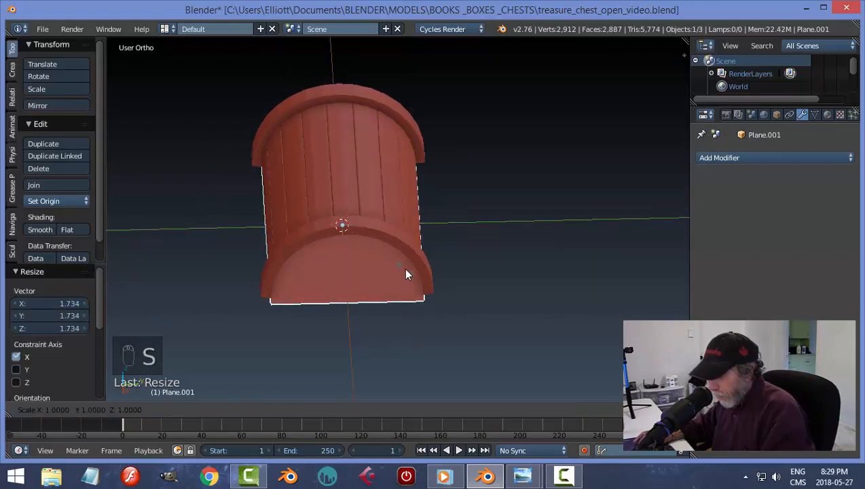
pyautogui.press('y')
pyautogui.click(417, 276)
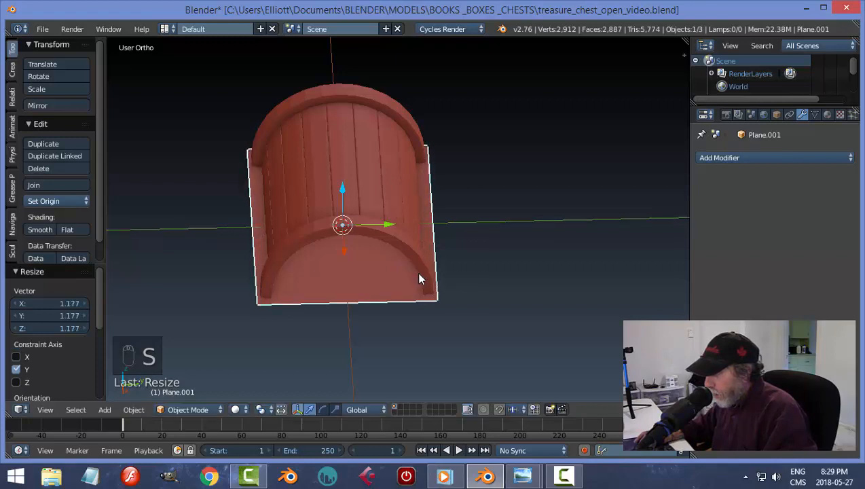
pyautogui.moveTo(417, 276); pyautogui.dragTo(508, 294, button='middle')
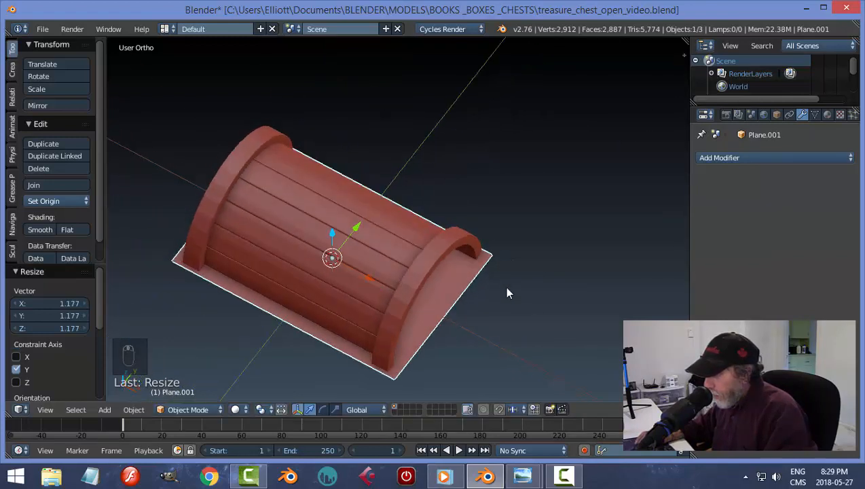
# Scale the plane along X by about 0.939 so its ends line up closely with the outer sides of the bands.
pyautogui.press('KP_7')
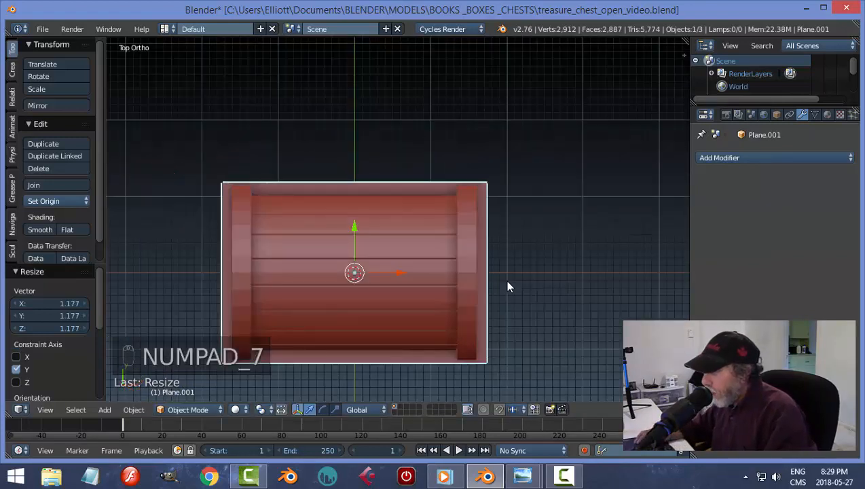
pyautogui.press('s')
pyautogui.press('x')
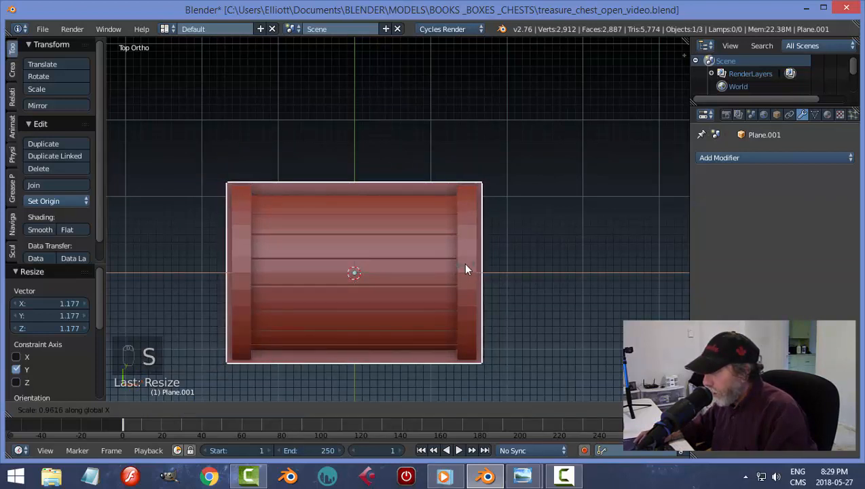
pyautogui.click(421, 254)
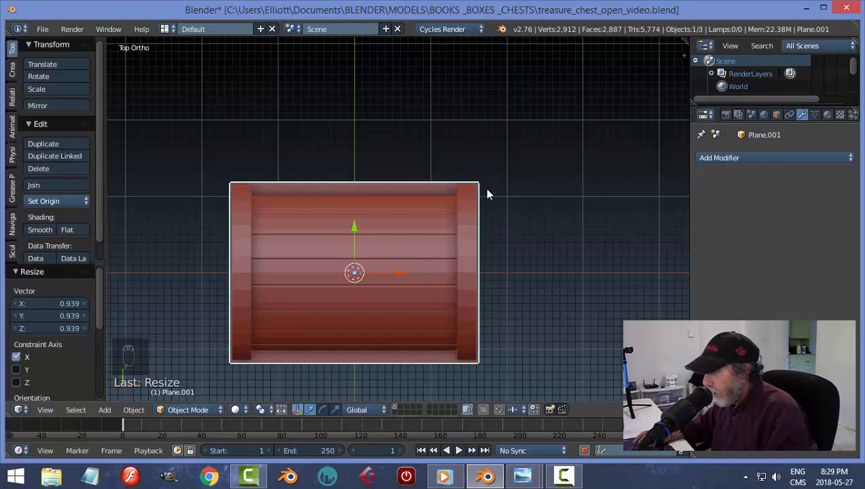
pyautogui.moveTo(537, 285); pyautogui.dragTo(447, 262, button='middle')
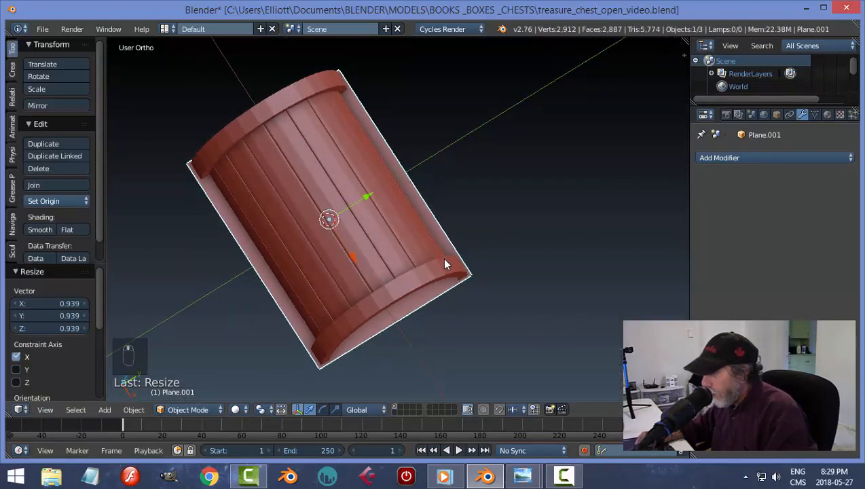
# Scale the plane along Y by about 0.984 to match the depth of the arched bands.
pyautogui.press('KP_7')
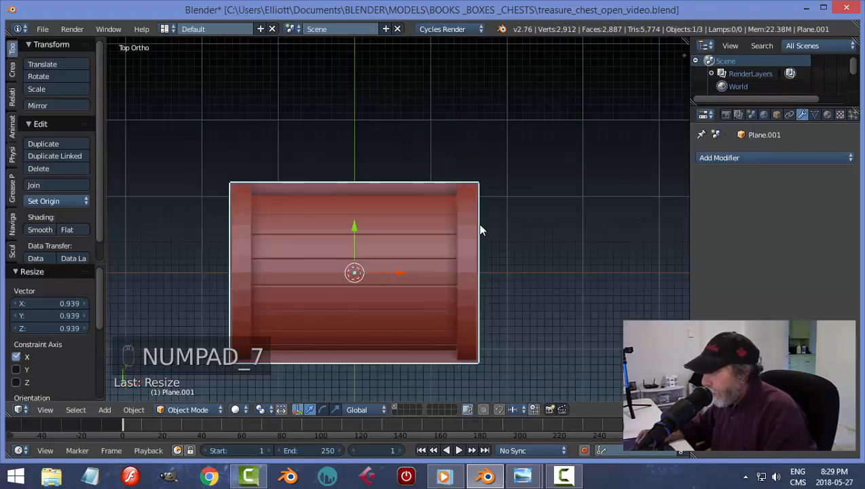
pyautogui.scroll(3, 529, 222)
pyautogui.keyDown('shift'); pyautogui.moveTo(528, 217); pyautogui.dragTo(498, 219, button='middle'); pyautogui.keyUp('shift')
pyautogui.press('s')
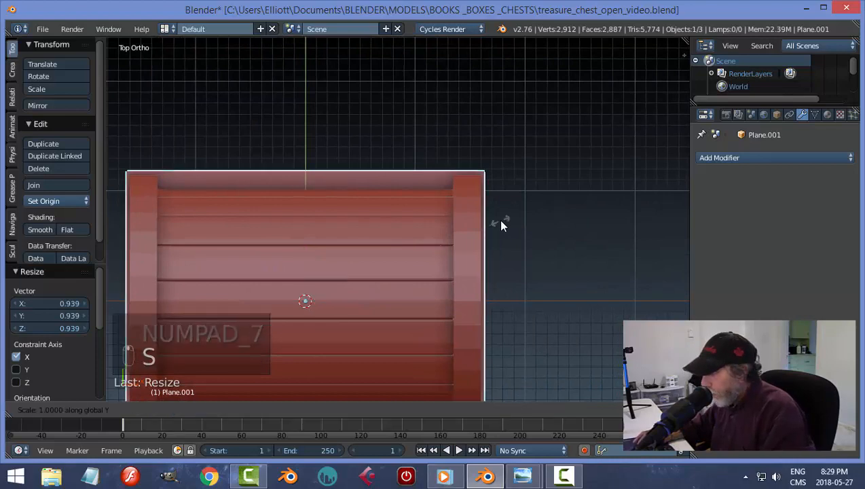
pyautogui.press('y')
pyautogui.click(467, 228)
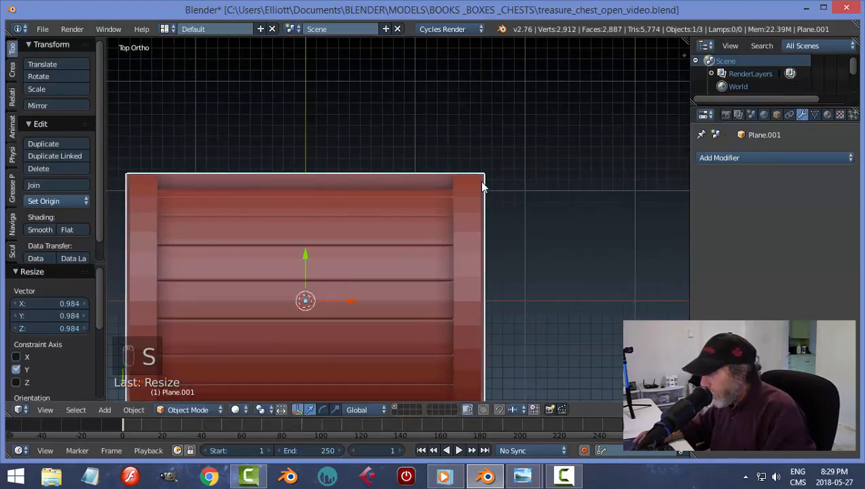
pyautogui.press('a')
# Raise the base plane about 0.035 along Z against the underside of the bands.
pyautogui.moveTo(542, 296); pyautogui.dragTo(440, 279, button='middle')
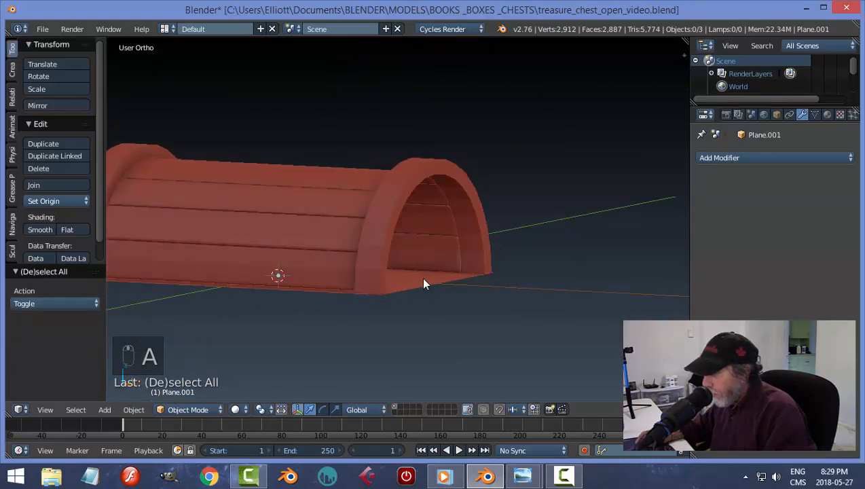
pyautogui.rightClick(421, 279)
pyautogui.moveTo(283, 232); pyautogui.dragTo(284, 228)
pyautogui.moveTo(452, 295); pyautogui.dragTo(457, 306, button='middle')
# In Edit Mode, extrude the base plane about 0.231 downward and raise the extruded face by about 0.021.
pyautogui.press('Tab')
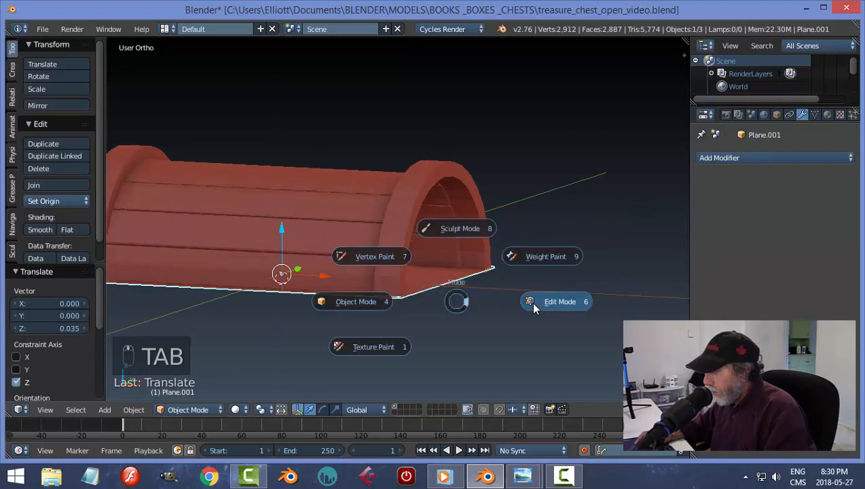
pyautogui.moveTo(510, 309); pyautogui.dragTo(452, 316, button='middle')
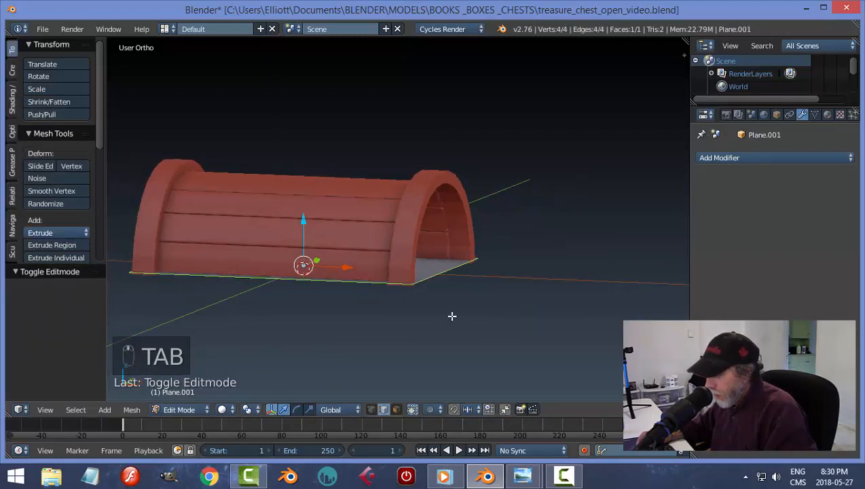
pyautogui.press('e')
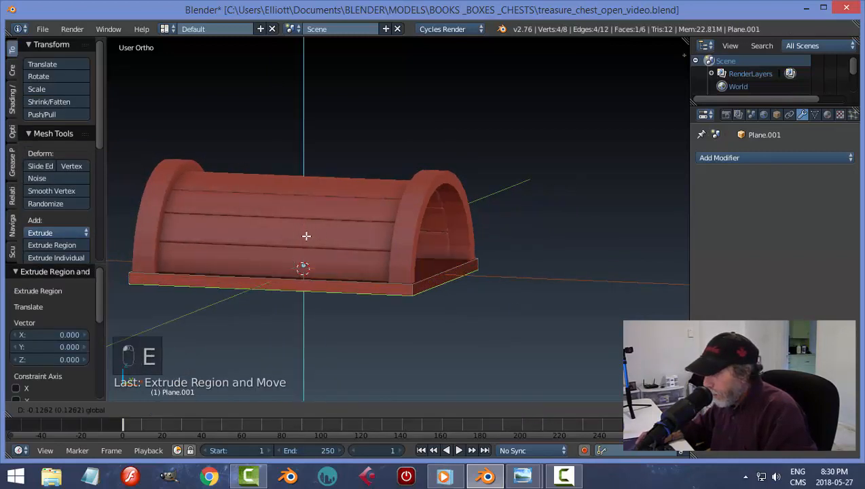
pyautogui.click(472, 275)
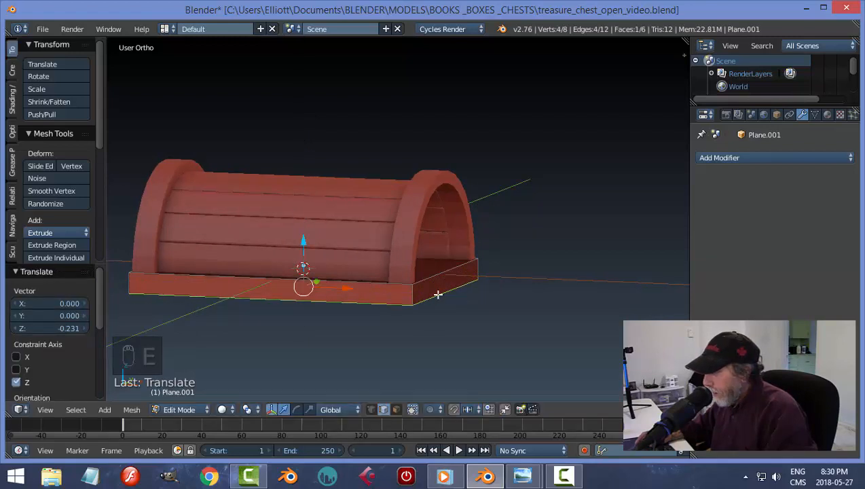
pyautogui.moveTo(303, 243)
pyautogui.mouseDown()
pyautogui.moveTo(305, 209)
pyautogui.moveTo(305, 265)
pyautogui.moveTo(305, 240)
pyautogui.mouseUp()
pyautogui.moveTo(563, 277); pyautogui.dragTo(547, 283, button='middle')
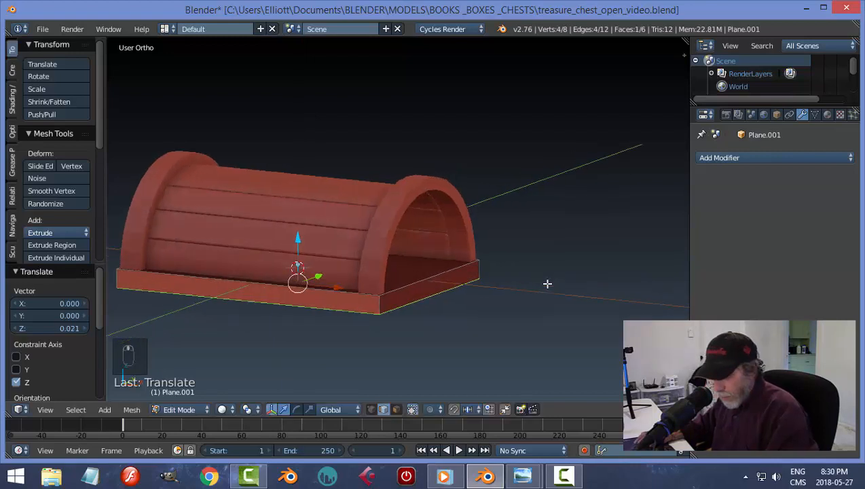
# Recalculate the normals of the whole base slab outward, return to Object Mode and deselect everything.
pyautogui.press('a')
pyautogui.press('a')
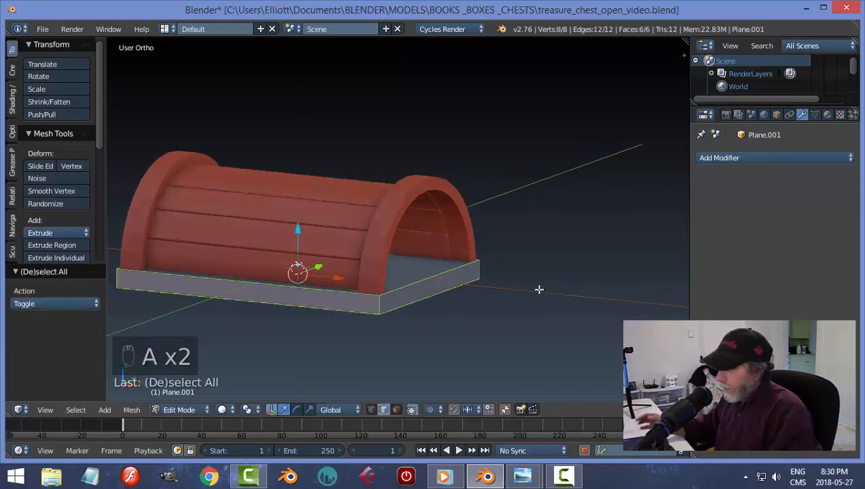
pyautogui.hotkey('ctrl', 'n')
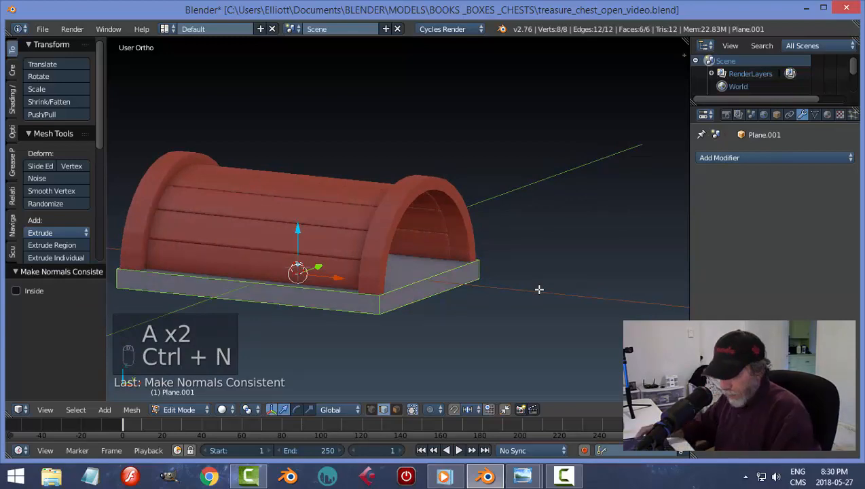
pyautogui.press('a')
pyautogui.press('Tab')
pyautogui.scroll(-1, 553, 283)
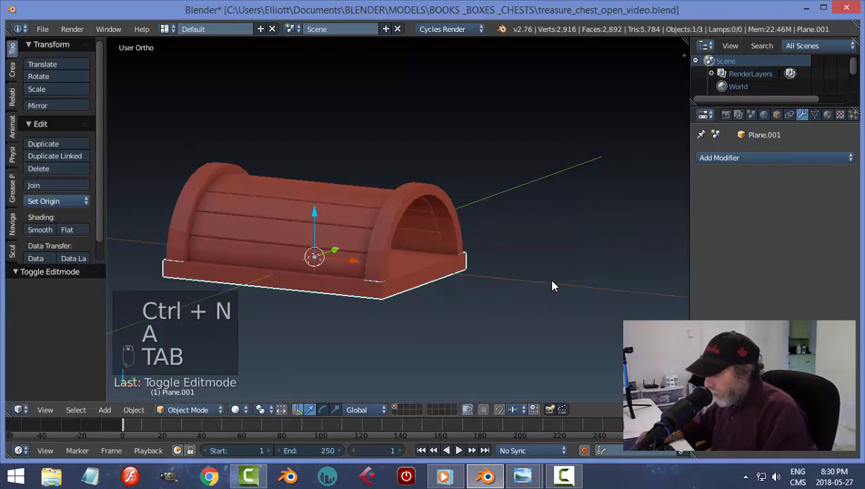
pyautogui.press('a')
# Add a mesh plane at the scene's centre for the chest lid's end panel.
pyautogui.moveTo(559, 267); pyautogui.dragTo(450, 263, button='middle')
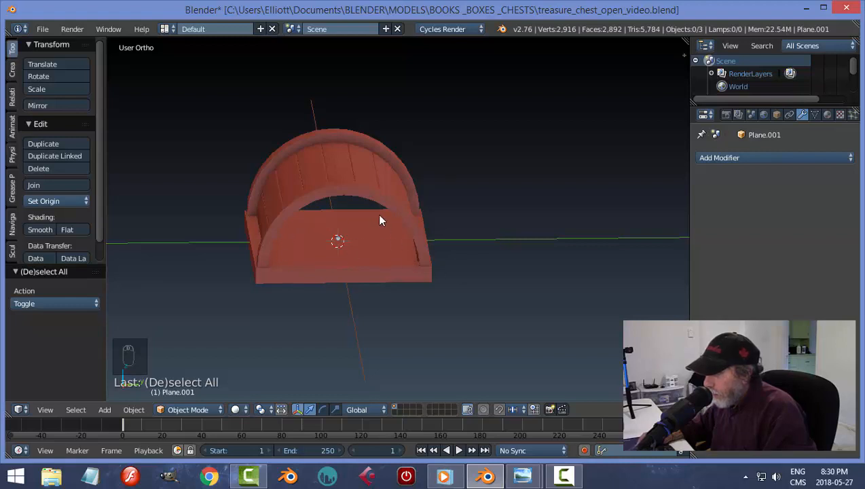
pyautogui.moveTo(430, 239); pyautogui.dragTo(433, 246, button='middle')
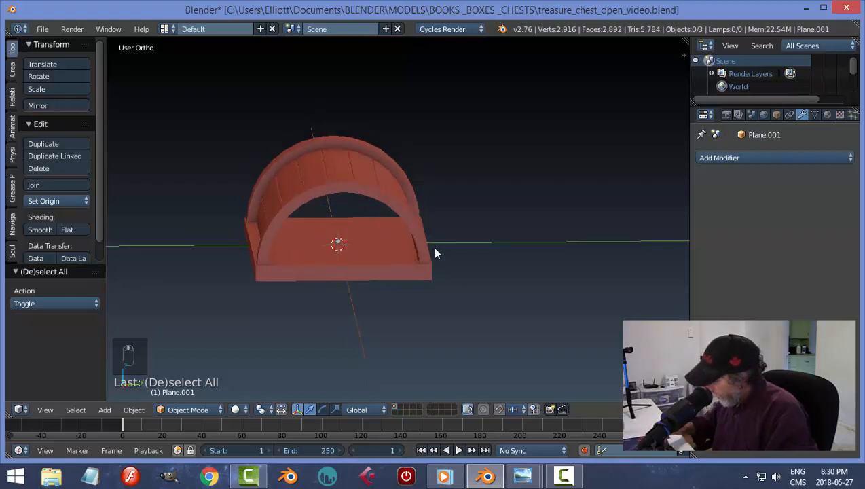
pyautogui.press('KP_3')
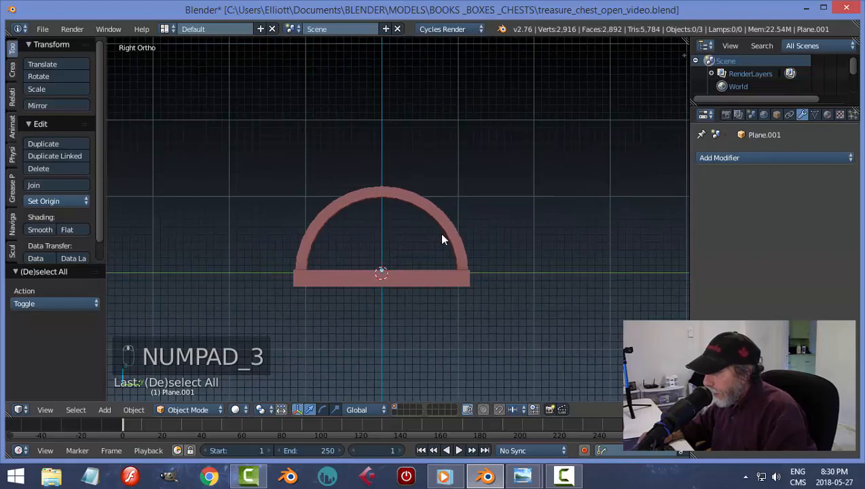
pyautogui.moveTo(442, 240)
pyautogui.mouseDown(button='middle')
pyautogui.moveTo(448, 257)
pyautogui.moveTo(438, 243)
pyautogui.mouseUp(button='middle')
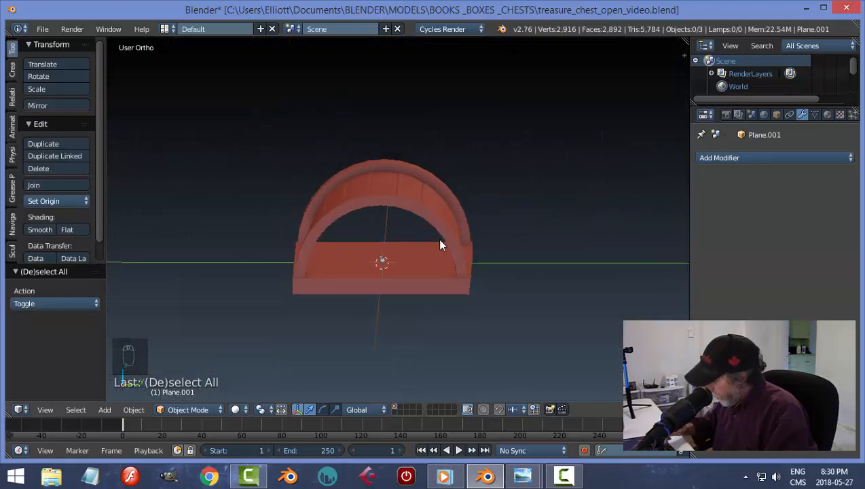
pyautogui.press('KP_3')
pyautogui.hotkey('shift', 'a')
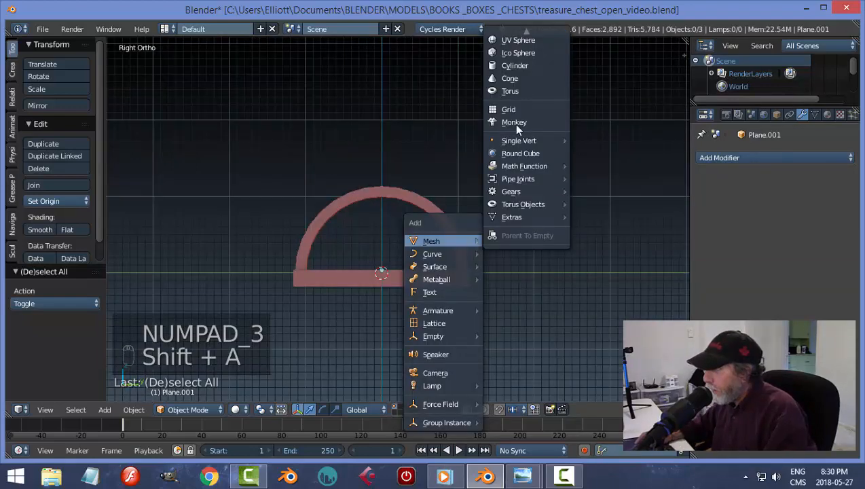
pyautogui.click(510, 37)
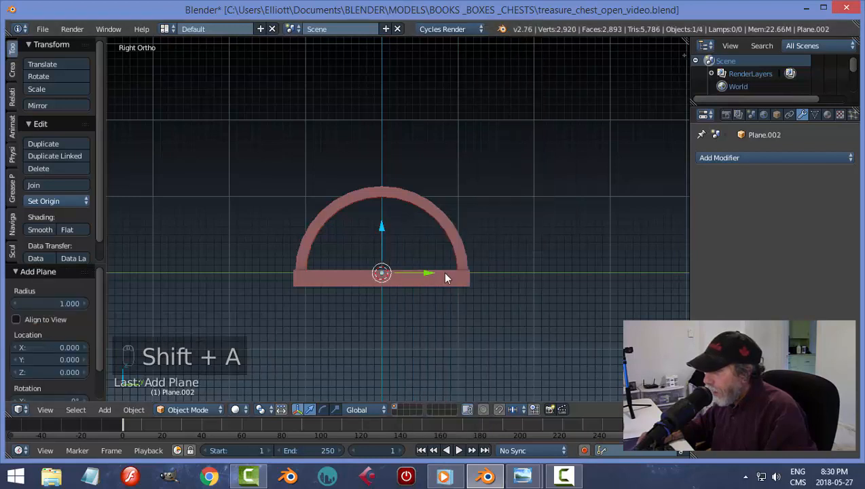
# Rotate the new plane 90° about Y and move it about 1.512 along X into the end arch.
pyautogui.moveTo(443, 271); pyautogui.dragTo(376, 261, button='middle')
pyautogui.write('ry90')
pyautogui.press('Return')
pyautogui.moveTo(378, 275); pyautogui.dragTo(457, 309)
pyautogui.moveTo(485, 298); pyautogui.dragTo(468, 290, button='middle')
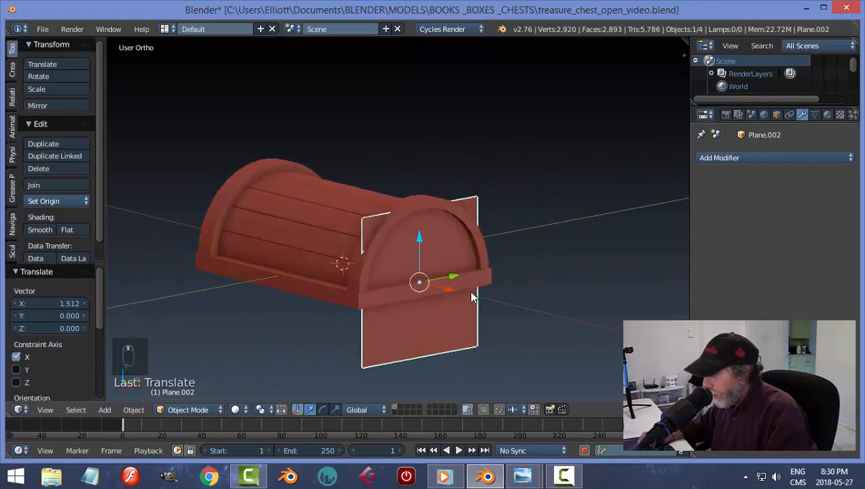
# Shrink the upright plane along Z into a low strip and raise it about 0.231 onto the base.
pyautogui.press('s')
pyautogui.press('z')
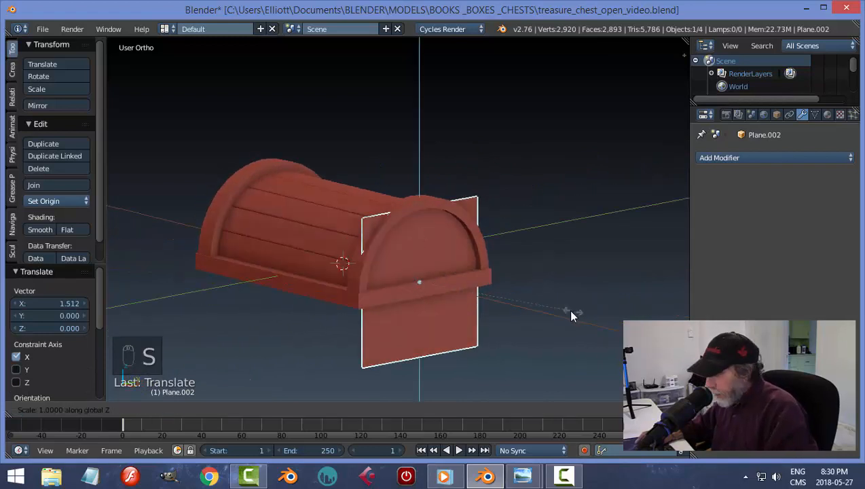
pyautogui.click(435, 262)
pyautogui.moveTo(419, 238); pyautogui.dragTo(415, 220)
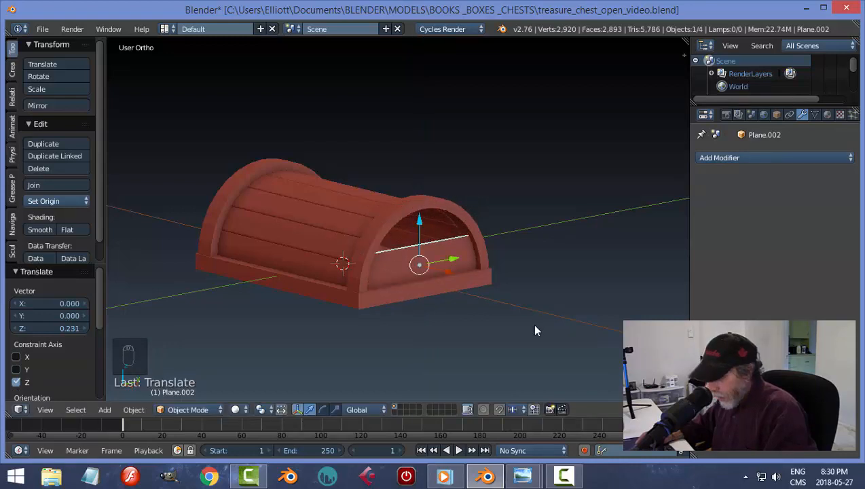
# Scale the strip further along Z to about 0.345 high and lower it about 0.068 against the base.
pyautogui.press('s')
pyautogui.press('z')
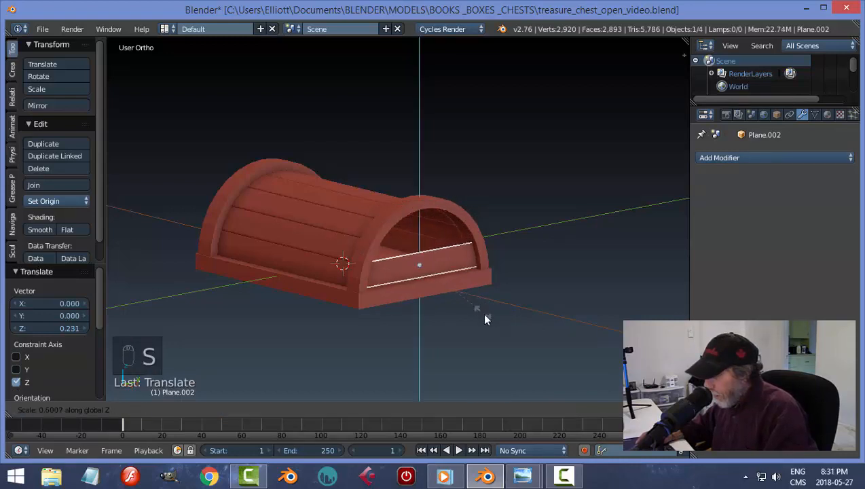
pyautogui.click(489, 319)
pyautogui.moveTo(420, 222); pyautogui.dragTo(421, 228)
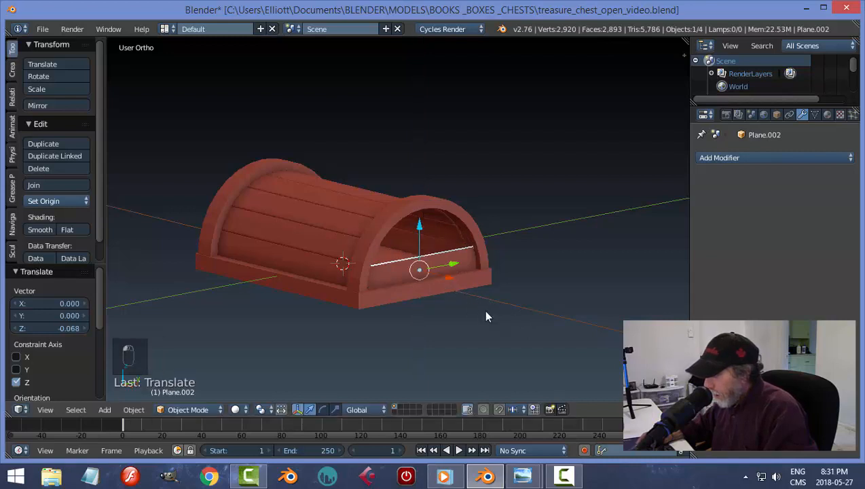
# In Edit Mode, extrude the strip and offset the extruded face about 0.043 along X to form a thin plank, then return to Object Mode.
pyautogui.moveTo(486, 316); pyautogui.dragTo(529, 319, button='middle')
pyautogui.press('Tab')
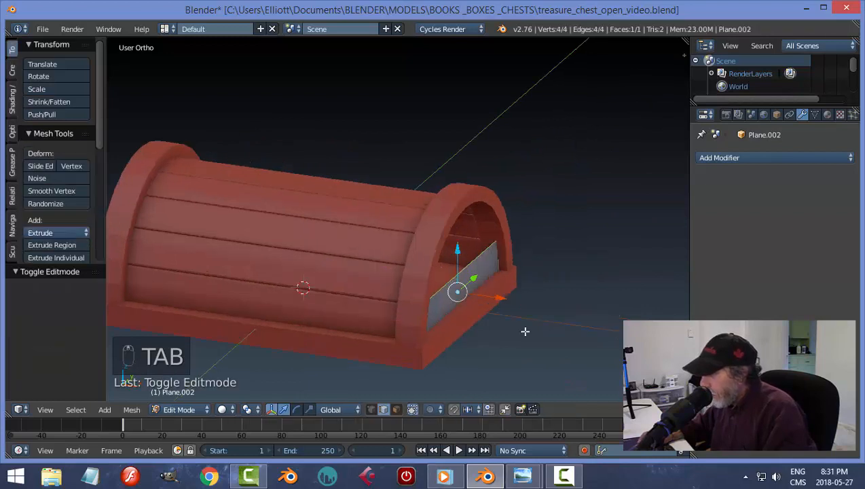
pyautogui.scroll(1, 534, 322)
pyautogui.press('e')
pyautogui.click(533, 322)
pyautogui.moveTo(515, 315); pyautogui.dragTo(524, 317)
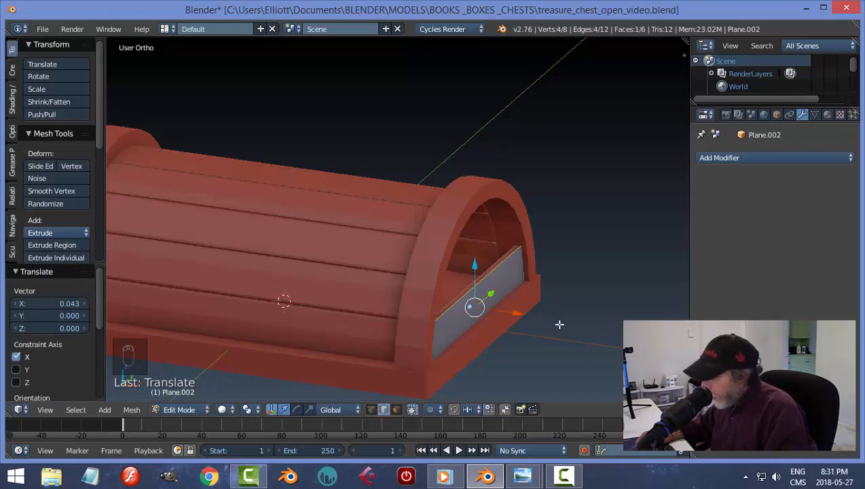
pyautogui.press('a')
pyautogui.press('Tab')
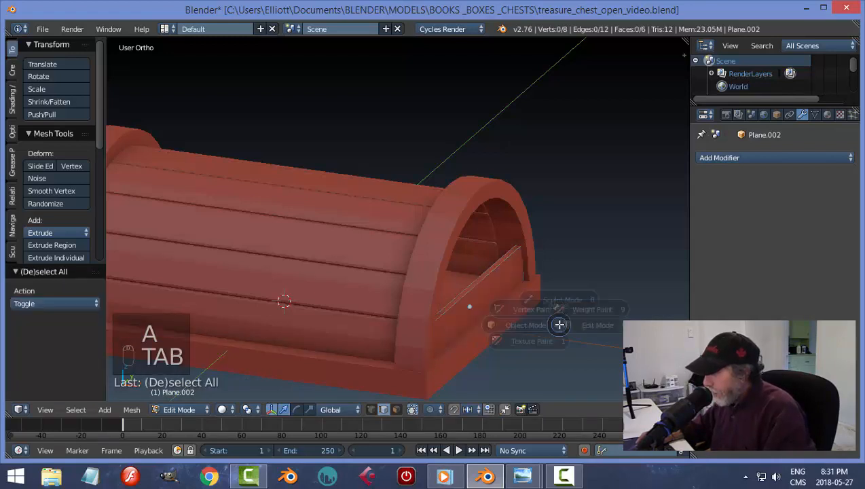
# Apply the end plank's rotation and scale, checking its transform values.
pyautogui.hotkey('ctrl', 'a')
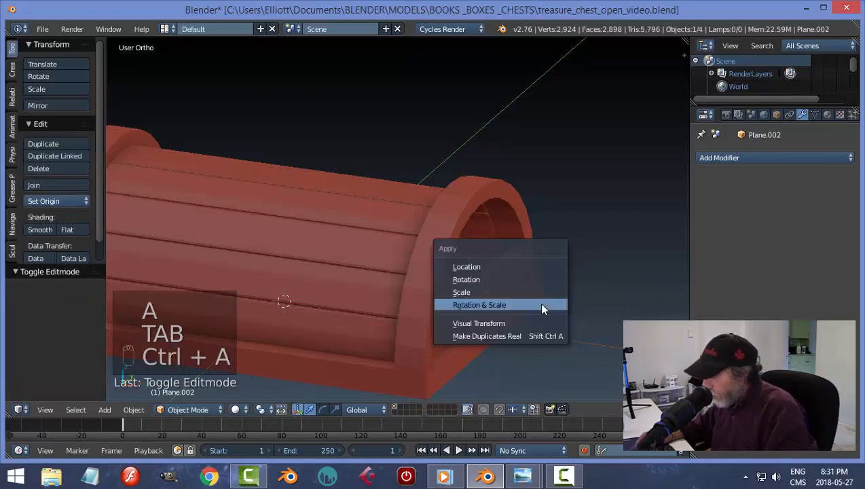
pyautogui.click(542, 306)
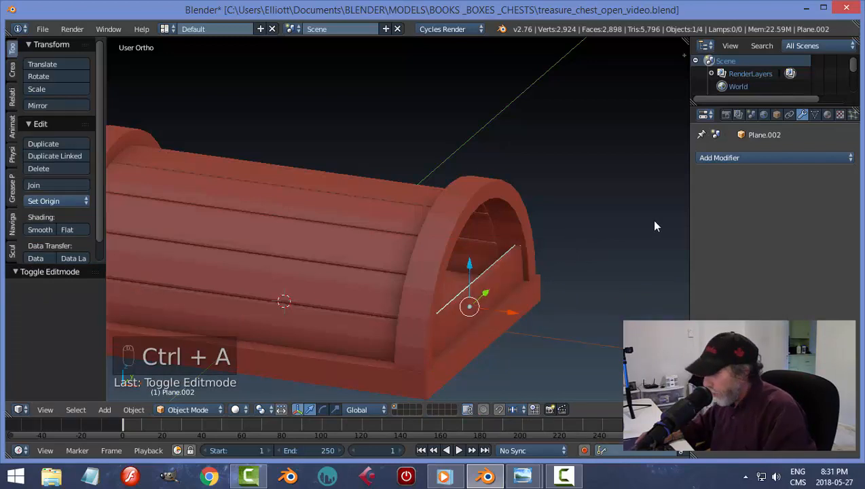
pyautogui.press('n')
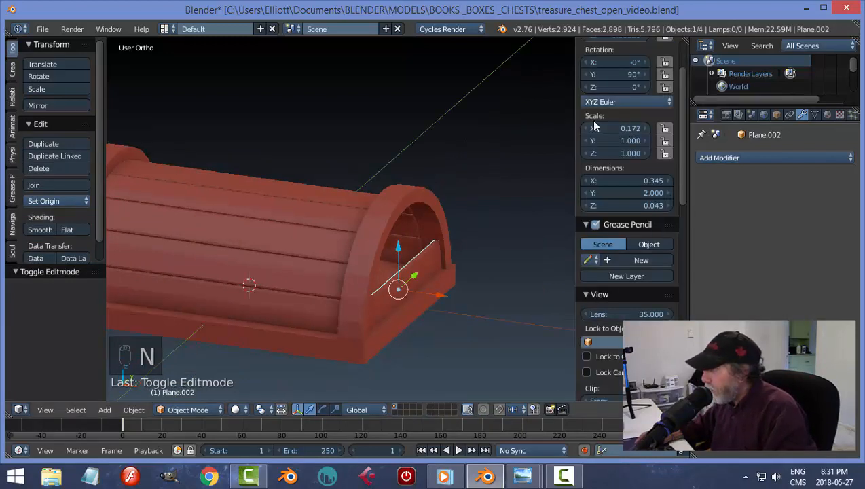
pyautogui.hotkey('ctrl', 'a')
pyautogui.click(478, 253)
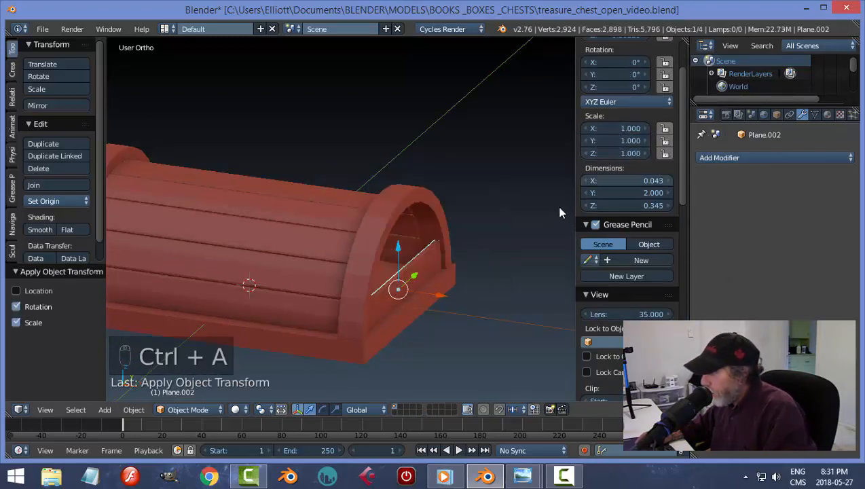
pyautogui.press('n')
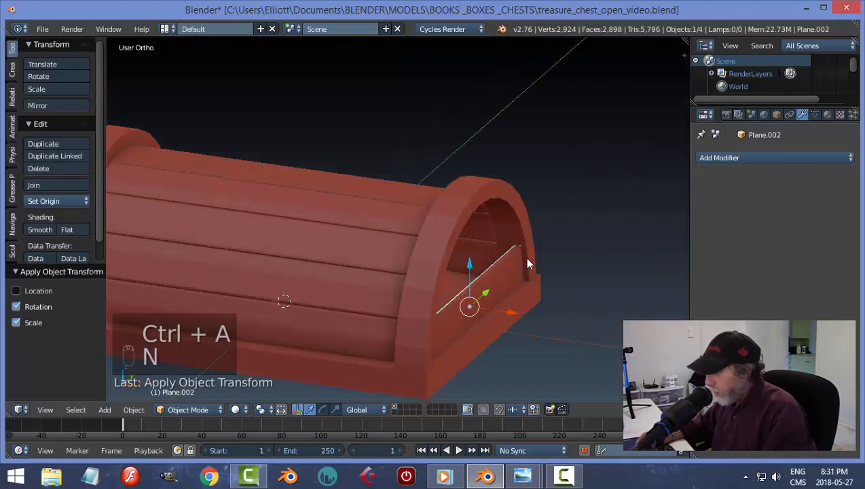
# Bevel the end plank's edges with a Bevel modifier of width 0.1 and an increased segment count, and apply the modifier.
pyautogui.click(710, 160)
pyautogui.click(620, 203)
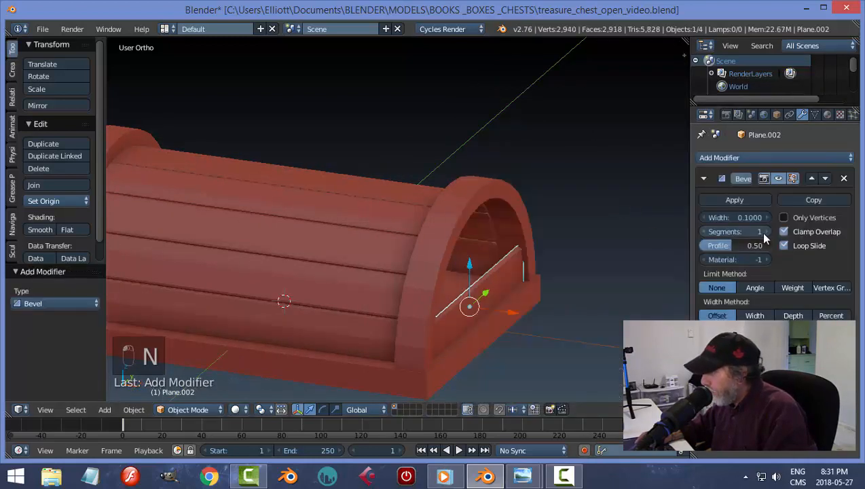
pyautogui.click(751, 200)
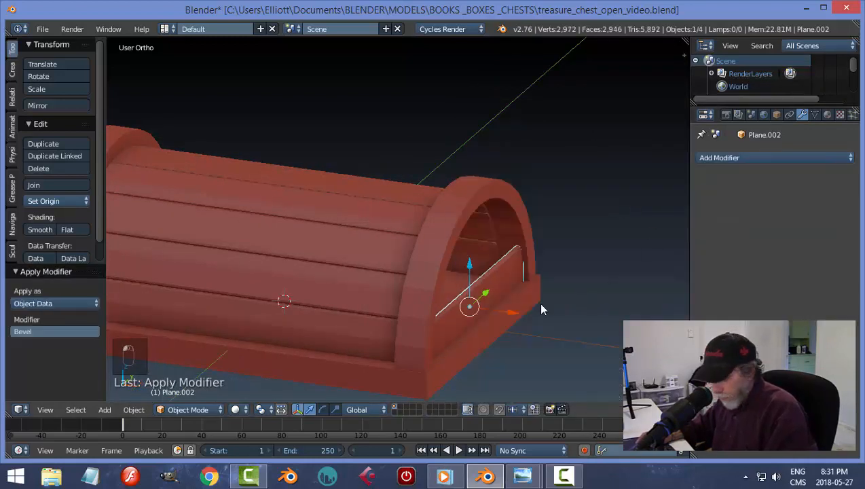
# In wireframe side view, scale the entire end plank mesh along Y by about 1.043 so its ends reach into the arched band.
pyautogui.press('a')
pyautogui.moveTo(541, 309); pyautogui.dragTo(455, 282, button='middle')
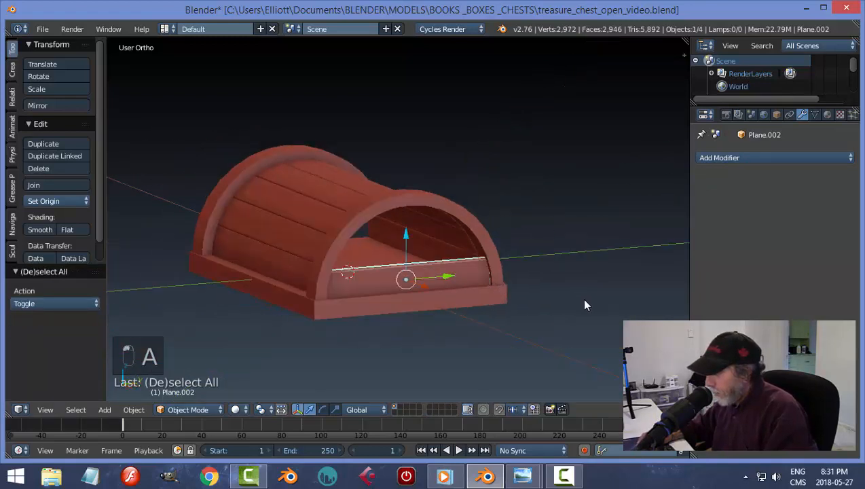
pyautogui.moveTo(585, 300); pyautogui.dragTo(480, 299, button='middle')
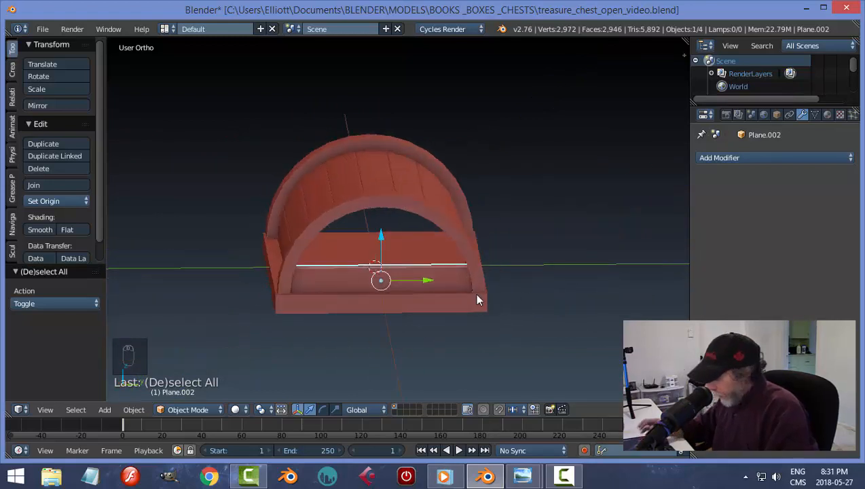
pyautogui.press('KP_3')
pyautogui.press('z')
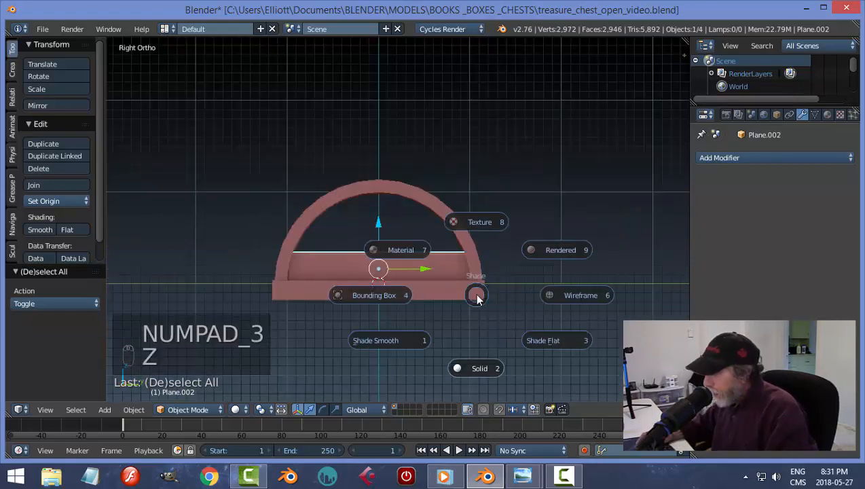
pyautogui.click(540, 293)
pyautogui.scroll(1, 493, 312)
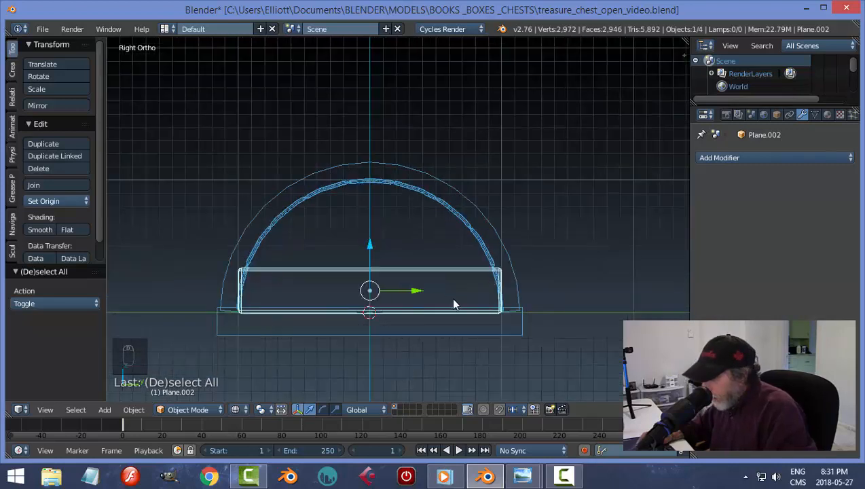
pyautogui.press('Tab')
pyautogui.click(524, 298)
pyautogui.press('a')
pyautogui.press('a')
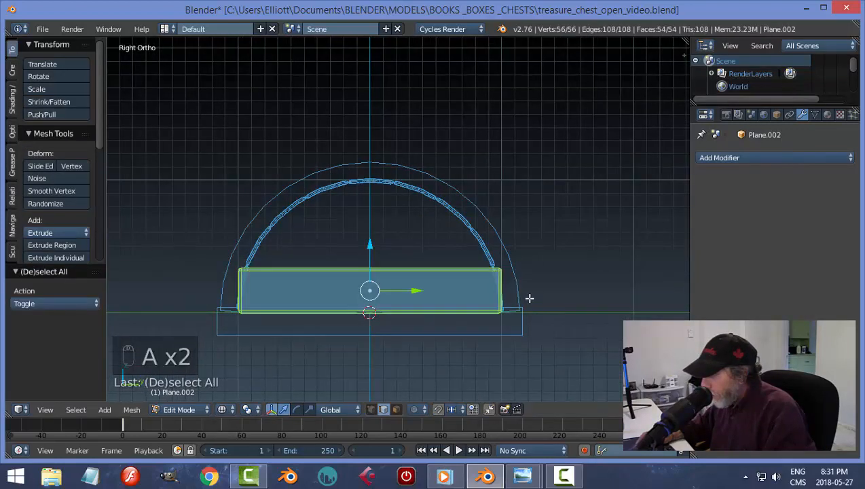
pyautogui.press('s')
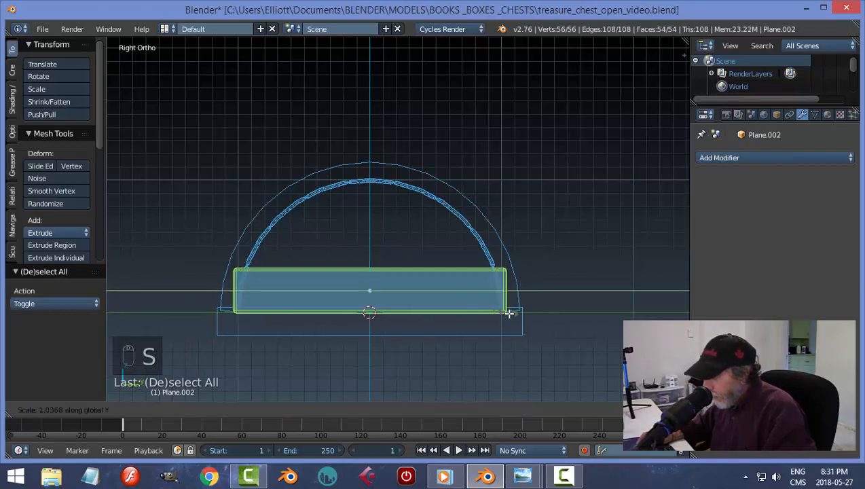
pyautogui.click(510, 314)
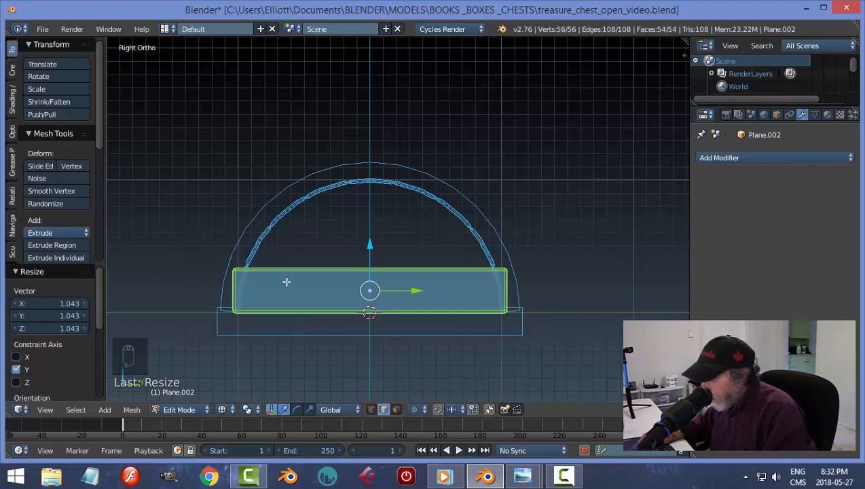
# Deselect the plank's mesh and return to solid shading and Object Mode.
pyautogui.press('a')
pyautogui.press('z')
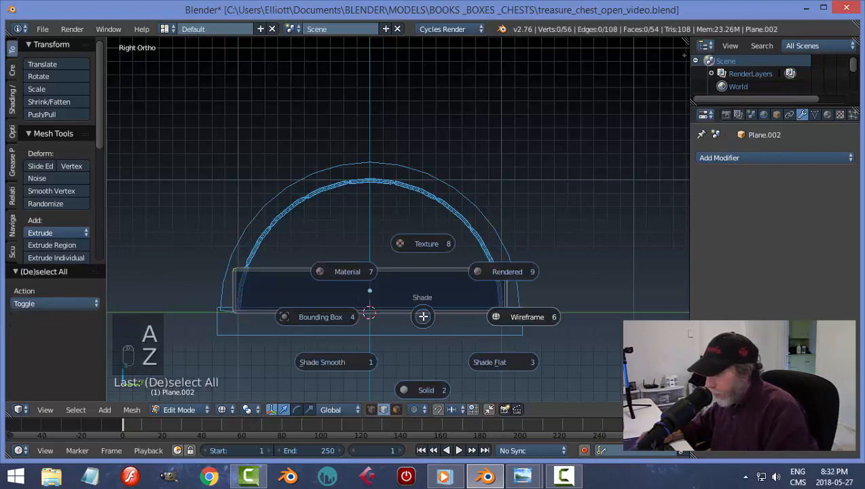
pyautogui.click(408, 381)
pyautogui.press('Tab')
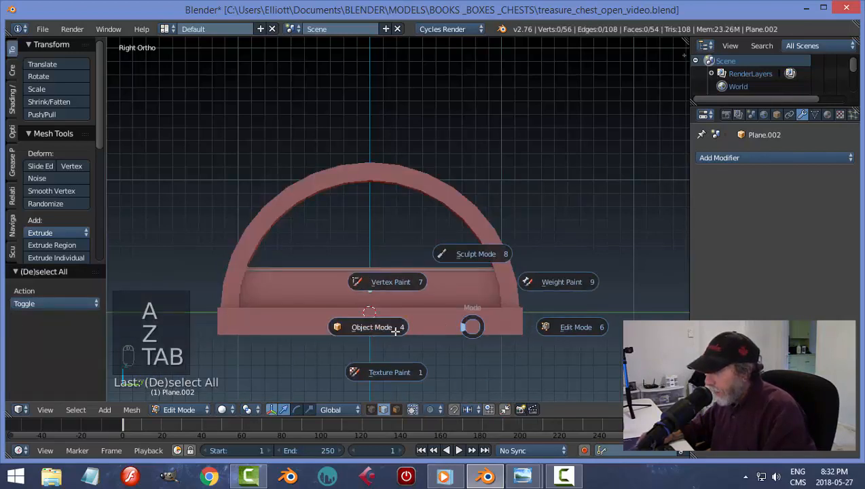
pyautogui.click(434, 325)
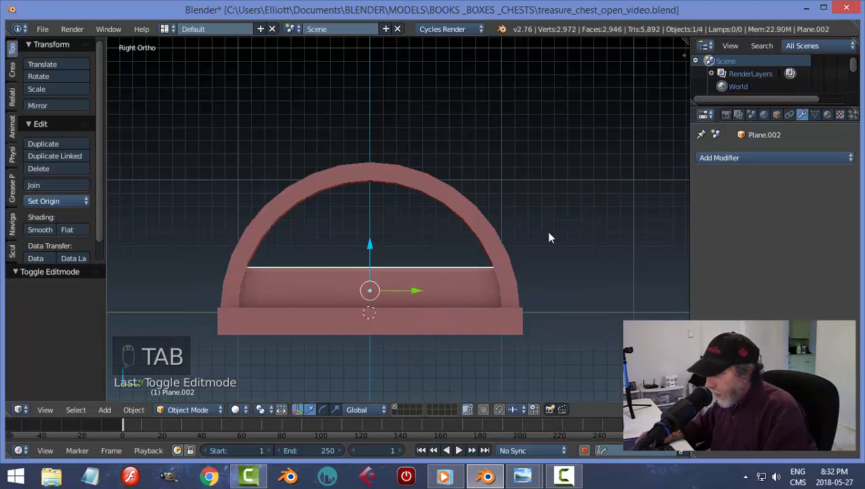
# Add an Array modifier to the end plank with relative offset X 0 and Z 1 to stack copies upward.
pyautogui.click(727, 157)
pyautogui.click(606, 186)
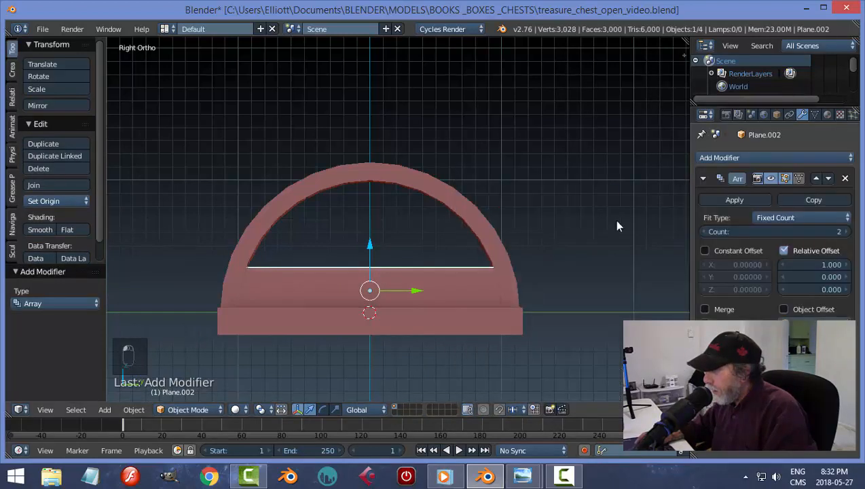
pyautogui.click(822, 290)
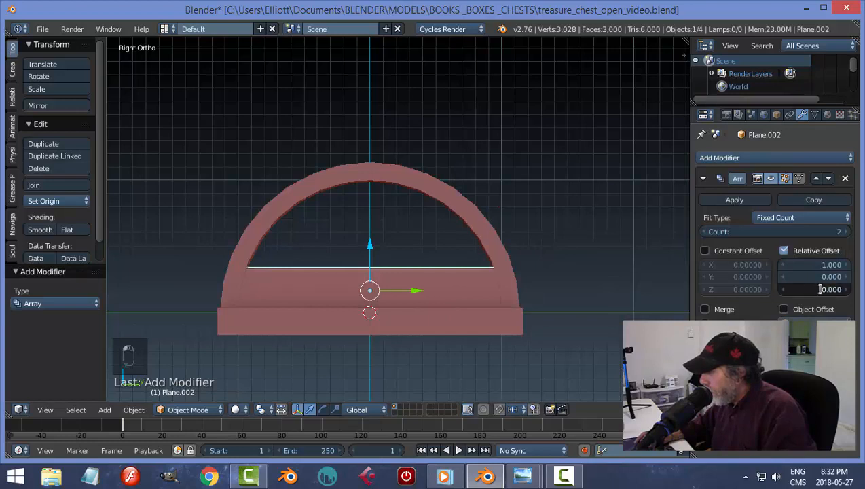
pyautogui.write('1')
pyautogui.press('Return')
pyautogui.click(818, 264)
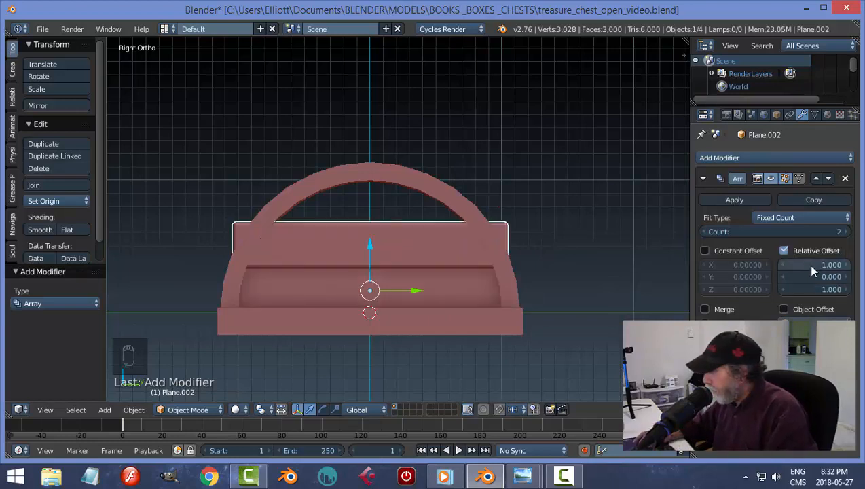
pyautogui.write('0')
pyautogui.press('Return')
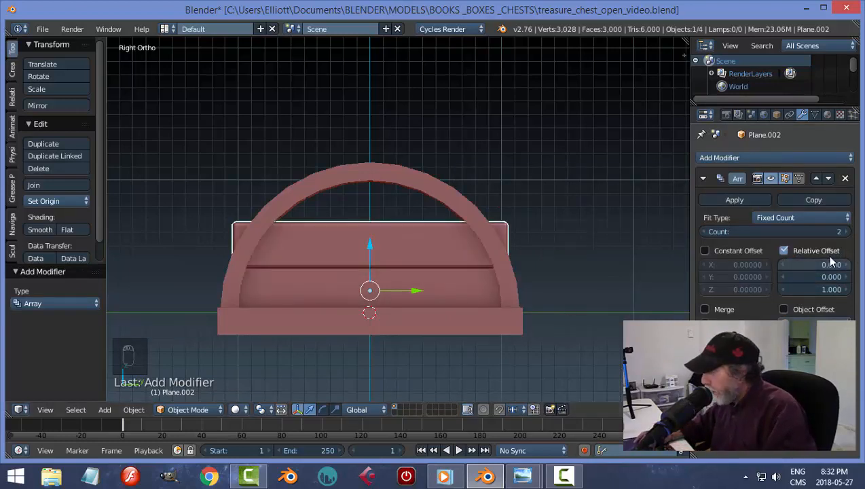
# Set the end plank's array count to 3 and apply the Array modifier.
pyautogui.click(844, 231)
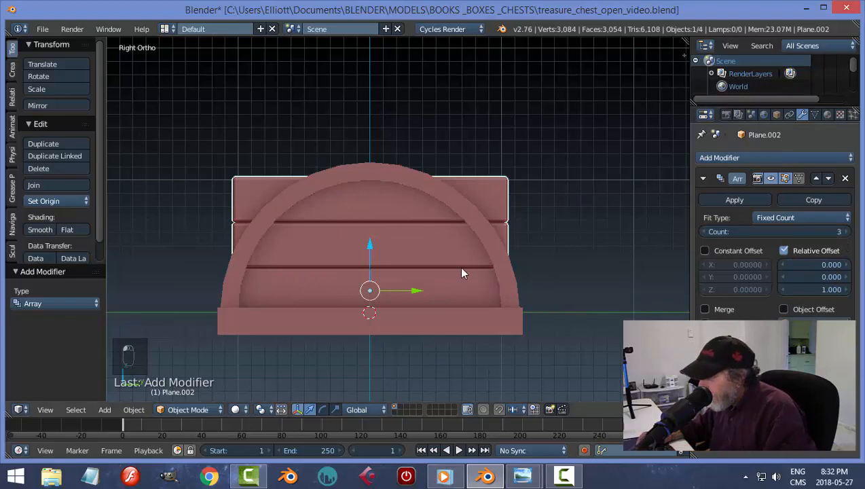
pyautogui.moveTo(462, 272); pyautogui.dragTo(469, 293, button='middle')
pyautogui.press('KP_3')
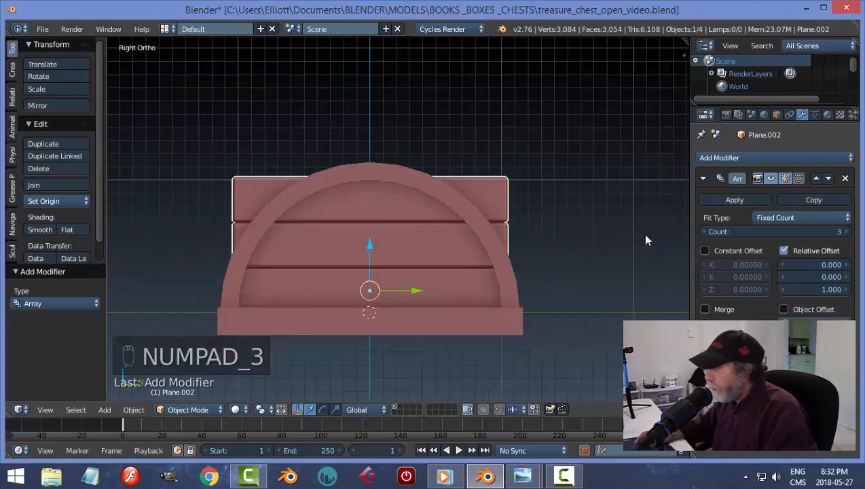
pyautogui.click(727, 199)
# Open the three stacked planks in Edit Mode with wireframe shading and vertex selection, leaving nothing selected.
pyautogui.press('Tab')
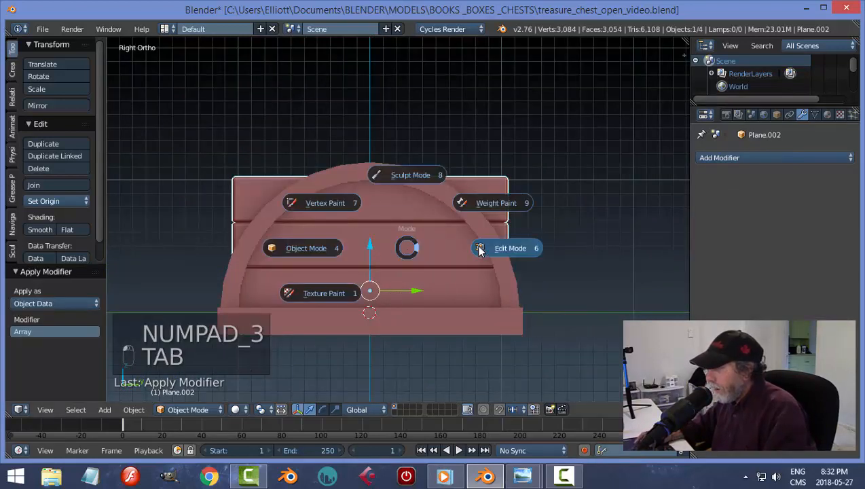
pyautogui.press('a')
pyautogui.press('a')
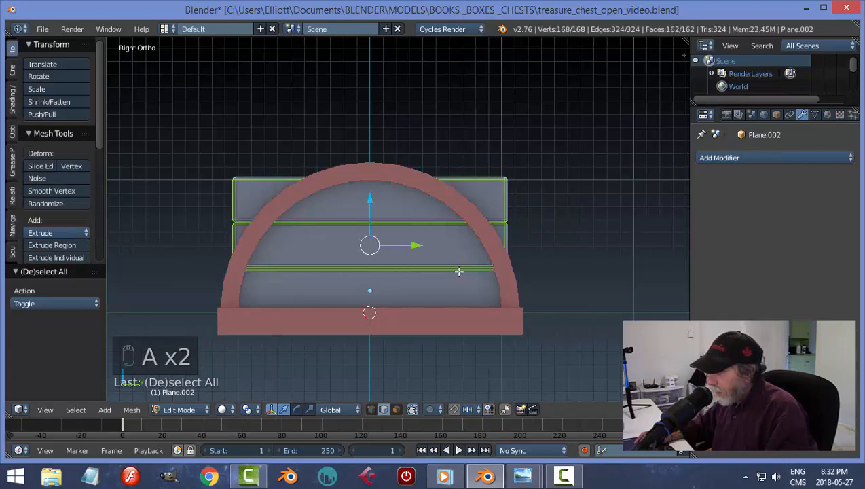
pyautogui.press('z')
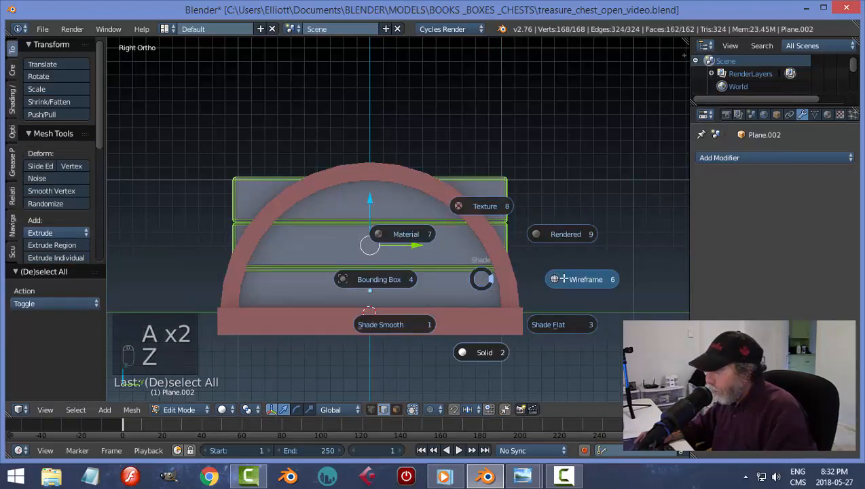
pyautogui.click(541, 278)
pyautogui.hotkey('ctrl', 'Tab')
pyautogui.click(416, 252)
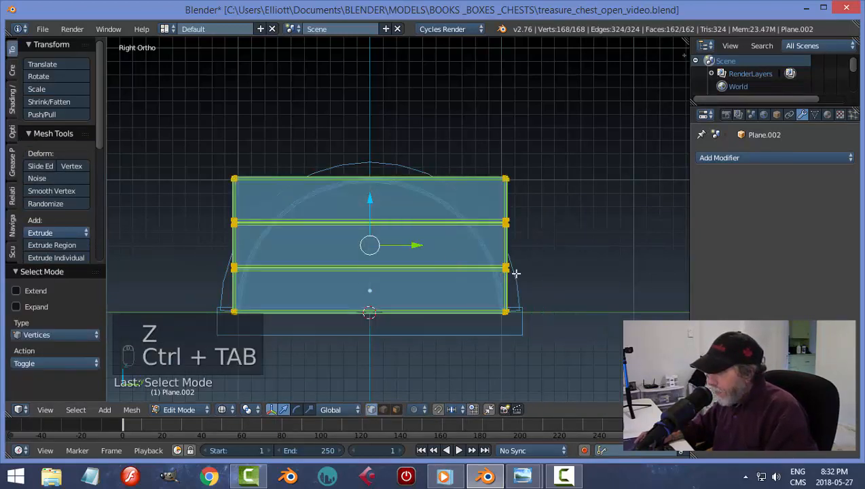
pyautogui.press('a')
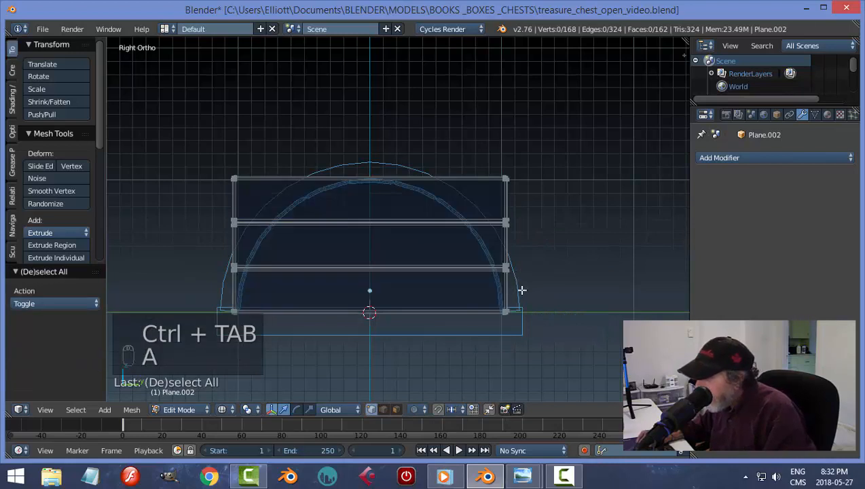
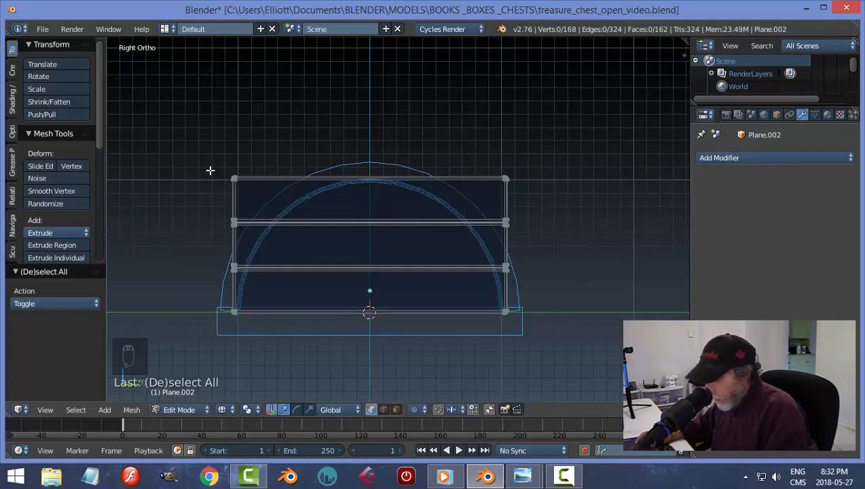
# Scale the top edge vertices of the uppermost plank along Y by about 0.353 so they fit inside the arched band.
pyautogui.press('b')
pyautogui.moveTo(183, 159); pyautogui.dragTo(544, 198)
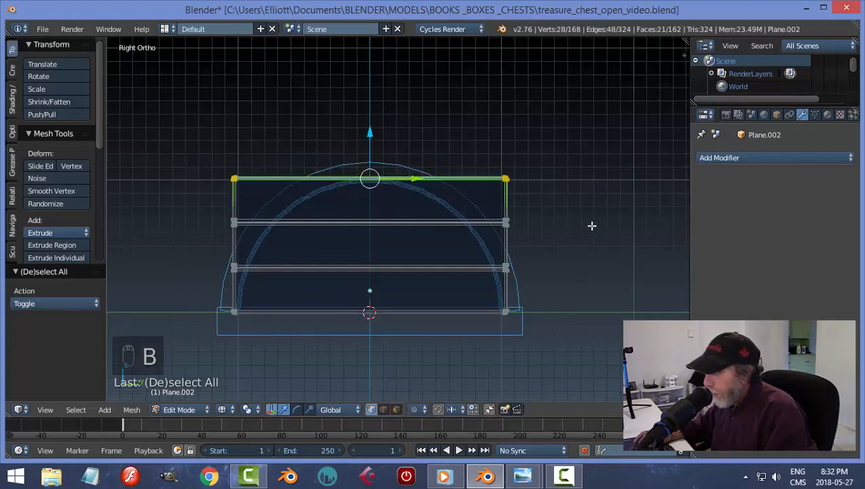
pyautogui.press('s')
pyautogui.press('y')
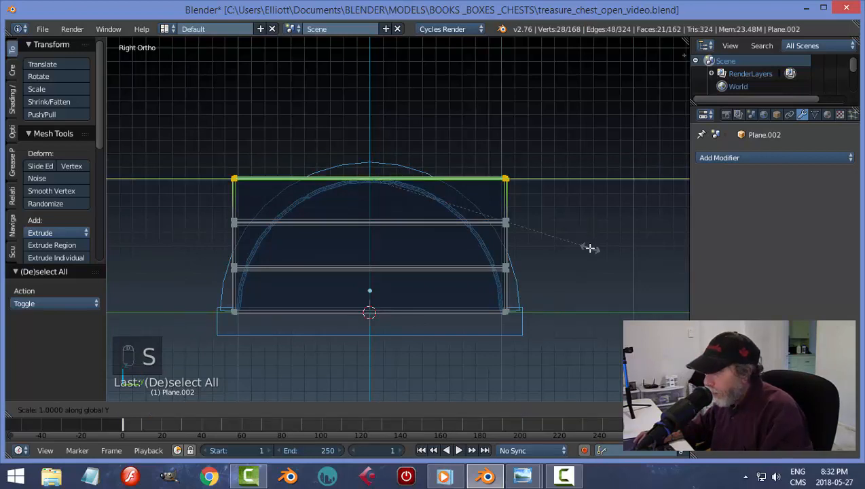
pyautogui.click(418, 242)
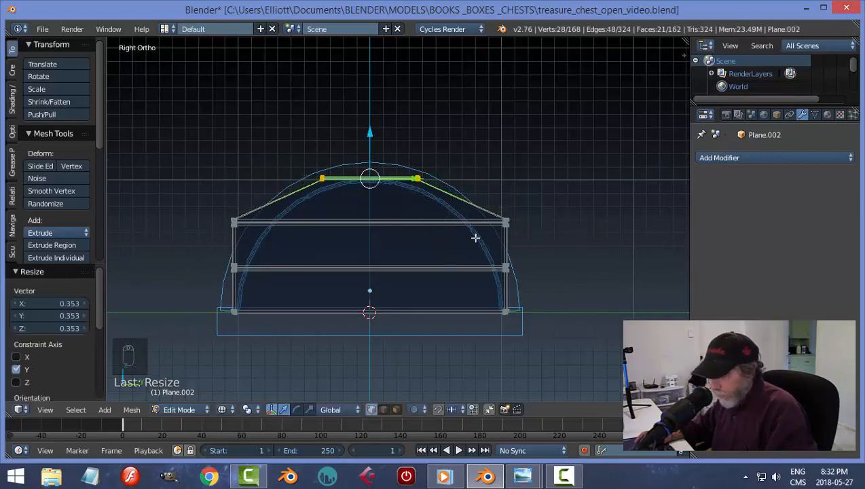
# Scale the vertices at the seam between the top and middle planks along Y by about 0.80 to follow the arch.
pyautogui.press('a')
pyautogui.press('b')
pyautogui.moveTo(192, 201); pyautogui.dragTo(570, 259)
pyautogui.press('s')
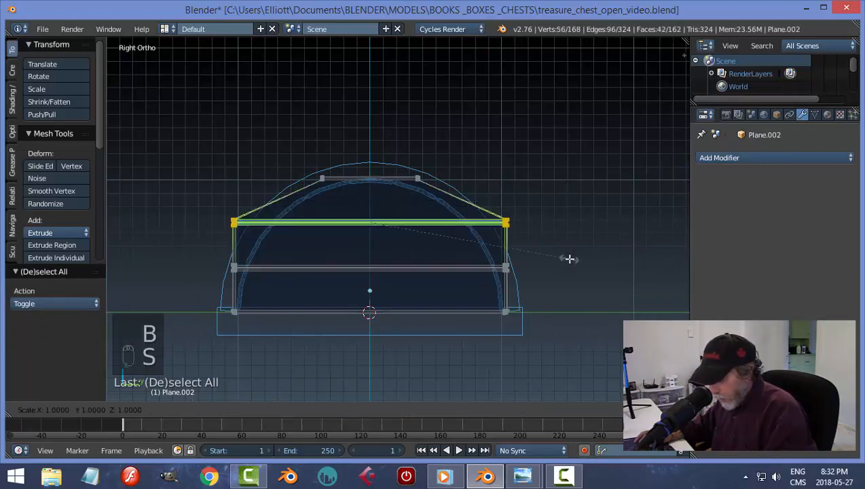
pyautogui.press('y')
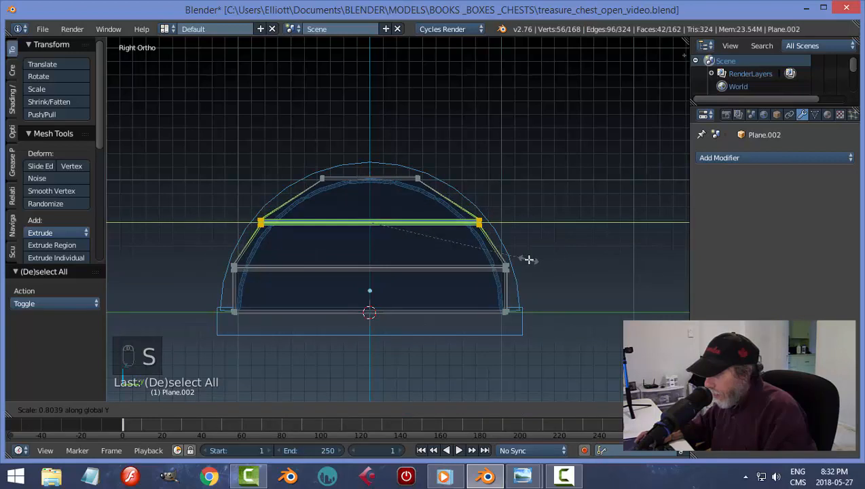
pyautogui.click(525, 258)
# Scale the vertices at the seam between the middle and bottom planks along Y by about 0.989.
pyautogui.press('a')
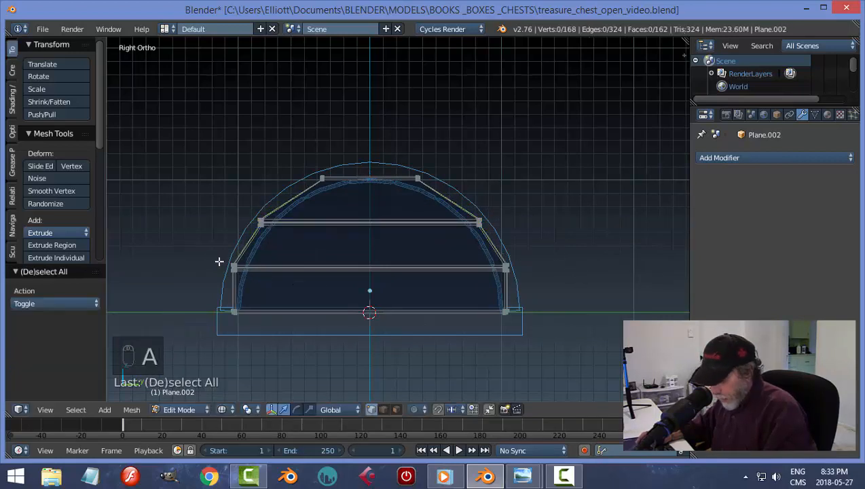
pyautogui.press('b')
pyautogui.moveTo(199, 249); pyautogui.dragTo(520, 285)
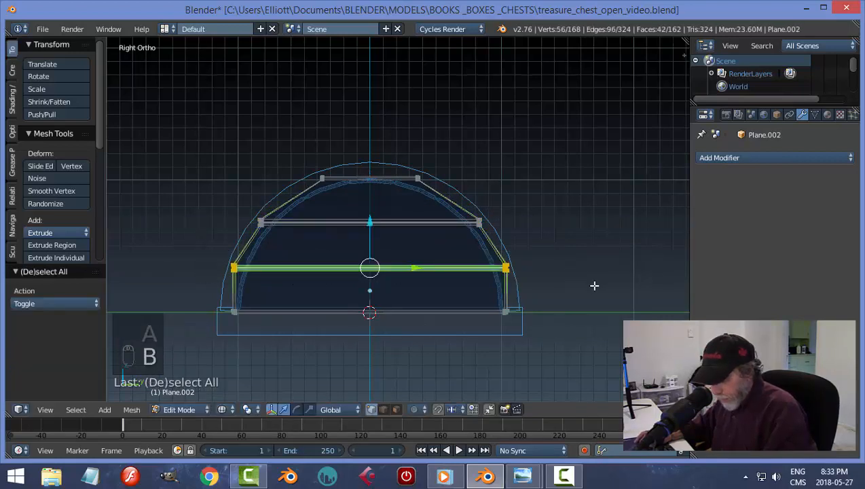
pyautogui.press('s')
pyautogui.click(588, 286)
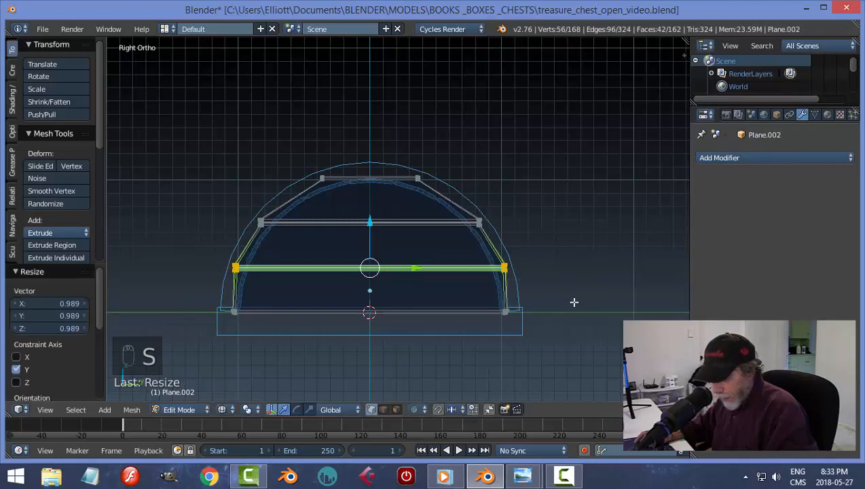
# Scale the bottom edge vertices of the lowest plank along Y by about 1.041 so they reach into the band.
pyautogui.press('a')
pyautogui.press('b')
pyautogui.moveTo(219, 294); pyautogui.dragTo(547, 332)
pyautogui.press('s')
pyautogui.press('y')
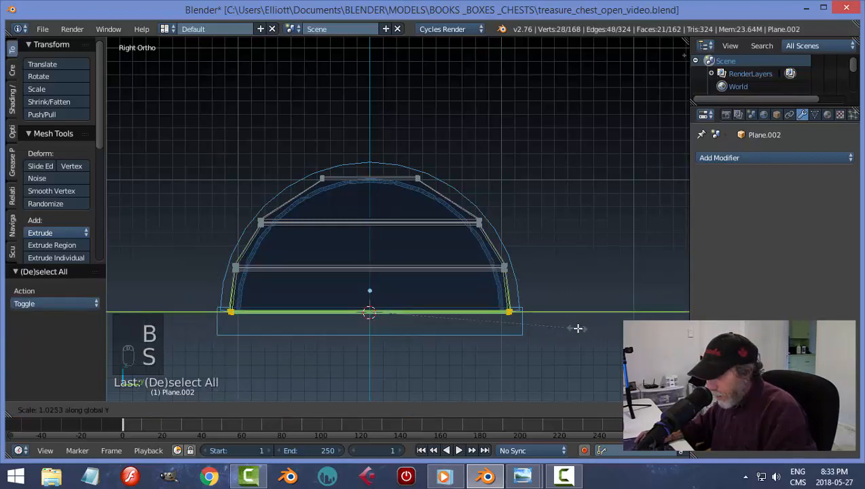
pyautogui.click(579, 327)
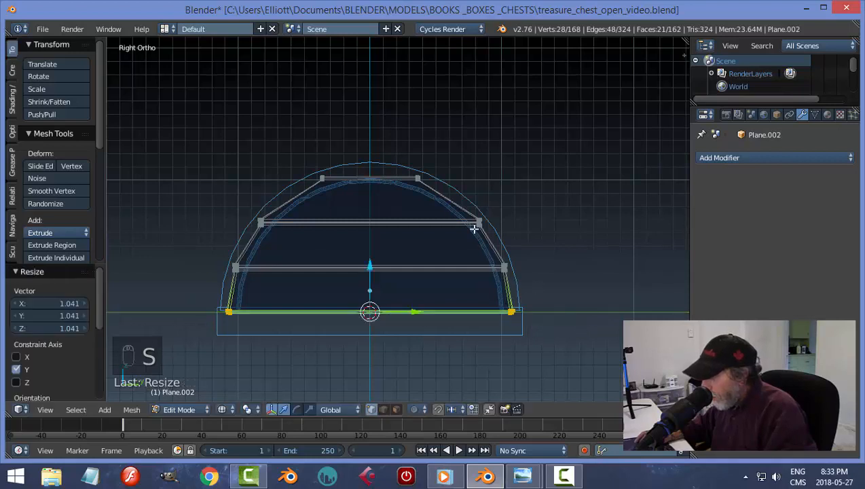
# Clear the vertex selection, restore solid shading and Object Mode, and deselect the end planks.
pyautogui.press('a')
pyautogui.press('z')
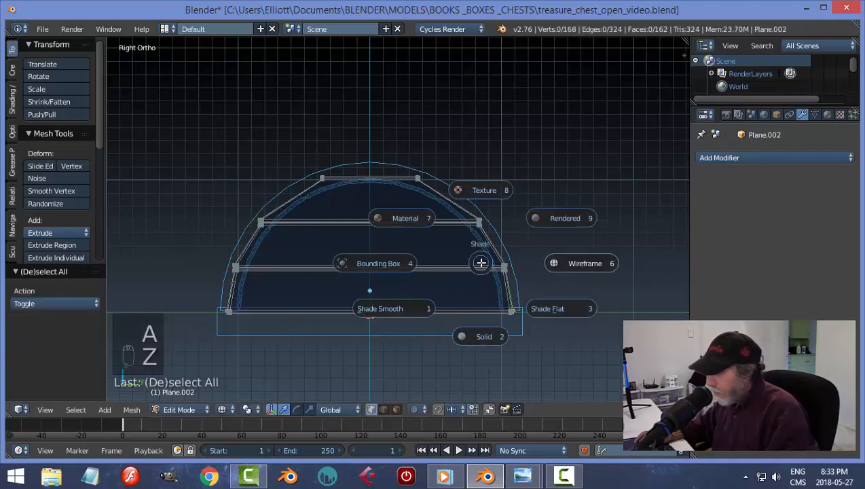
pyautogui.click(483, 336)
pyautogui.press('Tab')
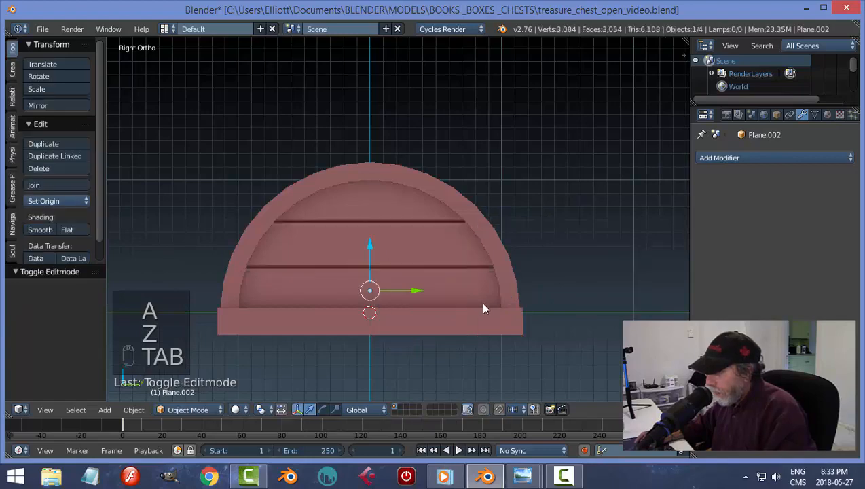
pyautogui.press('a')
# Select the lid's arched bands and snap the 3D cursor to them.
pyautogui.moveTo(400, 257); pyautogui.dragTo(467, 302, button='middle')
pyautogui.rightClick(403, 220)
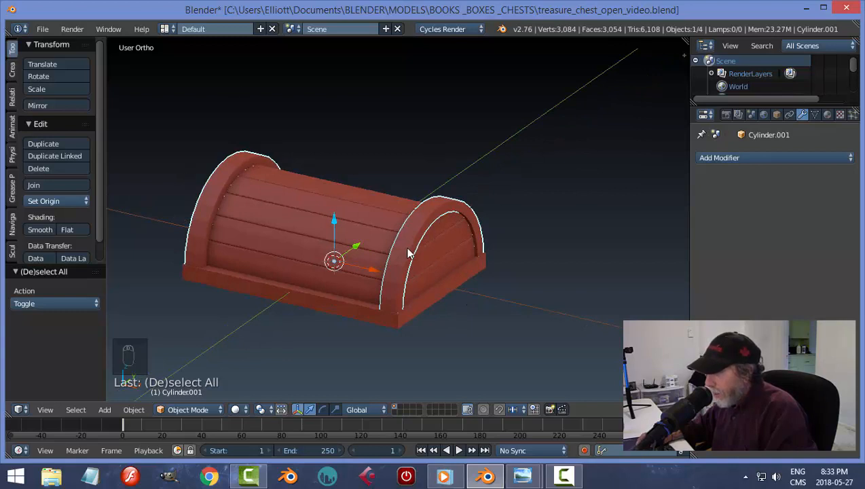
pyautogui.moveTo(405, 246); pyautogui.dragTo(436, 233, button='middle')
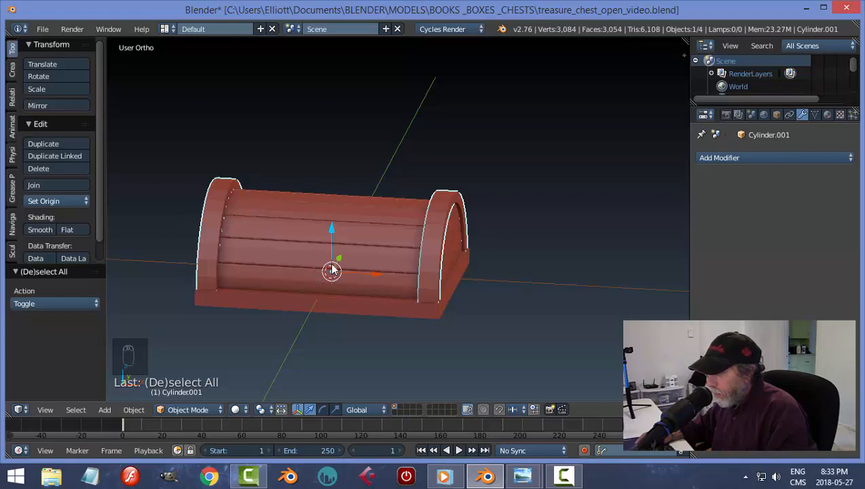
pyautogui.moveTo(331, 269); pyautogui.dragTo(440, 247, button='middle')
pyautogui.hotkey('shift', 's')
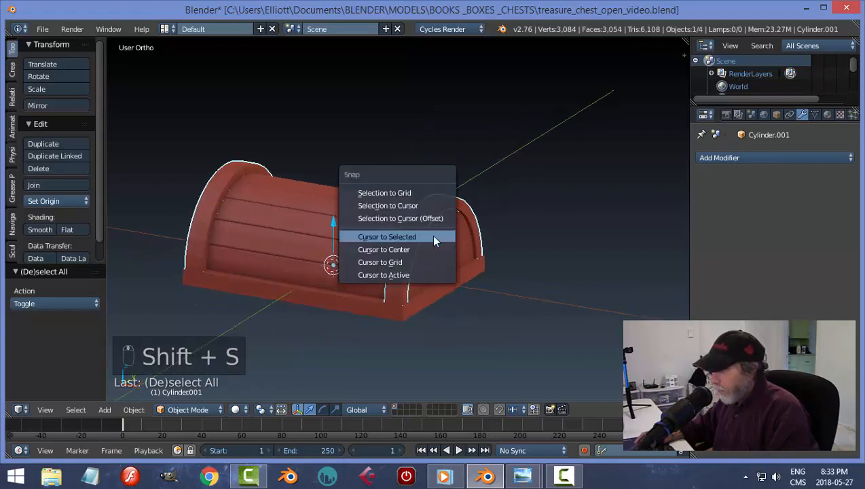
pyautogui.click(434, 241)
# Add a Mirror modifier to the end planks, using the arched bands (Cylinder.001) as the mirror object.
pyautogui.moveTo(415, 274); pyautogui.dragTo(438, 251, button='middle')
pyautogui.rightClick(438, 251)
pyautogui.click(730, 158)
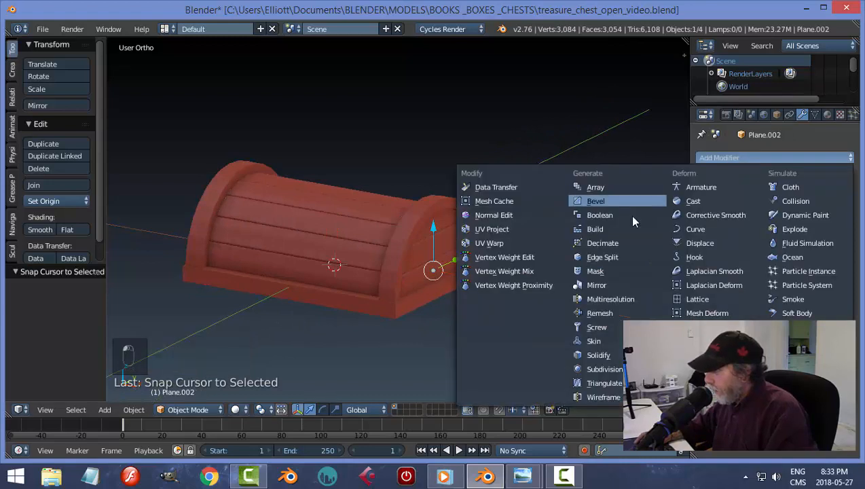
pyautogui.click(628, 285)
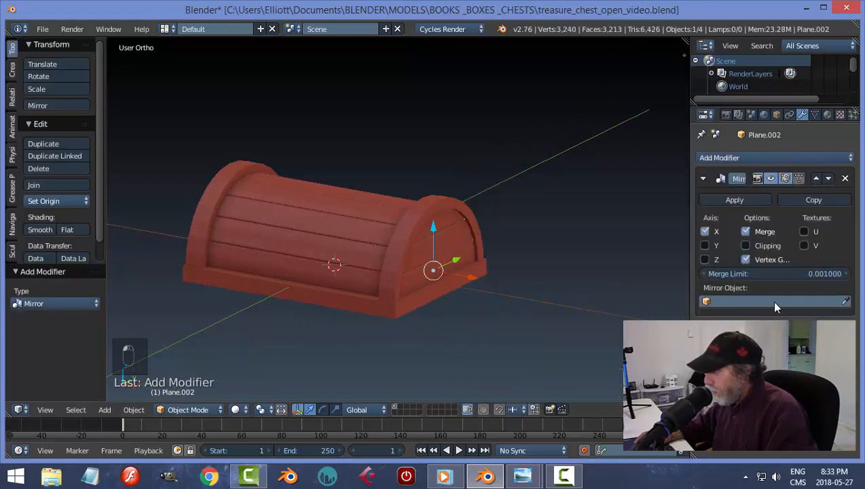
pyautogui.click(846, 302)
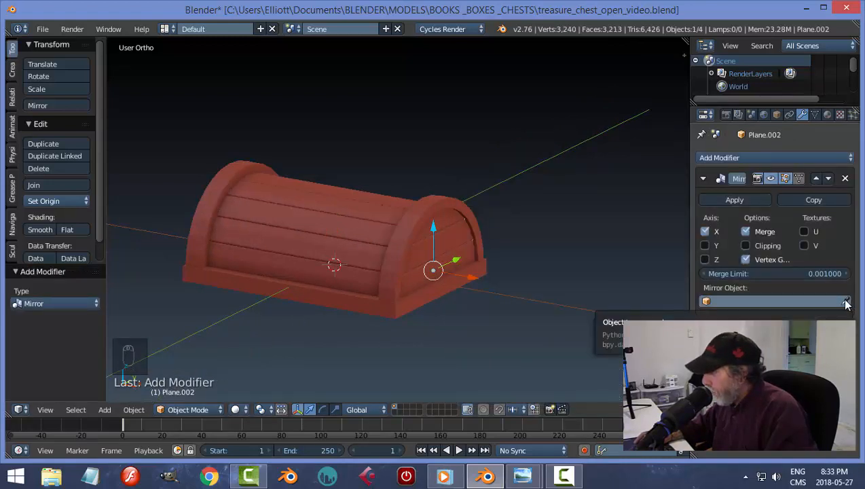
pyautogui.click(414, 218)
# Mirror the end planks on the Z axis only, disabling X, and apply the Mirror modifier.
pyautogui.moveTo(297, 275); pyautogui.dragTo(307, 268, button='middle')
pyautogui.moveTo(455, 284)
pyautogui.mouseDown(button='middle')
pyautogui.moveTo(429, 294)
pyautogui.moveTo(469, 285)
pyautogui.mouseUp(button='middle')
pyautogui.click(705, 259)
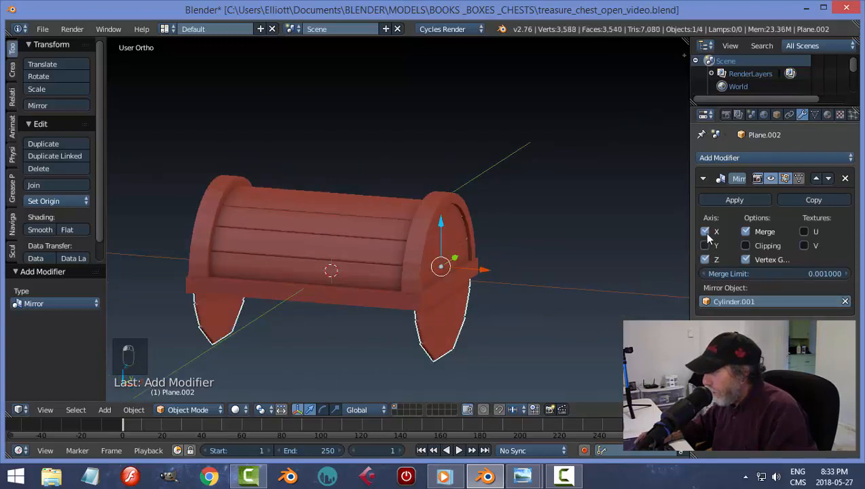
pyautogui.click(705, 232)
pyautogui.moveTo(423, 303); pyautogui.dragTo(477, 305, button='middle')
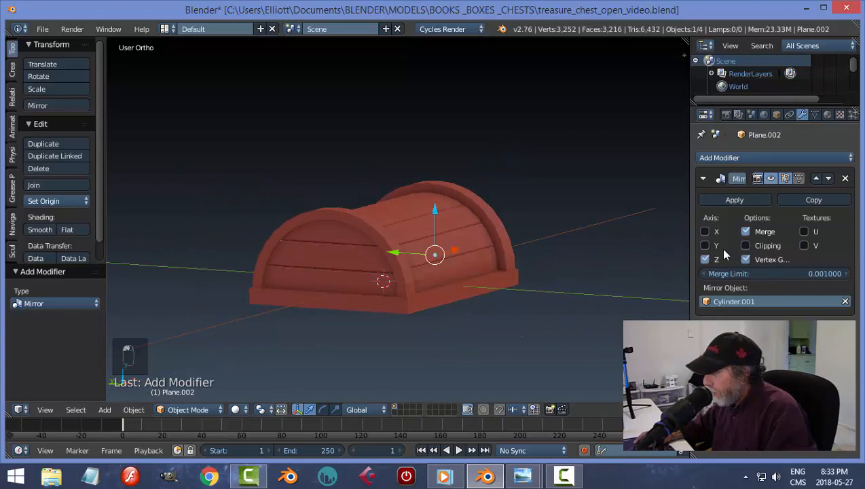
pyautogui.moveTo(623, 297); pyautogui.dragTo(677, 267, button='middle')
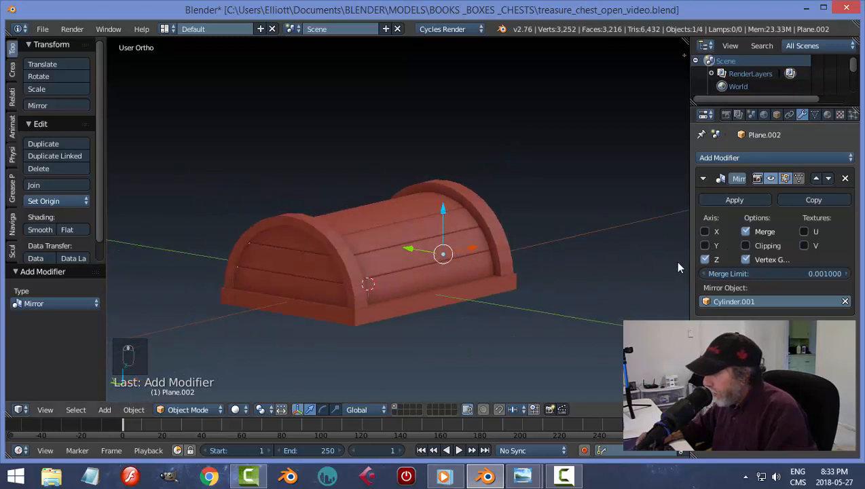
pyautogui.click(724, 201)
# Deselect the end planks and save the chest file.
pyautogui.press('a')
pyautogui.moveTo(469, 330)
pyautogui.mouseDown(button='middle')
pyautogui.moveTo(418, 323)
pyautogui.moveTo(379, 272)
pyautogui.moveTo(502, 239)
pyautogui.moveTo(526, 265)
pyautogui.moveTo(506, 349)
pyautogui.moveTo(473, 332)
pyautogui.mouseUp(button='middle')
pyautogui.hotkey('ctrl', 's')
pyautogui.click(418, 319)
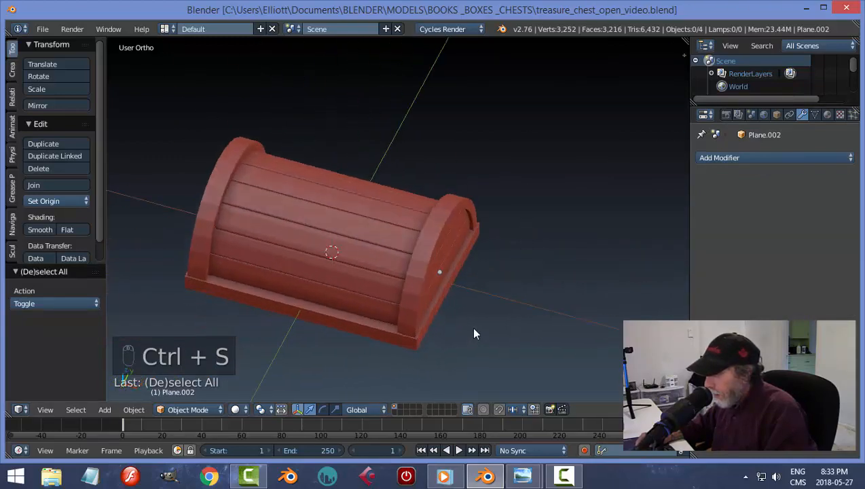
# Add a Subdivision Surface modifier to the lid's arched bands with a view level of 2.
pyautogui.rightClick(428, 256)
pyautogui.press('Tab')
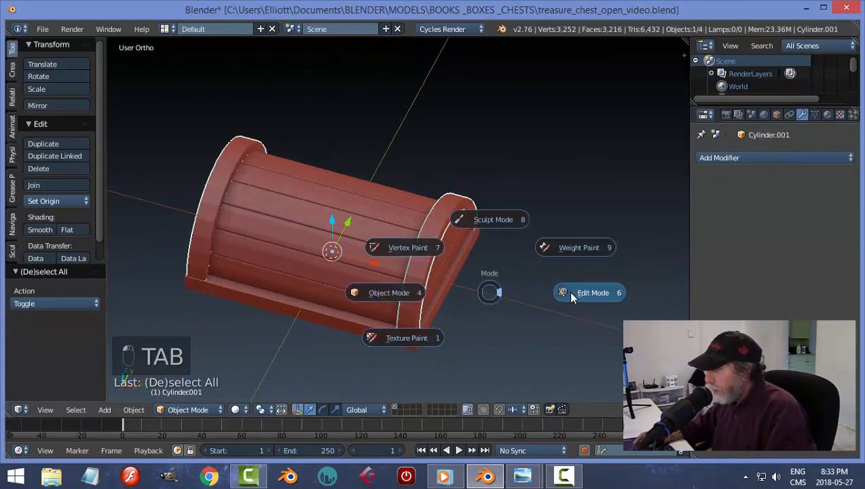
pyautogui.click(401, 299)
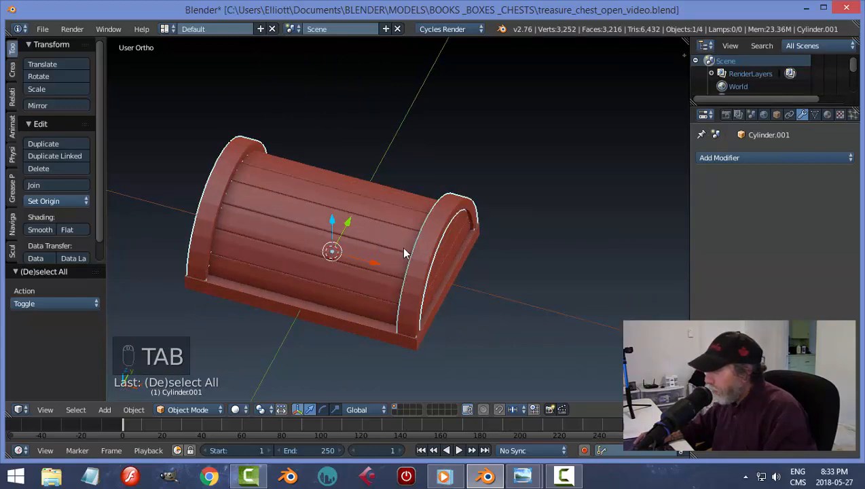
pyautogui.click(712, 158)
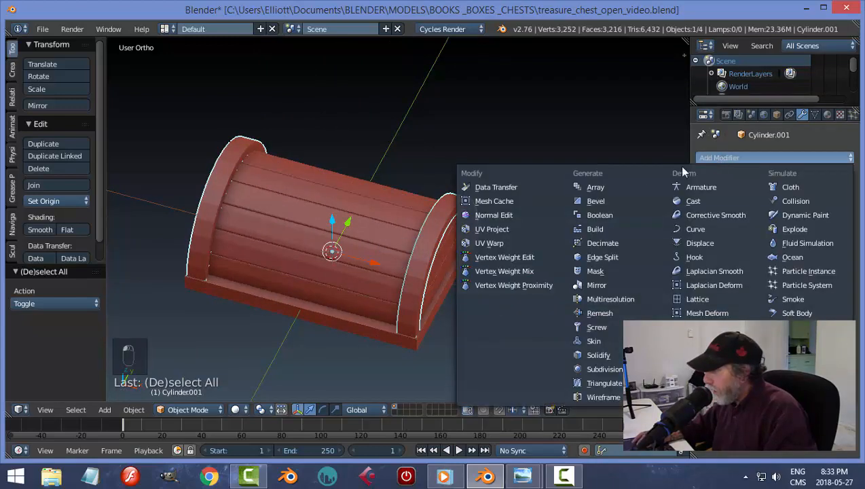
pyautogui.click(602, 367)
pyautogui.click(766, 245)
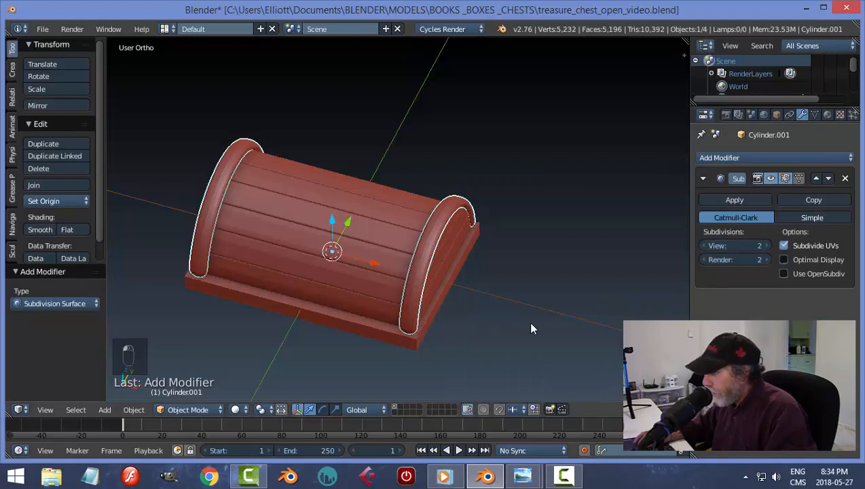
# Cut two edge loops around the rim of one arched band and scale them apart along X to the band's edges.
pyautogui.moveTo(532, 329)
pyautogui.mouseDown(button='middle')
pyautogui.moveTo(502, 328)
pyautogui.moveTo(528, 314)
pyautogui.mouseUp(button='middle')
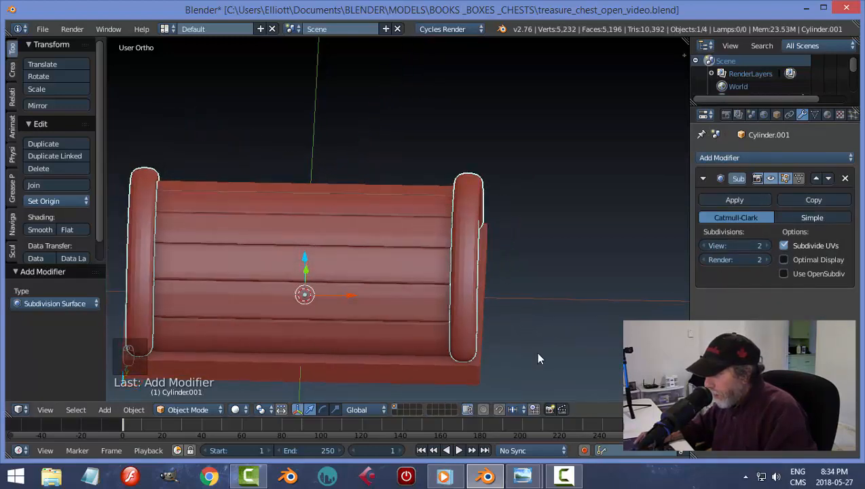
pyautogui.press('Tab')
pyautogui.click(610, 289)
pyautogui.scroll(2, 541, 261)
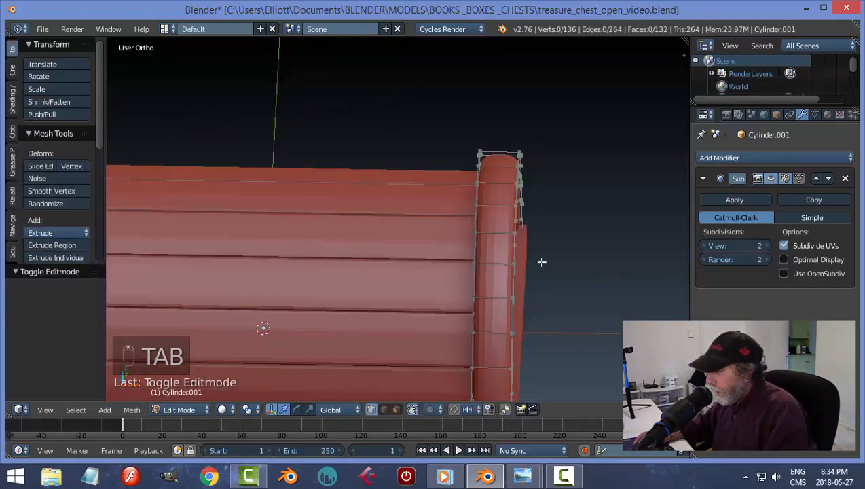
pyautogui.keyDown('shift'); pyautogui.moveTo(542, 262); pyautogui.dragTo(511, 262, button='middle'); pyautogui.keyUp('shift')
pyautogui.hotkey('ctrl', 'r')
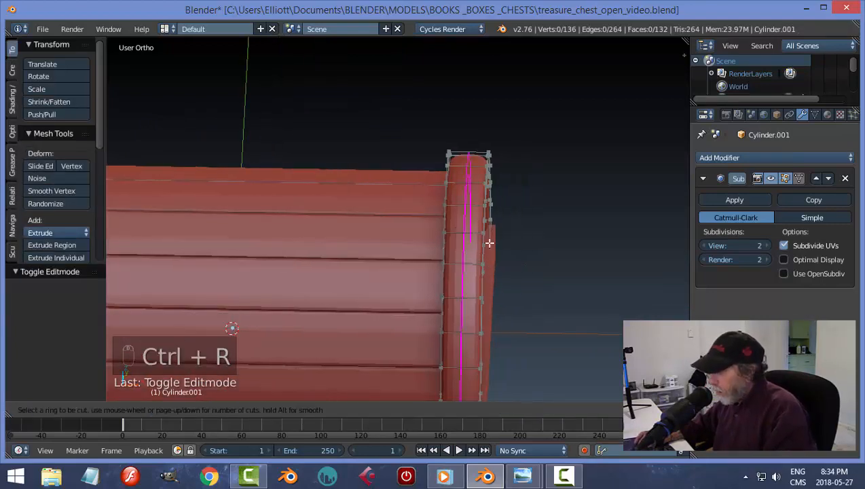
pyautogui.scroll(1, 489, 242)
pyautogui.click(489, 243)
pyautogui.rightClick(479, 244)
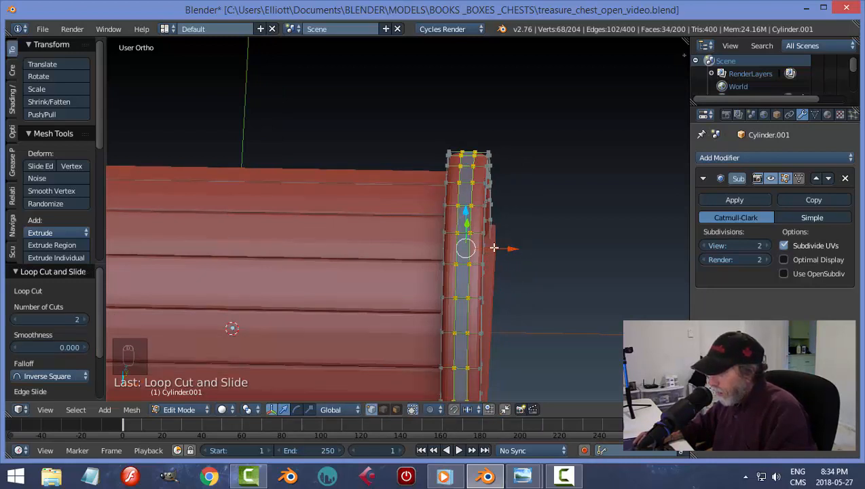
pyautogui.press('s')
pyautogui.press('x')
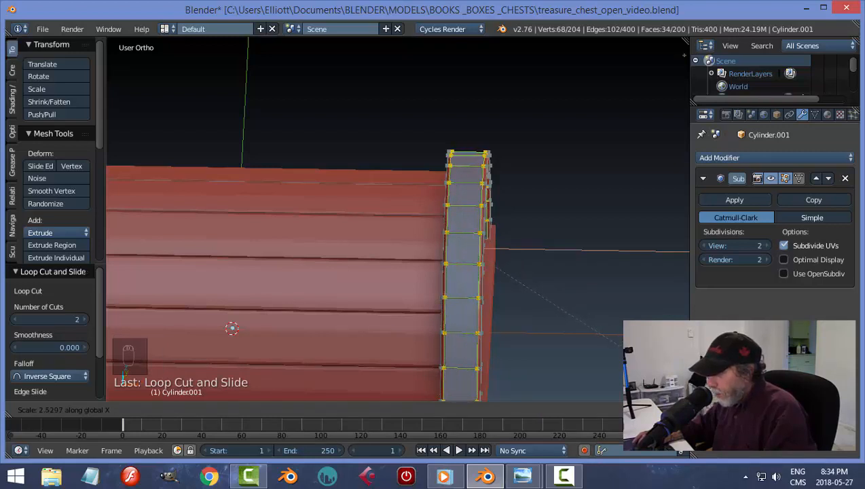
pyautogui.click(608, 340)
pyautogui.press('a')
# Add two supporting edge loops on the end face of the same arched band, one near its outer edge and one near its inner edge.
pyautogui.moveTo(599, 332); pyautogui.dragTo(570, 318, button='middle')
pyautogui.hotkey('ctrl', 'Tab')
pyautogui.click(526, 329)
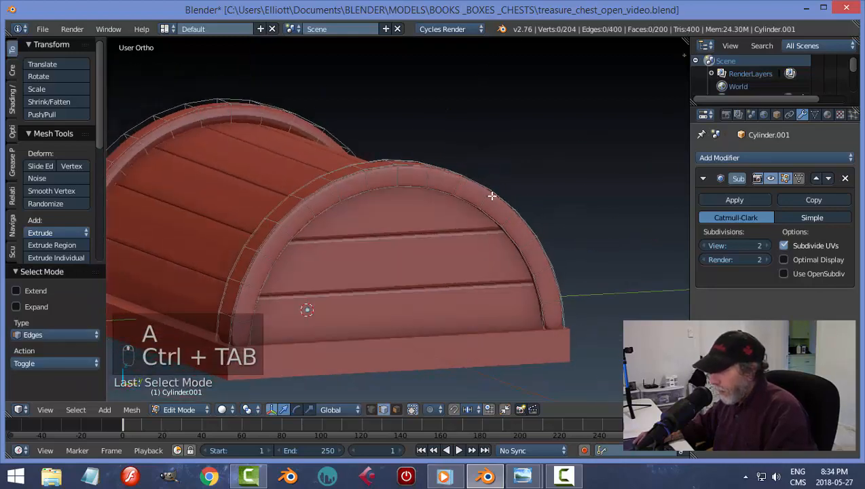
pyautogui.hotkey('ctrl', 'r')
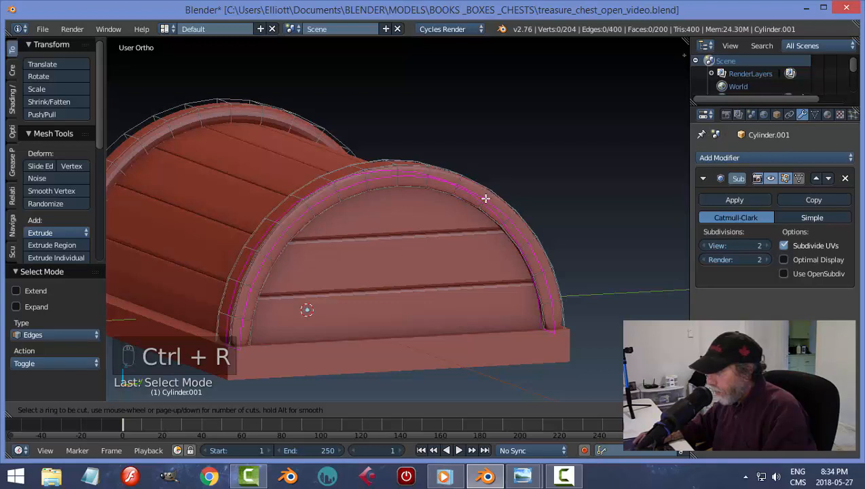
pyautogui.click(486, 198)
pyautogui.click(487, 197)
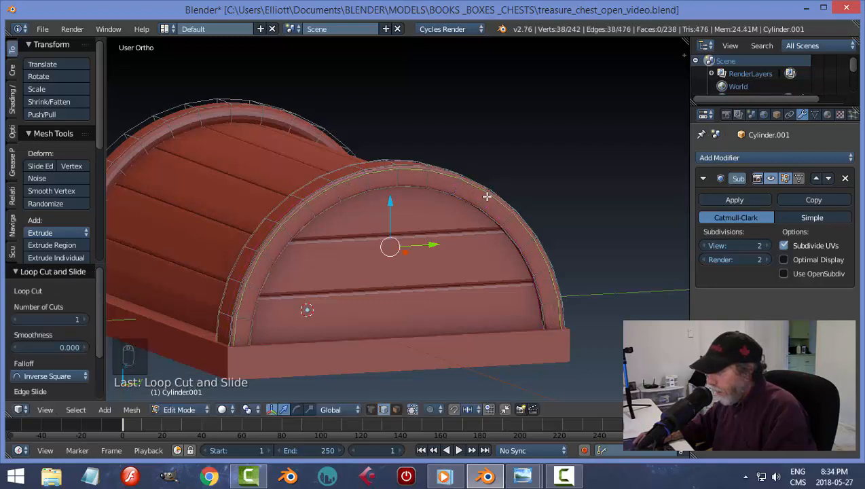
pyautogui.hotkey('ctrl', 'r')
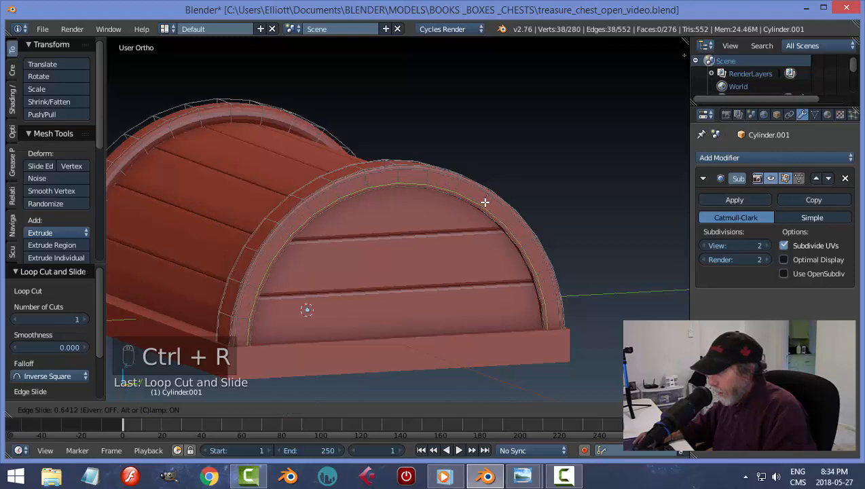
pyautogui.click(482, 199)
pyautogui.click(483, 199)
pyautogui.press('a')
# Add a supporting edge loop across each foot of the arched band, slid close to the band's lower ends.
pyautogui.moveTo(335, 271); pyautogui.dragTo(476, 286, button='middle')
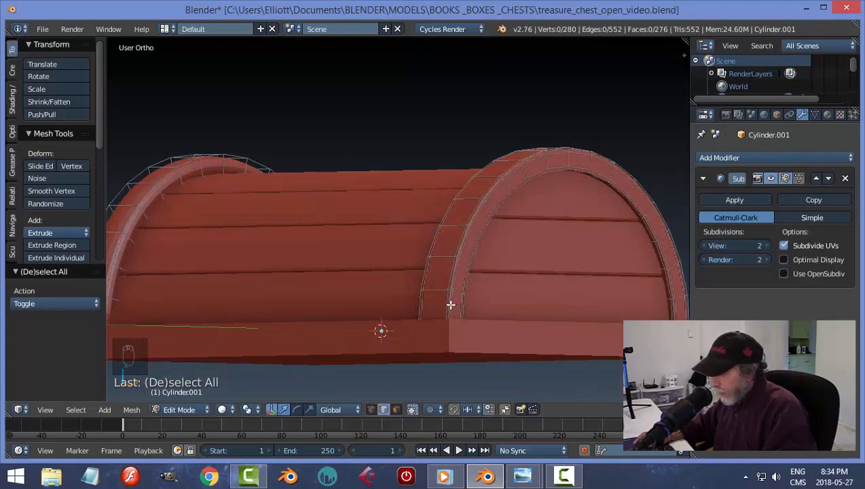
pyautogui.hotkey('ctrl', 'r')
pyautogui.click(450, 306)
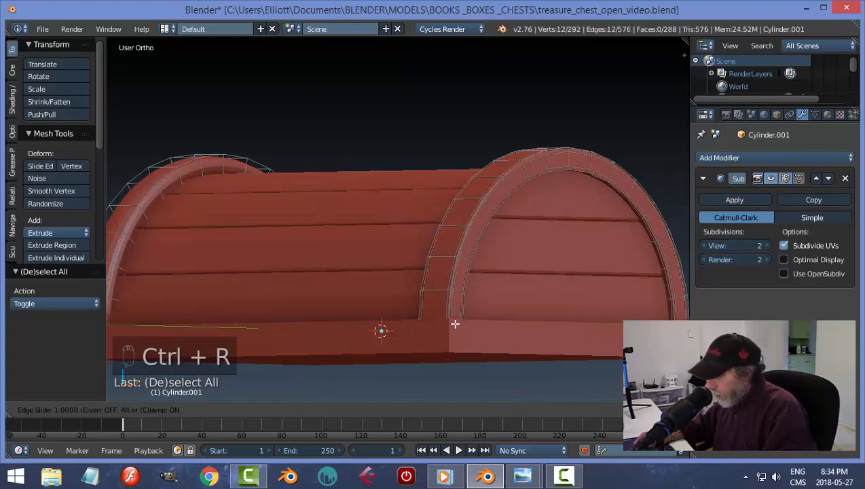
pyautogui.click(455, 323)
pyautogui.moveTo(617, 325); pyautogui.dragTo(386, 322, button='middle')
pyautogui.hotkey('ctrl', 'r')
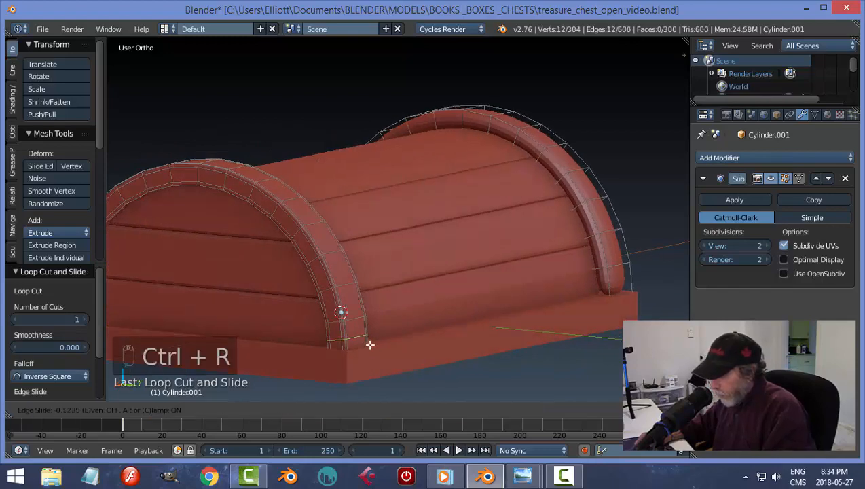
pyautogui.click(367, 337)
pyautogui.click(376, 358)
# Return to Object Mode and hide the flat base under the lid.
pyautogui.press('Tab')
pyautogui.click(406, 359)
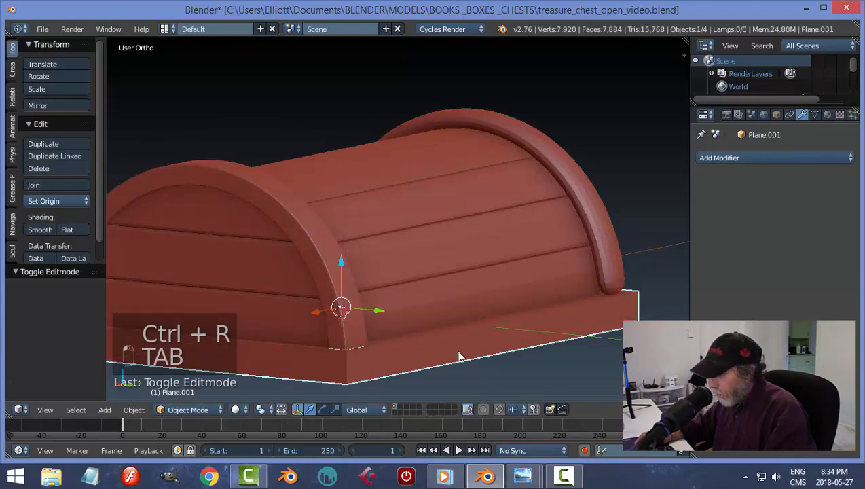
pyautogui.press('h')
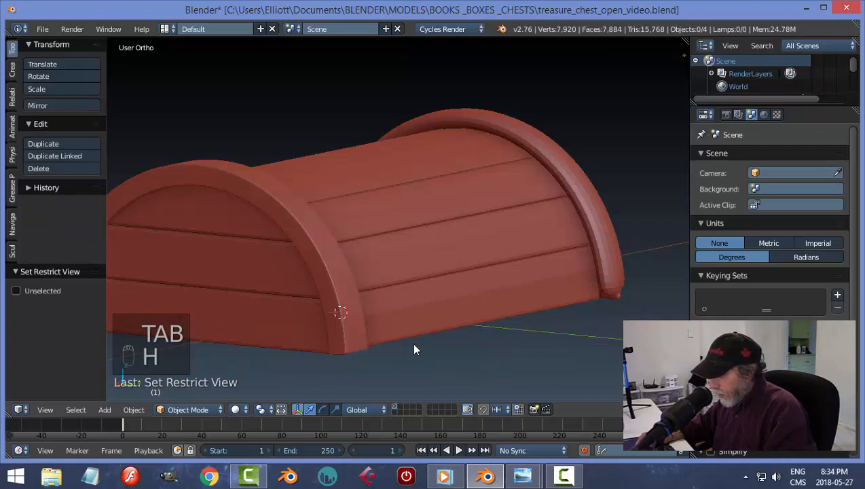
# Cut two edge loops around the rim of the opposite arched band and spread them along X to its edges.
pyautogui.moveTo(414, 350); pyautogui.dragTo(468, 343, button='middle')
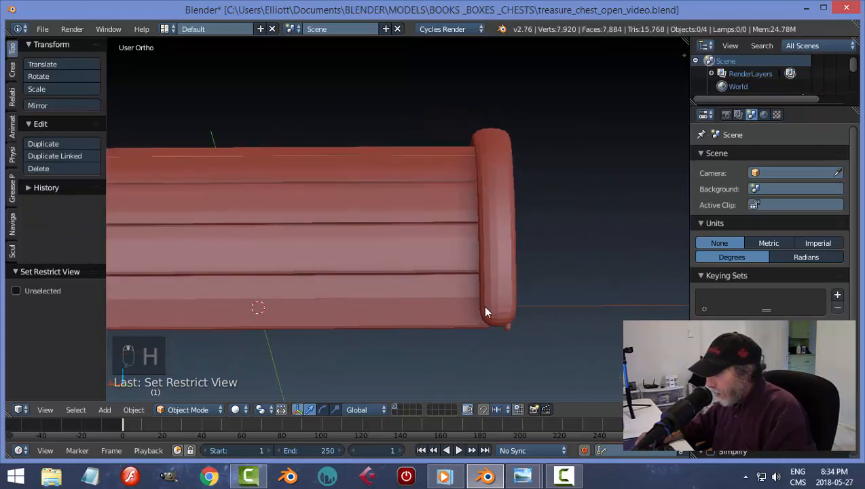
pyautogui.rightClick(501, 282)
pyautogui.press('Tab')
pyautogui.click(510, 255)
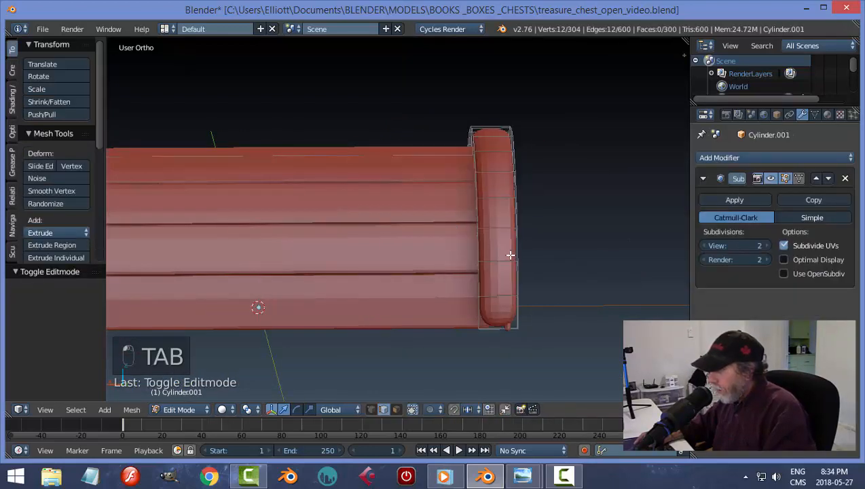
pyautogui.hotkey('ctrl', 'r')
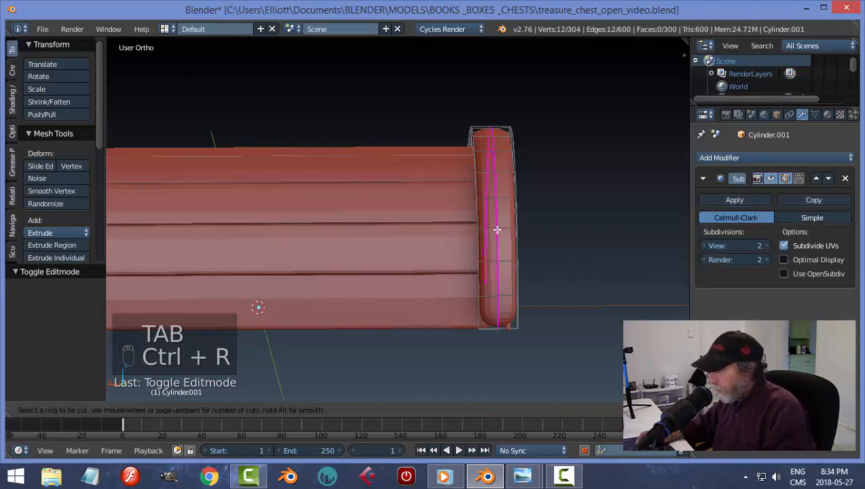
pyautogui.click(497, 230)
pyautogui.rightClick(497, 230)
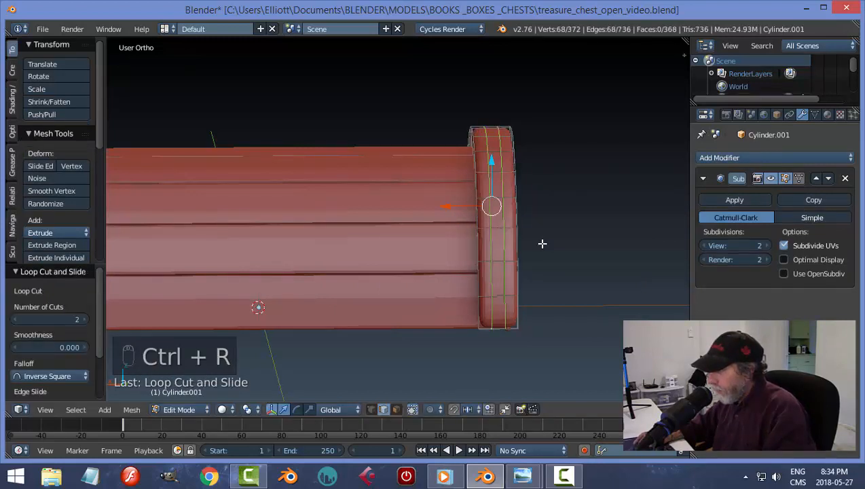
pyautogui.press('s')
pyautogui.press('x')
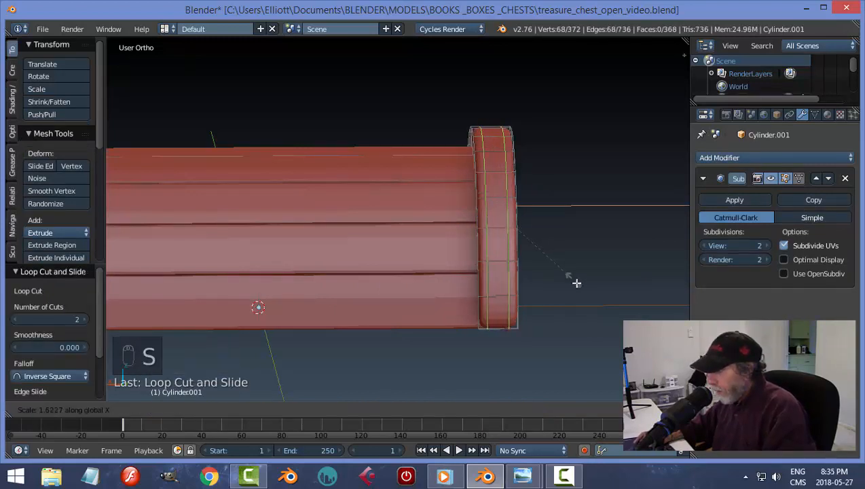
pyautogui.click(609, 335)
pyautogui.press('a')
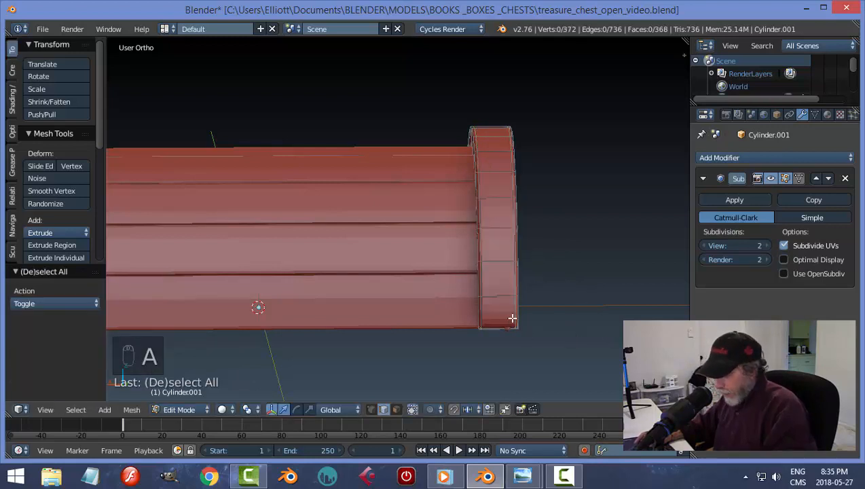
# Add an edge loop across each foot of the opposite arched band and deselect everything.
pyautogui.hotkey('ctrl', 'r')
pyautogui.click(514, 327)
pyautogui.rightClick(514, 333)
pyautogui.moveTo(589, 319); pyautogui.dragTo(411, 339, button='middle')
pyautogui.hotkey('ctrl', 'r')
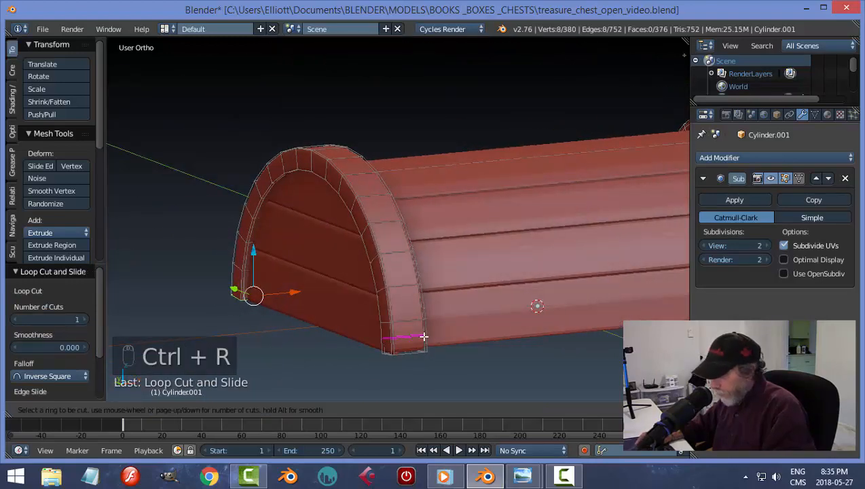
pyautogui.click(424, 336)
pyautogui.rightClick(433, 355)
pyautogui.press('a')
# Add two edge loops on the opposite band's end face, along its outer and inner edges.
pyautogui.moveTo(396, 356); pyautogui.dragTo(445, 346, button='middle')
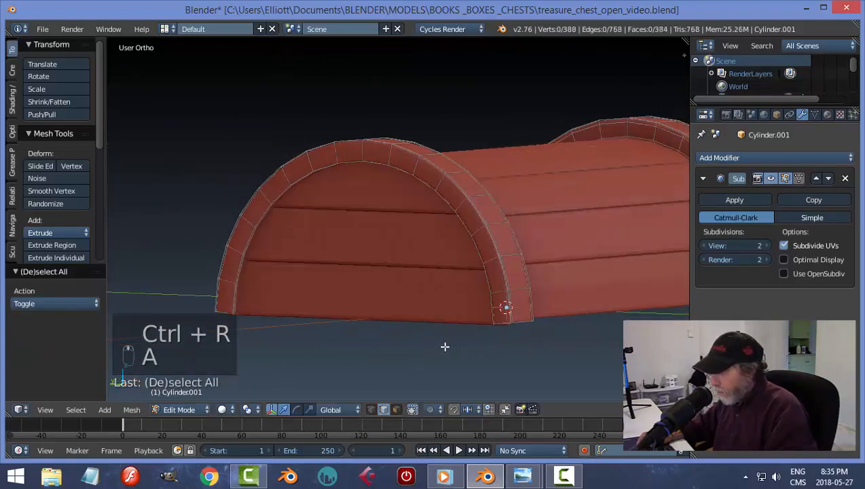
pyautogui.hotkey('ctrl', 'r')
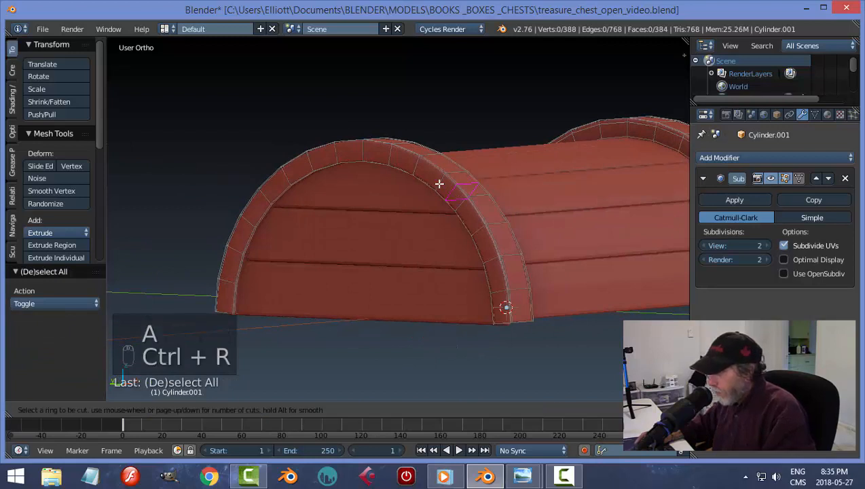
pyautogui.click(440, 183)
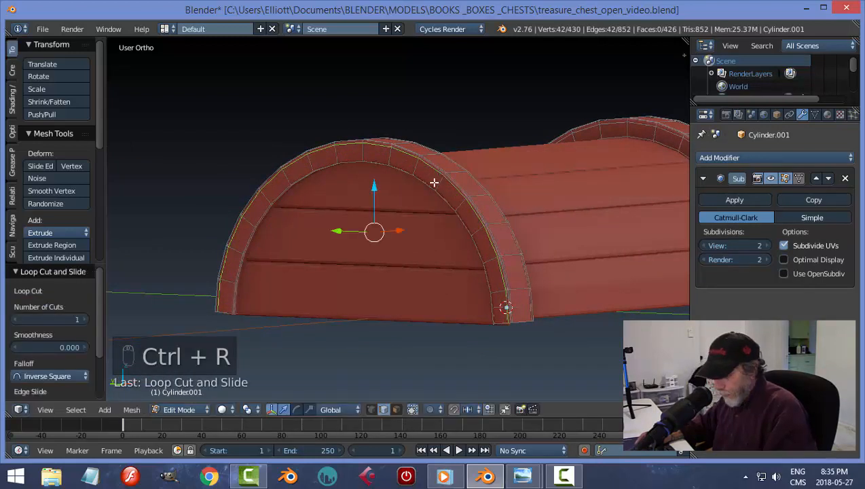
pyautogui.hotkey('ctrl', 'r')
pyautogui.click(434, 182)
pyautogui.click(464, 231)
pyautogui.press('a')
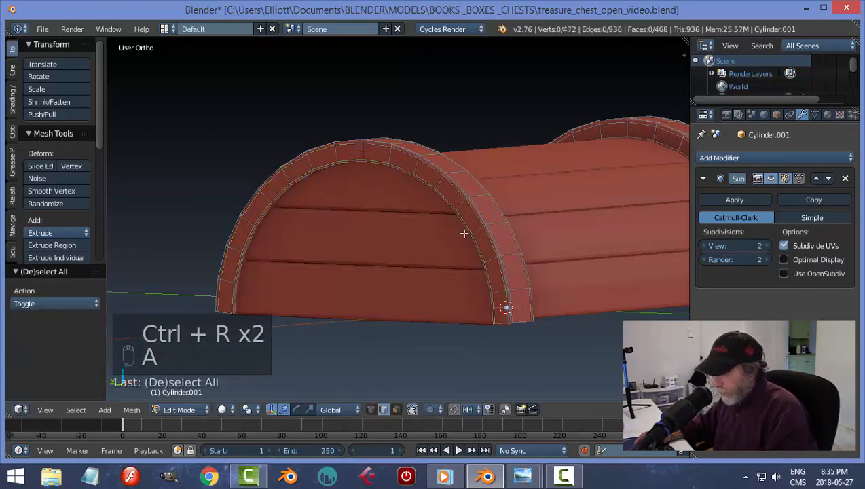
# Return to Object Mode and shade the arched bands smooth.
pyautogui.press('Tab')
pyautogui.click(388, 233)
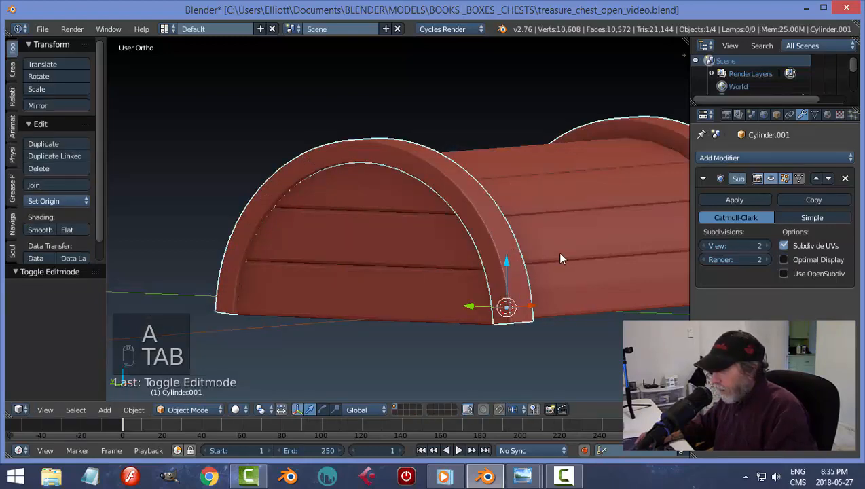
pyautogui.moveTo(557, 252); pyautogui.dragTo(483, 273, button='middle')
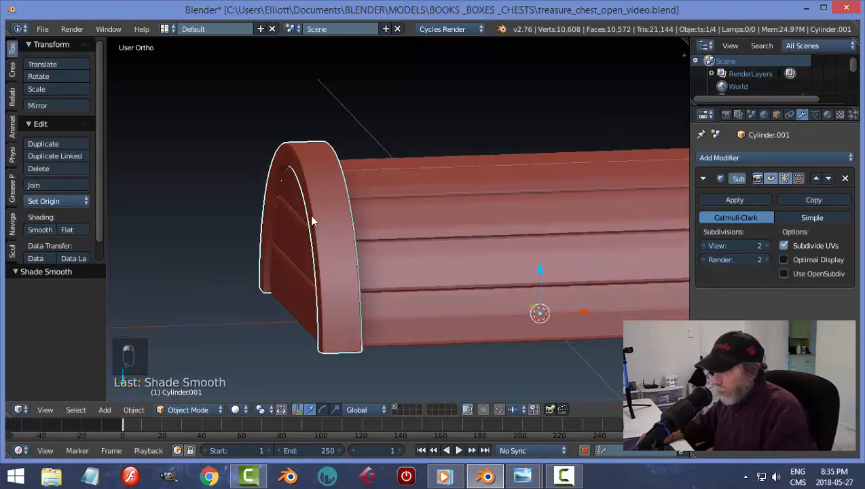
# Unhide the lid's base, deselect everything and save the chest file.
pyautogui.press('a')
pyautogui.moveTo(426, 253); pyautogui.dragTo(546, 309, button='middle')
pyautogui.hotkey('alt', 'h')
pyautogui.press('a')
pyautogui.hotkey('ctrl', 's')
pyautogui.click(538, 271)
# Move the flat base down about 0.253 along Z, away from the lid.
pyautogui.moveTo(488, 310); pyautogui.dragTo(467, 183, button='middle')
pyautogui.scroll(2, 618, 334)
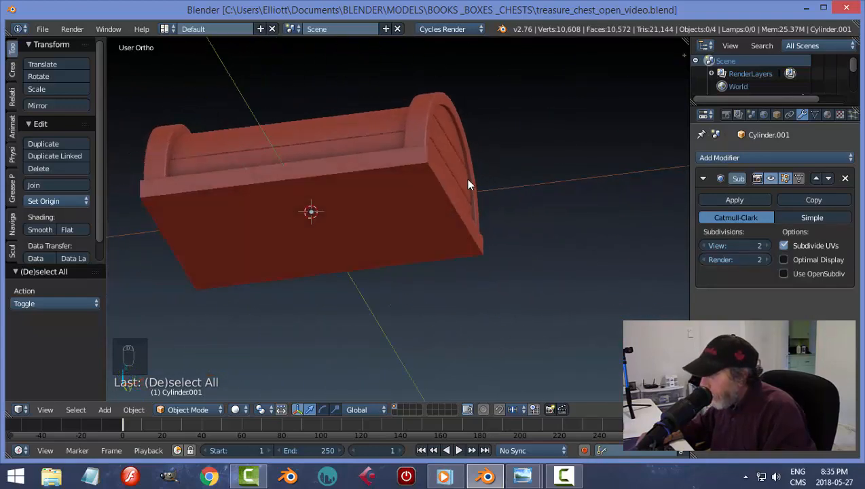
pyautogui.rightClick(425, 222)
pyautogui.moveTo(555, 222); pyautogui.dragTo(343, 192, button='middle')
pyautogui.moveTo(316, 167); pyautogui.dragTo(314, 193)
pyautogui.moveTo(451, 294); pyautogui.dragTo(447, 284, button='middle')
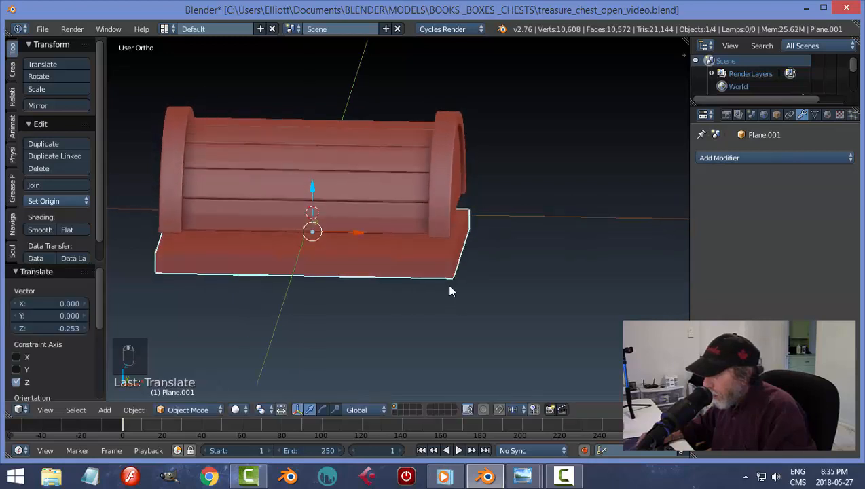
# Extrude the flat base's top and bottom faces in place and scale them to about 0.890 along X.
pyautogui.press('Tab')
pyautogui.click(564, 273)
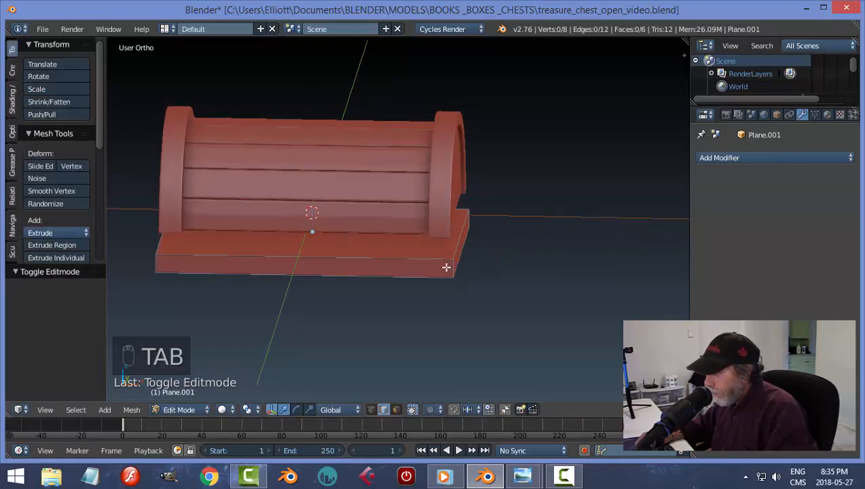
pyautogui.hotkey('ctrl', 'Tab')
pyautogui.click(430, 280)
pyautogui.rightClick(418, 250)
pyautogui.moveTo(474, 314); pyautogui.dragTo(440, 237, button='middle')
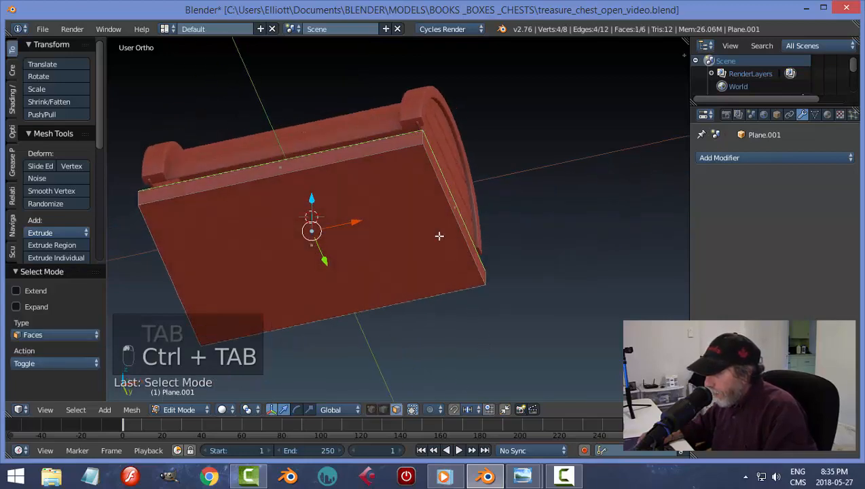
pyautogui.keyDown('shift'); pyautogui.rightClick(439, 237); pyautogui.keyUp('shift')
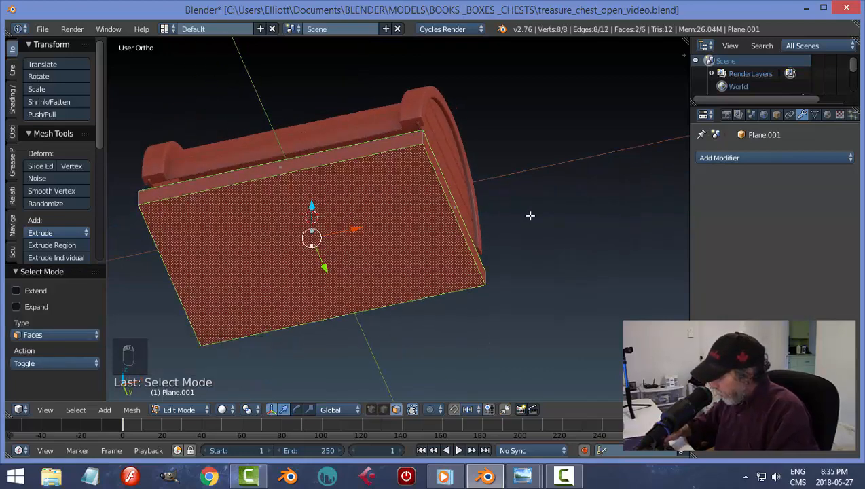
pyautogui.press('KP_7')
pyautogui.press('z')
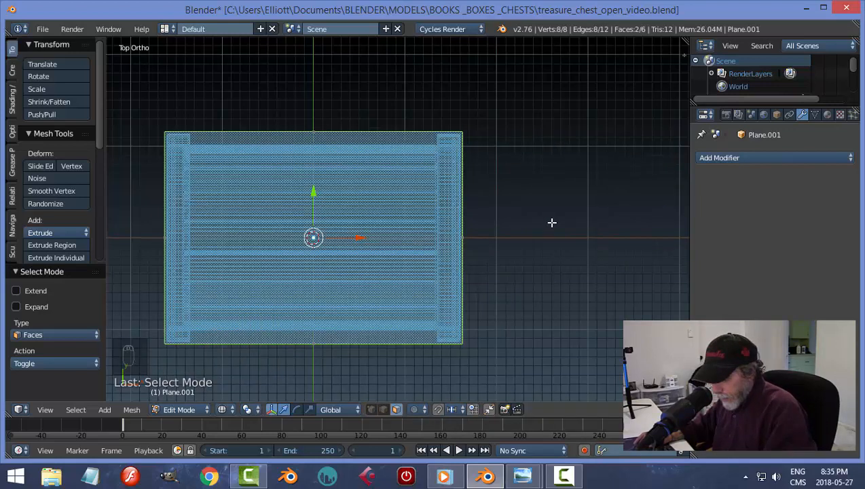
pyautogui.press('e')
pyautogui.rightClick(551, 222)
pyautogui.press('s')
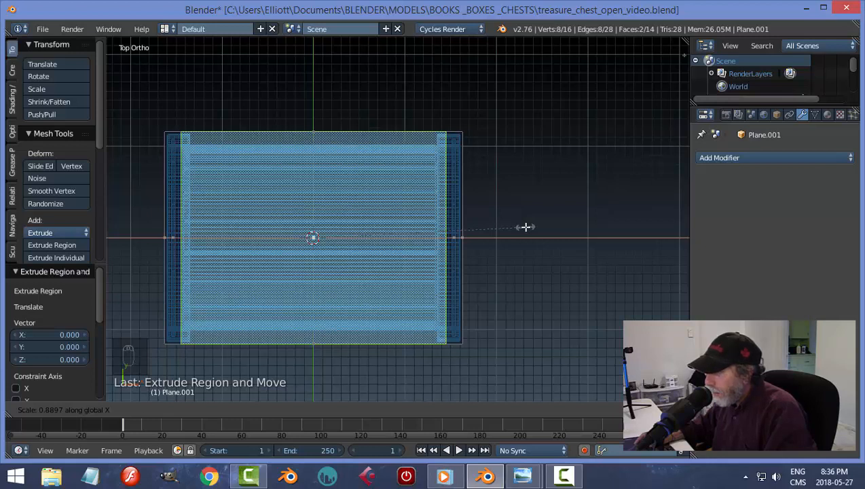
pyautogui.click(526, 227)
# Scale the extruded top and bottom faces to about 0.908 along Y, giving the base an inset border.
pyautogui.press('s')
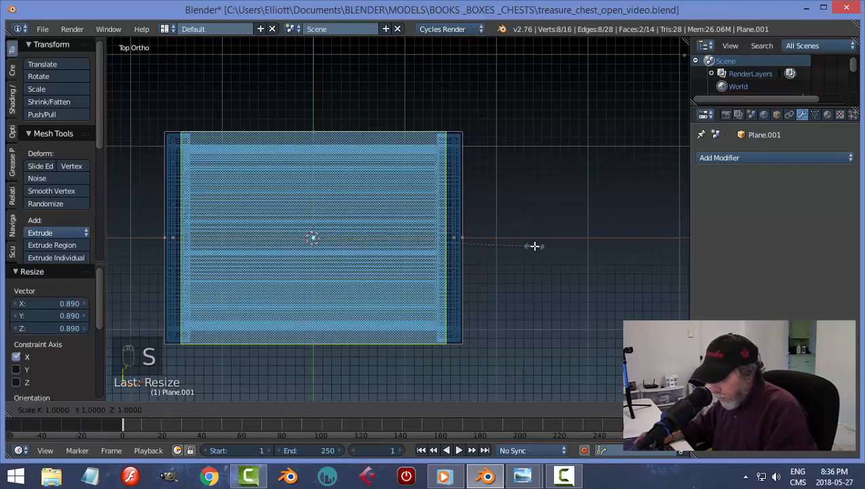
pyautogui.press('y')
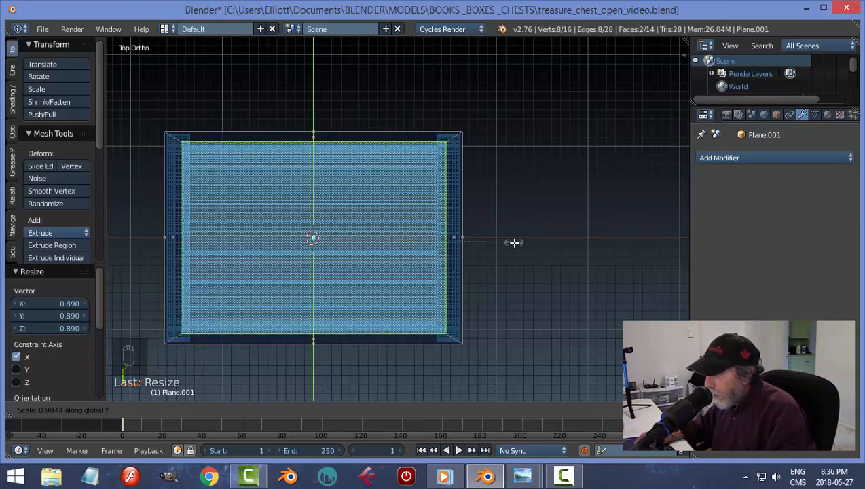
pyautogui.click(514, 245)
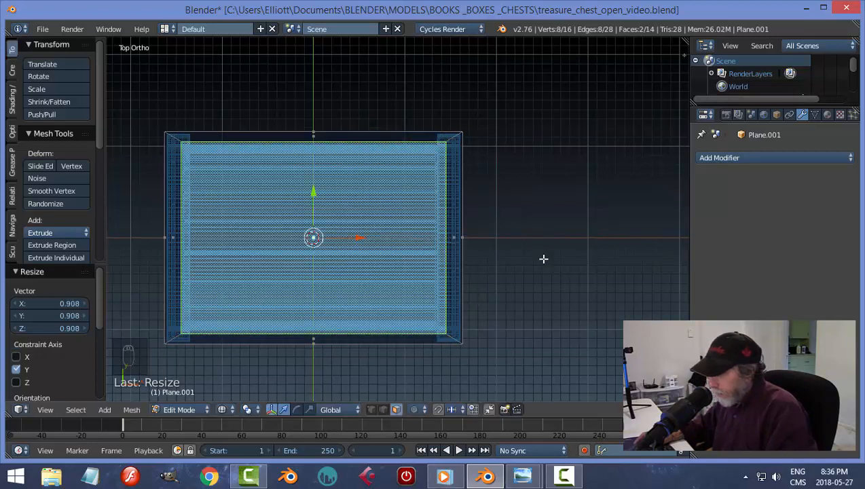
pyautogui.moveTo(531, 234); pyautogui.dragTo(510, 225, button='middle')
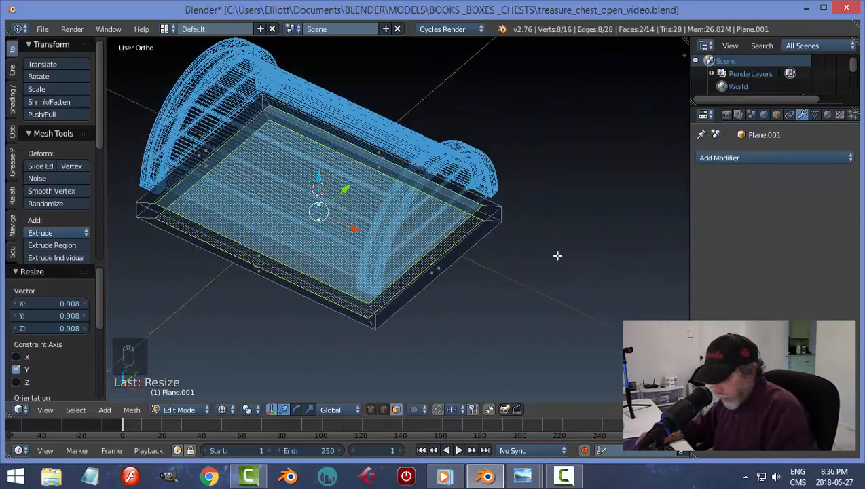
pyautogui.press('z')
pyautogui.click(565, 329)
pyautogui.moveTo(565, 329)
pyautogui.mouseDown(button='middle')
pyautogui.moveTo(514, 280)
pyautogui.moveTo(537, 206)
pyautogui.moveTo(542, 292)
pyautogui.moveTo(384, 295)
pyautogui.mouseUp(button='middle')
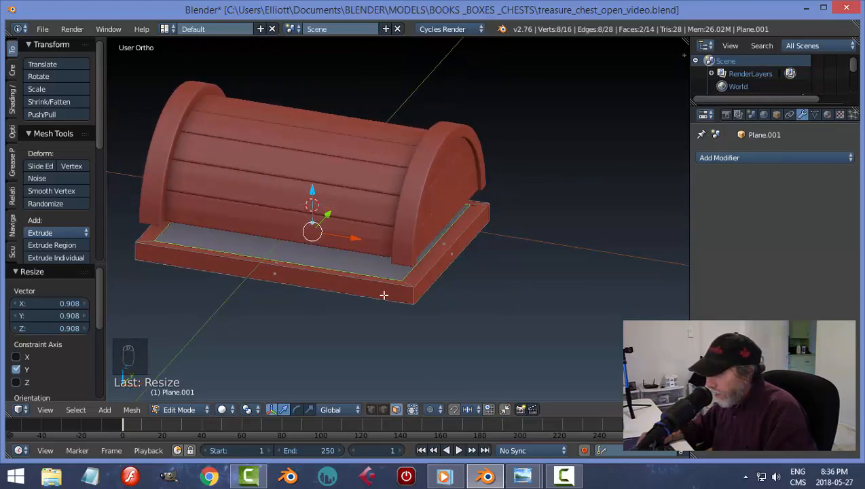
# Bridge the edge loops of the inset faces to open the base into a frame, deselect all and return to Object Mode.
pyautogui.moveTo(419, 353); pyautogui.dragTo(465, 345, button='middle')
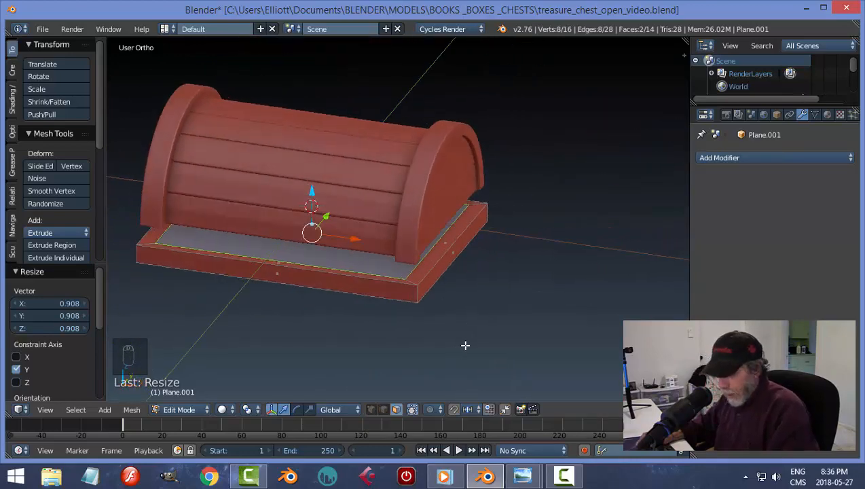
pyautogui.hotkey('ctrl', 'e')
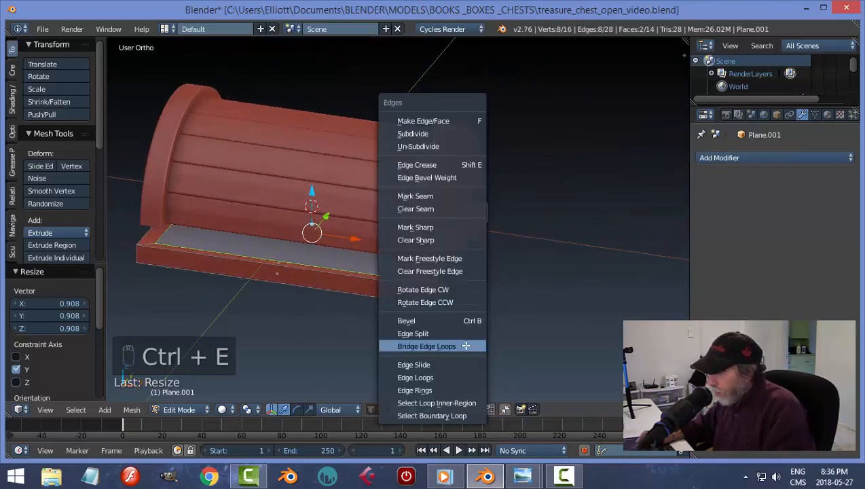
pyautogui.click(409, 347)
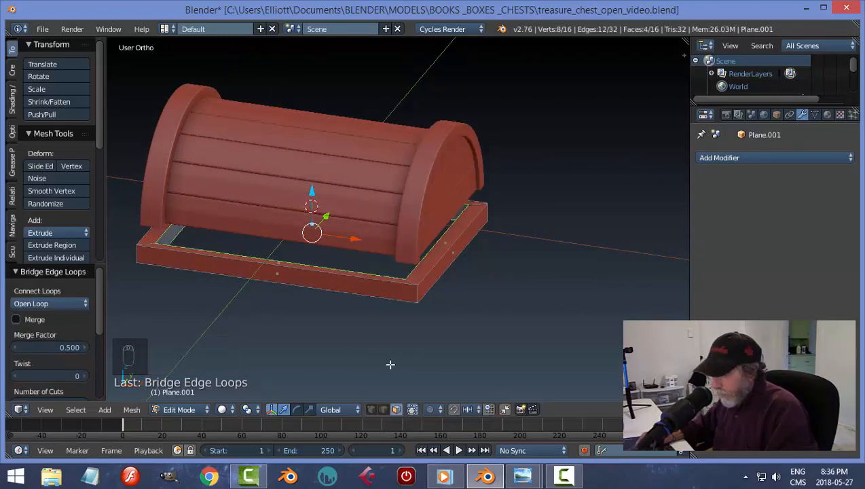
pyautogui.press('a')
pyautogui.press('Tab')
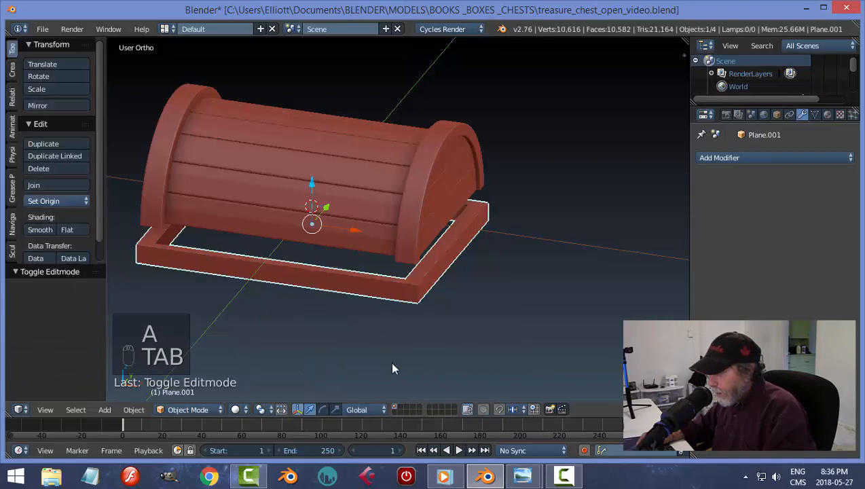
# Move the hollow base frame up about 0.260 along Z, against the lid.
pyautogui.moveTo(315, 185); pyautogui.dragTo(314, 159)
pyautogui.moveTo(351, 193); pyautogui.dragTo(373, 365, button='middle')
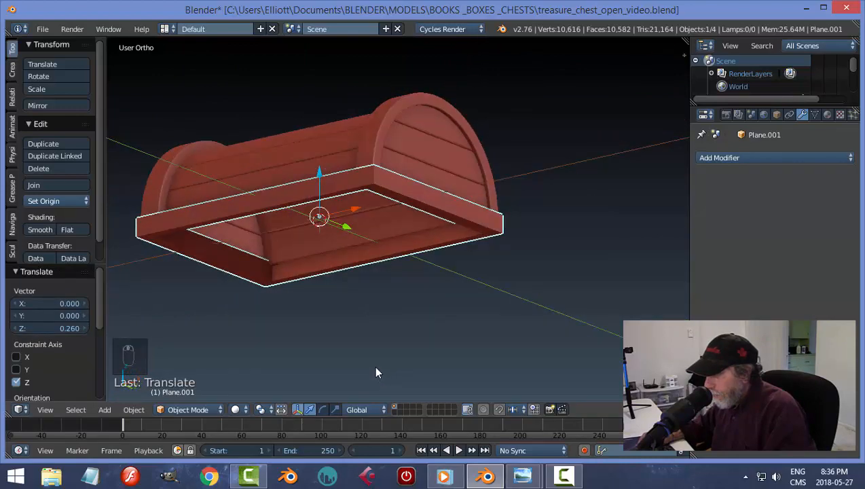
pyautogui.moveTo(332, 296)
pyautogui.mouseDown(button='middle')
pyautogui.moveTo(347, 313)
pyautogui.moveTo(344, 290)
pyautogui.moveTo(343, 308)
pyautogui.mouseUp(button='middle')
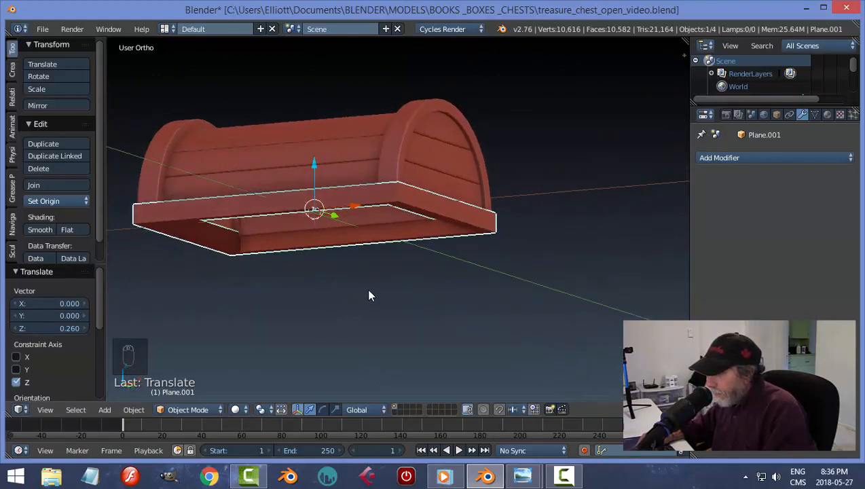
# Select the loop of inner side faces on the frame in Edit Mode and scale it to about 0.919 along X.
pyautogui.press('Tab')
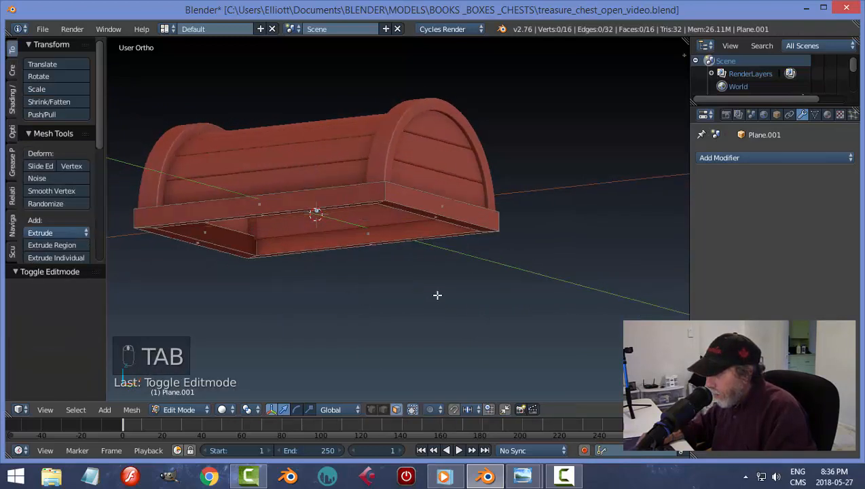
pyautogui.moveTo(438, 295); pyautogui.dragTo(396, 251, button='middle')
pyautogui.rightClick(408, 271)
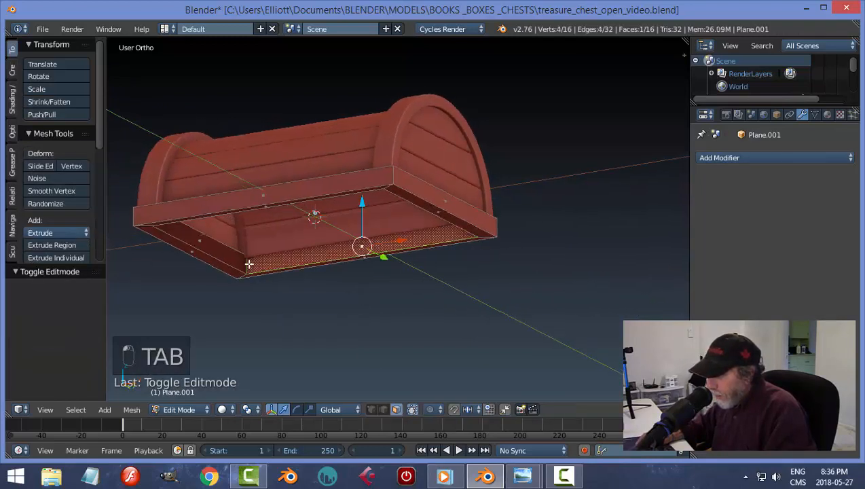
pyautogui.press('a')
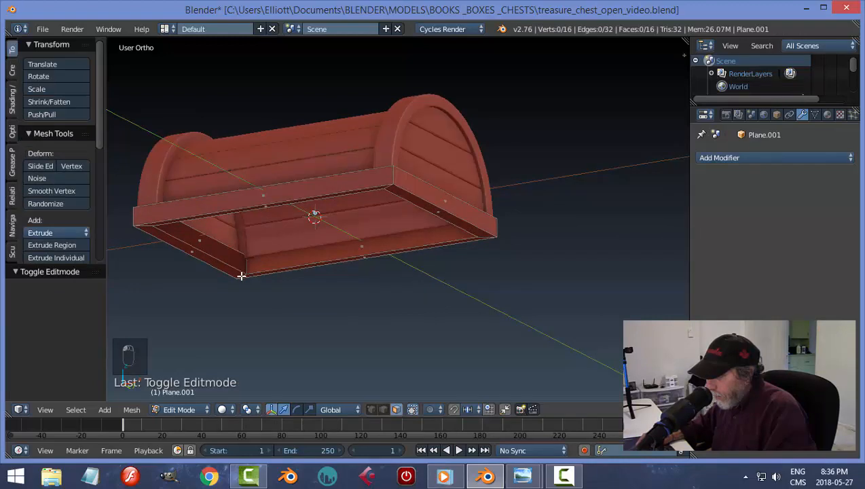
pyautogui.keyDown('alt'); pyautogui.rightClick(246, 266); pyautogui.keyUp('alt')
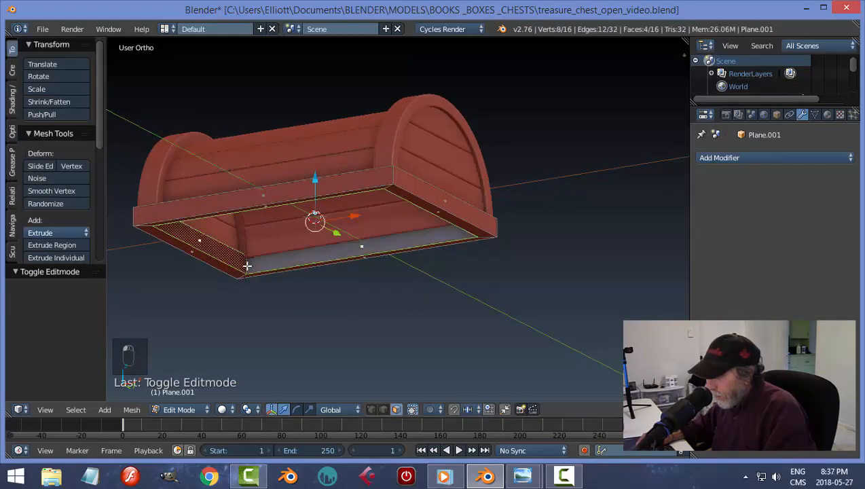
pyautogui.moveTo(350, 284); pyautogui.dragTo(448, 281, button='middle')
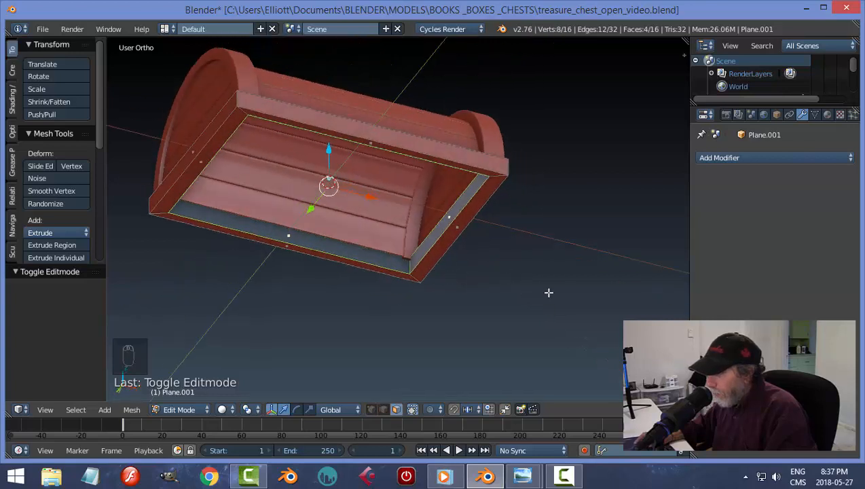
pyautogui.press('s')
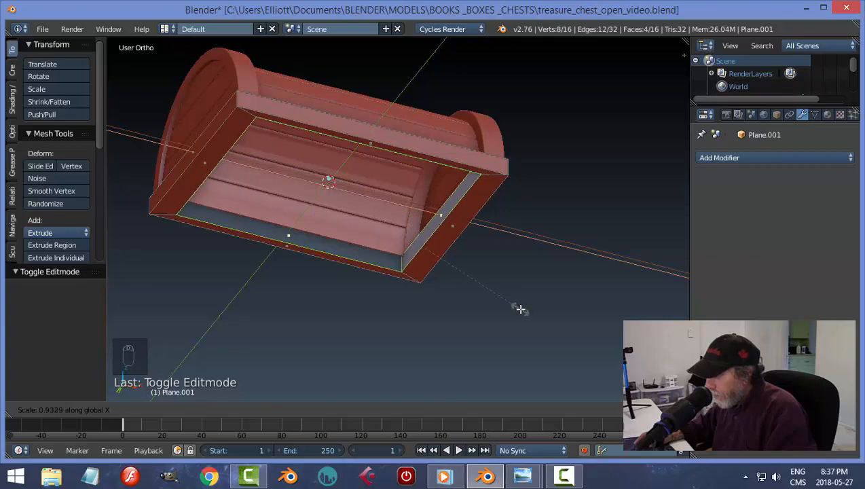
pyautogui.click(518, 308)
pyautogui.moveTo(518, 307); pyautogui.dragTo(467, 275, button='middle')
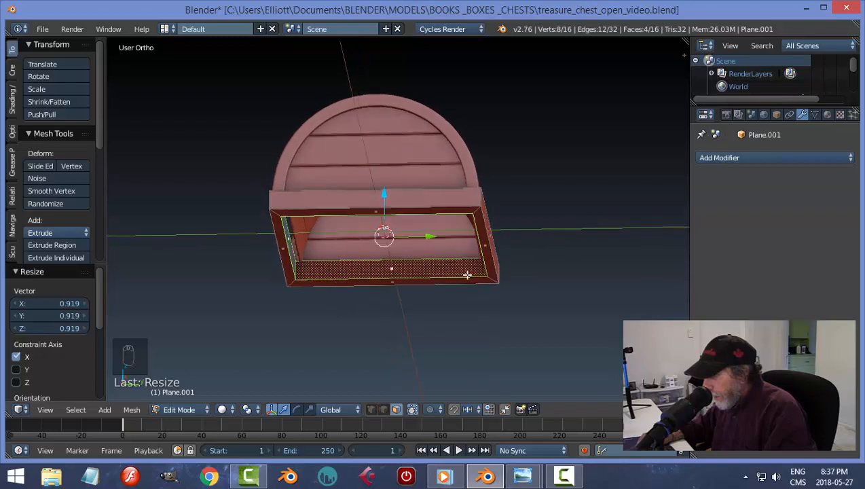
# Narrow the frame's opening along Y by scaling the inner faces to about 0.917 and again to about 0.931.
pyautogui.press('s')
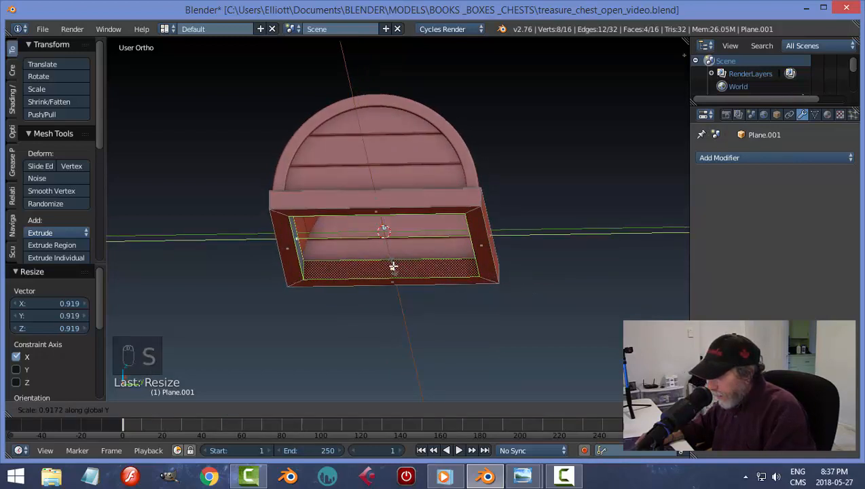
pyautogui.click(393, 266)
pyautogui.moveTo(458, 309); pyautogui.dragTo(445, 254, button='middle')
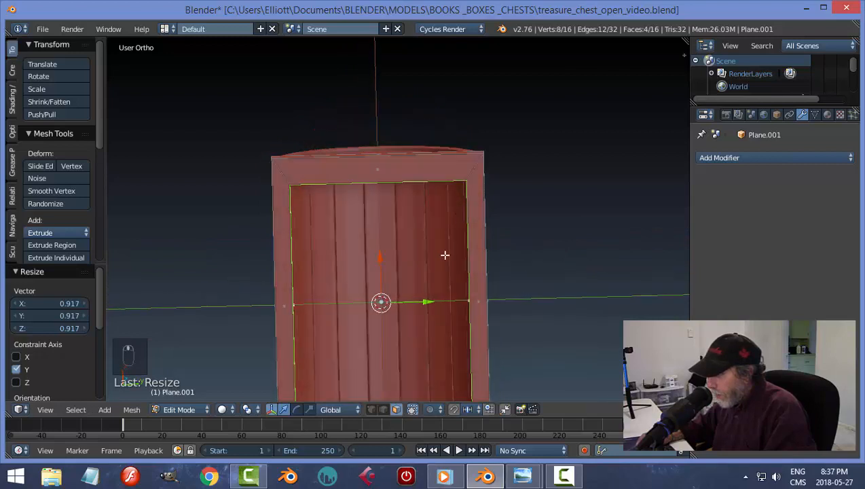
pyautogui.press('s')
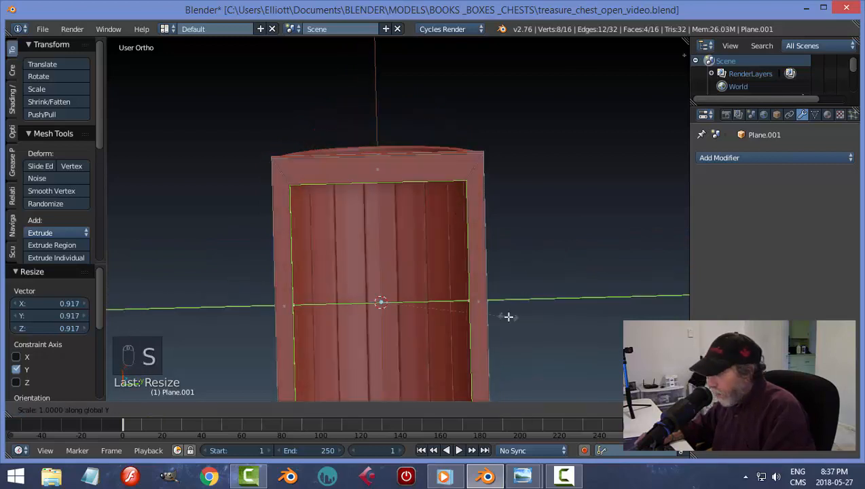
pyautogui.click(500, 317)
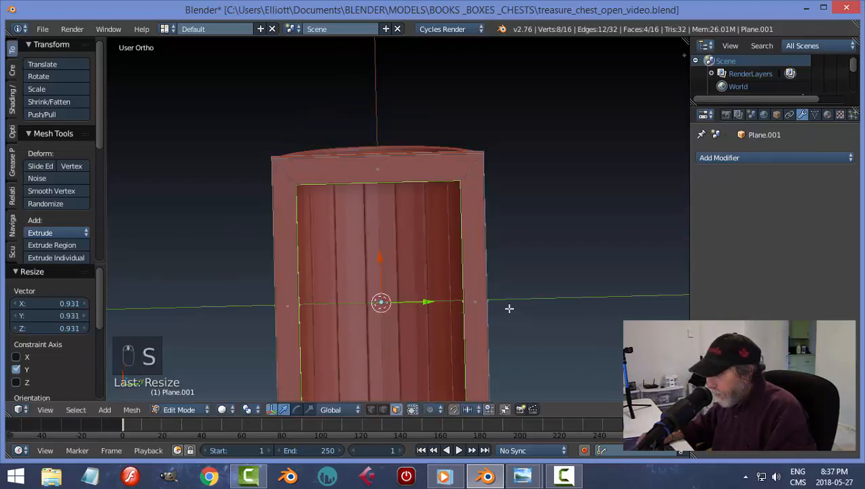
# Widen the frame's opening slightly by scaling the inner faces to about 1.040 along X.
pyautogui.moveTo(509, 308); pyautogui.dragTo(512, 231, button='middle')
pyautogui.moveTo(496, 272); pyautogui.dragTo(441, 394, button='middle')
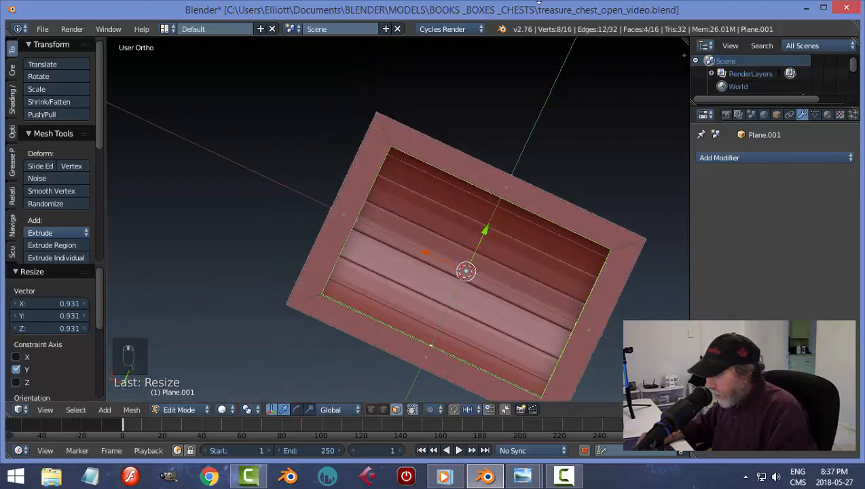
pyautogui.moveTo(496, 229); pyautogui.dragTo(478, 274, button='middle')
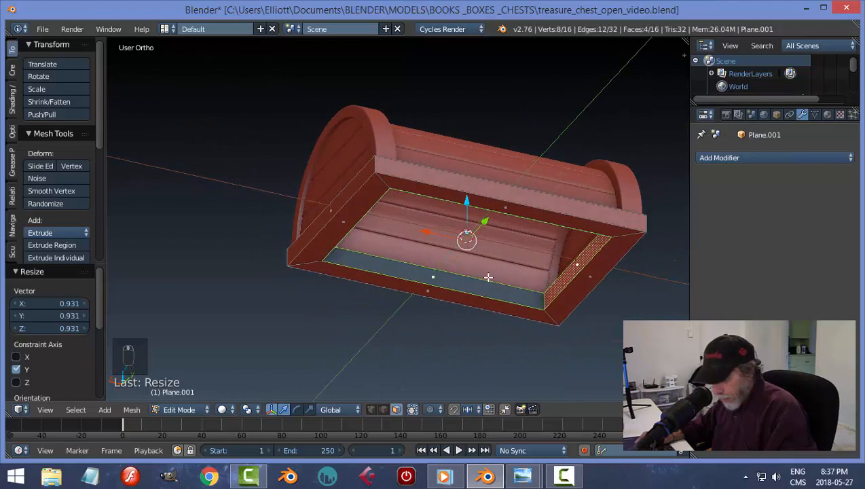
pyautogui.press('s')
pyautogui.press('x')
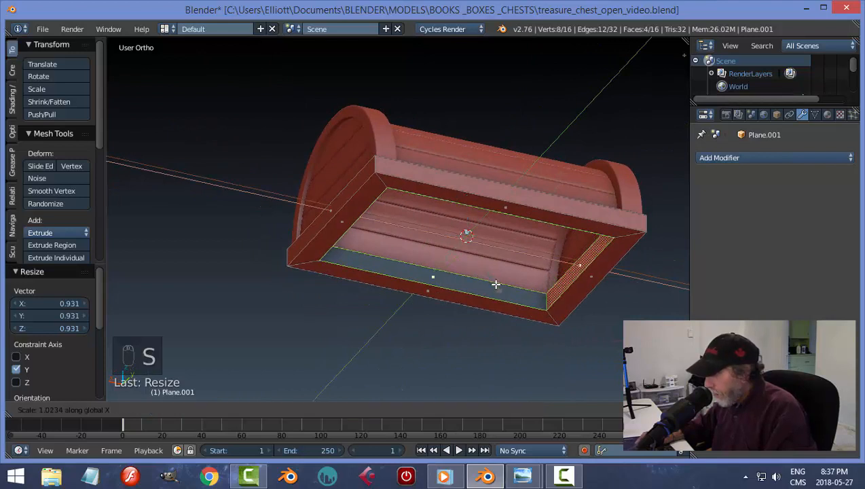
pyautogui.click(498, 290)
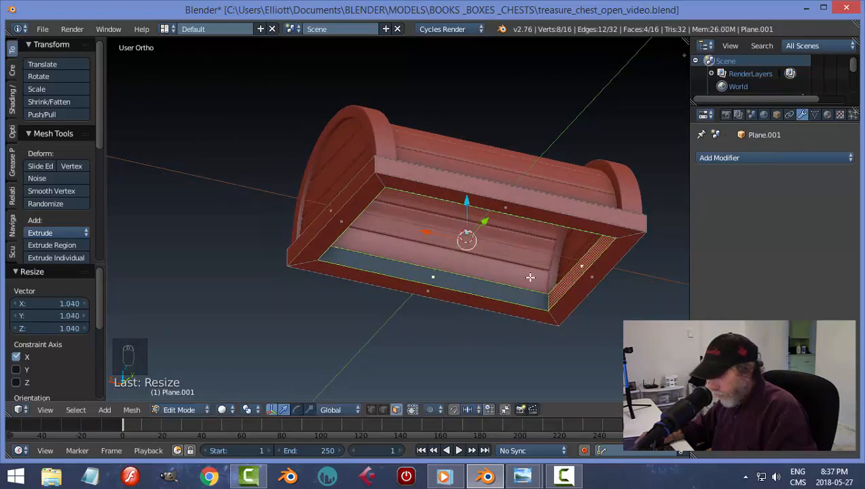
# Recalculate the normals of all the frame's faces, deselect everything and return to Object Mode.
pyautogui.press('a')
pyautogui.moveTo(531, 245)
pyautogui.mouseDown(button='middle')
pyautogui.moveTo(543, 214)
pyautogui.moveTo(515, 242)
pyautogui.mouseUp(button='middle')
pyautogui.press('a')
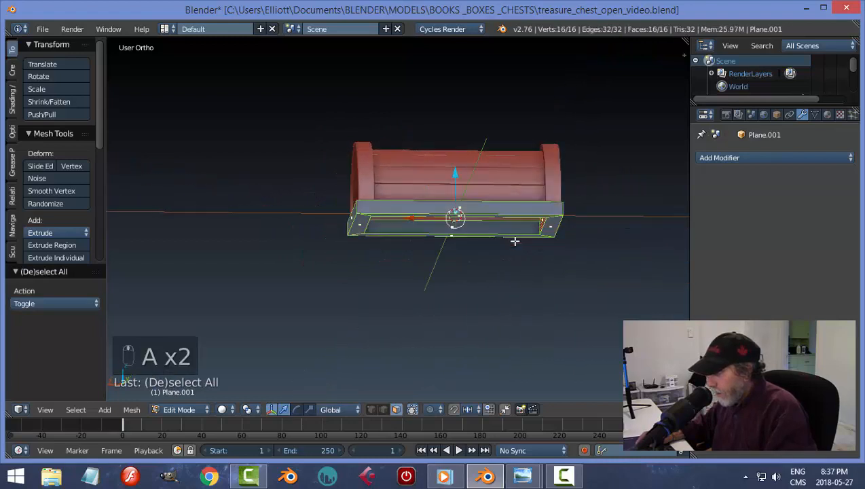
pyautogui.hotkey('ctrl', 'n')
pyautogui.press('a')
pyautogui.press('Tab')
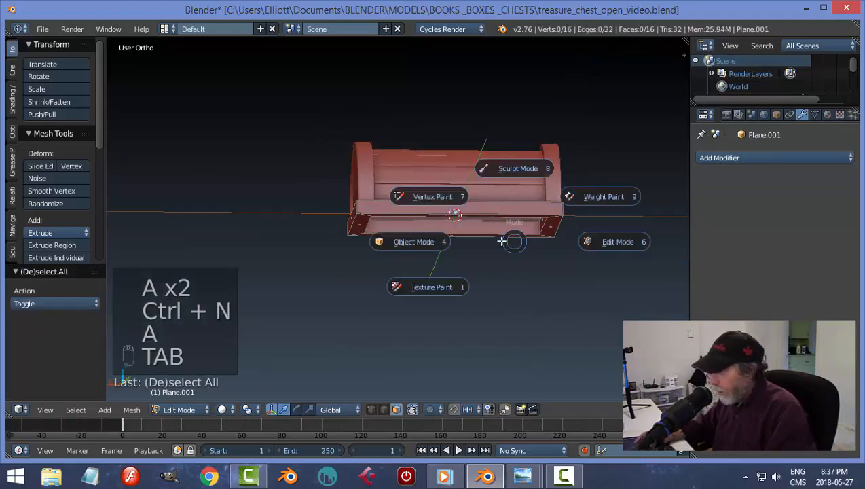
pyautogui.moveTo(490, 226); pyautogui.dragTo(497, 259, button='middle')
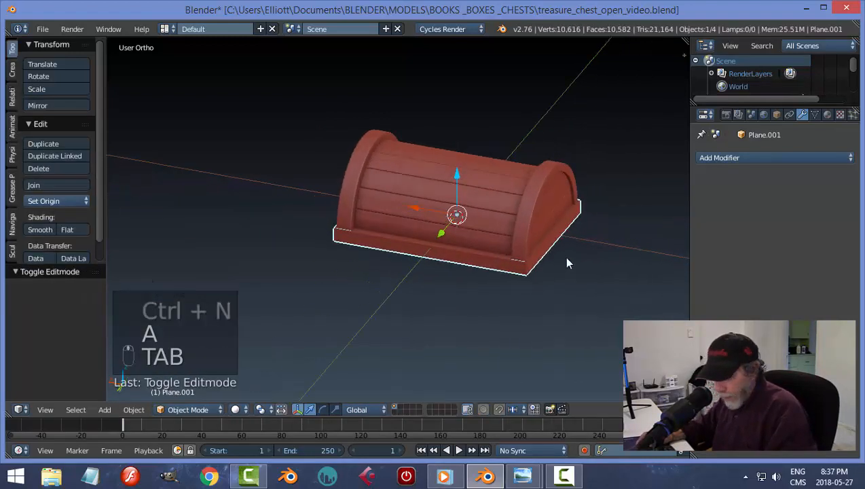
# Deselect the base frame and select the lid's planked body.
pyautogui.press('a')
pyautogui.press('a')
pyautogui.moveTo(566, 261); pyautogui.dragTo(401, 223, button='middle')
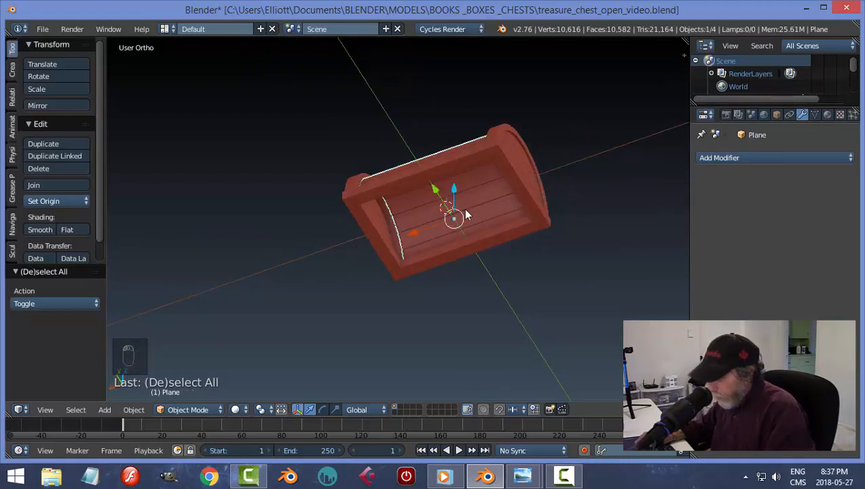
# Widen the lid's planked body along X so its ends reach into the end bands, and deselect everything.
pyautogui.press('h')
pyautogui.hotkey('ctrl', 'z')
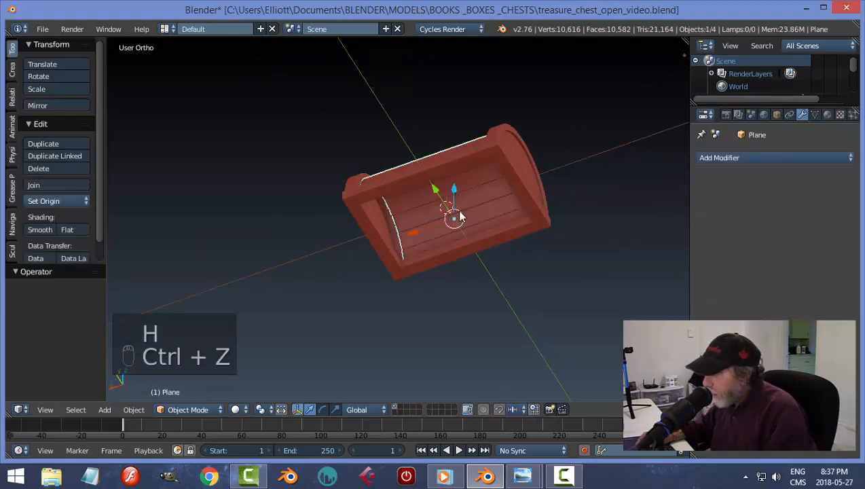
pyautogui.moveTo(464, 208); pyautogui.dragTo(440, 207, button='middle')
pyautogui.moveTo(556, 218); pyautogui.dragTo(530, 232, button='middle')
pyautogui.press('s')
pyautogui.press('x')
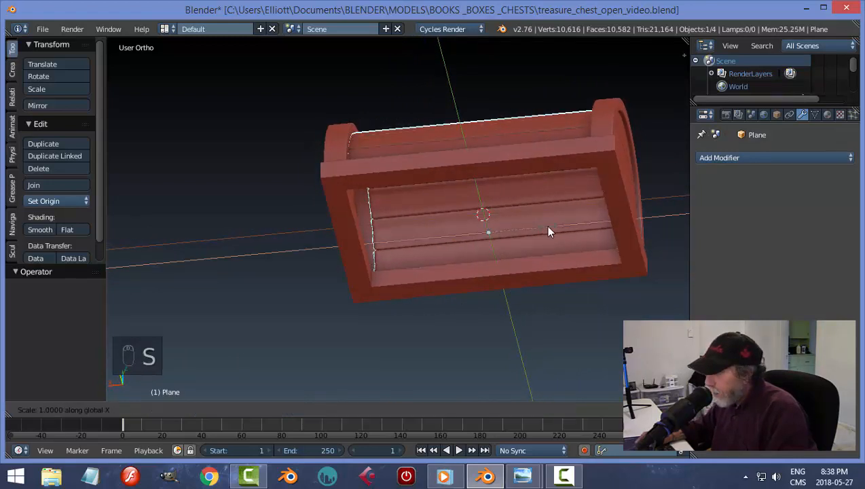
pyautogui.click(593, 264)
pyautogui.press('a')
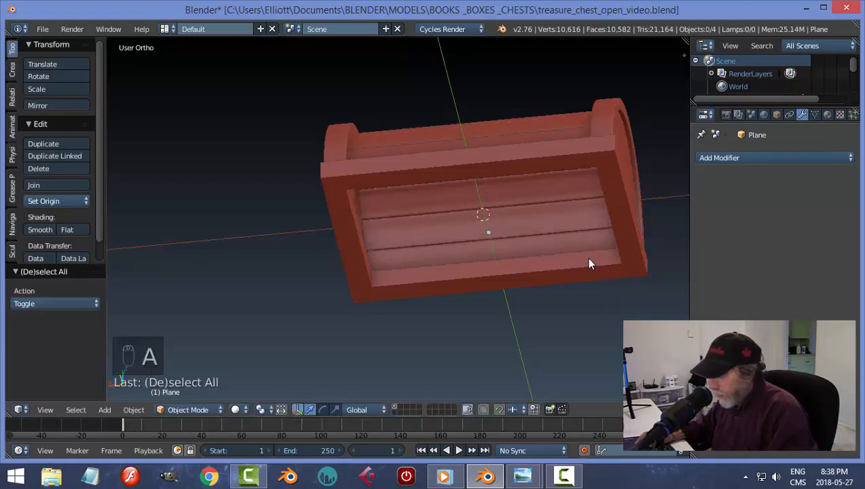
# Save the chest model over the existing file.
pyautogui.scroll(-2, 518, 227)
pyautogui.moveTo(518, 226); pyautogui.dragTo(544, 216, button='middle')
pyautogui.hotkey('ctrl', 's')
pyautogui.click(451, 220)
# Select the lid's base frame and apply its rotation and scale.
pyautogui.scroll(2, 480, 249)
pyautogui.rightClick(484, 203)
pyautogui.hotkey('ctrl', 'a')
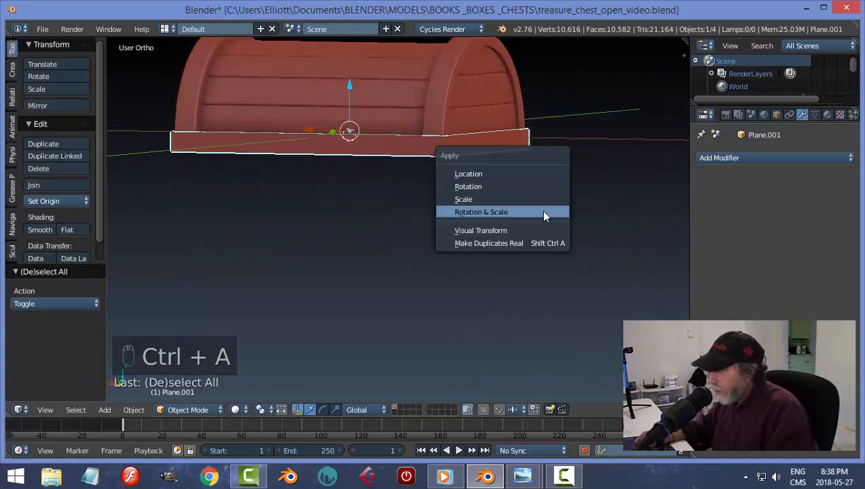
pyautogui.click(542, 214)
# Add a Bevel modifier to the base frame with 2 segments and a width of 0.0260.
pyautogui.scroll(1, 508, 210)
pyautogui.moveTo(505, 203); pyautogui.dragTo(501, 215, button='middle')
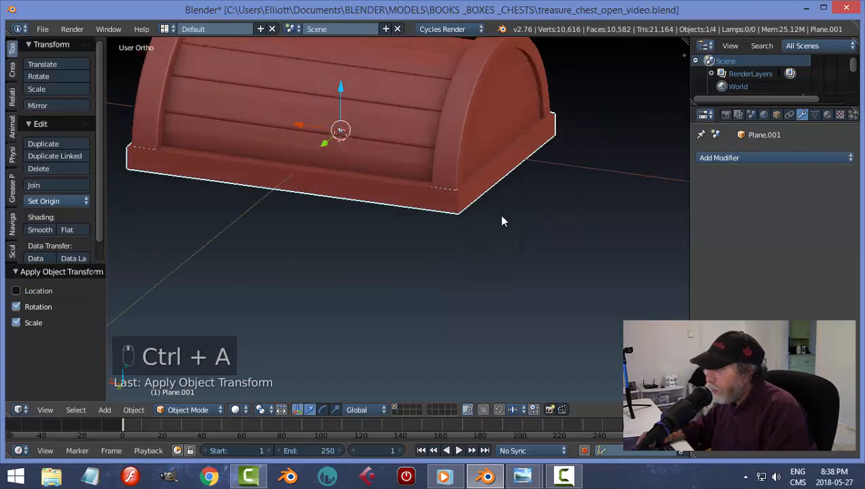
pyautogui.click(743, 156)
pyautogui.click(632, 201)
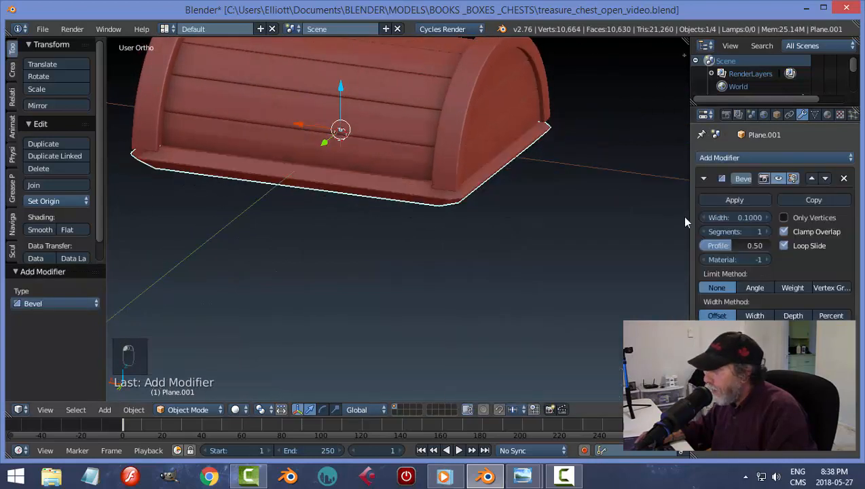
pyautogui.click(766, 232)
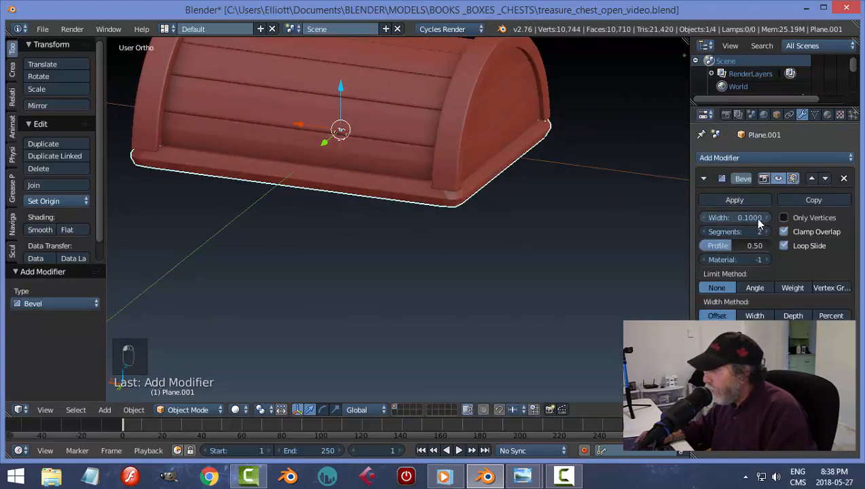
pyautogui.moveTo(759, 217); pyautogui.dragTo(725, 217)
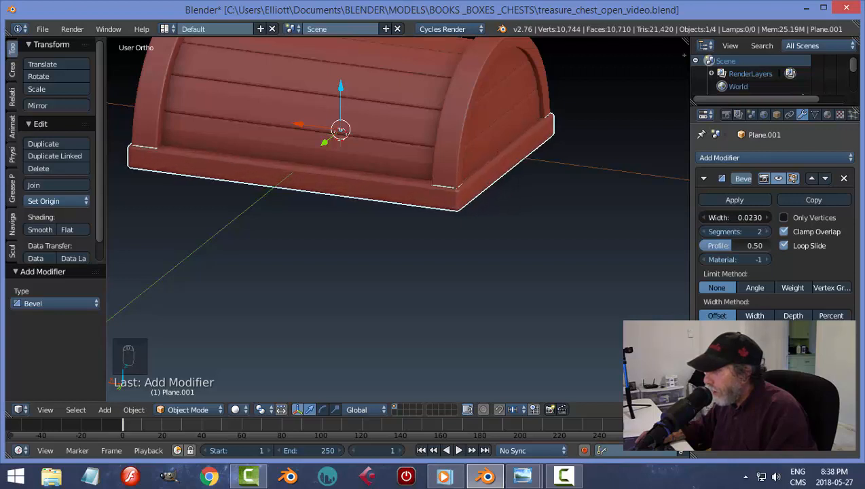
pyautogui.moveTo(726, 217); pyautogui.dragTo(734, 217)
# Deselect the beveled frame and save over the existing blend file.
pyautogui.press('a')
pyautogui.moveTo(551, 217); pyautogui.dragTo(479, 262, button='middle')
pyautogui.hotkey('ctrl', 's')
pyautogui.click(481, 210)
# Duplicate the lid's base frame and move the copy straight down along Z to sit just beneath the original.
pyautogui.press('KP_1')
pyautogui.scroll(3, 469, 232)
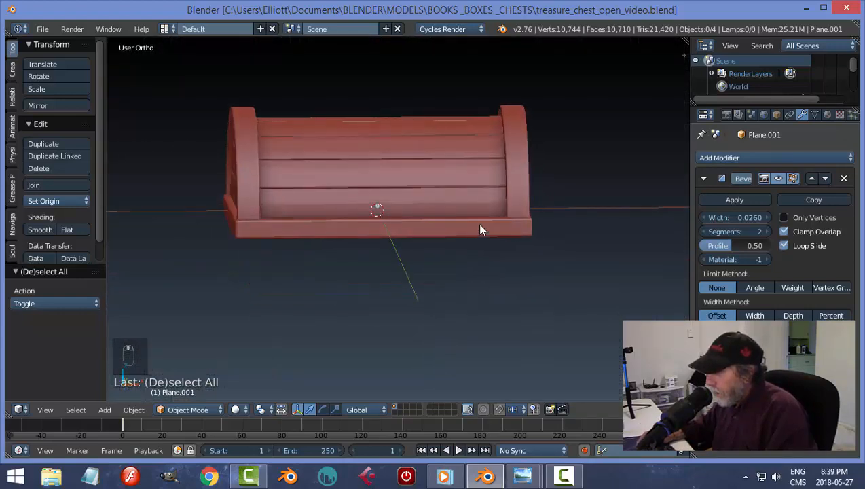
pyautogui.rightClick(481, 229)
pyautogui.hotkey('shift', 'd')
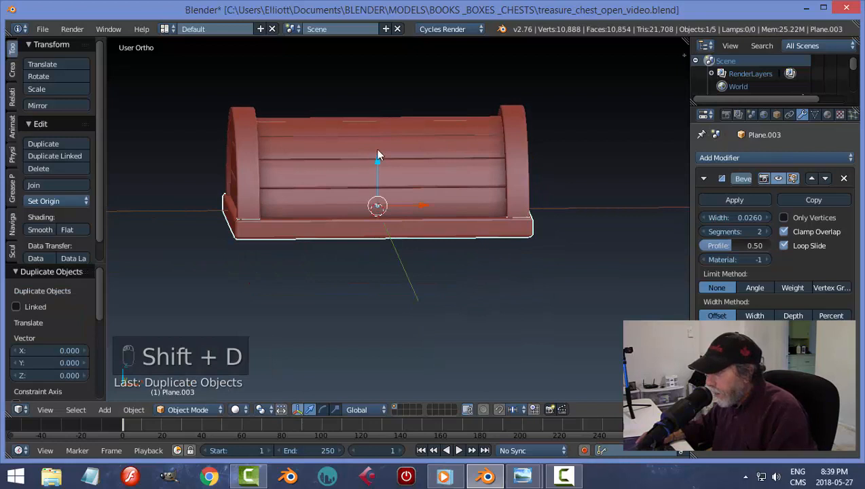
pyautogui.press('z')
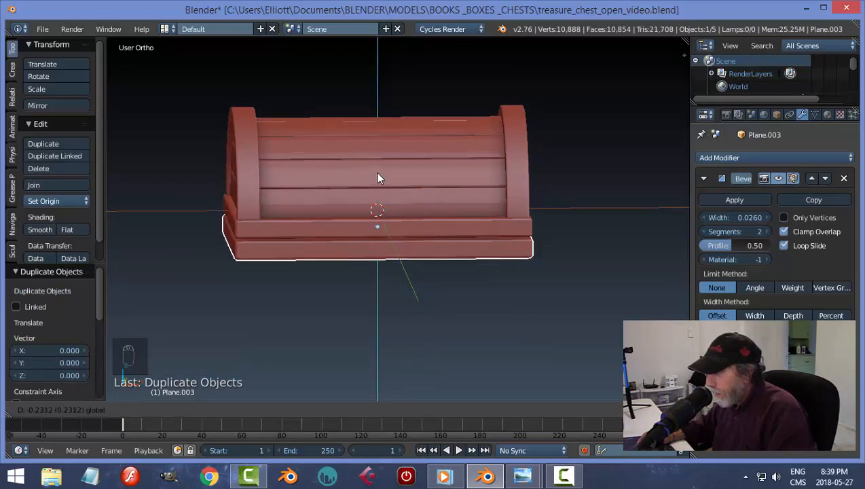
pyautogui.click(414, 231)
pyautogui.press('a')
pyautogui.moveTo(530, 314); pyautogui.dragTo(479, 327, button='middle')
pyautogui.scroll(2, 496, 316)
pyautogui.scroll(-2, 497, 312)
# Duplicate the lower frame and move the new copy down about 1.378 along Z for the chest's bottom.
pyautogui.rightClick(482, 252)
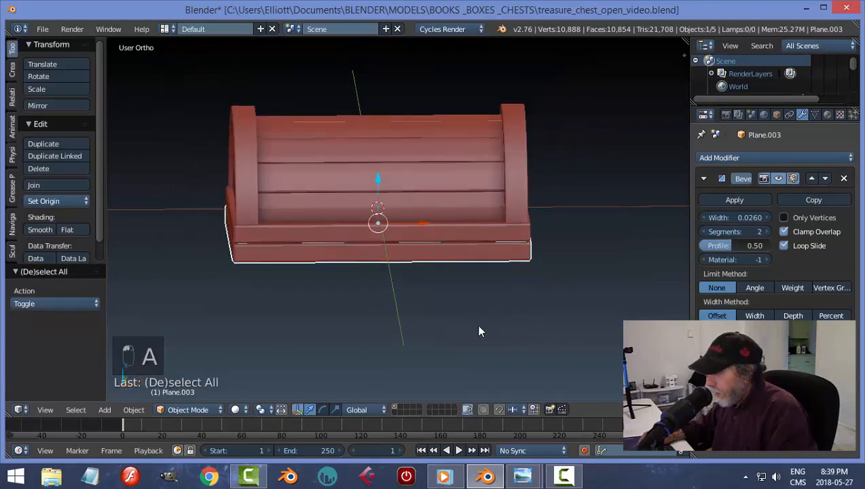
pyautogui.keyDown('shift'); pyautogui.moveTo(460, 295); pyautogui.dragTo(445, 248, button='middle'); pyautogui.keyUp('shift')
pyautogui.moveTo(444, 254); pyautogui.dragTo(455, 282, button='middle')
pyautogui.hotkey('shift', 'd')
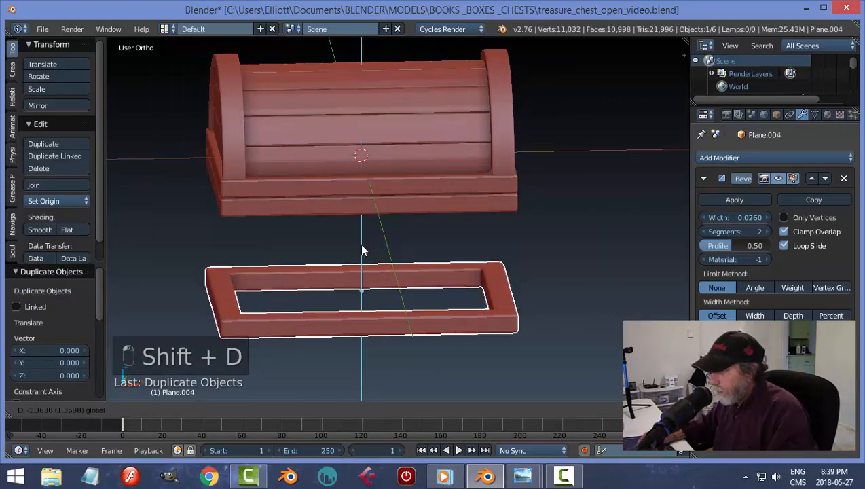
pyautogui.click(360, 246)
# Check the open-chest reference image in Windows Photo Viewer, return to Blender and hide the lowest frame copy.
pyautogui.moveTo(500, 301); pyautogui.dragTo(522, 217, button='middle')
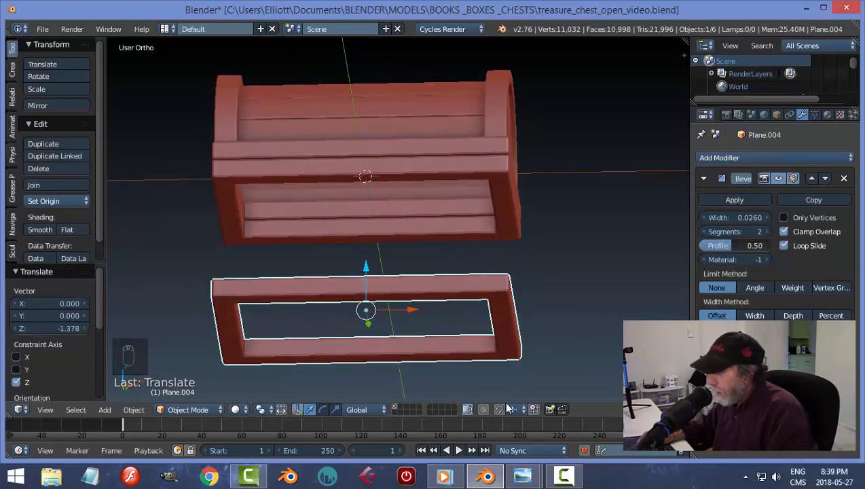
pyautogui.moveTo(523, 476)
pyautogui.click(479, 411)
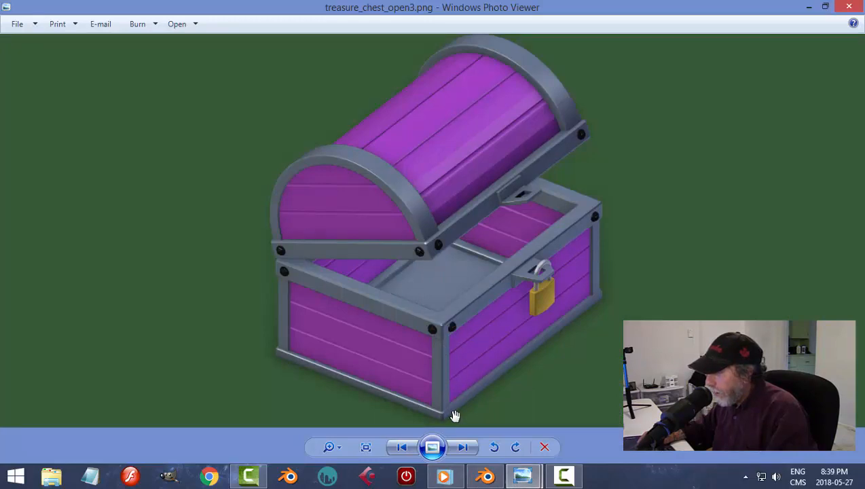
pyautogui.click(500, 479)
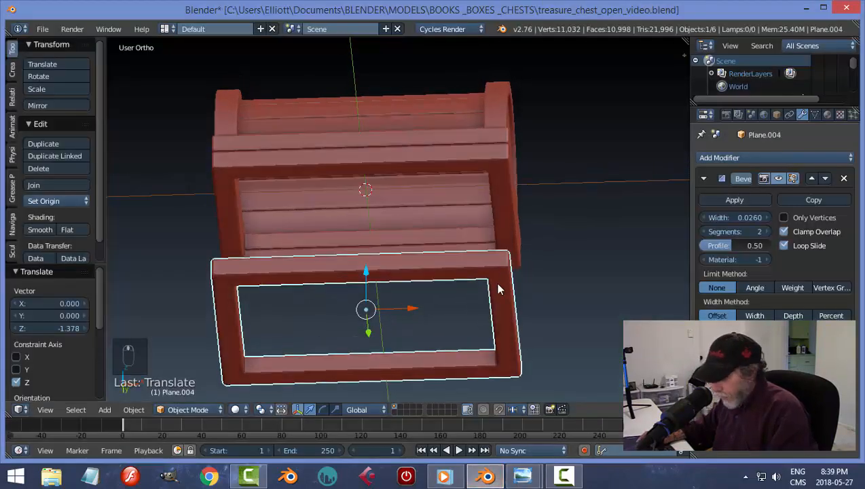
pyautogui.press('h')
# Open the chest's upper rim frame, directly beneath the lid frame, in Edit Mode with edge selection.
pyautogui.moveTo(522, 240); pyautogui.dragTo(492, 165, button='middle')
pyautogui.rightClick(491, 165)
pyautogui.press('Tab')
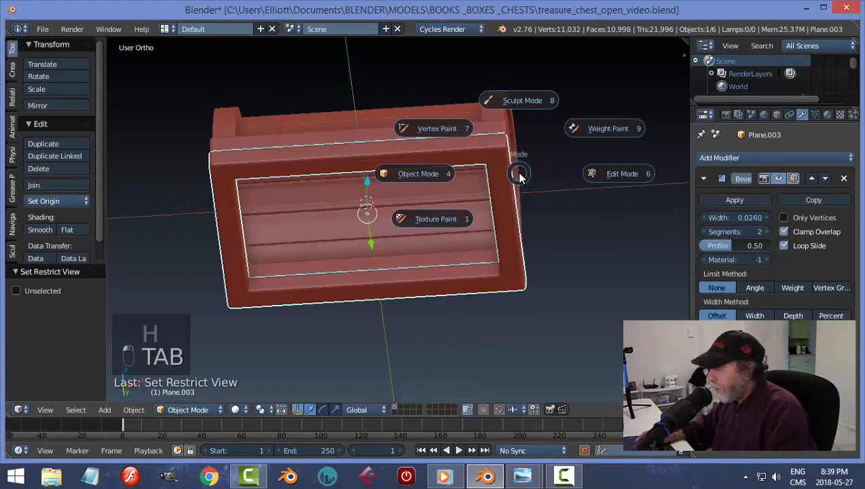
pyautogui.click(593, 172)
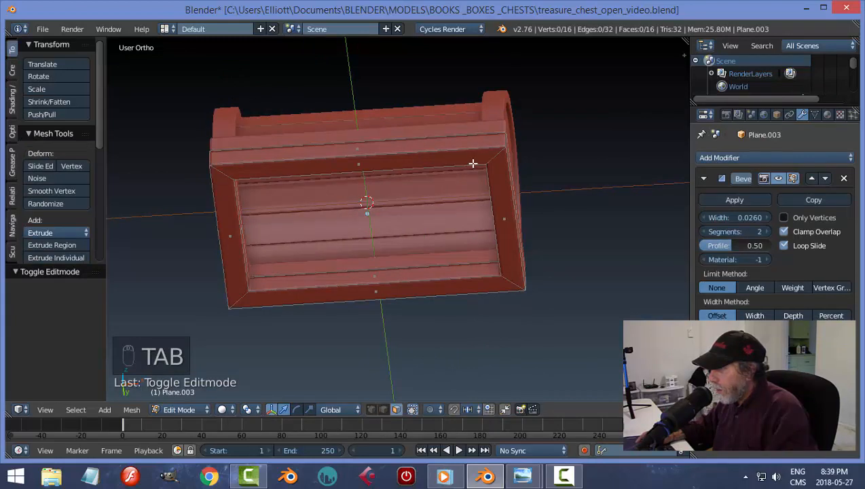
pyautogui.hotkey('ctrl', 'Tab')
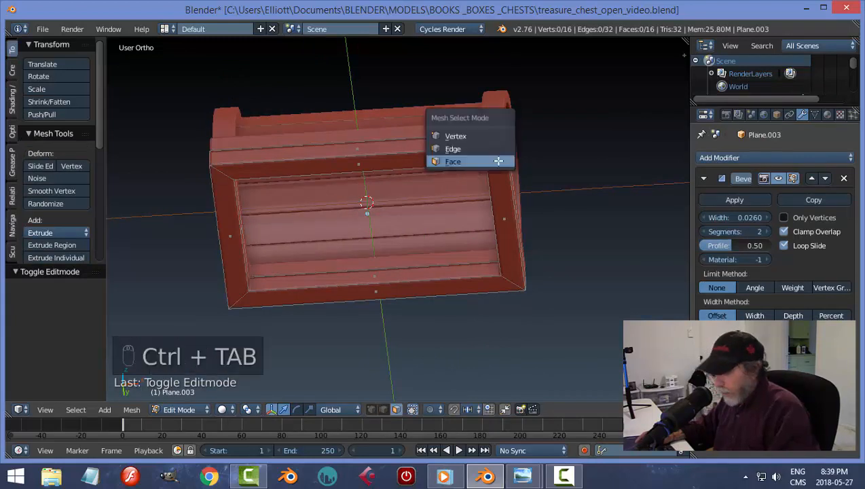
pyautogui.click(475, 150)
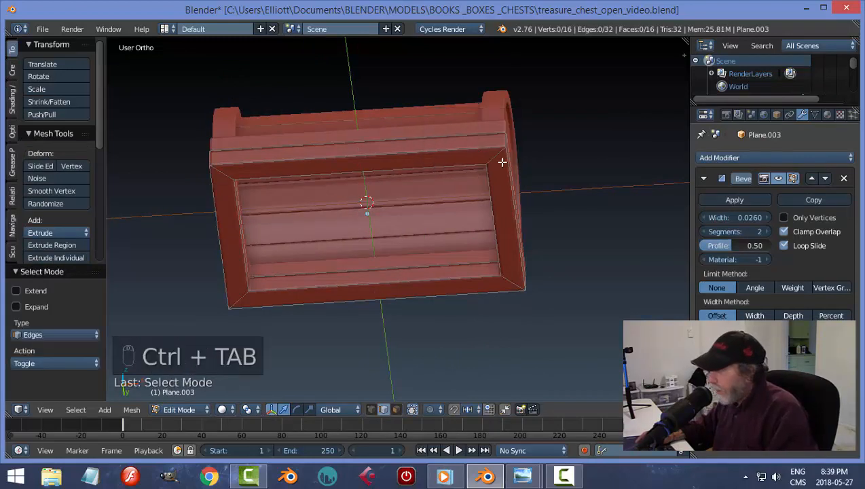
# Snap the 3D cursor to the diagonal edge at the frame's front corner underside, deselect and return to Object Mode.
pyautogui.moveTo(547, 176); pyautogui.dragTo(550, 252, button='middle')
pyautogui.hotkey('shift', 's')
pyautogui.click(541, 218)
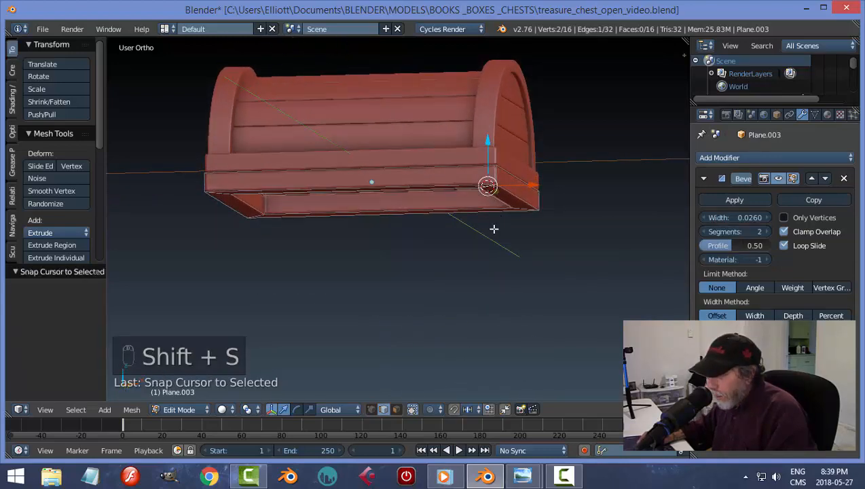
pyautogui.moveTo(502, 226); pyautogui.dragTo(514, 258, button='middle')
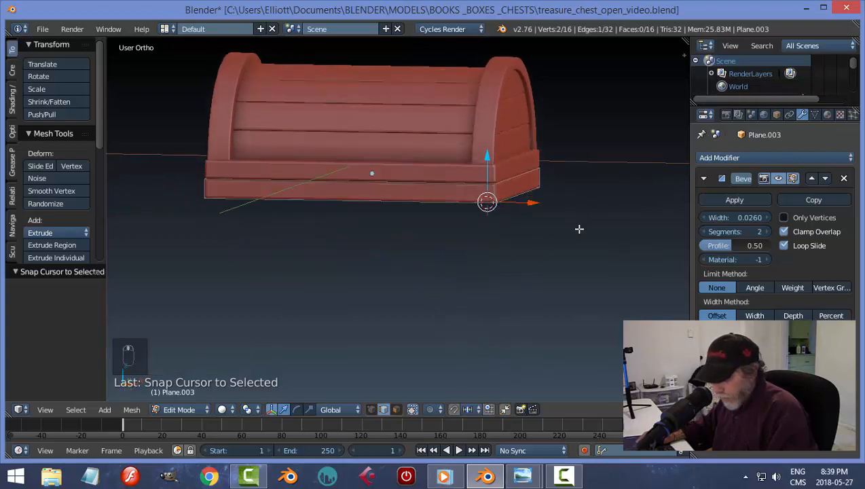
pyautogui.moveTo(579, 203); pyautogui.dragTo(579, 183, button='middle')
pyautogui.press('a')
pyautogui.press('Tab')
pyautogui.click(499, 183)
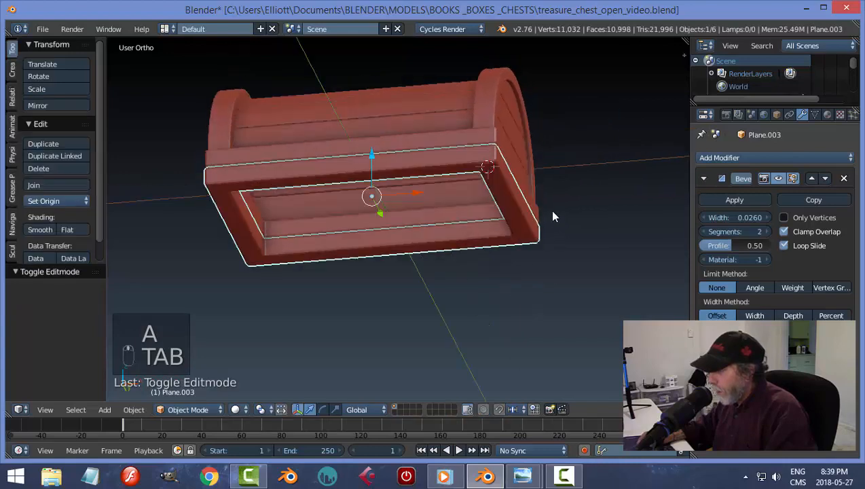
# Add a cube at the 3D cursor and scale it down to about 0.103.
pyautogui.moveTo(553, 212); pyautogui.dragTo(534, 239, button='middle')
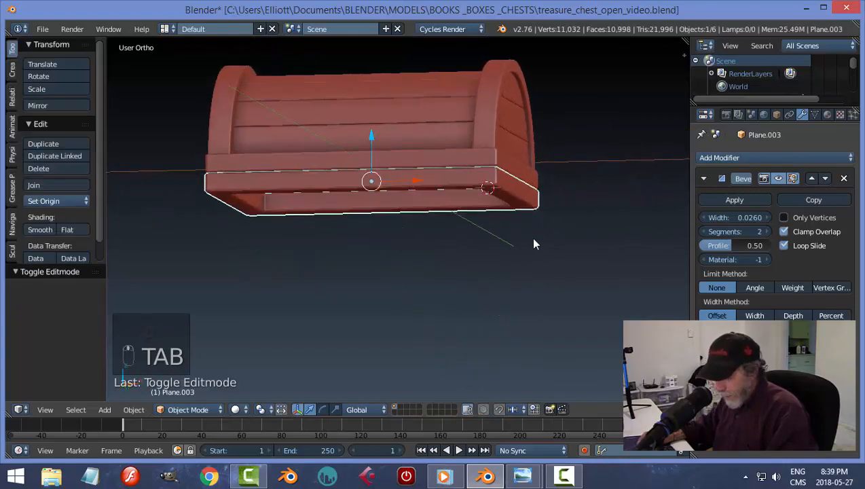
pyautogui.hotkey('shift', 'a')
pyautogui.moveTo(536, 238)
pyautogui.click(579, 249)
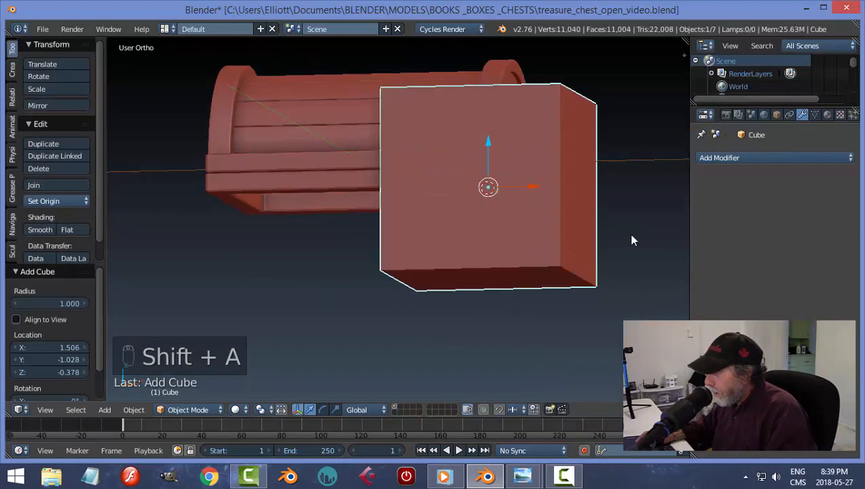
pyautogui.press('s')
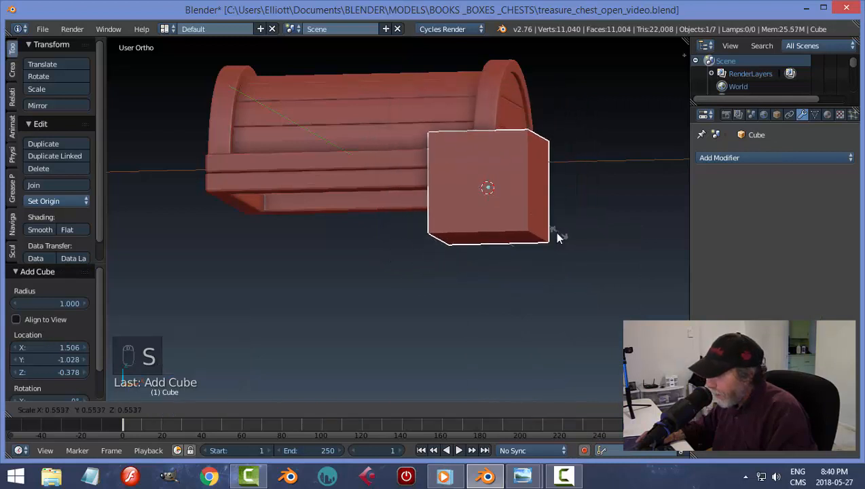
pyautogui.click(494, 200)
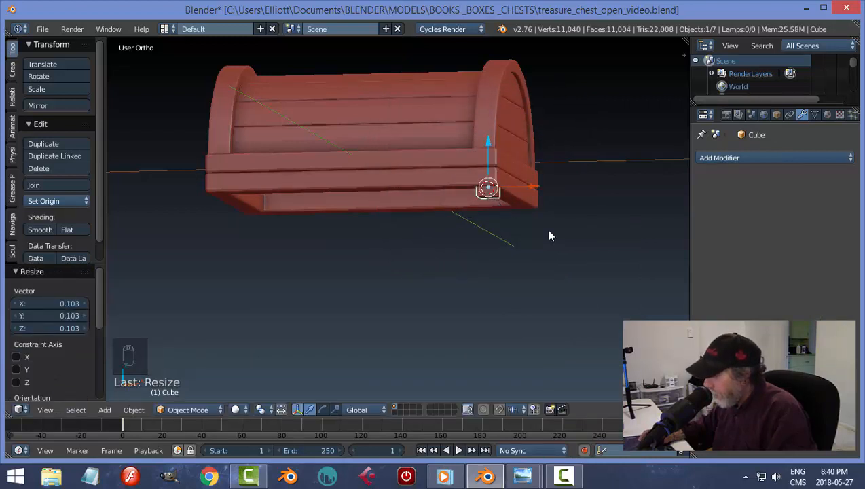
# Scale the corner cube to about 0.957 and move it down about 0.091 along Z.
pyautogui.scroll(3, 546, 228)
pyautogui.moveTo(563, 220); pyautogui.dragTo(546, 243, button='middle')
pyautogui.press('s')
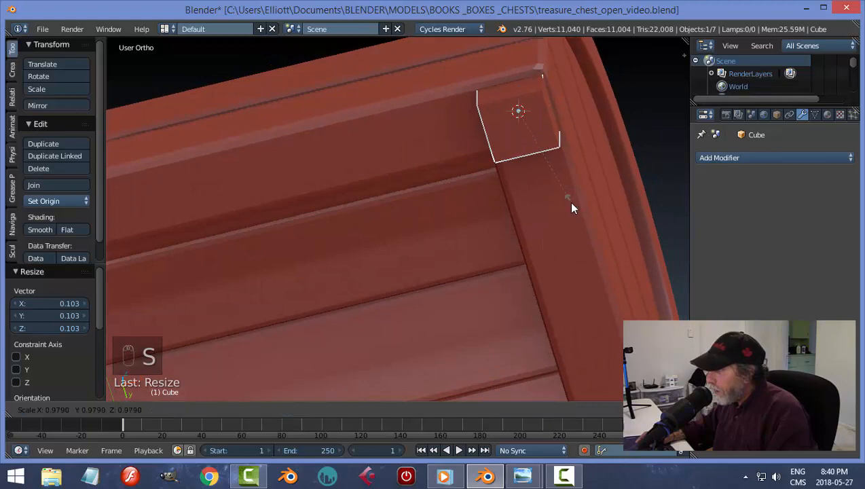
pyautogui.click(577, 193)
pyautogui.moveTo(577, 193); pyautogui.dragTo(555, 204, button='middle')
pyautogui.moveTo(511, 143); pyautogui.dragTo(505, 201, button='middle')
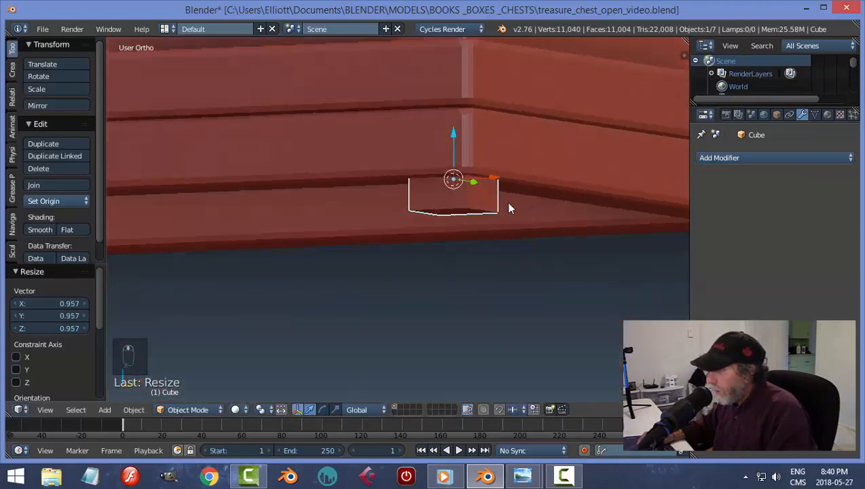
pyautogui.press('g')
pyautogui.press('z')
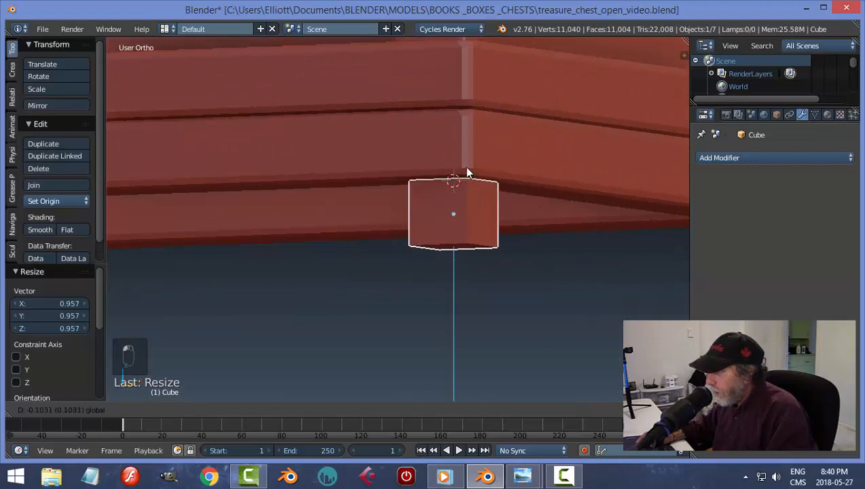
pyautogui.click(487, 202)
# Extrude the cube's bottom face down about 0.97 into a corner post and return to Object Mode.
pyautogui.moveTo(486, 202); pyautogui.dragTo(531, 247, button='middle')
pyautogui.press('Tab')
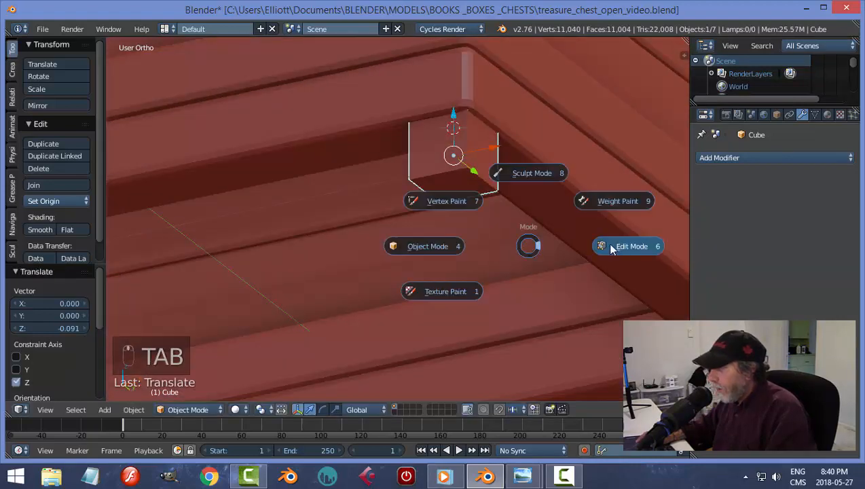
pyautogui.click(609, 246)
pyautogui.hotkey('ctrl', 'Tab')
pyautogui.click(469, 209)
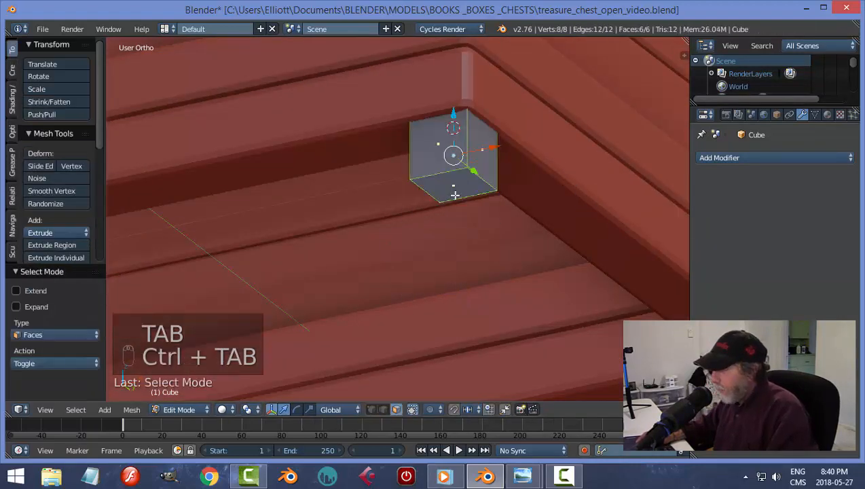
pyautogui.rightClick(500, 221)
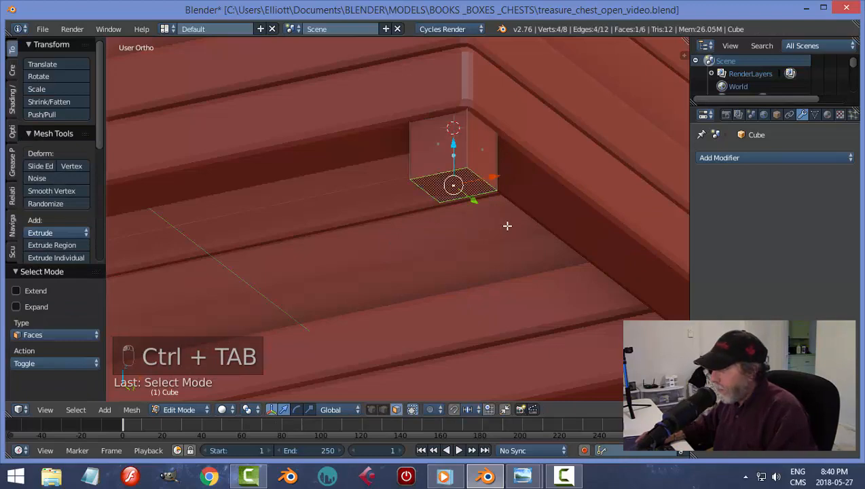
pyautogui.scroll(-4, 509, 241)
pyautogui.moveTo(515, 247); pyautogui.dragTo(450, 239, button='middle')
pyautogui.press('e')
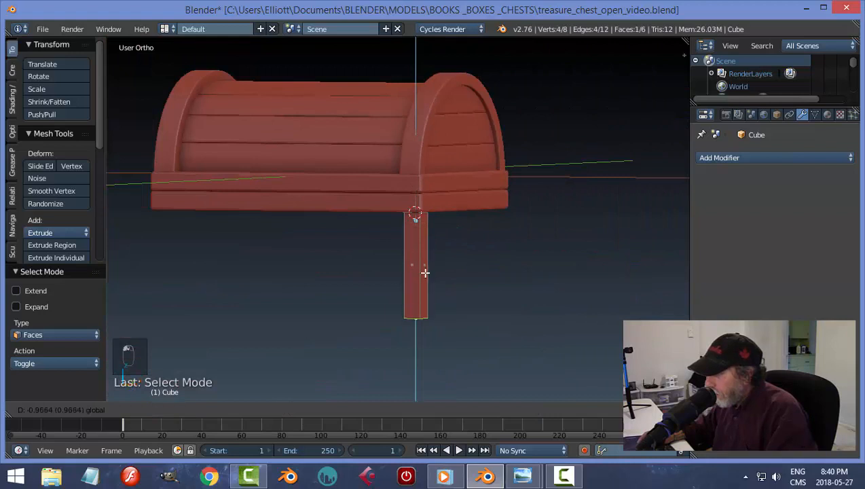
pyautogui.click(434, 271)
pyautogui.press('a')
pyautogui.press('Tab')
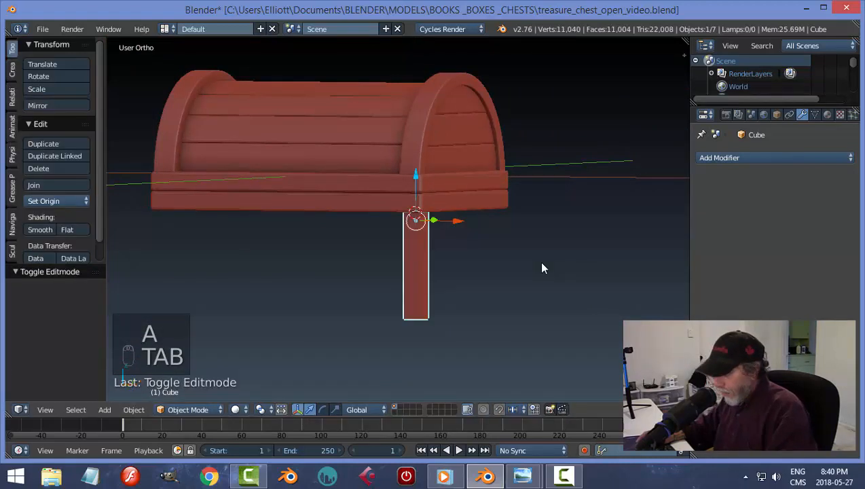
# Unhide all hidden objects, clear the selection and select the corner post.
pyautogui.hotkey('alt', 'h')
pyautogui.press('a')
pyautogui.moveTo(542, 263); pyautogui.dragTo(494, 269, button='middle')
pyautogui.rightClick(410, 274)
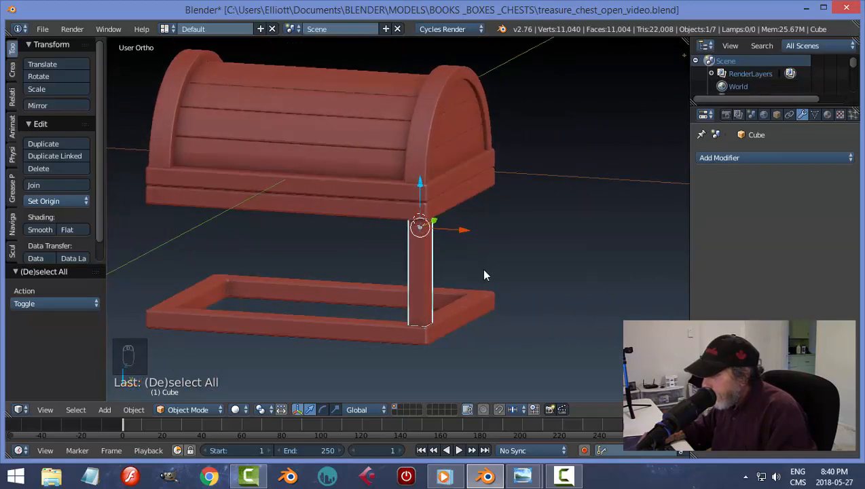
# Move the bottom frame up slightly along Z against the corner post's lower end, deselect and save over the existing file.
pyautogui.rightClick(410, 309)
pyautogui.moveTo(323, 259); pyautogui.dragTo(320, 253)
pyautogui.press('a')
pyautogui.scroll(-2, 502, 296)
pyautogui.moveTo(504, 302); pyautogui.dragTo(411, 262, button='middle')
pyautogui.moveTo(416, 231); pyautogui.dragTo(454, 258, button='middle')
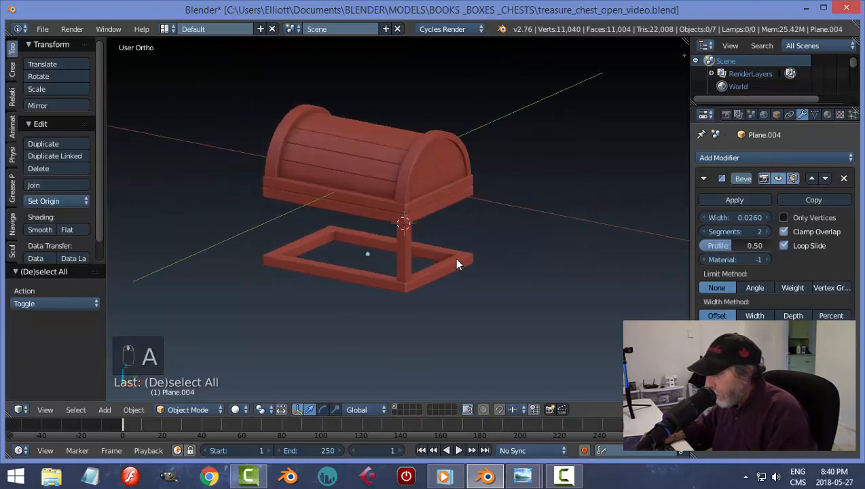
pyautogui.hotkey('ctrl', 's')
pyautogui.click(500, 260)
# Apply the rotation and scale of the corner post.
pyautogui.scroll(2, 421, 269)
pyautogui.rightClick(402, 256)
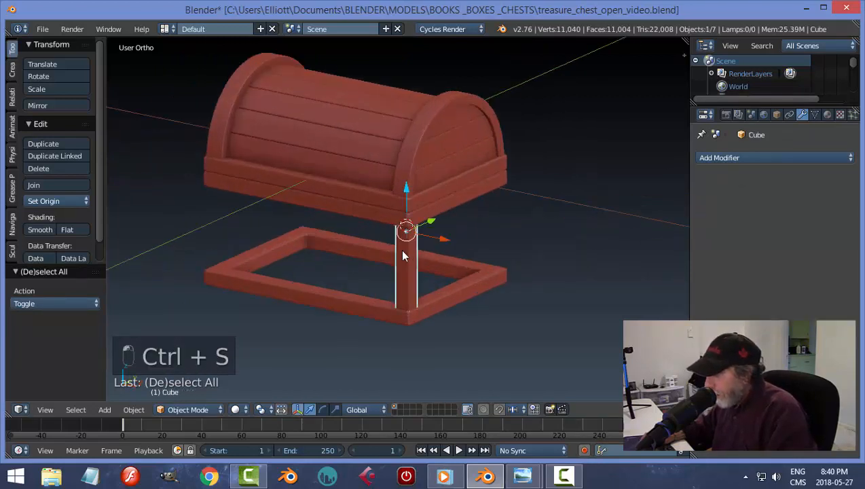
pyautogui.hotkey('ctrl', 'a')
pyautogui.click(496, 263)
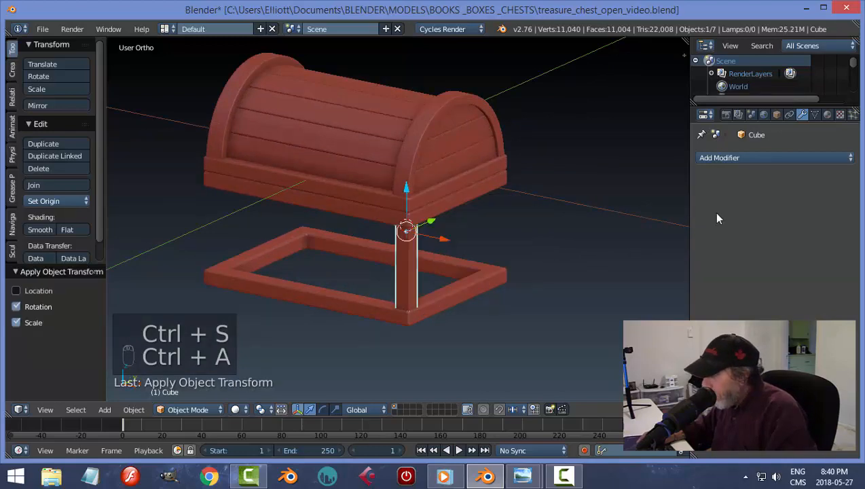
# Add a Bevel modifier to the corner post with 2 segments and a width of 0.0170.
pyautogui.click(727, 159)
pyautogui.click(615, 190)
pyautogui.scroll(3, 638, 266)
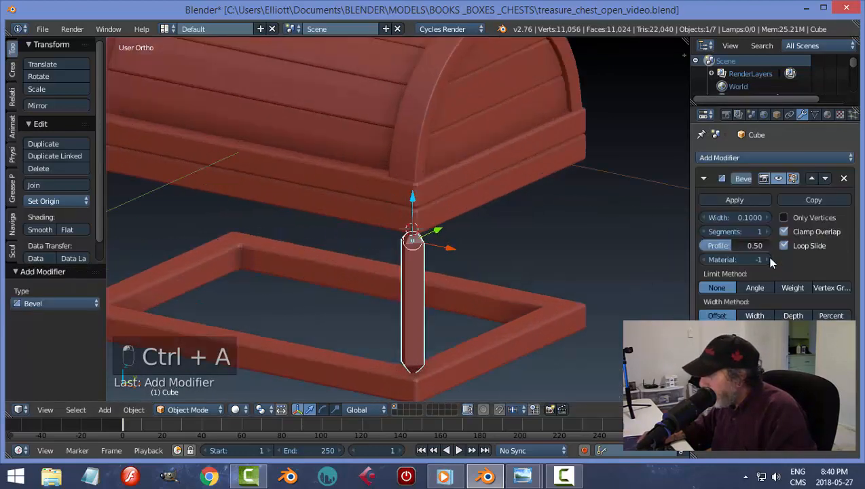
pyautogui.click(766, 231)
pyautogui.moveTo(753, 218); pyautogui.dragTo(723, 217)
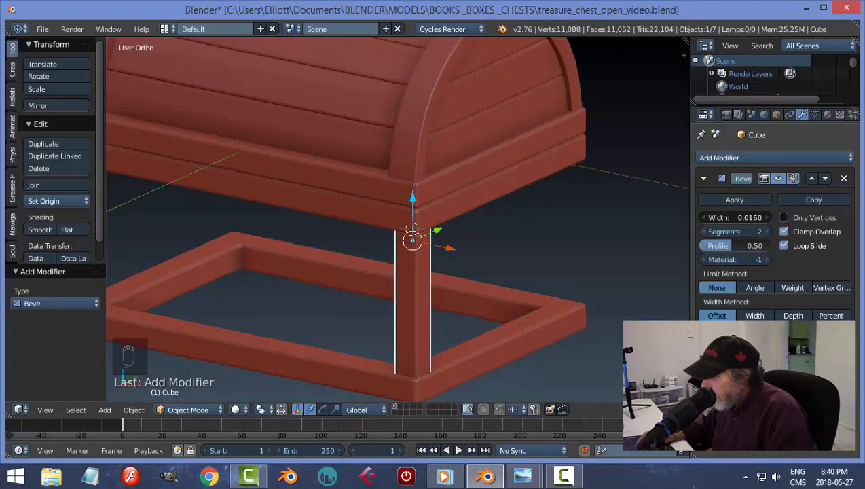
pyautogui.press('a')
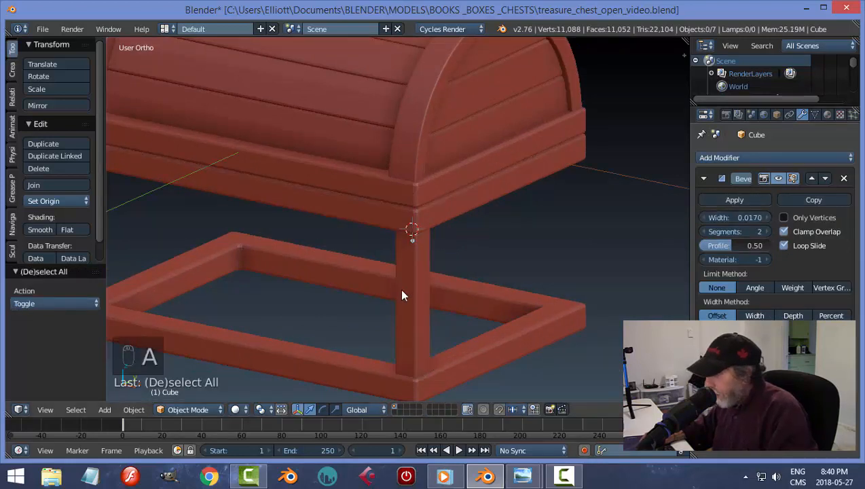
pyautogui.press('a')
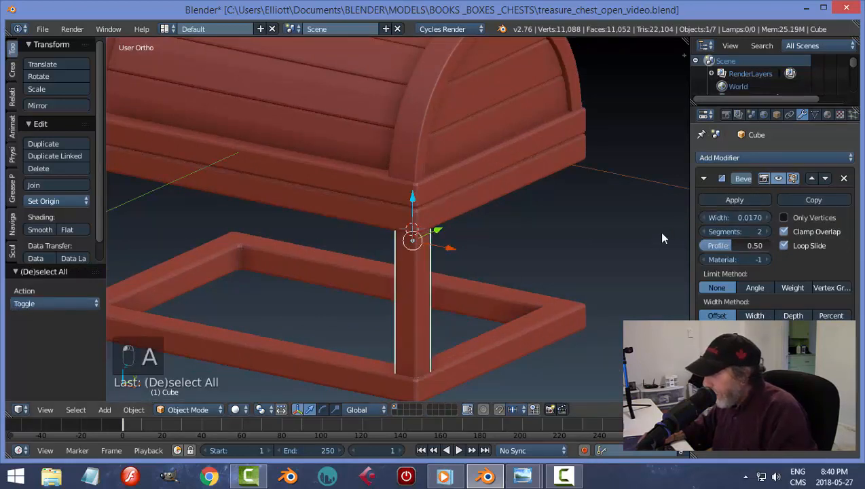
# Apply the corner post's Bevel modifier and save over the existing file.
pyautogui.click(725, 201)
pyautogui.scroll(-3, 482, 320)
pyautogui.moveTo(497, 333); pyautogui.dragTo(467, 309, button='middle')
pyautogui.hotkey('ctrl', 's')
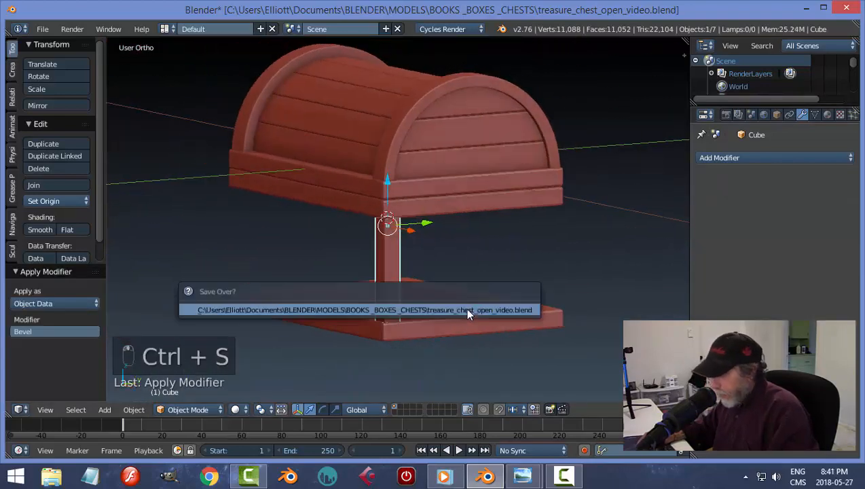
pyautogui.click(467, 309)
# Snap the 3D cursor to the origin of the frame directly above the post and collapse that frame's Bevel modifier settings.
pyautogui.rightClick(471, 207)
pyautogui.moveTo(512, 267); pyautogui.dragTo(550, 243, button='middle')
pyautogui.hotkey('shift', 's')
pyautogui.click(551, 240)
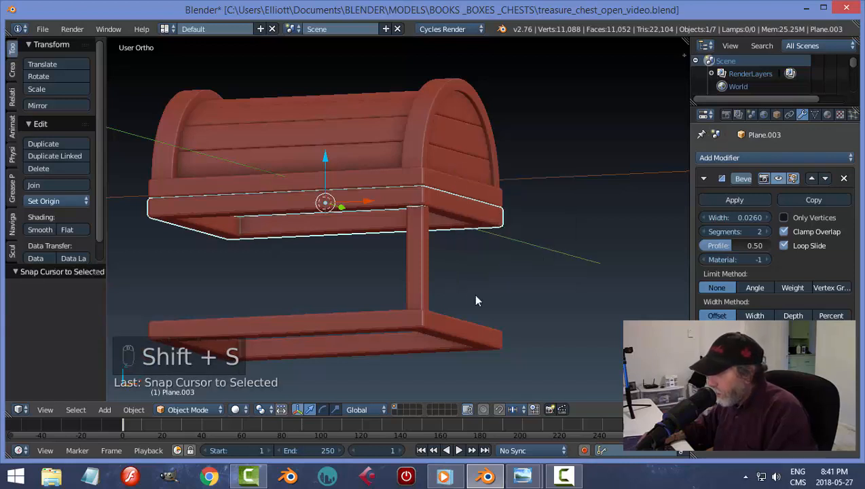
pyautogui.moveTo(474, 293); pyautogui.dragTo(444, 294, button='middle')
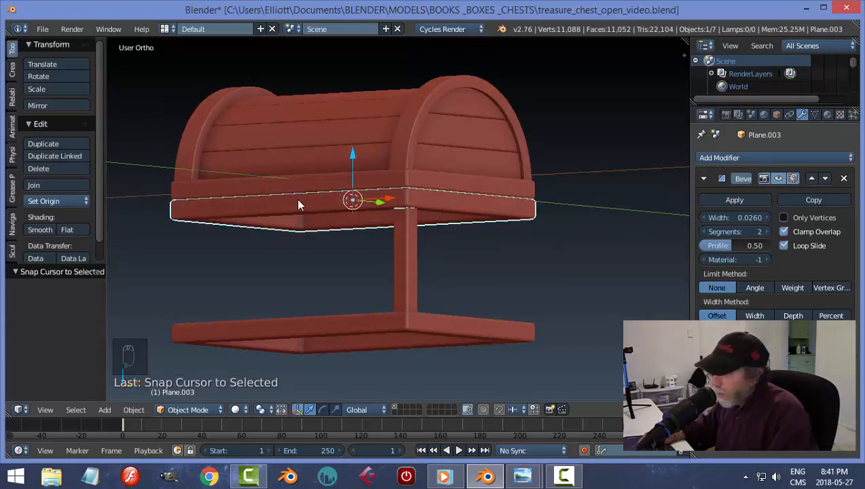
pyautogui.moveTo(299, 204); pyautogui.dragTo(454, 290, button='middle')
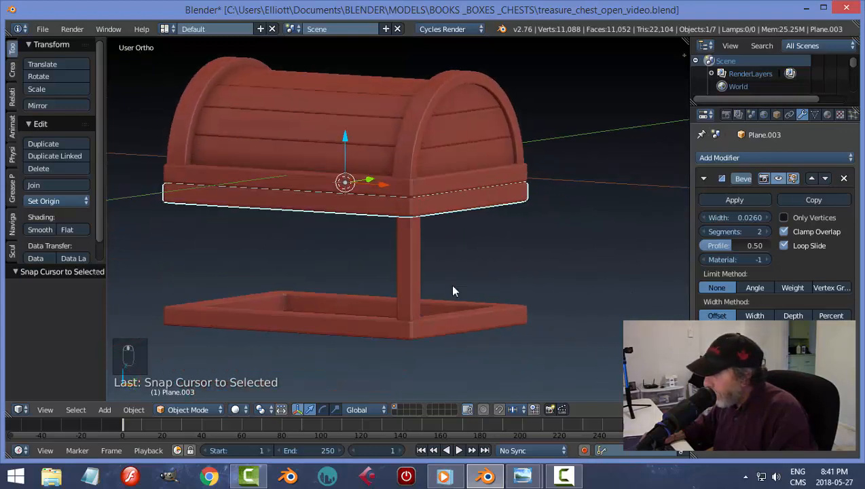
pyautogui.click(702, 178)
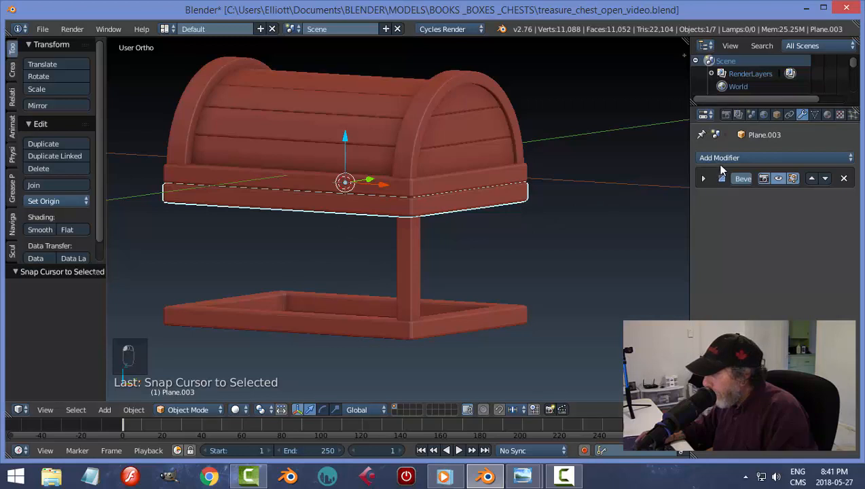
# Select the corner post and open its choice of modifiers to add.
pyautogui.moveTo(423, 290); pyautogui.dragTo(411, 307, button='middle')
pyautogui.rightClick(401, 257)
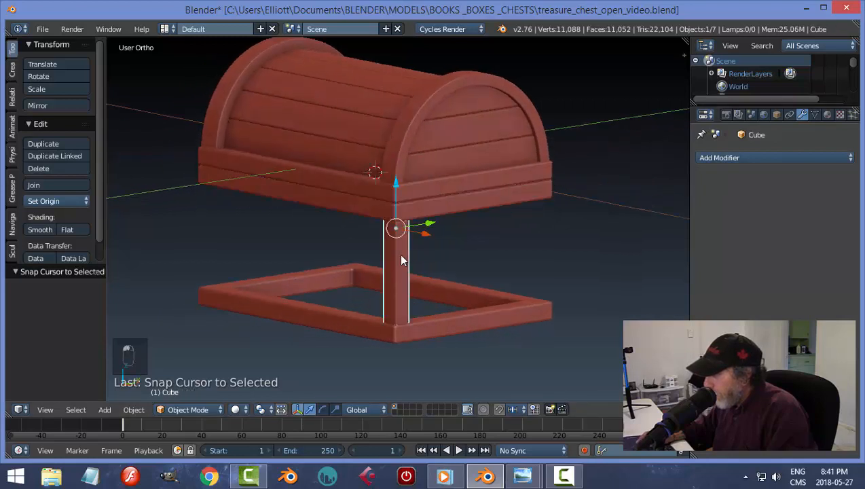
pyautogui.click(710, 158)
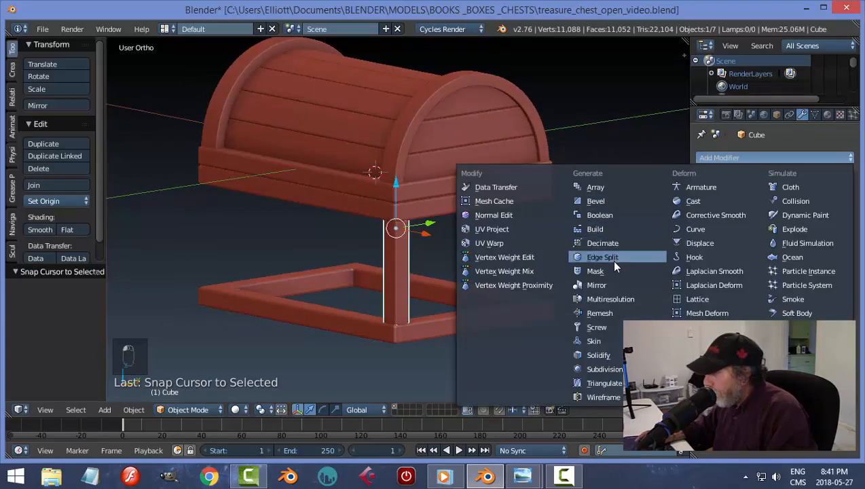
# Mirror the corner post on the X and Y axes around Plane.003 with a Mirror modifier and apply it.
pyautogui.click(611, 286)
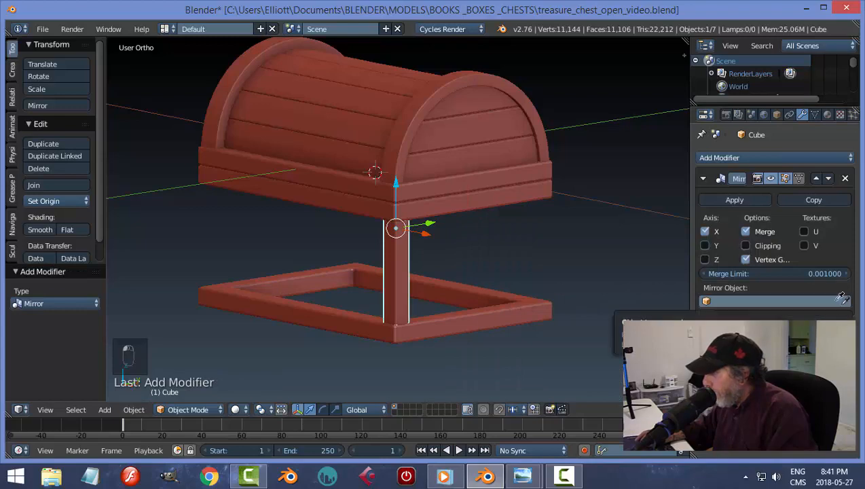
pyautogui.click(442, 175)
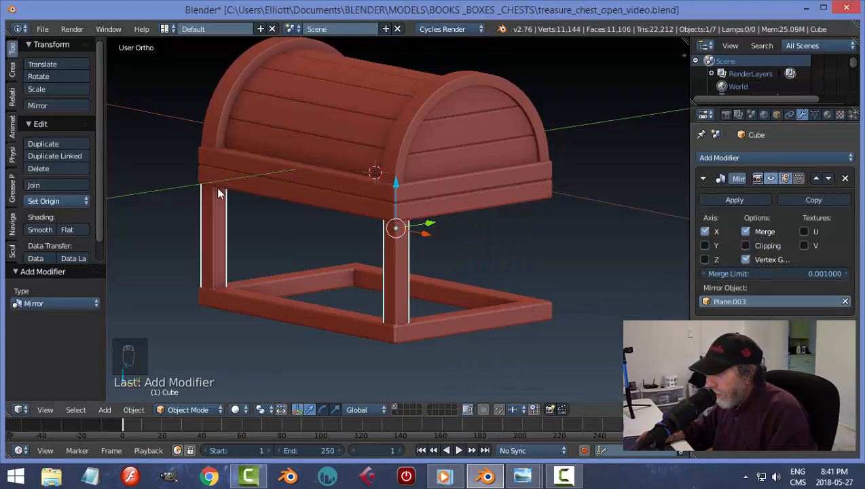
pyautogui.click(704, 245)
pyautogui.moveTo(556, 296); pyautogui.dragTo(536, 313, button='middle')
pyautogui.click(717, 199)
pyautogui.press('a')
# Save the blend file, overwriting the existing version.
pyautogui.moveTo(464, 319); pyautogui.dragTo(448, 225, button='middle')
pyautogui.hotkey('ctrl', 's')
pyautogui.click(506, 296)
# Select the lid's arched plank end panels, then hide and unhide them to check which parts they include.
pyautogui.rightClick(439, 187)
pyautogui.moveTo(463, 268); pyautogui.dragTo(482, 258, button='middle')
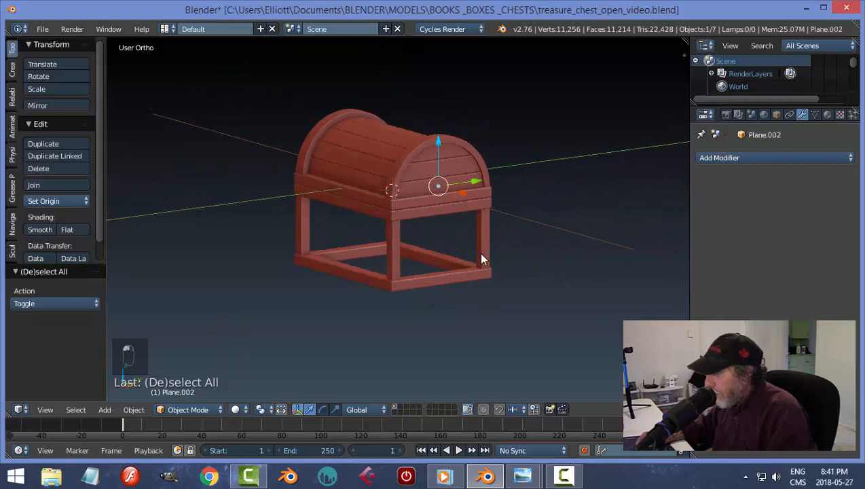
pyautogui.press('h')
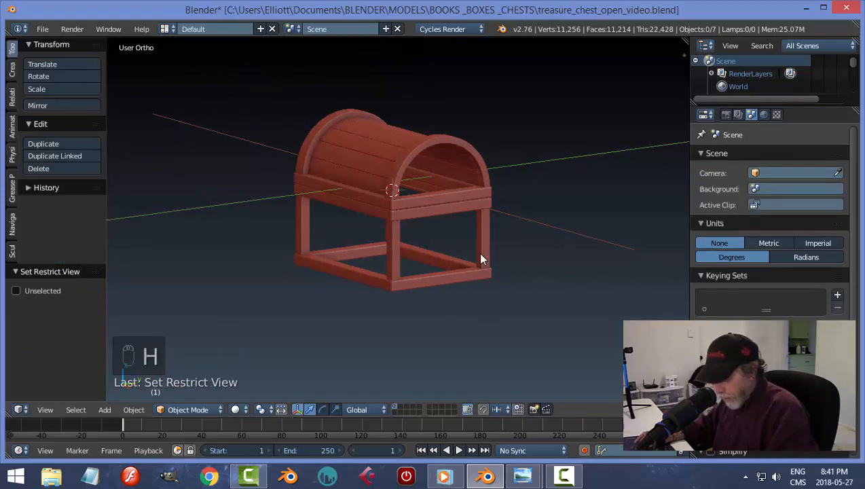
pyautogui.hotkey('alt', 'h')
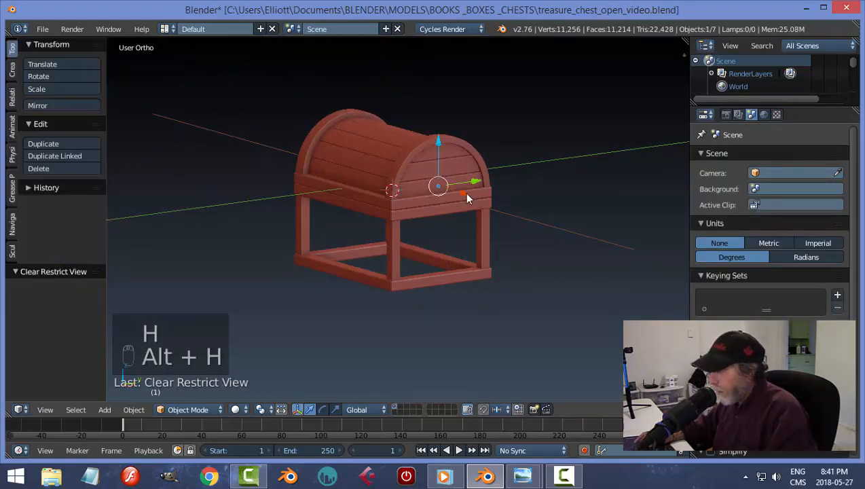
# Duplicate the lid's plank end panels and move the copy down 1.506 along Z between the corner posts.
pyautogui.moveTo(464, 192); pyautogui.dragTo(449, 267, button='middle')
pyautogui.hotkey('shift', 'd')
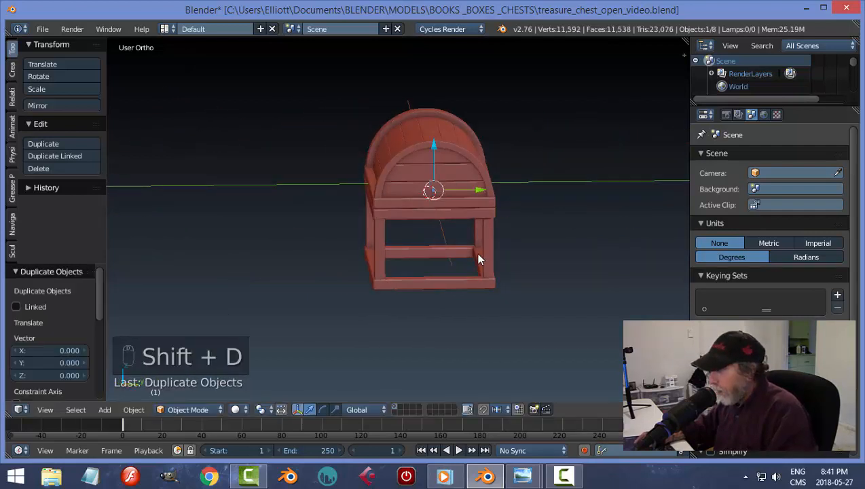
pyautogui.moveTo(435, 150); pyautogui.dragTo(434, 226)
pyautogui.moveTo(408, 272); pyautogui.dragTo(414, 295, button='middle')
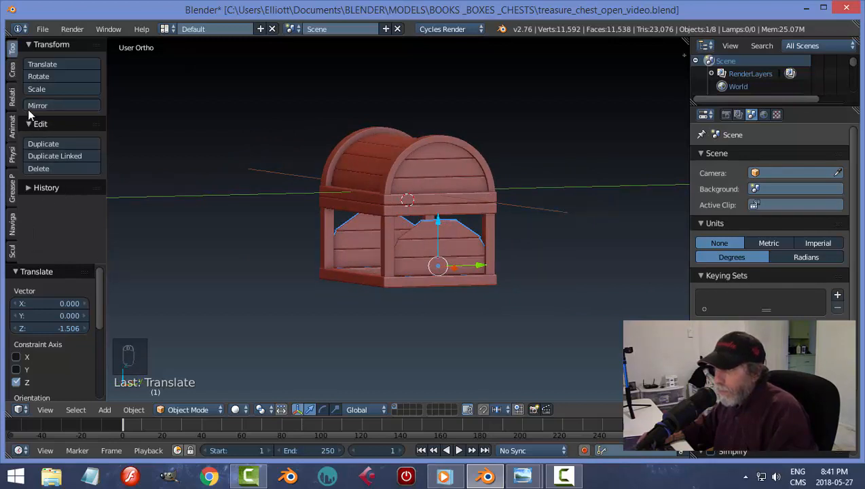
# Set the origin of the duplicated lower end panels to their geometry.
pyautogui.click(30, 47)
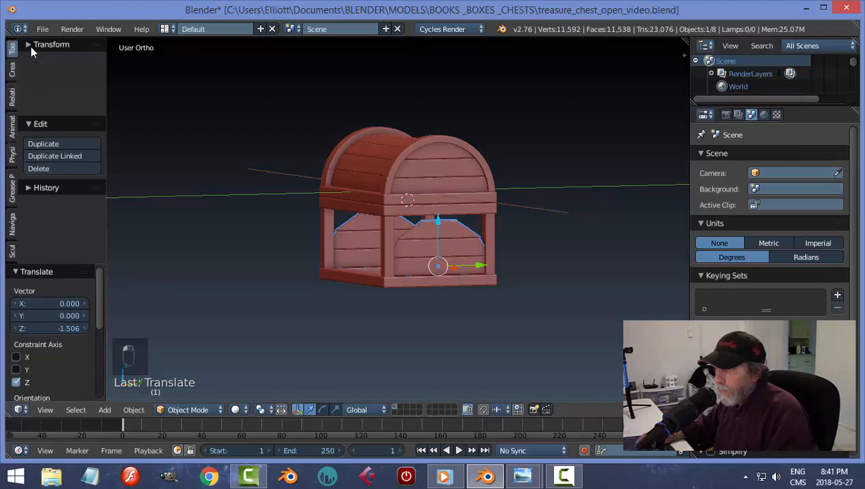
pyautogui.click(31, 46)
pyautogui.scroll(3, 204, 229)
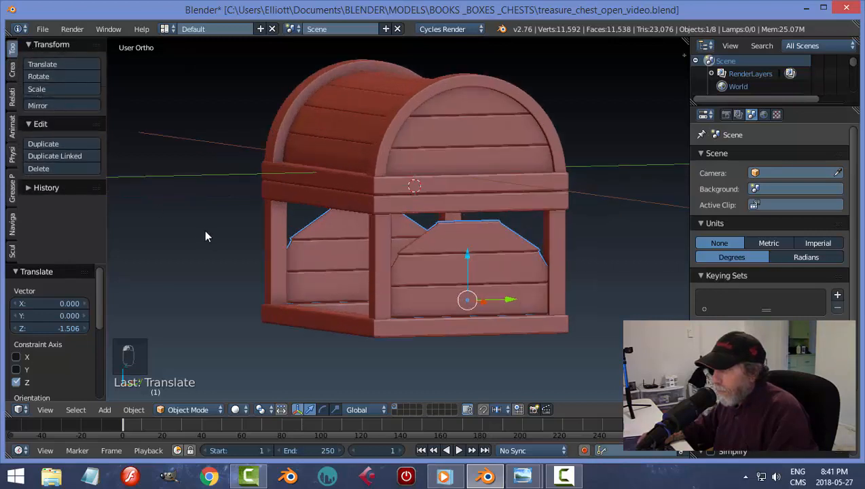
pyautogui.rightClick(510, 264)
pyautogui.click(43, 201)
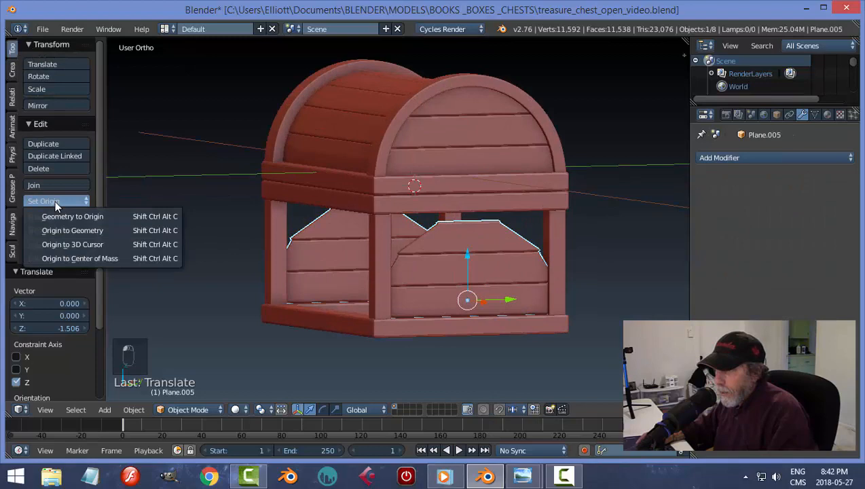
pyautogui.click(77, 234)
# Move the lower end panels down 0.035 along Z towards the base frame.
pyautogui.moveTo(380, 285); pyautogui.dragTo(453, 226, button='middle')
pyautogui.moveTo(460, 212); pyautogui.dragTo(459, 215)
pyautogui.moveTo(486, 313)
pyautogui.mouseDown(button='middle')
pyautogui.moveTo(487, 293)
pyautogui.moveTo(490, 311)
pyautogui.mouseUp(button='middle')
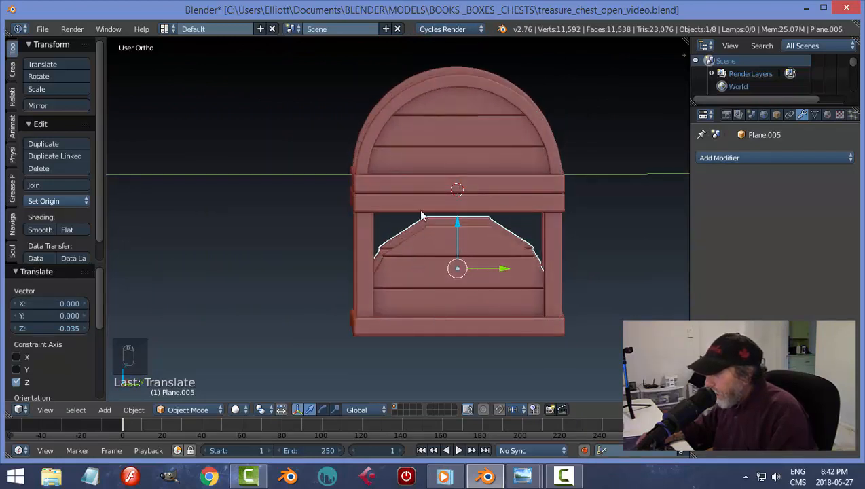
# Raise the lower end panels 0.188 along Z and the base frame 0.195 along Z.
pyautogui.rightClick(440, 331)
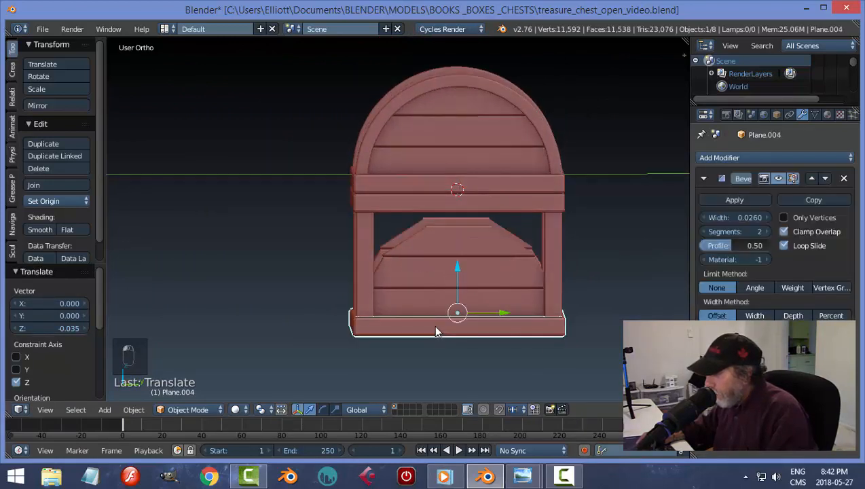
pyautogui.rightClick(480, 254)
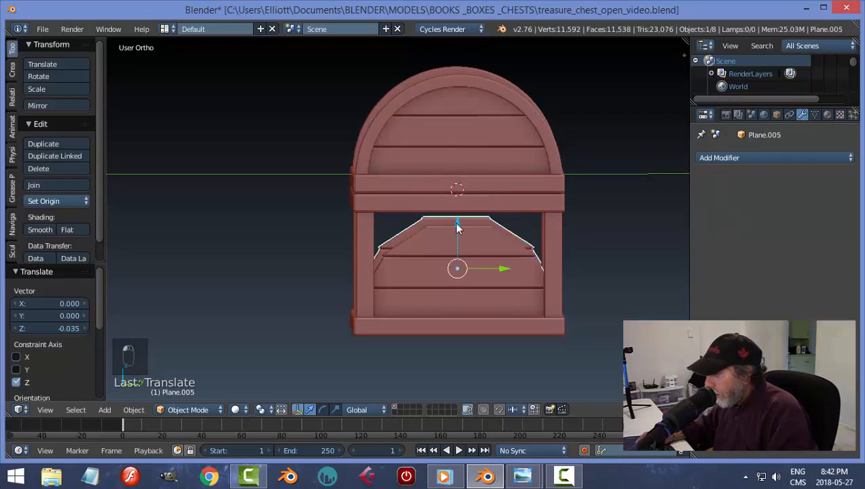
pyautogui.moveTo(457, 228); pyautogui.dragTo(455, 205)
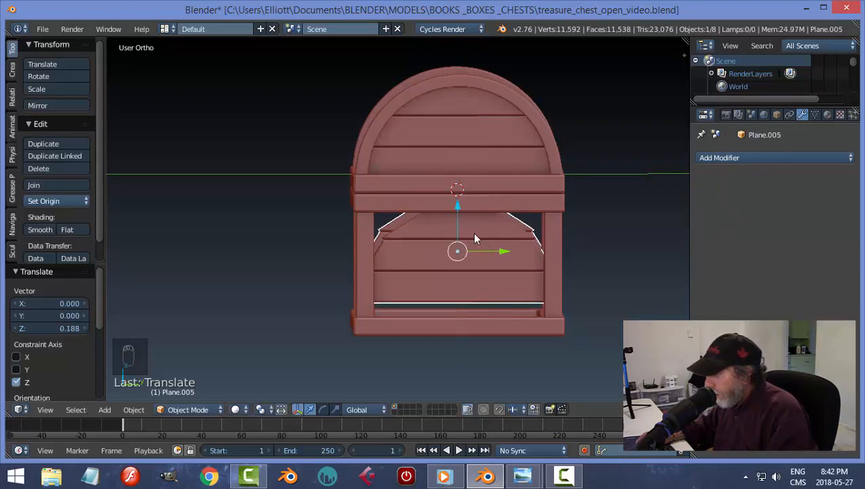
pyautogui.rightClick(475, 325)
pyautogui.moveTo(460, 273); pyautogui.dragTo(467, 256)
# Scale the corner posts to 0.916 along Z, move them up 0.063, and deselect everything.
pyautogui.moveTo(421, 346); pyautogui.dragTo(403, 253, button='middle')
pyautogui.rightClick(405, 255)
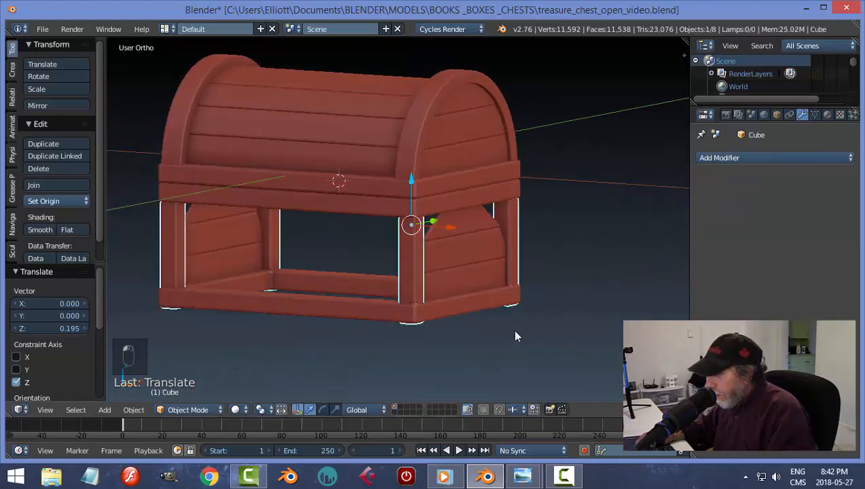
pyautogui.moveTo(486, 365); pyautogui.dragTo(614, 350, button='middle')
pyautogui.press('s')
pyautogui.press('z')
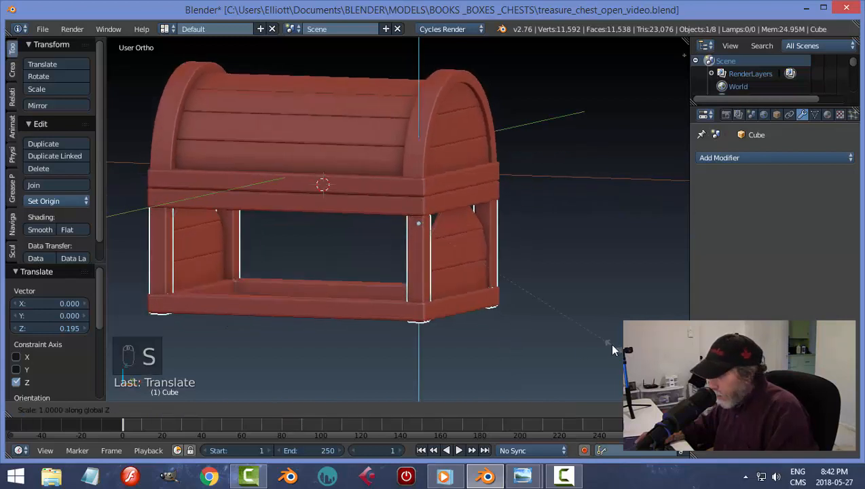
pyautogui.click(596, 337)
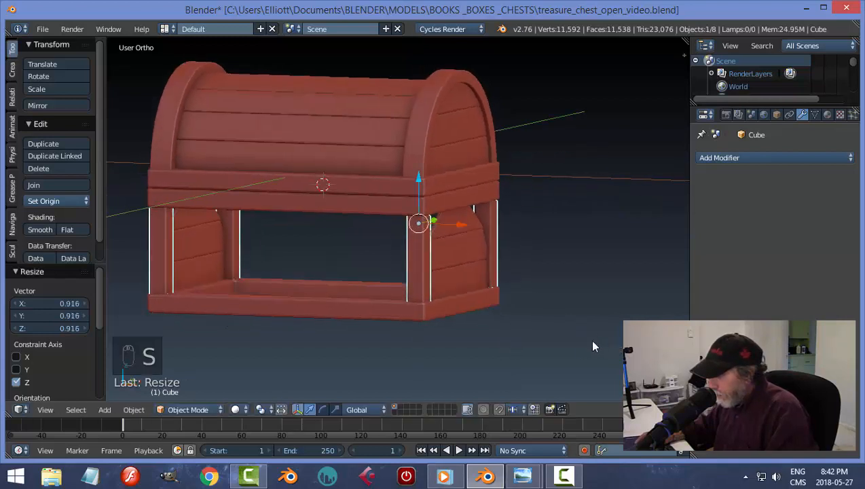
pyautogui.click(418, 188)
pyautogui.click(416, 175)
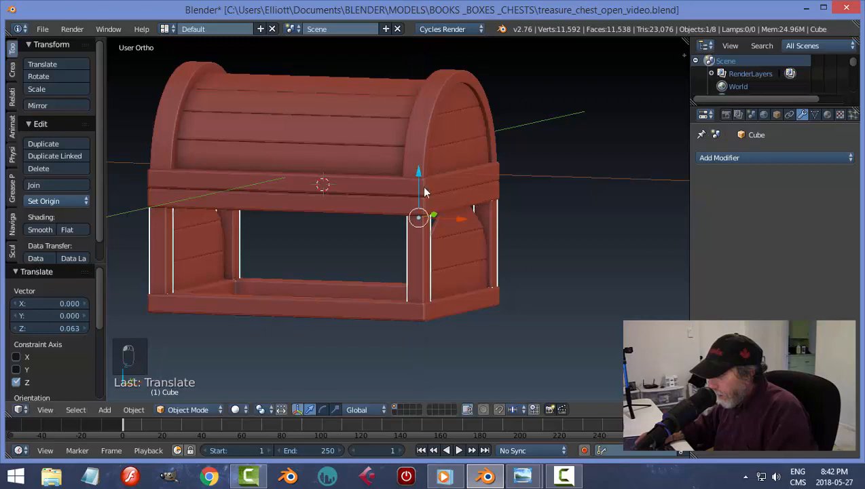
pyautogui.press('a')
# Open the lower end panels in Edit Mode, in right-side wireframe view with vertex selection.
pyautogui.moveTo(536, 320); pyautogui.dragTo(448, 311, button='middle')
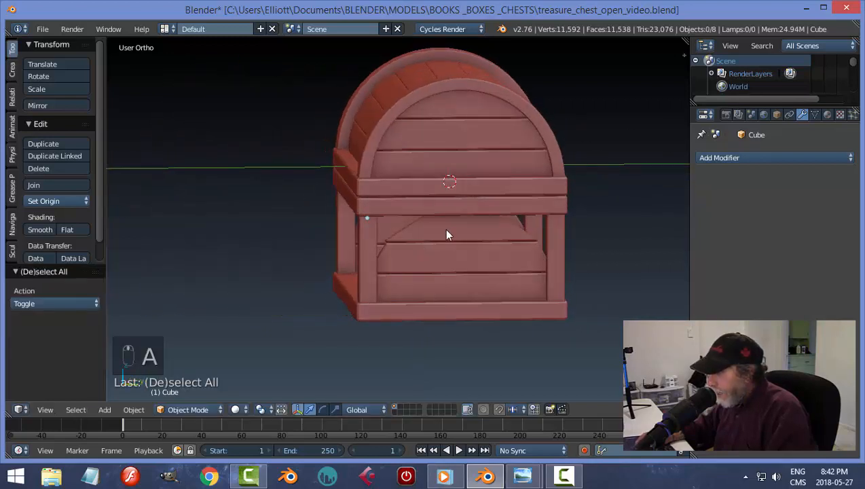
pyautogui.moveTo(489, 249); pyautogui.dragTo(501, 245, button='middle')
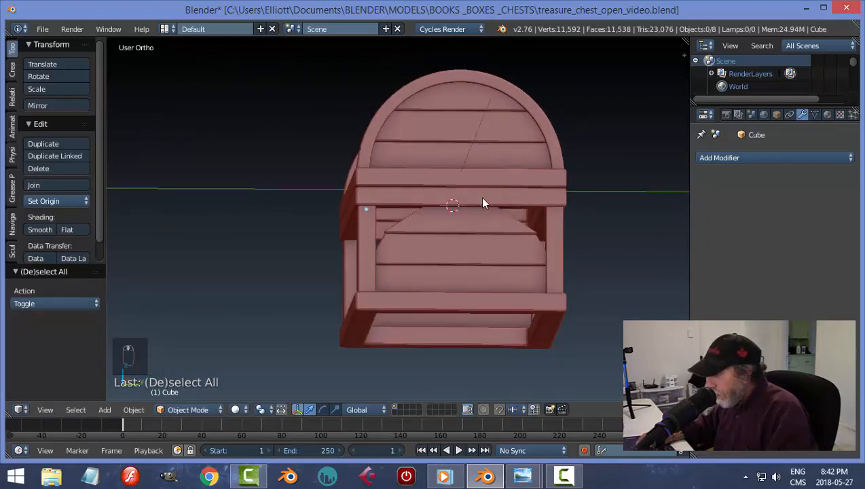
pyautogui.moveTo(522, 309); pyautogui.dragTo(465, 263, button='middle')
pyautogui.rightClick(464, 258)
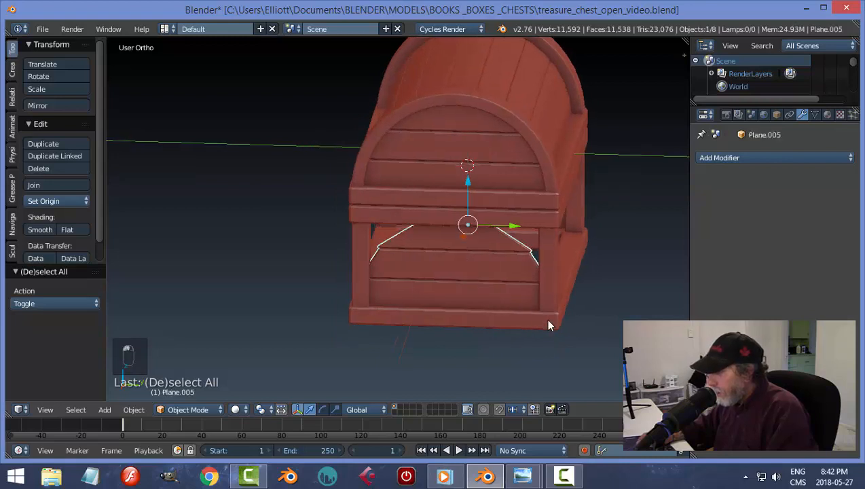
pyautogui.press('KP_3')
pyautogui.press('Tab')
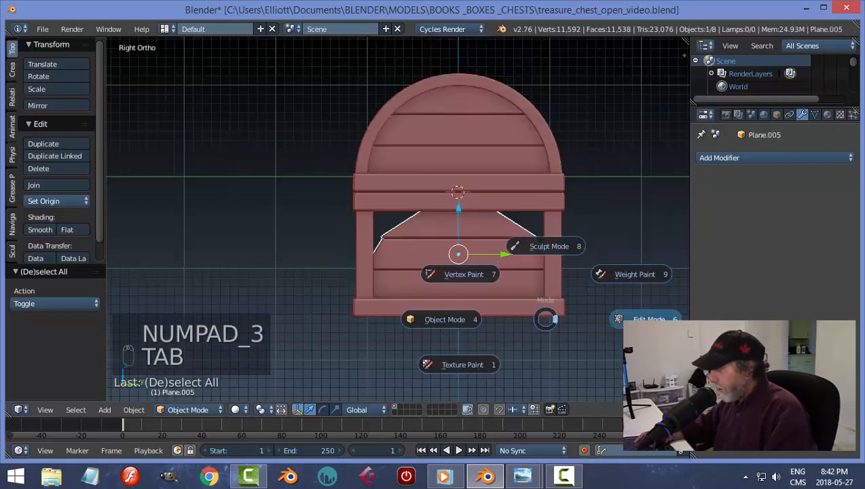
pyautogui.press('z')
pyautogui.click(593, 338)
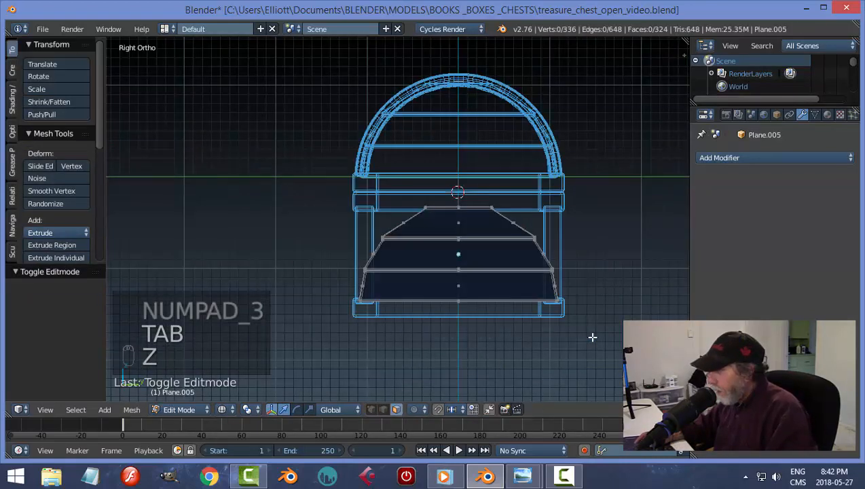
pyautogui.hotkey('ctrl', 'Tab')
pyautogui.click(497, 305)
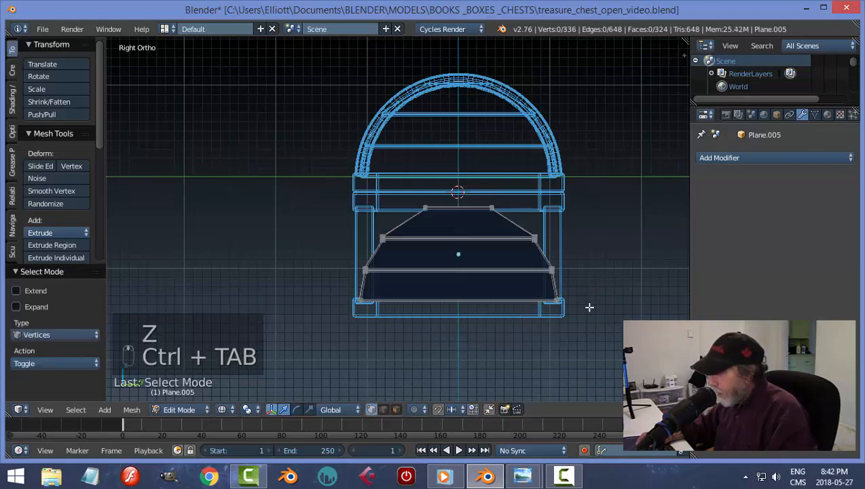
# Widen the top row of vertices on the lower end panels by scaling about 2.8 along Y to reach the corner posts.
pyautogui.scroll(2, 525, 313)
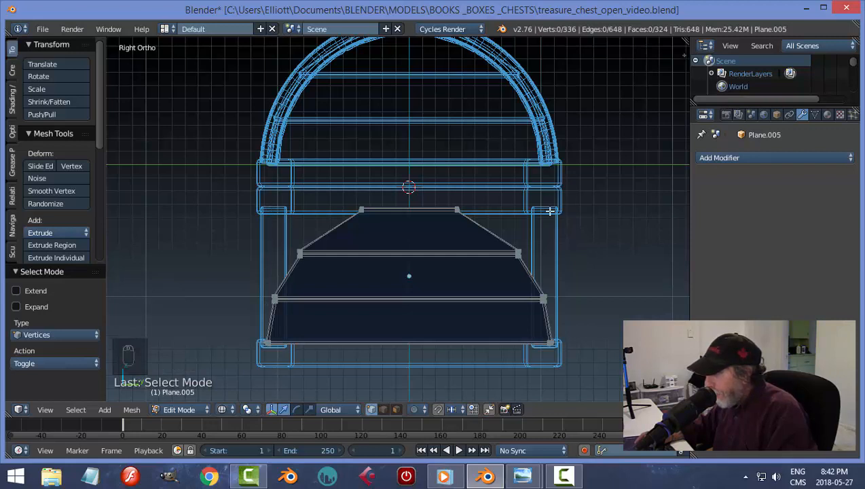
pyautogui.press('b')
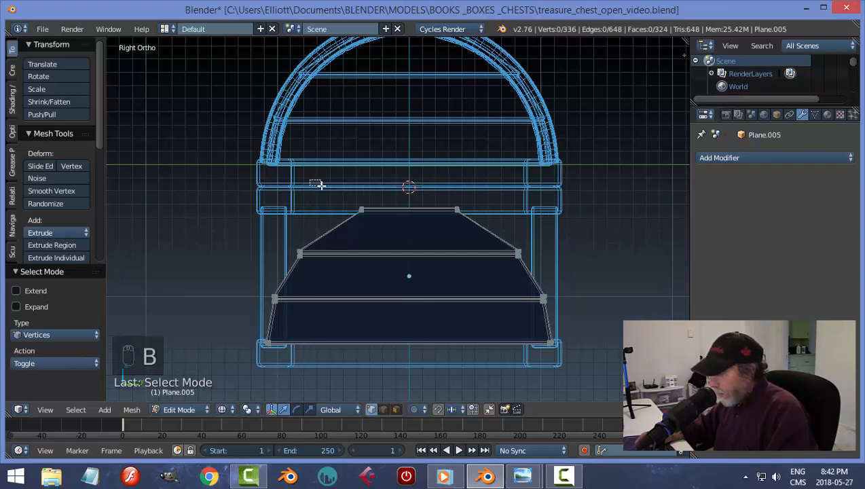
pyautogui.press('b')
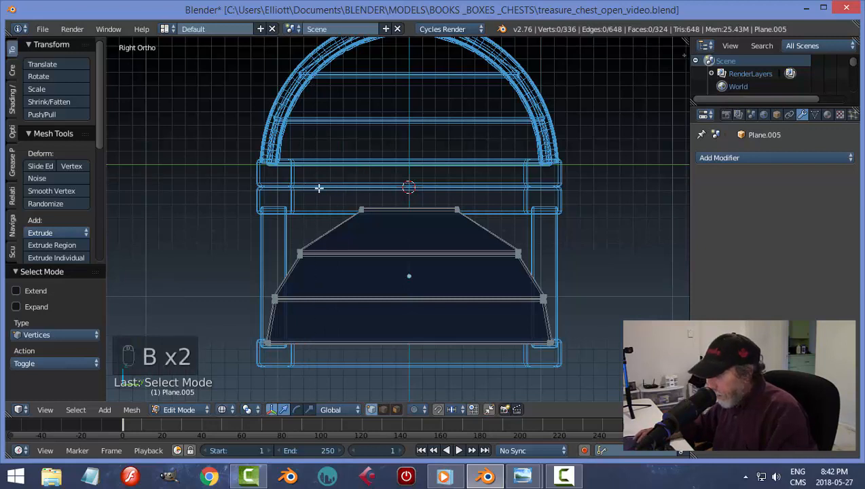
pyautogui.moveTo(310, 182); pyautogui.dragTo(488, 227)
pyautogui.press('s')
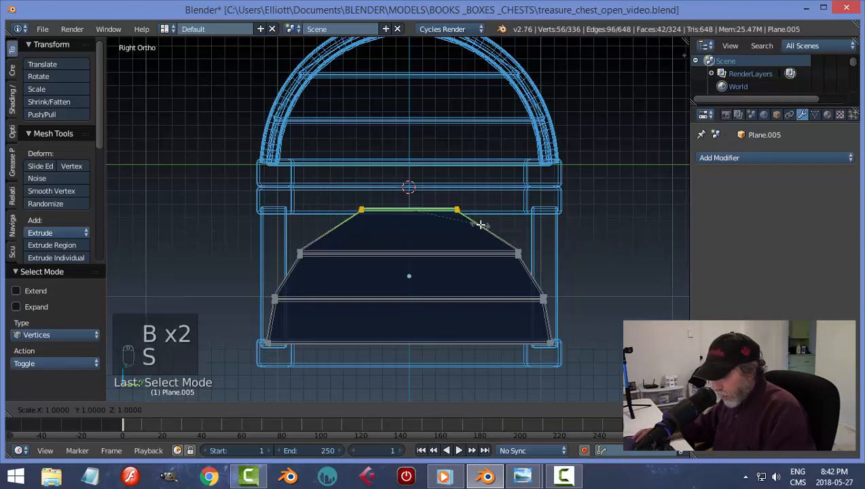
pyautogui.press('y')
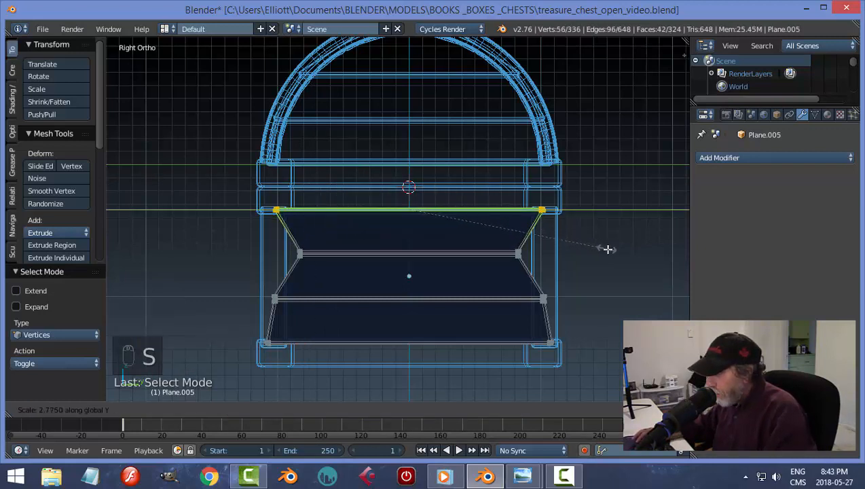
pyautogui.click(610, 247)
pyautogui.press('a')
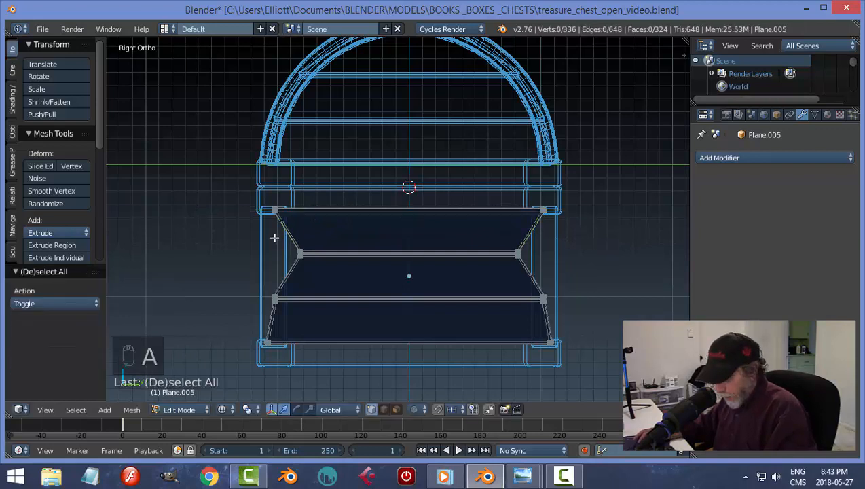
# Scale the second row of vertices on the lower end panels by 1.211 along Y.
pyautogui.press('b')
pyautogui.moveTo(268, 238); pyautogui.dragTo(548, 273)
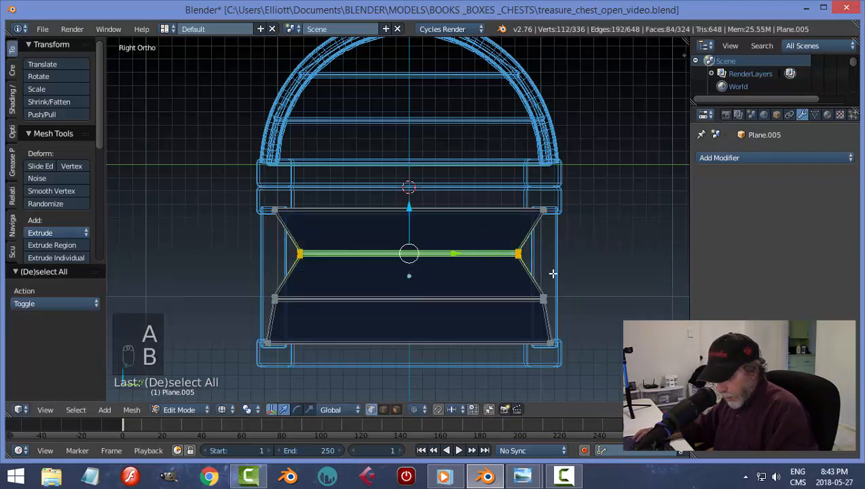
pyautogui.press('s')
pyautogui.press('y')
pyautogui.click(579, 277)
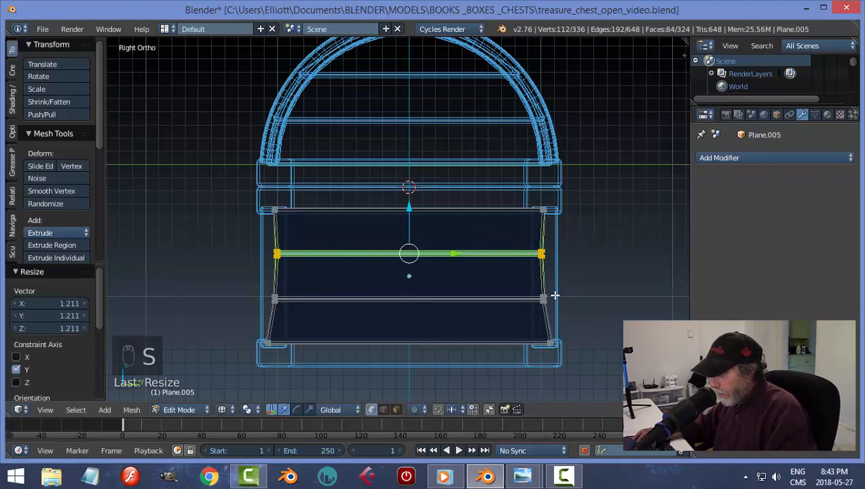
pyautogui.press('a')
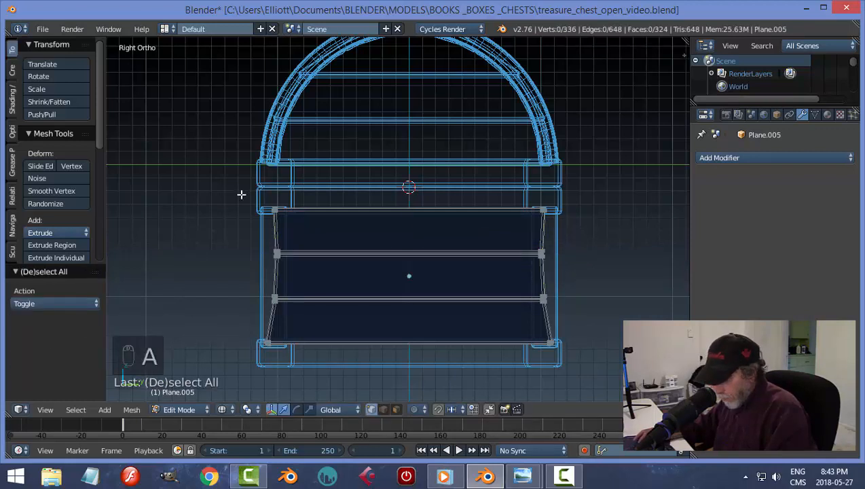
# Align the end panels' left-side vertices into a straight vertical edge by scaling them to 0 along Y, then deselect them.
pyautogui.press('b')
pyautogui.moveTo(222, 152); pyautogui.dragTo(294, 376)
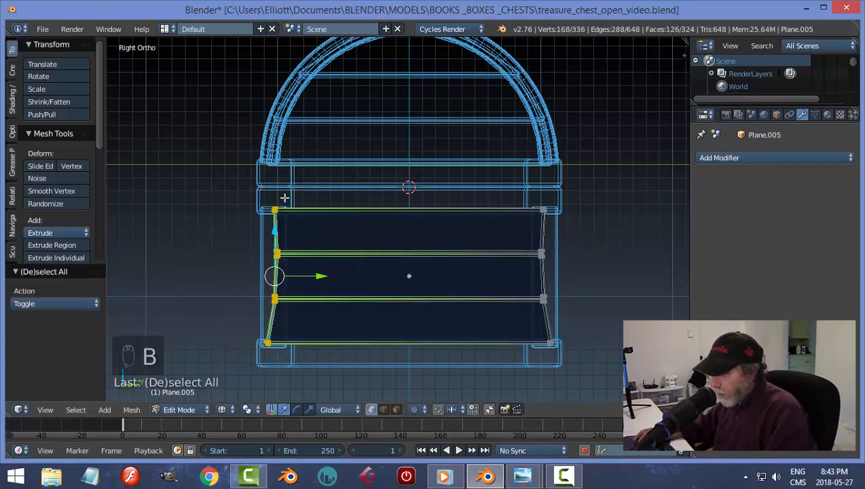
pyautogui.press('s')
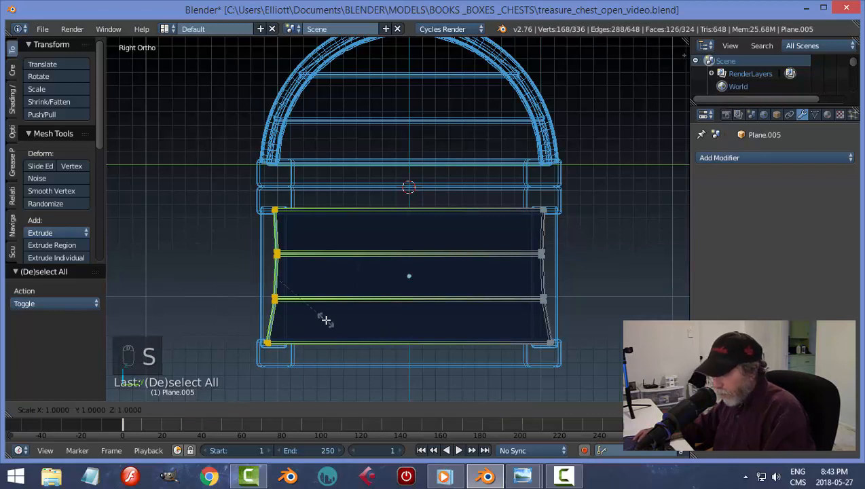
pyautogui.press('y')
pyautogui.press('0')
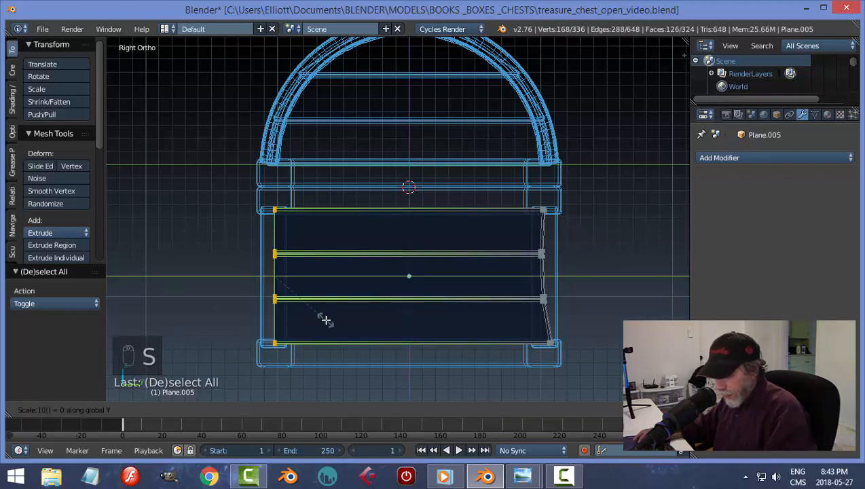
pyautogui.press('Return')
pyautogui.press('a')
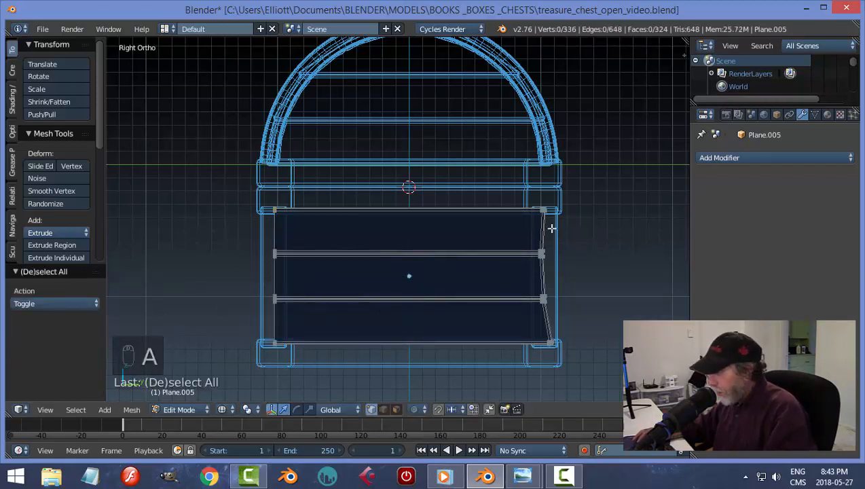
# Align the end panels' right-side vertices into a straight vertical edge by scaling them to 0 along Y, then deselect them.
pyautogui.press('b')
pyautogui.moveTo(510, 176); pyautogui.dragTo(573, 381)
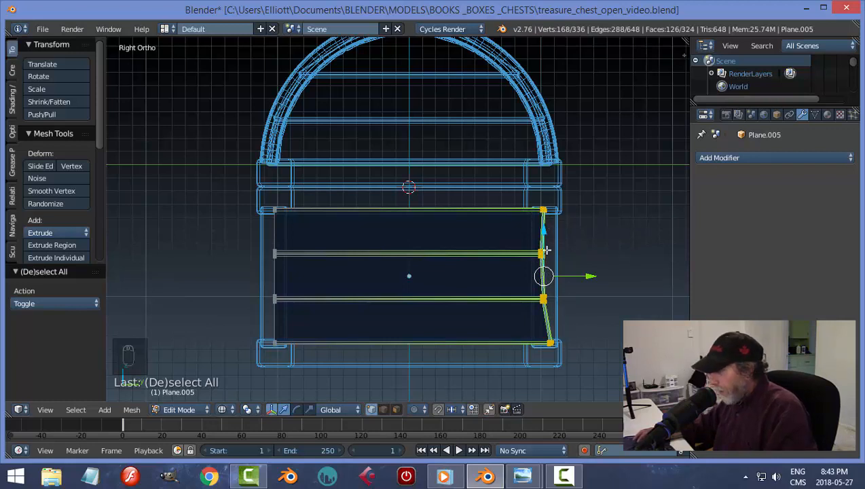
pyautogui.press('s')
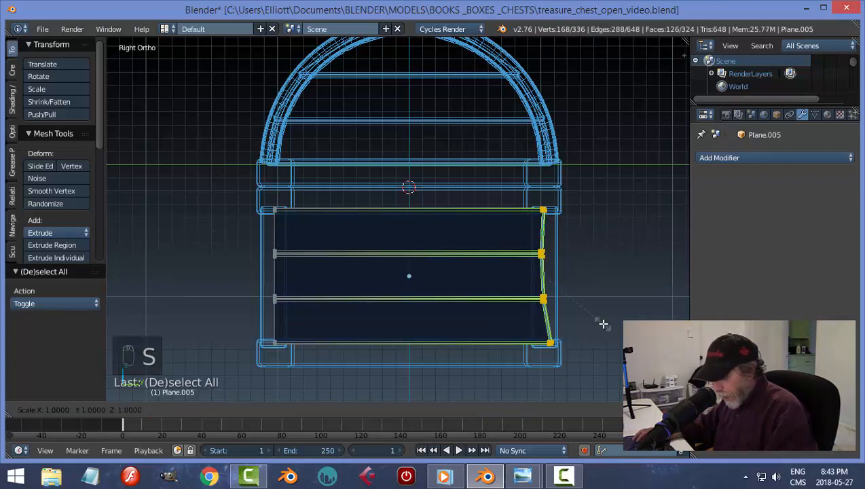
pyautogui.press('y')
pyautogui.press('0')
pyautogui.press('Return')
pyautogui.press('a')
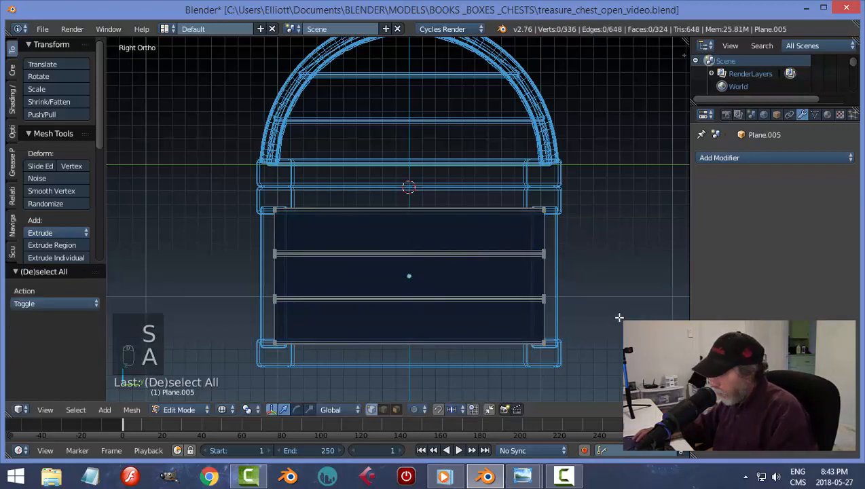
# Return the end panels to Object Mode in solid shading with nothing selected, and save the file.
pyautogui.press('z')
pyautogui.click(556, 339)
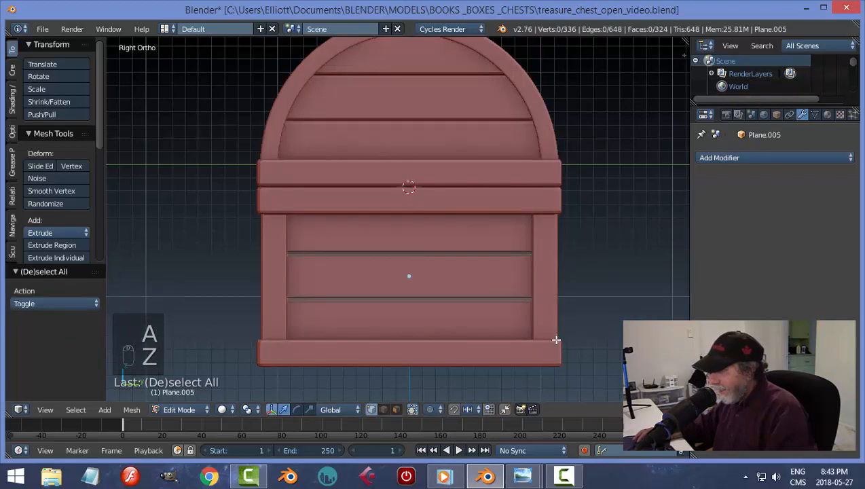
pyautogui.press('Tab')
pyautogui.click(527, 342)
pyautogui.press('a')
pyautogui.scroll(-2, 468, 306)
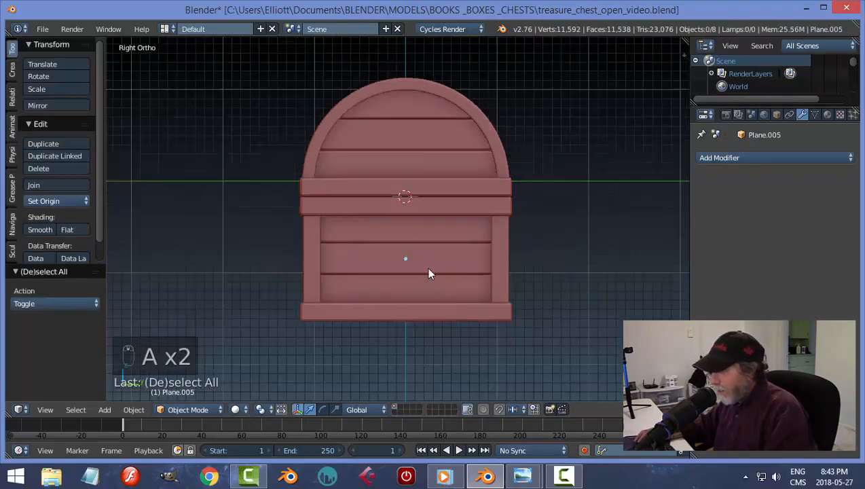
pyautogui.moveTo(428, 274); pyautogui.dragTo(445, 202, button='middle')
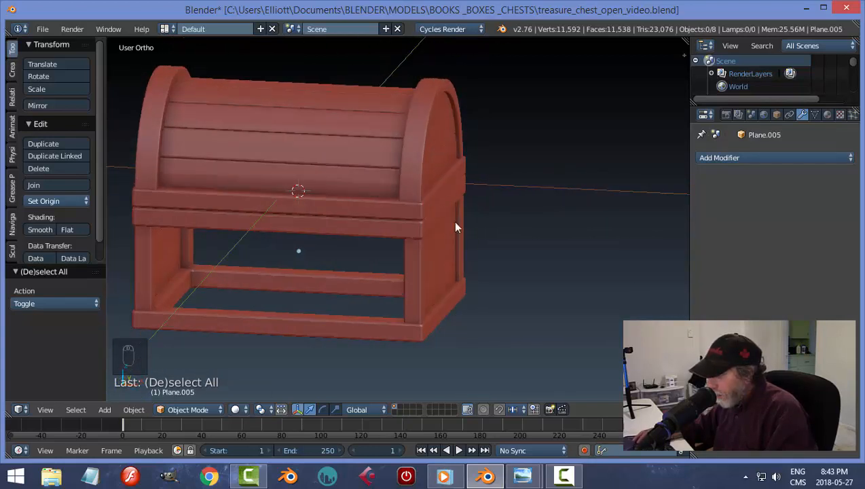
pyautogui.hotkey('ctrl', 's')
pyautogui.click(485, 273)
pyautogui.moveTo(530, 315); pyautogui.dragTo(478, 307, button='middle')
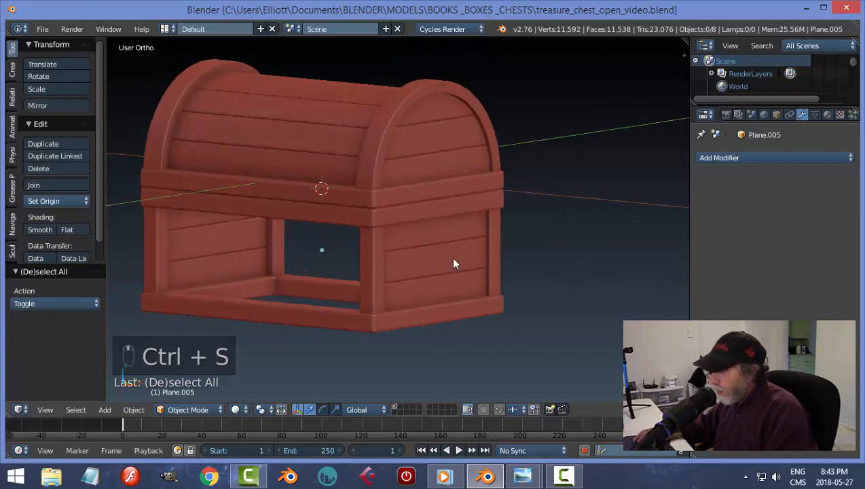
# Select the lower end panels and set their origin to their geometry.
pyautogui.rightClick(451, 258)
pyautogui.moveTo(394, 365); pyautogui.dragTo(469, 353, button='middle')
pyautogui.click(68, 203)
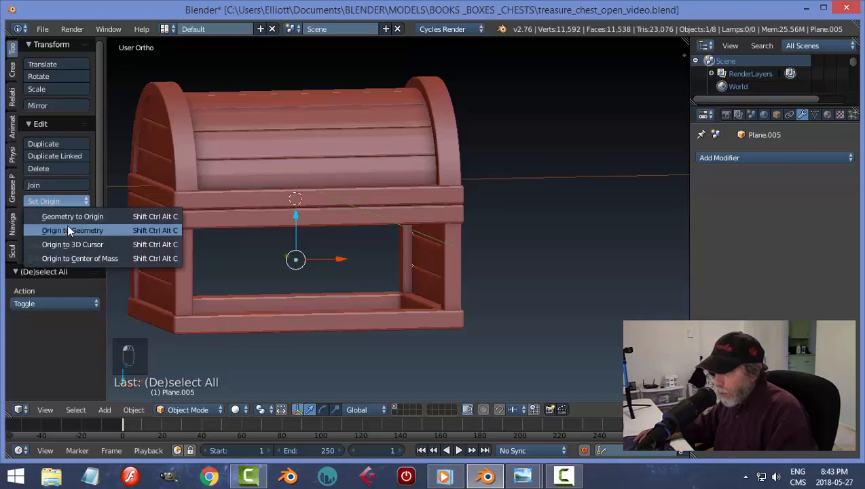
pyautogui.click(67, 225)
pyautogui.moveTo(485, 301); pyautogui.dragTo(410, 316, button='middle')
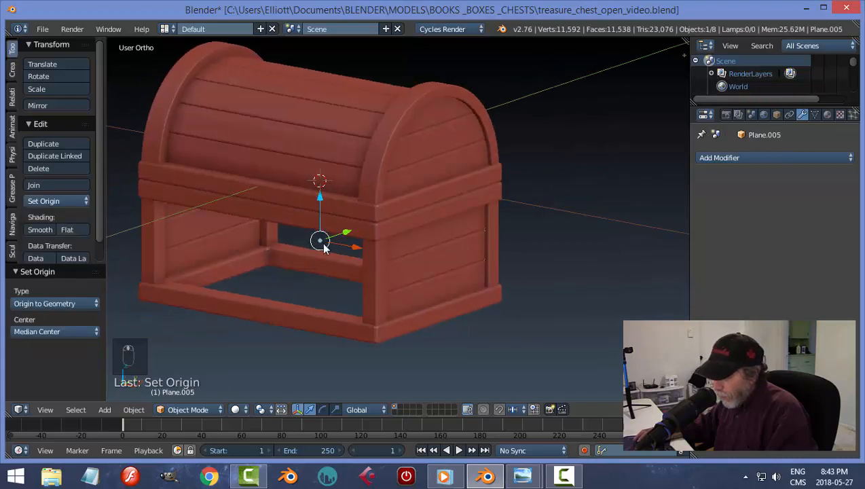
pyautogui.moveTo(394, 275); pyautogui.dragTo(306, 188, button='middle')
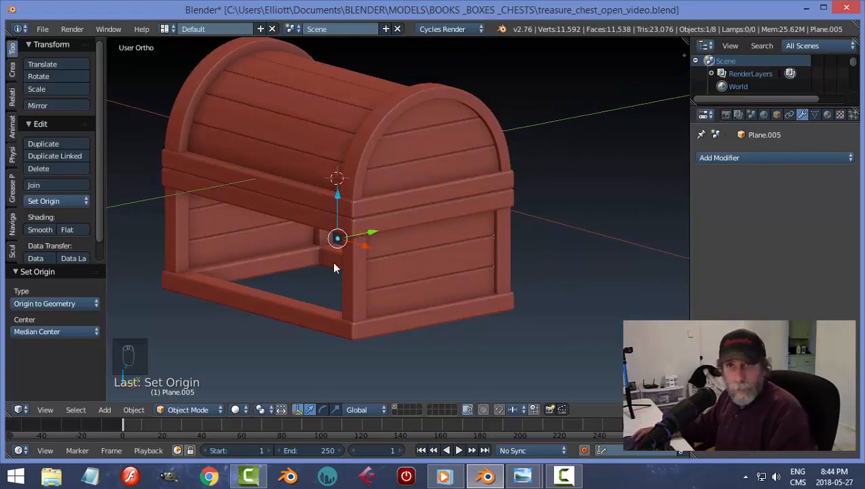
# Duplicate the lower end panels in place and rotate the copy 90° around Z to form front and back panels.
pyautogui.press('r')
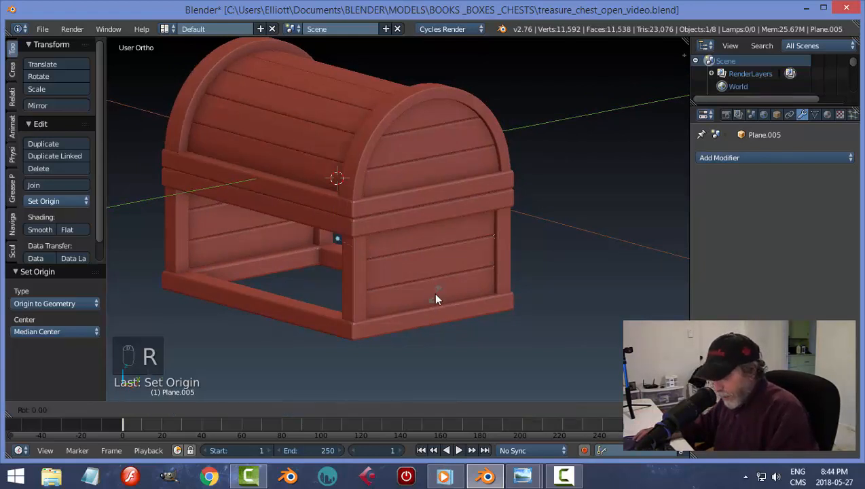
pyautogui.rightClick(436, 299)
pyautogui.hotkey('shift', 'd')
pyautogui.rightClick(435, 298)
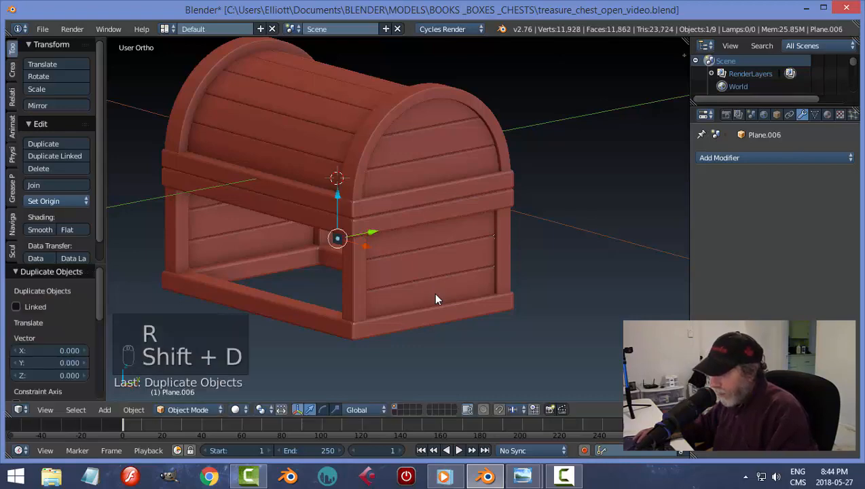
pyautogui.write('rz90')
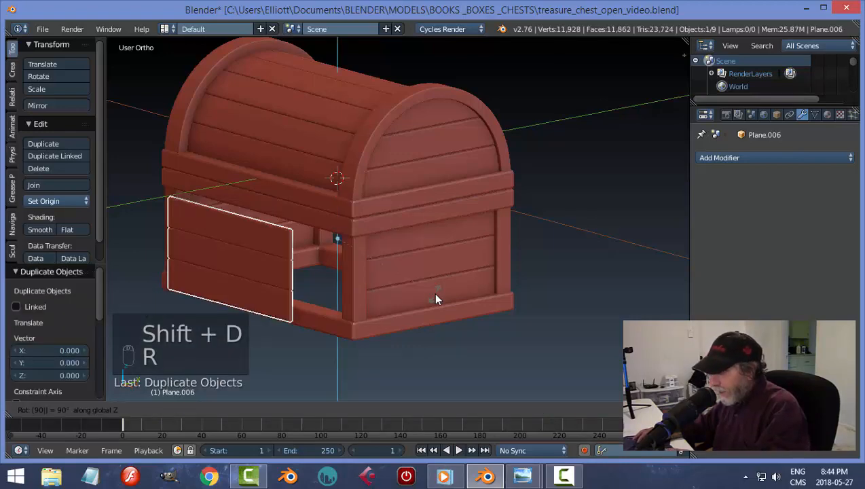
pyautogui.press('Return')
pyautogui.moveTo(536, 274); pyautogui.dragTo(411, 269, button='middle')
pyautogui.moveTo(583, 274); pyautogui.dragTo(570, 293, button='middle')
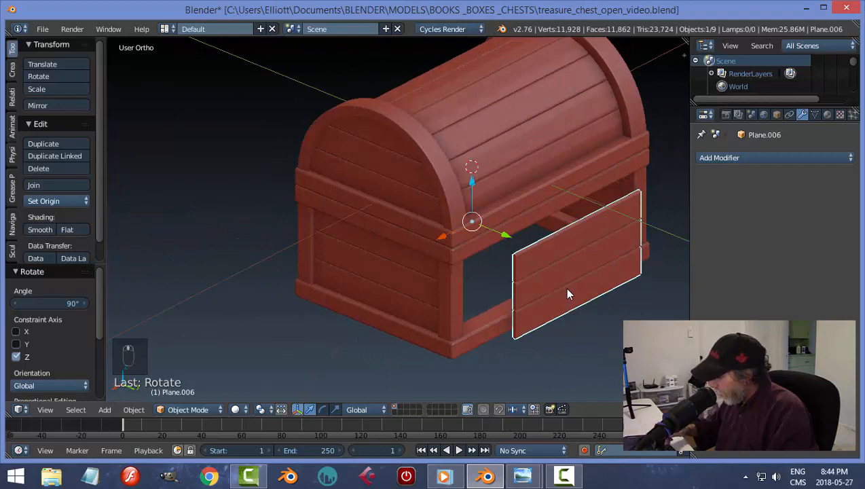
# Open the rotated panels in Edit Mode, select the whole mesh, and scale it by 0.711 along Y toward the chest.
pyautogui.press('KP_3')
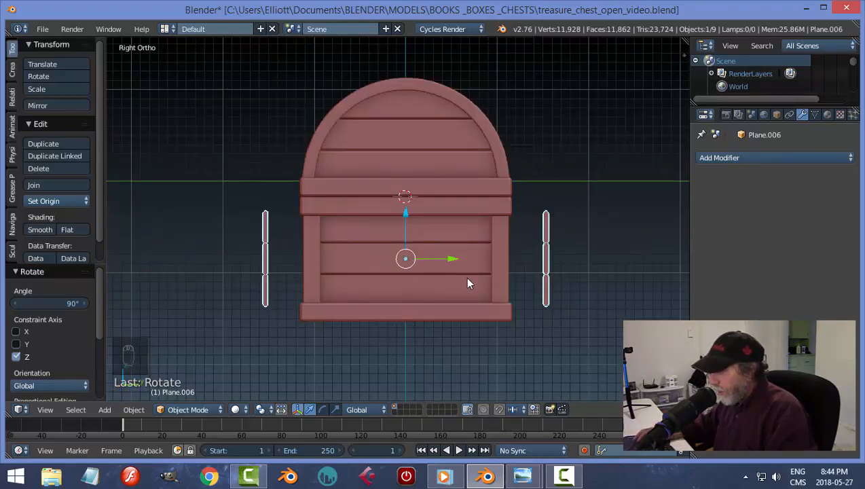
pyautogui.press('Tab')
pyautogui.click(555, 279)
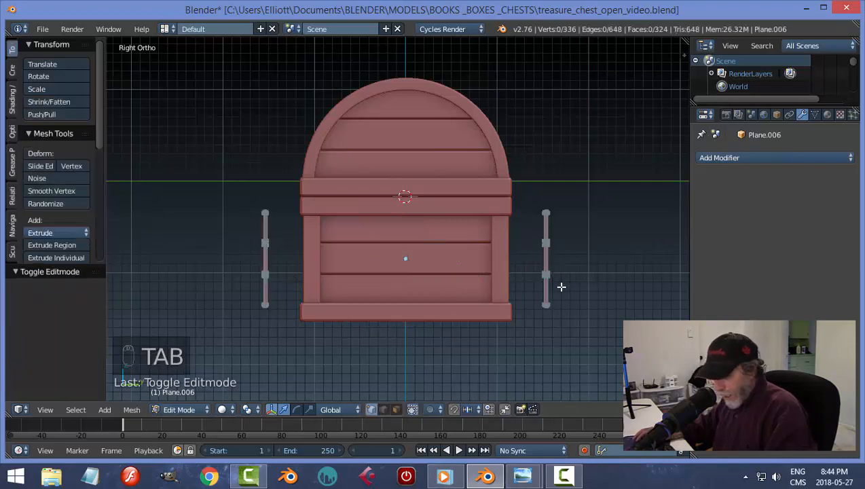
pyautogui.press('a')
pyautogui.press('a')
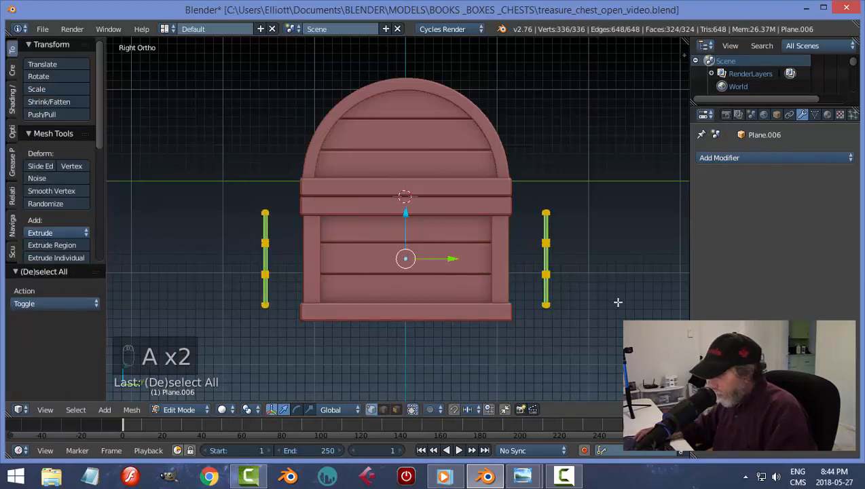
pyautogui.moveTo(626, 302); pyautogui.dragTo(593, 314, button='middle')
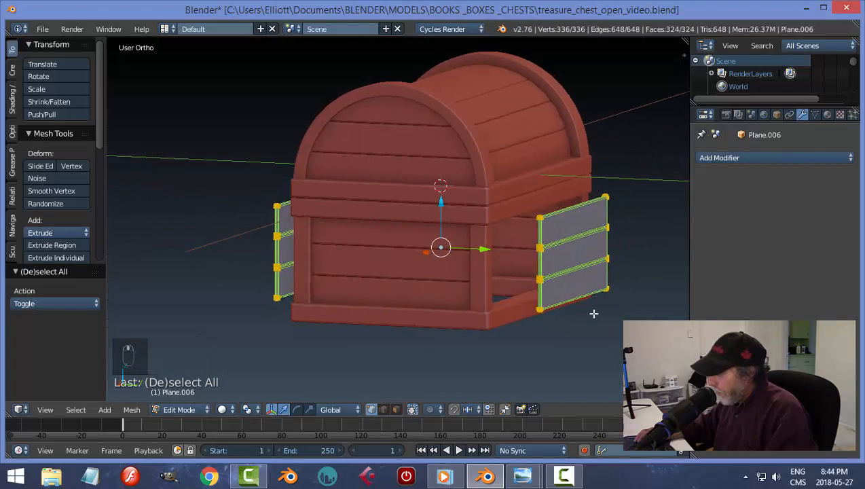
pyautogui.press('s')
pyautogui.press('y')
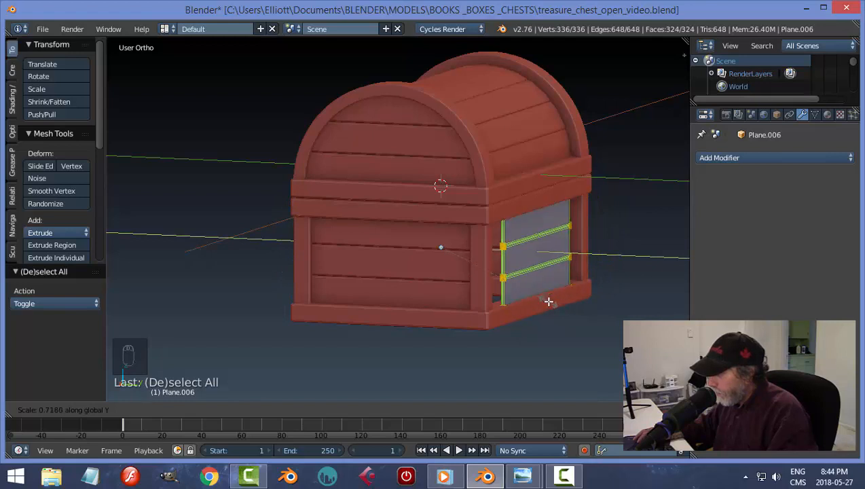
pyautogui.click(548, 301)
pyautogui.moveTo(604, 293); pyautogui.dragTo(605, 361, button='middle')
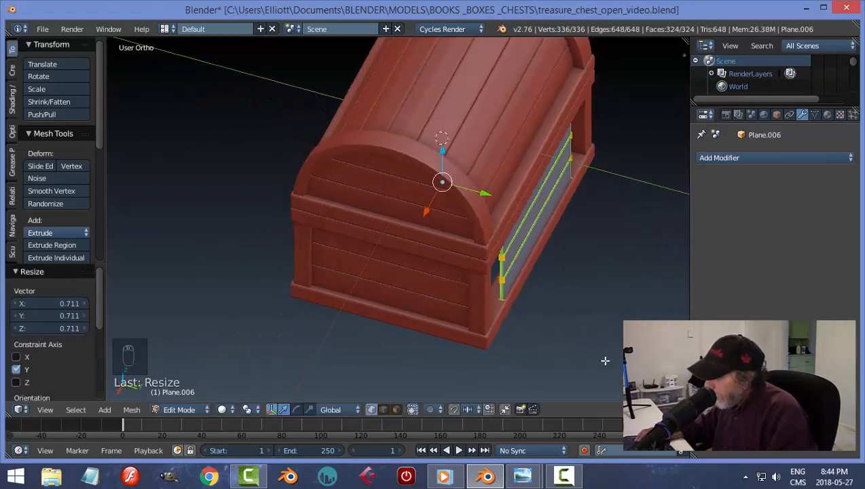
# Scale the front and back panels by 0.984 along Y and about 1.461 along X to fill the space between the corner posts.
pyautogui.scroll(2, 497, 354)
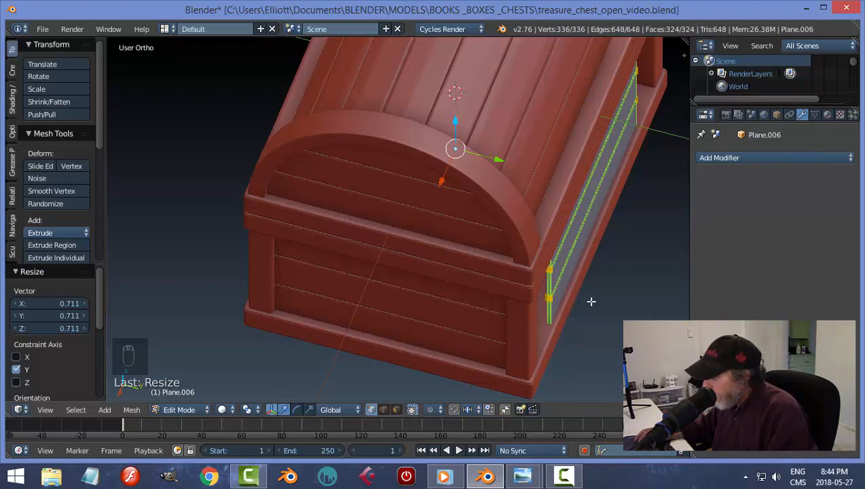
pyautogui.press('s')
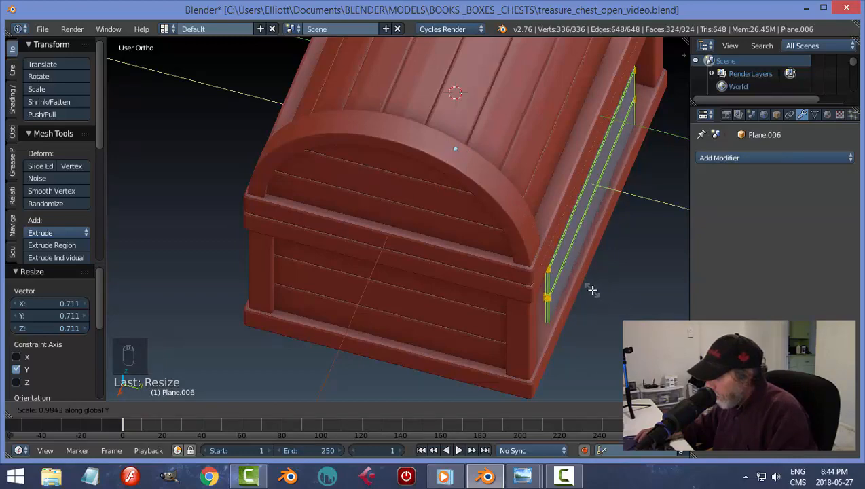
pyautogui.click(593, 290)
pyautogui.moveTo(641, 315); pyautogui.dragTo(539, 292, button='middle')
pyautogui.scroll(-4, 552, 292)
pyautogui.press('s')
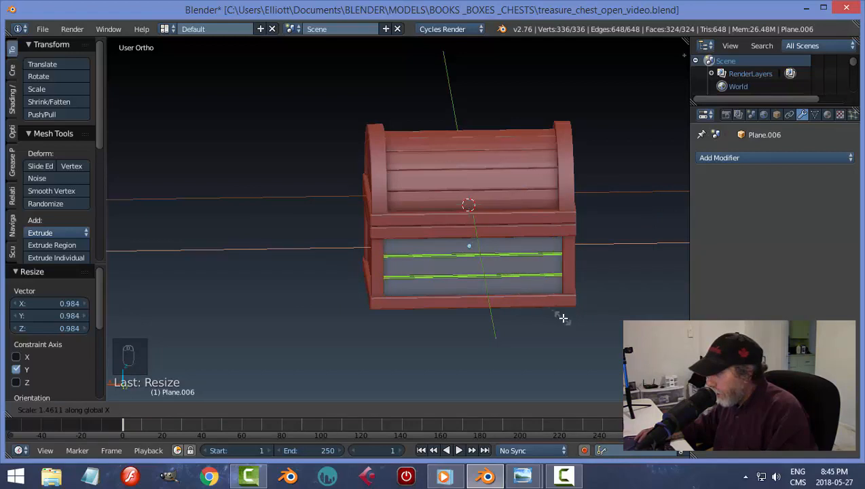
pyautogui.click(563, 317)
pyautogui.press('a')
# Return the front and back panels to Object Mode, deselect everything, and switch to the front view.
pyautogui.press('z')
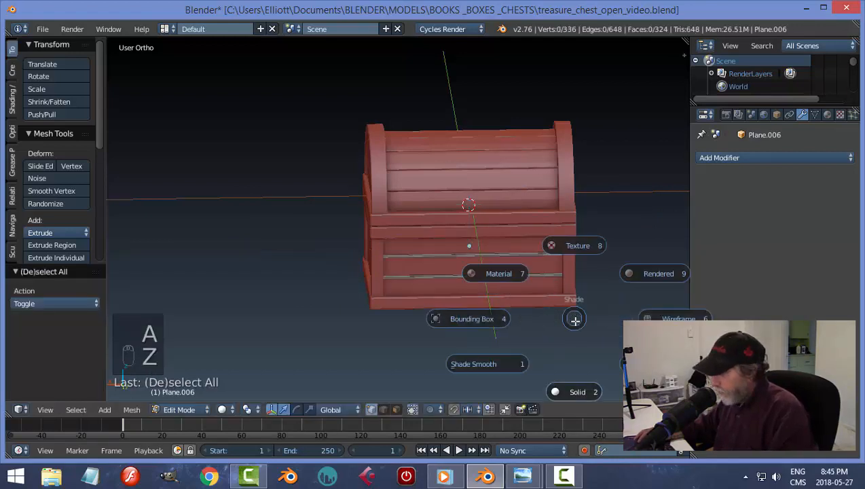
pyautogui.press('Tab')
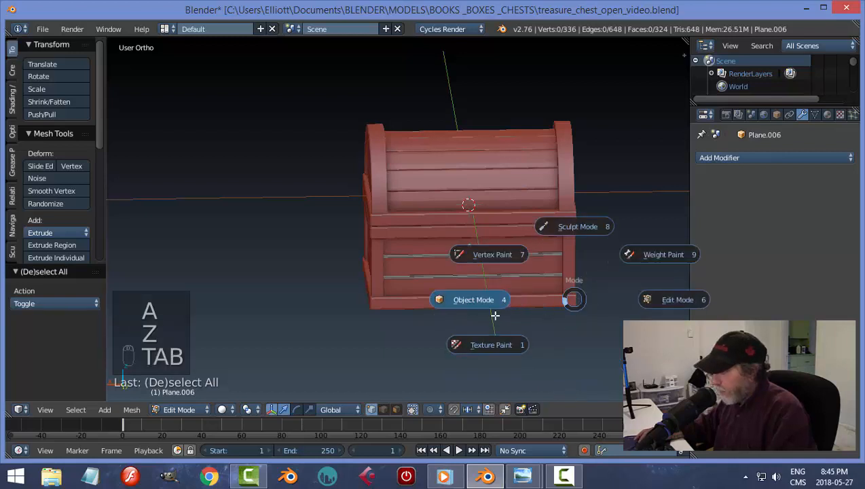
pyautogui.click(491, 301)
pyautogui.press('a')
pyautogui.press('a')
pyautogui.moveTo(546, 307); pyautogui.dragTo(308, 277, button='middle')
pyautogui.press('KP_1')
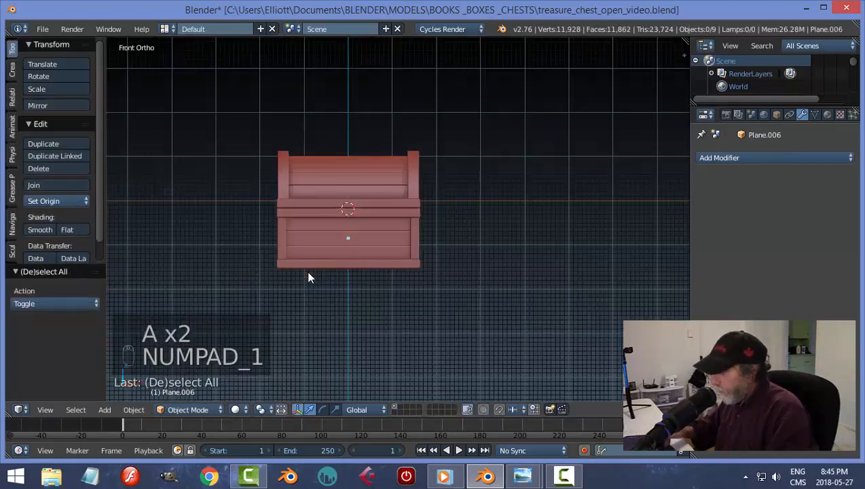
# Save the chest file with the completed front and back panels, inspecting the body from an angle.
pyautogui.scroll(4, 307, 275)
pyautogui.keyDown('shift'); pyautogui.moveTo(407, 242); pyautogui.dragTo(471, 235, button='middle'); pyautogui.keyUp('shift')
pyautogui.hotkey('ctrl', 's')
pyautogui.click(510, 265)
pyautogui.moveTo(479, 254); pyautogui.dragTo(448, 240, button='middle')
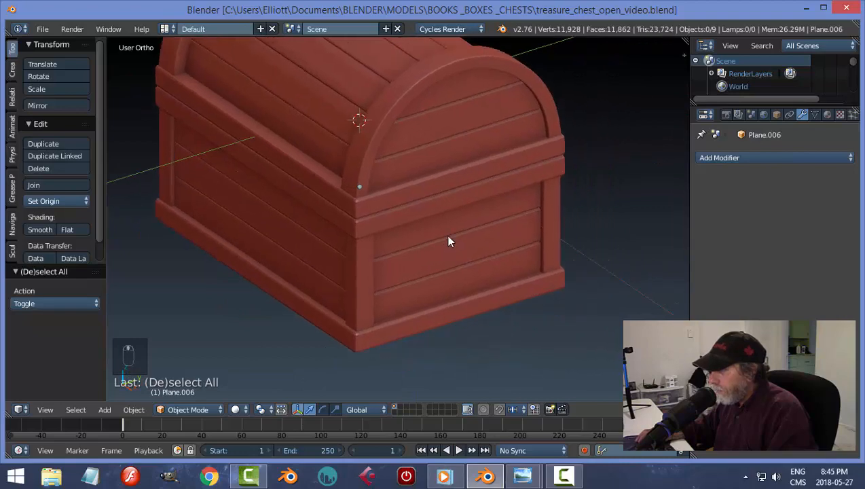
pyautogui.hotkey('ctrl', 's')
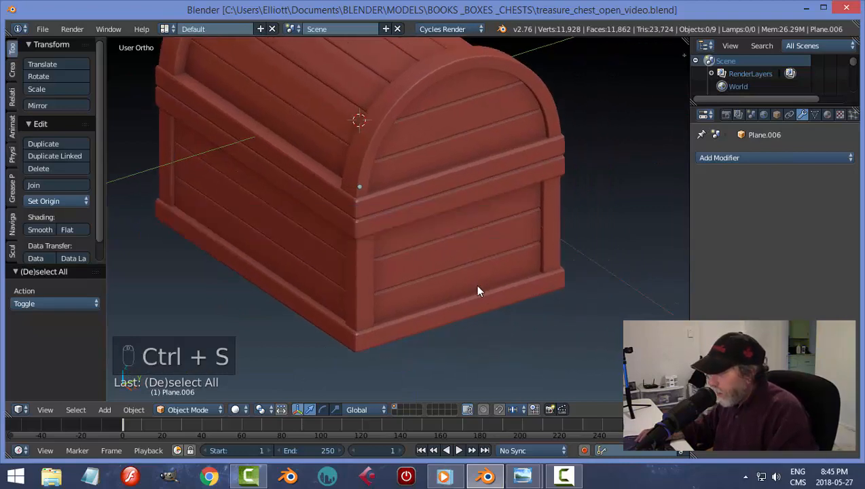
# Open the chest's base frame in Edit Mode and add one centred loop cut around its inner walls.
pyautogui.moveTo(478, 291); pyautogui.dragTo(577, 227, button='middle')
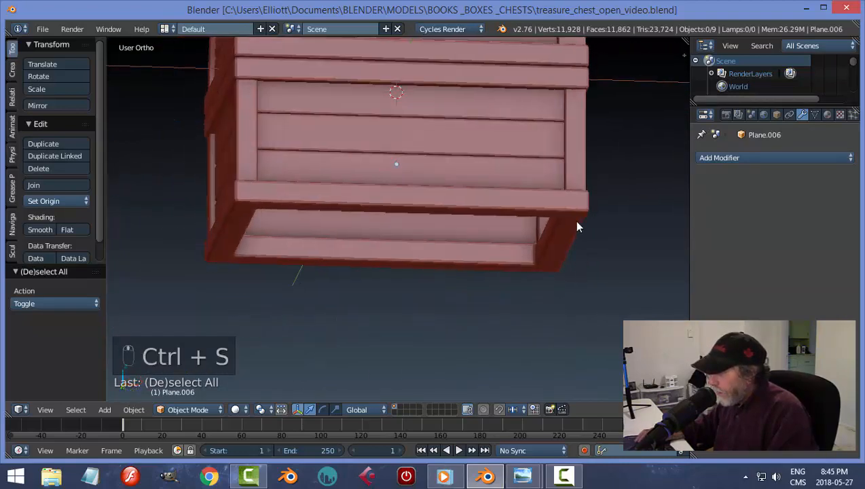
pyautogui.rightClick(501, 258)
pyautogui.press('Tab')
pyautogui.moveTo(529, 274); pyautogui.dragTo(565, 272, button='middle')
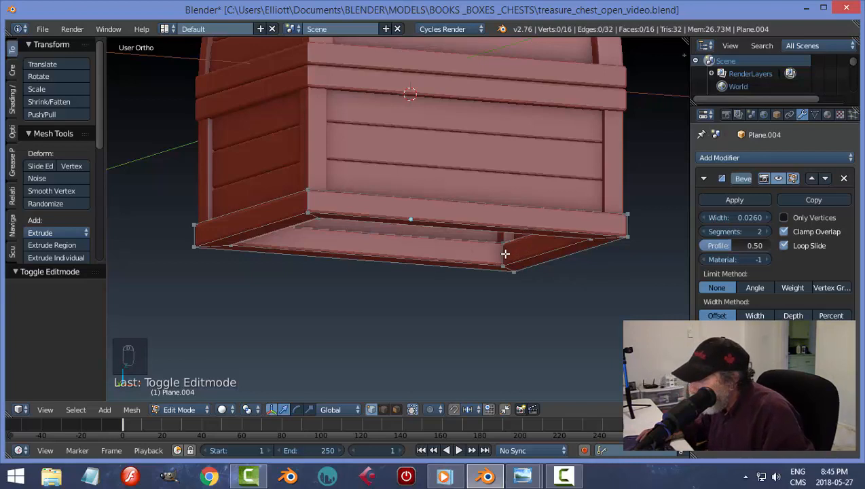
pyautogui.scroll(1, 502, 255)
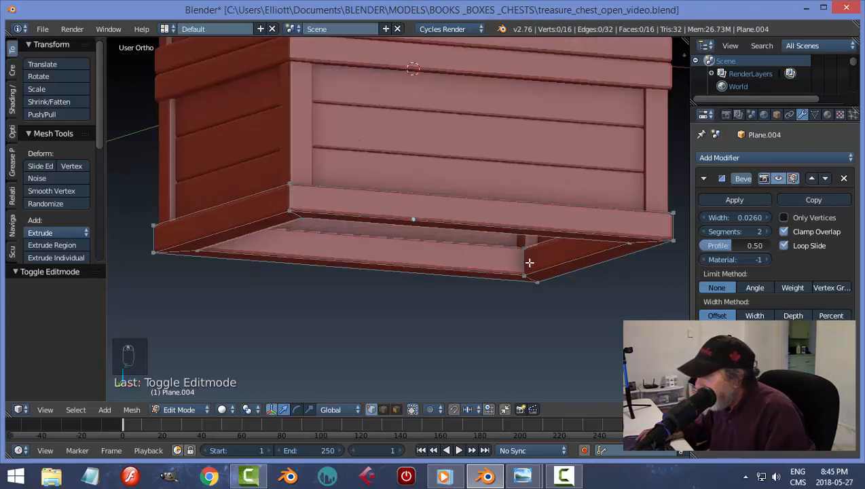
pyautogui.moveTo(546, 266); pyautogui.dragTo(493, 289, button='middle')
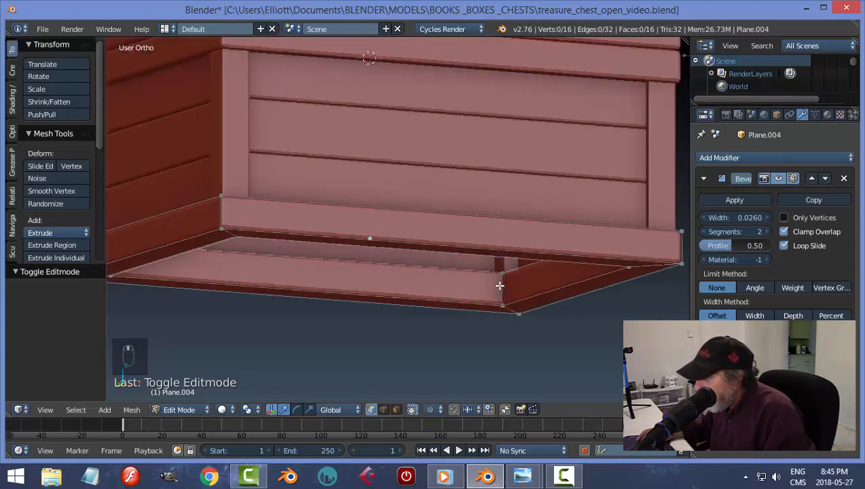
pyautogui.hotkey('ctrl', 'r')
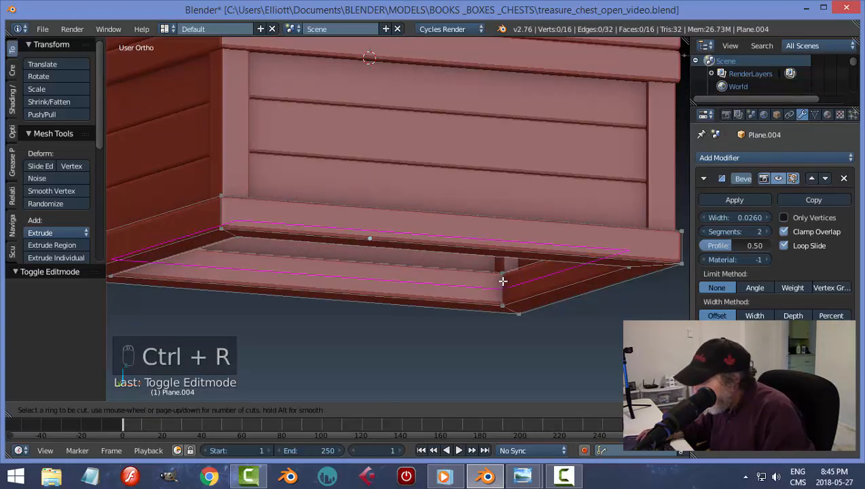
pyautogui.click(503, 280)
pyautogui.click(511, 285)
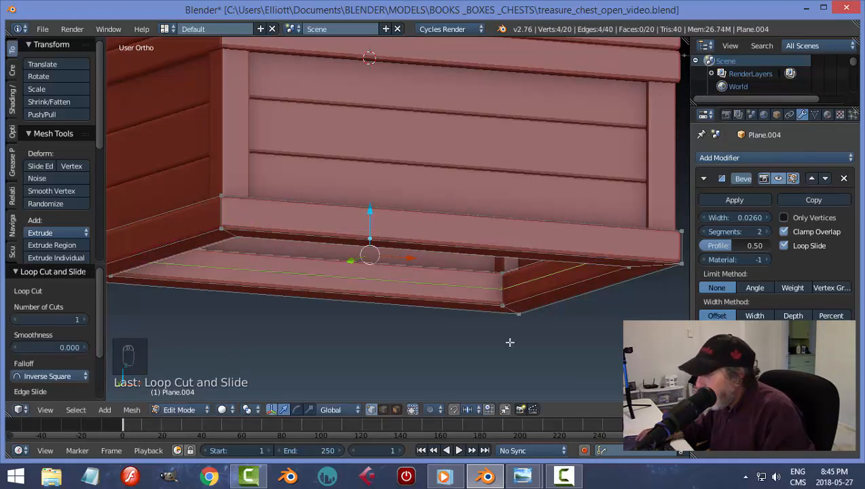
# Fill the new inner edge loop with a face to close the chest's bottom, and return to Object Mode.
pyautogui.moveTo(491, 344)
pyautogui.mouseDown(button='middle')
pyautogui.moveTo(464, 346)
pyautogui.moveTo(491, 353)
pyautogui.moveTo(505, 340)
pyautogui.mouseUp(button='middle')
pyautogui.press('f')
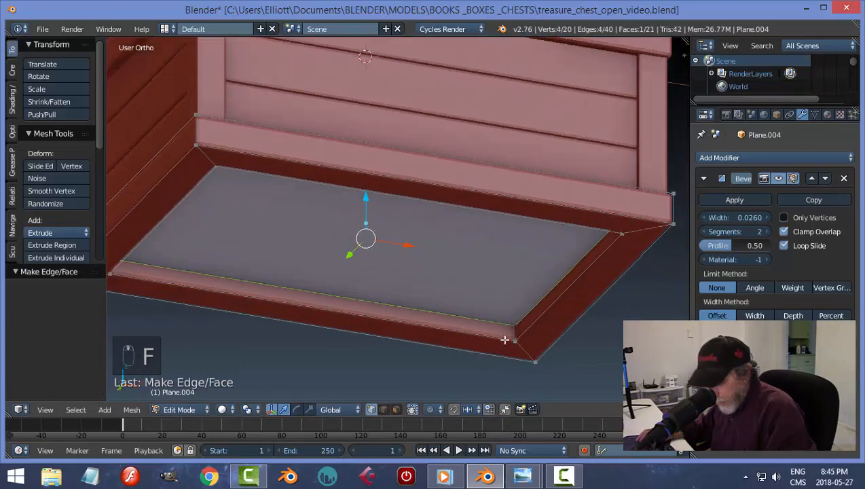
pyautogui.press('a')
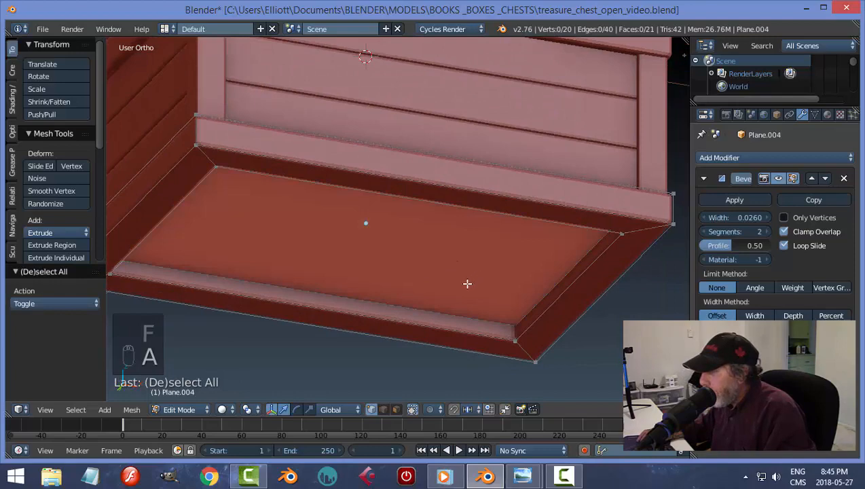
pyautogui.press('Tab')
# Add a Solidify modifier to the base frame, apply it, and deselect everything.
pyautogui.scroll(-2, 489, 268)
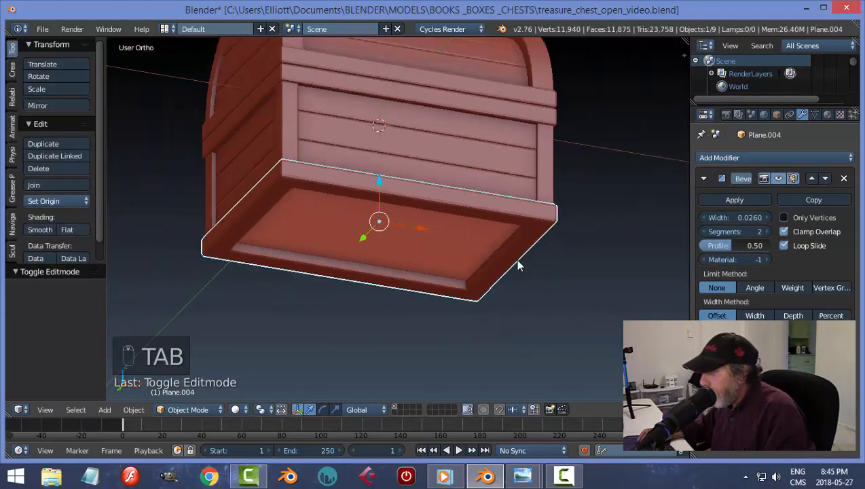
pyautogui.moveTo(515, 258); pyautogui.dragTo(504, 283, button='middle')
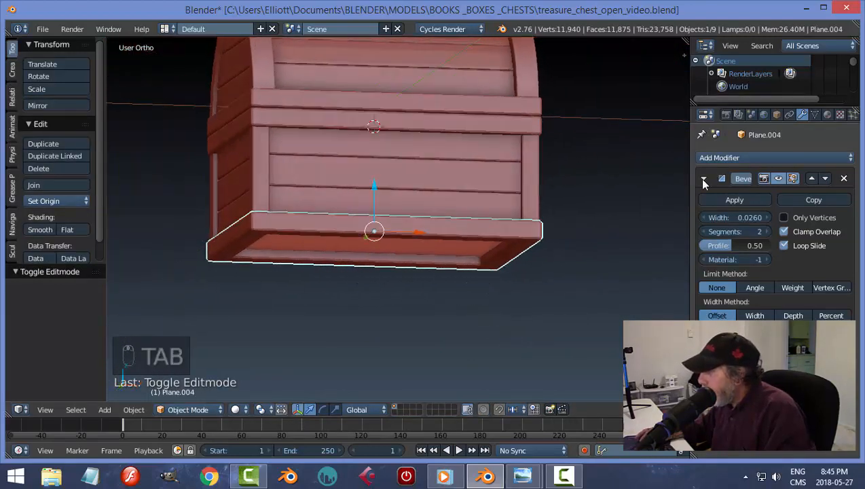
pyautogui.click(704, 180)
pyautogui.click(718, 158)
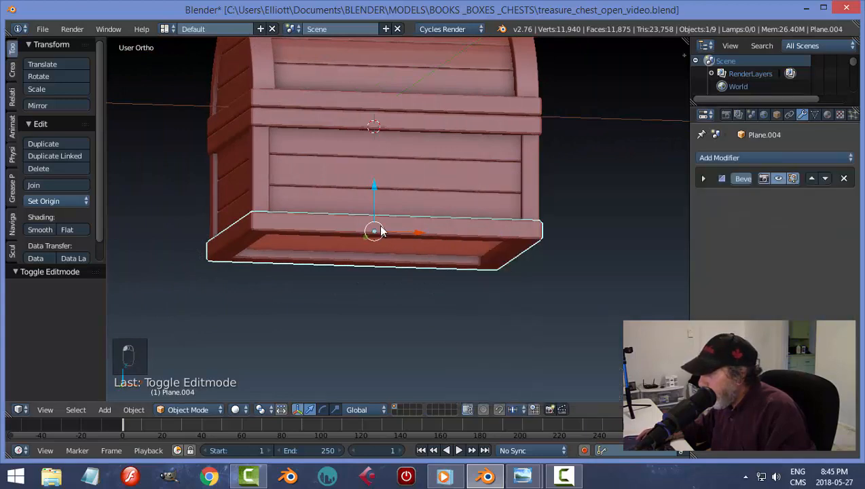
pyautogui.click(719, 157)
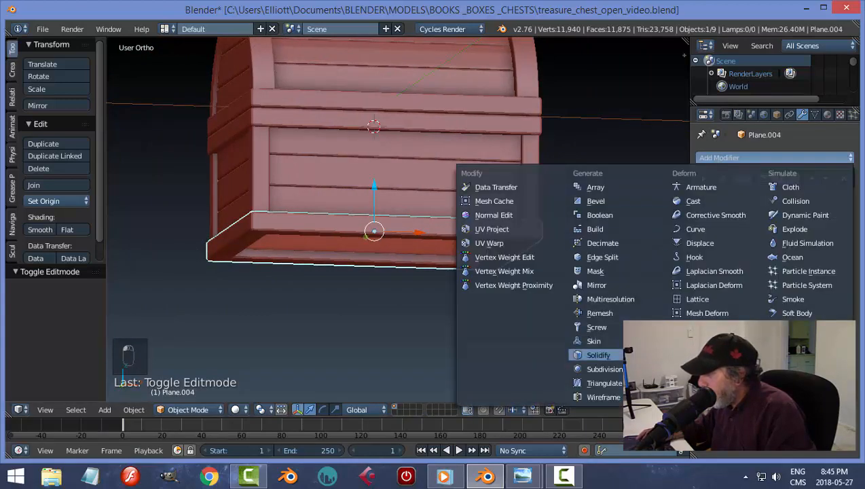
pyautogui.click(585, 353)
pyautogui.moveTo(582, 309); pyautogui.dragTo(722, 250, button='middle')
pyautogui.click(745, 226)
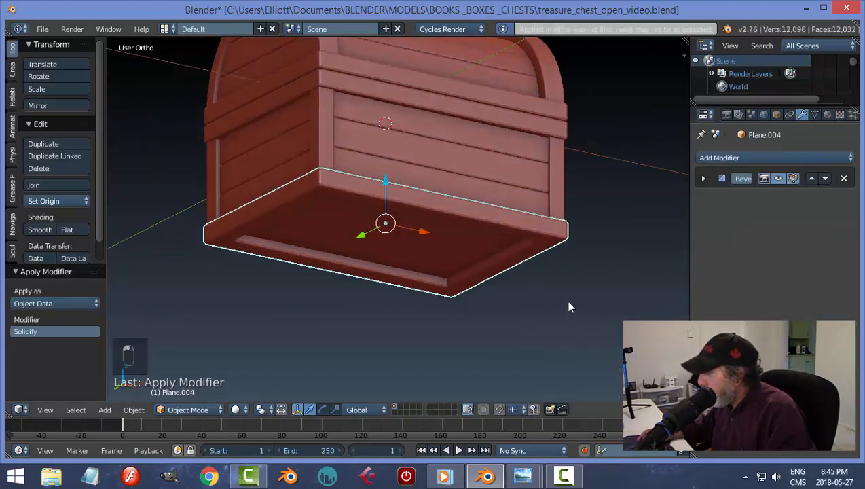
pyautogui.press('a')
pyautogui.moveTo(602, 271); pyautogui.dragTo(461, 210, button='middle')
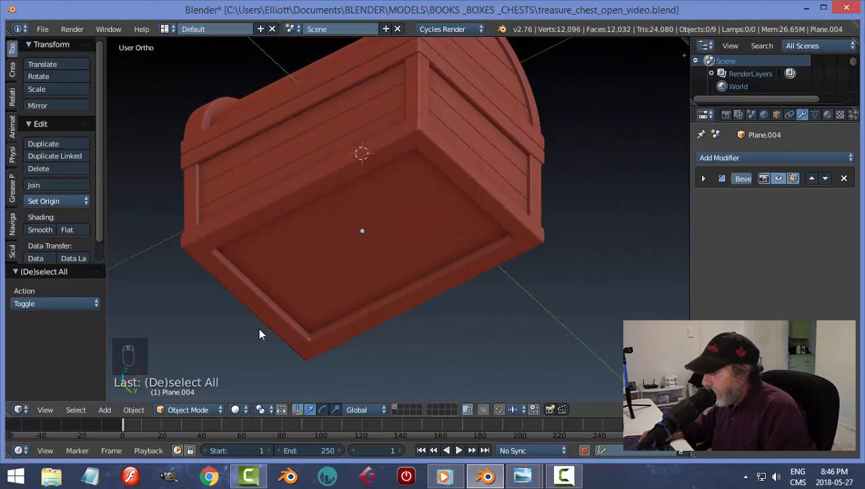
# Select the lid's planks, arched bands, end panels and rim frame, and hide them.
pyautogui.moveTo(429, 279); pyautogui.dragTo(463, 158, button='middle')
pyautogui.rightClick(436, 166)
pyautogui.keyDown('shift'); pyautogui.rightClick(465, 178); pyautogui.keyUp('shift')
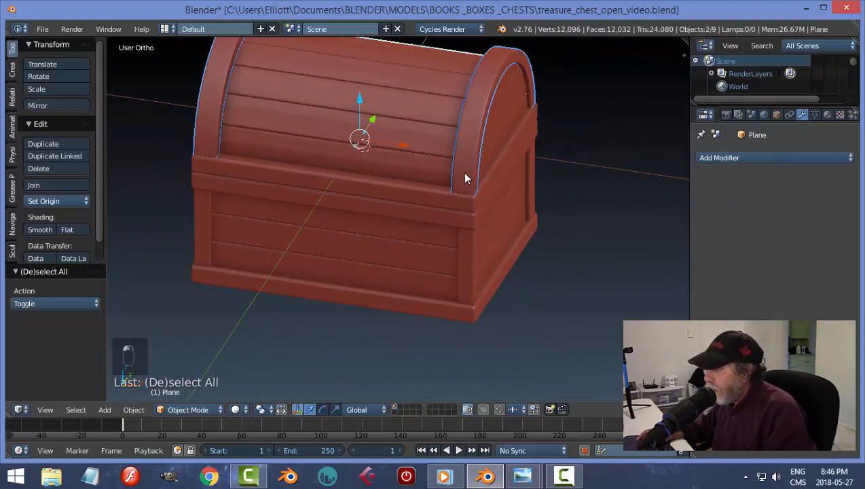
pyautogui.keyDown('shift'); pyautogui.rightClick(501, 167); pyautogui.keyUp('shift')
pyautogui.keyDown('shift'); pyautogui.rightClick(492, 127); pyautogui.keyUp('shift')
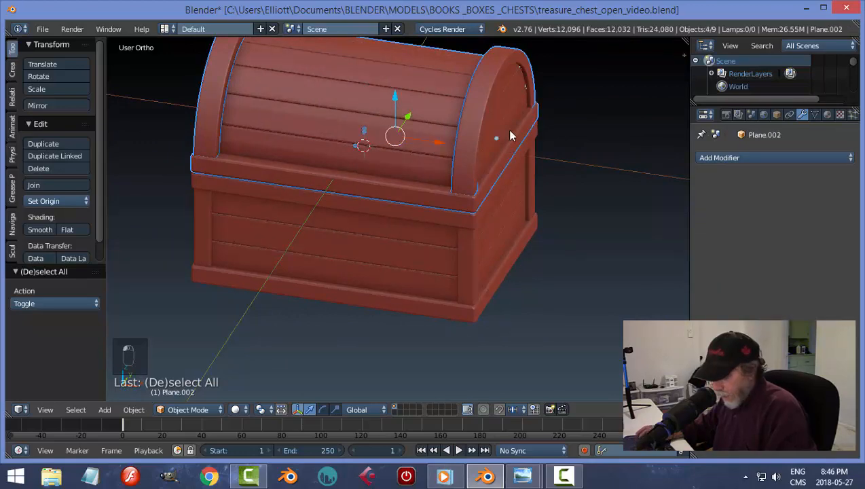
pyautogui.press('h')
# Save over the existing chest file, unhide the lid parts, and deselect everything.
pyautogui.moveTo(512, 169); pyautogui.dragTo(479, 165, button='middle')
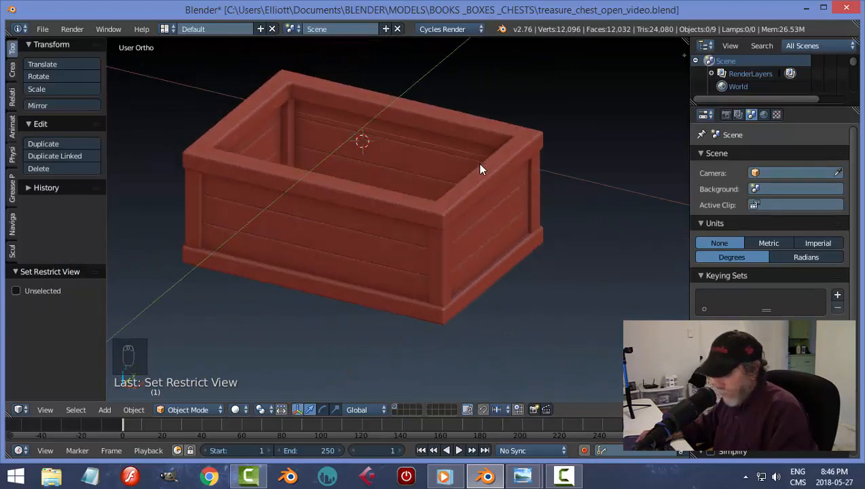
pyautogui.hotkey('ctrl', 's')
pyautogui.click(480, 165)
pyautogui.hotkey('alt', 'h')
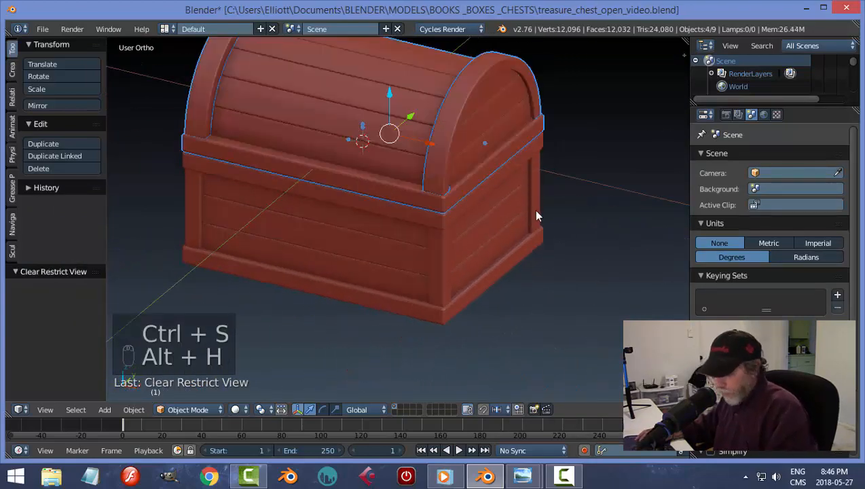
pyautogui.press('a')
# Select all chest parts, scale them by 0.786 along Z, and clear the selection.
pyautogui.moveTo(523, 230); pyautogui.dragTo(411, 192, button='middle')
pyautogui.scroll(-3, 406, 269)
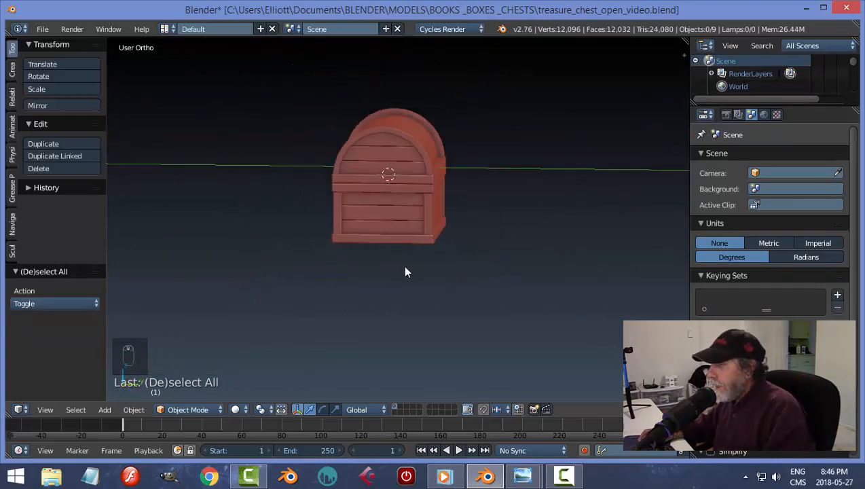
pyautogui.moveTo(406, 271); pyautogui.dragTo(455, 282, button='middle')
pyautogui.press('a')
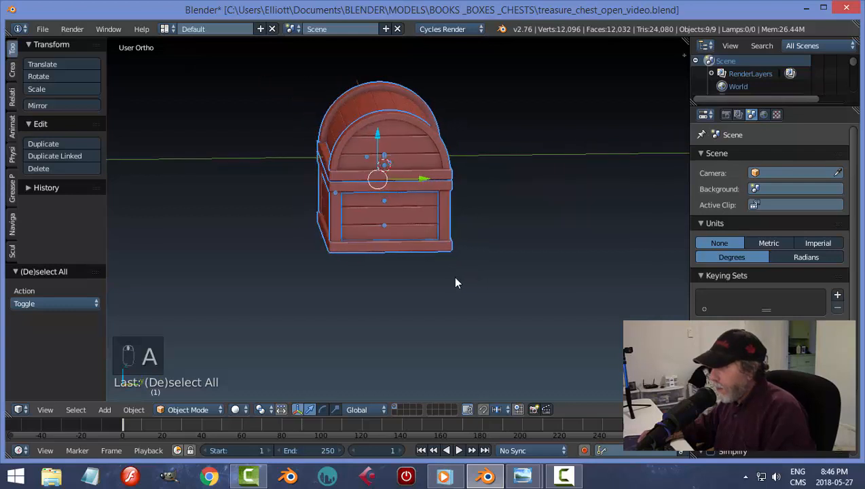
pyautogui.press('s')
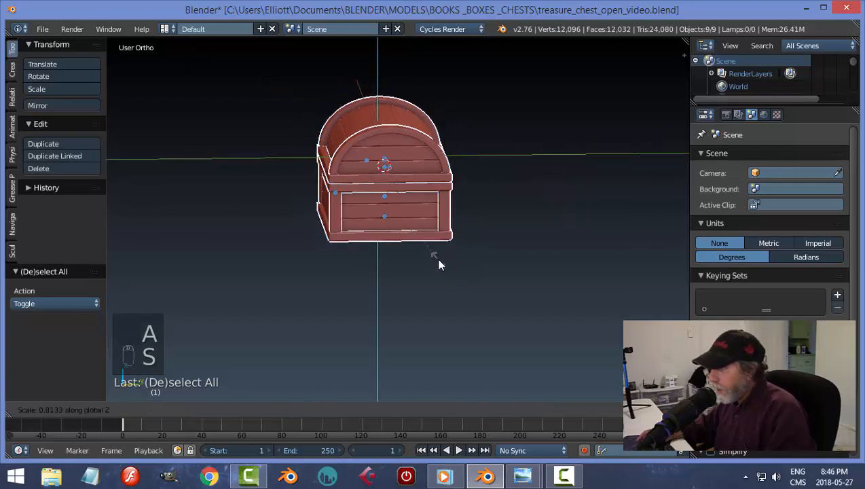
pyautogui.click(438, 262)
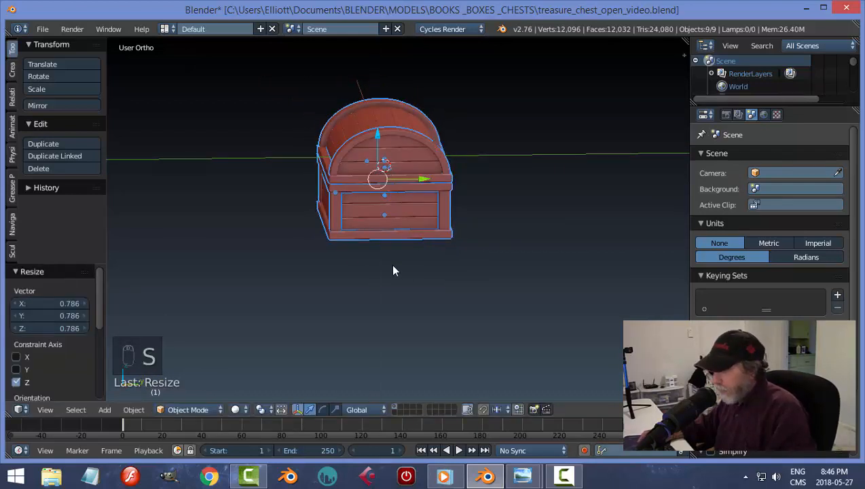
pyautogui.press('a')
pyautogui.moveTo(393, 266)
pyautogui.mouseDown(button='middle')
pyautogui.moveTo(498, 284)
pyautogui.moveTo(574, 251)
pyautogui.moveTo(441, 286)
pyautogui.moveTo(499, 294)
pyautogui.moveTo(483, 319)
pyautogui.moveTo(489, 243)
pyautogui.moveTo(506, 222)
pyautogui.moveTo(562, 199)
pyautogui.moveTo(496, 245)
pyautogui.moveTo(472, 294)
pyautogui.moveTo(587, 277)
pyautogui.moveTo(554, 305)
pyautogui.moveTo(431, 279)
pyautogui.moveTo(373, 245)
pyautogui.moveTo(542, 287)
pyautogui.moveTo(514, 225)
pyautogui.moveTo(478, 275)
pyautogui.moveTo(476, 268)
pyautogui.moveTo(466, 278)
pyautogui.mouseUp(button='middle')
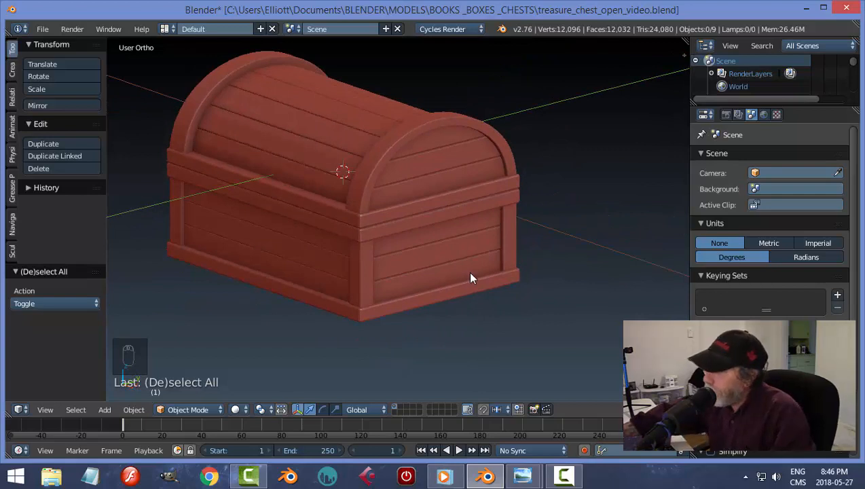
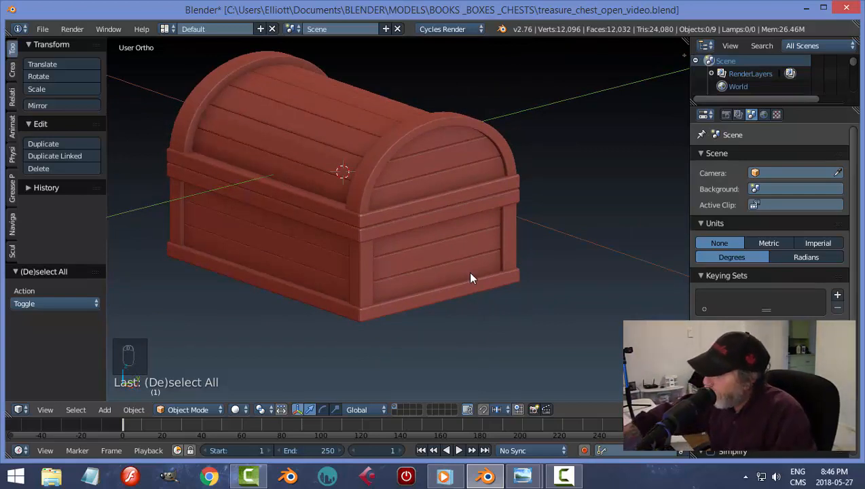
# Open the lid's rim frame in Edit Mode from the front view and switch to face selection.
pyautogui.press('KP_1')
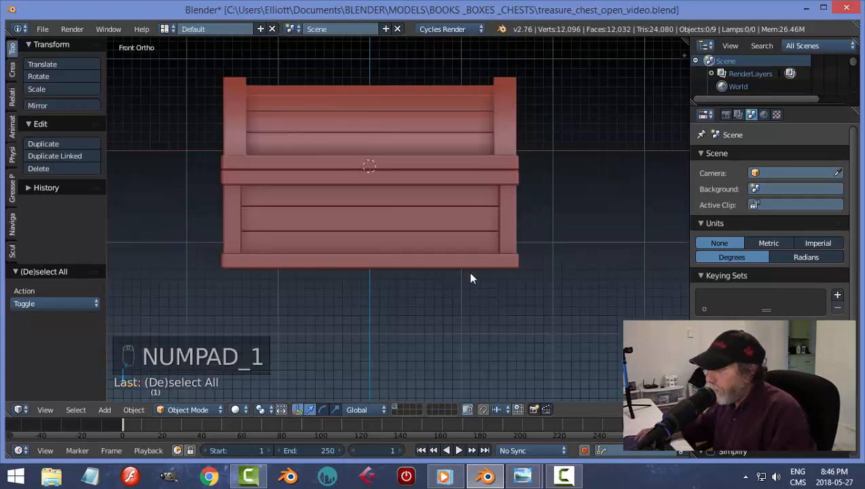
pyautogui.scroll(4, 484, 165)
pyautogui.rightClick(512, 140)
pyautogui.press('Tab')
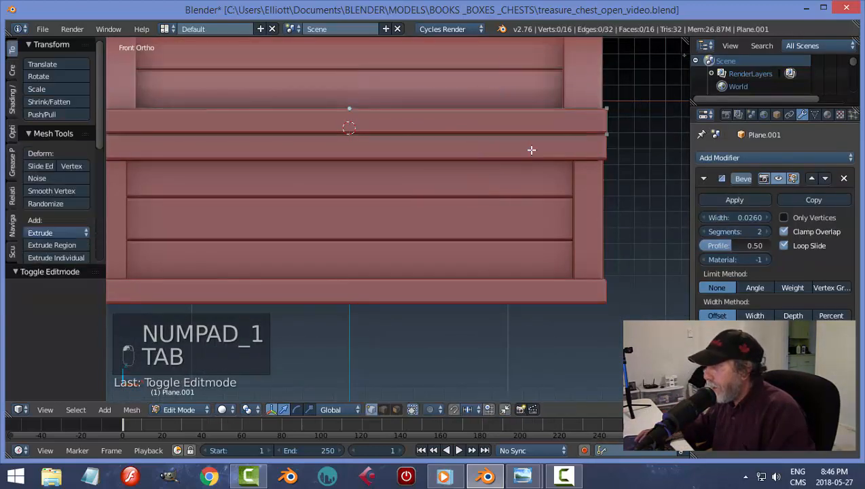
pyautogui.hotkey('ctrl', 'Tab')
pyautogui.click(414, 152)
# Snap the 3D cursor to the front face of the lid's rim frame, and return to Object Mode.
pyautogui.rightClick(450, 125)
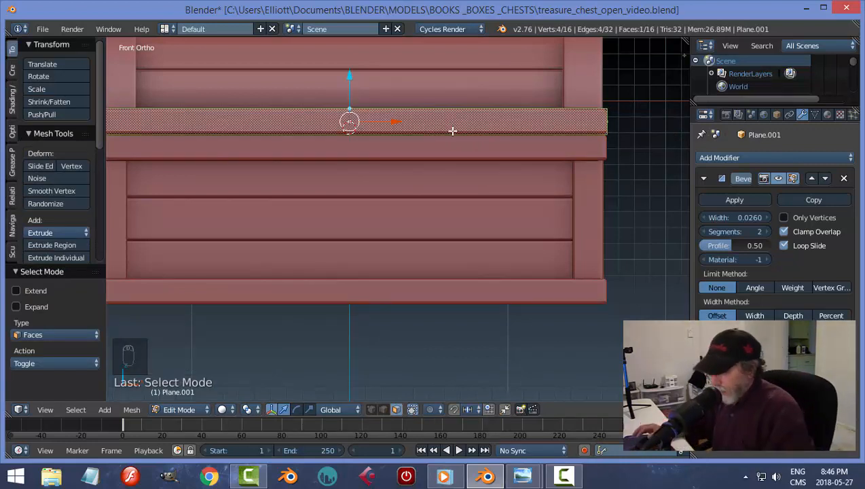
pyautogui.hotkey('shift', 's')
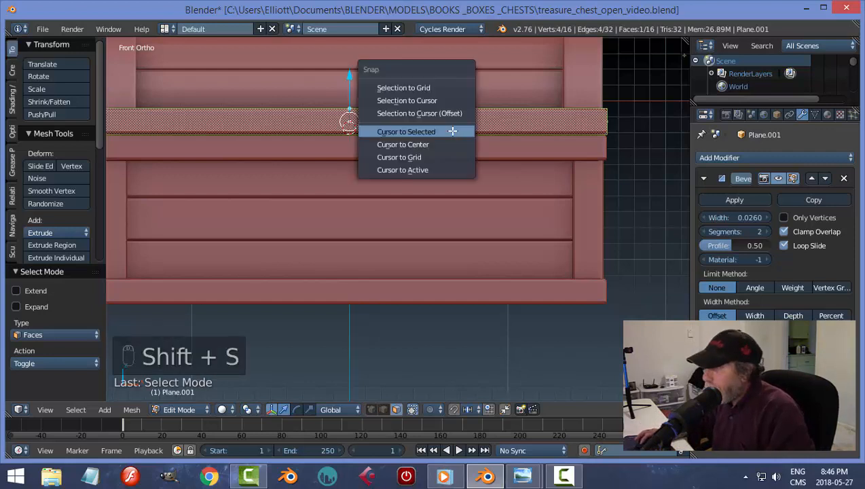
pyautogui.click(406, 131)
pyautogui.press('a')
pyautogui.press('Tab')
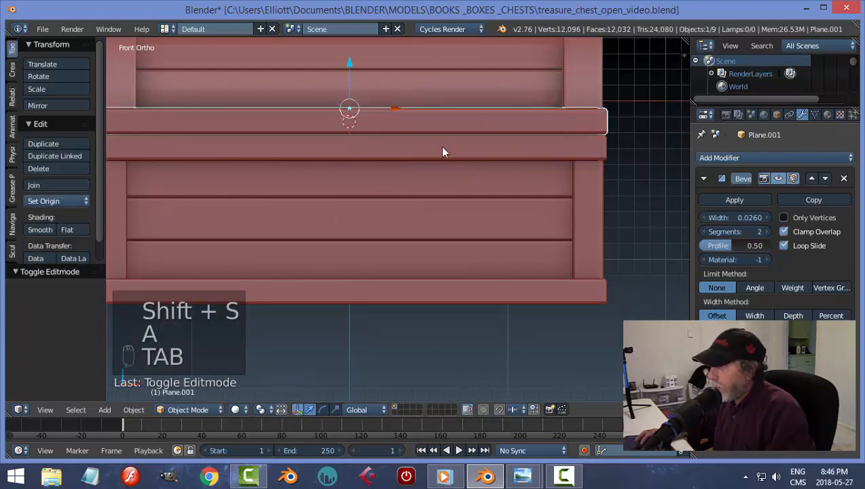
# Add a mesh circle at the 3D cursor on the rim's front and rotate it 90° about X.
pyautogui.scroll(-2, 444, 151)
pyautogui.moveTo(383, 133); pyautogui.dragTo(439, 240, button='middle')
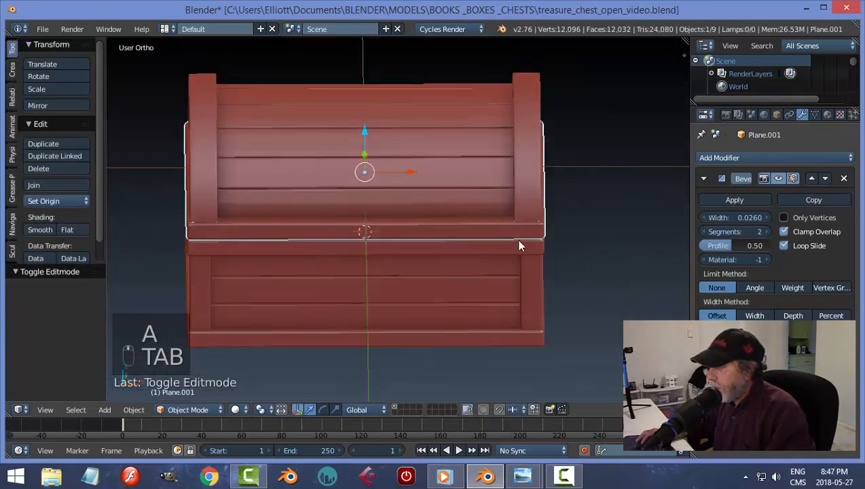
pyautogui.moveTo(519, 246); pyautogui.dragTo(549, 227, button='middle')
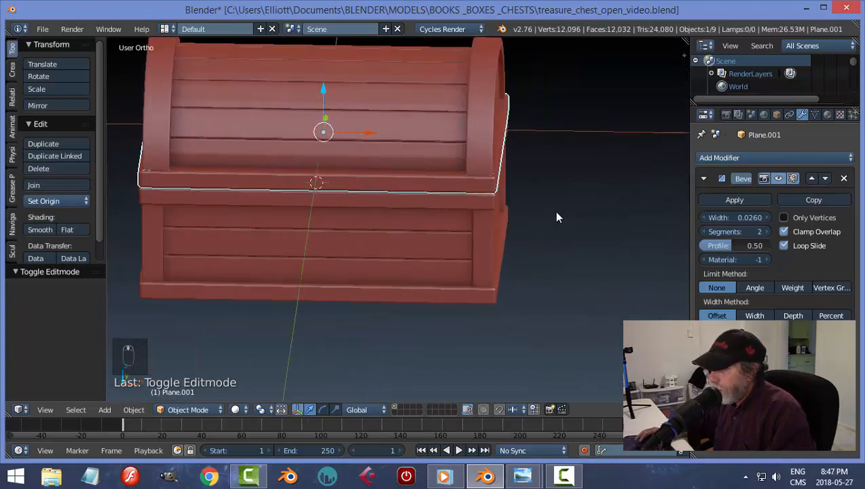
pyautogui.hotkey('shift', 'a')
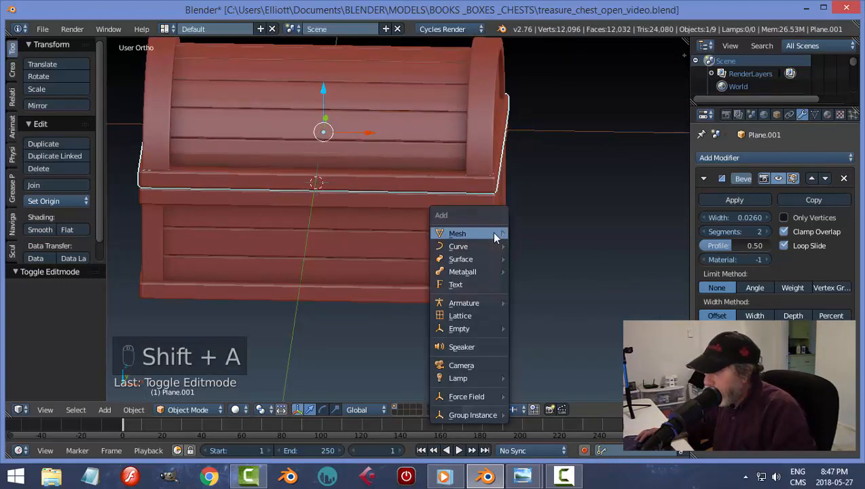
pyautogui.moveTo(494, 233)
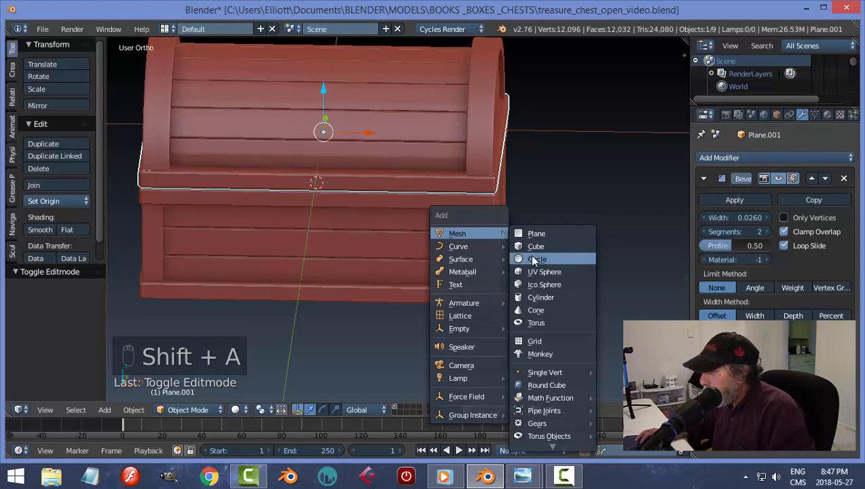
pyautogui.click(522, 245)
pyautogui.scroll(-1, 516, 224)
pyautogui.press('r')
pyautogui.press('x')
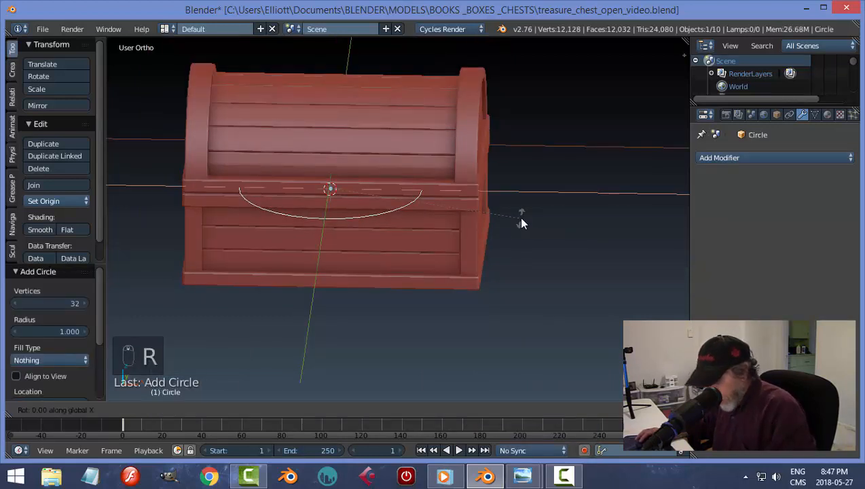
pyautogui.press('9')
pyautogui.press('0')
pyautogui.press('Return')
# Scale the circle on the lid's front rim to about 0.064, and again by about 0.682.
pyautogui.press('s')
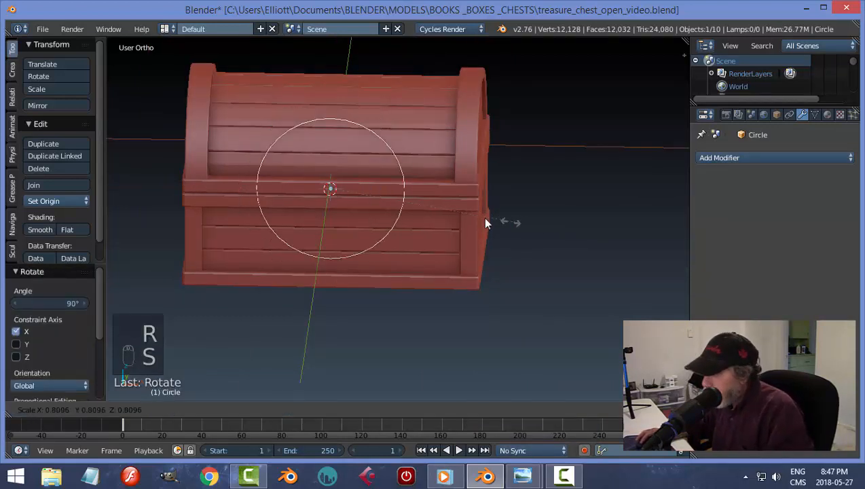
pyautogui.click(342, 197)
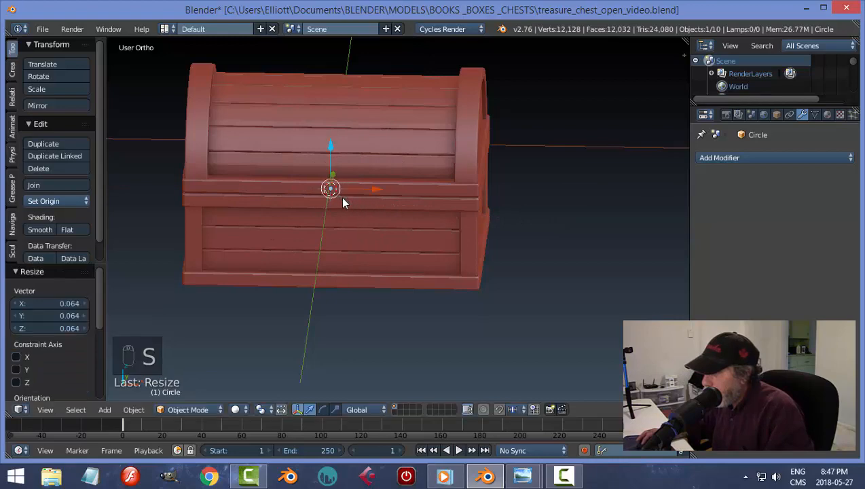
pyautogui.press('KP_Decimal')
pyautogui.scroll(-9, 355, 198)
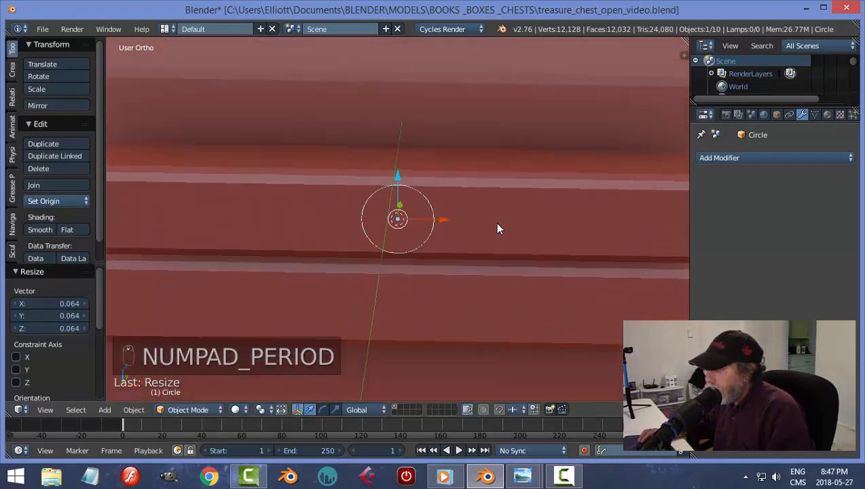
pyautogui.moveTo(497, 222); pyautogui.dragTo(451, 208, button='middle')
pyautogui.press('s')
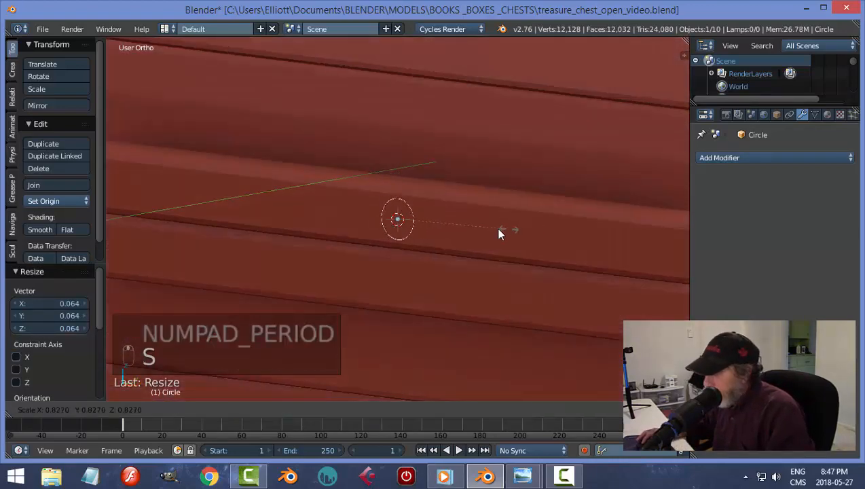
pyautogui.click(488, 228)
pyautogui.scroll(-3, 537, 243)
pyautogui.scroll(3, 553, 255)
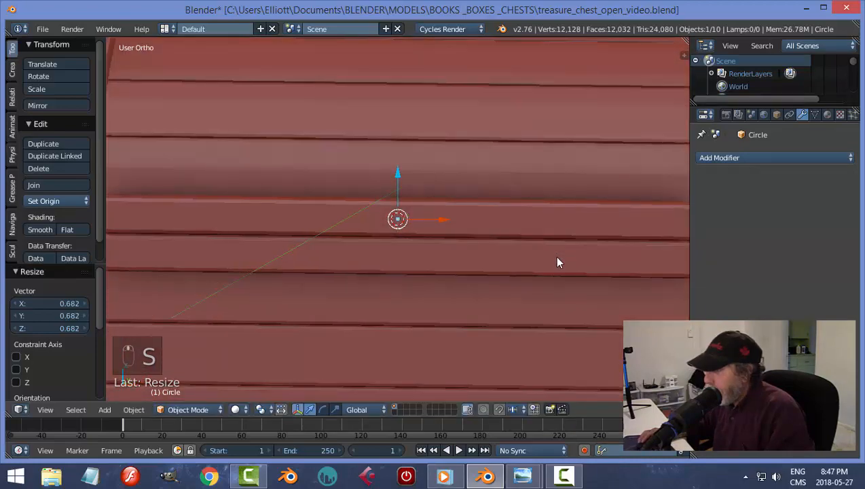
# Move the circle along X by about 1.454 and a further 0.040 so it sits near the front rim's right-hand corner.
pyautogui.moveTo(554, 255); pyautogui.dragTo(462, 239, button='middle')
pyautogui.scroll(-4, 500, 251)
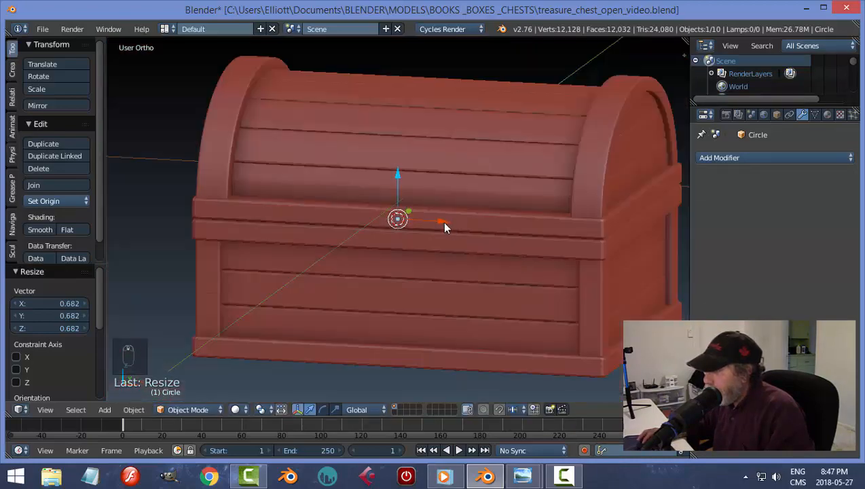
pyautogui.moveTo(442, 222); pyautogui.dragTo(626, 251)
pyautogui.press('KP_3')
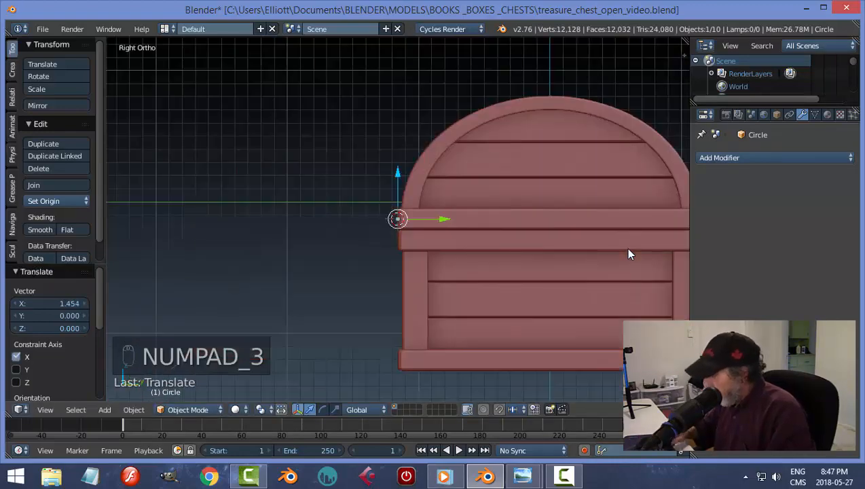
pyautogui.press('KP_1')
pyautogui.scroll(2, 628, 250)
pyautogui.keyDown('shift'); pyautogui.moveTo(663, 244); pyautogui.dragTo(358, 240, button='middle'); pyautogui.keyUp('shift')
pyautogui.scroll(2, 367, 238)
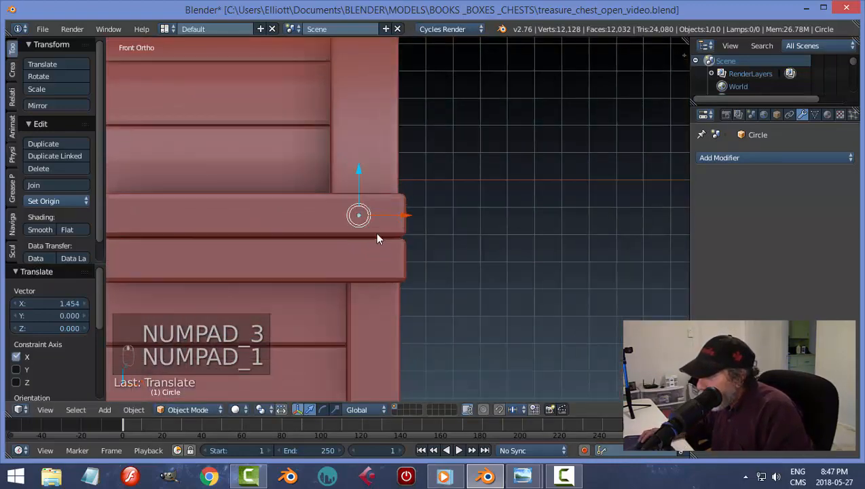
pyautogui.moveTo(409, 217); pyautogui.dragTo(421, 223)
# Fill the whole circle with a face in Edit Mode and extrude it about 0.013 outward along negative Y.
pyautogui.moveTo(475, 227); pyautogui.dragTo(506, 298, button='middle')
pyautogui.press('Tab')
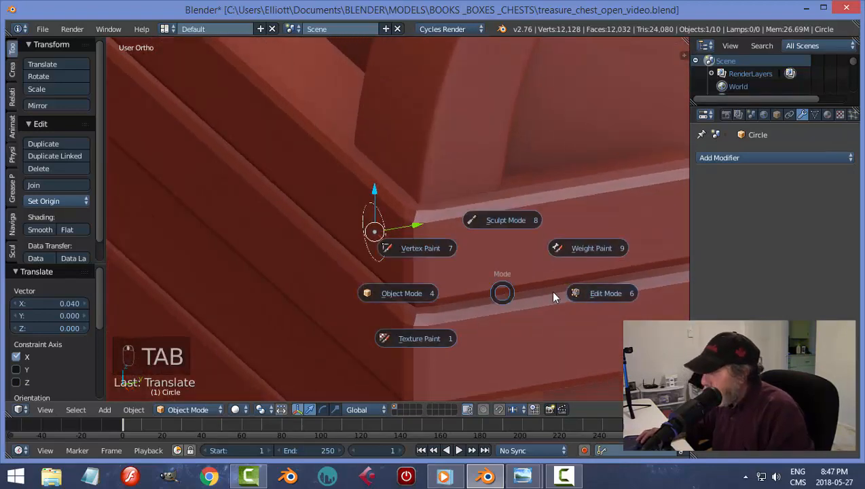
pyautogui.click(598, 293)
pyautogui.press('a')
pyautogui.press('a')
pyautogui.press('a')
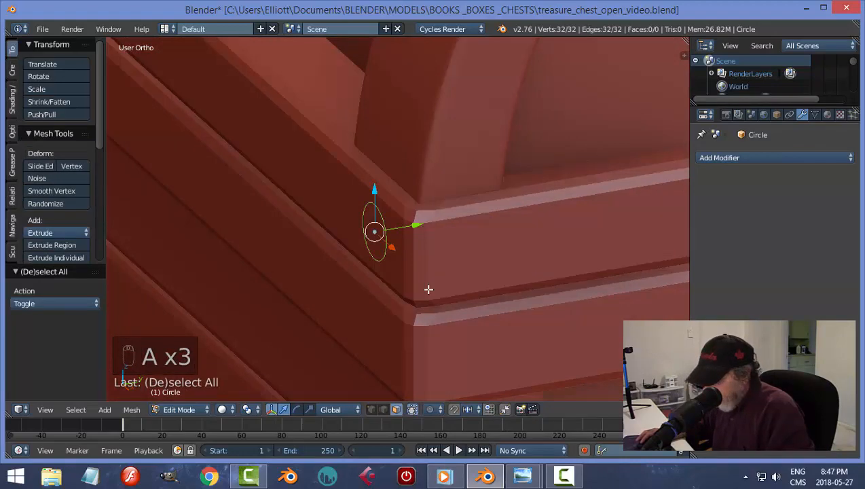
pyautogui.press('f')
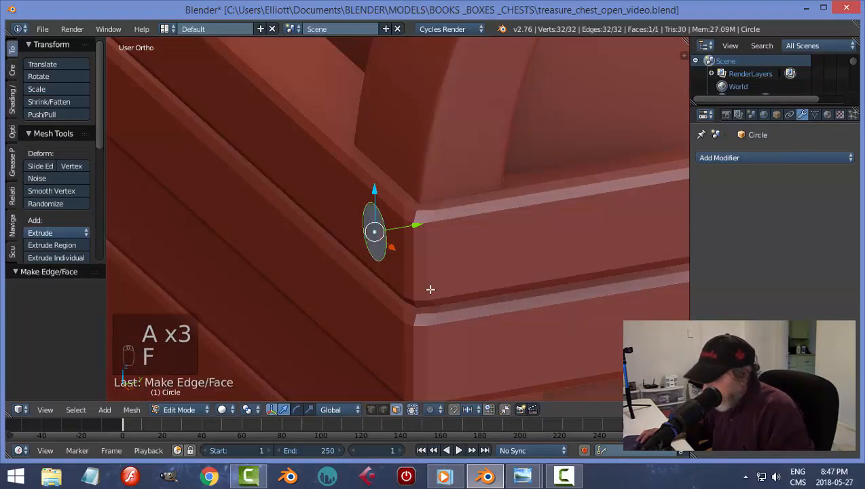
pyautogui.press('e')
pyautogui.click(421, 291)
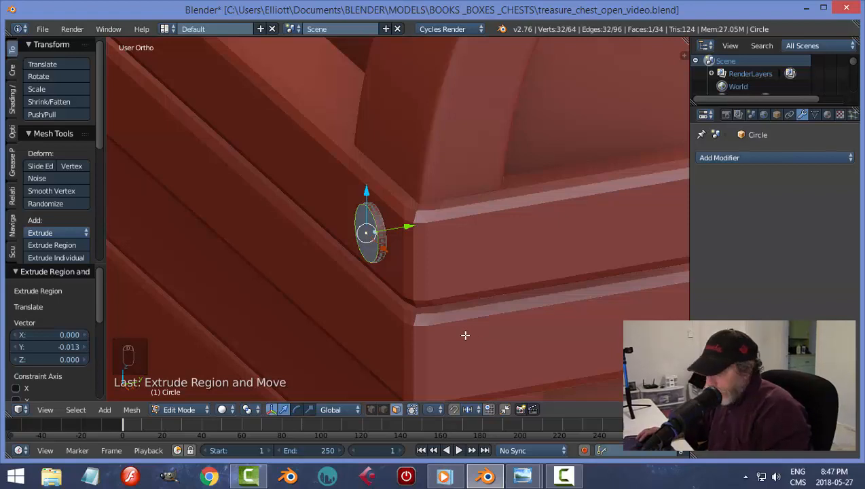
# Apply the disc's rotation and scale in Object Mode and reopen it in Edit Mode.
pyautogui.press('Tab')
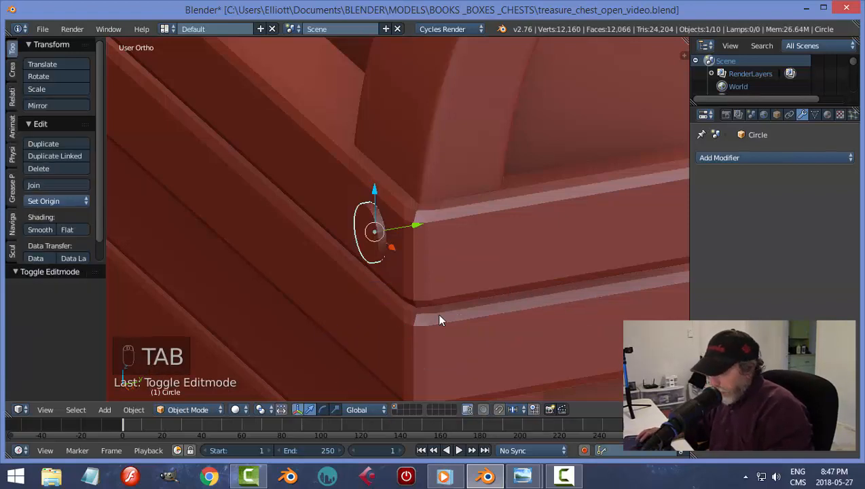
pyautogui.hotkey('ctrl', 'a')
pyautogui.click(437, 315)
pyautogui.press('Tab')
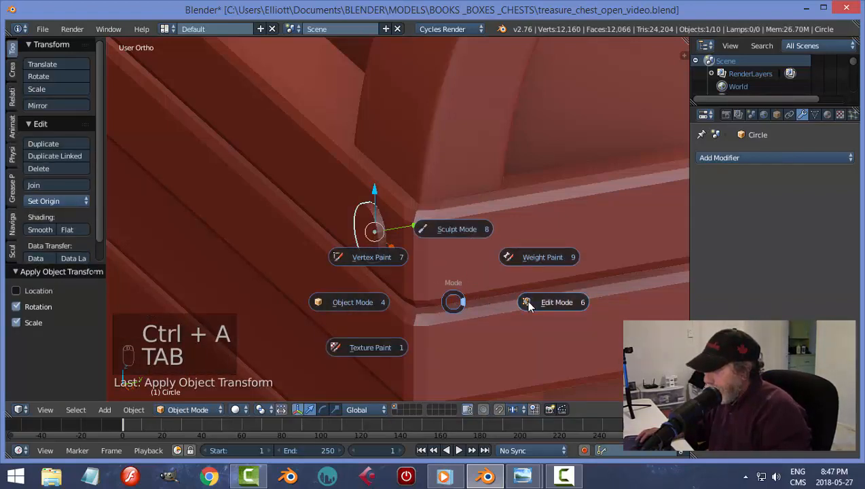
pyautogui.click(525, 300)
# Inset the disc's front face by about 0.0226 and extrude the inner face about 0.015 outward.
pyautogui.scroll(2, 450, 288)
pyautogui.moveTo(449, 288); pyautogui.dragTo(583, 256, button='middle')
pyautogui.press('i')
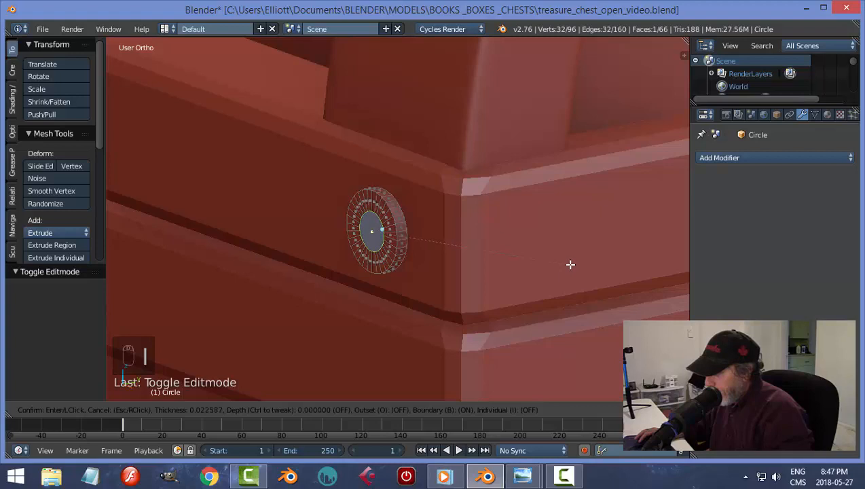
pyautogui.click(571, 264)
pyautogui.press('e')
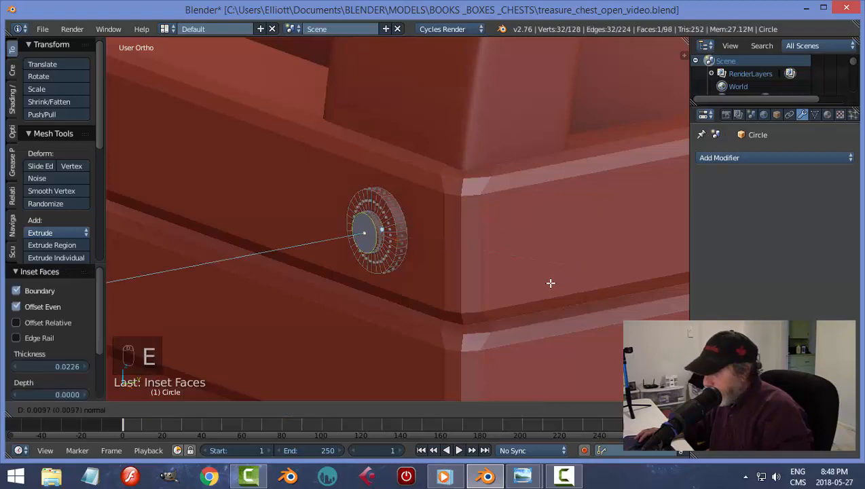
pyautogui.click(547, 284)
# Bevel the raised centre's front edge by about 0.004 with 3 segments and clear the selection.
pyautogui.moveTo(547, 284); pyautogui.dragTo(490, 295, button='middle')
pyautogui.hotkey('ctrl', 'b')
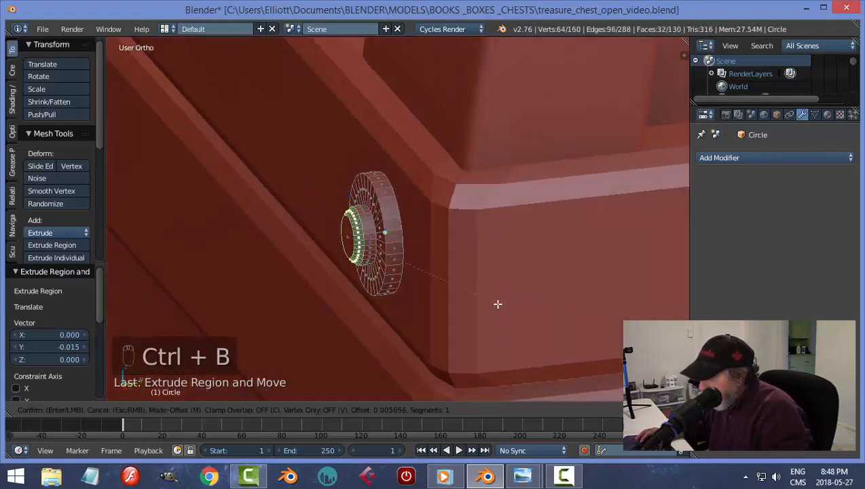
pyautogui.scroll(2, 495, 303)
pyautogui.click(495, 303)
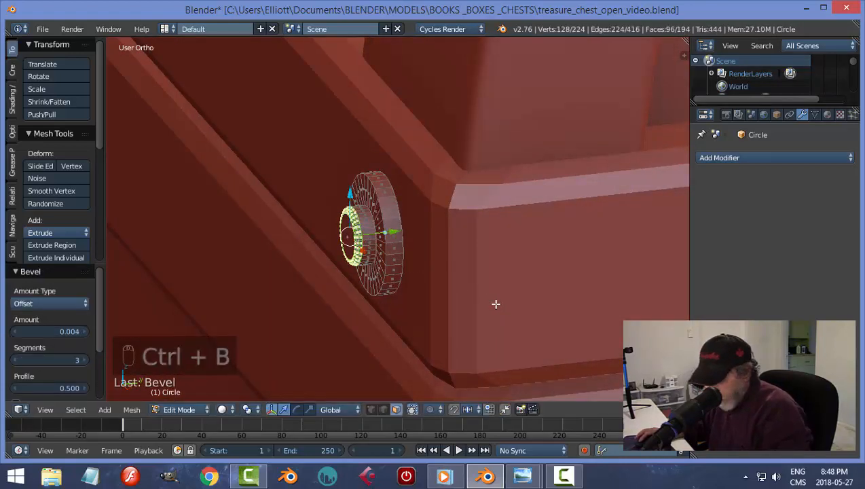
pyautogui.press('a')
# Bevel the disc's outer front edge loop by about 0.003 with 3 segments using edge selection, and return to Object Mode.
pyautogui.press('Tab')
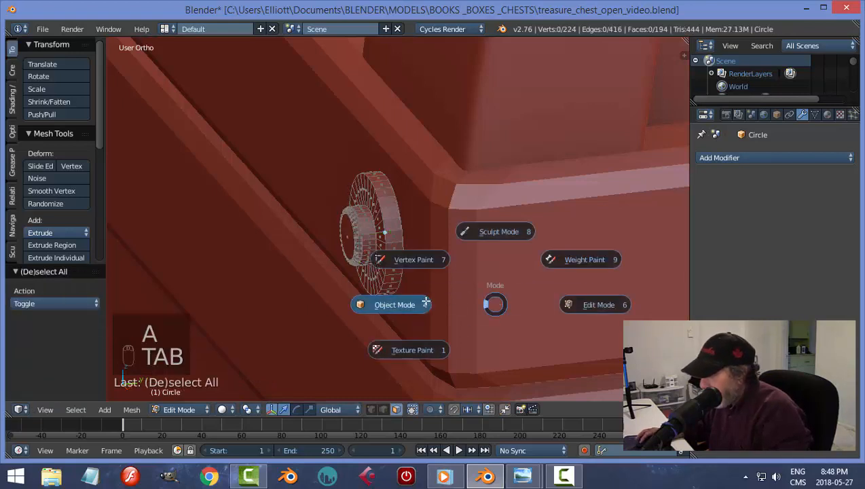
pyautogui.press('Escape')
pyautogui.hotkey('ctrl', 'Tab')
pyautogui.click(406, 288)
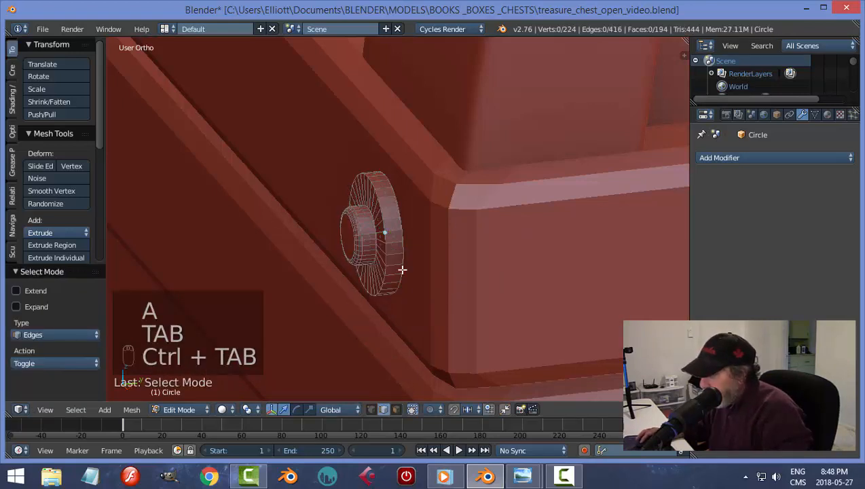
pyautogui.scroll(2, 395, 244)
pyautogui.keyDown('alt'); pyautogui.rightClick(371, 198); pyautogui.keyUp('alt')
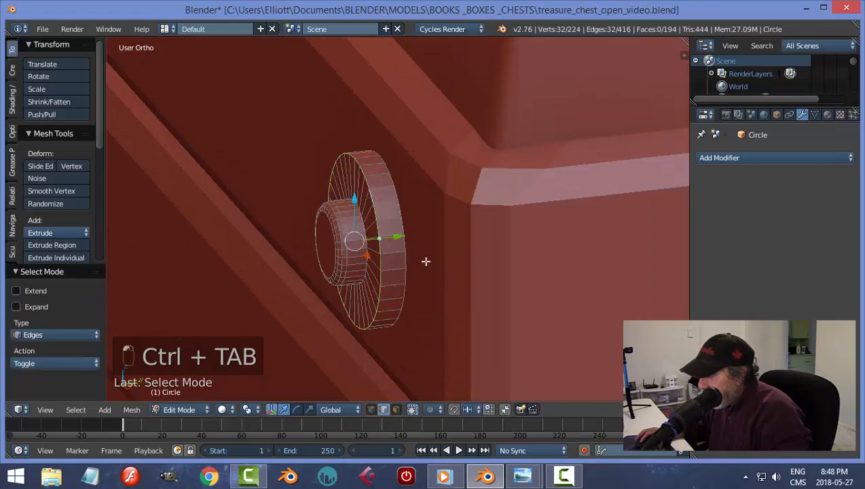
pyautogui.hotkey('ctrl', 'b')
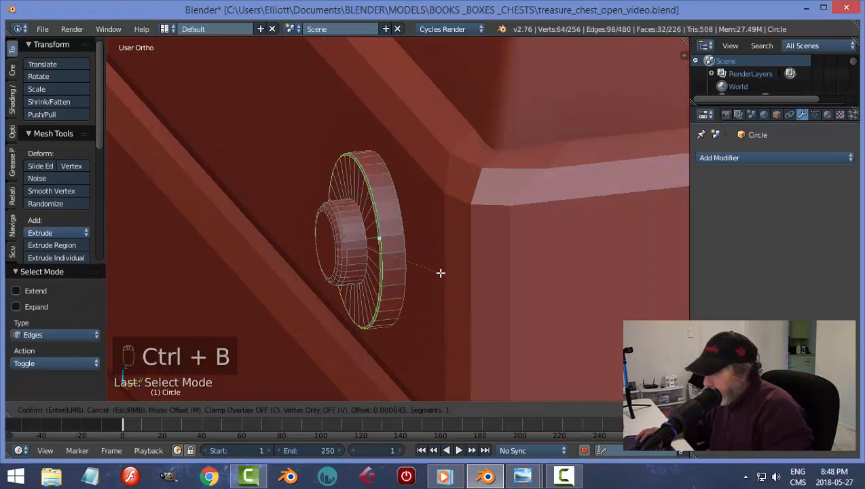
pyautogui.scroll(2, 442, 277)
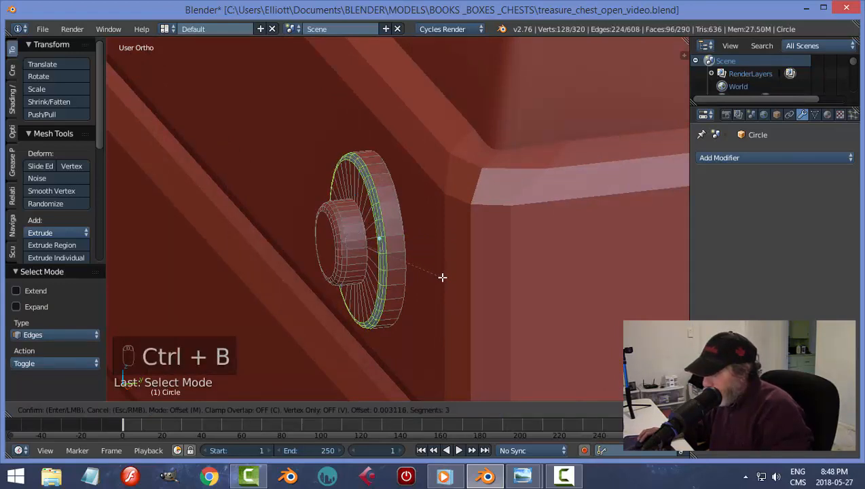
pyautogui.click(442, 277)
pyautogui.press('a')
pyautogui.press('Tab')
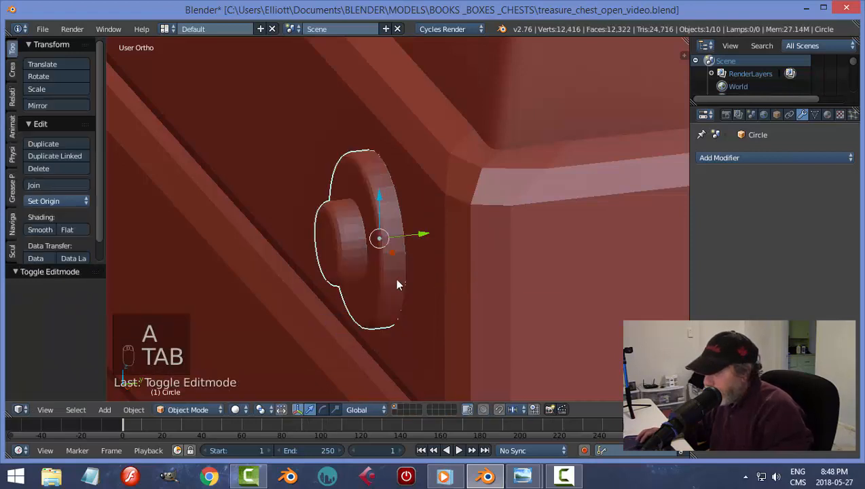
# Move the disc about 0.00085 along Y toward the rim and scale it by 0.830 along Y.
pyautogui.moveTo(426, 273); pyautogui.dragTo(417, 293, button='middle')
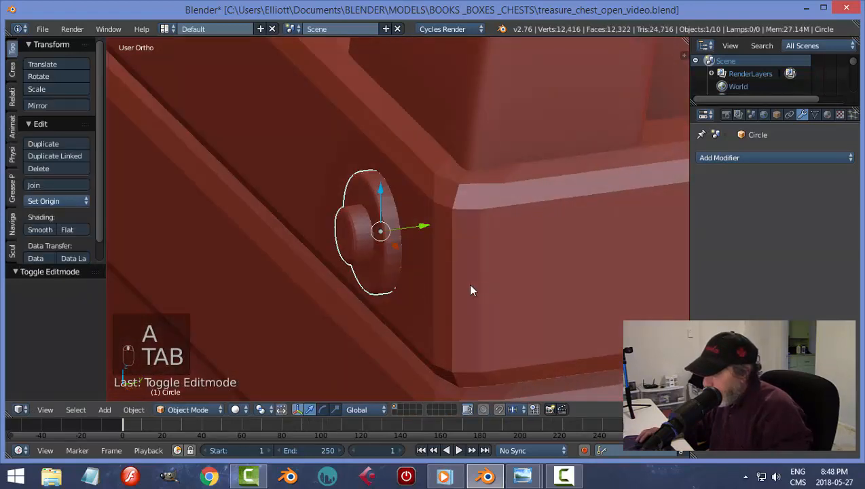
pyautogui.press('g')
pyautogui.press('y')
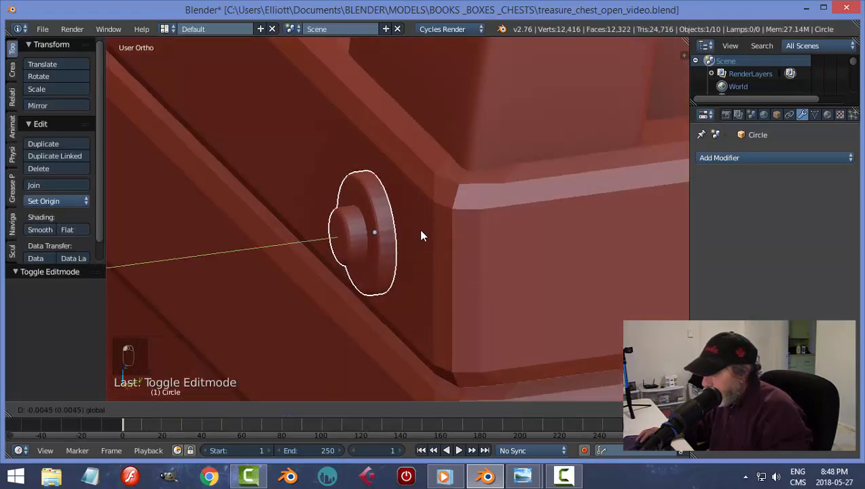
pyautogui.click(427, 237)
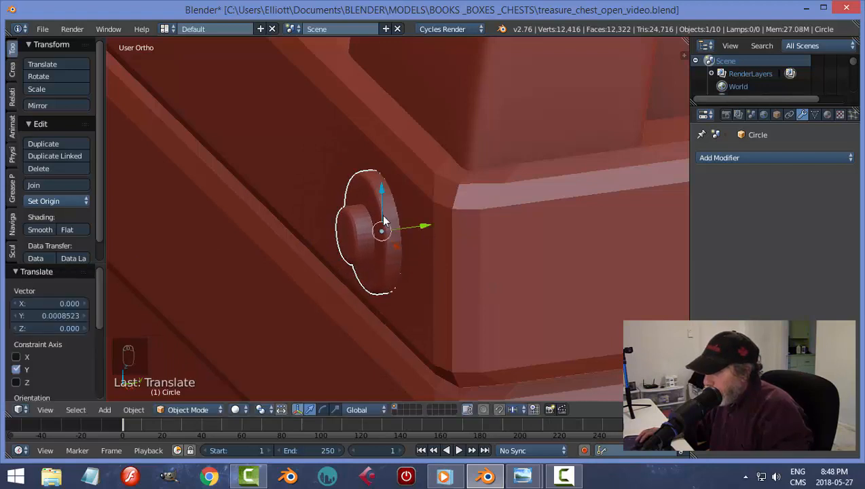
pyautogui.moveTo(434, 292); pyautogui.dragTo(437, 290, button='middle')
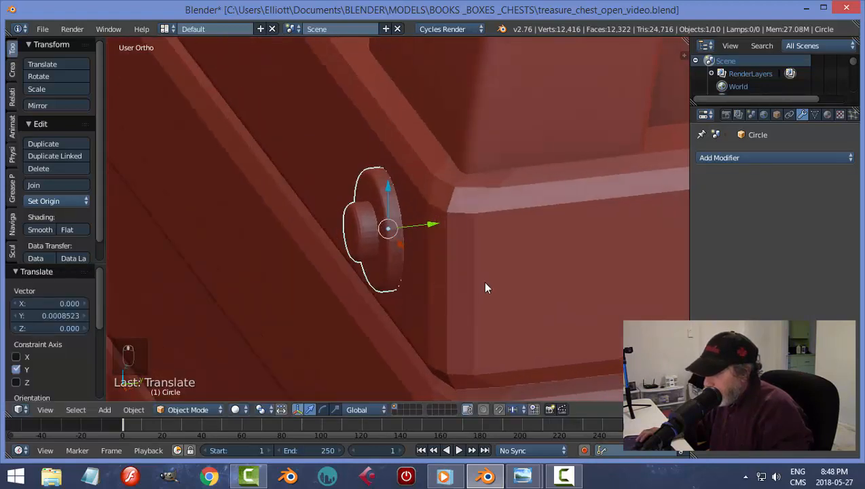
pyautogui.press('s')
pyautogui.press('y')
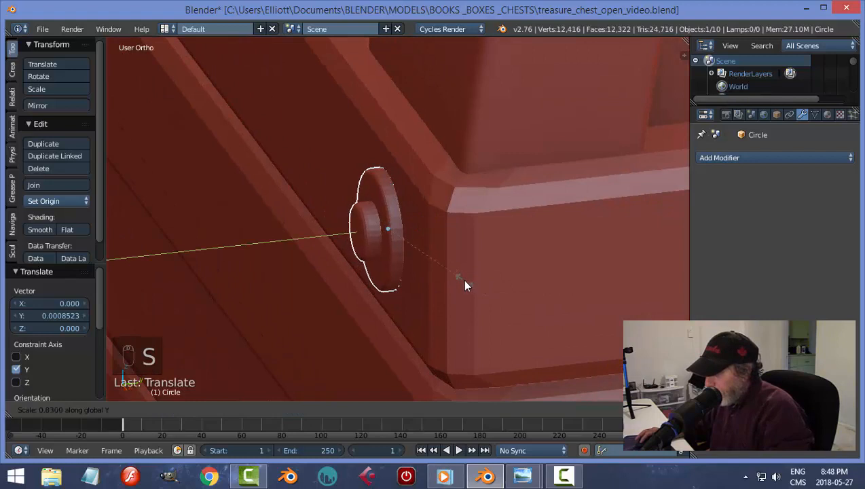
pyautogui.click(465, 286)
# Snap the 3D cursor to the disc and add a mesh cylinder with 6 vertices there.
pyautogui.hotkey('shift', 's')
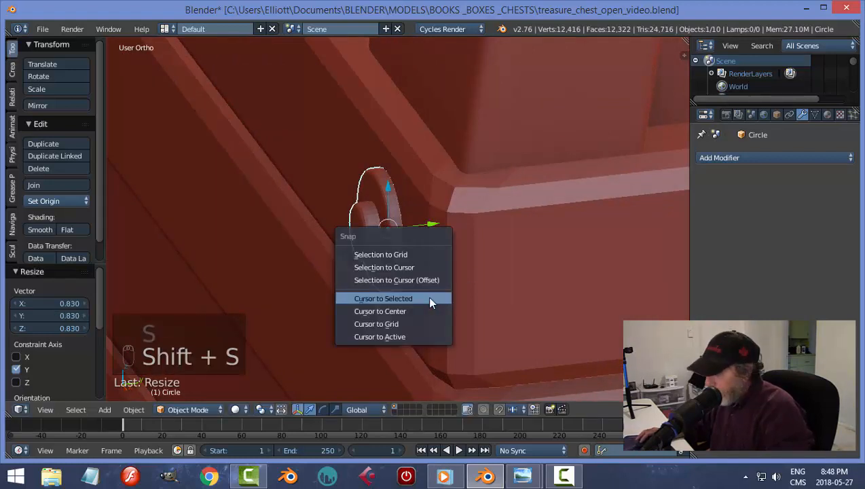
pyautogui.click(431, 299)
pyautogui.moveTo(415, 309); pyautogui.dragTo(327, 267, button='middle')
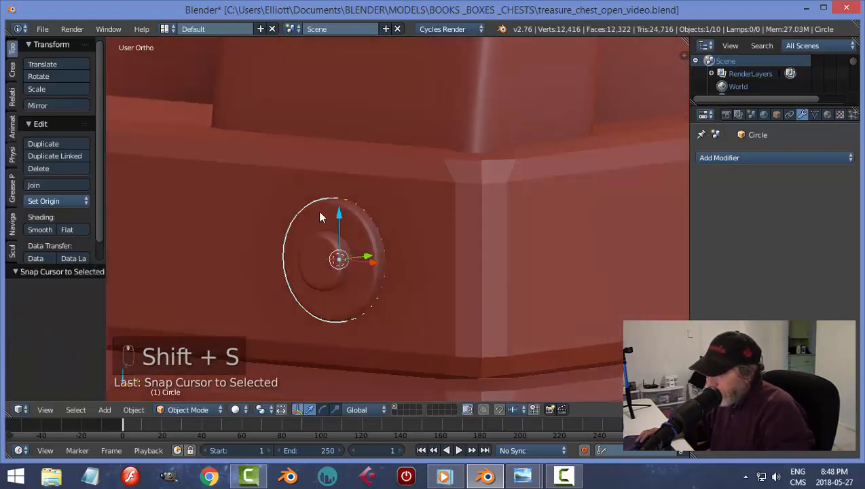
pyautogui.moveTo(309, 299); pyautogui.dragTo(484, 338, button='middle')
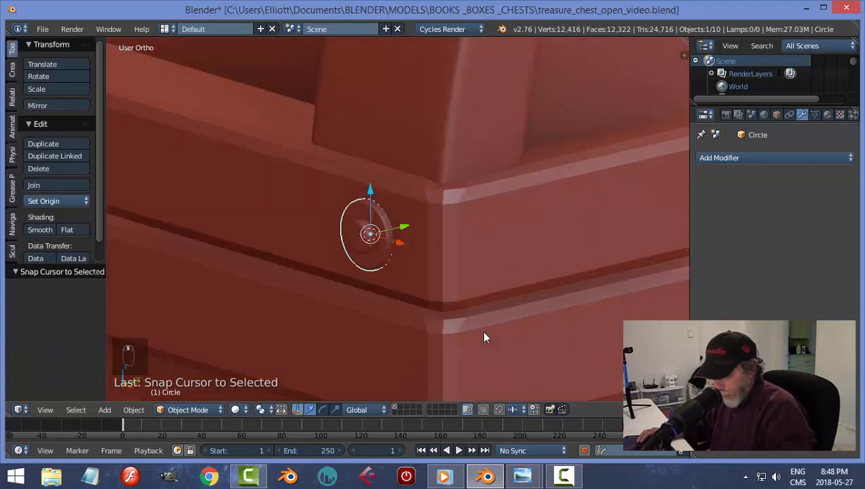
pyautogui.hotkey('shift', 'a')
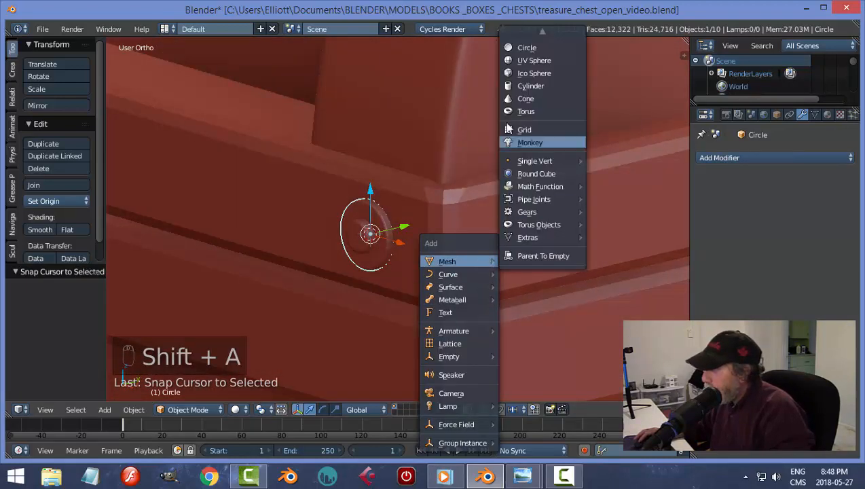
pyautogui.click(531, 86)
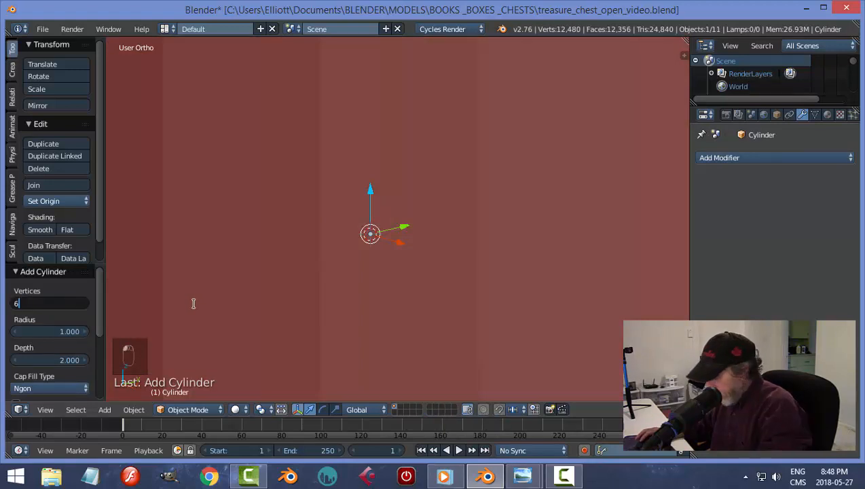
pyautogui.press('Return')
pyautogui.scroll(-5, 344, 278)
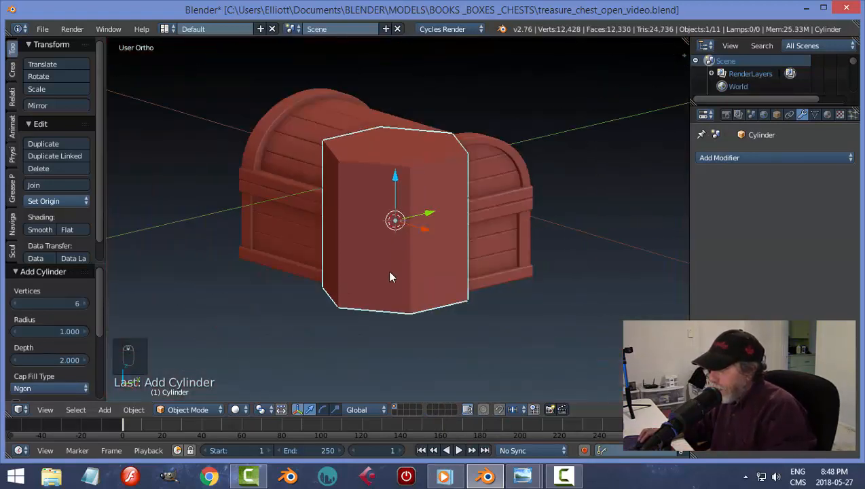
# Rotate the six-sided cylinder 90° about the X axis.
pyautogui.moveTo(390, 277); pyautogui.dragTo(411, 272, button='middle')
pyautogui.press('r')
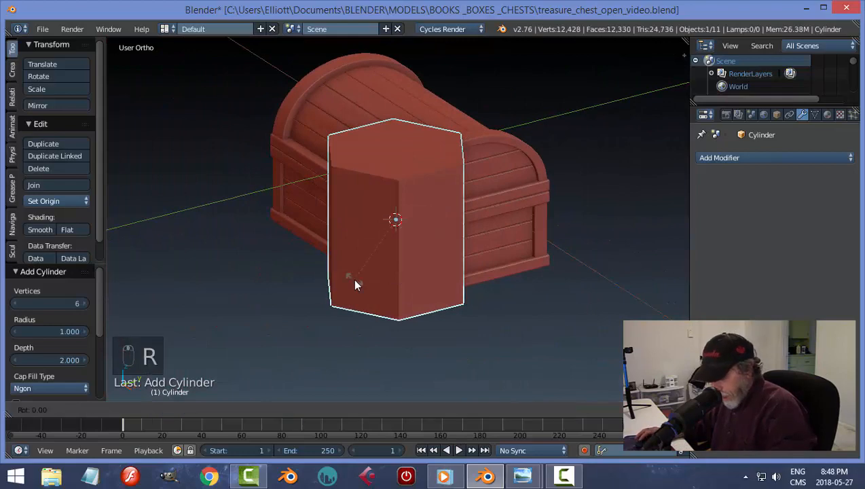
pyautogui.press('x')
pyautogui.press('9')
pyautogui.press('0')
pyautogui.press('Return')
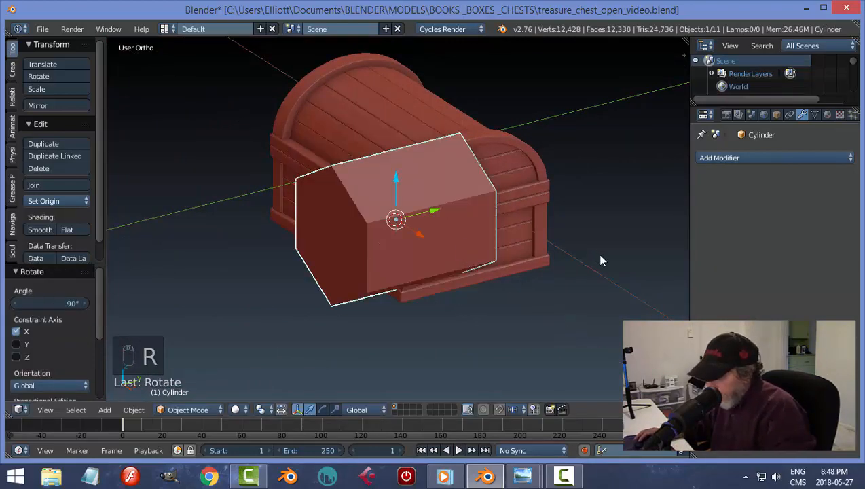
# Scale the cylinder uniformly by about 0.062, and by about 0.502 again, so it fits inside the disc's outline.
pyautogui.press('s')
pyautogui.click(400, 233)
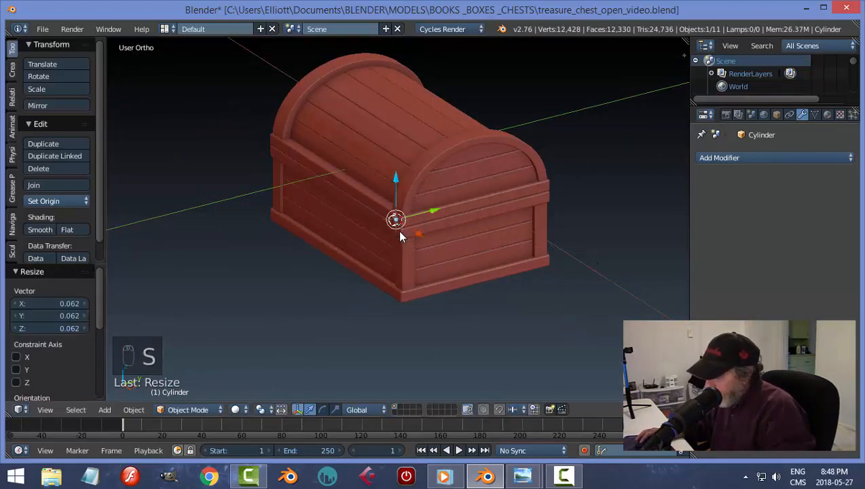
pyautogui.press('KP_Decimal')
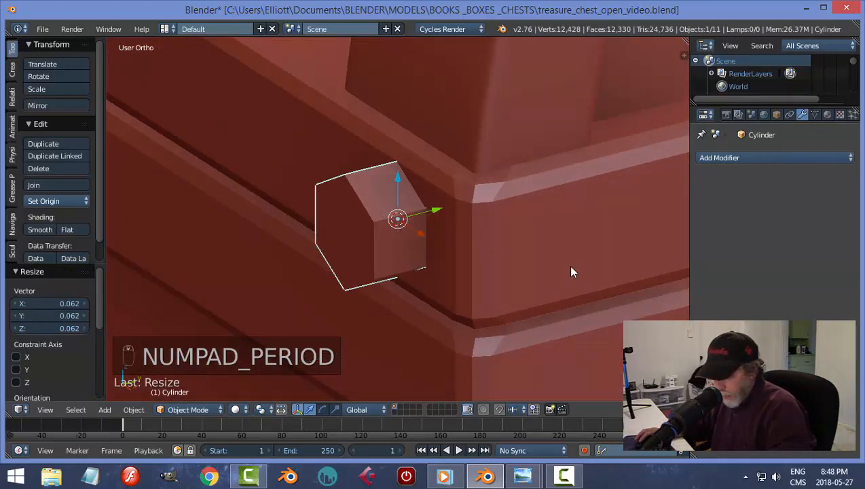
pyautogui.press('s')
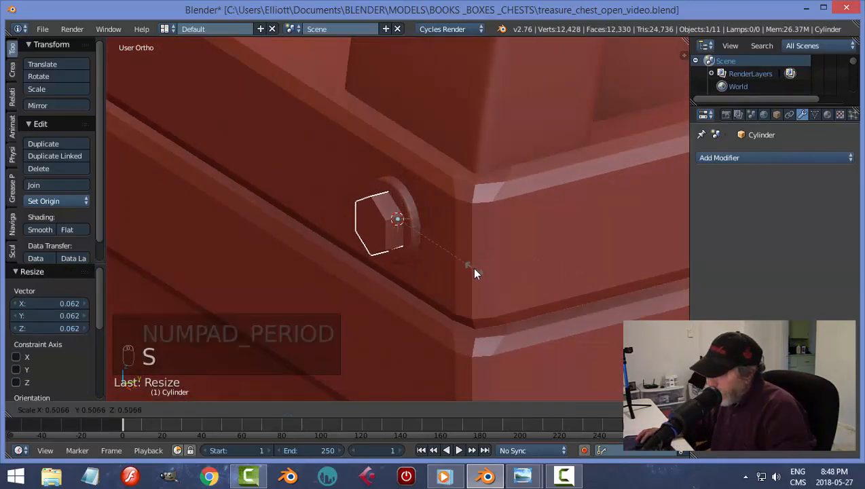
pyautogui.click(474, 267)
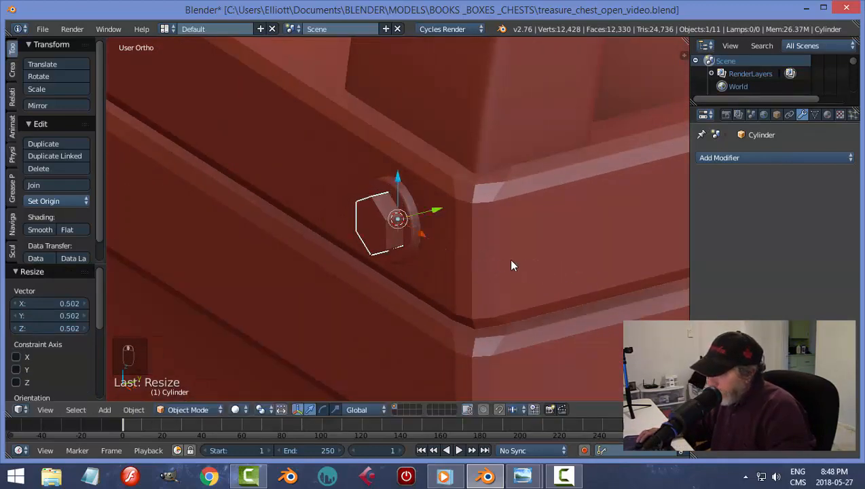
# Scale the cylinder by about 0.508 along Y and move it about -0.029 along Y, out from the disc.
pyautogui.press('s')
pyautogui.press('y')
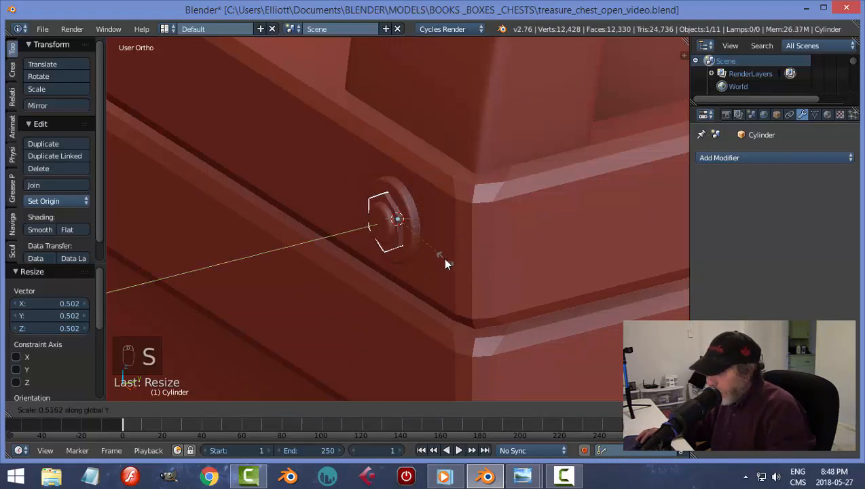
pyautogui.click(442, 257)
pyautogui.press('g')
pyautogui.press('y')
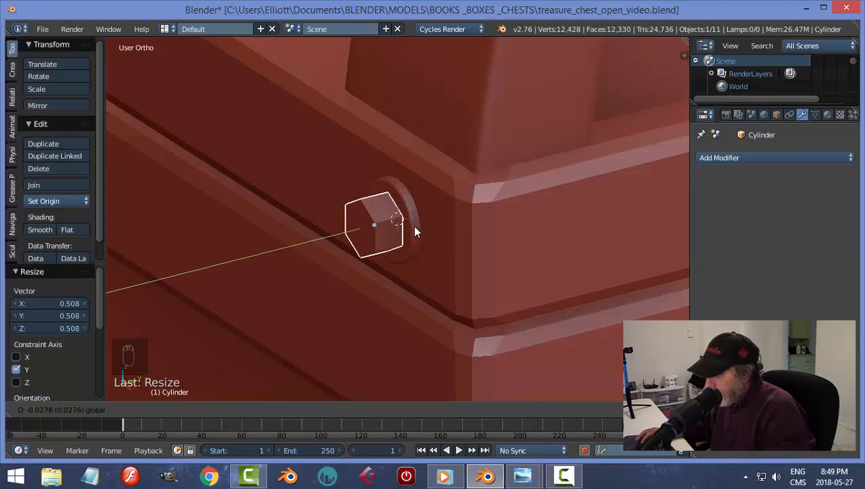
pyautogui.click(416, 231)
# Flatten the cylinder by about 0.362 along Y and move it slightly back along Y toward the disc.
pyautogui.press('s')
pyautogui.press('y')
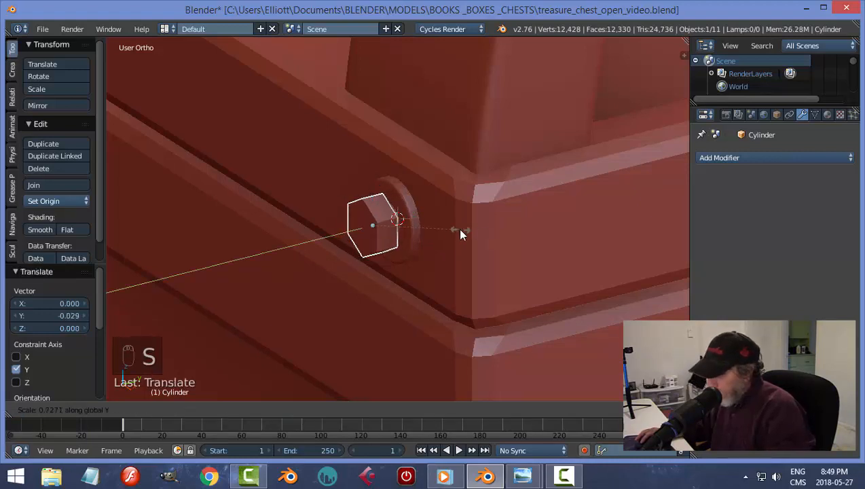
pyautogui.click(413, 229)
pyautogui.moveTo(410, 227); pyautogui.dragTo(417, 218)
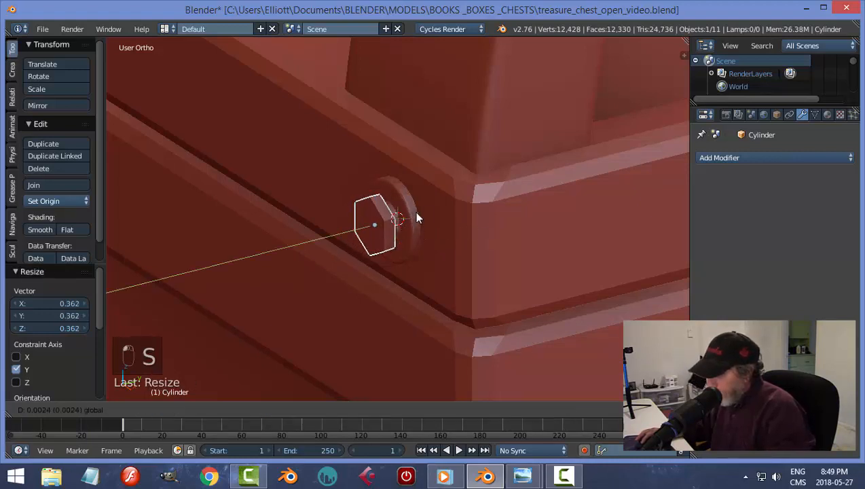
pyautogui.click(426, 216)
# Apply rotation and scale to the flattened six-sided cylinder.
pyautogui.press('a')
pyautogui.moveTo(419, 272); pyautogui.dragTo(384, 216, button='middle')
pyautogui.rightClick(417, 211)
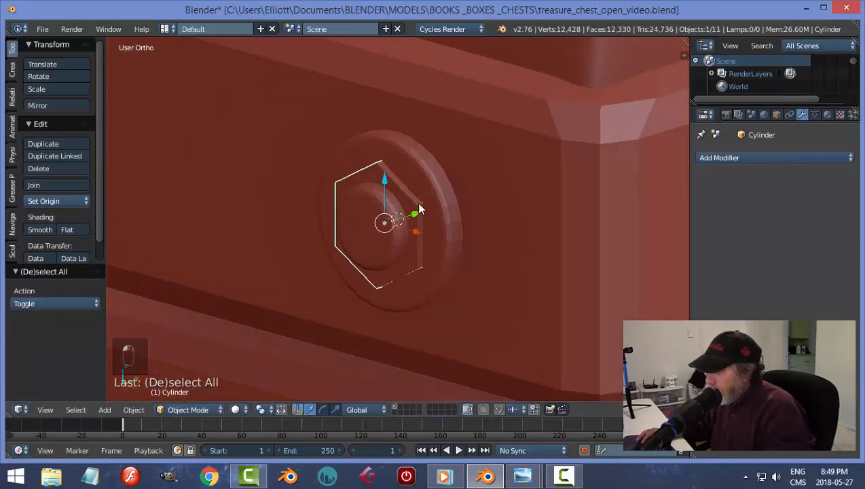
pyautogui.rightClick(418, 203)
pyautogui.rightClick(420, 205)
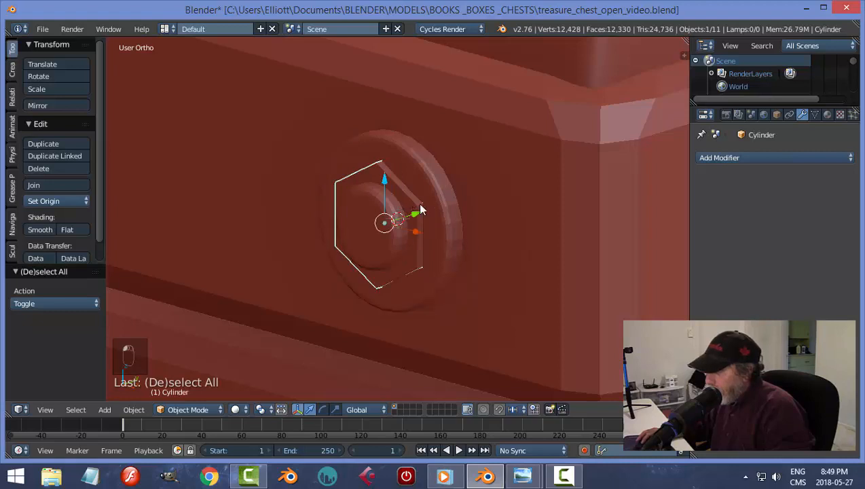
pyautogui.hotkey('ctrl', 'a')
pyautogui.click(454, 248)
# Bevel the front hexagonal face of the cylinder by about 0.0014 with 1 segment using face selection, and return to Object Mode.
pyautogui.scroll(5, 449, 253)
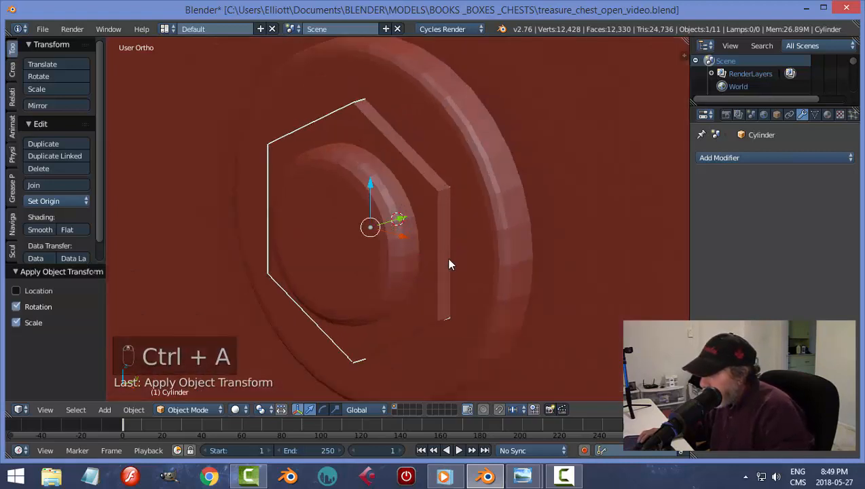
pyautogui.press('Tab')
pyautogui.click(539, 258)
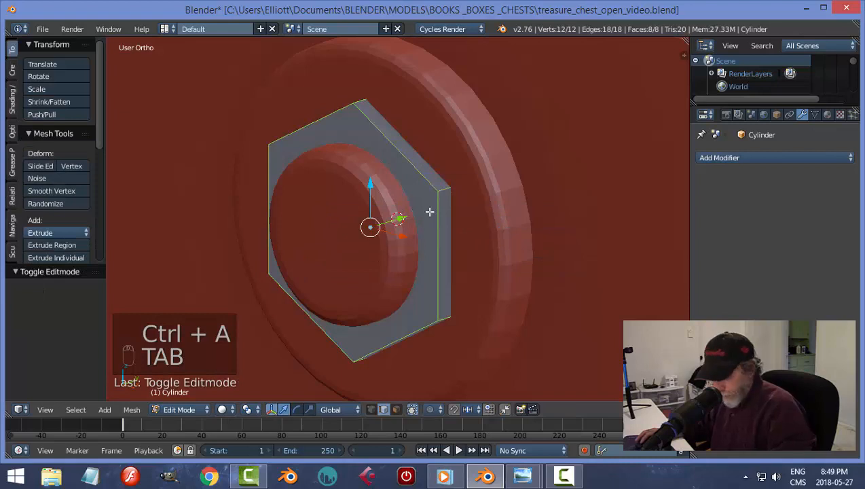
pyautogui.hotkey('ctrl', 'Tab')
pyautogui.click(424, 224)
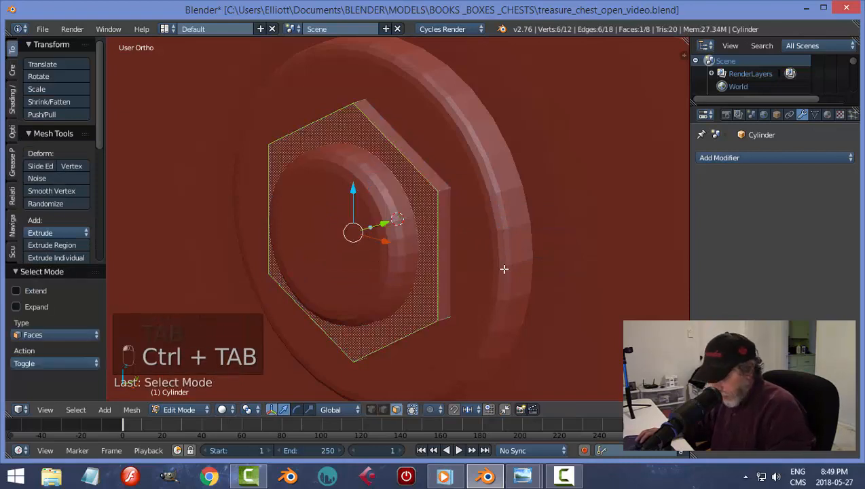
pyautogui.hotkey('ctrl', 'b')
pyautogui.hotkey('ctrl', 'b')
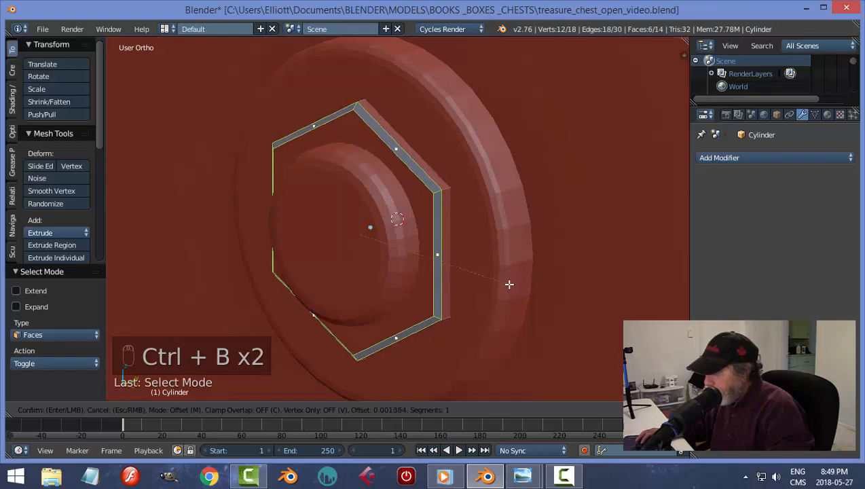
pyautogui.click(510, 284)
pyautogui.press('a')
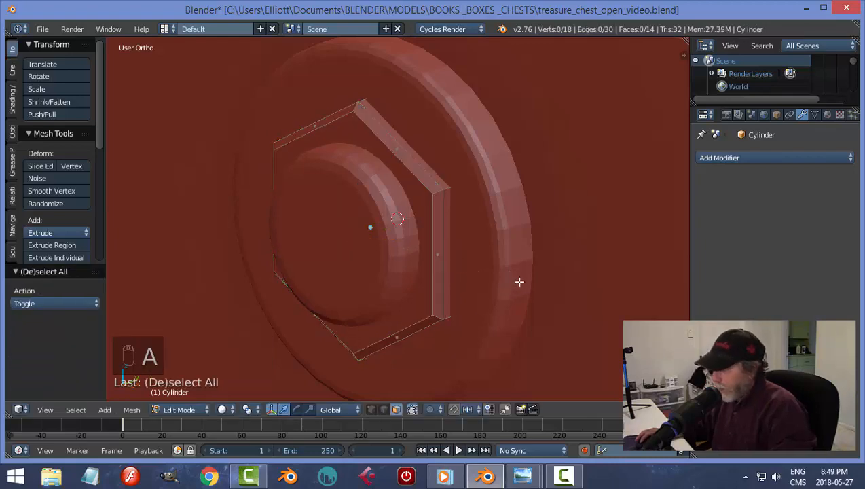
pyautogui.press('Tab')
pyautogui.click(432, 290)
# Apply smooth shading to the disc behind the hexagonal nut.
pyautogui.moveTo(427, 291); pyautogui.dragTo(295, 259, button='middle')
pyautogui.press('a')
pyautogui.press('a')
pyautogui.rightClick(370, 225)
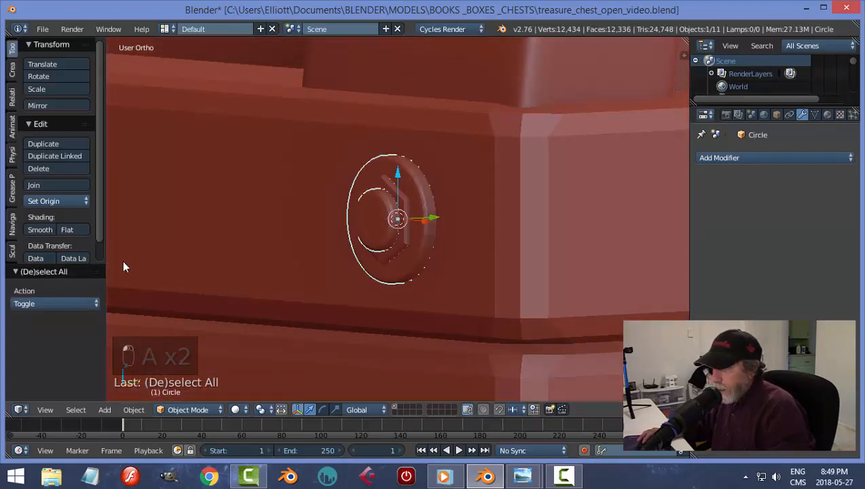
pyautogui.click(55, 231)
# Join the disc and the hexagonal nut into a single bolt object.
pyautogui.moveTo(450, 274); pyautogui.dragTo(379, 187, button='middle')
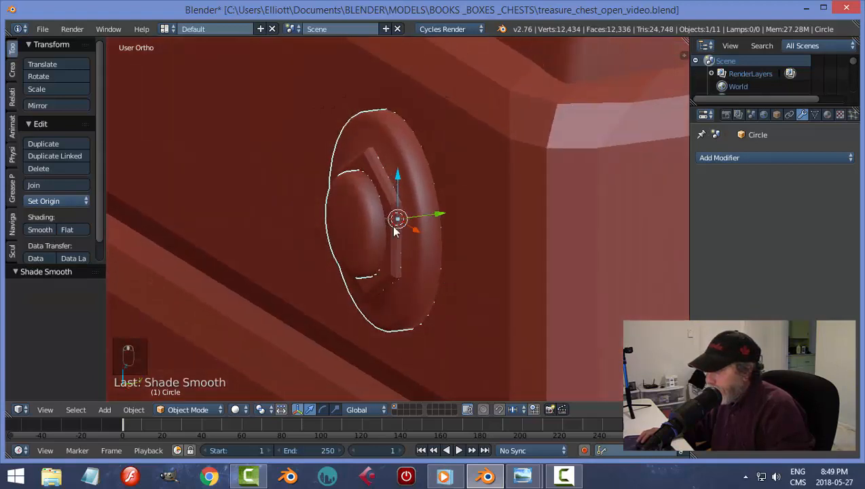
pyautogui.keyDown('shift'); pyautogui.rightClick(379, 170); pyautogui.keyUp('shift')
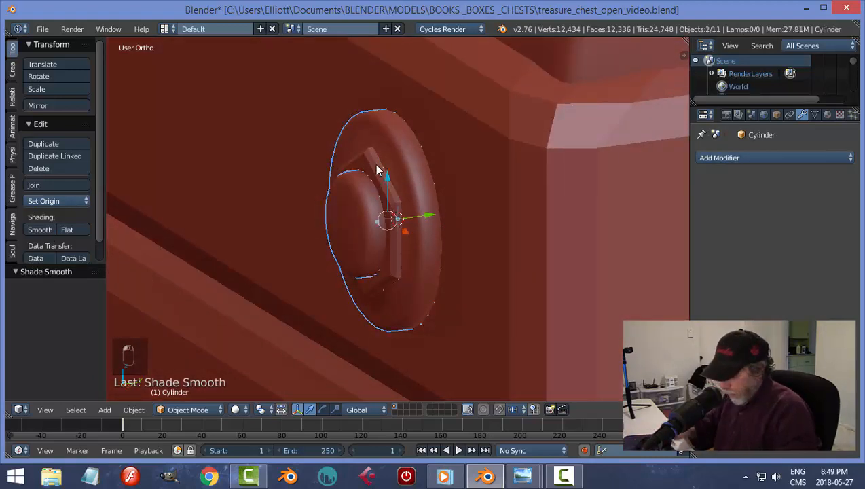
pyautogui.hotkey('ctrl', 'j')
pyautogui.press('a')
pyautogui.moveTo(378, 170); pyautogui.dragTo(413, 189, button='middle')
pyautogui.rightClick(413, 190)
# Inspect the joined bolt from several angles and its mesh in Edit Mode, returning to Object Mode.
pyautogui.moveTo(501, 216); pyautogui.dragTo(608, 190, button='middle')
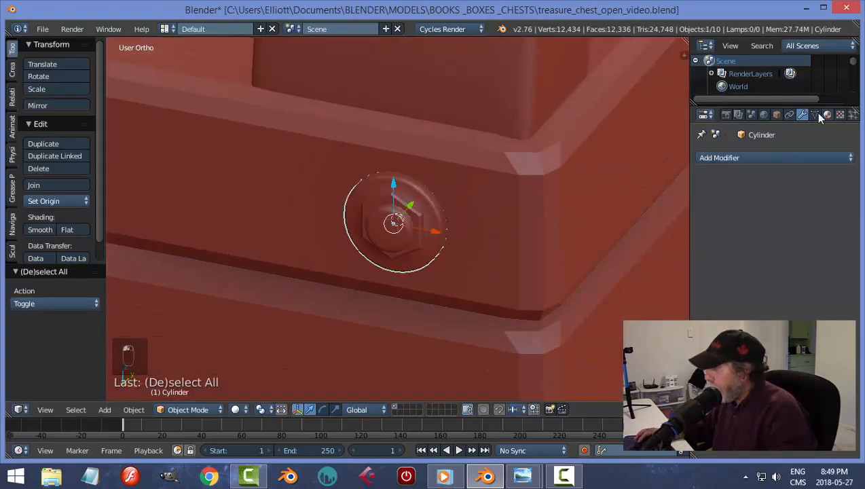
pyautogui.moveTo(494, 208); pyautogui.dragTo(421, 199, button='middle')
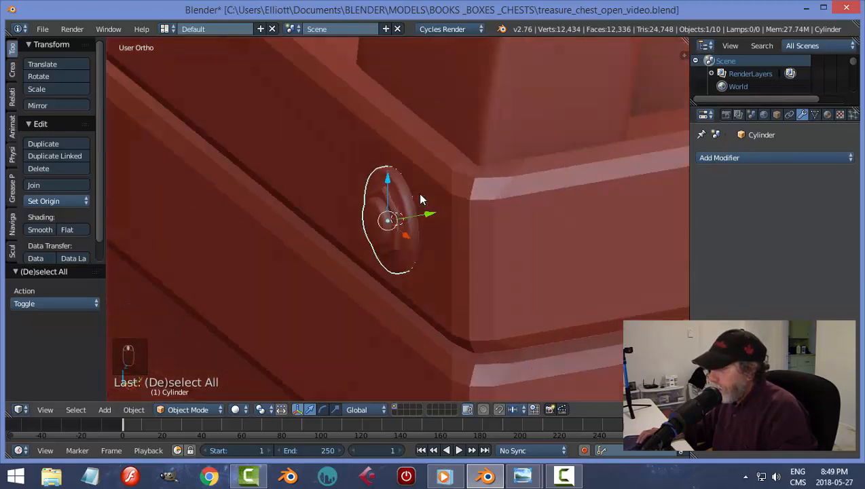
pyautogui.press('Tab')
pyautogui.scroll(3, 427, 195)
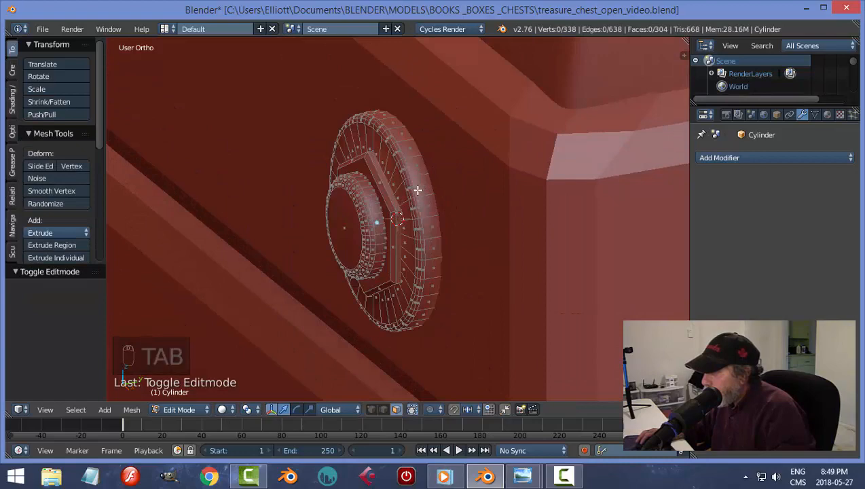
pyautogui.moveTo(439, 191); pyautogui.dragTo(476, 182, button='middle')
pyautogui.press('Tab')
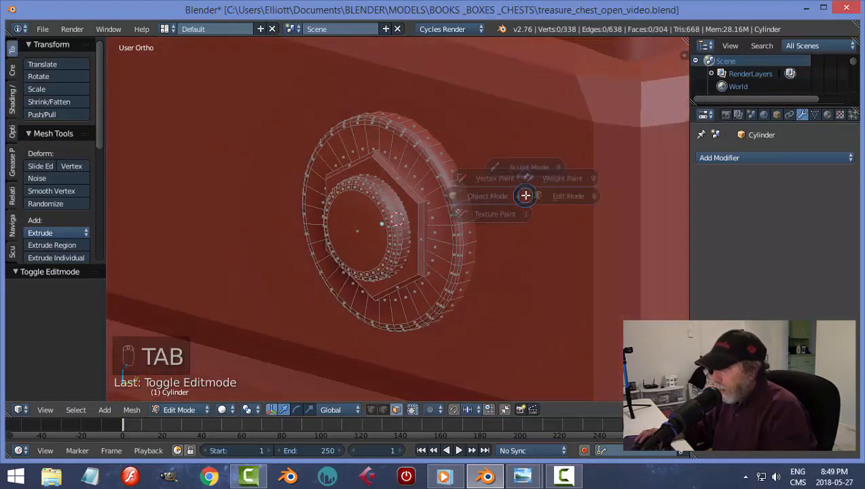
pyautogui.press('a')
pyautogui.press('a')
pyautogui.scroll(-8, 516, 194)
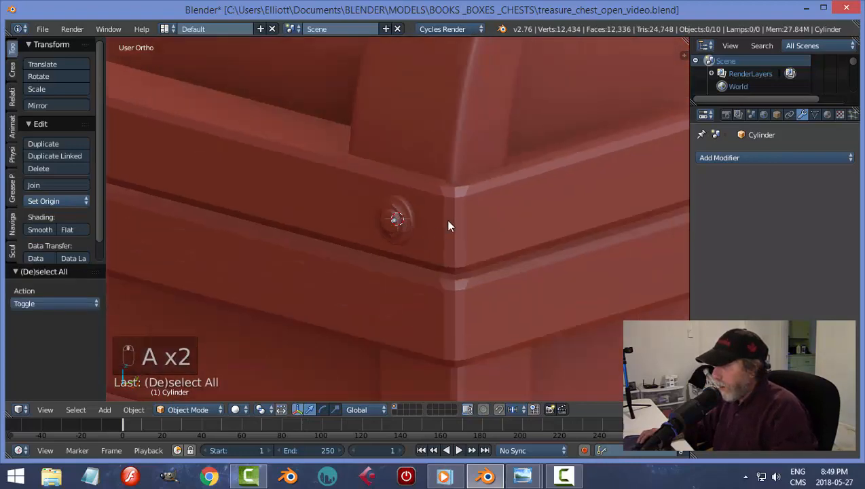
pyautogui.moveTo(448, 221); pyautogui.dragTo(400, 217, button='middle')
# Use Auto Smooth with an angle of 45° for the joined bolt's normals.
pyautogui.rightClick(399, 218)
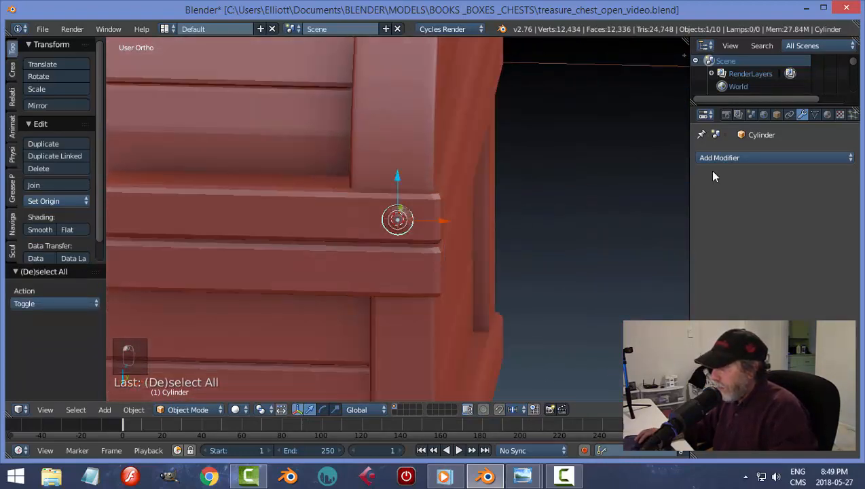
pyautogui.click(819, 113)
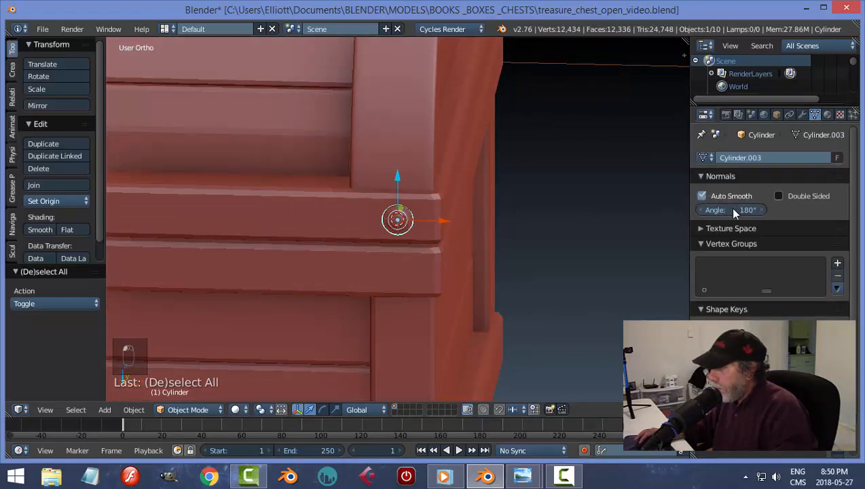
pyautogui.click(729, 207)
pyautogui.write('45')
pyautogui.press('Return')
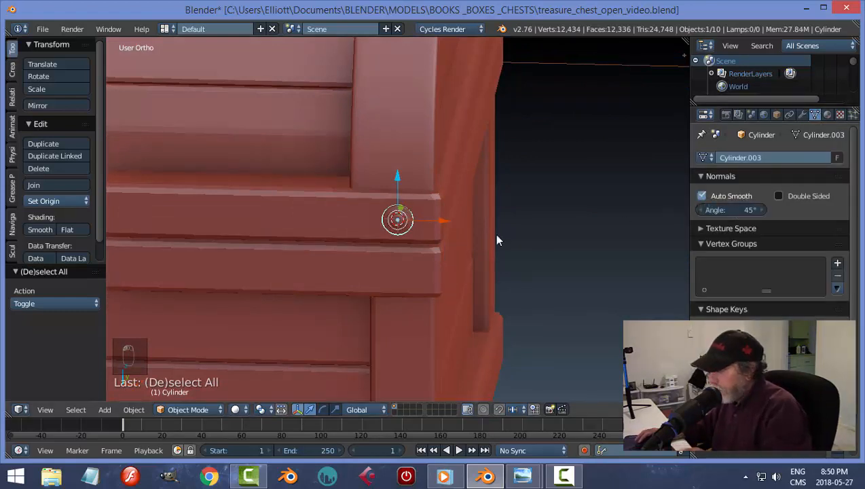
# Clear the selection and save the chest file over the existing version.
pyautogui.press('a')
pyautogui.scroll(5, 469, 238)
pyautogui.scroll(-3, 475, 243)
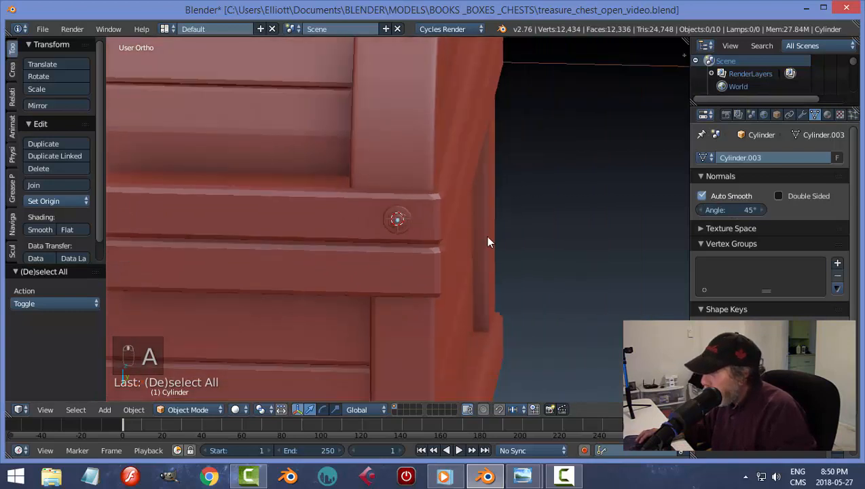
pyautogui.hotkey('ctrl', 's')
pyautogui.click(487, 236)
pyautogui.moveTo(502, 238)
pyautogui.mouseDown(button='middle')
pyautogui.moveTo(488, 243)
pyautogui.moveTo(498, 229)
pyautogui.mouseUp(button='middle')
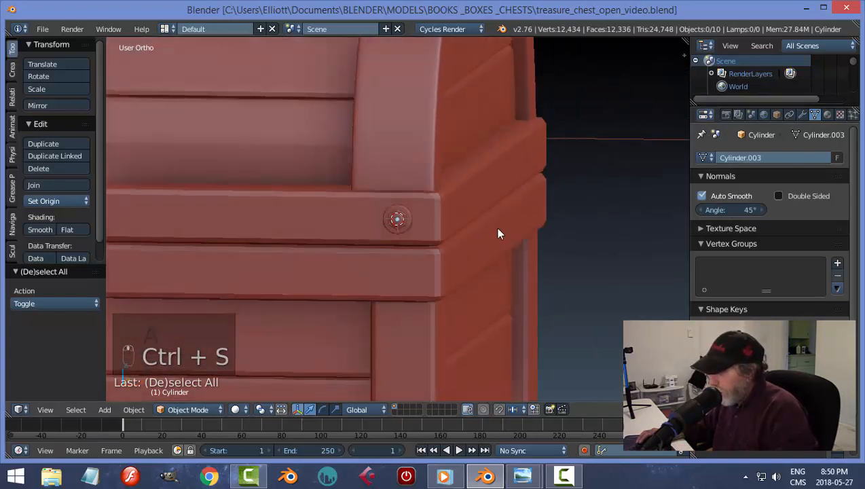
# Snap the 3D cursor to the origin of the lid's rim object.
pyautogui.scroll(-4, 402, 224)
pyautogui.rightClick(380, 225)
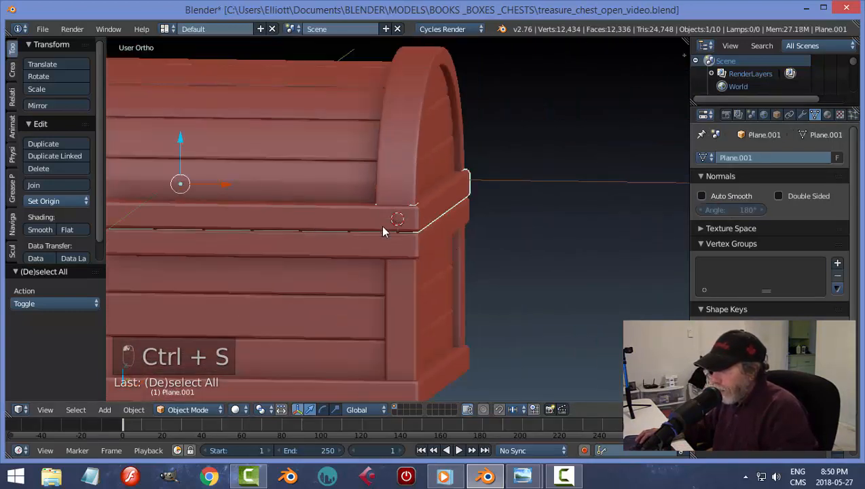
pyautogui.scroll(3, 383, 230)
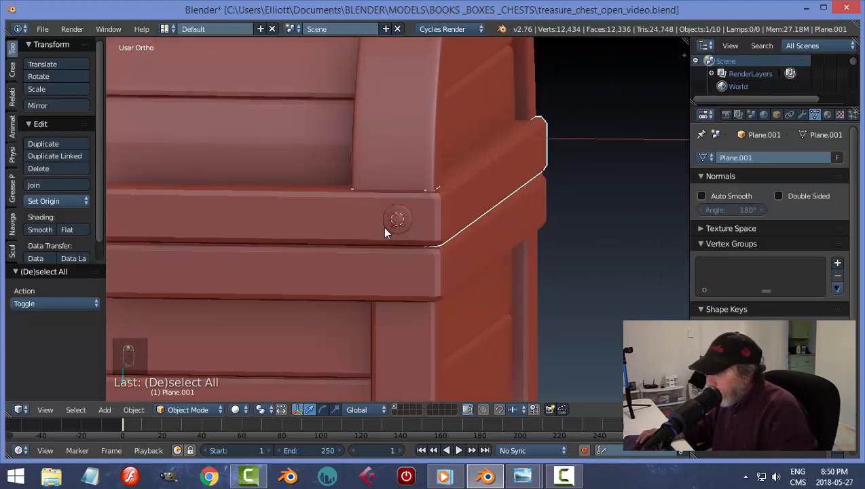
pyautogui.scroll(-3, 328, 238)
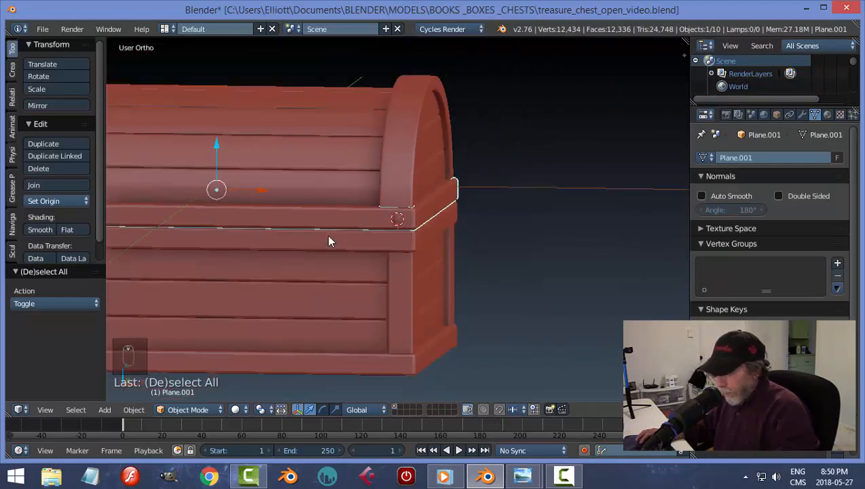
pyautogui.hotkey('shift', 's')
pyautogui.click(327, 234)
# Add a Mirror modifier to the lid rim's corner bolt, using the rim Plane.001 as the mirror object.
pyautogui.rightClick(398, 221)
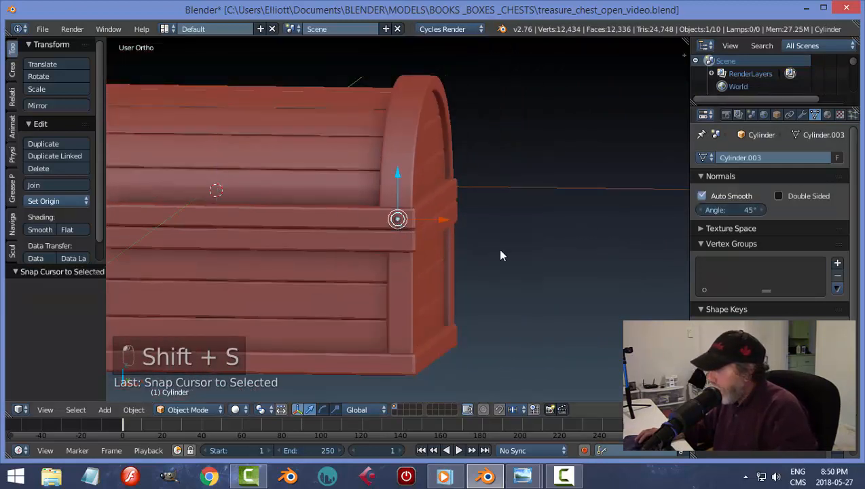
pyautogui.scroll(9, 423, 255)
pyautogui.scroll(-8, 421, 262)
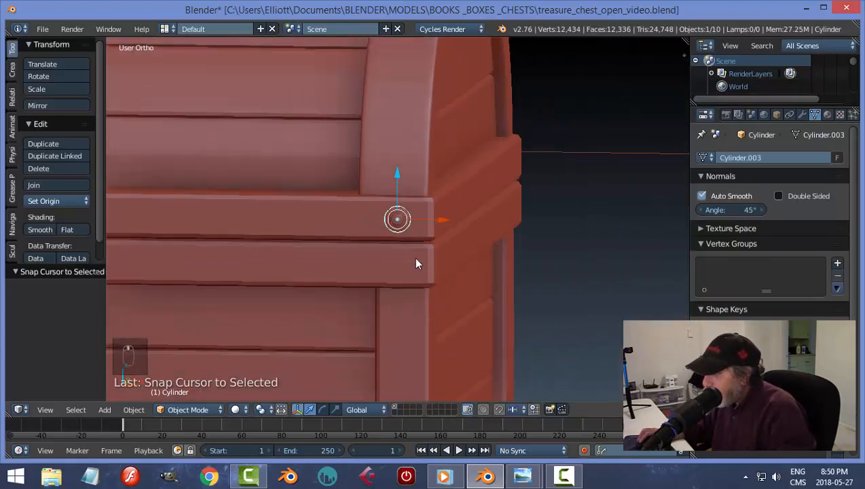
pyautogui.moveTo(426, 261); pyautogui.dragTo(417, 269, button='middle')
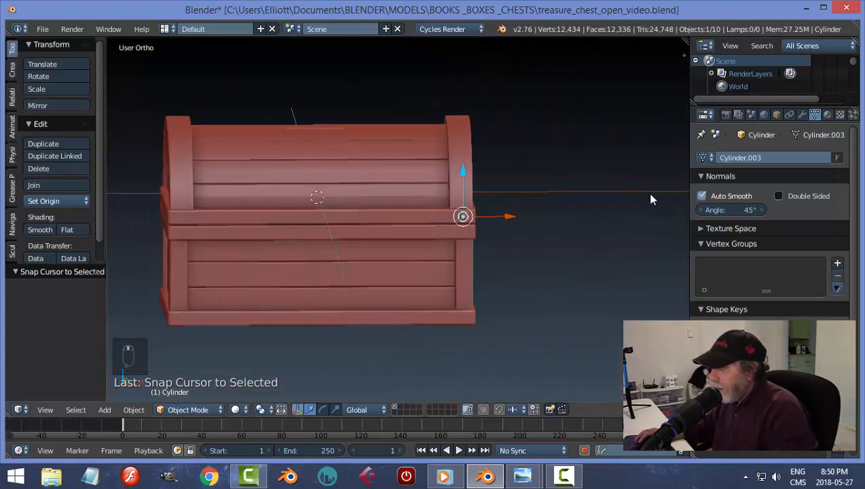
pyautogui.click(802, 114)
pyautogui.click(727, 158)
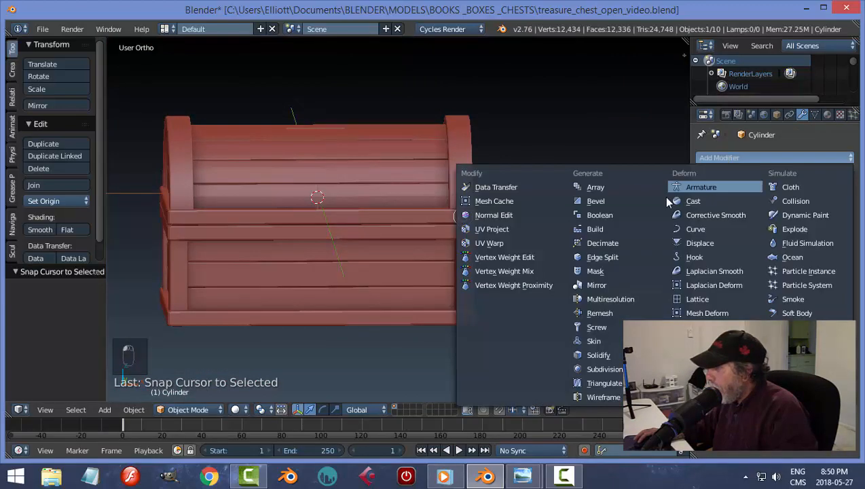
pyautogui.click(596, 285)
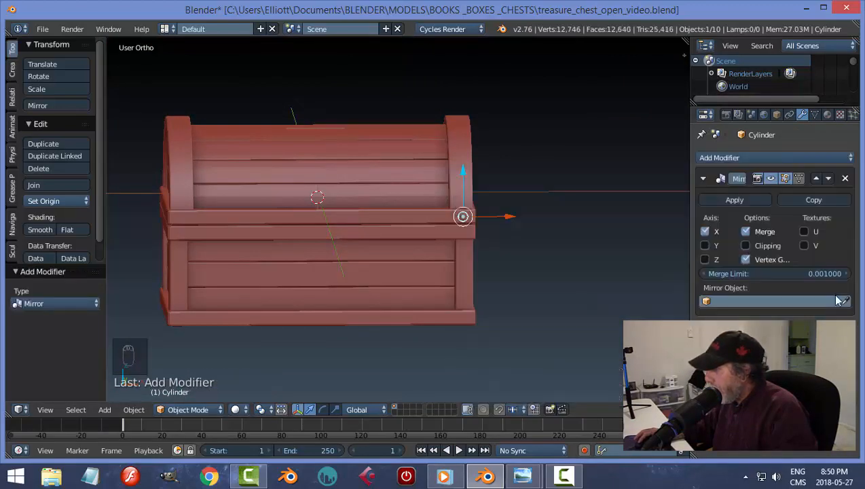
pyautogui.click(463, 215)
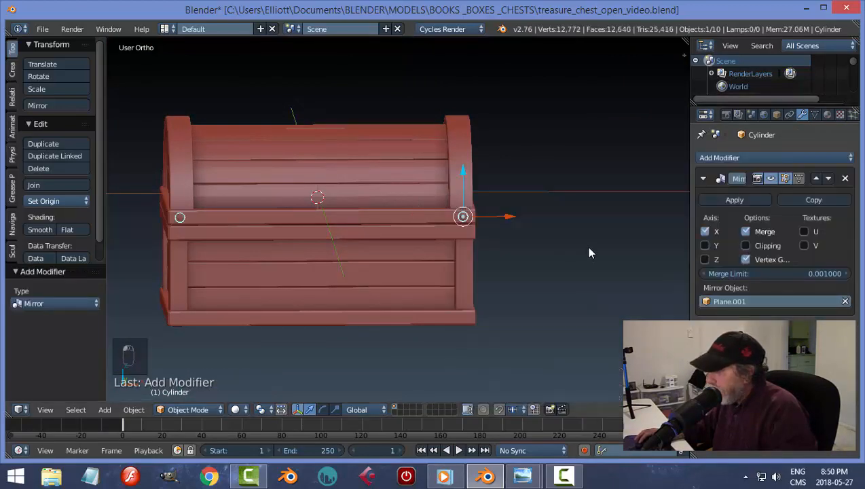
# Extend the bolt's mirroring to the Y axis as well as X, and apply the Mirror modifier.
pyautogui.moveTo(590, 253)
pyautogui.mouseDown(button='middle')
pyautogui.moveTo(492, 256)
pyautogui.moveTo(593, 255)
pyautogui.mouseUp(button='middle')
pyautogui.click(705, 246)
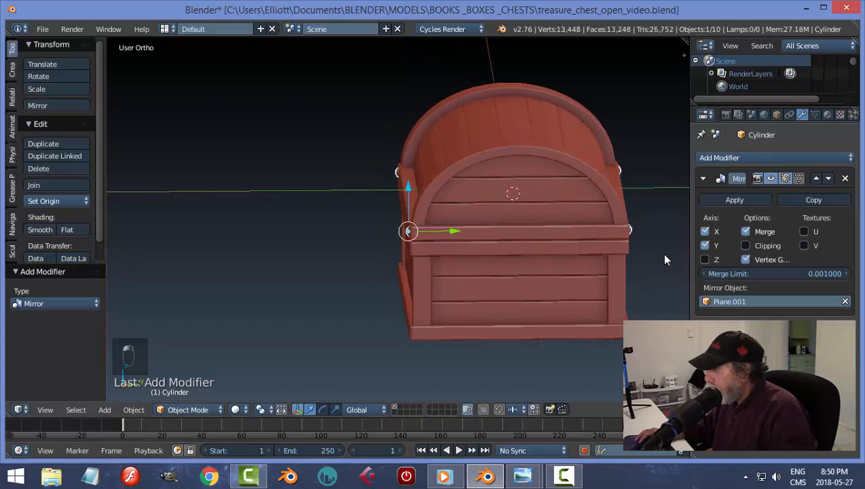
pyautogui.moveTo(665, 259); pyautogui.dragTo(584, 245, button='middle')
pyautogui.click(720, 199)
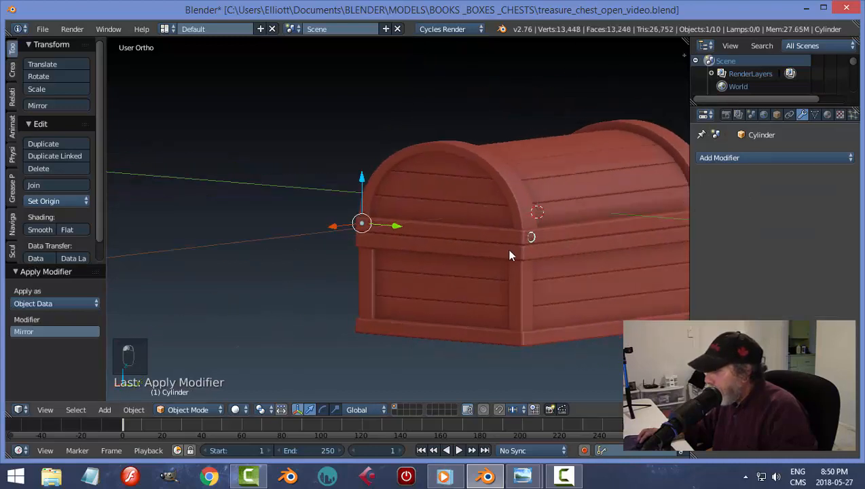
# Duplicate the mirrored lid bolts and move the copy down 0.17 along Z onto the lower chest rim.
pyautogui.moveTo(477, 247); pyautogui.dragTo(508, 257, button='middle')
pyautogui.hotkey('shift', 'd')
pyautogui.click(508, 256)
pyautogui.moveTo(464, 174); pyautogui.dragTo(464, 189)
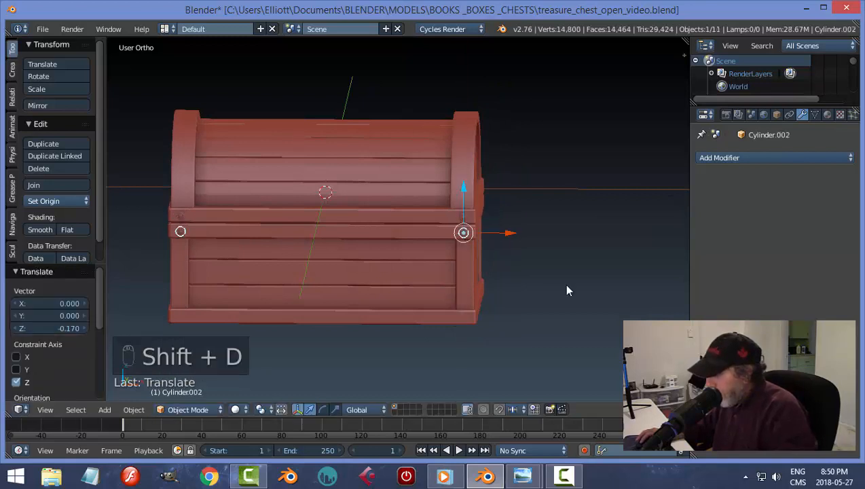
# Fine-tune the lower bolts' height along Z on the chest rim, then clear the selection.
pyautogui.scroll(8, 494, 225)
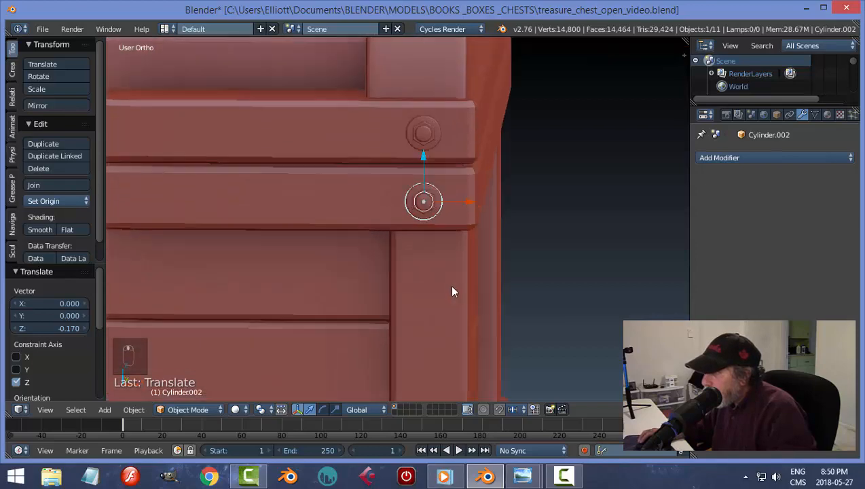
pyautogui.scroll(1, 454, 291)
pyautogui.press('g')
pyautogui.press('z')
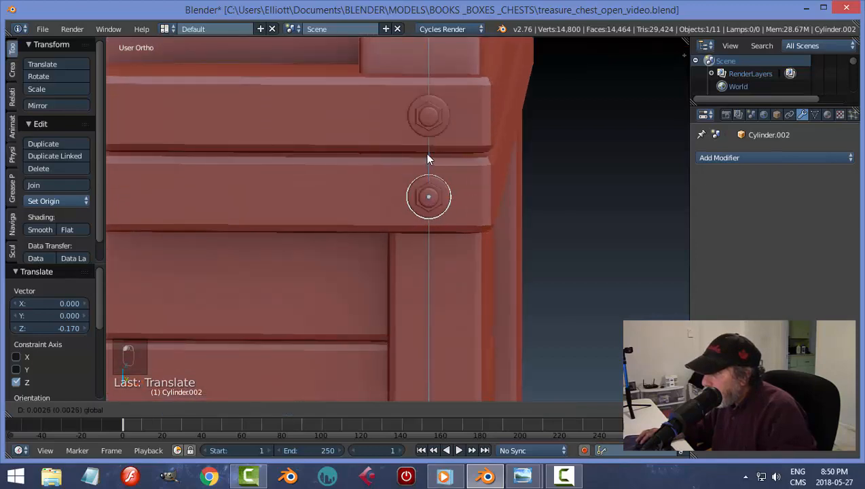
pyautogui.click(428, 159)
pyautogui.press('a')
pyautogui.scroll(-6, 584, 246)
pyautogui.moveTo(540, 221); pyautogui.dragTo(522, 215, button='middle')
pyautogui.scroll(3, 484, 229)
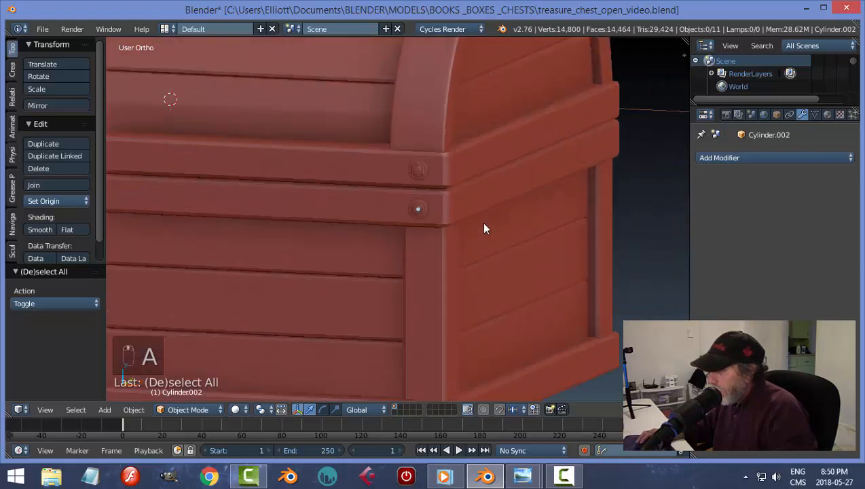
# In the upper bolt's mesh, select the linked geometry of the front corner bolt, duplicate it and separate the copy into its own object.
pyautogui.rightClick(420, 170)
pyautogui.press('Tab')
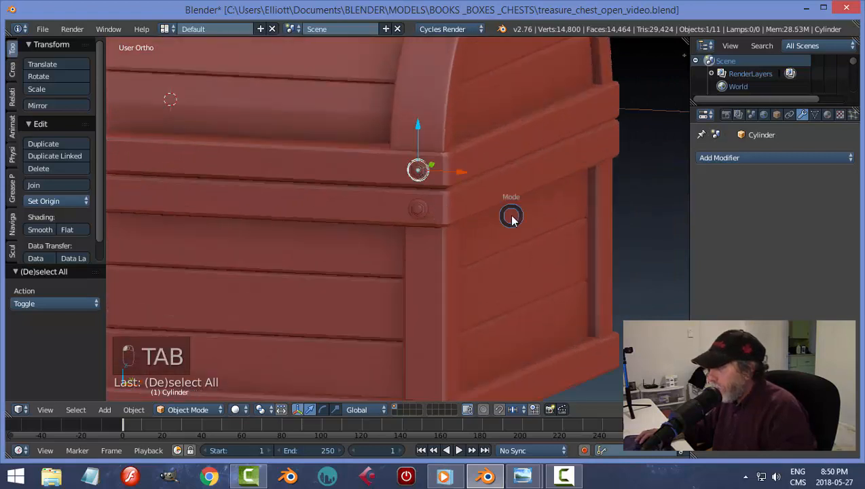
pyautogui.click(598, 214)
pyautogui.scroll(3, 467, 215)
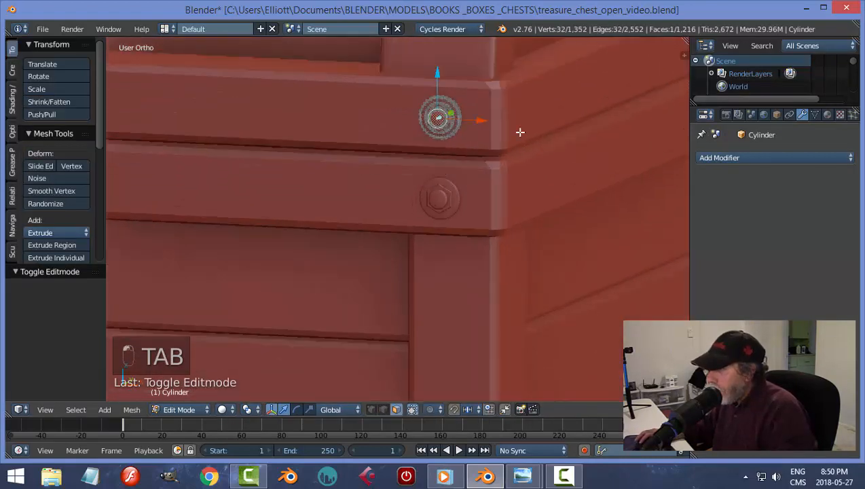
pyautogui.hotkey('ctrl', 'l')
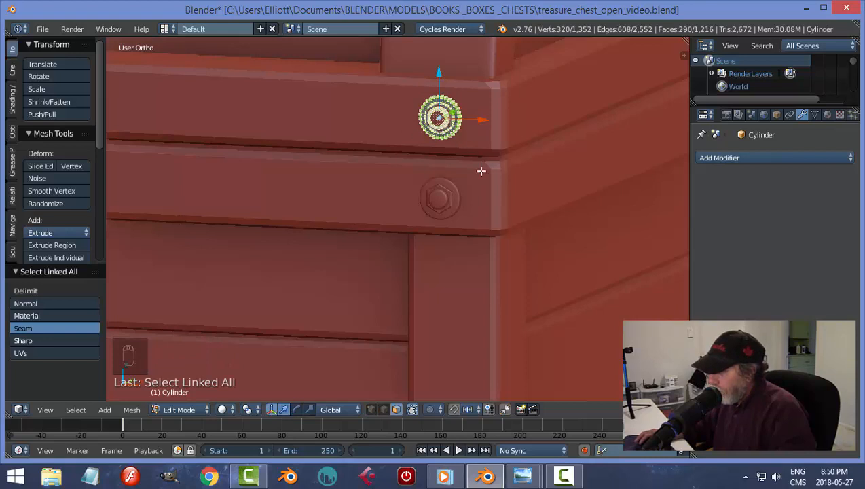
pyautogui.moveTo(533, 174); pyautogui.dragTo(529, 177, button='middle')
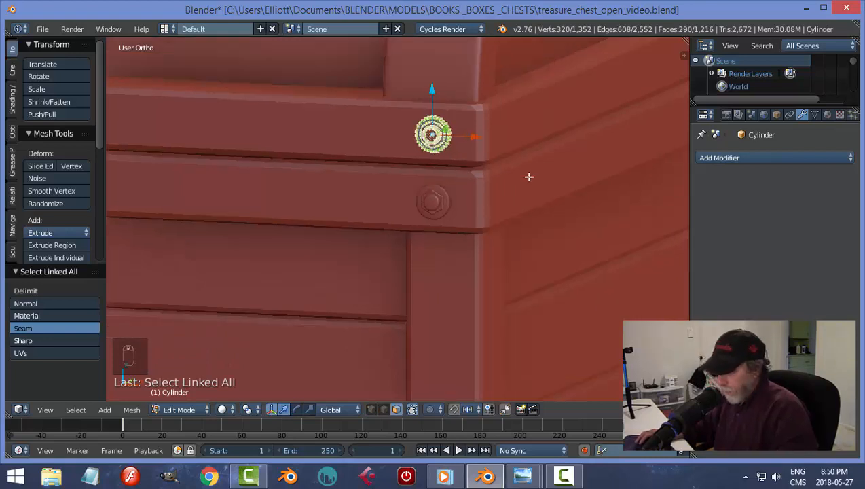
pyautogui.hotkey('shift', 'd')
pyautogui.press('p')
pyautogui.click(529, 178)
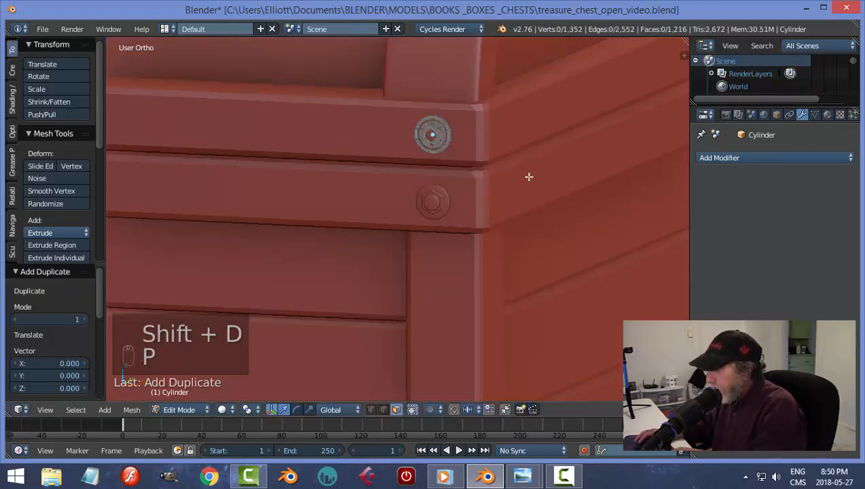
# Return to Object Mode, select the separated bolt and set its origin to its geometry.
pyautogui.press('Tab')
pyautogui.click(427, 177)
pyautogui.click(443, 134)
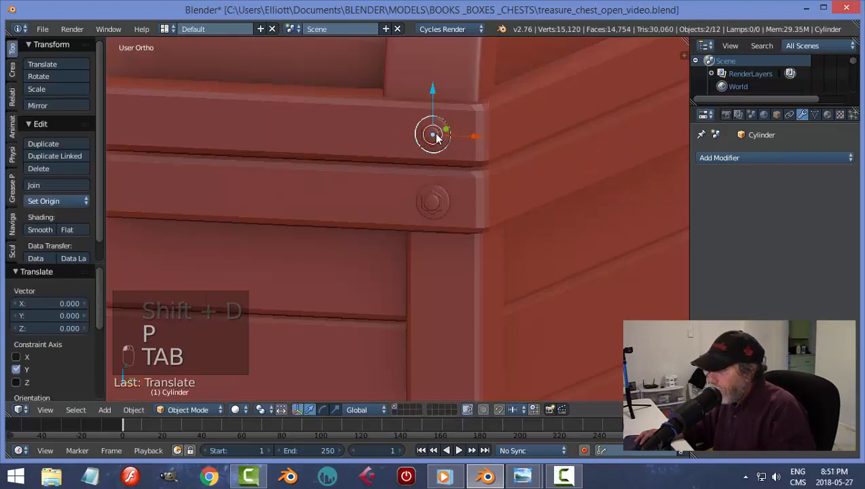
pyautogui.scroll(-6, 411, 212)
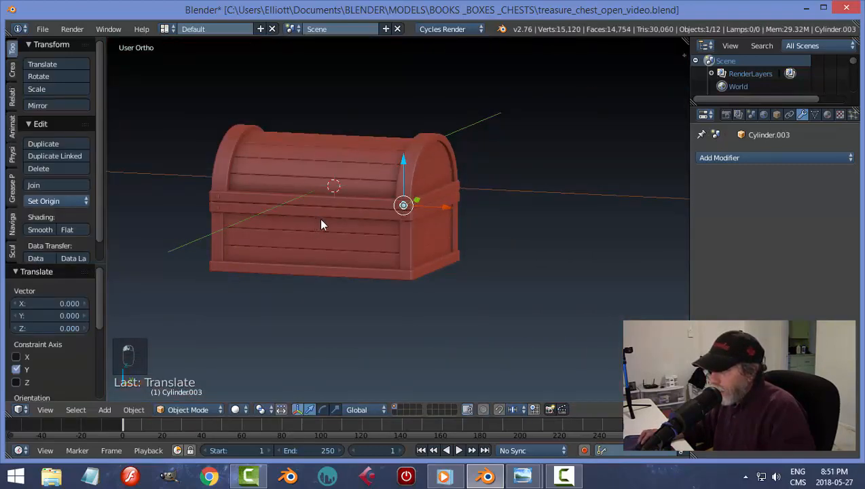
pyautogui.scroll(4, 319, 217)
pyautogui.scroll(-3, 281, 197)
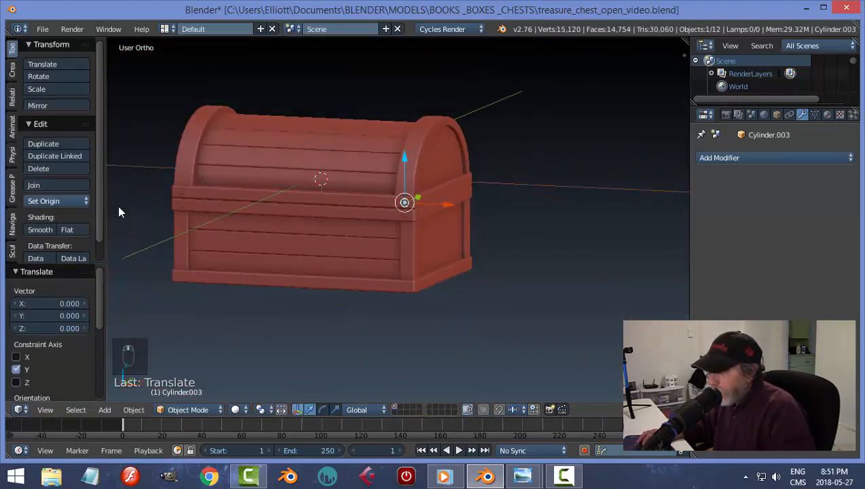
pyautogui.click(65, 201)
pyautogui.click(129, 229)
pyautogui.scroll(3, 568, 252)
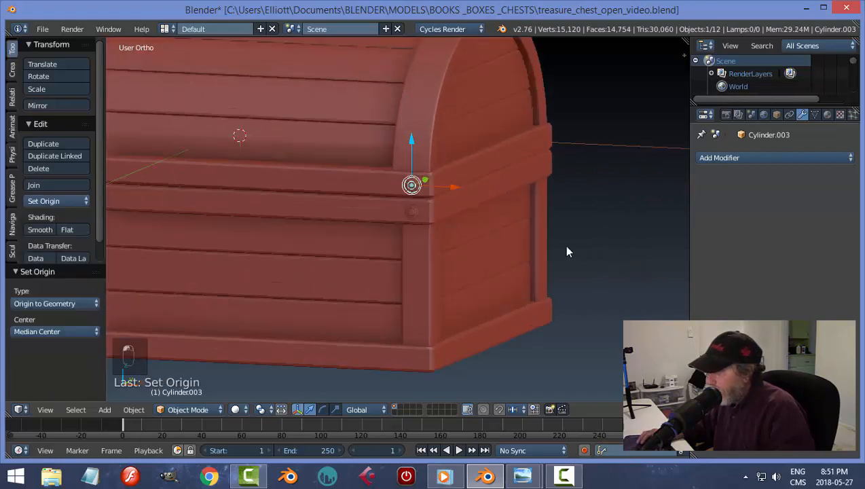
# Move the separated bolt about 0.187 along X past the lid rim's corner and rotate it 90° about Z.
pyautogui.moveTo(455, 185); pyautogui.dragTo(479, 196)
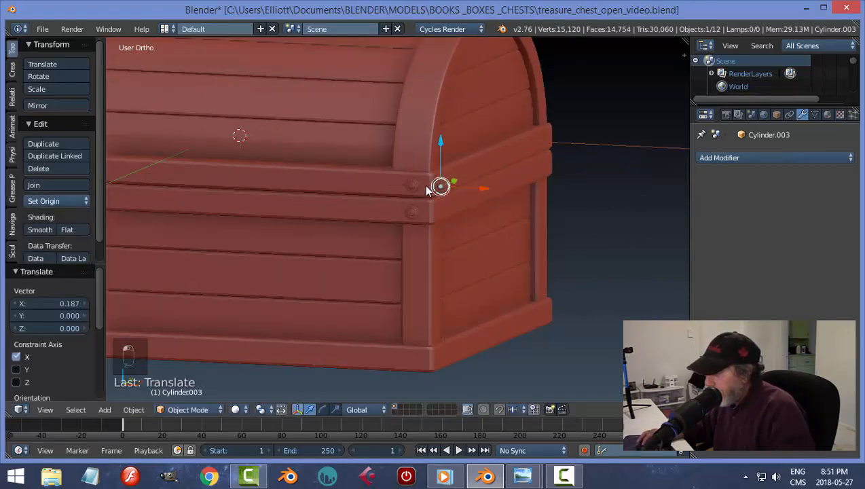
pyautogui.scroll(3, 501, 210)
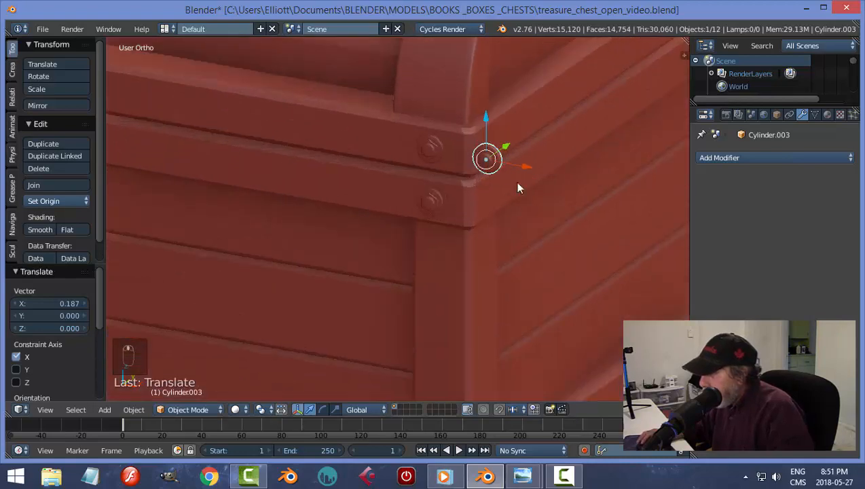
pyautogui.write('rz')
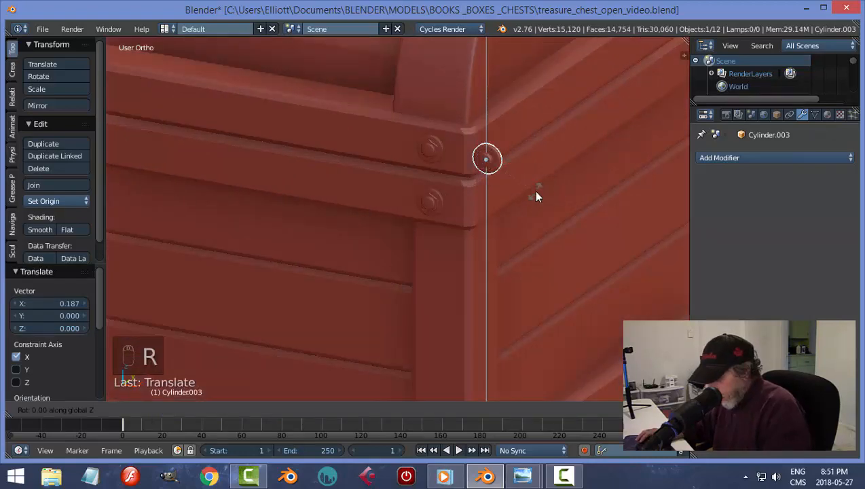
pyautogui.write('90')
pyautogui.press('Return')
# Position the rotated bolt on the lid rim's end face near the front corner, shifting it about -0.04 in X and 0.026 in Y.
pyautogui.moveTo(508, 148); pyautogui.dragTo(515, 127)
pyautogui.moveTo(543, 155); pyautogui.dragTo(535, 155)
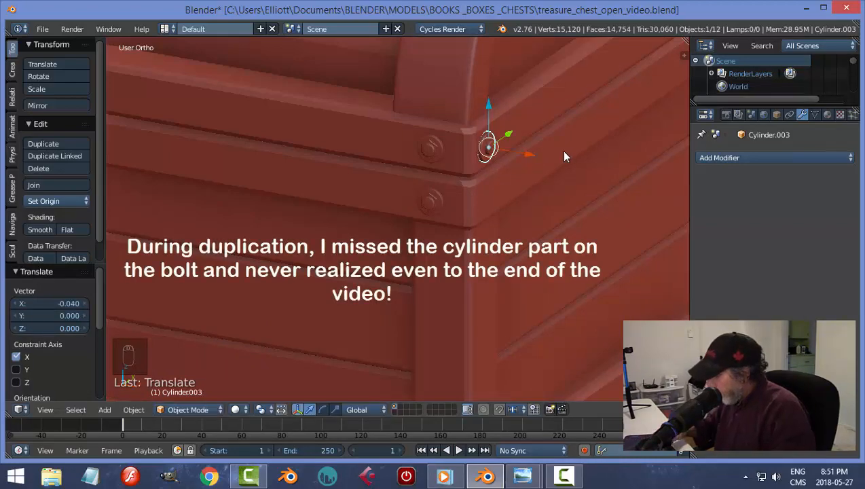
pyautogui.press('KP_3')
pyautogui.moveTo(552, 103); pyautogui.dragTo(563, 107)
pyautogui.moveTo(460, 162); pyautogui.dragTo(484, 120, button='middle')
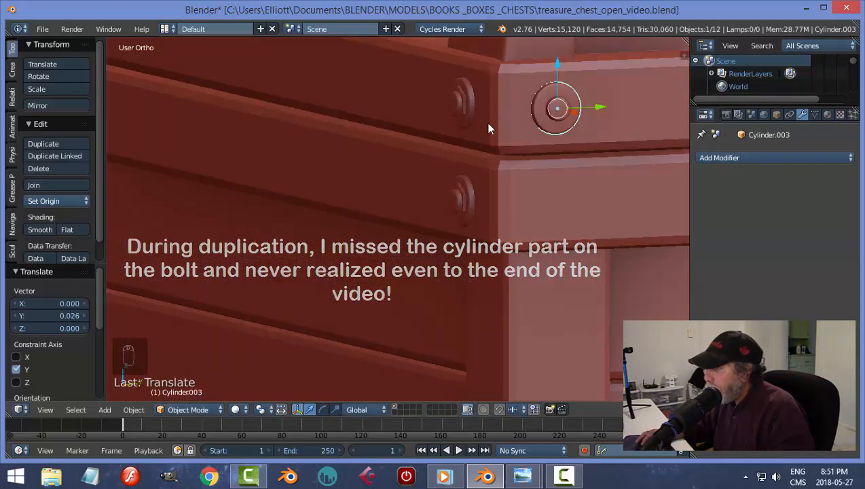
pyautogui.moveTo(579, 175); pyautogui.dragTo(603, 140, button='middle')
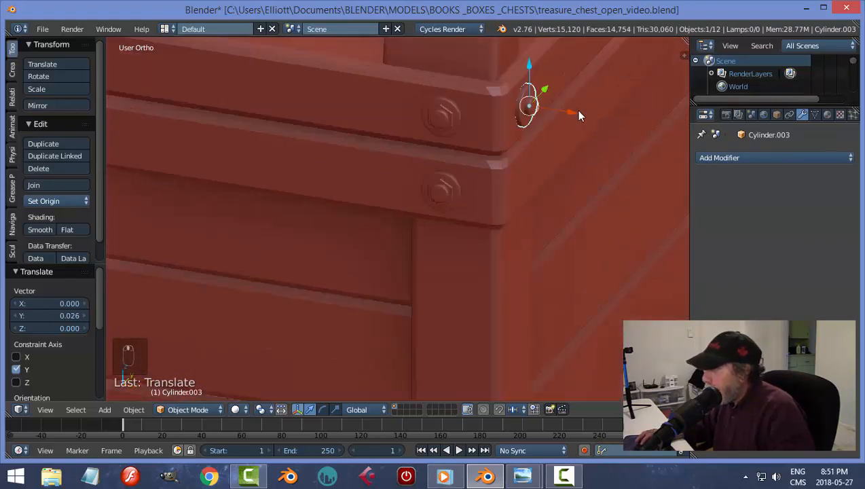
pyautogui.moveTo(579, 110); pyautogui.dragTo(576, 111)
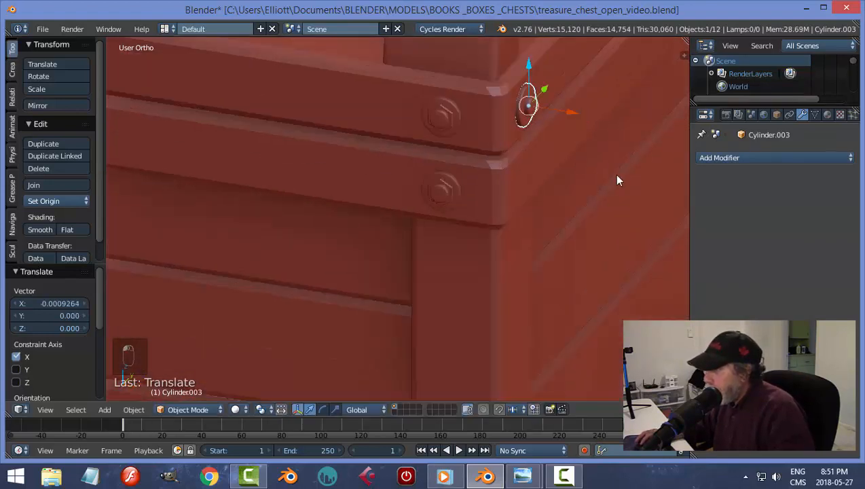
# Add a Mirror modifier to the bolt on the rim's end face, with Plane.001 as the mirror object.
pyautogui.press('a')
pyautogui.press('KP_3')
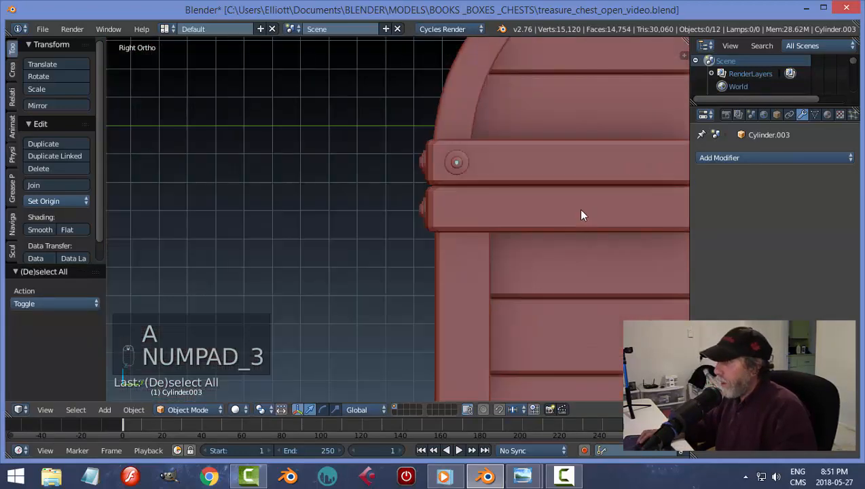
pyautogui.keyDown('shift'); pyautogui.moveTo(643, 250); pyautogui.dragTo(524, 248, button='middle'); pyautogui.keyUp('shift')
pyautogui.rightClick(500, 220)
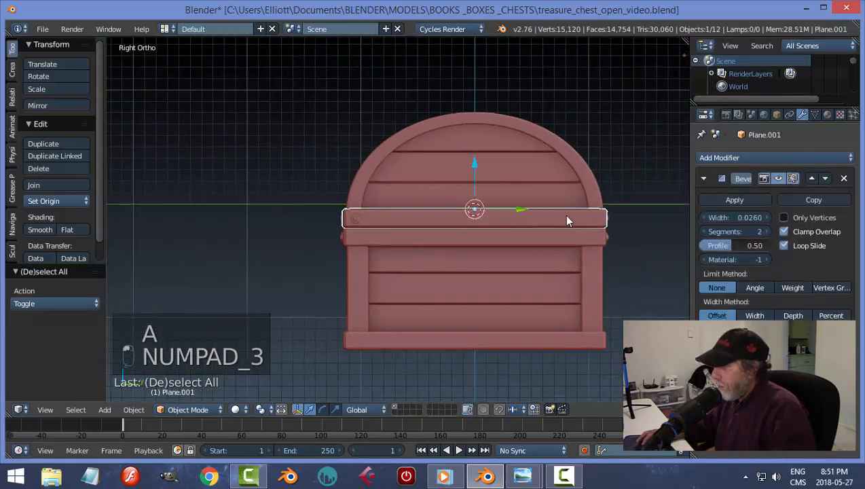
pyautogui.rightClick(356, 218)
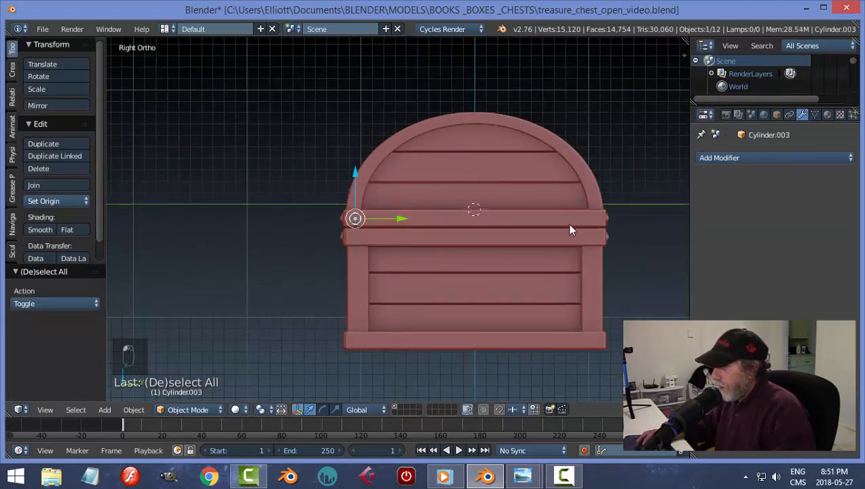
pyautogui.click(710, 158)
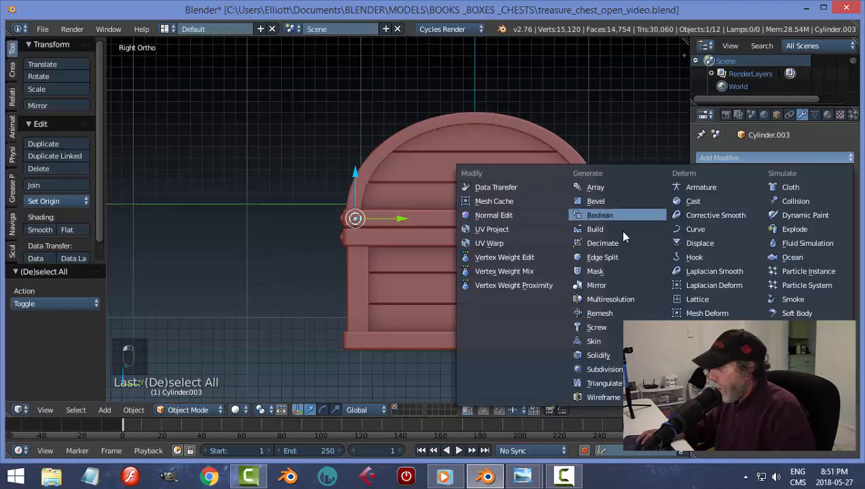
pyautogui.click(607, 281)
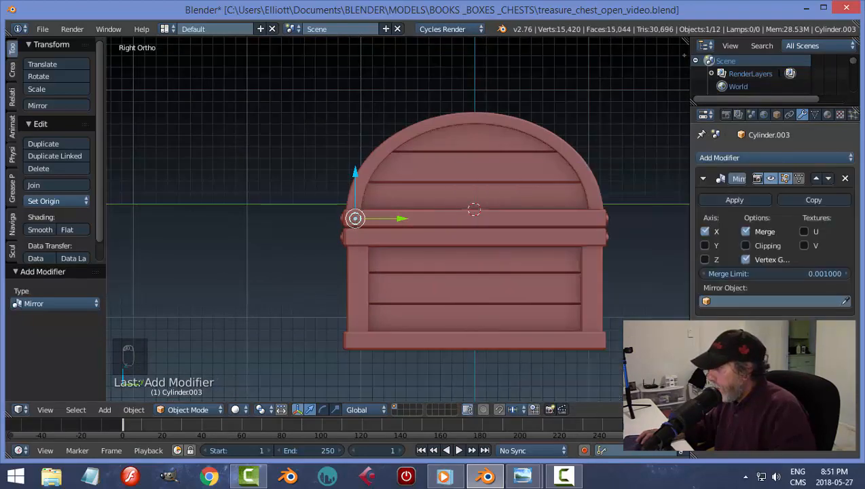
pyautogui.click(563, 204)
# Mirror the end-face bolt across the Y axis in addition to X and apply the modifier.
pyautogui.moveTo(663, 252); pyautogui.dragTo(691, 242, button='middle')
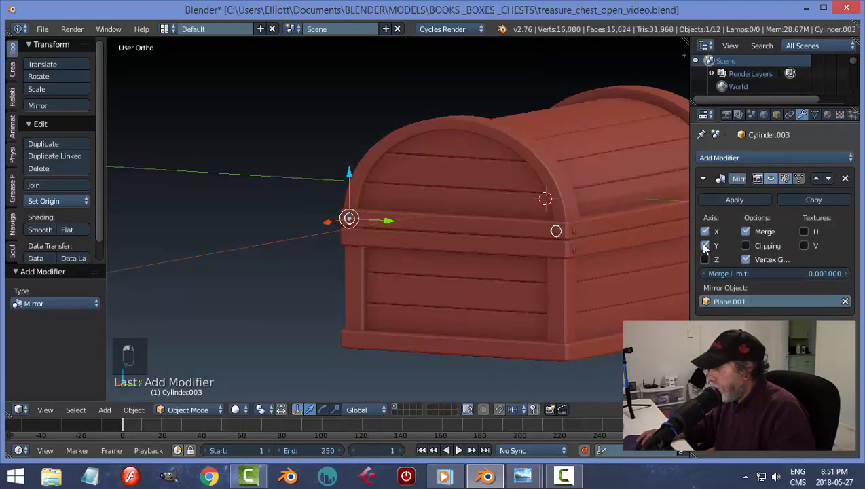
pyautogui.click(705, 246)
pyautogui.moveTo(623, 266); pyautogui.dragTo(682, 237, button='middle')
pyautogui.click(732, 200)
pyautogui.moveTo(627, 238); pyautogui.dragTo(434, 300, button='middle')
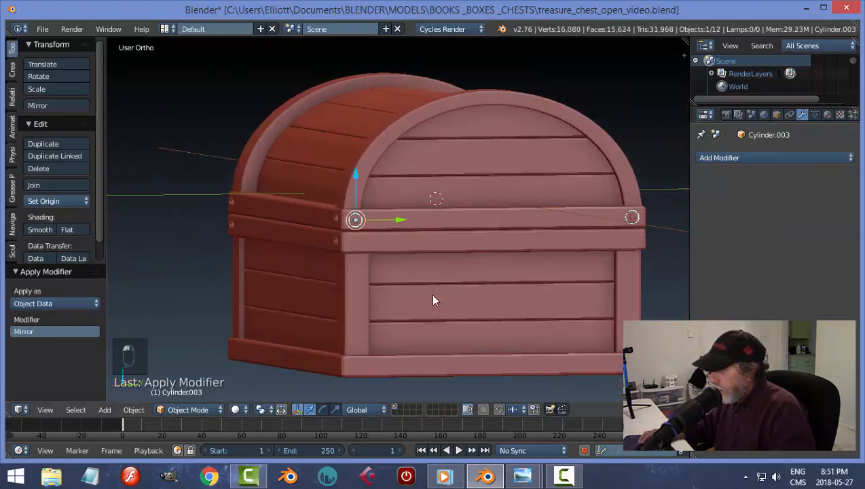
# Duplicate the end-face bolts, shift the copy -0.165 along Z onto the chest's rim, and save the file.
pyautogui.scroll(3, 434, 300)
pyautogui.hotkey('shift', 'd')
pyautogui.rightClick(424, 284)
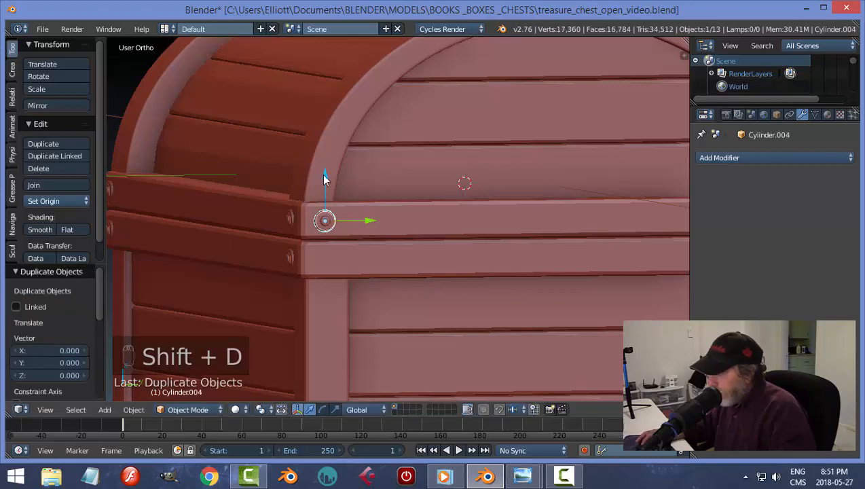
pyautogui.moveTo(323, 178); pyautogui.dragTo(325, 219)
pyautogui.scroll(3, 391, 280)
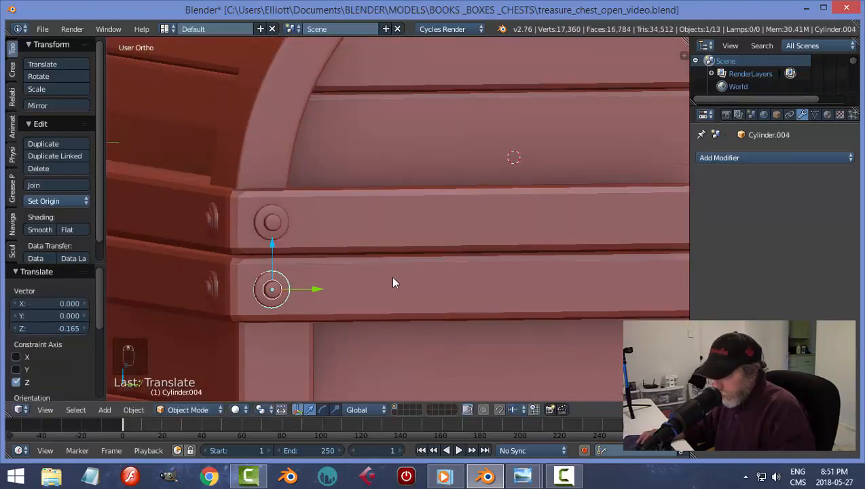
pyautogui.press('a')
pyautogui.scroll(-6, 384, 278)
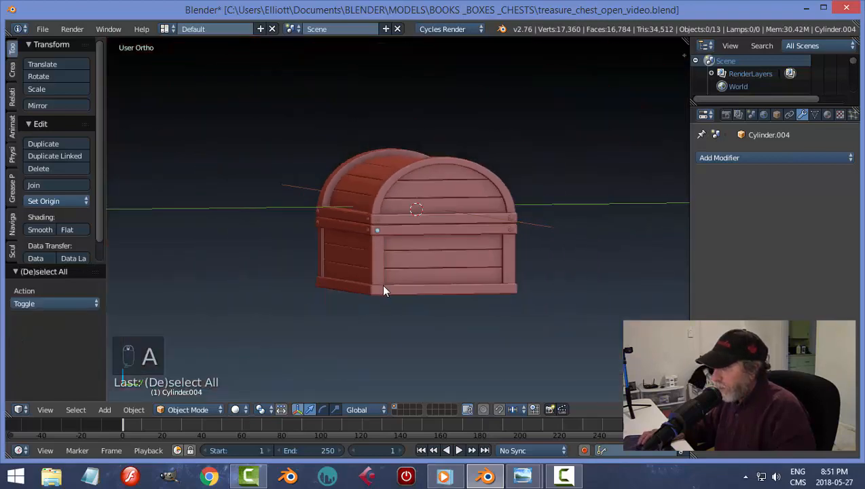
pyautogui.moveTo(493, 281); pyautogui.dragTo(475, 282, button='middle')
pyautogui.hotkey('ctrl', 's')
# Examine the bolts at the chest's corners up close and check the whole chest from several angles and the front.
pyautogui.scroll(4, 470, 310)
pyautogui.scroll(6, 461, 291)
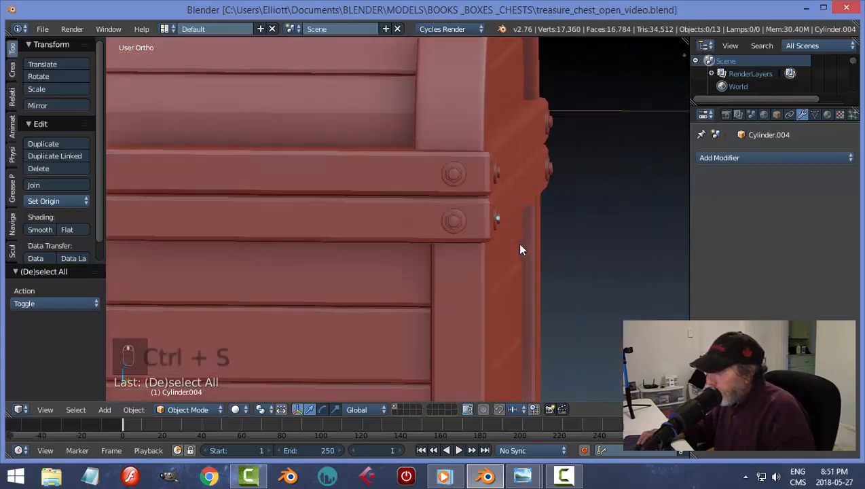
pyautogui.moveTo(520, 250); pyautogui.dragTo(485, 259, button='middle')
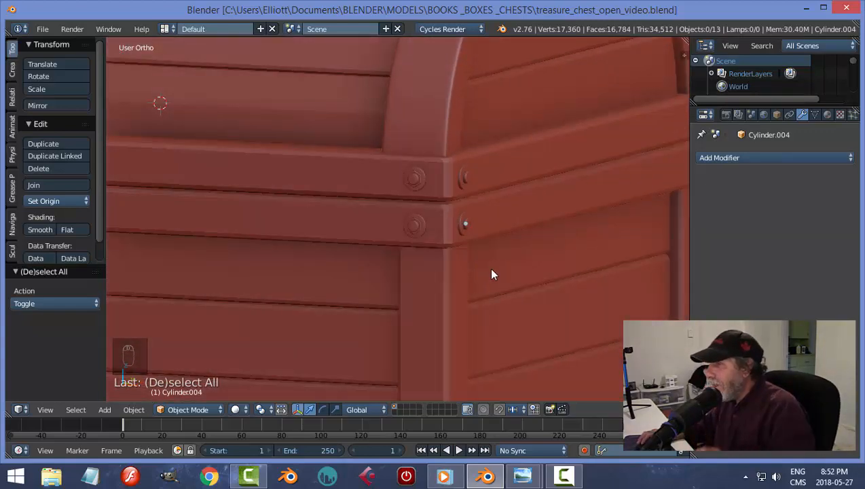
pyautogui.scroll(-3, 491, 266)
pyautogui.moveTo(510, 232); pyautogui.dragTo(497, 249, button='middle')
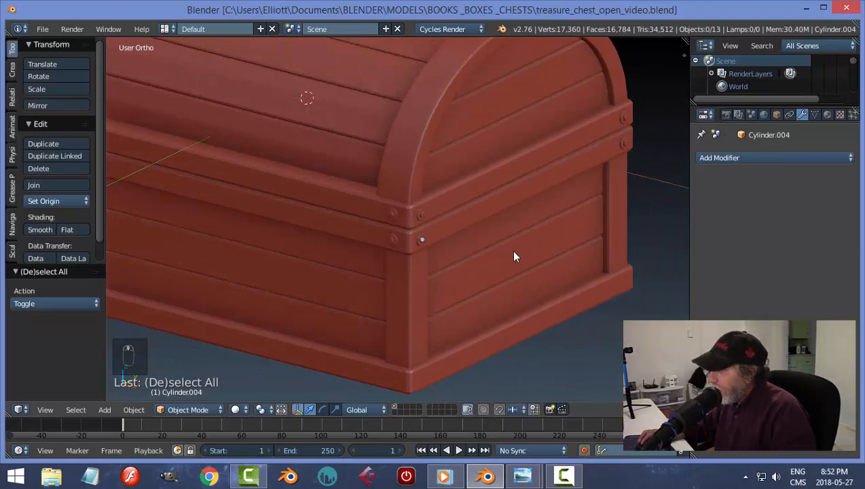
pyautogui.scroll(2, 511, 249)
pyautogui.scroll(-4, 451, 246)
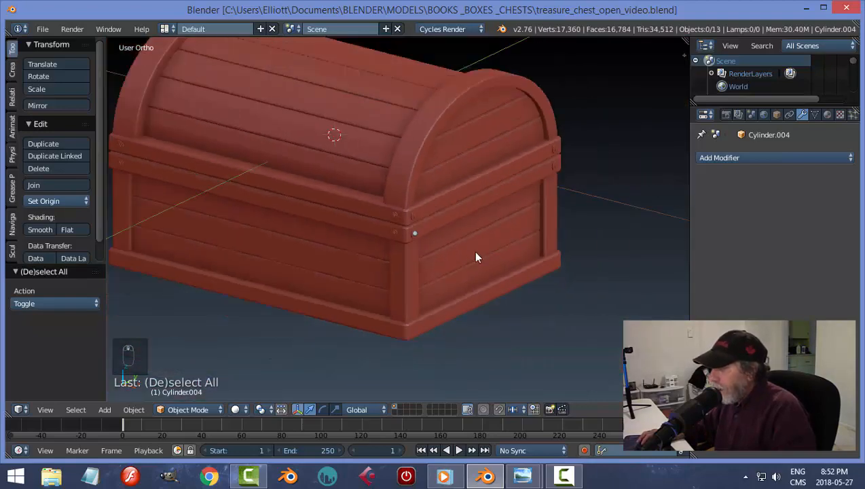
pyautogui.scroll(3, 502, 275)
pyautogui.moveTo(502, 275); pyautogui.dragTo(437, 295, button='middle')
pyautogui.press('KP_1')
pyautogui.scroll(-8, 455, 256)
pyautogui.scroll(4, 417, 284)
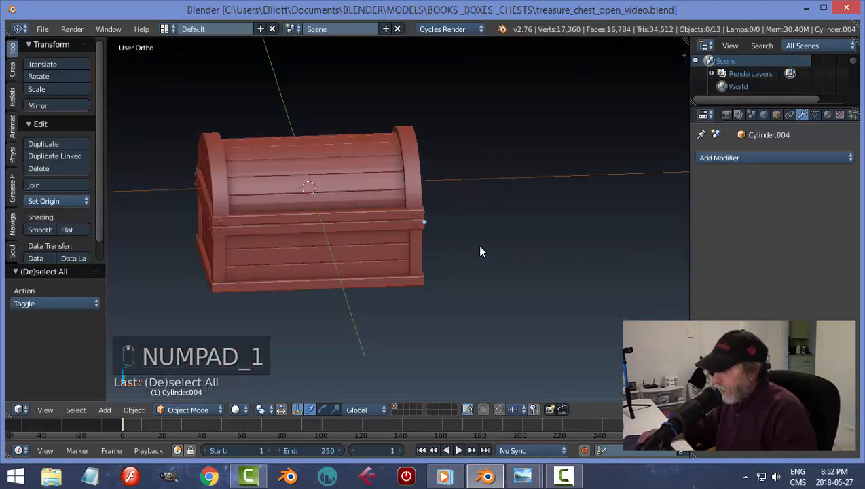
pyautogui.moveTo(480, 252); pyautogui.dragTo(495, 261, button='middle')
pyautogui.press('KP_1')
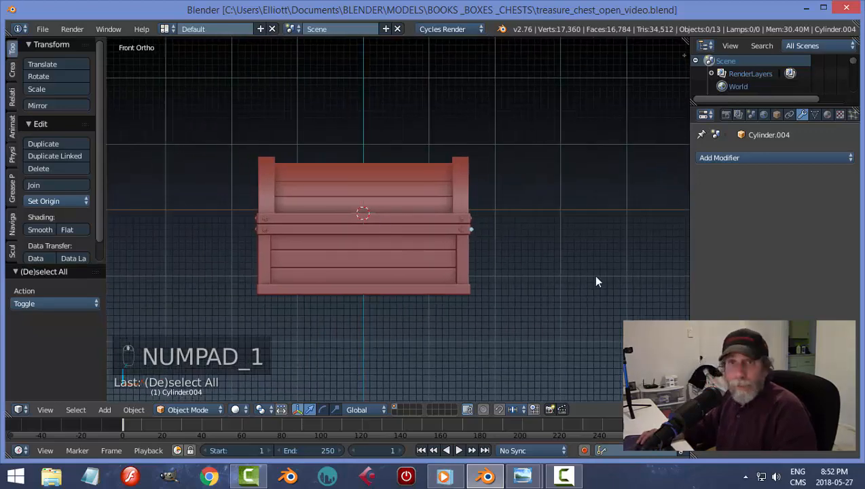
pyautogui.moveTo(565, 277); pyautogui.dragTo(416, 309, button='middle')
pyautogui.press('KP_1')
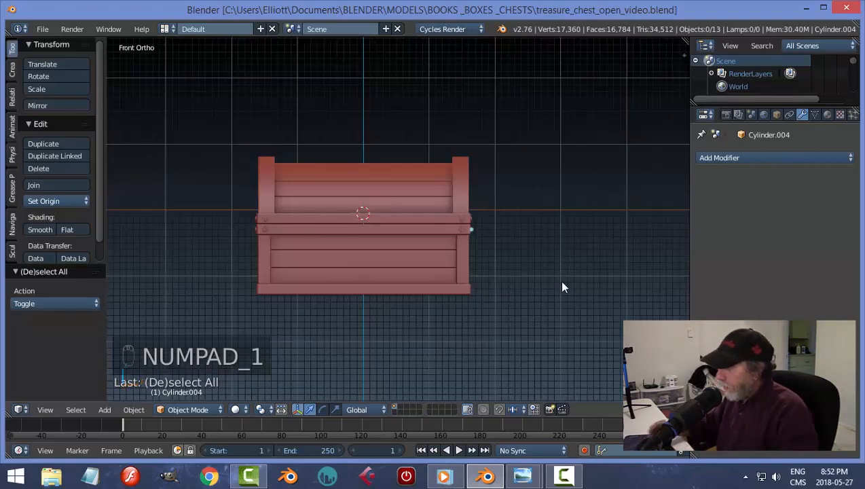
# Snap the 3D cursor to the centre of the lid rim's back face.
pyautogui.press('ctrl+KP_1')
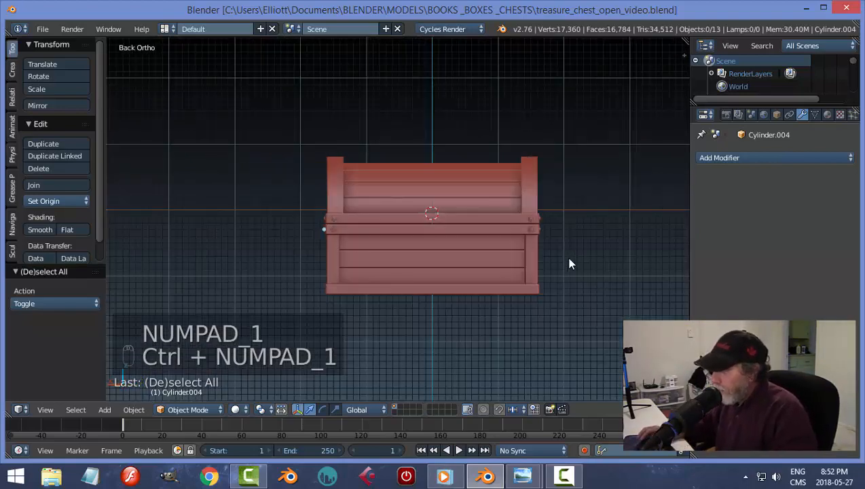
pyautogui.scroll(3, 481, 245)
pyautogui.rightClick(537, 215)
pyautogui.press('Tab')
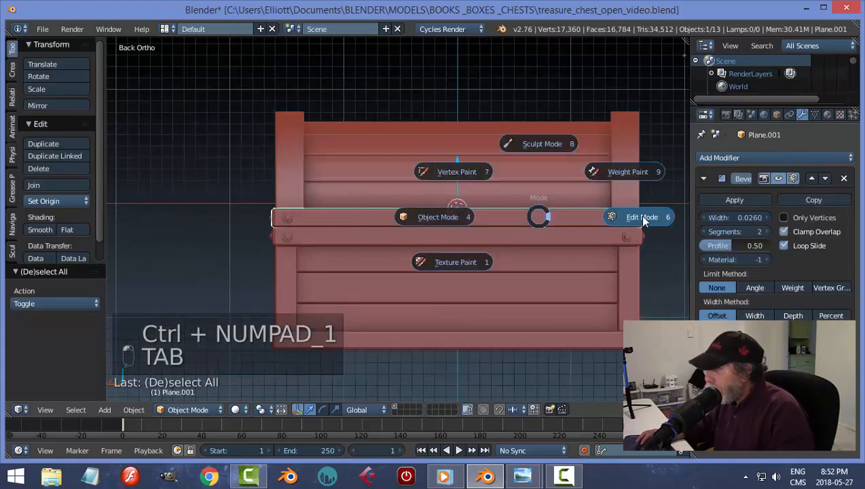
pyautogui.scroll(4, 472, 204)
pyautogui.rightClick(499, 214)
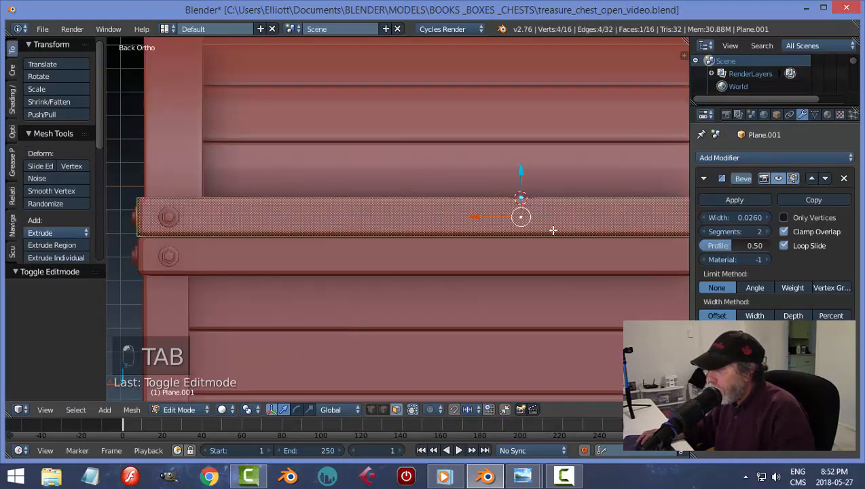
pyautogui.scroll(-4, 548, 266)
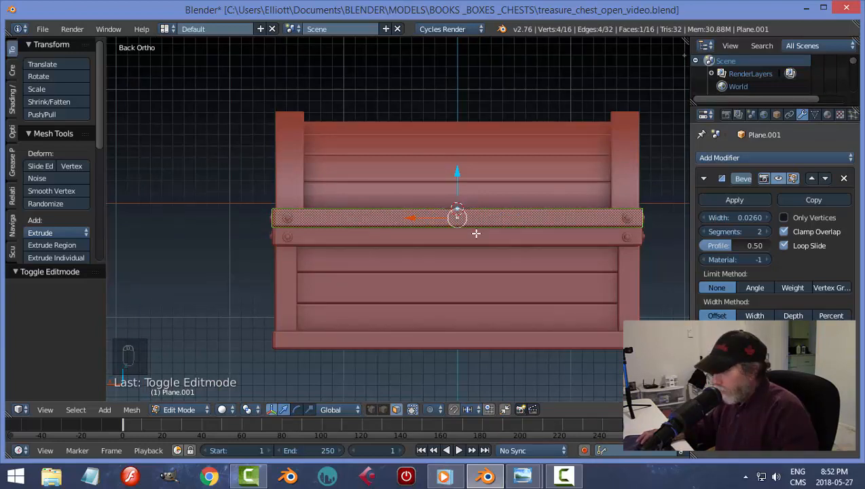
pyautogui.hotkey('shift', 's')
pyautogui.click(478, 234)
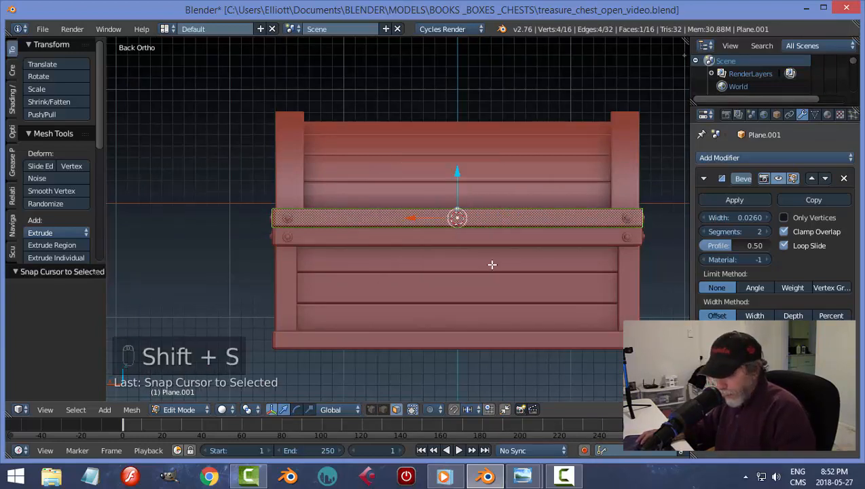
pyautogui.press('a')
pyautogui.press('Tab')
# Add a cylinder at the 3D cursor and set its vertices to 32.
pyautogui.scroll(-1, 477, 257)
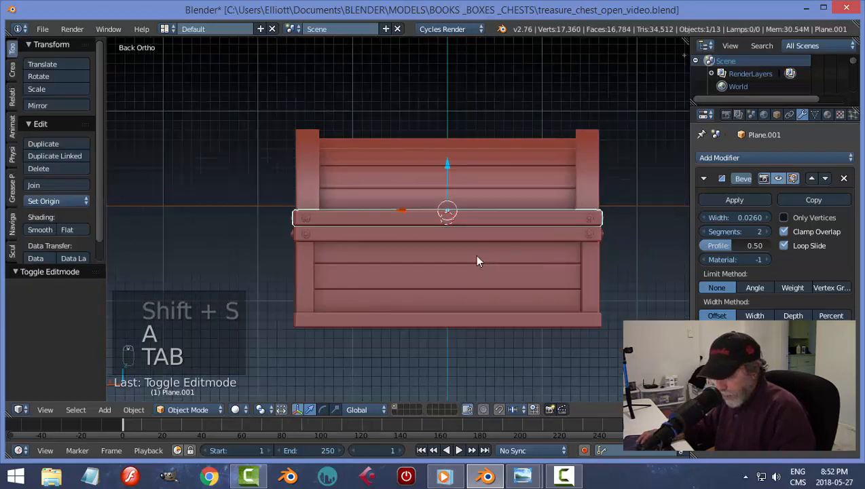
pyautogui.hotkey('shift', 'a')
pyautogui.moveTo(474, 254)
pyautogui.click(524, 99)
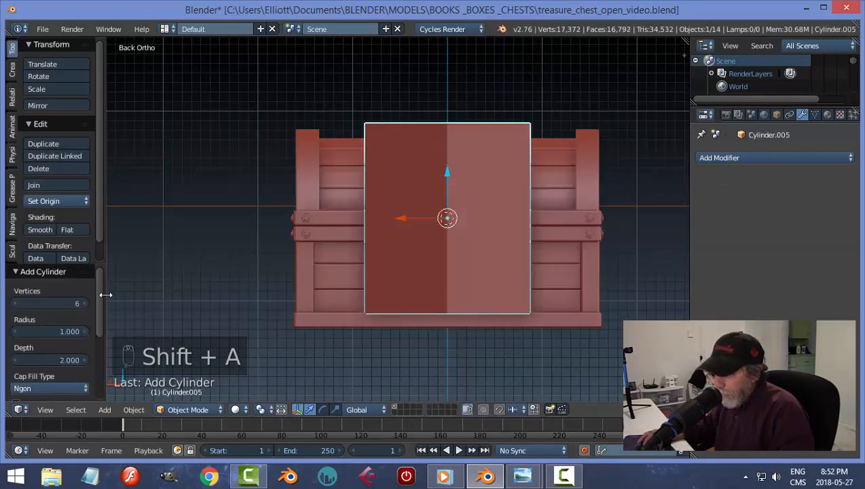
pyautogui.click(75, 303)
pyautogui.write('32')
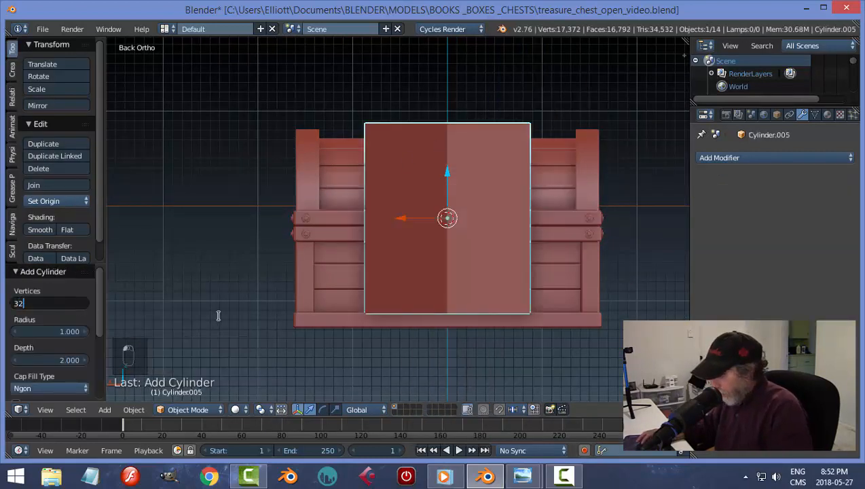
pyautogui.press('Return')
# Rotate the cylinder 90° about Y and scale it uniformly by about 0.048.
pyautogui.press('r')
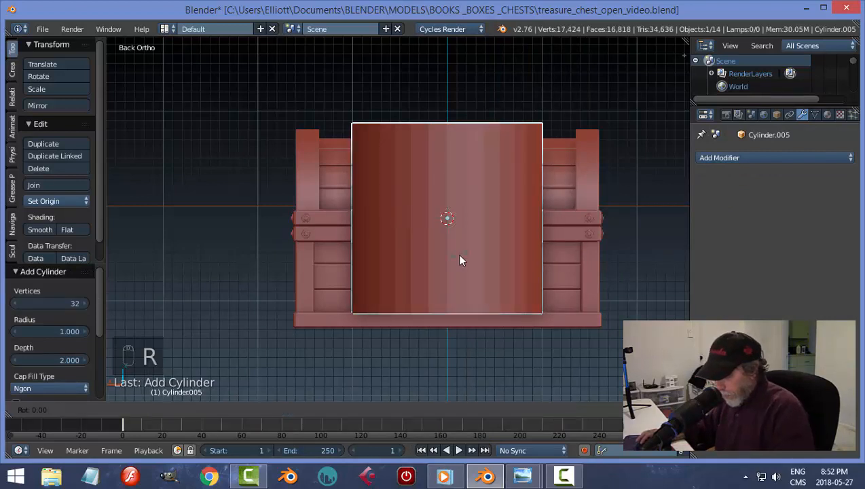
pyautogui.press('y')
pyautogui.press('9')
pyautogui.press('0')
pyautogui.press('Return')
pyautogui.moveTo(476, 260); pyautogui.dragTo(533, 252, button='middle')
pyautogui.press('s')
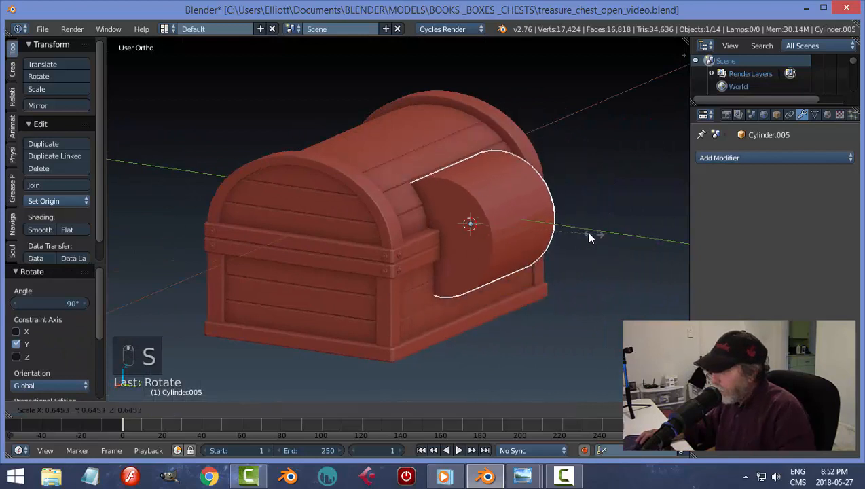
pyautogui.click(477, 231)
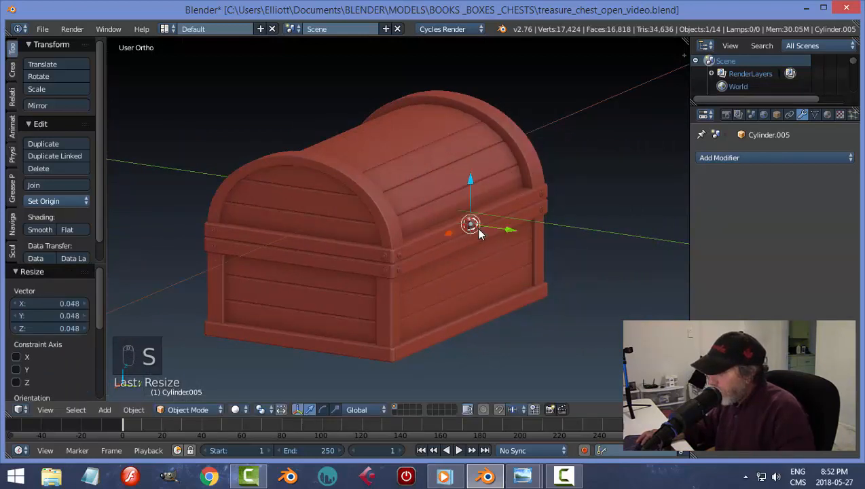
# Lower the cylinder along Z by 0.055 and about another 0.022, centring it on the seam between the lid and chest rims.
pyautogui.moveTo(470, 187); pyautogui.dragTo(465, 198)
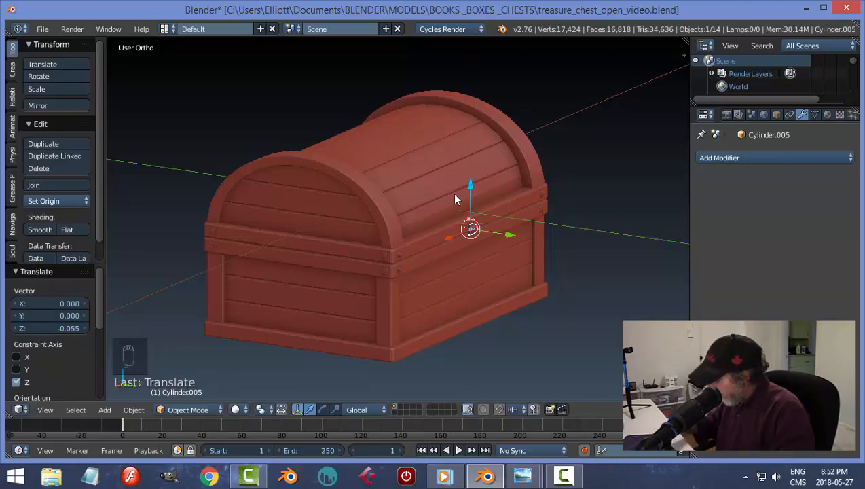
pyautogui.press('KP_Decimal')
pyautogui.moveTo(461, 262); pyautogui.dragTo(478, 234, button='middle')
pyautogui.moveTo(398, 179); pyautogui.dragTo(399, 193)
pyautogui.moveTo(474, 245); pyautogui.dragTo(381, 248, button='middle')
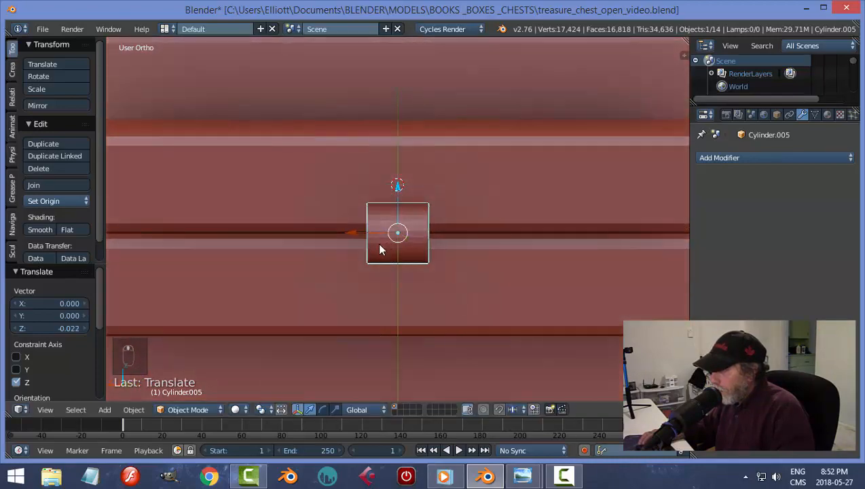
# Lengthen the cylinder along X by factors of about 3.148 and 1.344, and slim its Y and Z thickness.
pyautogui.press('s')
pyautogui.press('x')
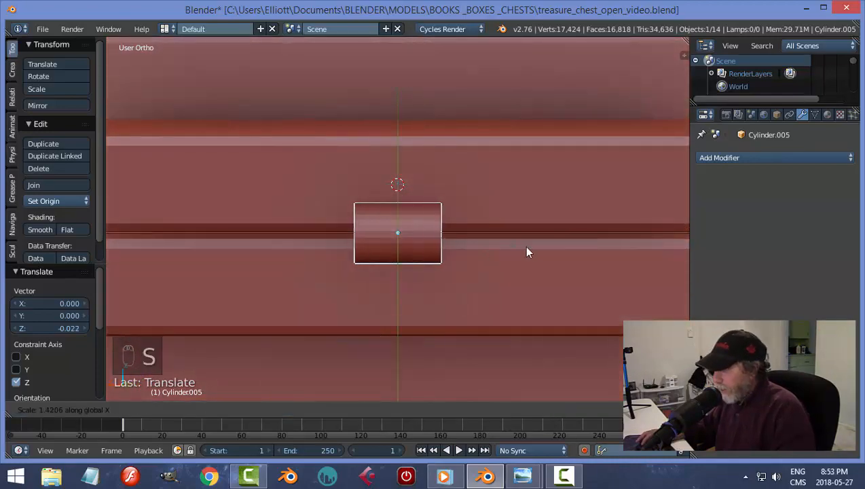
pyautogui.click(662, 263)
pyautogui.scroll(-8, 569, 262)
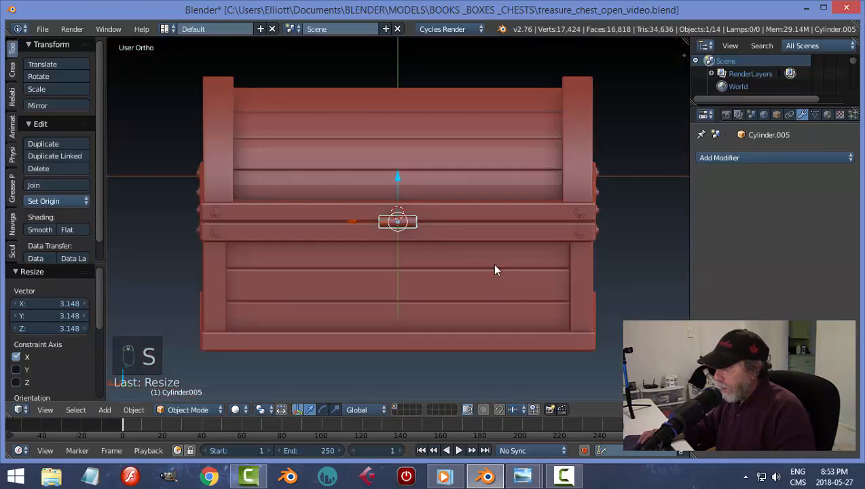
pyautogui.scroll(5, 494, 269)
pyautogui.press('s')
pyautogui.press('x')
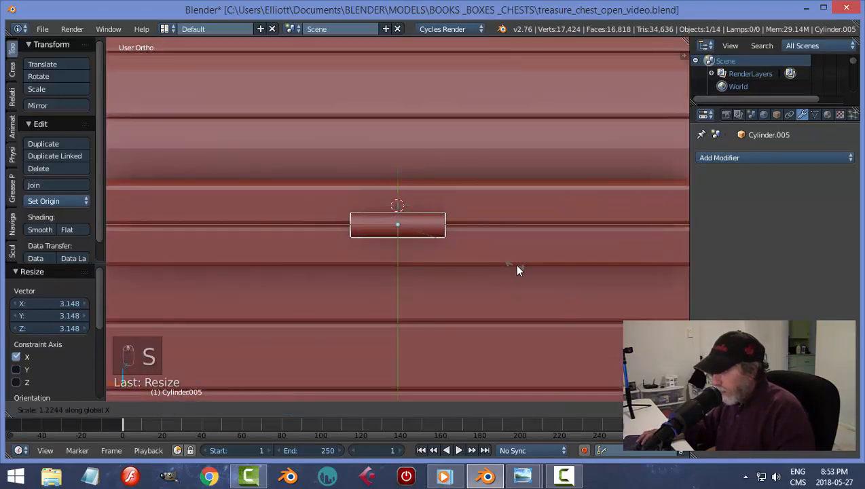
pyautogui.click(573, 277)
pyautogui.press('s')
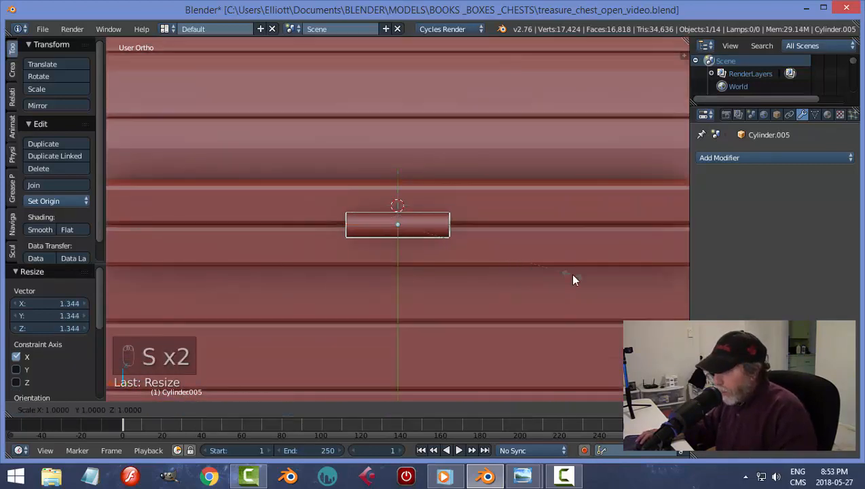
pyautogui.hotkey('shift', 'x')
pyautogui.click(526, 271)
# Divide the hinge cylinder's mesh with four evenly spaced loop cuts across its length.
pyautogui.moveTo(436, 274)
pyautogui.mouseDown(button='middle')
pyautogui.moveTo(577, 284)
pyautogui.moveTo(583, 263)
pyautogui.moveTo(440, 273)
pyautogui.mouseUp(button='middle')
pyautogui.scroll(6, 457, 275)
pyautogui.press('Tab')
pyautogui.click(554, 274)
pyautogui.scroll(3, 428, 272)
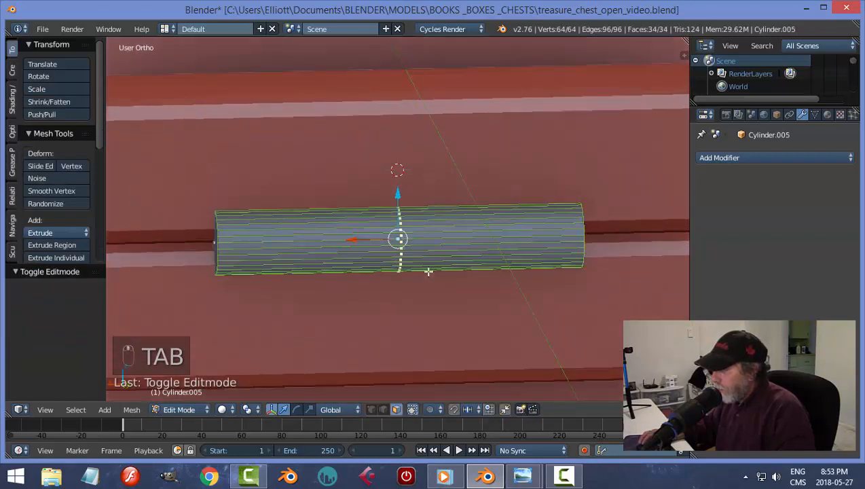
pyautogui.scroll(-4, 421, 265)
pyautogui.press('a')
pyautogui.press('a')
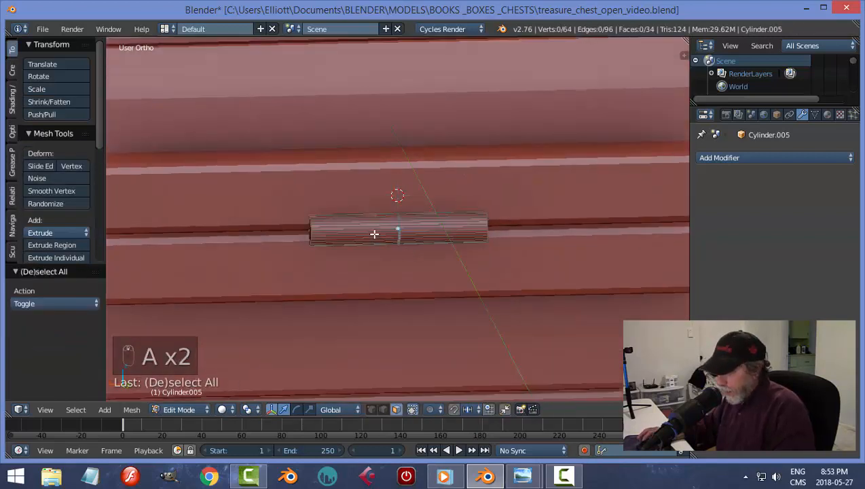
pyautogui.hotkey('ctrl', 'r')
pyautogui.scroll(1, 374, 234)
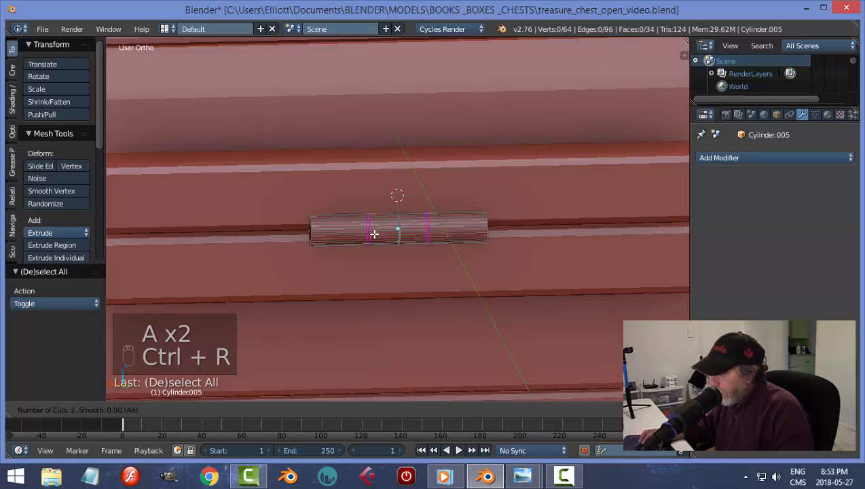
pyautogui.scroll(2, 374, 233)
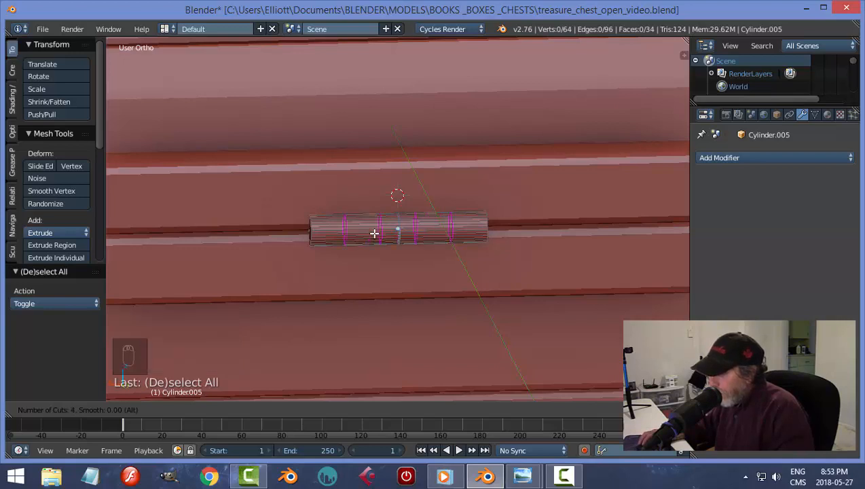
pyautogui.click(374, 233)
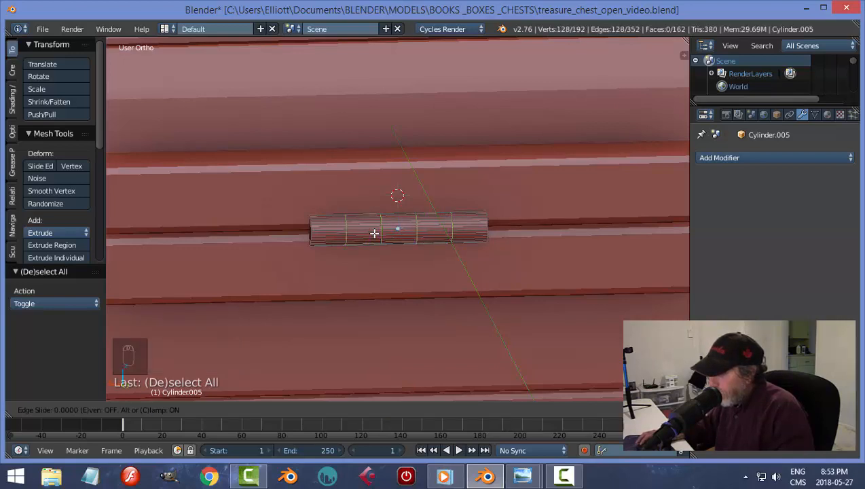
pyautogui.rightClick(374, 241)
# Extrude the second and fourth face rings of the hinge cylinder and scale them to about 0.893 in Y and Z, excluding X.
pyautogui.press('a')
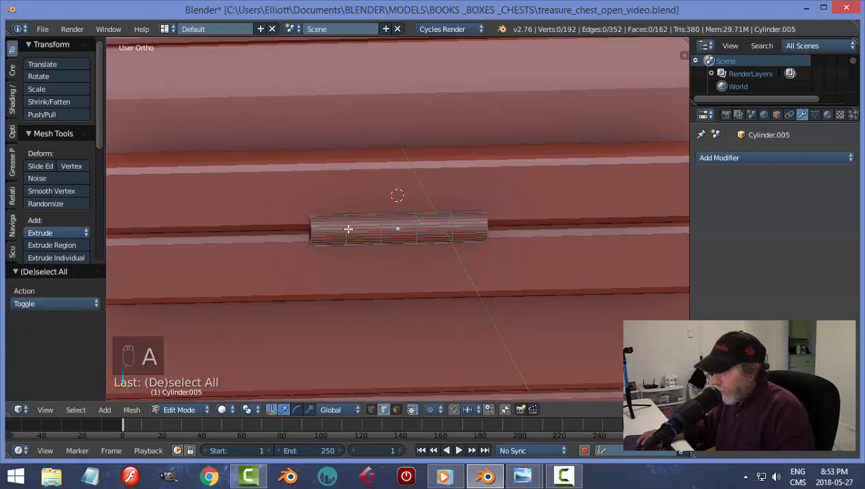
pyautogui.hotkey('ctrl', 'Tab')
pyautogui.click(414, 251)
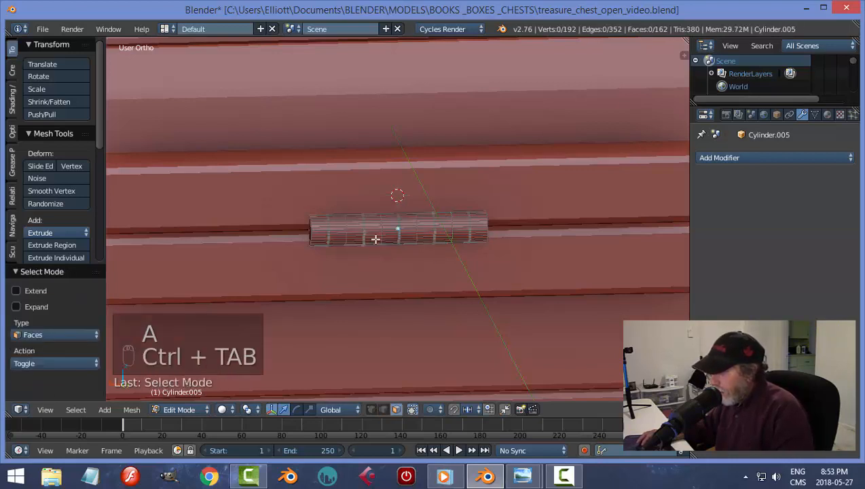
pyautogui.scroll(4, 337, 244)
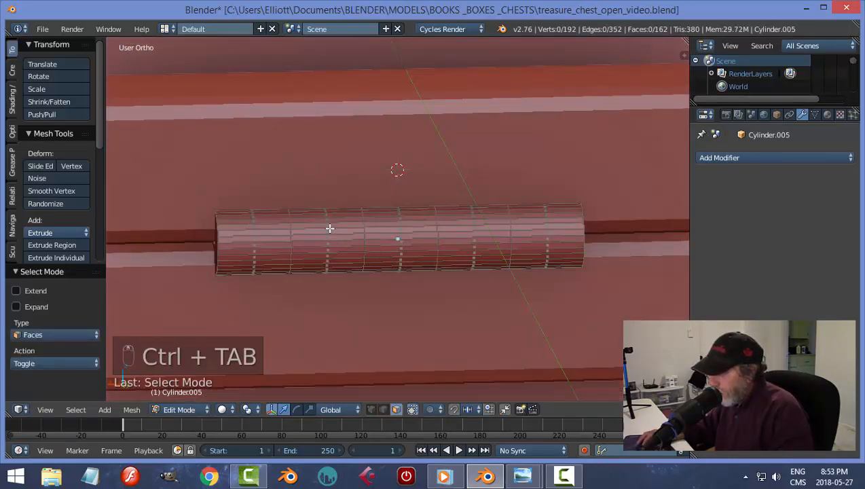
pyautogui.keyDown('alt'); pyautogui.rightClick(329, 228); pyautogui.keyUp('alt')
pyautogui.keyDown('alt'); pyautogui.keyDown('shift'); pyautogui.rightClick(477, 227); pyautogui.keyUp('shift'); pyautogui.keyUp('alt')
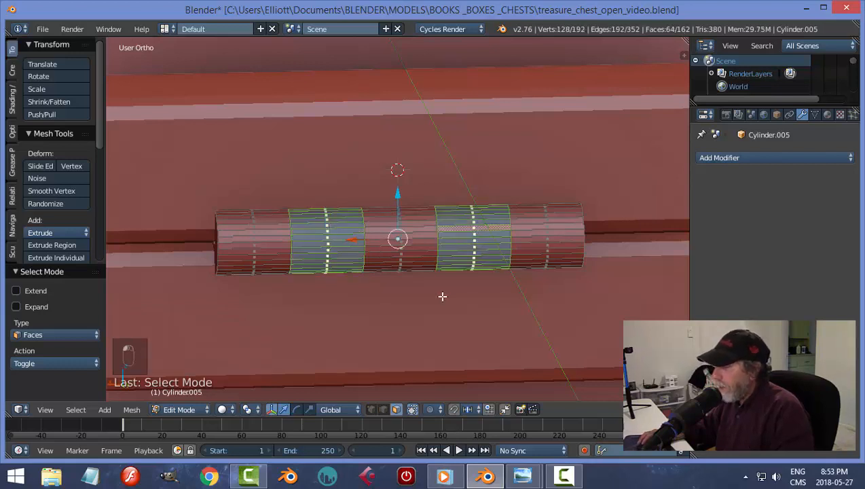
pyautogui.moveTo(443, 295); pyautogui.dragTo(506, 299, button='middle')
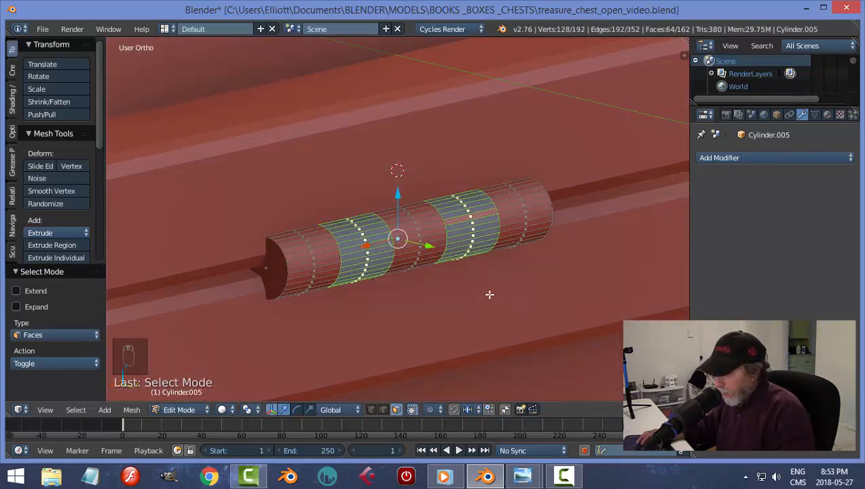
pyautogui.press('e')
pyautogui.press('s')
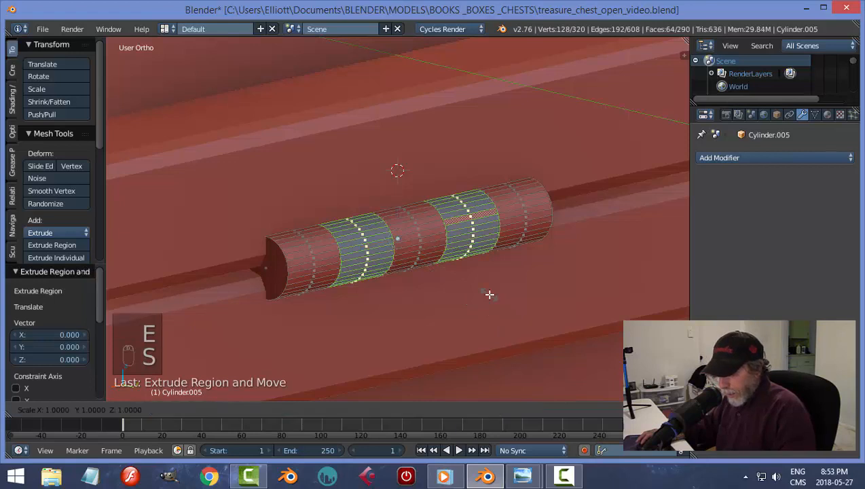
pyautogui.hotkey('shift', 'x')
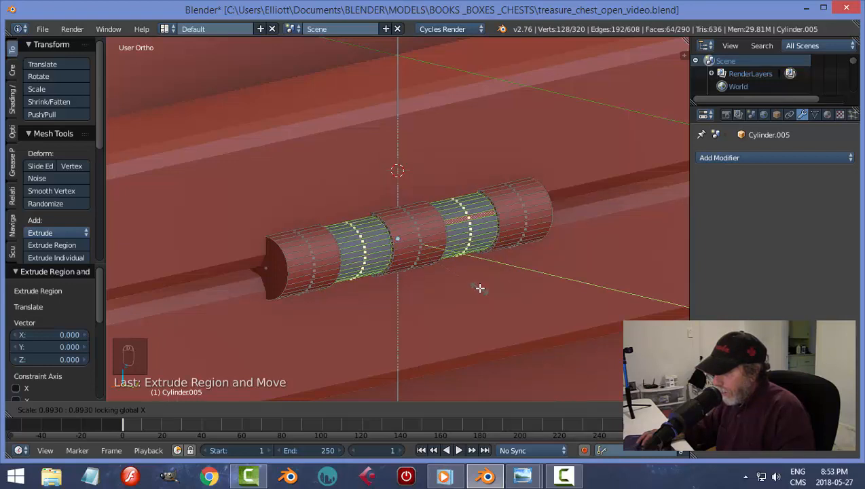
pyautogui.click(479, 288)
pyautogui.press('a')
# Change to edge selection and apply the hinge cylinder's object transformation, returning to mesh editing.
pyautogui.hotkey('ctrl', 'Tab')
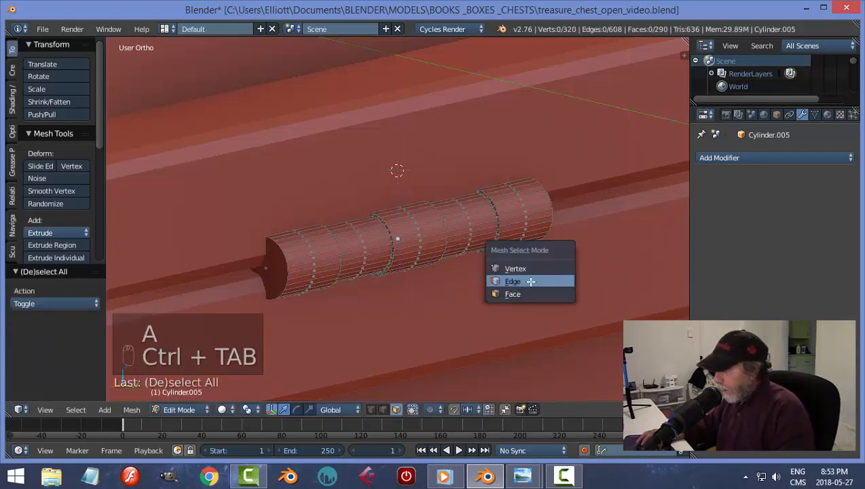
pyautogui.click(531, 281)
pyautogui.moveTo(523, 284); pyautogui.dragTo(209, 263, button='middle')
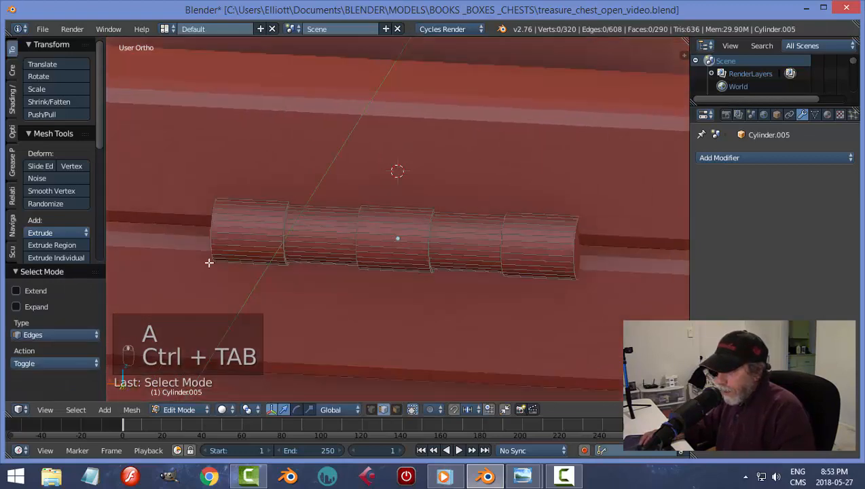
pyautogui.press('Tab')
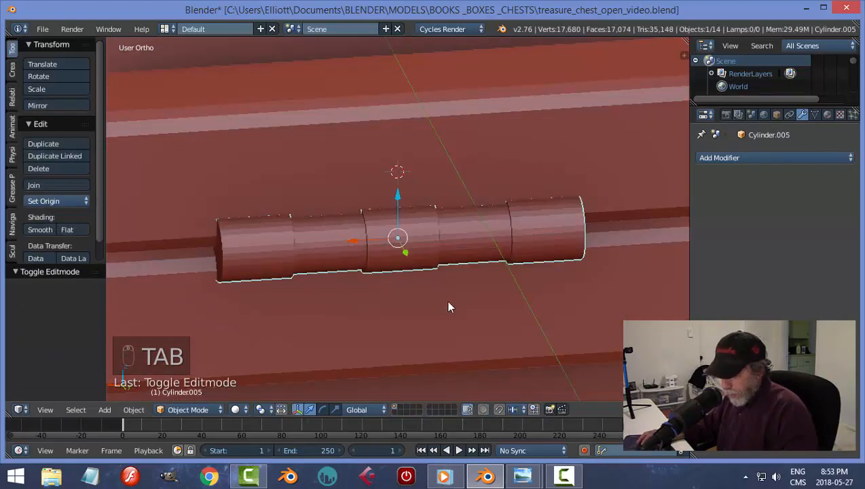
pyautogui.hotkey('ctrl', 'a')
pyautogui.click(449, 305)
pyautogui.press('Tab')
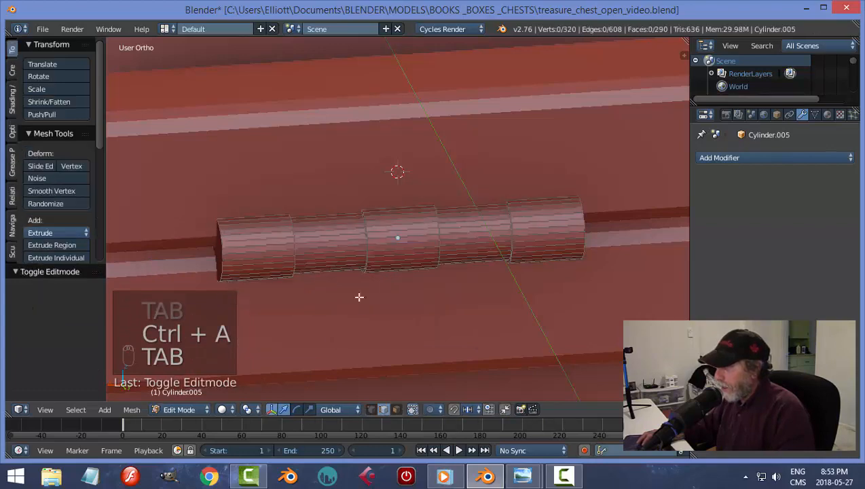
# Bevel the six outer edge rings of the hinge's three thick sections by about 0.0034 with one segment.
pyautogui.keyDown('alt'); pyautogui.rightClick(221, 235); pyautogui.keyUp('alt')
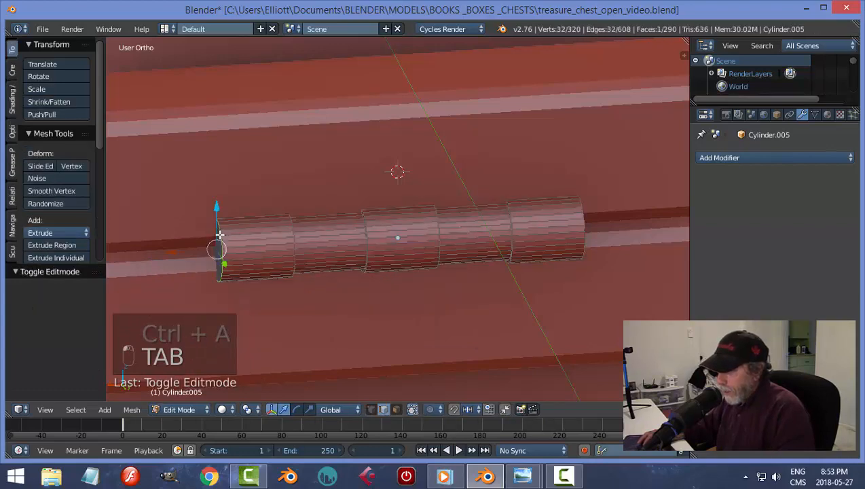
pyautogui.keyDown('alt'); pyautogui.keyDown('shift'); pyautogui.rightClick(288, 232); pyautogui.keyUp('shift'); pyautogui.keyUp('alt')
pyautogui.hotkey('ctrl', 'z')
pyautogui.scroll(2, 293, 243)
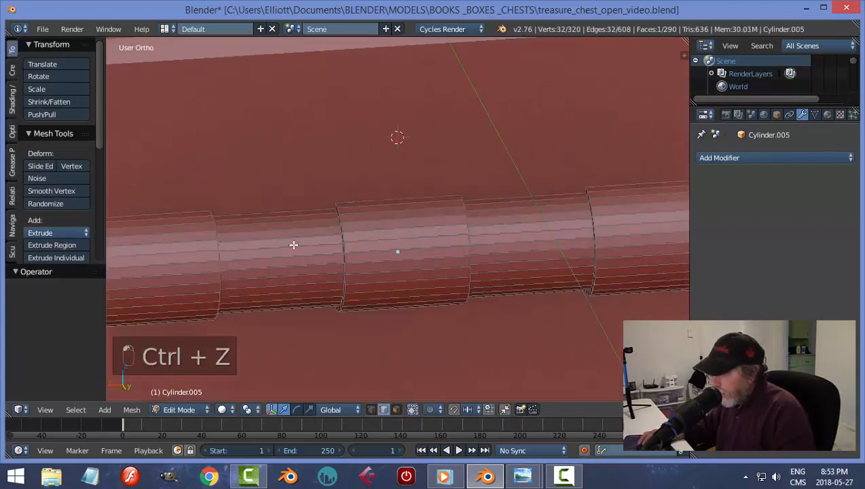
pyautogui.keyDown('alt'); pyautogui.keyDown('shift'); pyautogui.rightClick(214, 225); pyautogui.keyUp('shift'); pyautogui.keyUp('alt')
pyautogui.keyDown('alt'); pyautogui.keyDown('shift'); pyautogui.rightClick(341, 220); pyautogui.keyUp('shift'); pyautogui.keyUp('alt')
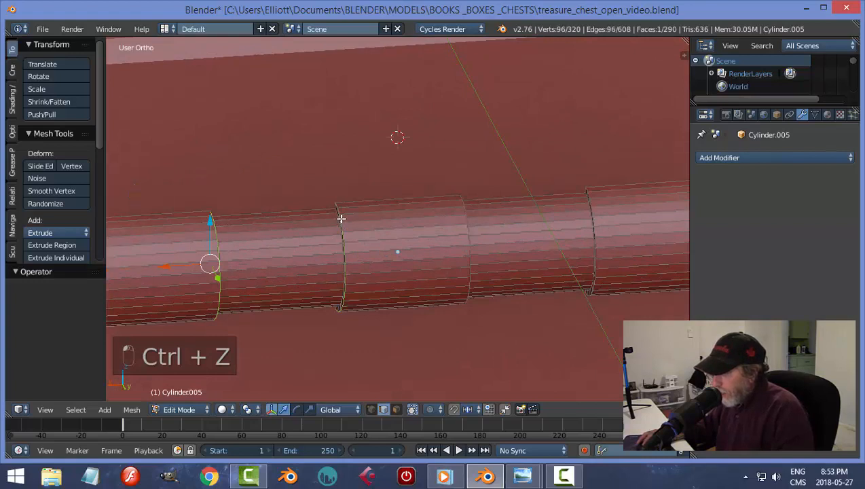
pyautogui.keyDown('alt'); pyautogui.keyDown('shift'); pyautogui.rightClick(581, 209); pyautogui.keyUp('shift'); pyautogui.keyUp('alt')
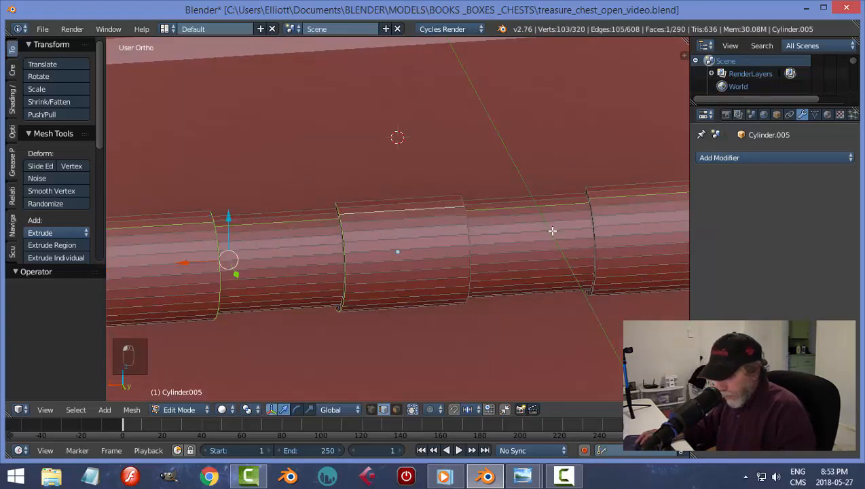
pyautogui.hotkey('ctrl', 'z')
pyautogui.keyDown('alt'); pyautogui.keyDown('shift'); pyautogui.rightClick(467, 210); pyautogui.keyUp('shift'); pyautogui.keyUp('alt')
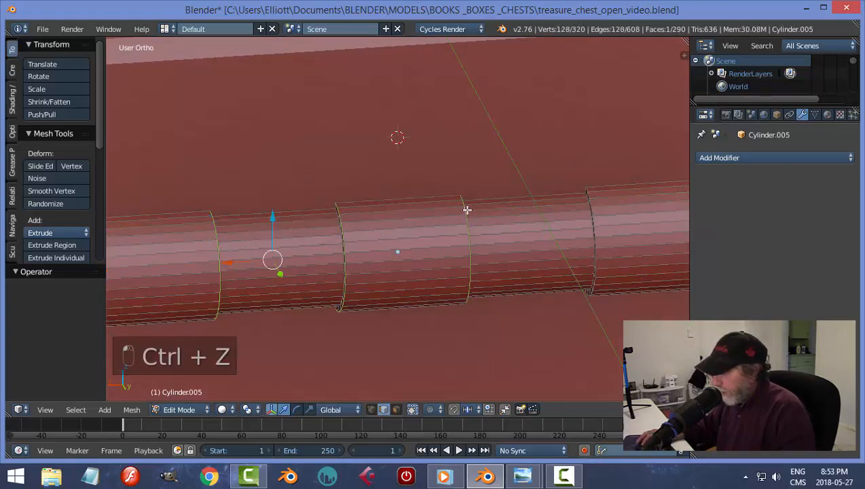
pyautogui.keyDown('alt'); pyautogui.keyDown('shift'); pyautogui.rightClick(587, 203); pyautogui.keyUp('shift'); pyautogui.keyUp('alt')
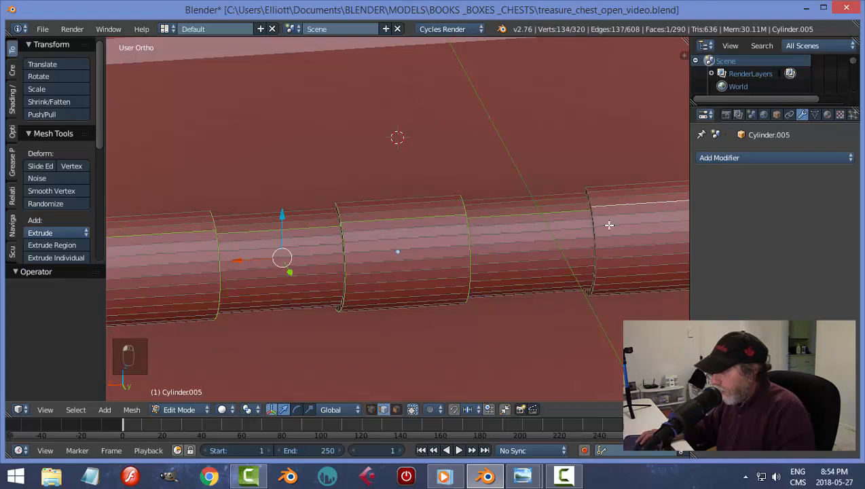
pyautogui.hotkey('ctrl', 'z')
pyautogui.keyDown('alt'); pyautogui.keyDown('shift'); pyautogui.rightClick(593, 205); pyautogui.keyUp('shift'); pyautogui.keyUp('alt')
pyautogui.scroll(-3, 597, 238)
pyautogui.moveTo(582, 267); pyautogui.dragTo(568, 265, button='middle')
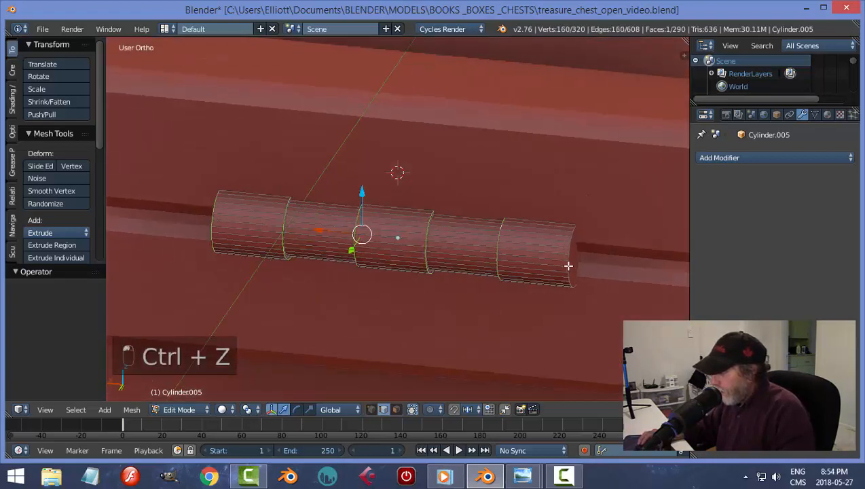
pyautogui.scroll(2, 609, 259)
pyautogui.keyDown('alt'); pyautogui.keyDown('shift'); pyautogui.rightClick(640, 248); pyautogui.keyUp('shift'); pyautogui.keyUp('alt')
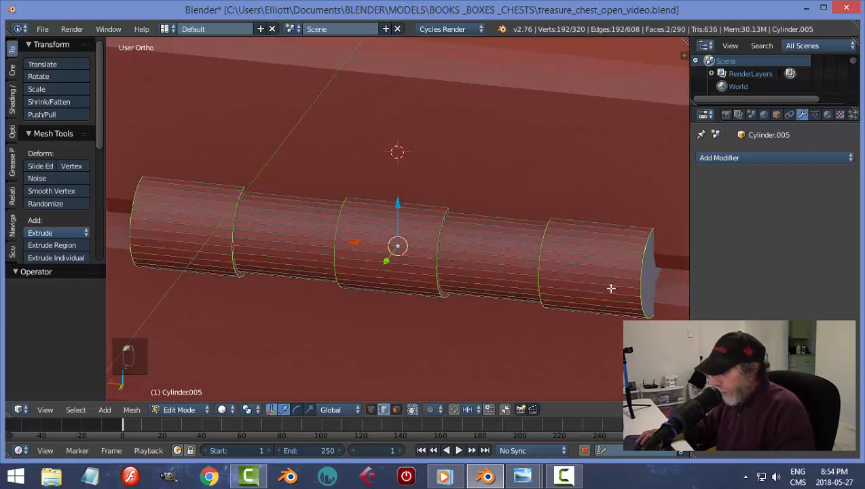
pyautogui.hotkey('ctrl', 'b')
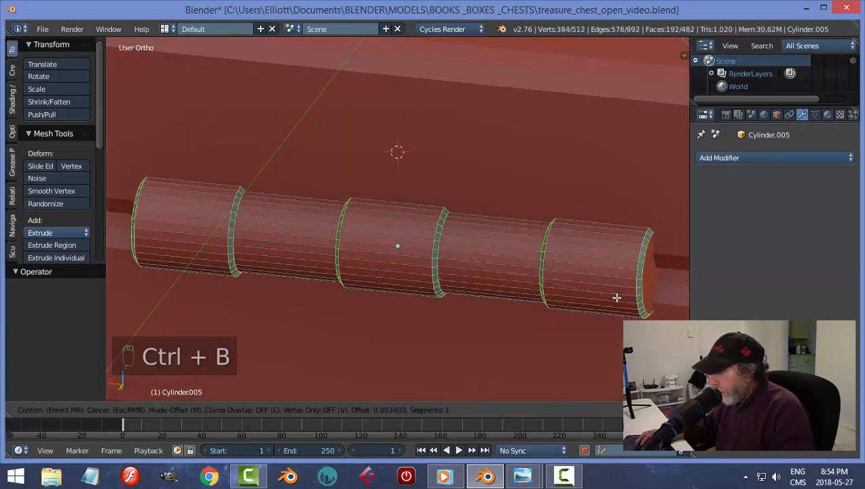
pyautogui.click(617, 298)
pyautogui.press('a')
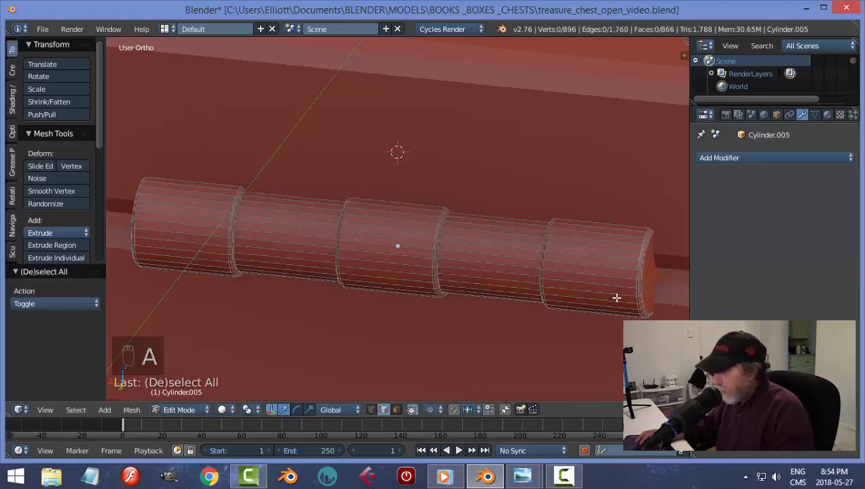
# Leave mesh editing and apply smooth shading to the hinge.
pyautogui.press('Tab')
pyautogui.click(519, 300)
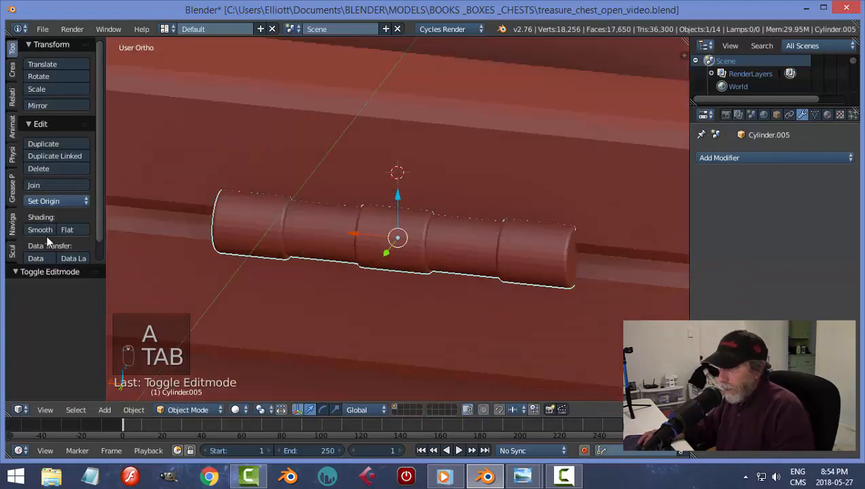
pyautogui.click(40, 229)
pyautogui.moveTo(487, 270); pyautogui.dragTo(514, 273, button='middle')
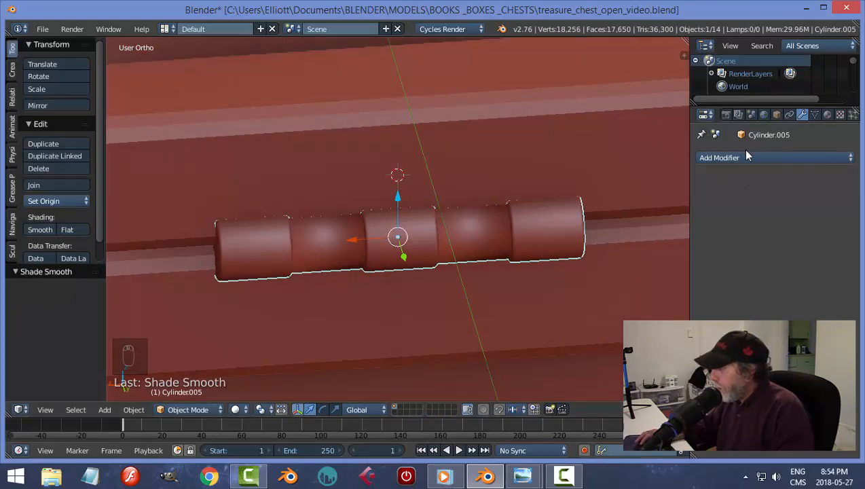
# Add an Edge Split modifier with a 30° split angle to the hinge and apply it.
pyautogui.click(787, 158)
pyautogui.click(612, 256)
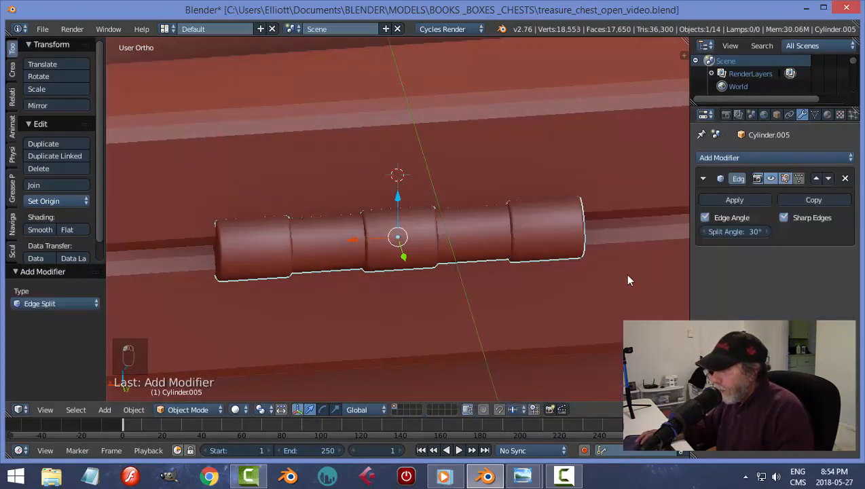
pyautogui.moveTo(479, 286); pyautogui.dragTo(611, 253, button='middle')
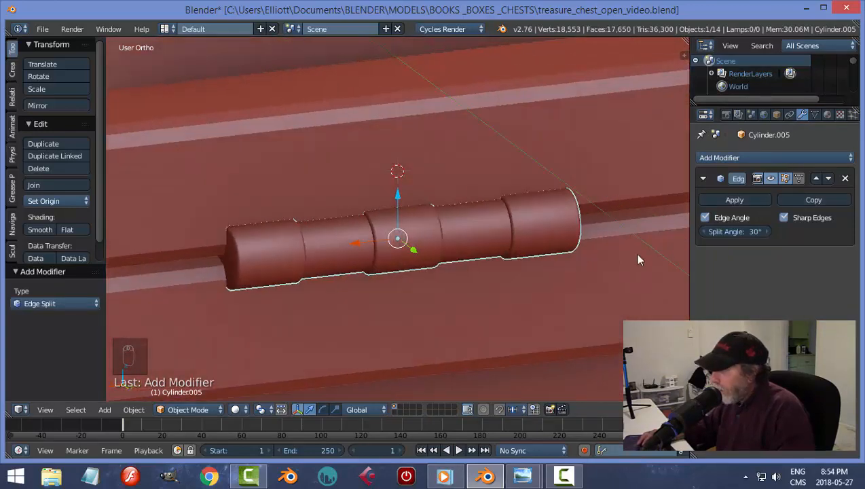
pyautogui.click(734, 200)
pyautogui.scroll(-4, 509, 284)
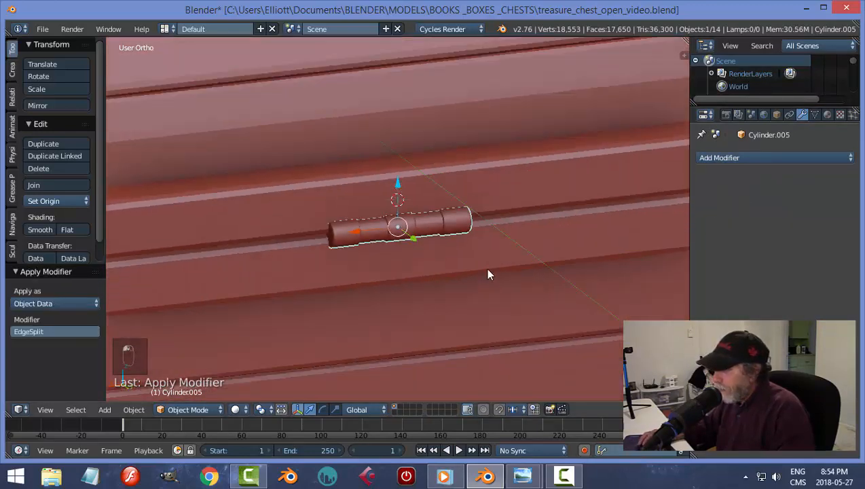
# Move the hinge about 0.81 along X on the back seam, towards one end of the chest.
pyautogui.press('a')
pyautogui.scroll(-3, 461, 266)
pyautogui.moveTo(443, 263); pyautogui.dragTo(428, 227, button='middle')
pyautogui.rightClick(427, 228)
pyautogui.scroll(-2, 475, 265)
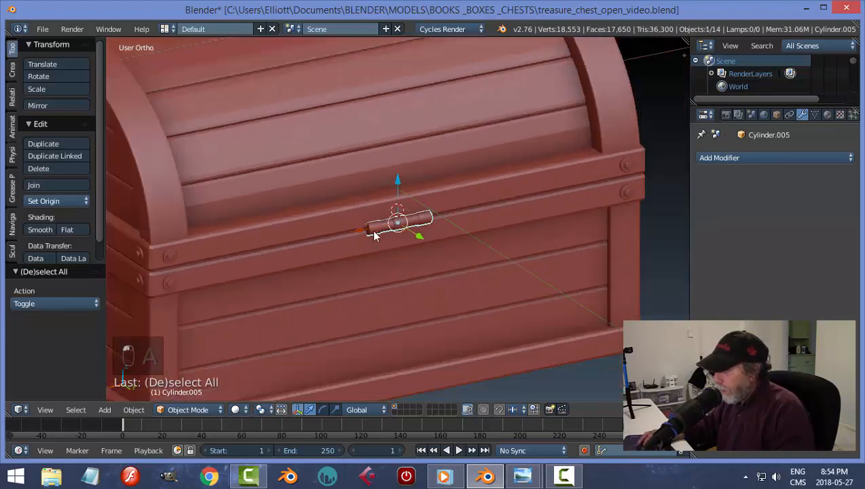
pyautogui.moveTo(362, 229); pyautogui.dragTo(239, 238)
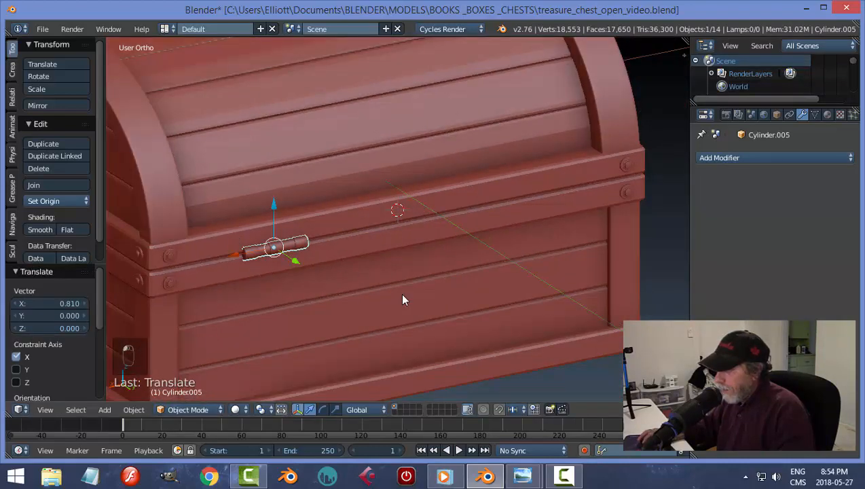
# Mirror the hinge across X with a Mirror modifier, using the lid rim object Plane.001 as the mirror object.
pyautogui.rightClick(351, 214)
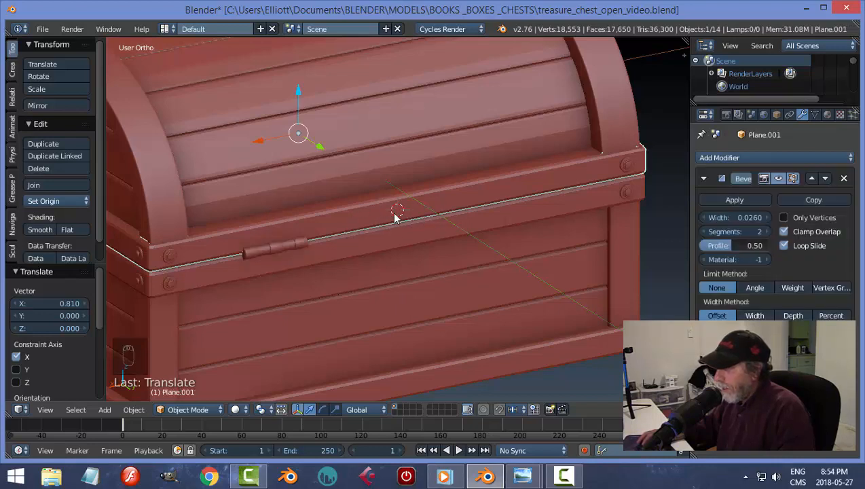
pyautogui.rightClick(301, 246)
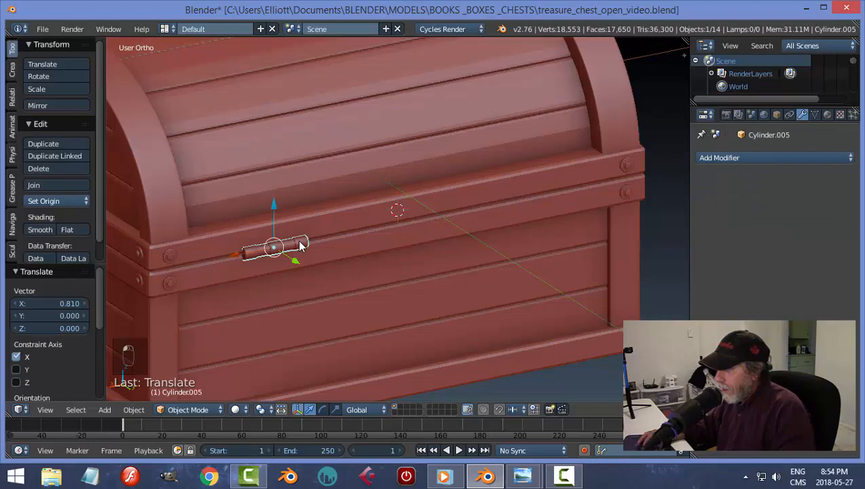
pyautogui.click(710, 157)
pyautogui.click(596, 285)
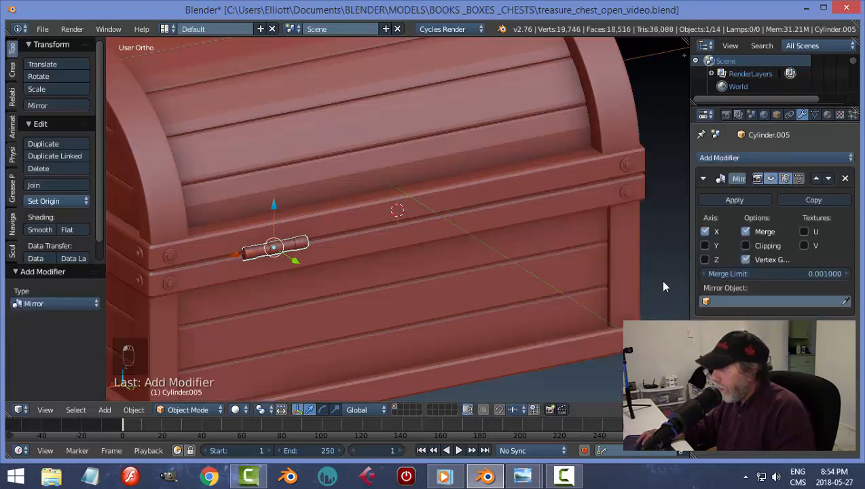
pyautogui.click(845, 303)
pyautogui.click(565, 211)
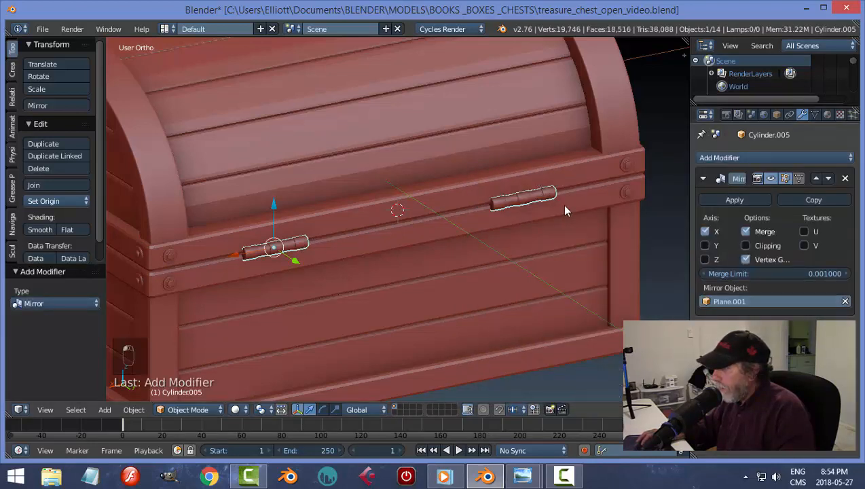
# Deselect everything and save the chest model over treasure_chest_open_video.blend.
pyautogui.press('a')
pyautogui.moveTo(437, 248); pyautogui.dragTo(365, 242, button='middle')
pyautogui.press('h')
pyautogui.hotkey('alt', 'h')
pyautogui.press('a')
pyautogui.hotkey('ctrl', 's')
pyautogui.click(464, 243)
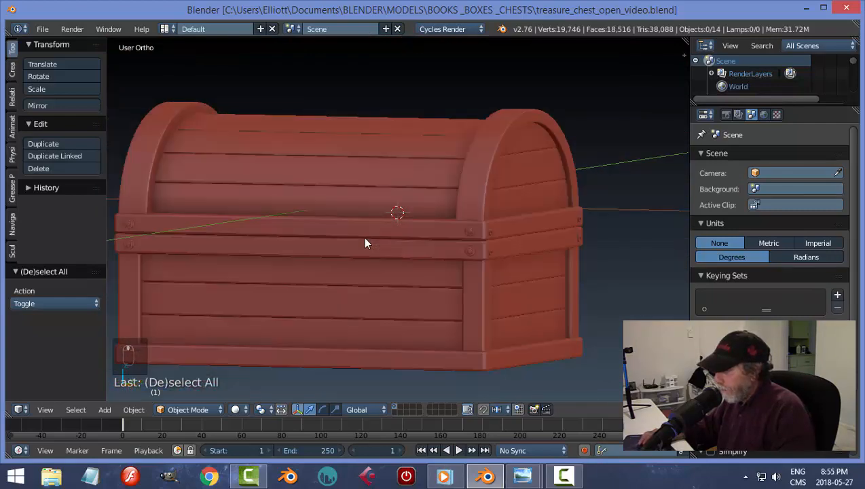
# View the whole chest in the front orthographic view.
pyautogui.press('KP_1')
pyautogui.scroll(-3, 407, 224)
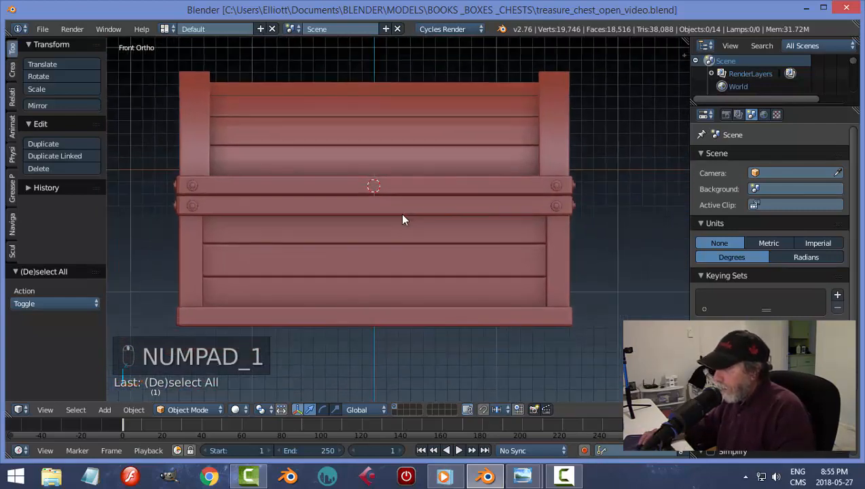
pyautogui.moveTo(407, 218); pyautogui.dragTo(393, 234, button='middle')
pyautogui.press('KP_1')
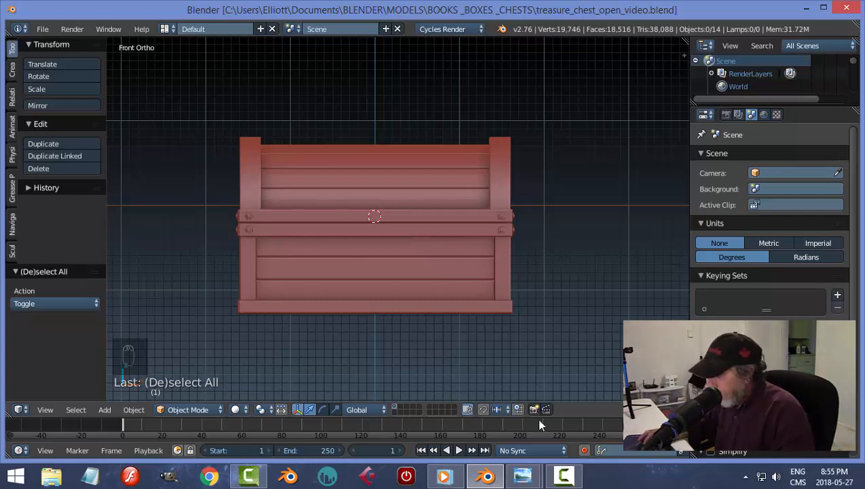
# Switch to Windows Photo Viewer to examine the lock hasp in treasure_chest_open3.png, and return to Blender.
pyautogui.moveTo(522, 476)
pyautogui.click(496, 429)
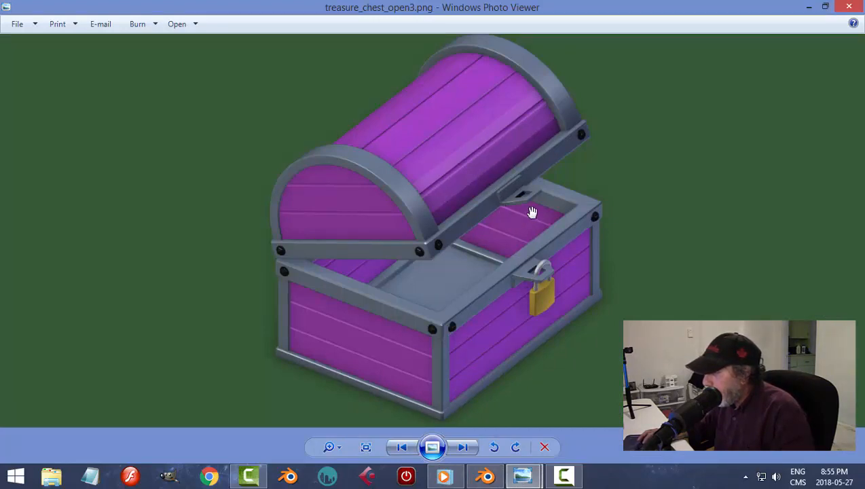
pyautogui.click(488, 477)
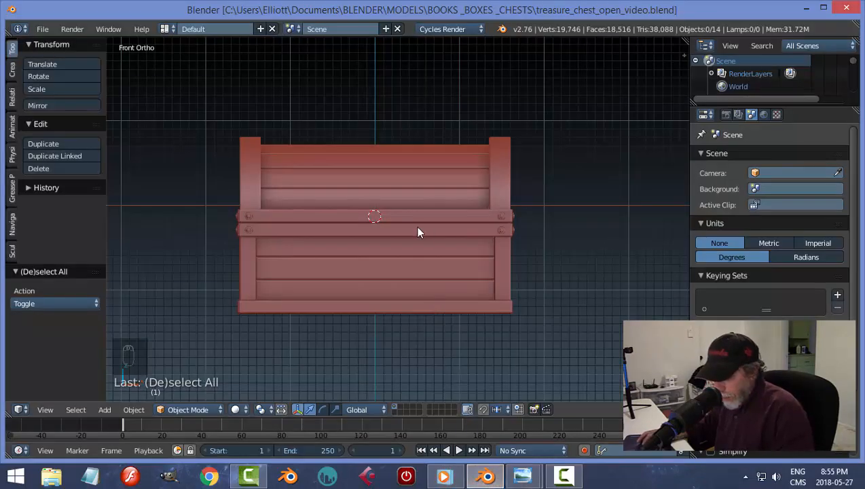
# Snap the 3D cursor to the centre of the lid rim's front face and return to Object Mode with the mesh deselected.
pyautogui.moveTo(454, 244); pyautogui.dragTo(402, 261, button='middle')
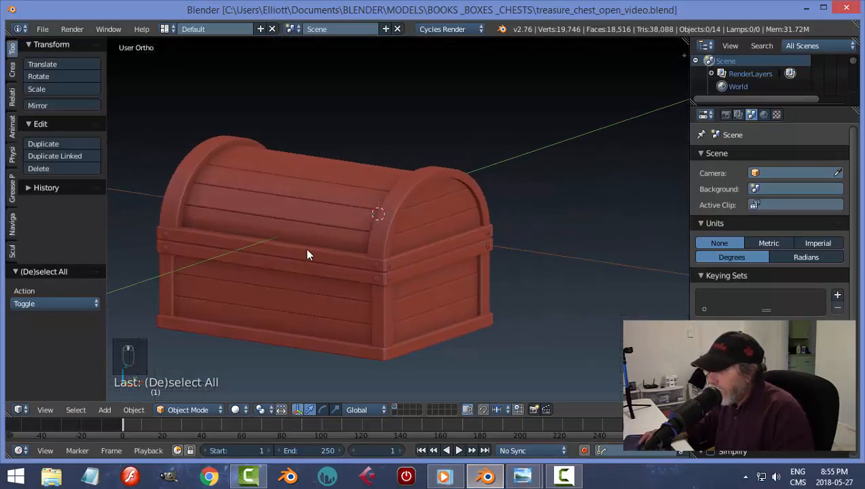
pyautogui.rightClick(337, 251)
pyautogui.press('Tab')
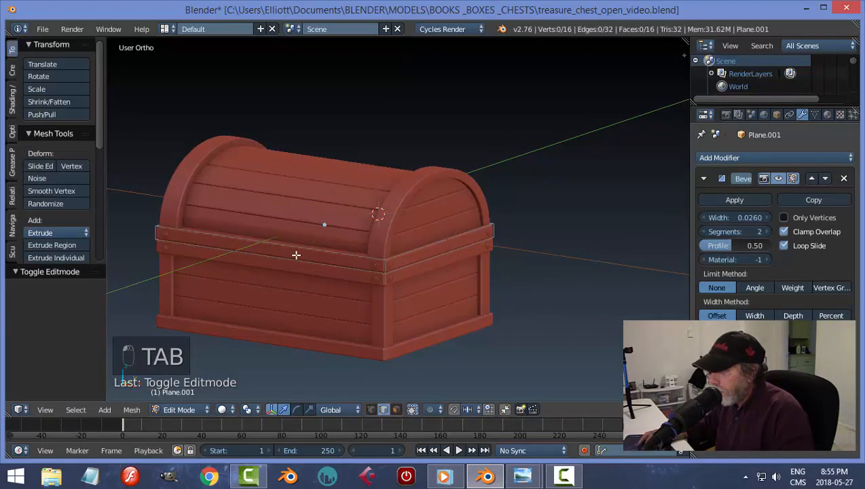
pyautogui.hotkey('ctrl', 'Tab')
pyautogui.click(244, 269)
pyautogui.rightClick(330, 259)
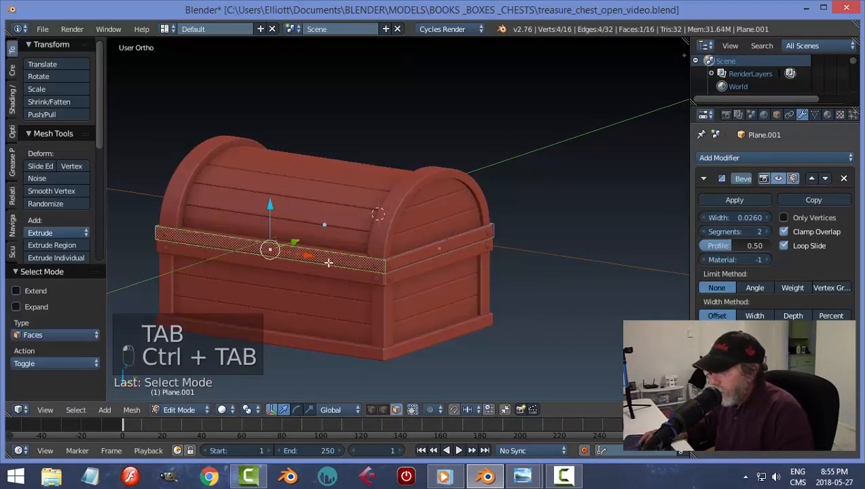
pyautogui.hotkey('shift', 's')
pyautogui.click(375, 276)
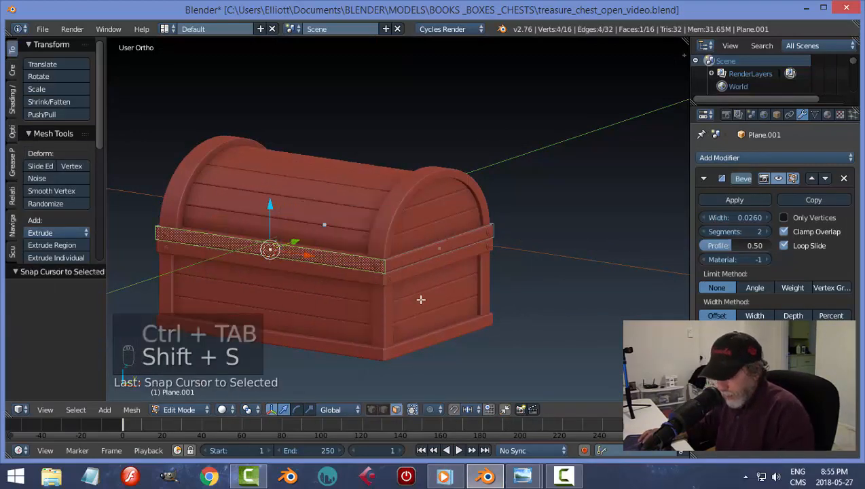
pyautogui.press('a')
pyautogui.press('Tab')
pyautogui.click(364, 304)
# Add a mesh plane at the 3D cursor on the front of the lid rim.
pyautogui.scroll(-2, 370, 309)
pyautogui.moveTo(380, 309); pyautogui.dragTo(442, 324, button='middle')
pyautogui.hotkey('shift', 'a')
pyautogui.moveTo(427, 260)
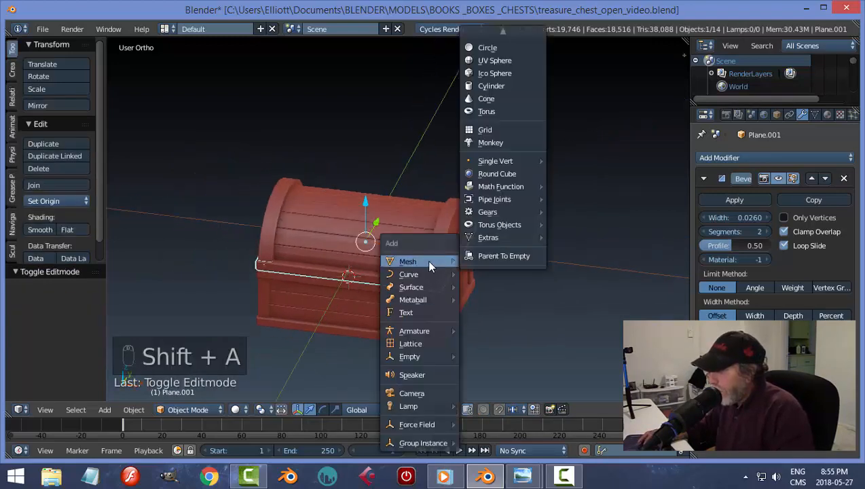
pyautogui.click(503, 35)
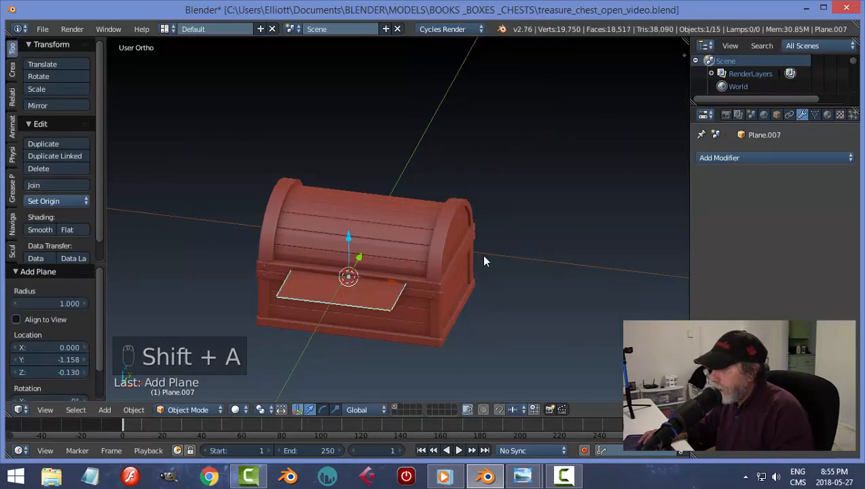
# Rotate the new plane 90° about X to stand upright and scale it to about 0.174.
pyautogui.press('r')
pyautogui.press('x')
pyautogui.press('9')
pyautogui.press('0')
pyautogui.press('Return')
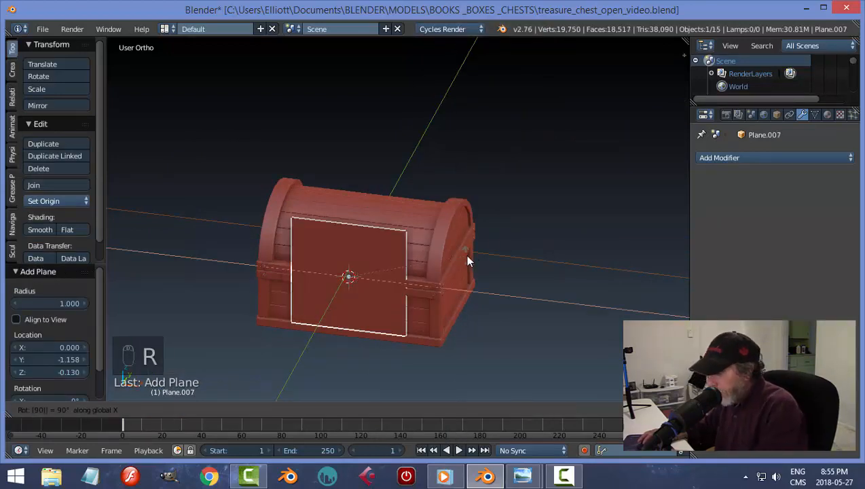
pyautogui.press('s')
pyautogui.click(388, 285)
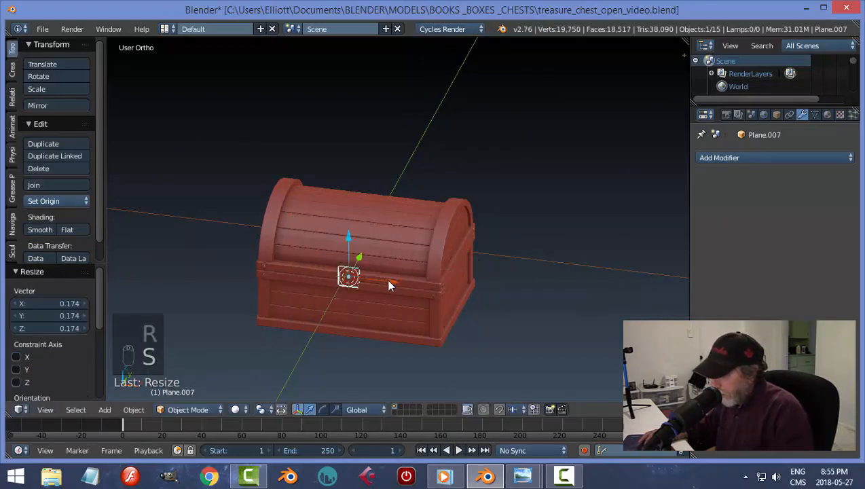
# Cut one horizontal edge loop across the plane in Edit Mode, slid down about 0.39 to the lid seam, and deselect it.
pyautogui.press('KP_Decimal')
pyautogui.moveTo(380, 282); pyautogui.dragTo(511, 218, button='middle')
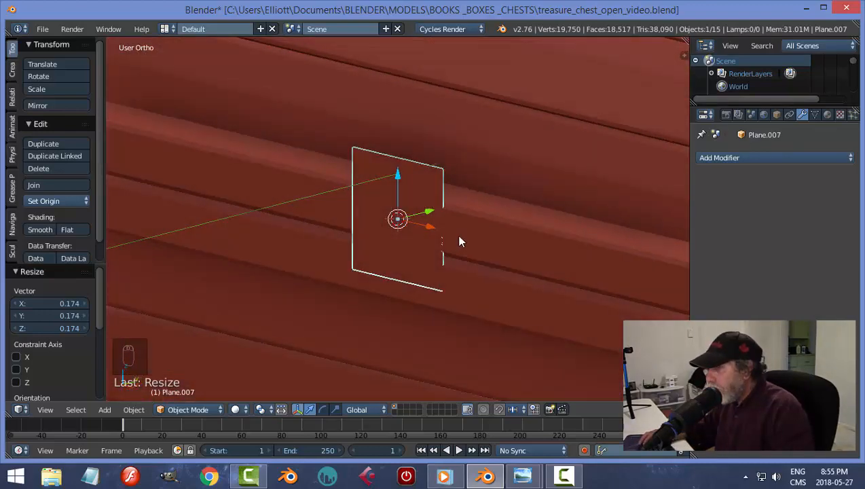
pyautogui.moveTo(480, 240); pyautogui.dragTo(483, 242, button='middle')
pyautogui.press('Tab')
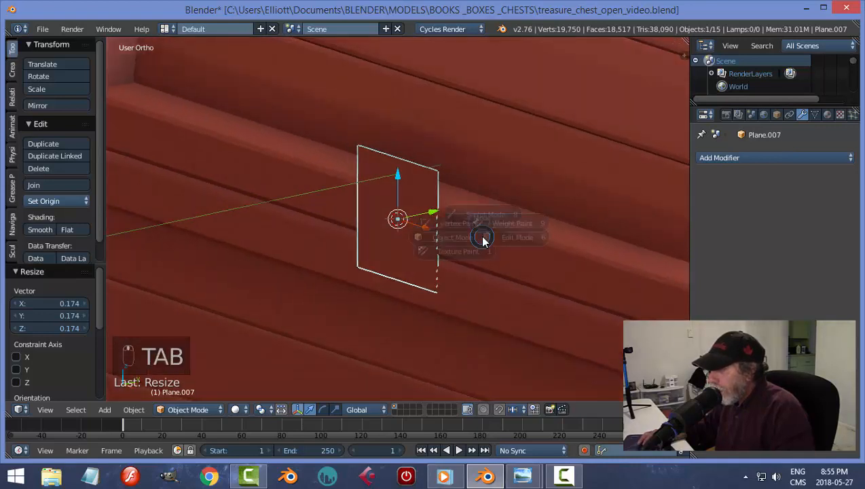
pyautogui.click(574, 246)
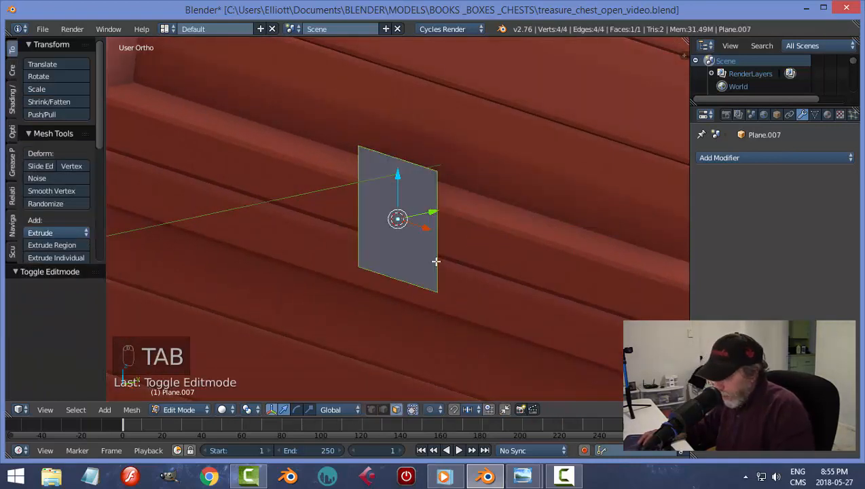
pyautogui.hotkey('ctrl', 'r')
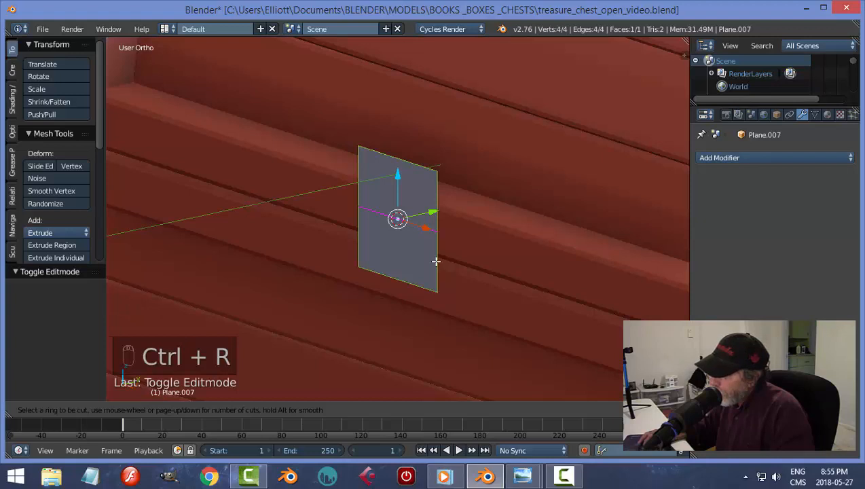
pyautogui.click(436, 262)
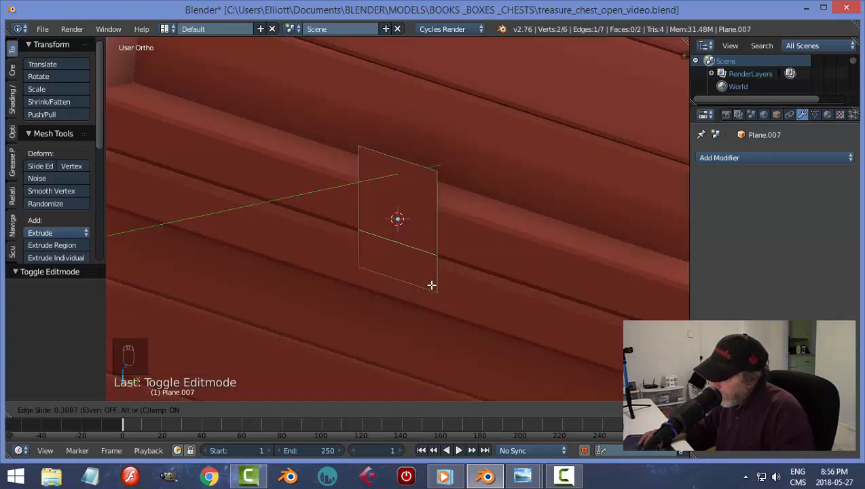
pyautogui.click(431, 285)
pyautogui.press('a')
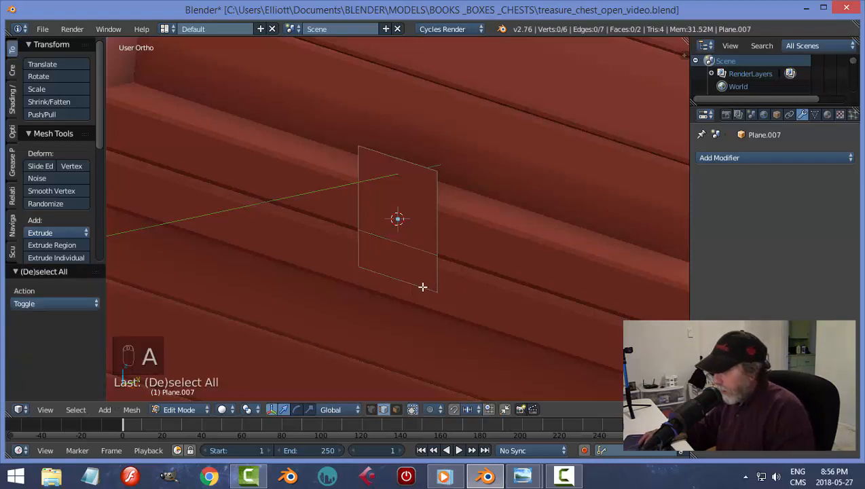
# Snap the 3D cursor to the plane's new horizontal edge and set the pivot point to 3D Cursor.
pyautogui.rightClick(414, 245)
pyautogui.moveTo(472, 283)
pyautogui.mouseDown(button='middle')
pyautogui.moveTo(500, 264)
pyautogui.moveTo(488, 281)
pyautogui.mouseUp(button='middle')
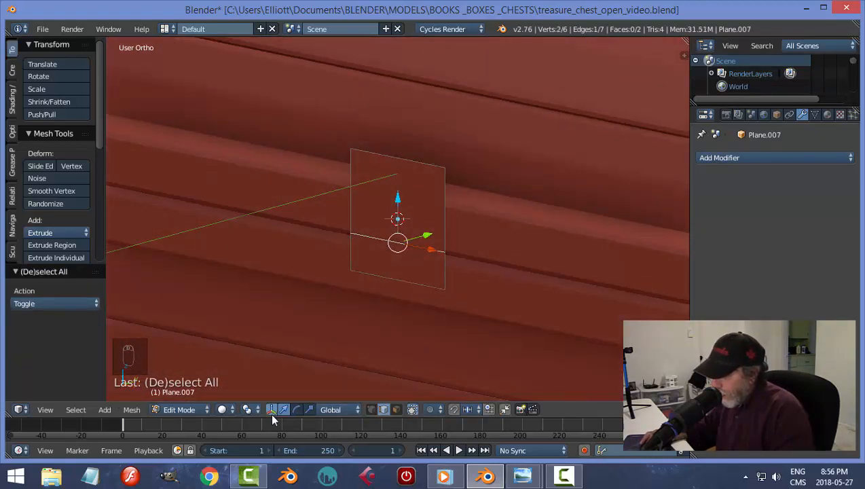
pyautogui.hotkey('shift', 's')
pyautogui.click(431, 326)
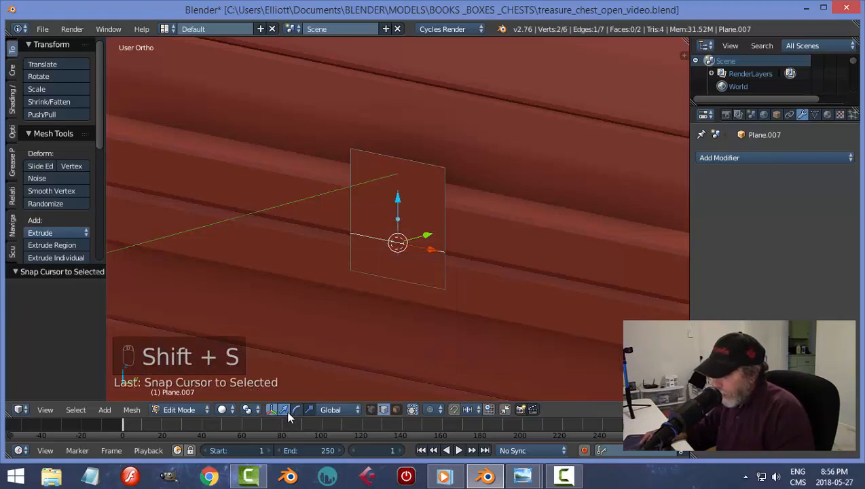
pyautogui.click(253, 415)
pyautogui.click(272, 377)
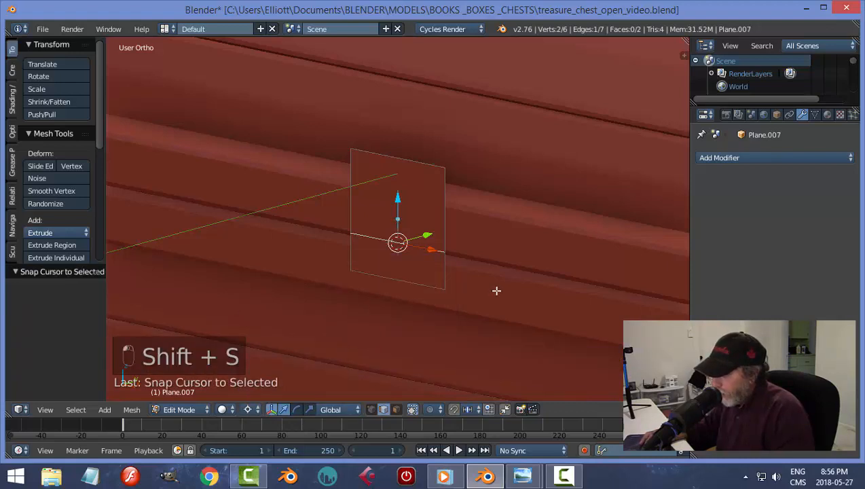
# Rotate the plane's bottom edge -90° about X so the lower part folds outward as a hasp flap.
pyautogui.moveTo(499, 290); pyautogui.dragTo(381, 232, button='middle')
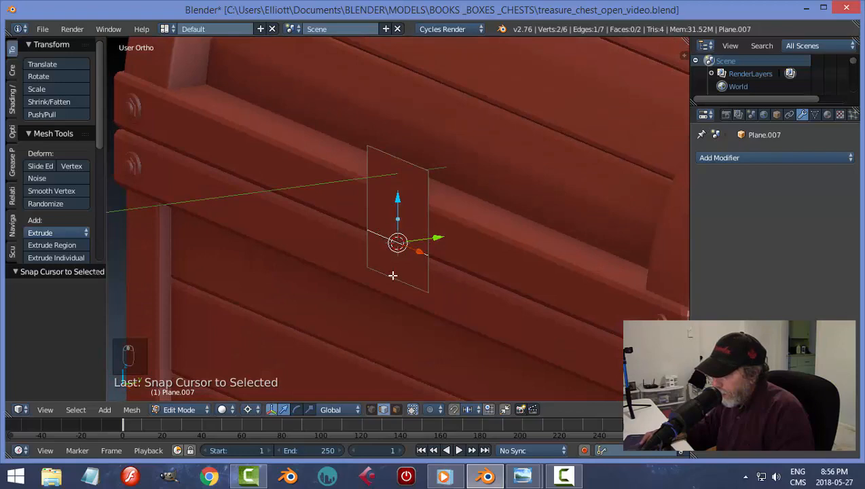
pyautogui.moveTo(395, 278); pyautogui.dragTo(436, 292, button='middle')
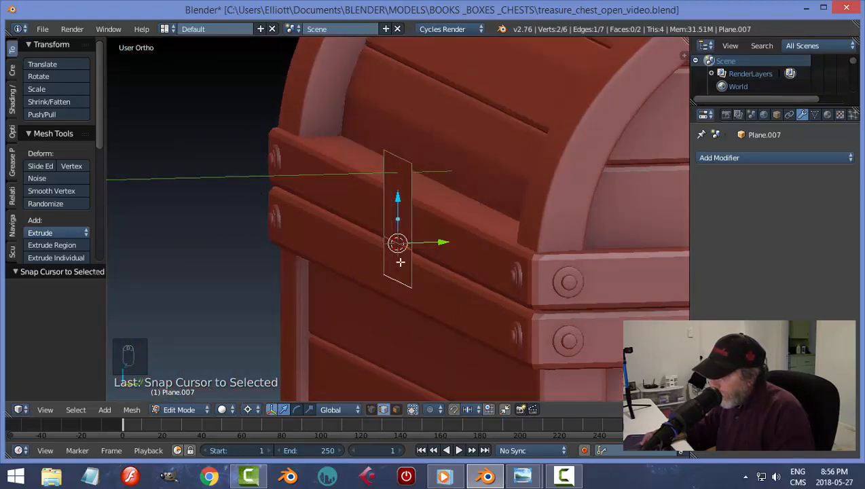
pyautogui.moveTo(401, 262); pyautogui.dragTo(426, 275, button='middle')
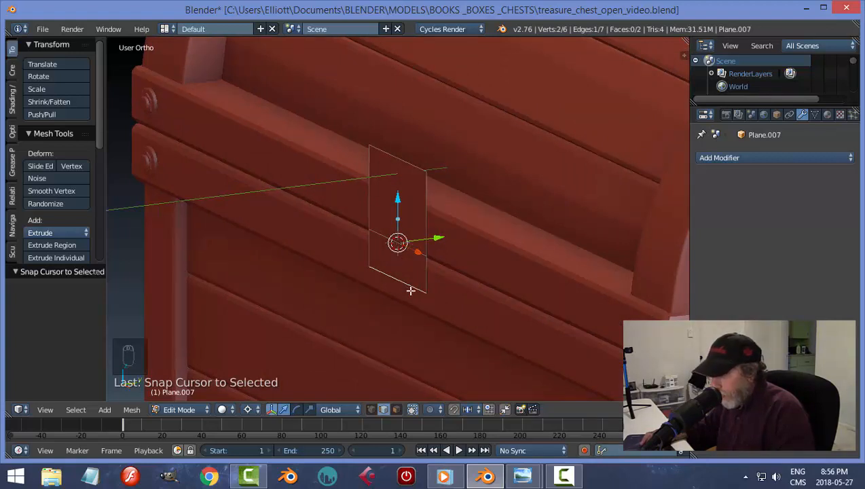
pyautogui.moveTo(444, 247); pyautogui.dragTo(419, 270, button='middle')
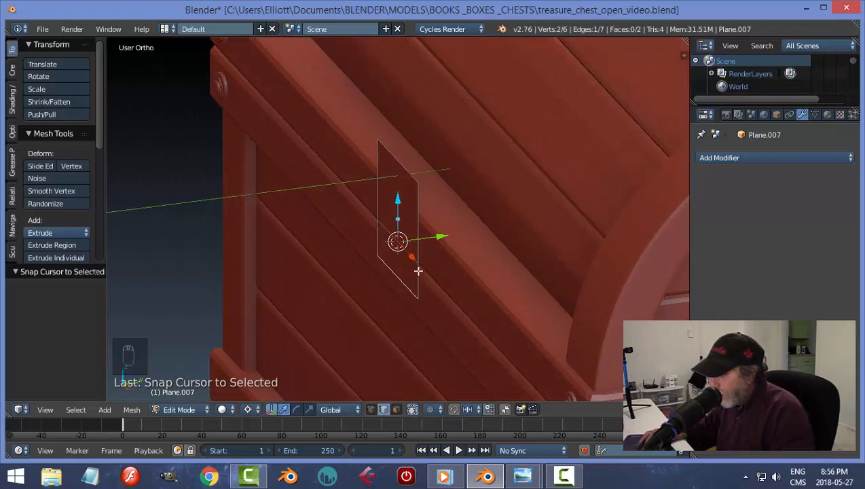
pyautogui.write('rx')
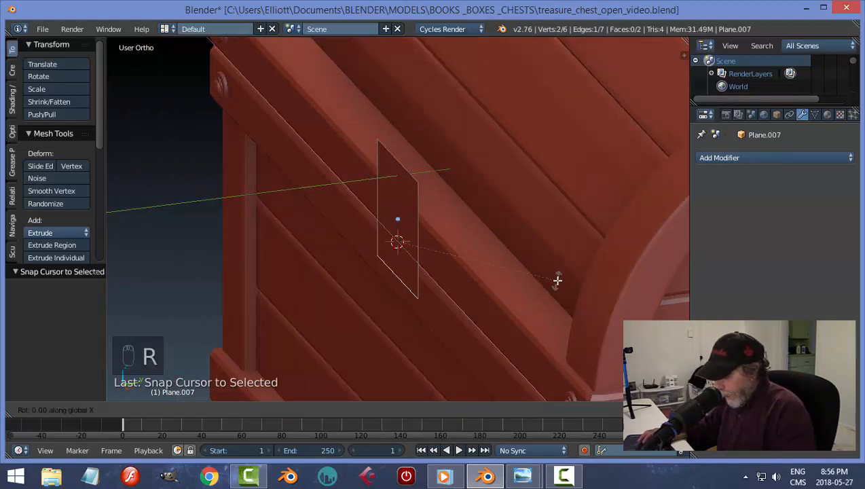
pyautogui.write('90')
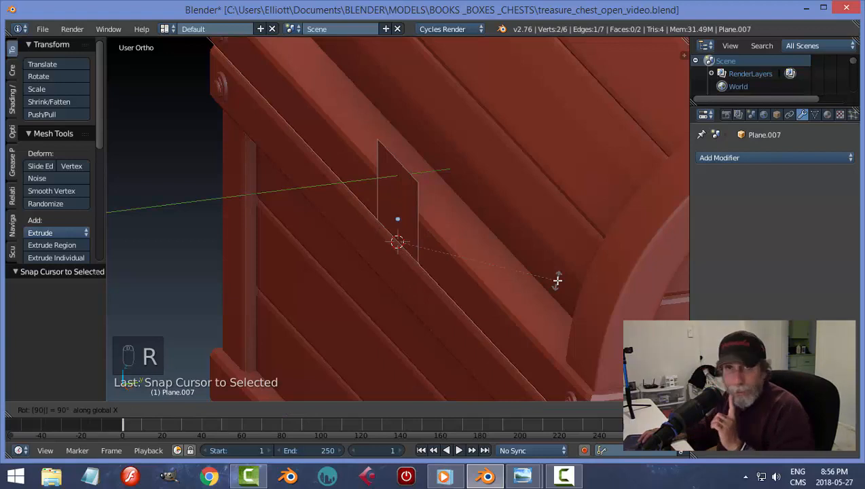
pyautogui.press('-')
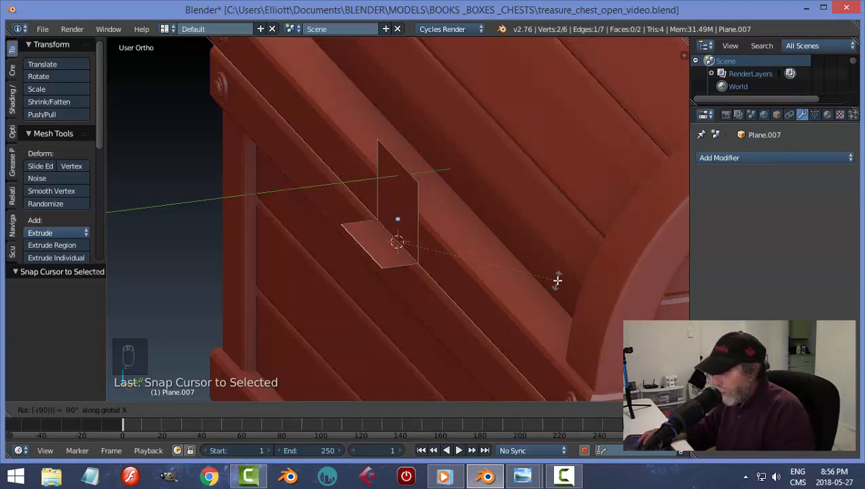
pyautogui.press('Return')
# Restore the previous pivot mode and narrow the flap's outer edge to about 0.649 along X.
pyautogui.moveTo(479, 287); pyautogui.dragTo(378, 240, button='middle')
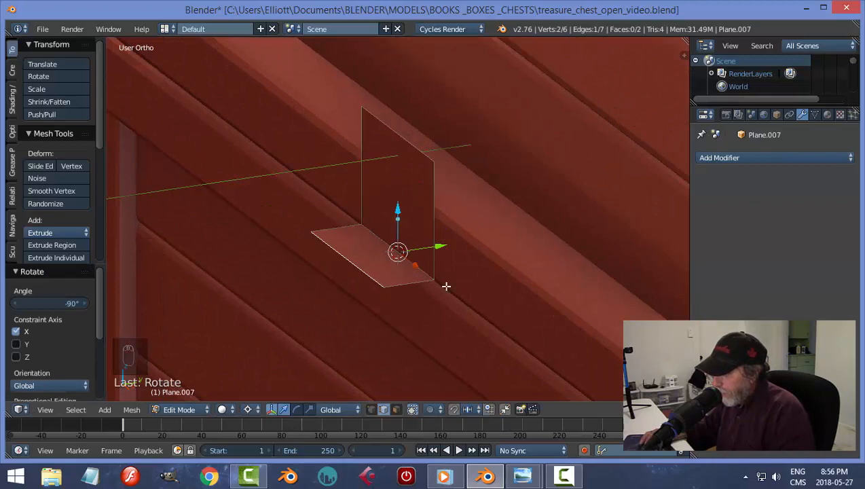
pyautogui.moveTo(446, 286); pyautogui.dragTo(389, 330, button='middle')
pyautogui.click(248, 409)
pyautogui.click(276, 353)
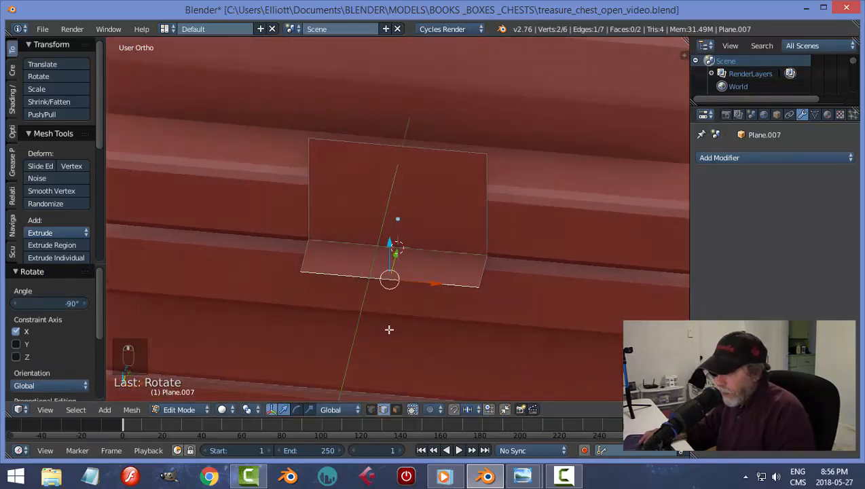
pyautogui.moveTo(288, 392); pyautogui.dragTo(498, 299, button='middle')
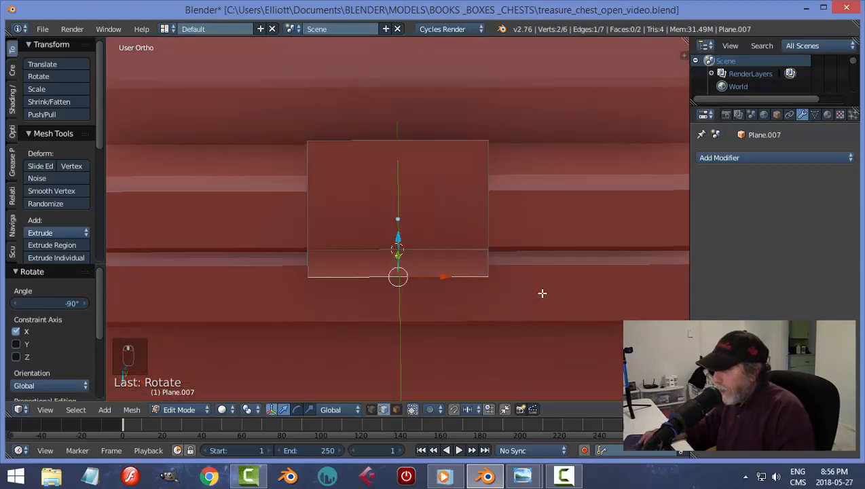
pyautogui.press('s')
pyautogui.press('x')
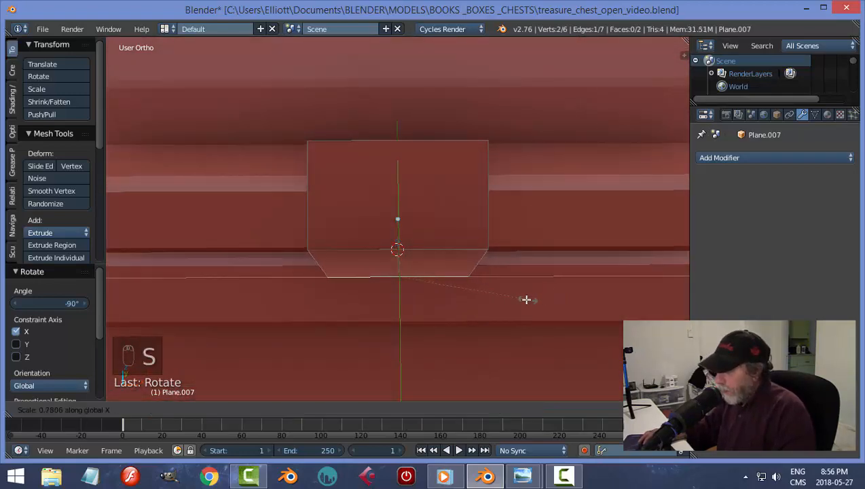
pyautogui.click(519, 288)
# Move the flap's outer edge outward along Y to lengthen the flap, and deselect everything.
pyautogui.moveTo(525, 280); pyautogui.dragTo(456, 309, button='middle')
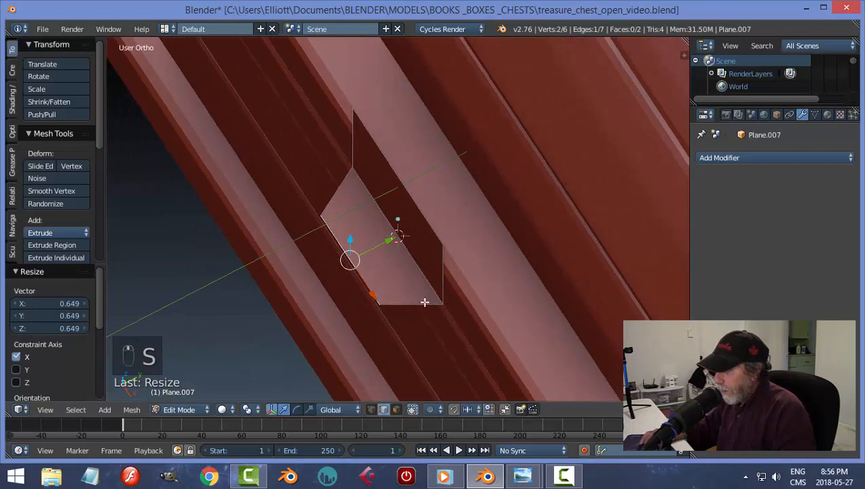
pyautogui.moveTo(394, 239); pyautogui.dragTo(388, 274)
pyautogui.moveTo(467, 282); pyautogui.dragTo(513, 280, button='middle')
pyautogui.press('a')
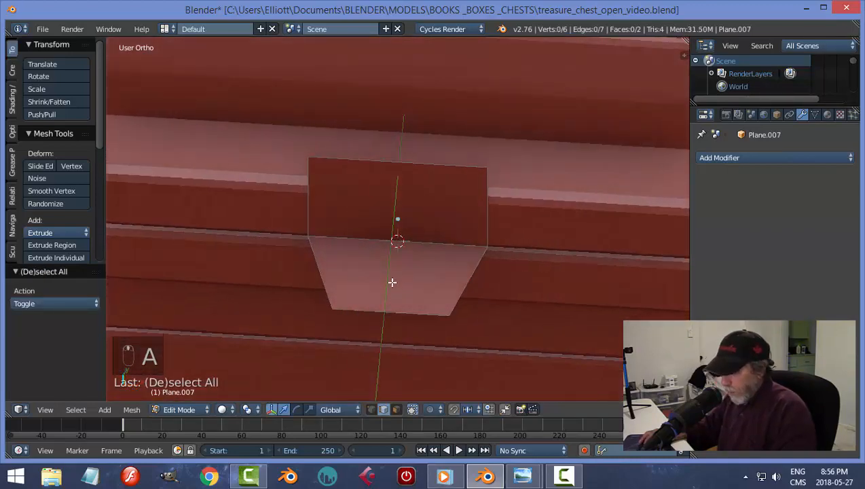
# Add two evenly spaced loop cuts across the width of the hasp flap.
pyautogui.hotkey('ctrl', 'r')
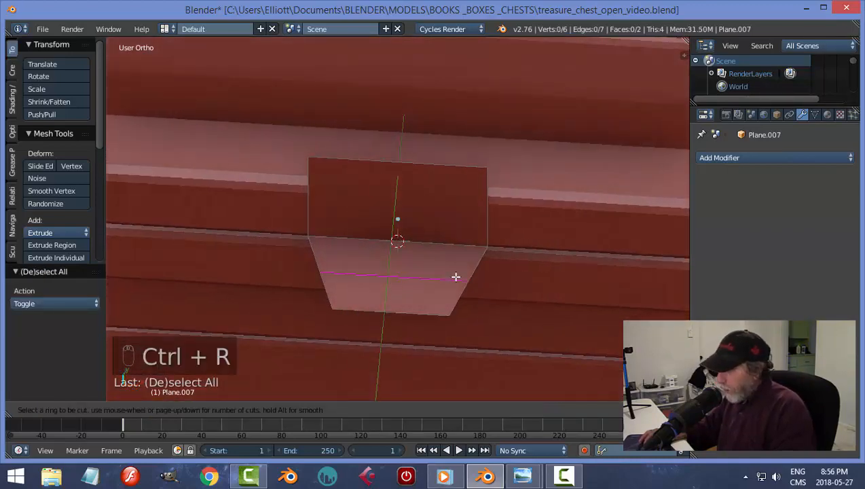
pyautogui.scroll(1, 455, 276)
pyautogui.click(456, 277)
pyautogui.rightClick(455, 276)
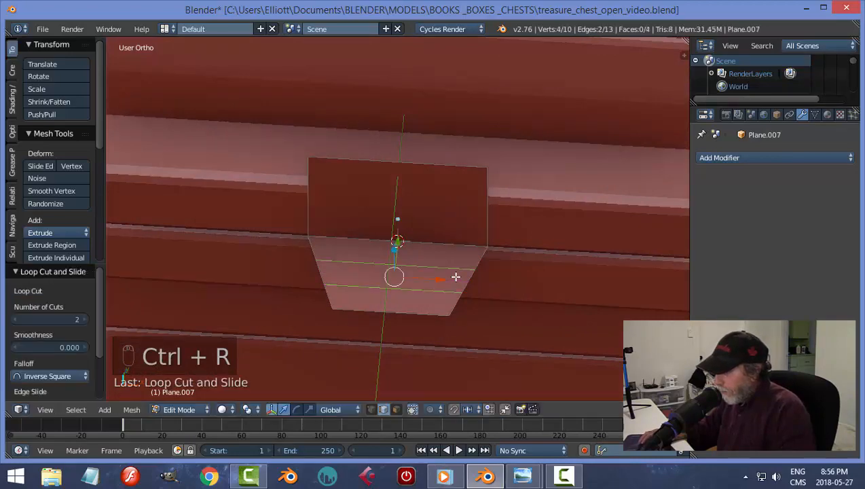
# Add two evenly spaced loop cuts running lengthwise through the hasp's upright plate and flap, and deselect everything.
pyautogui.moveTo(456, 276); pyautogui.dragTo(373, 275, button='middle')
pyautogui.hotkey('ctrl', 'r')
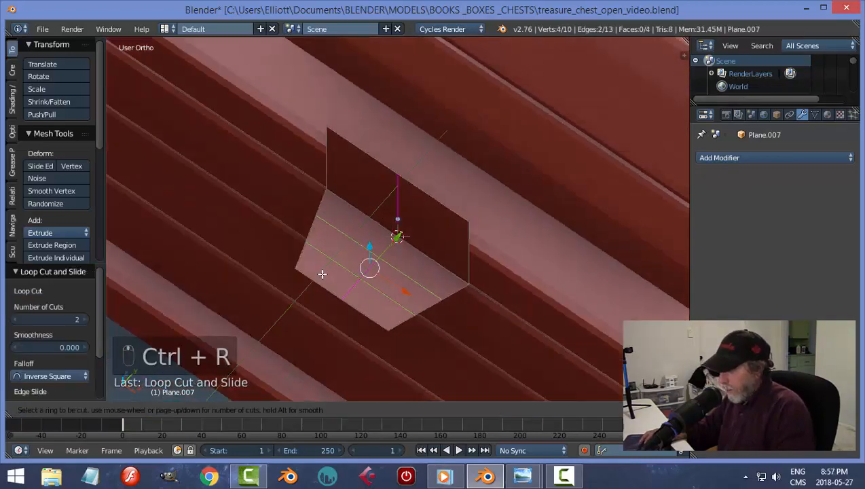
pyautogui.click(322, 273)
pyautogui.rightClick(322, 273)
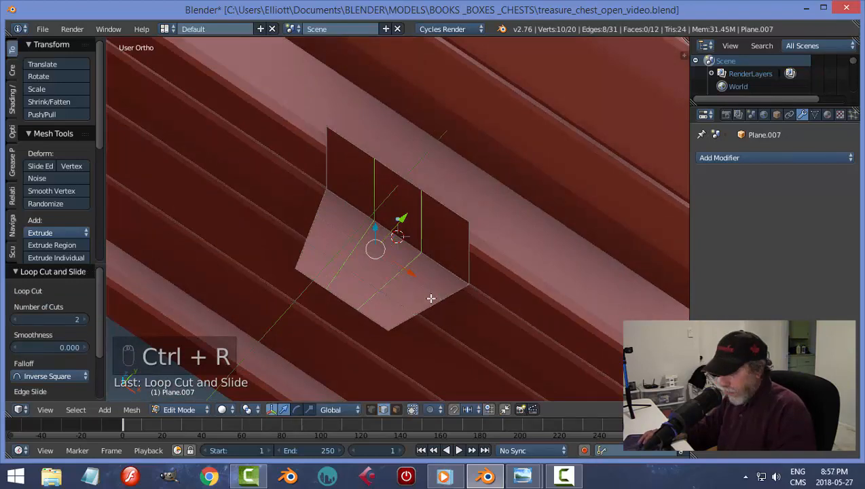
pyautogui.press('a')
pyautogui.moveTo(435, 297); pyautogui.dragTo(418, 191, button='middle')
pyautogui.press('Tab')
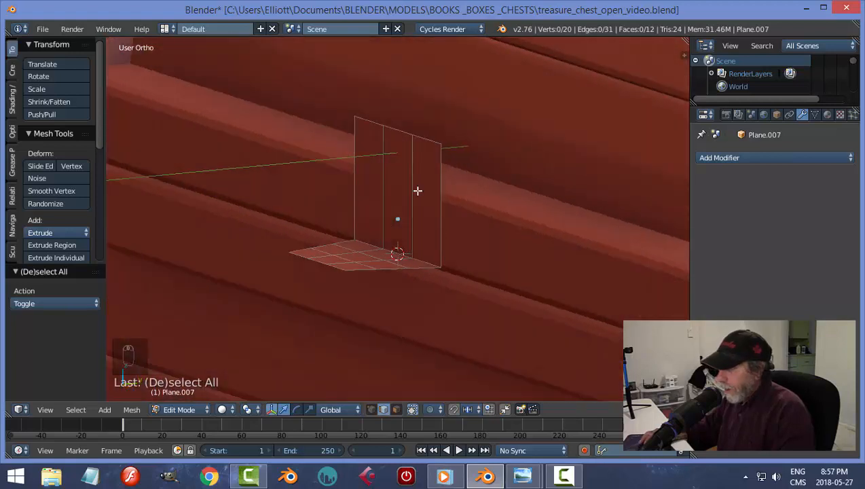
# Lower the top edge of the hasp's upright plate along Z and return to Object Mode.
pyautogui.keyDown('shift'); pyautogui.rightClick(406, 132); pyautogui.keyUp('shift')
pyautogui.keyDown('shift'); pyautogui.rightClick(425, 138); pyautogui.keyUp('shift')
pyautogui.press('g')
pyautogui.press('z')
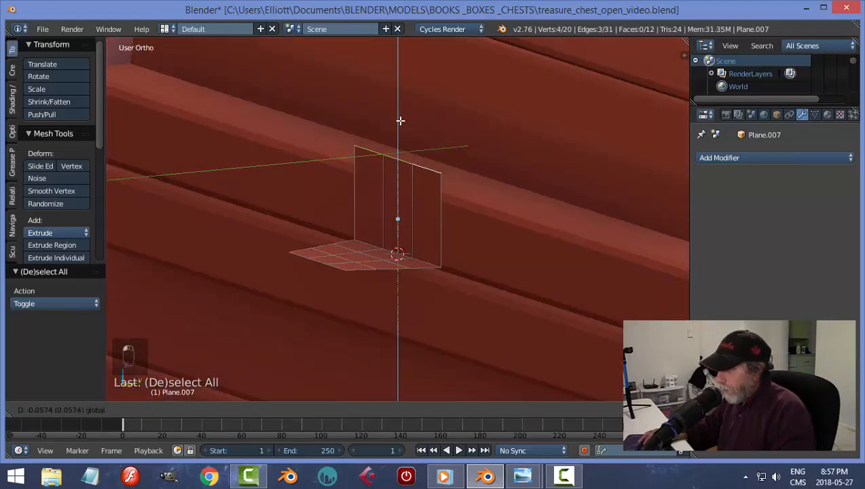
pyautogui.click(458, 178)
pyautogui.press('a')
pyautogui.moveTo(458, 178); pyautogui.dragTo(556, 216, button='middle')
pyautogui.press('Tab')
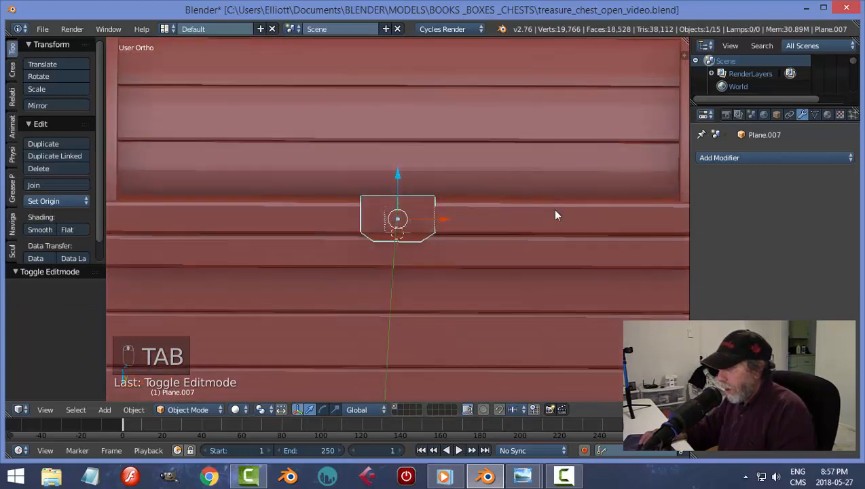
# Narrow the whole hasp to about 0.742 along X and save the file.
pyautogui.moveTo(532, 256); pyautogui.dragTo(528, 267, button='middle')
pyautogui.press('s')
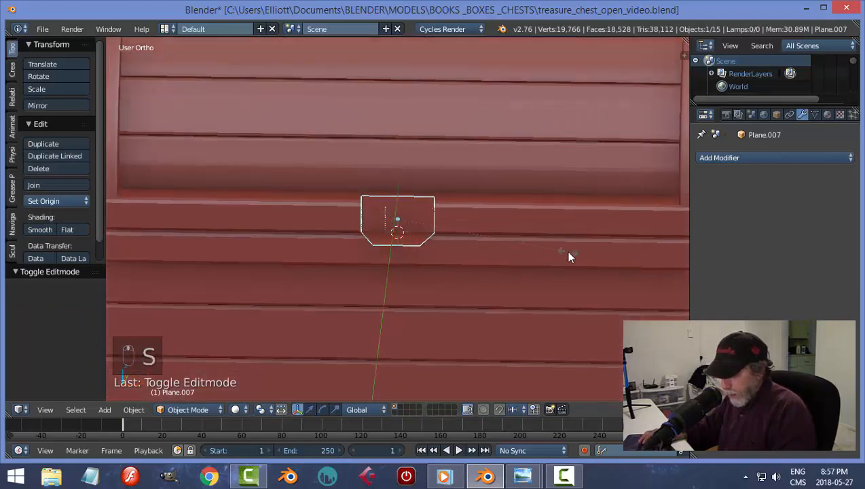
pyautogui.press('x')
pyautogui.click(540, 245)
pyautogui.moveTo(556, 233); pyautogui.dragTo(482, 234, button='middle')
pyautogui.hotkey('ctrl', 's')
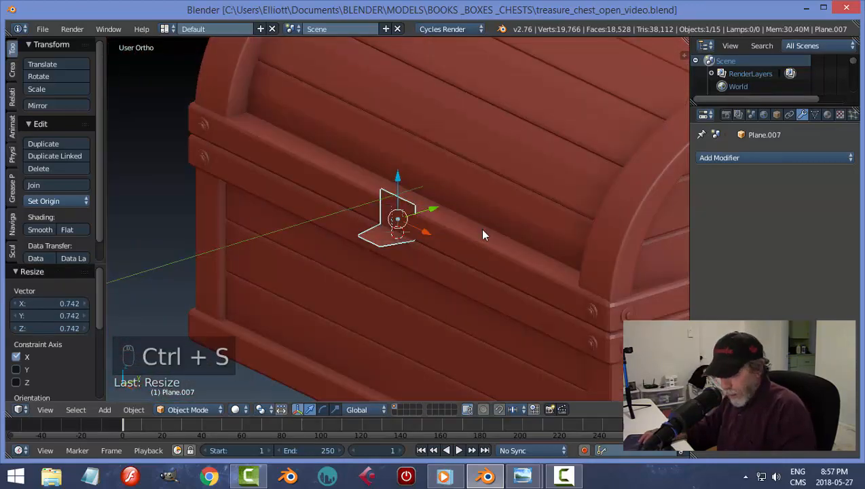
# Apply the hasp's rotation and scale.
pyautogui.hotkey('ctrl', 'a')
pyautogui.click(483, 234)
pyautogui.scroll(2, 495, 265)
# Add a Solidify modifier to the hasp with Even Thickness enabled and a thickness of 0.0180.
pyautogui.click(744, 157)
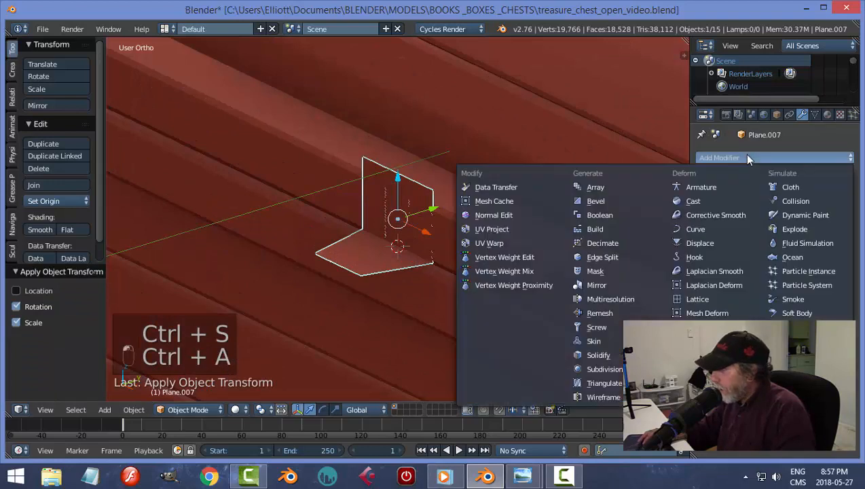
pyautogui.click(598, 355)
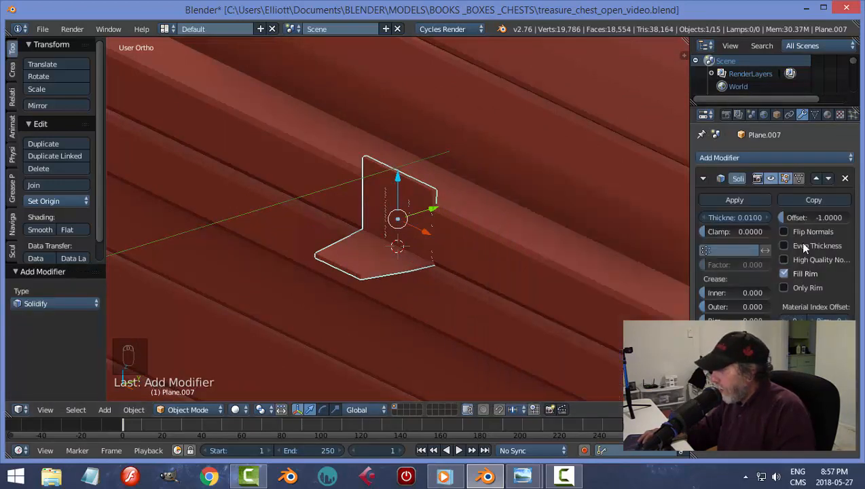
pyautogui.click(784, 245)
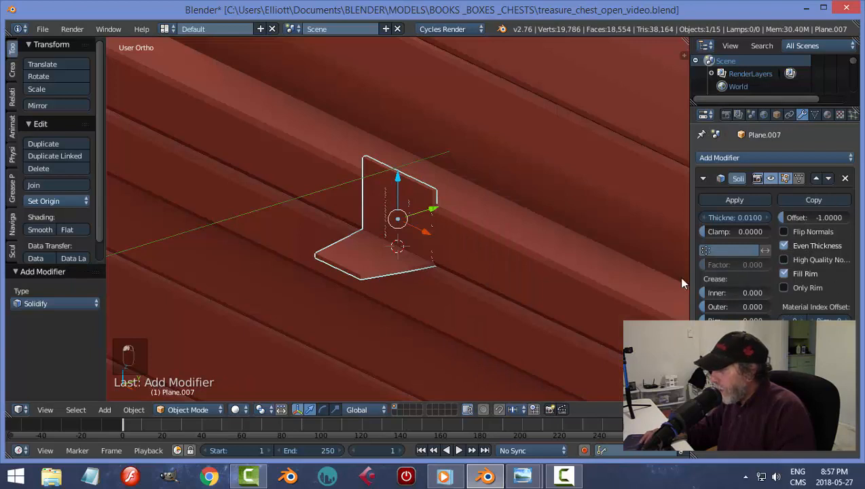
pyautogui.moveTo(684, 284); pyautogui.dragTo(679, 224, button='middle')
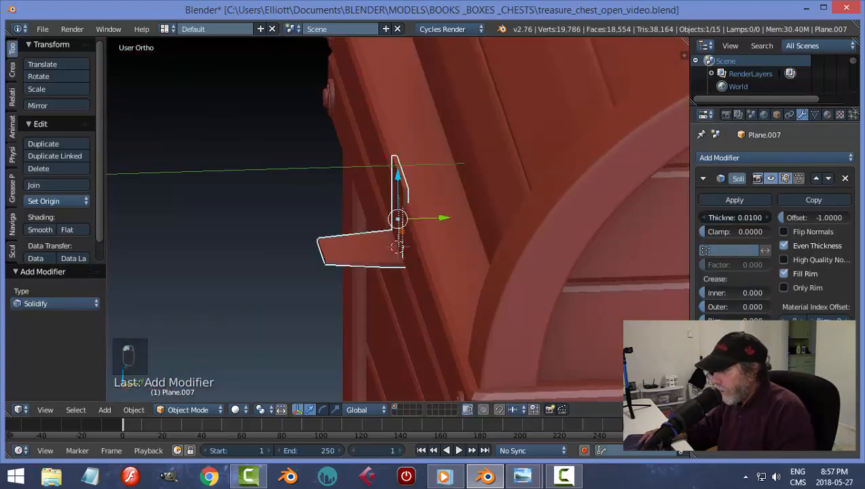
pyautogui.moveTo(729, 216); pyautogui.dragTo(749, 216)
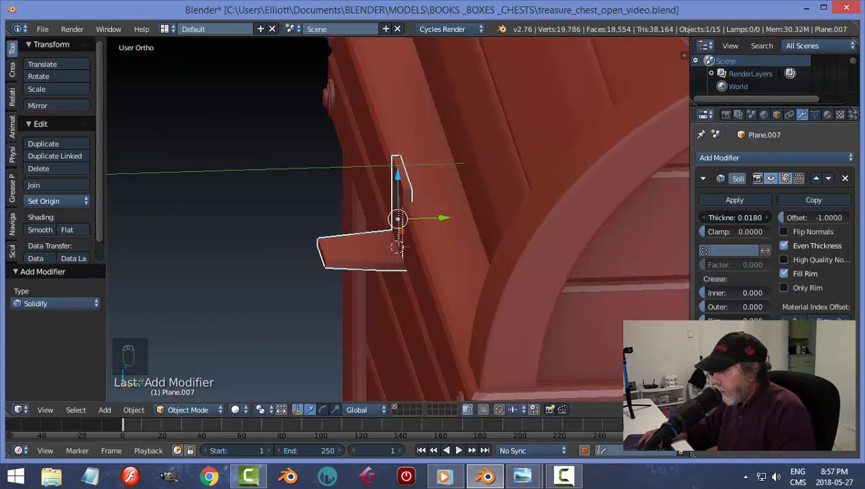
pyautogui.moveTo(483, 255); pyautogui.dragTo(436, 238, button='middle')
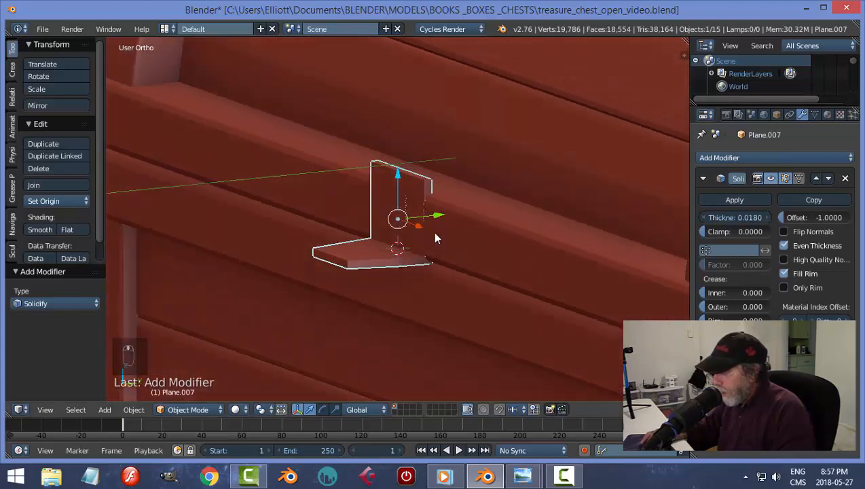
# Move the hasp outward along Y by about -0.038 and another -0.118, clear of the chest front, and view it from the right.
pyautogui.moveTo(428, 214); pyautogui.dragTo(427, 226)
pyautogui.moveTo(426, 225); pyautogui.dragTo(402, 271, button='middle')
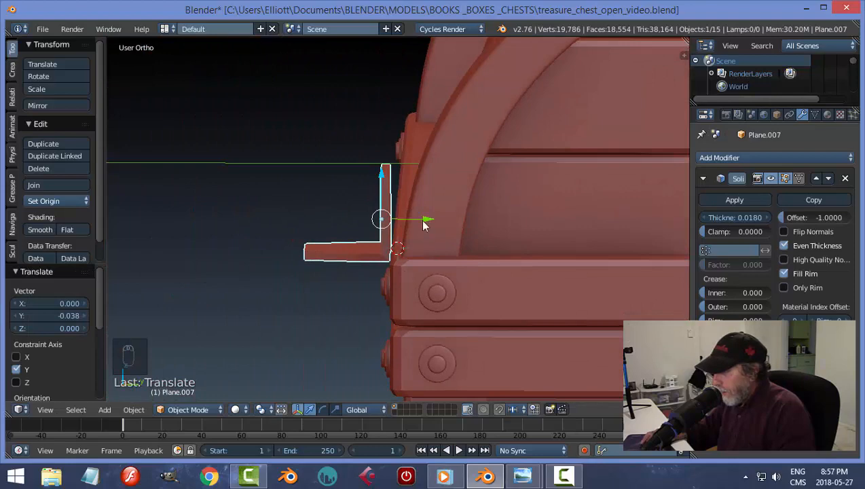
pyautogui.moveTo(423, 224); pyautogui.dragTo(382, 223)
pyautogui.press('KP_3')
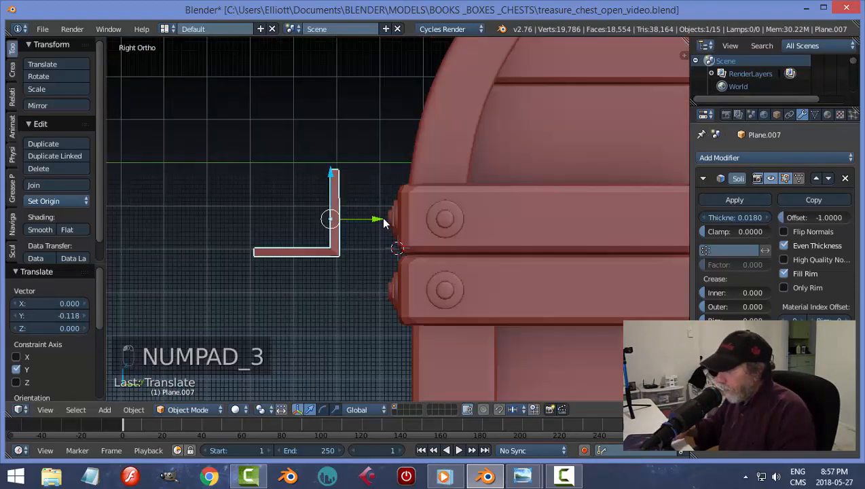
# Apply the Solidify modifier to the hasp in Object Mode.
pyautogui.scroll(2, 355, 240)
pyautogui.press('Tab')
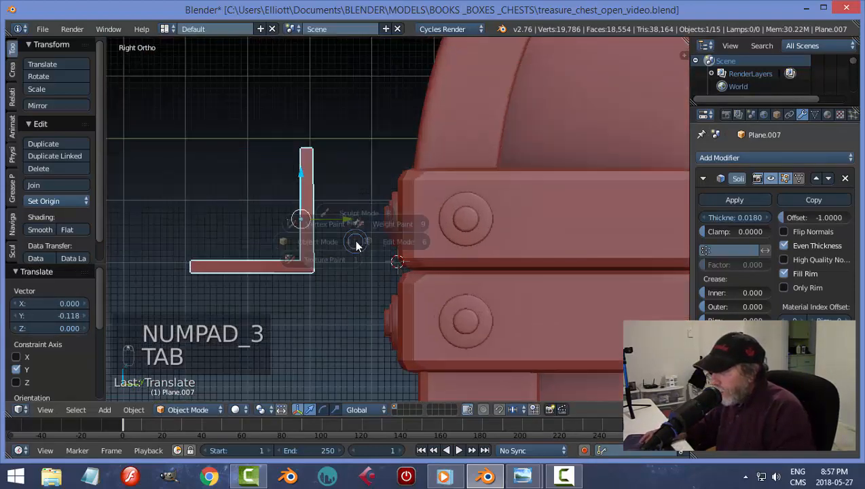
pyautogui.click(460, 243)
pyautogui.press('Tab')
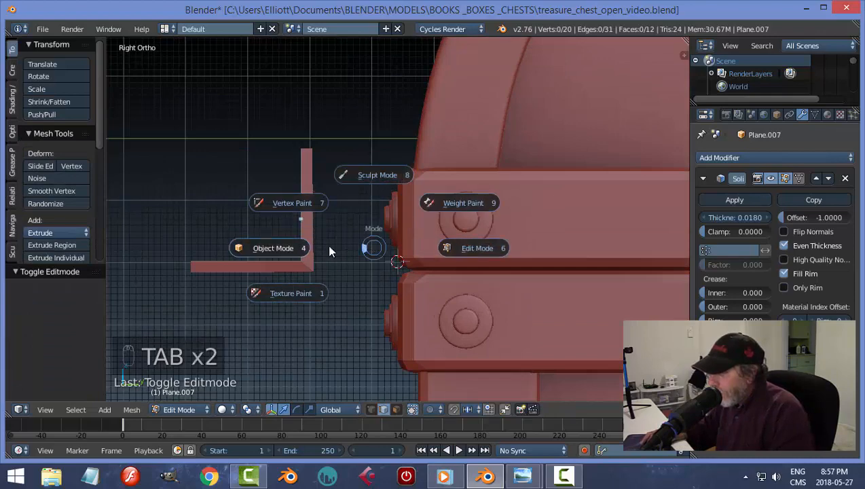
pyautogui.click(329, 251)
pyautogui.click(724, 197)
# Open the hasp in Edit Mode with wireframe display and vertex selection.
pyautogui.press('Tab')
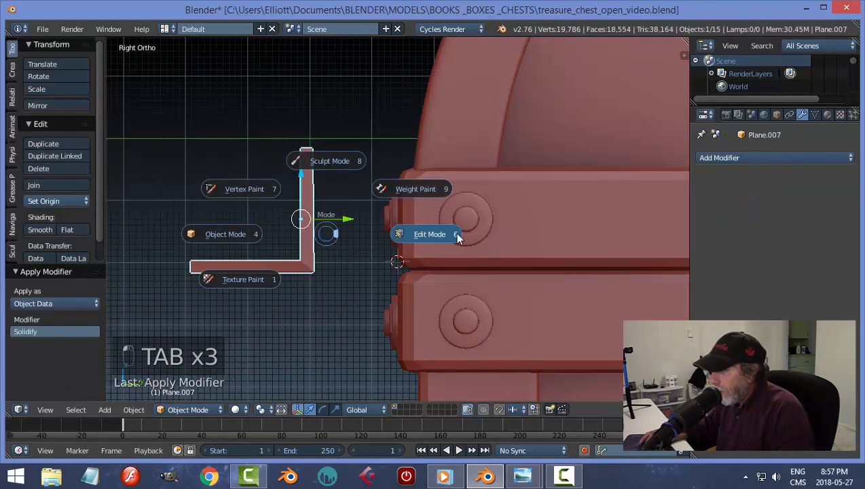
pyautogui.click(457, 235)
pyautogui.press('z')
pyautogui.click(350, 250)
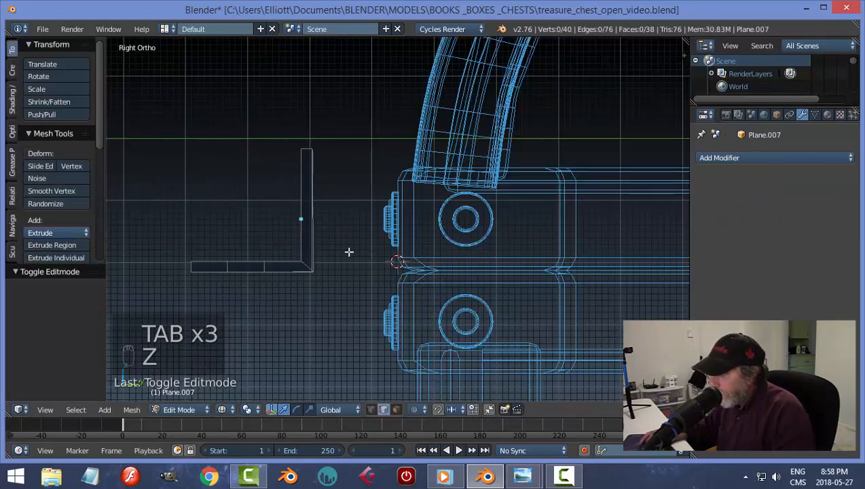
pyautogui.scroll(3, 322, 253)
pyautogui.keyDown('shift'); pyautogui.moveTo(379, 226); pyautogui.dragTo(382, 259, button='middle'); pyautogui.keyUp('shift')
pyautogui.hotkey('ctrl', 'Tab')
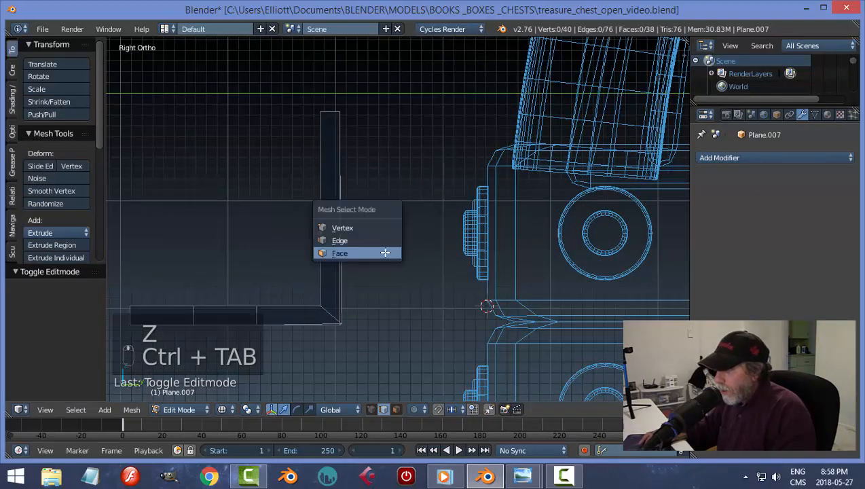
pyautogui.click(357, 229)
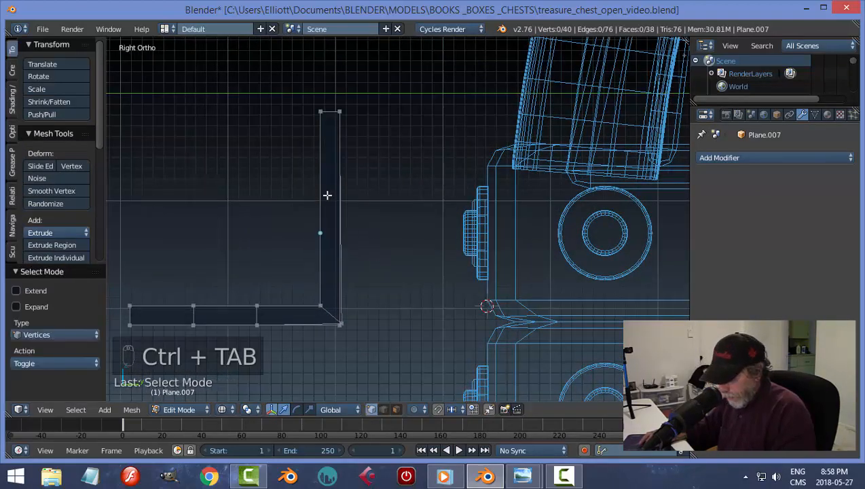
# Flatten the back vertices of the upright plate by scaling them to 0 along Y, and deselect them.
pyautogui.press('b')
pyautogui.moveTo(338, 85); pyautogui.dragTo(368, 320)
pyautogui.press('s')
pyautogui.press('y')
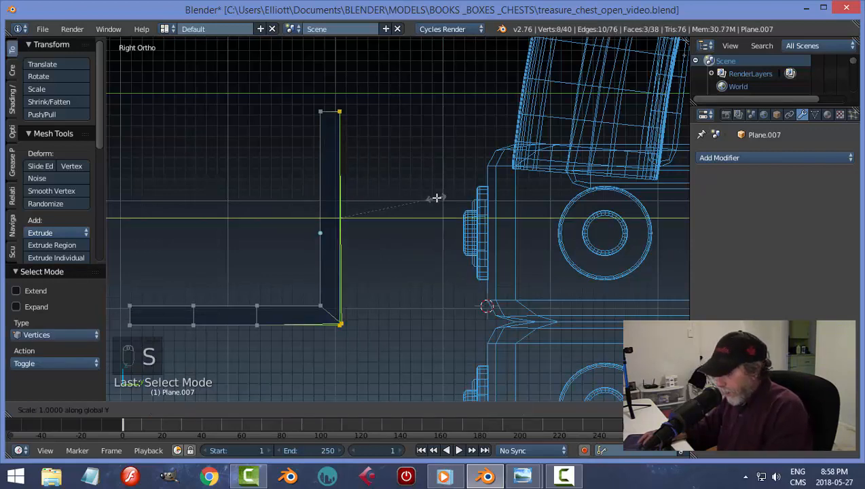
pyautogui.press('0')
pyautogui.press('Return')
pyautogui.press('a')
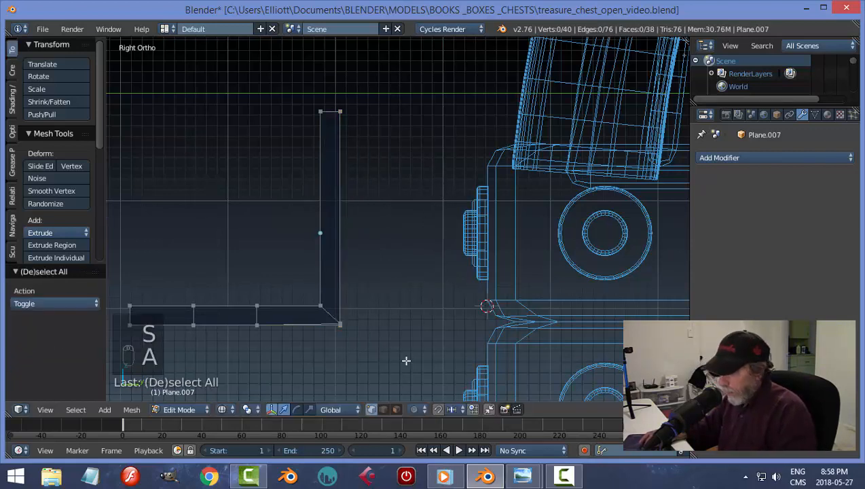
# Flatten the underside vertices of the hasp flap by scaling them to 0 along Z, and deselect them.
pyautogui.press('b')
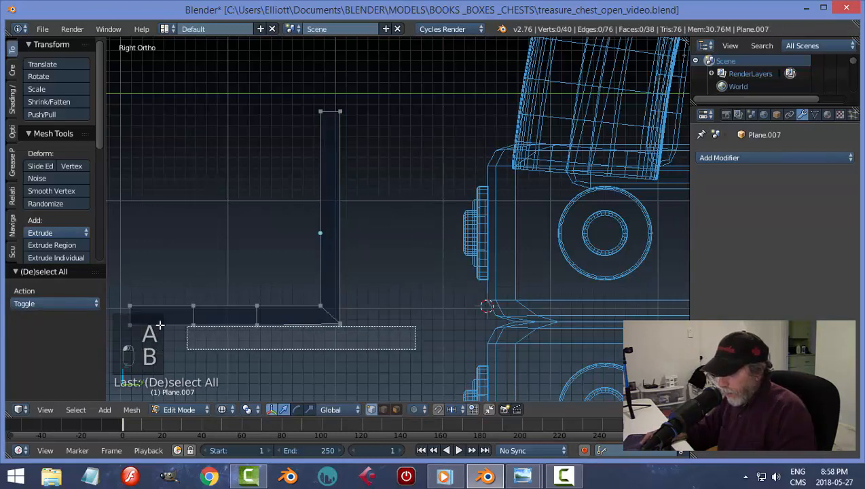
pyautogui.moveTo(414, 349); pyautogui.dragTo(112, 314)
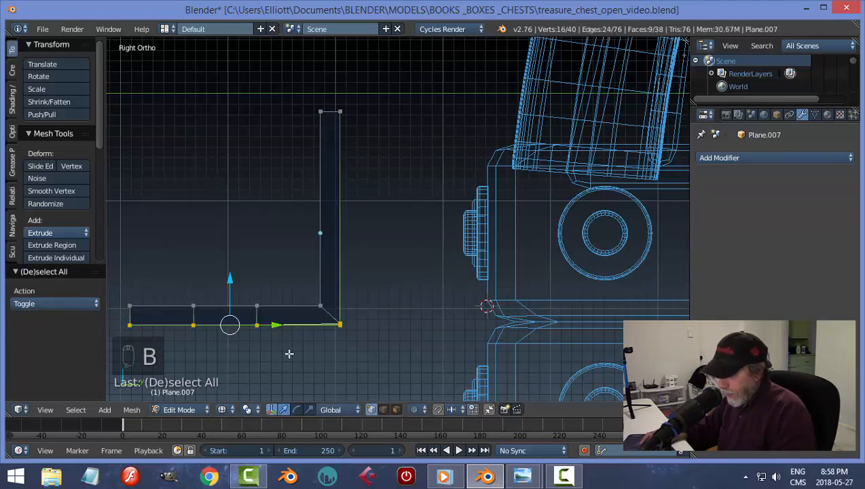
pyautogui.press('s')
pyautogui.press('z')
pyautogui.press('0')
pyautogui.press('Return')
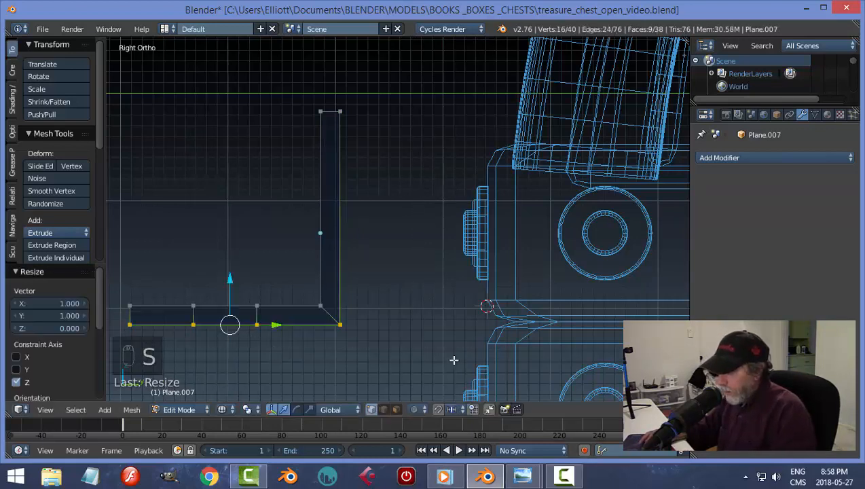
pyautogui.press('a')
# Return to Object Mode and restore solid shading.
pyautogui.press('Tab')
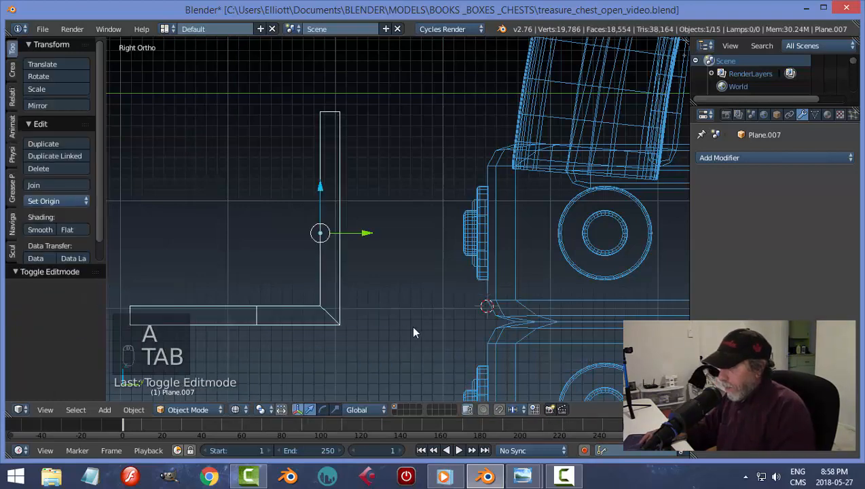
pyautogui.press('z')
pyautogui.click(425, 391)
pyautogui.moveTo(397, 269)
pyautogui.mouseDown(button='middle')
pyautogui.moveTo(456, 289)
pyautogui.moveTo(496, 315)
pyautogui.moveTo(472, 222)
pyautogui.moveTo(465, 295)
pyautogui.moveTo(496, 301)
pyautogui.moveTo(473, 236)
pyautogui.moveTo(357, 210)
pyautogui.mouseUp(button='middle')
pyautogui.scroll(-3, 497, 302)
# Reopen the hasp mesh in Edit Mode with vertex selection active.
pyautogui.rightClick(355, 208)
pyautogui.press('Tab')
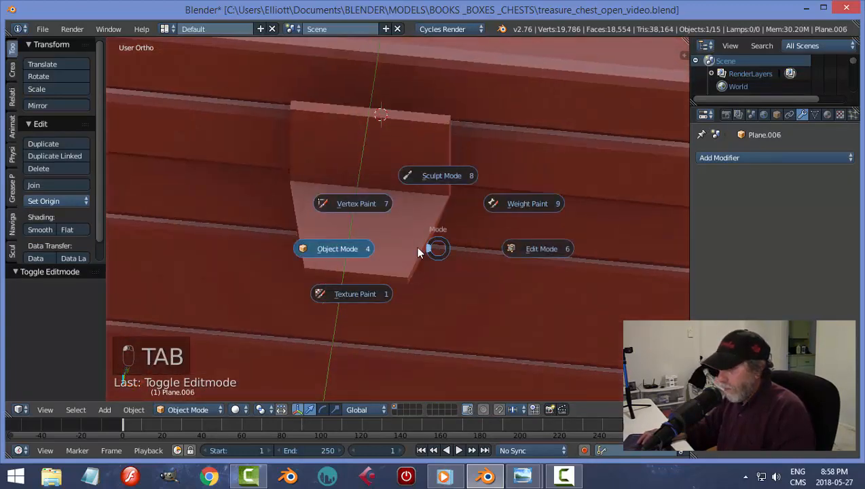
pyautogui.rightClick(399, 238)
pyautogui.press('Tab')
pyautogui.scroll(3, 410, 268)
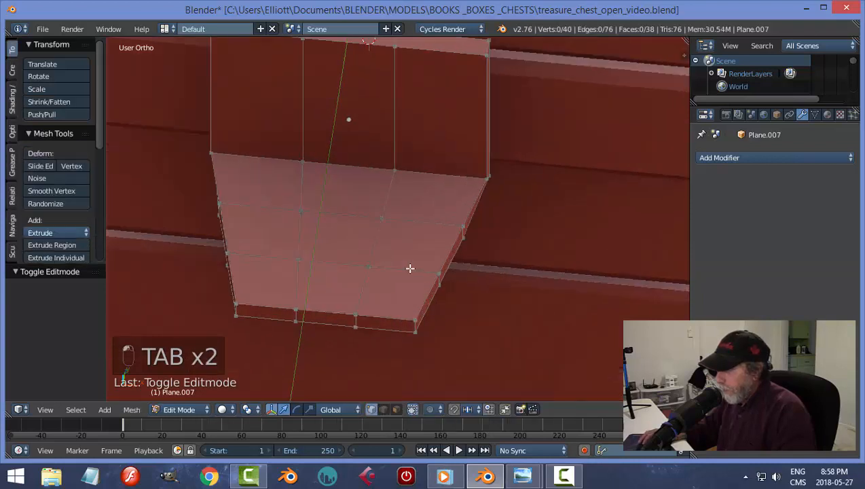
pyautogui.hotkey('ctrl', 'Tab')
pyautogui.click(385, 293)
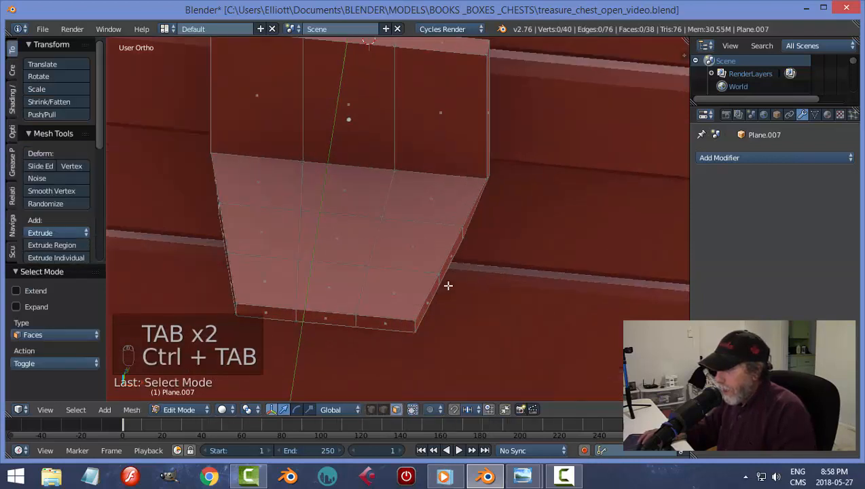
pyautogui.hotkey('ctrl', 'Tab')
pyautogui.click(409, 262)
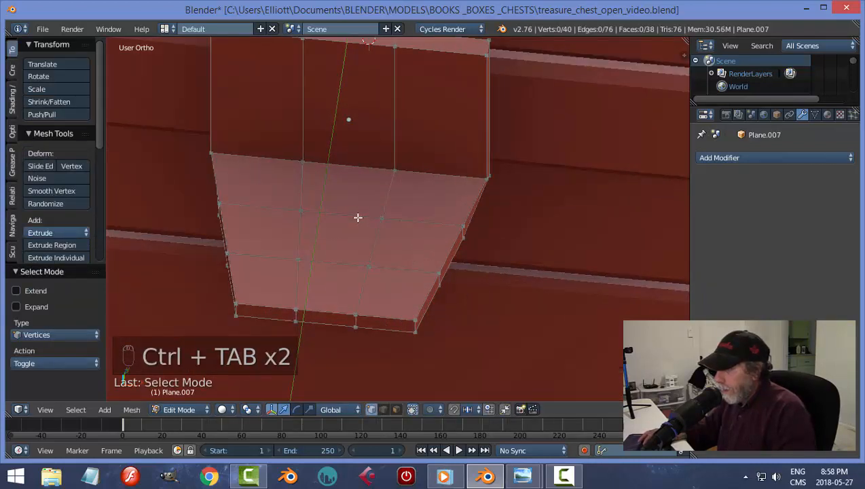
pyautogui.hotkey('shift', 'space')
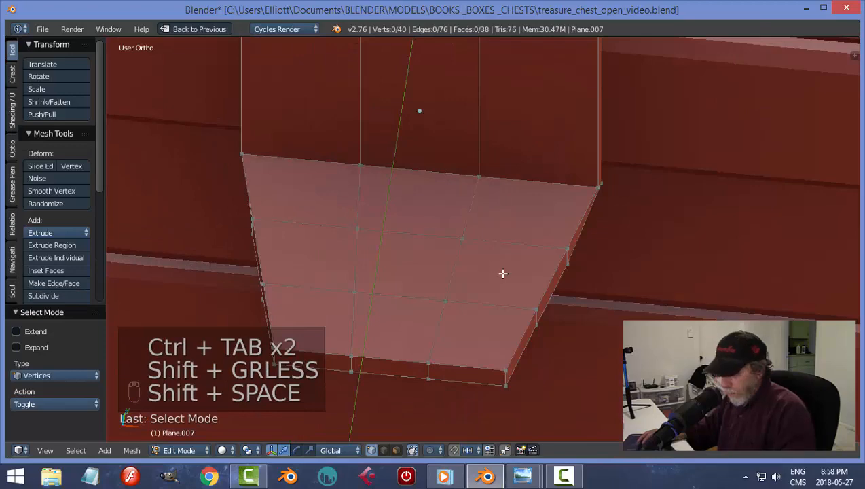
pyautogui.click(196, 28)
pyautogui.scroll(-1, 485, 238)
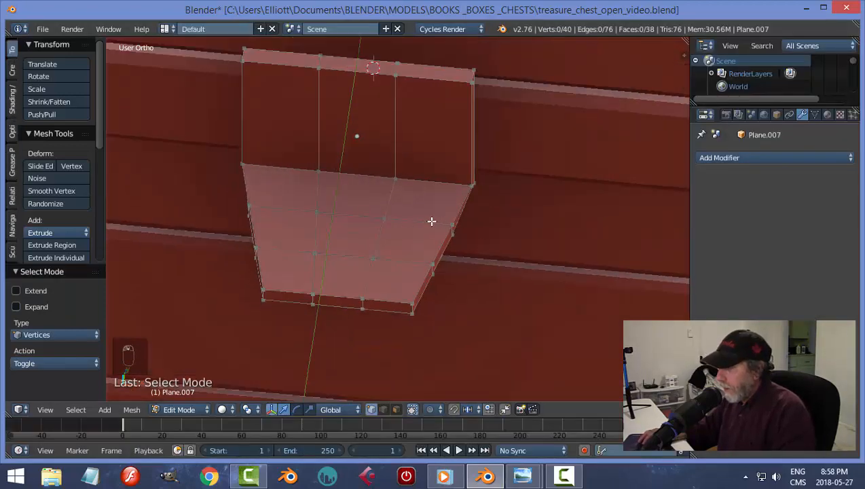
pyautogui.keyDown('alt'); pyautogui.rightClick(431, 221); pyautogui.keyUp('alt')
pyautogui.moveTo(525, 264); pyautogui.dragTo(483, 245, button='middle')
pyautogui.moveTo(470, 205); pyautogui.dragTo(453, 245, button='middle')
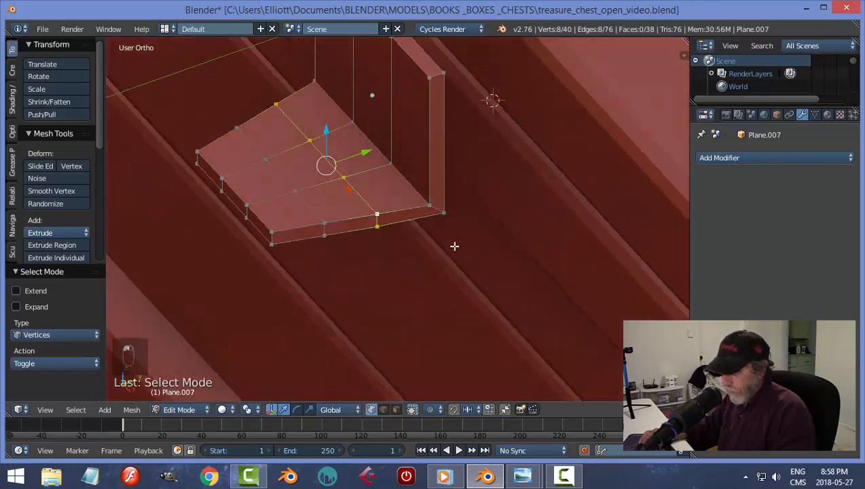
pyautogui.press('a')
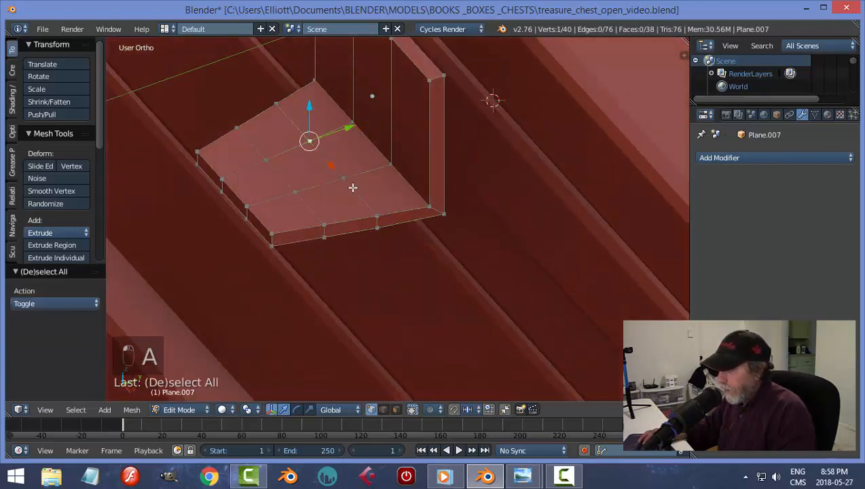
# Clear the selection, switch to edge selection, and select the plate-side edge of the flap's centre face.
pyautogui.press('a')
pyautogui.hotkey('ctrl', 'Tab')
pyautogui.click(331, 210)
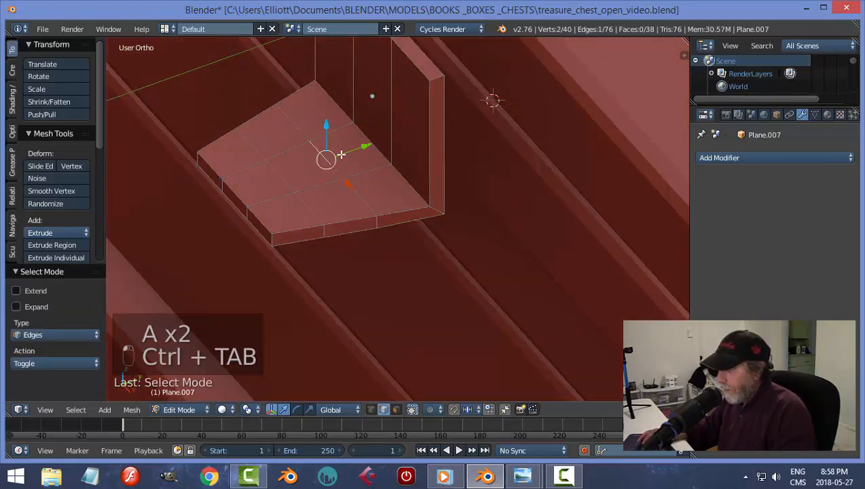
# Try to spread the two opposite edges of the flap's centre face apart along Y, one edge at a time.
pyautogui.moveTo(362, 146); pyautogui.dragTo(377, 143)
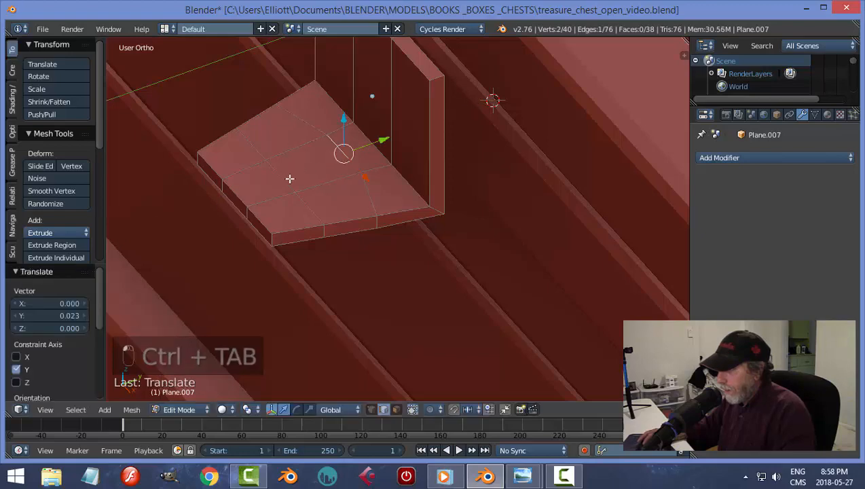
pyautogui.rightClick(291, 177)
pyautogui.moveTo(311, 164); pyautogui.dragTo(300, 171)
pyautogui.moveTo(413, 282); pyautogui.dragTo(427, 263, button='middle')
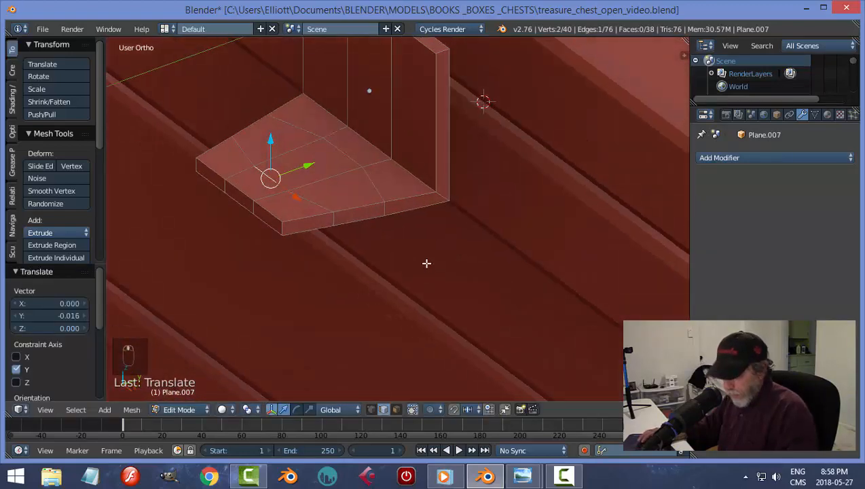
pyautogui.hotkey('ctrl', 'z')
pyautogui.hotkey('ctrl', 'z')
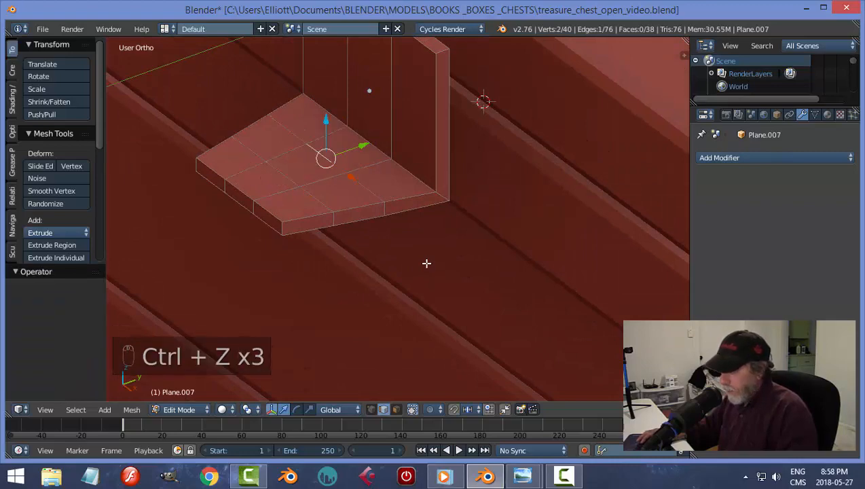
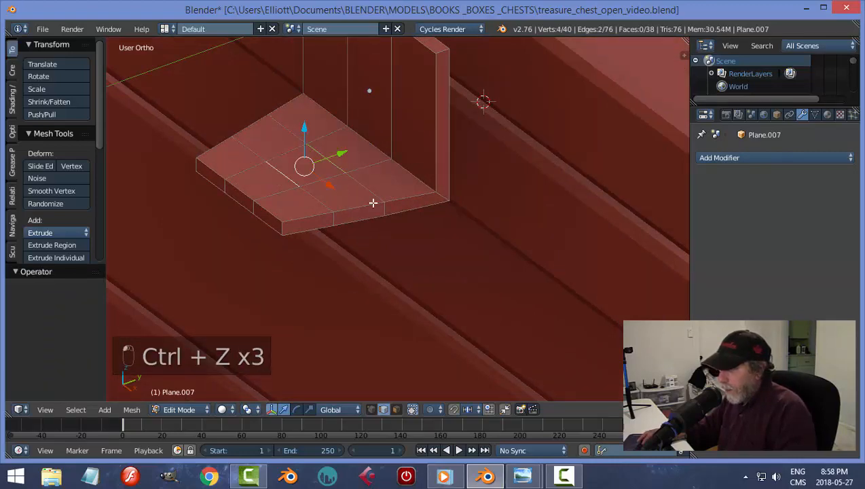
# Select both opposite centre-face edges on the flap's upper side and underside, scale the four edges apart along Y, and deselect them.
pyautogui.moveTo(373, 203); pyautogui.dragTo(340, 209, button='middle')
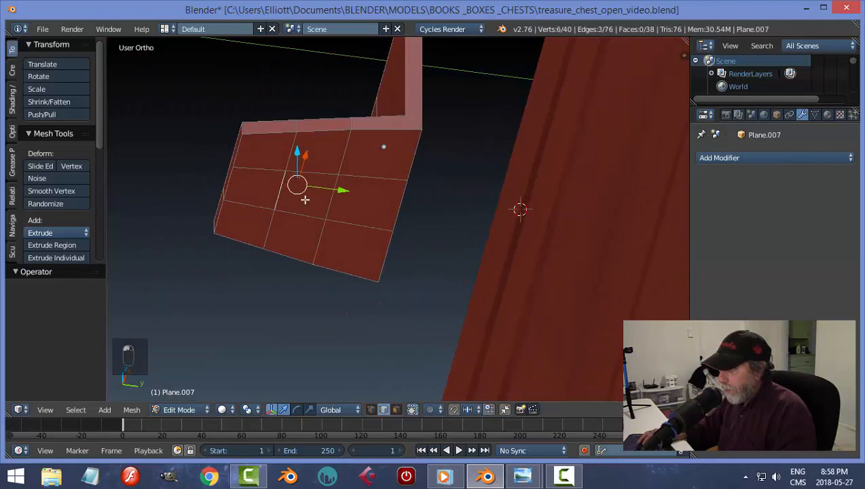
pyautogui.moveTo(390, 189); pyautogui.dragTo(400, 303, button='middle')
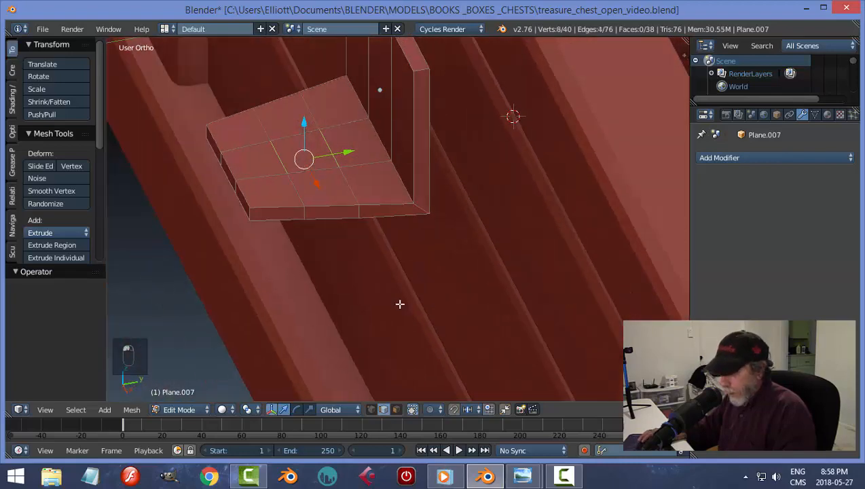
pyautogui.press('s')
pyautogui.press('y')
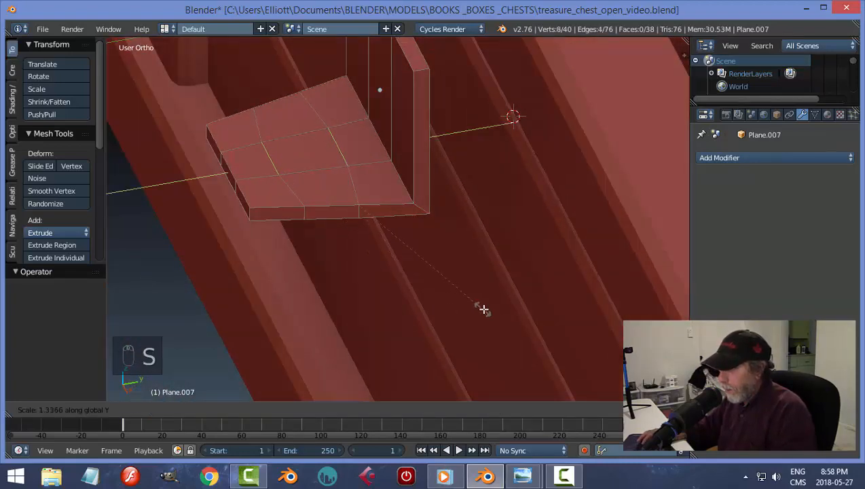
pyautogui.click(507, 306)
pyautogui.press('a')
# Cut a hole through the flap by bridging the edge loops of its upper and underside centre faces, and deselect everything.
pyautogui.hotkey('ctrl', 'Tab')
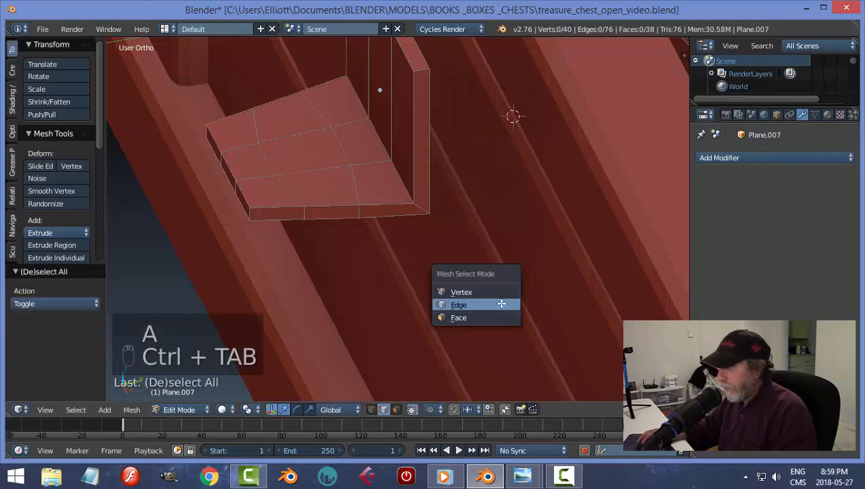
pyautogui.click(463, 314)
pyautogui.rightClick(324, 156)
pyautogui.moveTo(381, 275); pyautogui.dragTo(355, 133, button='middle')
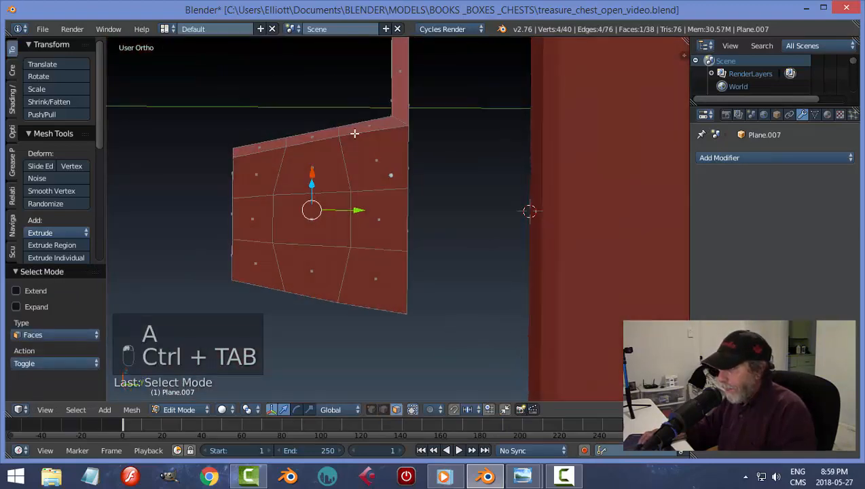
pyautogui.keyDown('shift'); pyautogui.rightClick(303, 224); pyautogui.keyUp('shift')
pyautogui.moveTo(303, 224); pyautogui.dragTo(435, 344, button='middle')
pyautogui.hotkey('ctrl', 'e')
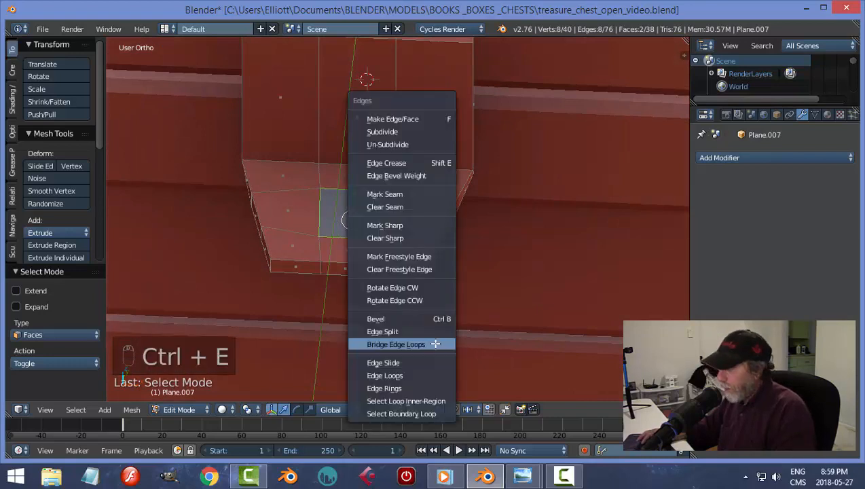
pyautogui.click(419, 343)
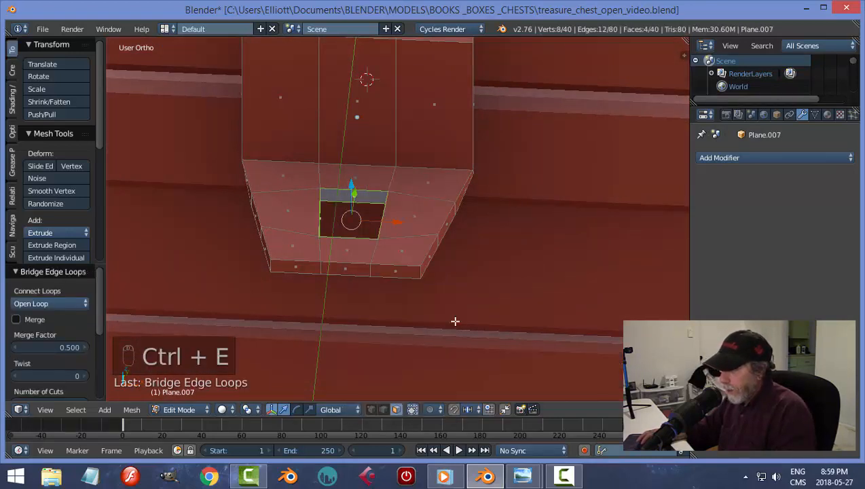
pyautogui.press('a')
# Return to Object Mode and add a Subdivision Surface modifier to the hasp with a View level of 2.
pyautogui.press('Tab')
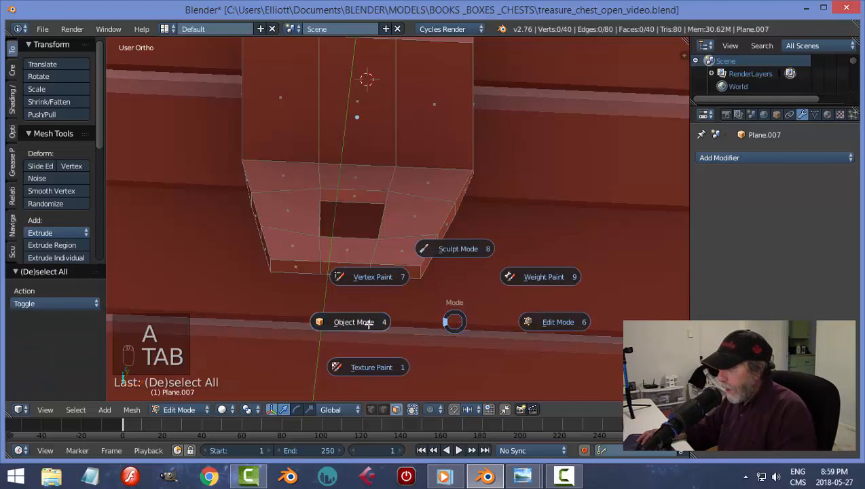
pyautogui.moveTo(522, 314); pyautogui.dragTo(404, 175, button='middle')
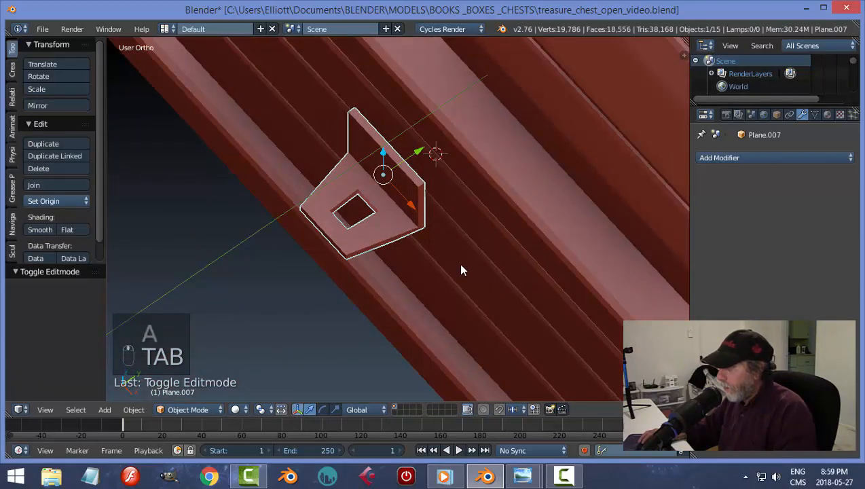
pyautogui.moveTo(460, 271); pyautogui.dragTo(648, 193, button='middle')
pyautogui.click(734, 157)
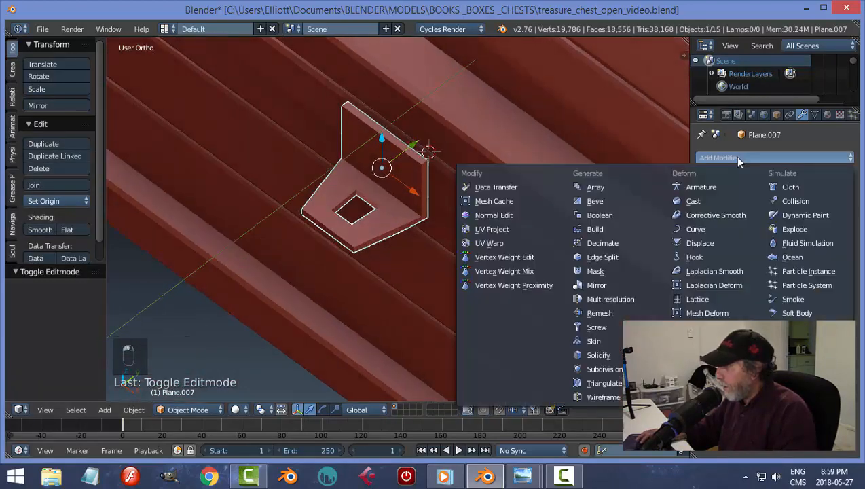
pyautogui.click(613, 371)
pyautogui.click(767, 246)
pyautogui.scroll(4, 404, 281)
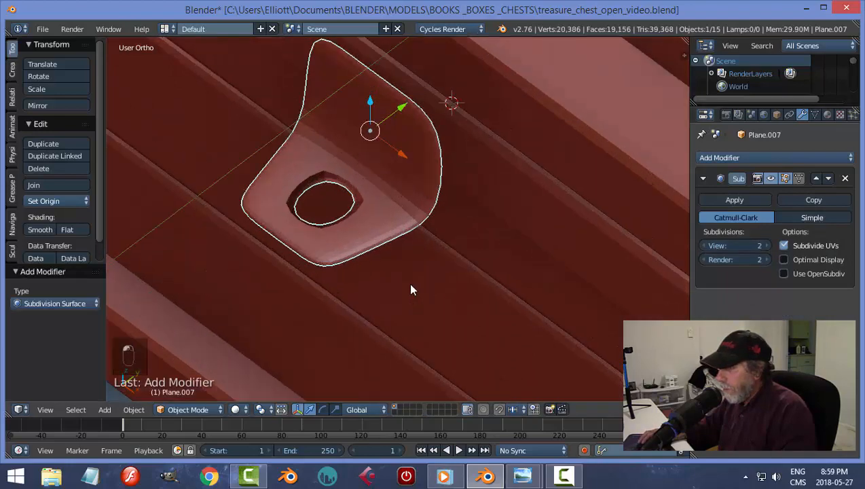
# Reopen the hasp in Edit Mode and hide its subdivision modifier in the viewport.
pyautogui.moveTo(394, 259); pyautogui.dragTo(464, 235, button='middle')
pyautogui.press('Tab')
pyautogui.click(487, 255)
pyautogui.scroll(3, 371, 231)
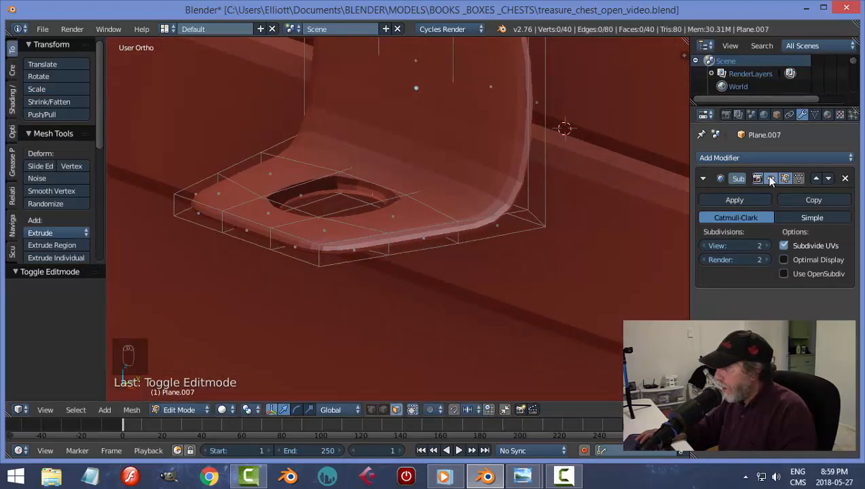
pyautogui.click(785, 177)
# Add two loop cuts around the hole's inner walls, one near the upper rim and one near the lower rim, and deselect them.
pyautogui.hotkey('ctrl', 'r')
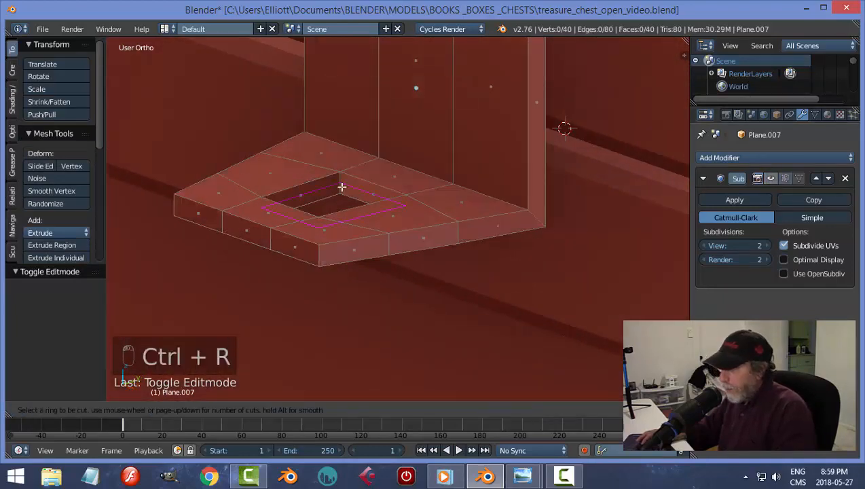
pyautogui.click(342, 186)
pyautogui.click(342, 183)
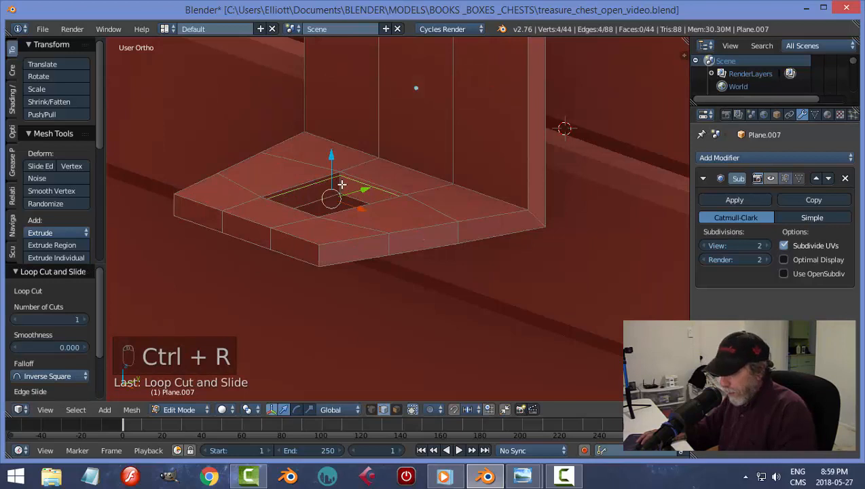
pyautogui.hotkey('ctrl', 'r')
pyautogui.click(342, 184)
pyautogui.click(343, 190)
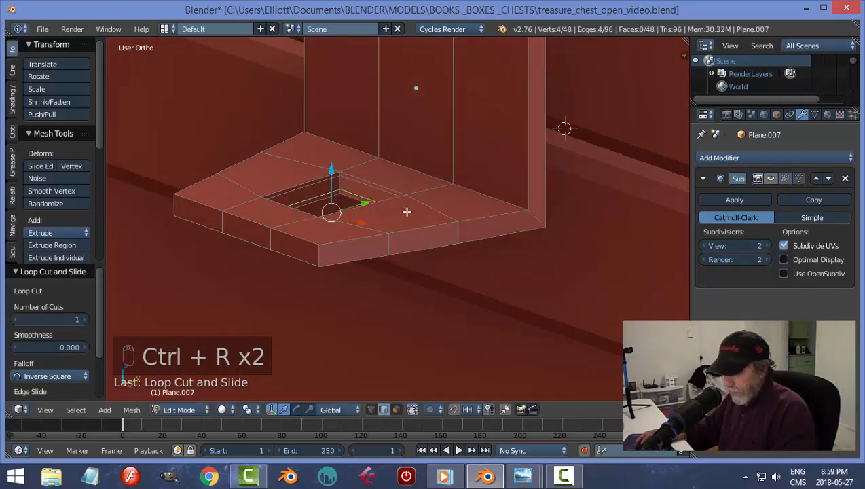
pyautogui.press('a')
# Turn the subdivision's viewport display back on in Object Mode and reopen the hasp in Edit Mode.
pyautogui.press('Tab')
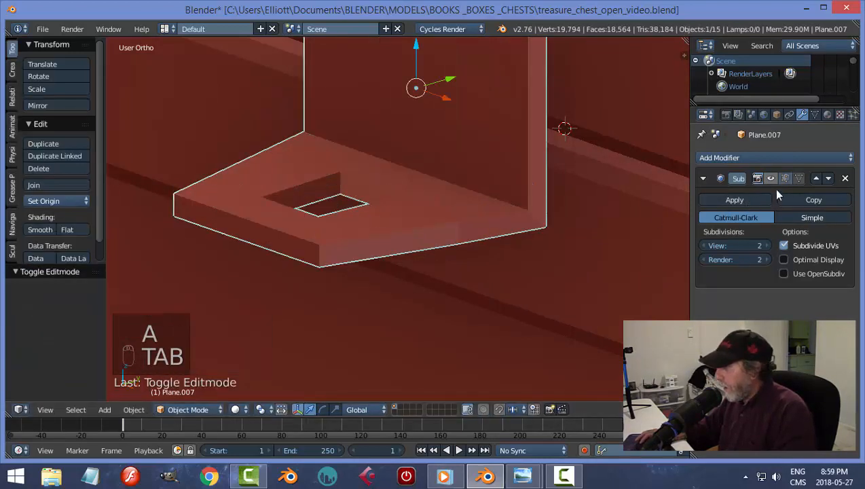
pyautogui.click(770, 178)
pyautogui.moveTo(378, 218); pyautogui.dragTo(422, 253, button='middle')
pyautogui.press('Tab')
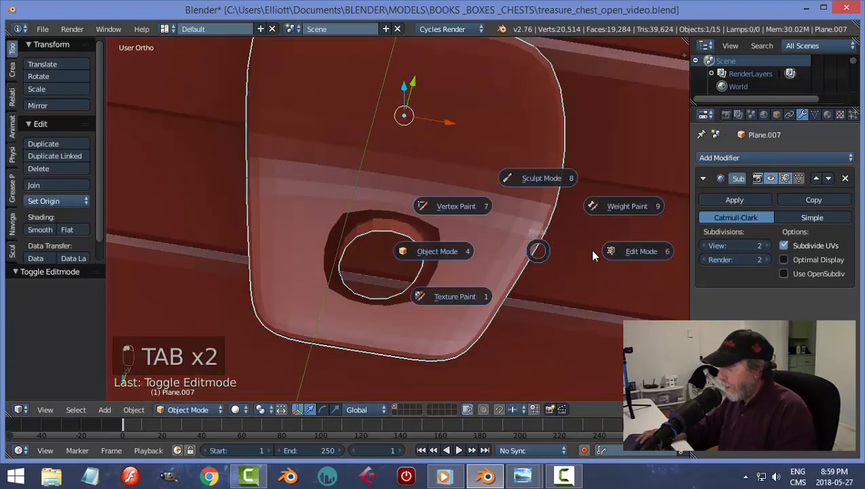
pyautogui.click(609, 254)
pyautogui.scroll(2, 435, 280)
pyautogui.scroll(-2, 292, 226)
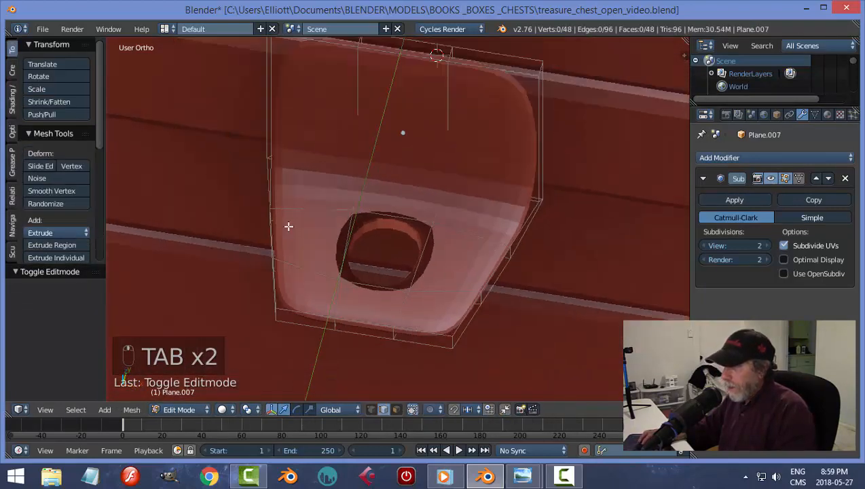
# Add two lengthwise loop cuts through the hasp, each slid close to one side of the hole.
pyautogui.hotkey('ctrl', 'r')
pyautogui.click(301, 251)
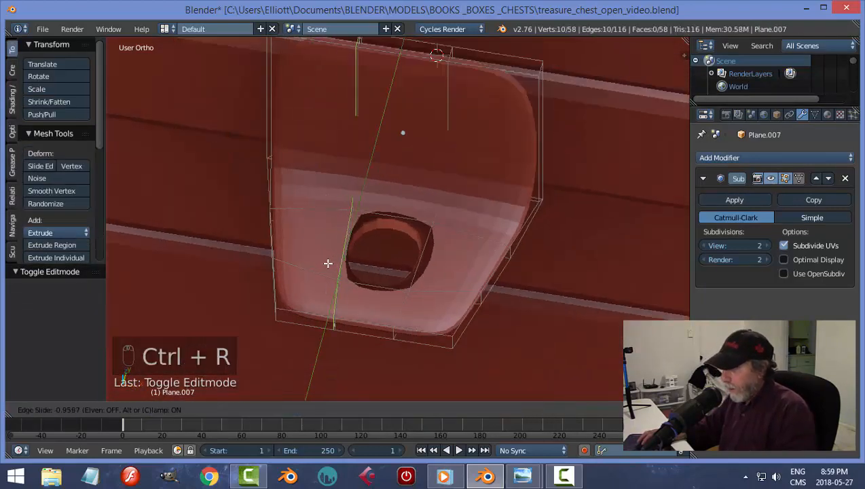
pyautogui.click(324, 260)
pyautogui.hotkey('ctrl', 'r')
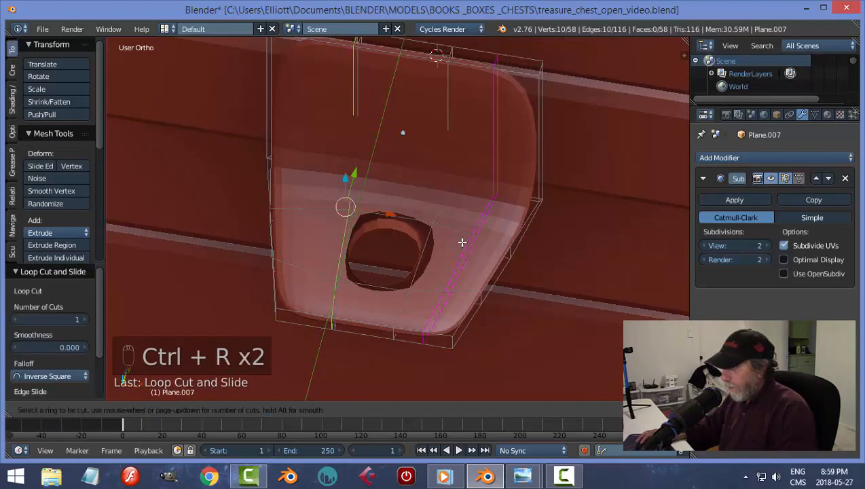
pyautogui.click(441, 238)
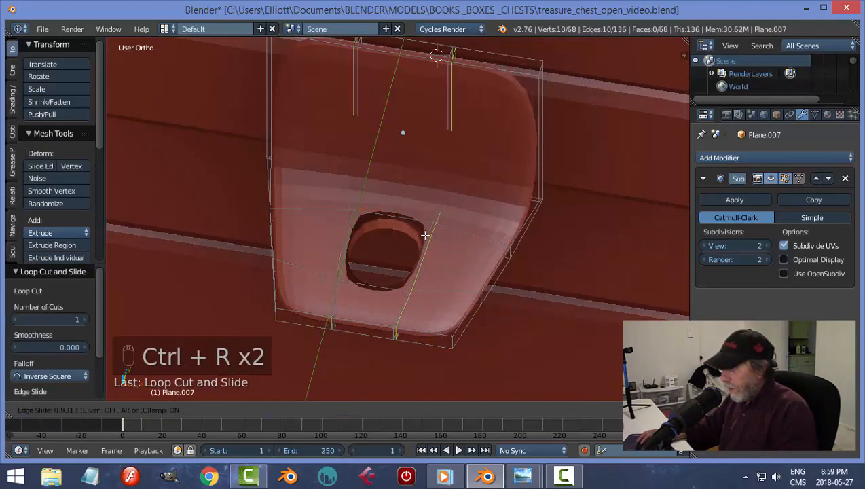
pyautogui.click(425, 235)
# Add two crosswise loop cuts close to the front and back edges of the hole, and return to Object Mode.
pyautogui.moveTo(426, 235); pyautogui.dragTo(345, 311, button='middle')
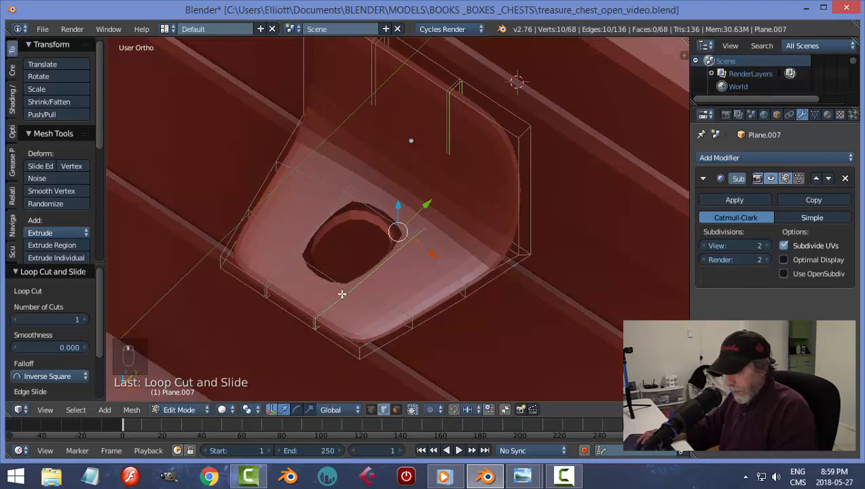
pyautogui.hotkey('ctrl', 'r')
pyautogui.click(351, 273)
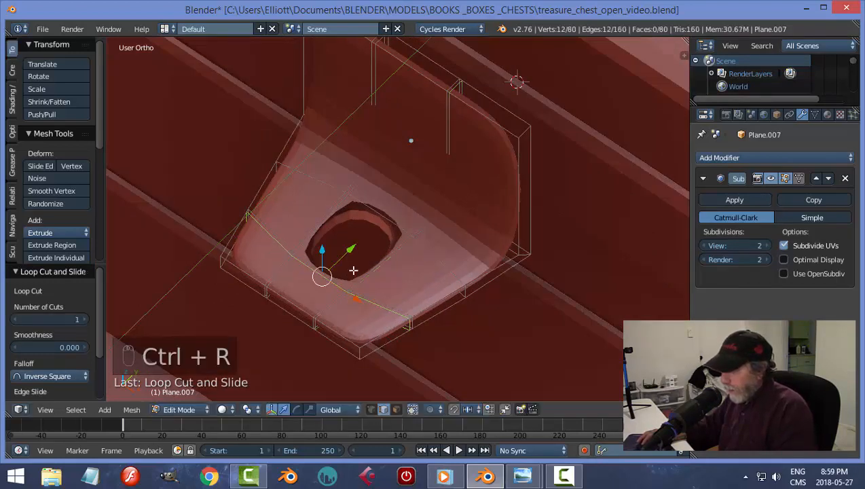
pyautogui.hotkey('ctrl', 'r')
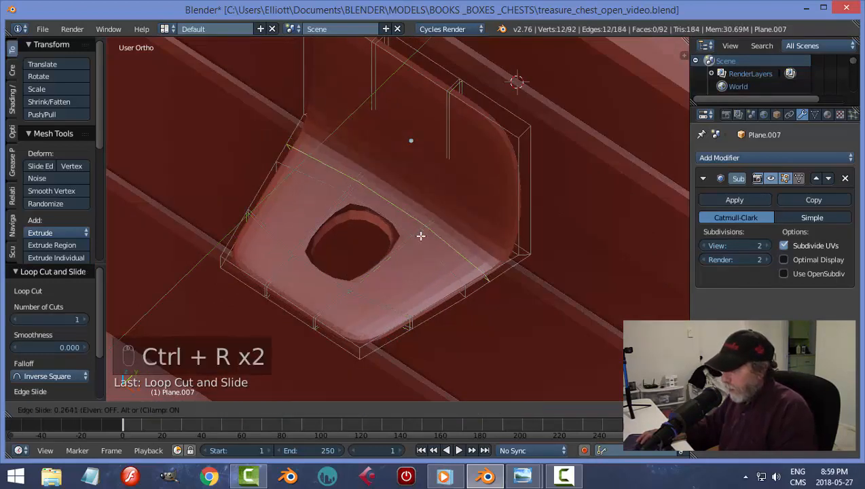
pyautogui.click(419, 239)
pyautogui.click(417, 243)
pyautogui.press('Tab')
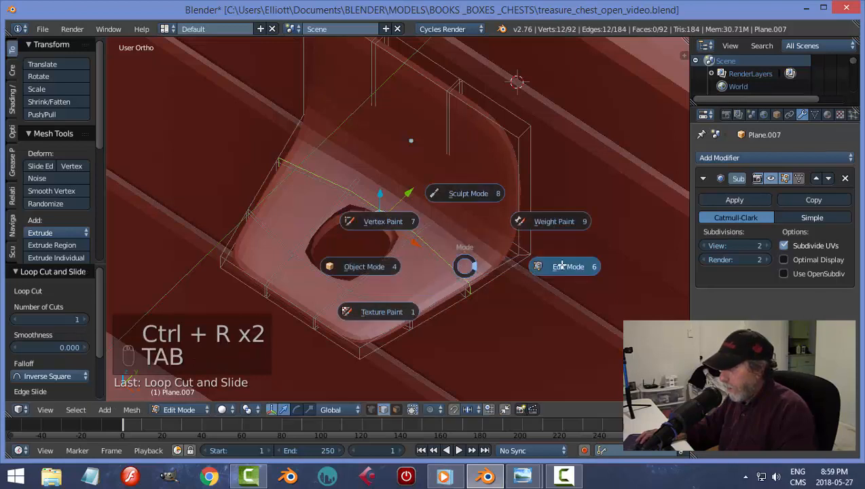
pyautogui.press('Tab')
pyautogui.click(407, 297)
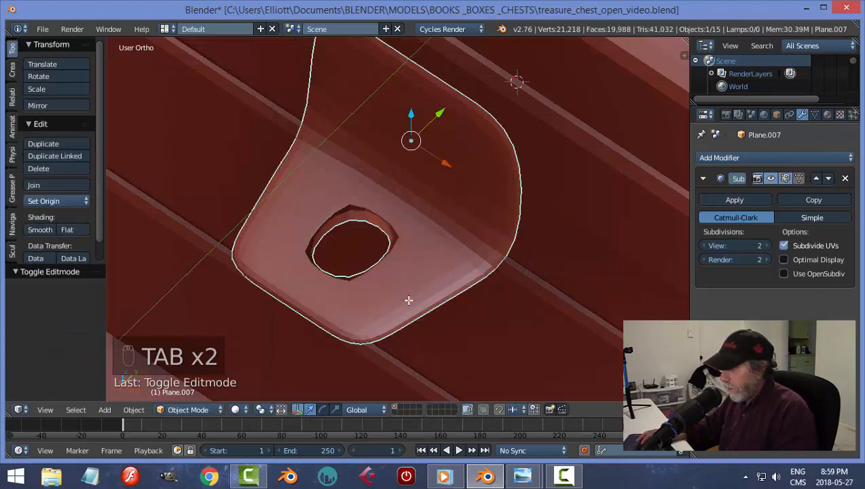
# Recalculate the normals of all the hasp's faces in Edit Mode with face selection, and deselect everything.
pyautogui.press('Tab')
pyautogui.click(507, 303)
pyautogui.hotkey('ctrl', 'Tab')
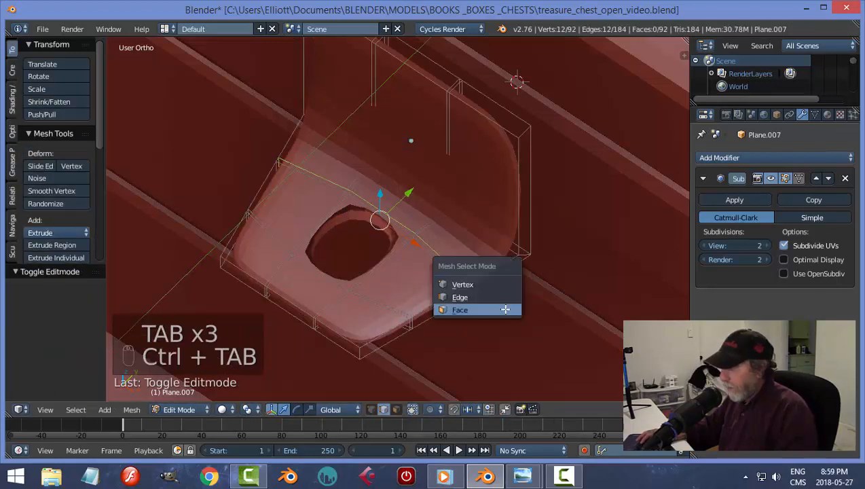
pyautogui.click(502, 312)
pyautogui.press('a')
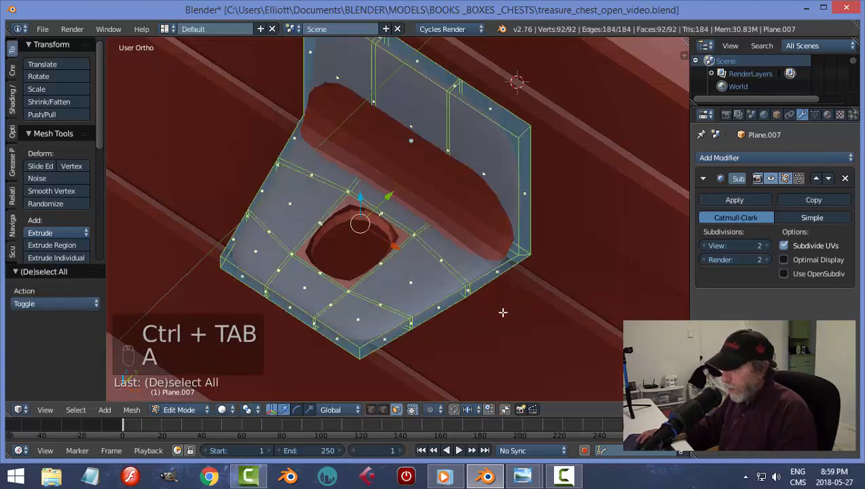
pyautogui.hotkey('ctrl', 'n')
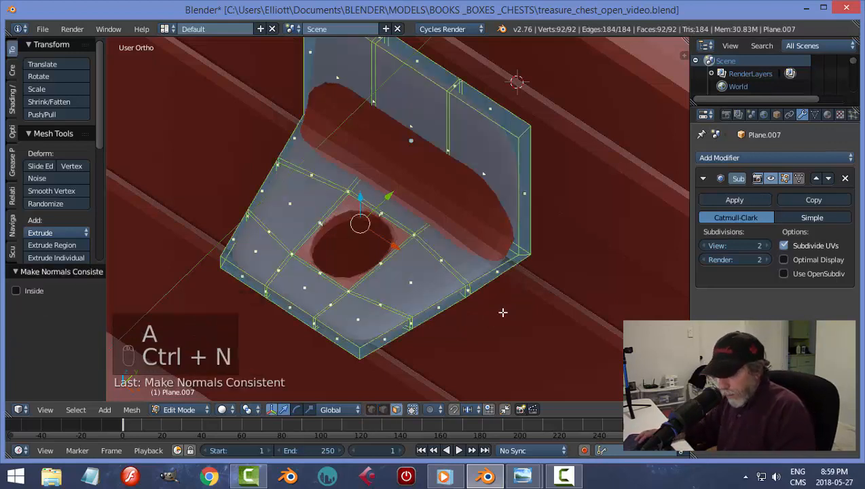
pyautogui.press('a')
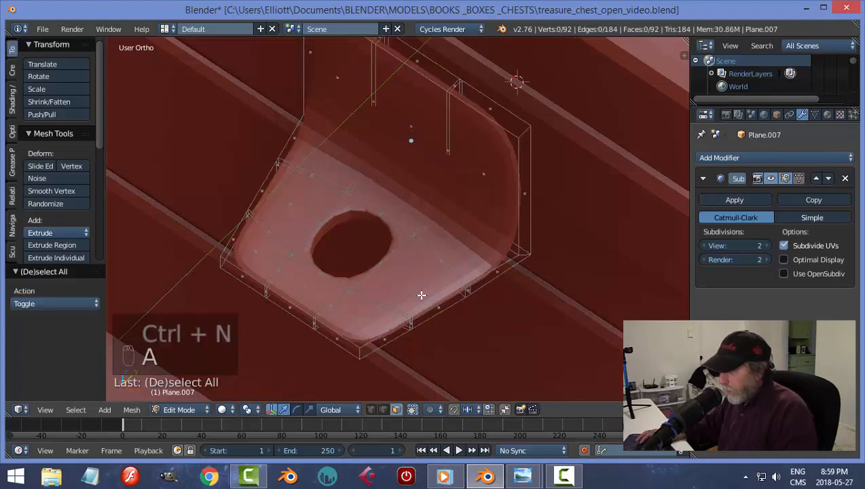
# Check the subdivided hasp in Object Mode and reopen it in Edit Mode.
pyautogui.press('Tab')
pyautogui.click(332, 295)
pyautogui.scroll(-3, 431, 301)
pyautogui.moveTo(432, 303); pyautogui.dragTo(478, 255, button='middle')
pyautogui.press('Tab')
pyautogui.click(476, 255)
pyautogui.scroll(2, 372, 220)
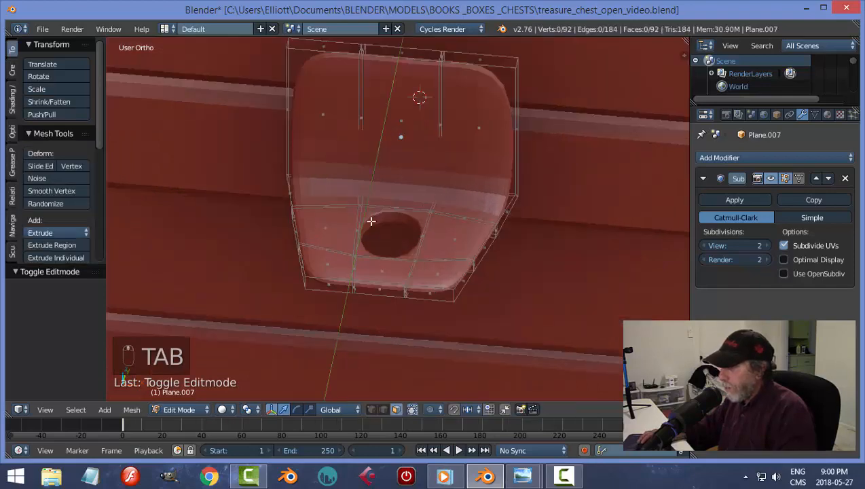
# Add two lengthwise loop cuts to the hasp, each slid close to one of its outer side edges.
pyautogui.hotkey('ctrl', 'r')
pyautogui.click(326, 214)
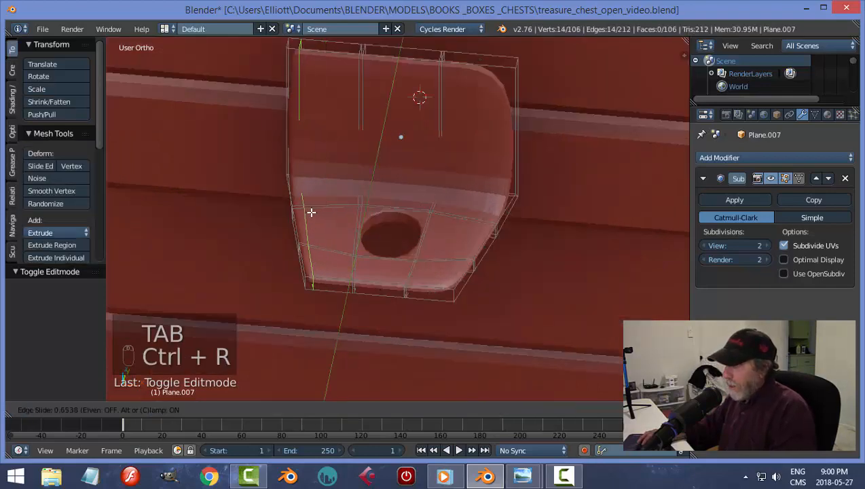
pyautogui.click(311, 212)
pyautogui.hotkey('ctrl', 'r')
pyautogui.click(470, 225)
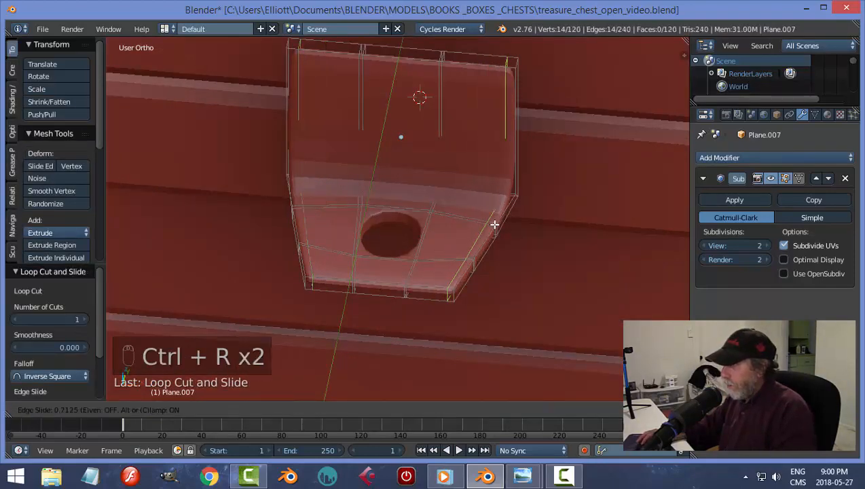
pyautogui.click(497, 225)
# Add two loop cuts around the hasp's thickness, one close to each face of the plate, and deselect everything.
pyautogui.moveTo(498, 225); pyautogui.dragTo(484, 268, button='middle')
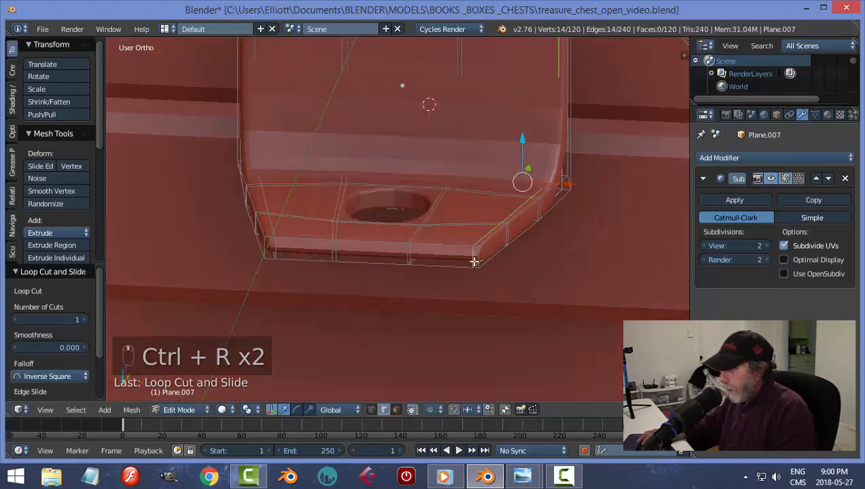
pyautogui.hotkey('ctrl', 'r')
pyautogui.click(474, 258)
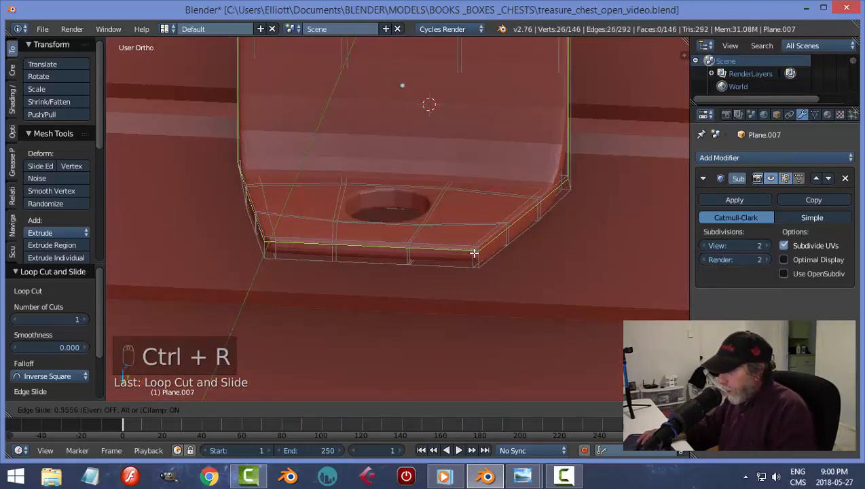
pyautogui.click(474, 256)
pyautogui.hotkey('ctrl', 'r')
pyautogui.click(474, 256)
pyautogui.click(521, 261)
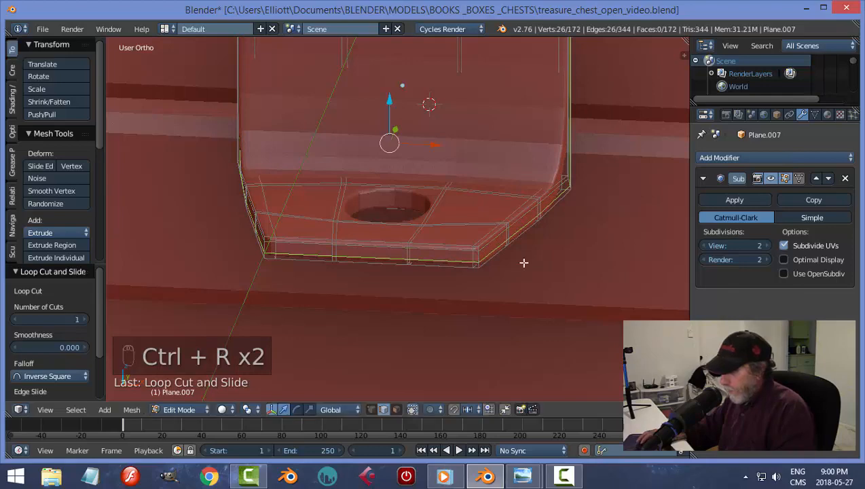
pyautogui.press('a')
# Add a crosswise loop cut on each side of the hasp's bend, slid tight against the corner.
pyautogui.moveTo(523, 262); pyautogui.dragTo(438, 246, button='middle')
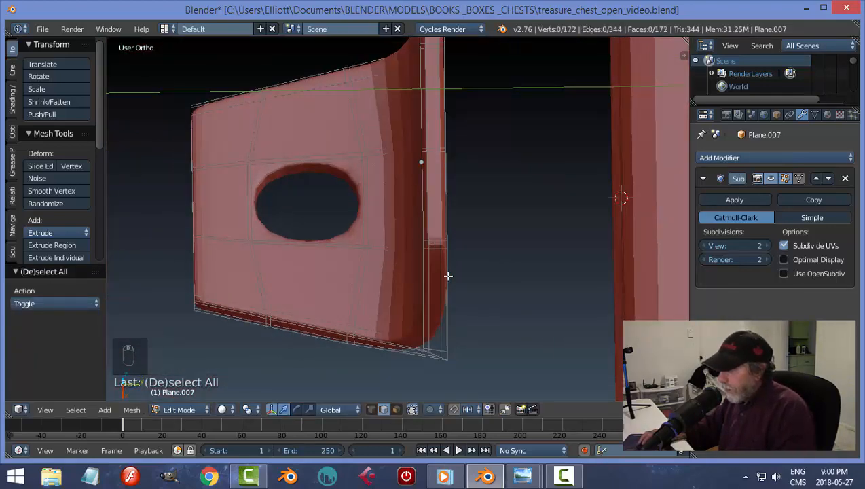
pyautogui.moveTo(448, 276); pyautogui.dragTo(481, 247, button='middle')
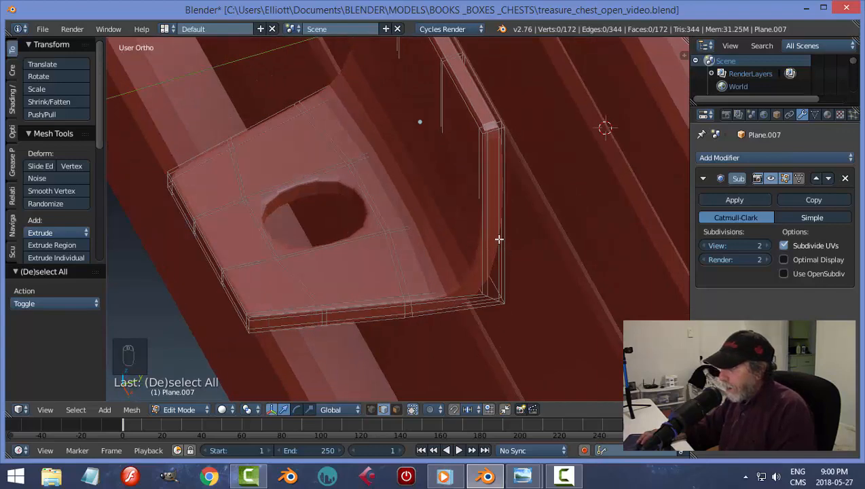
pyautogui.hotkey('ctrl', 'r')
pyautogui.click(499, 239)
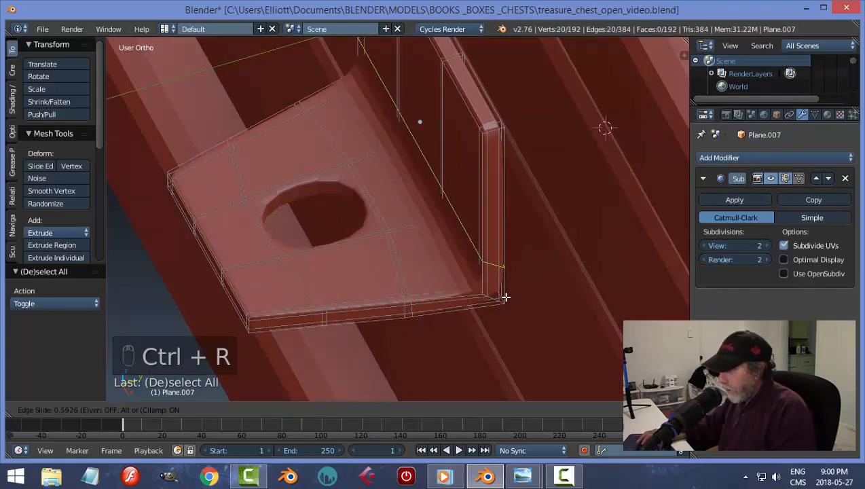
pyautogui.click(512, 318)
pyautogui.hotkey('ctrl', 'r')
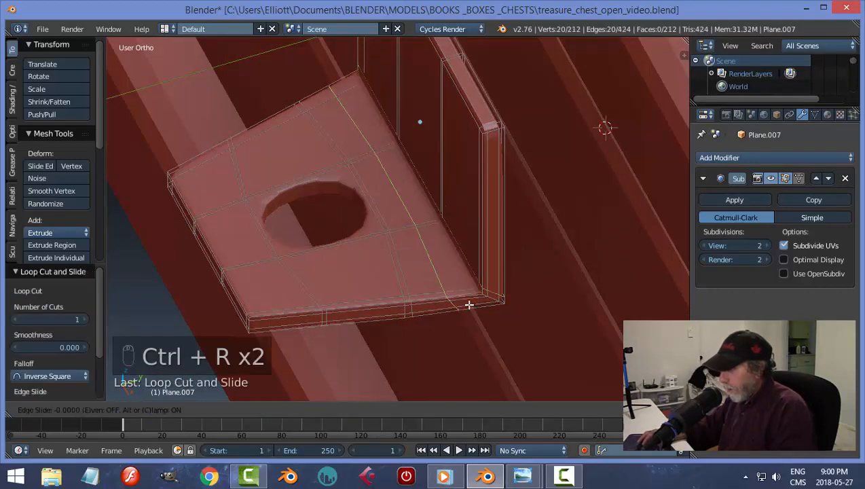
pyautogui.click(492, 315)
pyautogui.click(505, 318)
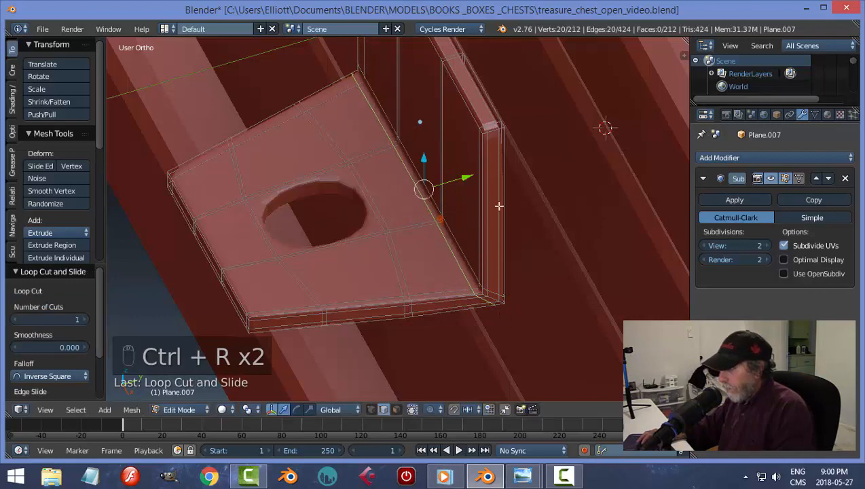
# Add a crosswise loop cut close to the free end of the hasp's upright plate, and deselect everything.
pyautogui.hotkey('ctrl', 'r')
pyautogui.click(506, 166)
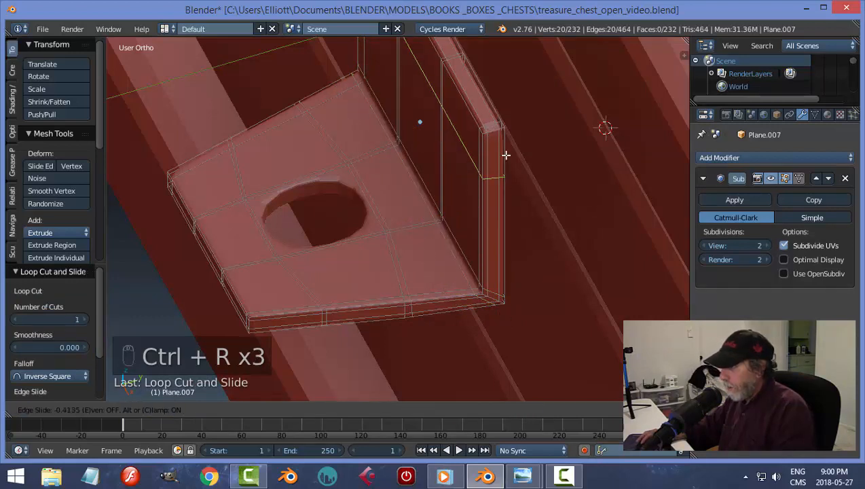
pyautogui.click(512, 119)
pyautogui.press('a')
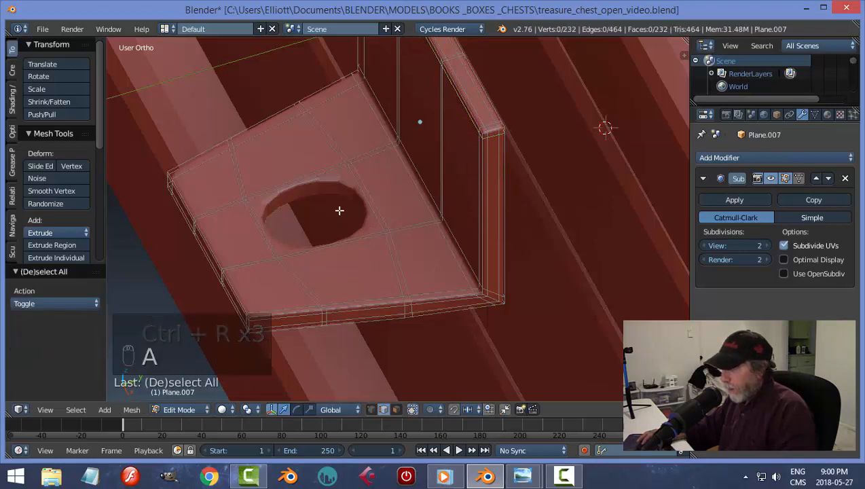
# Return to Object Mode, apply smooth shading to the hasp, and deselect all objects.
pyautogui.press('Tab')
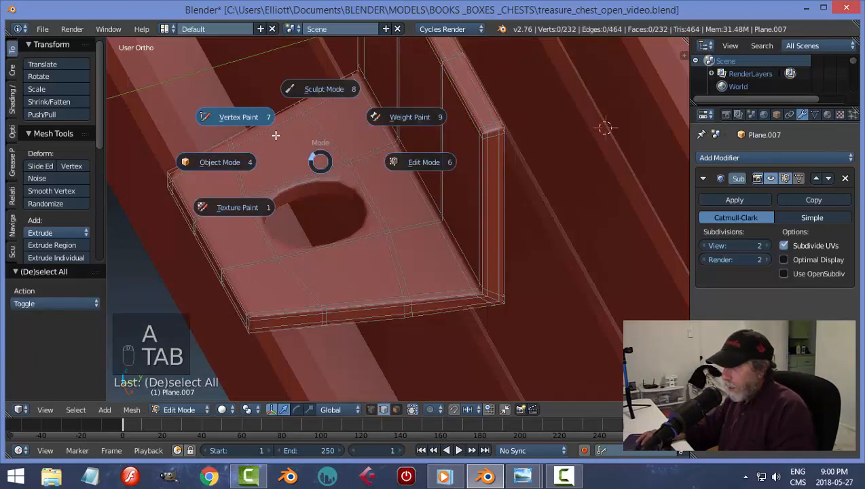
pyautogui.press('Tab')
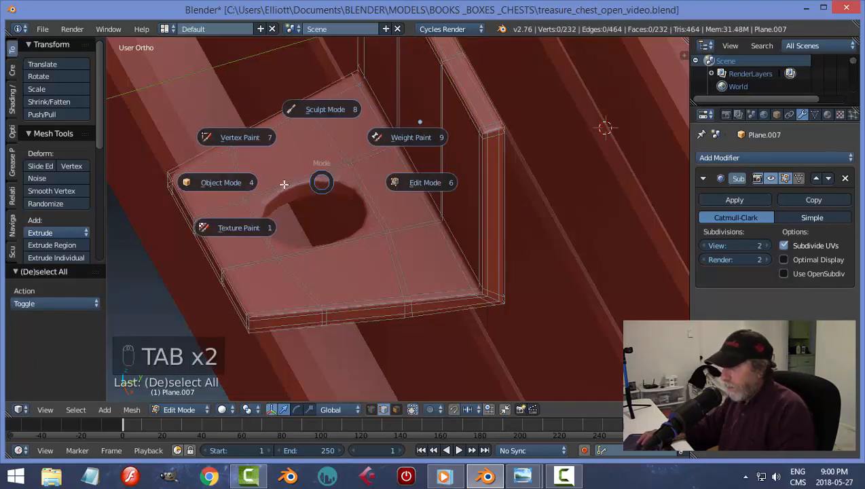
pyautogui.scroll(-4, 362, 221)
pyautogui.scroll(-2, 339, 231)
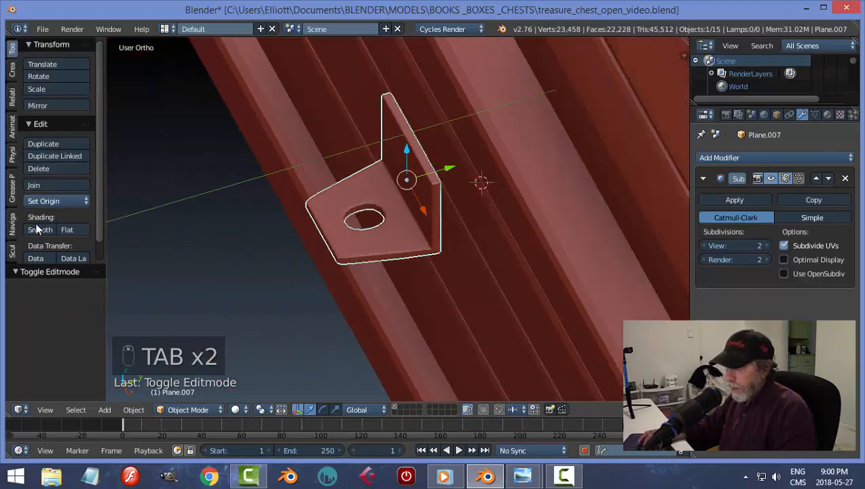
pyautogui.click(40, 229)
pyautogui.press('a')
pyautogui.press('a')
pyautogui.press('a')
# Select the hasp again and reopen it in Edit Mode.
pyautogui.scroll(-3, 410, 223)
pyautogui.moveTo(386, 218); pyautogui.dragTo(455, 253, button='middle')
pyautogui.rightClick(455, 252)
pyautogui.press('Tab')
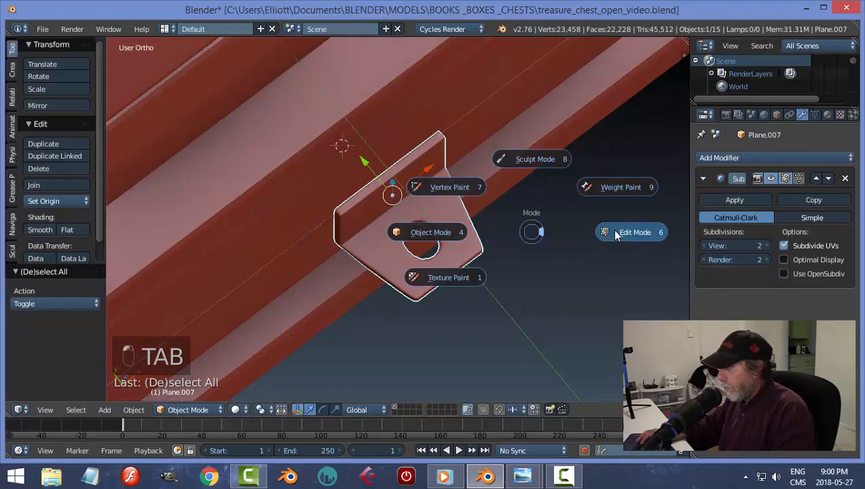
# In Edit Mode, move the bracket plate's two outermost vertex rows, below the hole, 0.014 along Y towards the chest in top view.
pyautogui.click(615, 233)
pyautogui.scroll(3, 524, 265)
pyautogui.keyDown('shift'); pyautogui.moveTo(530, 271); pyautogui.dragTo(498, 197, button='middle'); pyautogui.keyUp('shift')
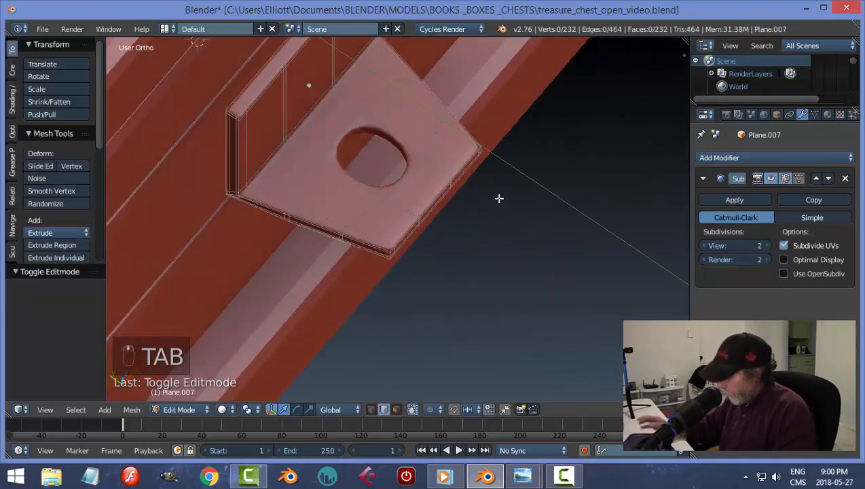
pyautogui.press('KP_7')
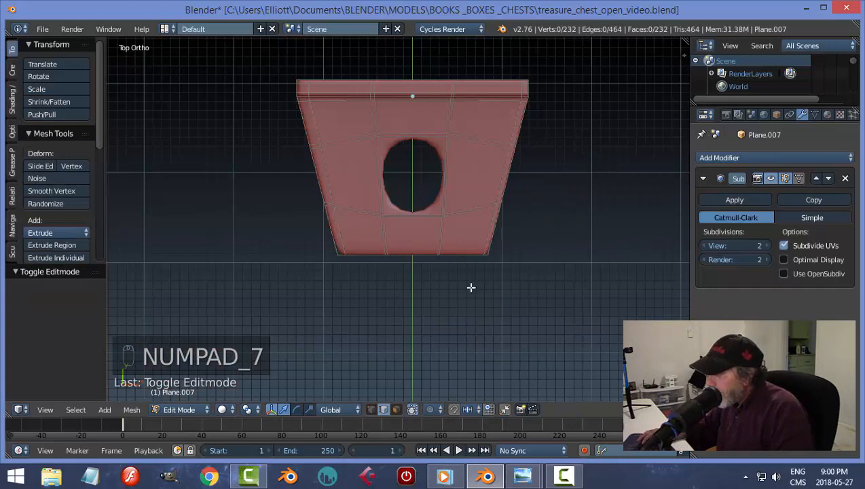
pyautogui.press('z')
pyautogui.click(569, 290)
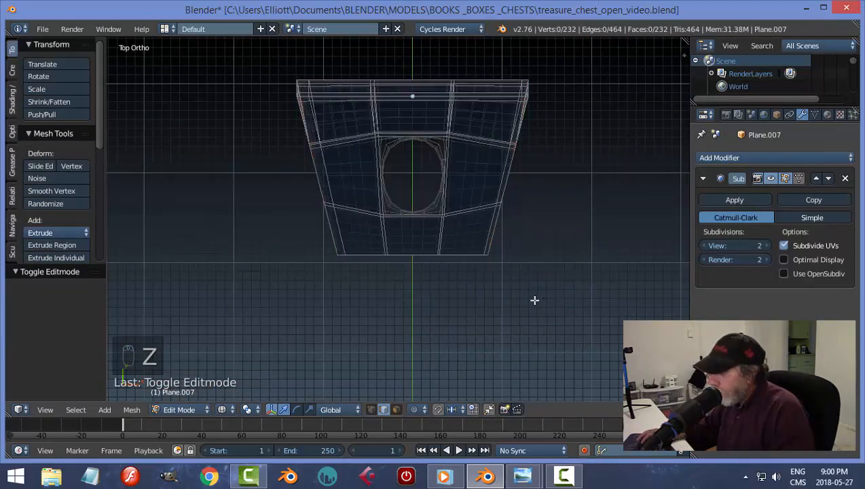
pyautogui.hotkey('ctrl', 'Tab')
pyautogui.click(519, 276)
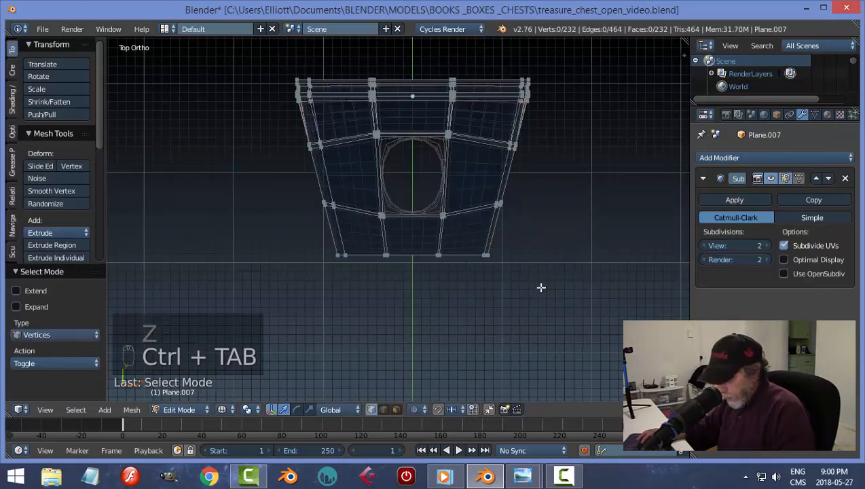
pyautogui.press('b')
pyautogui.moveTo(541, 300); pyautogui.dragTo(285, 188)
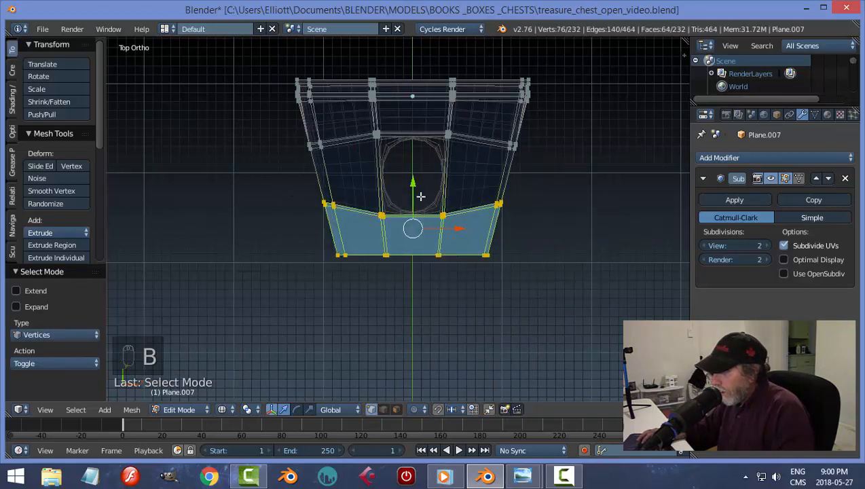
pyautogui.moveTo(413, 187); pyautogui.dragTo(415, 173)
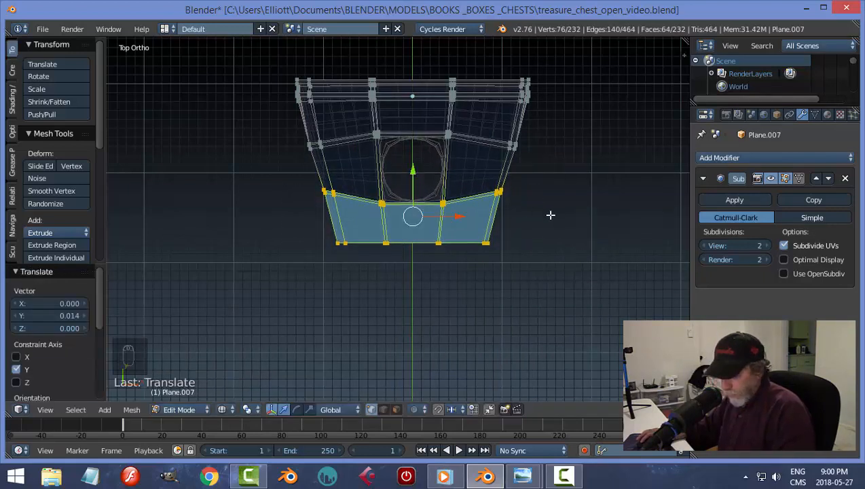
pyautogui.press('a')
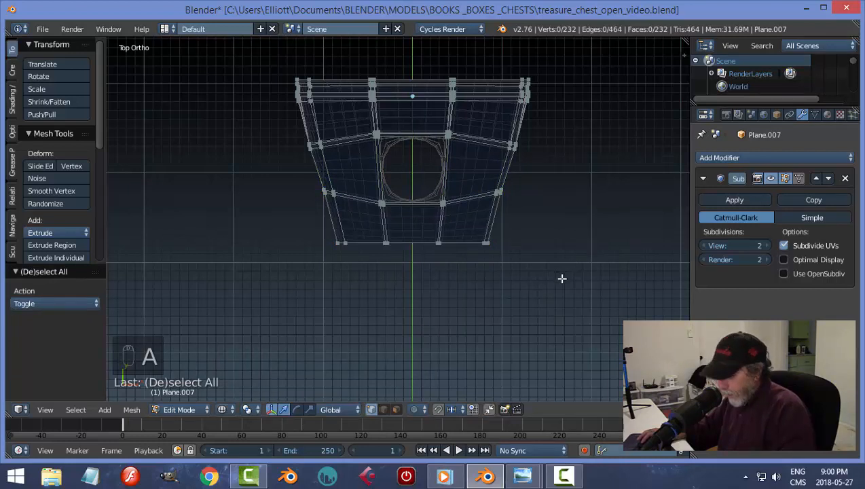
# Nudge the horizontal plate's vertices, including both rows around the hole, slightly along Y towards the chest.
pyautogui.press('b')
pyautogui.moveTo(557, 294); pyautogui.dragTo(266, 105)
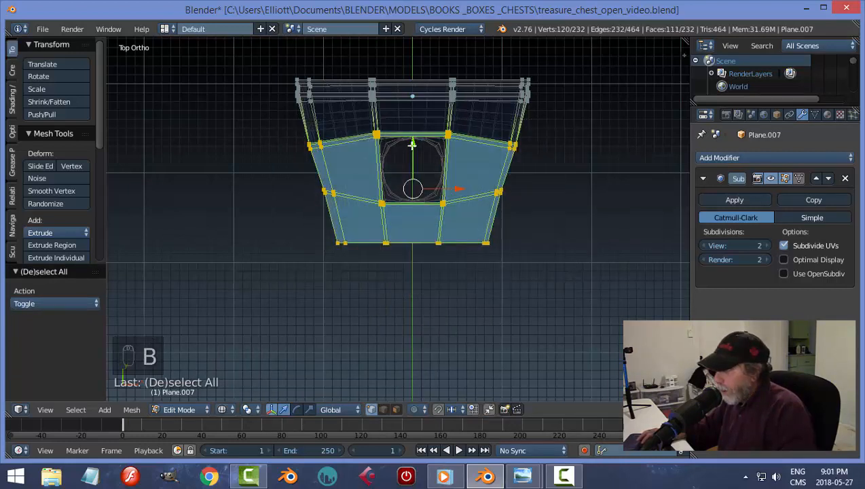
pyautogui.moveTo(413, 143)
pyautogui.mouseDown()
pyautogui.moveTo(417, 154)
pyautogui.moveTo(416, 145)
pyautogui.mouseUp()
pyautogui.press('a')
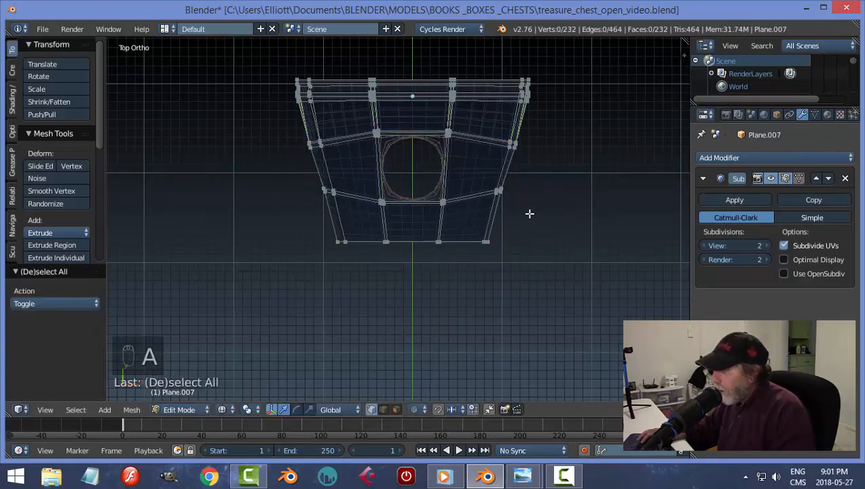
# Scale the vertices of the horizontal plate around and below the hole along Y by about 1.2.
pyautogui.press('b')
pyautogui.moveTo(261, 116); pyautogui.dragTo(560, 290)
pyautogui.press('s')
pyautogui.press('y')
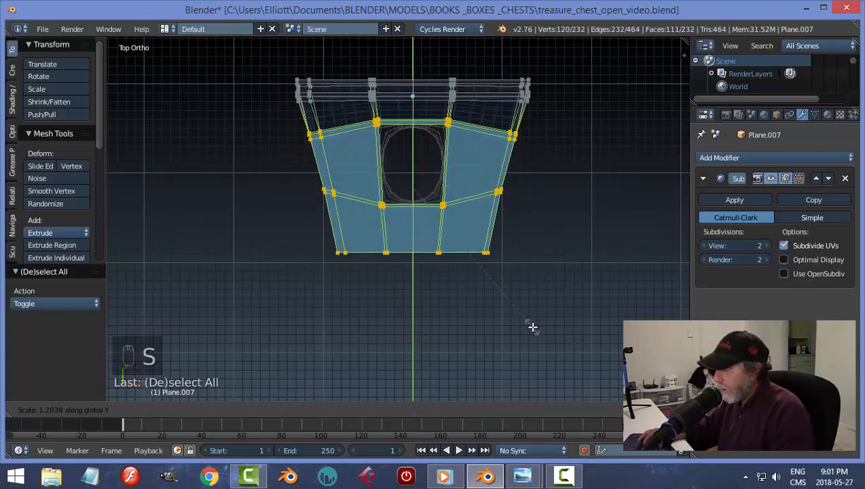
pyautogui.click(556, 317)
pyautogui.press('a')
# Select the whole bracket mesh and widen it along X by a factor of about 1.15.
pyautogui.press('a')
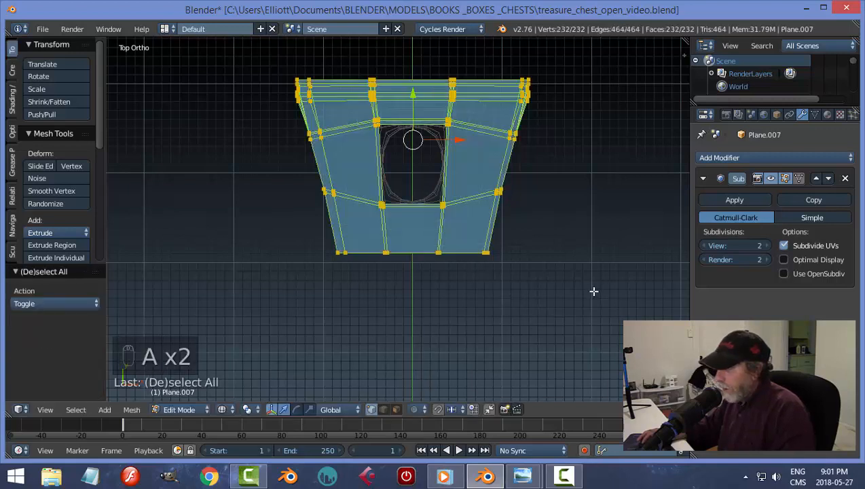
pyautogui.press('s')
pyautogui.press('x')
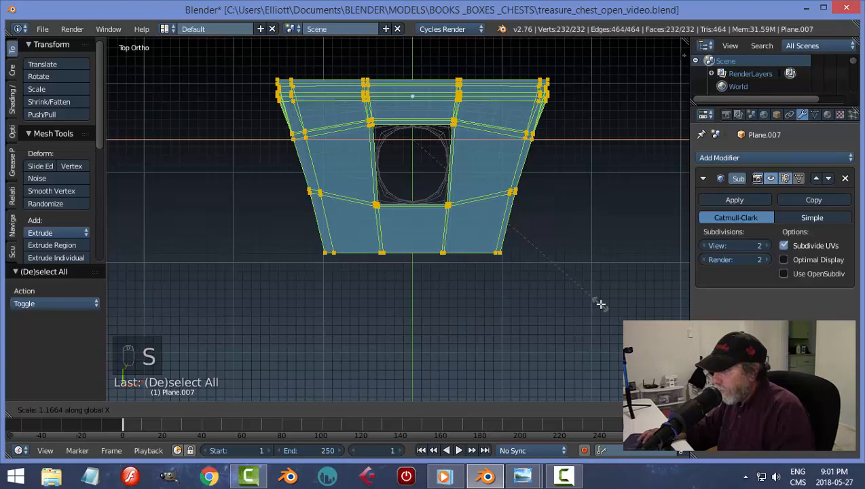
pyautogui.click(599, 303)
pyautogui.press('a')
# Apply smooth shading to the bracket and return to Object Mode with solid display.
pyautogui.press('z')
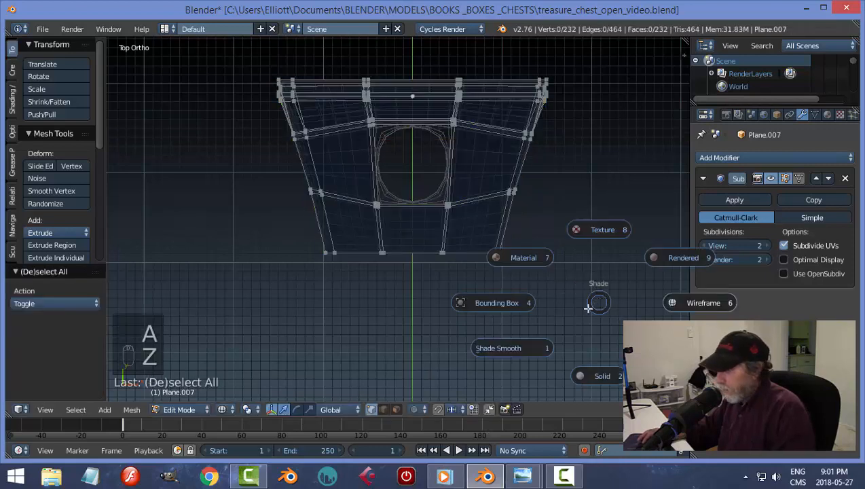
pyautogui.click(541, 348)
pyautogui.press('Tab')
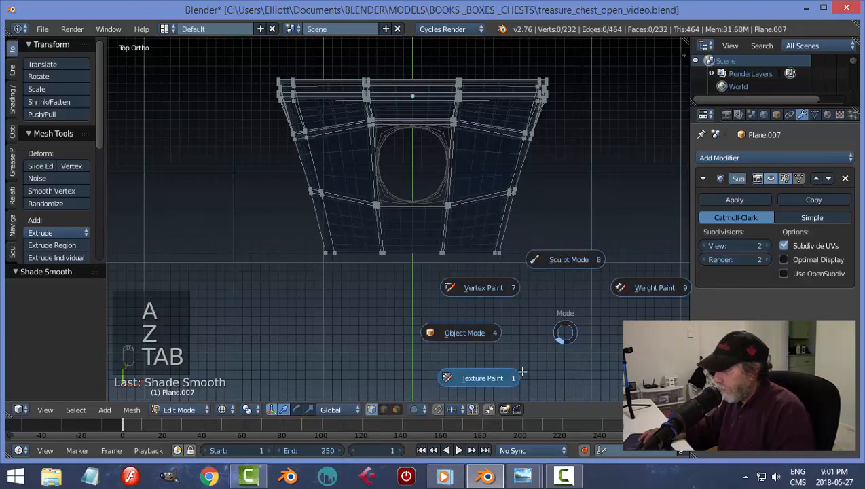
pyautogui.click(544, 332)
pyautogui.press('z')
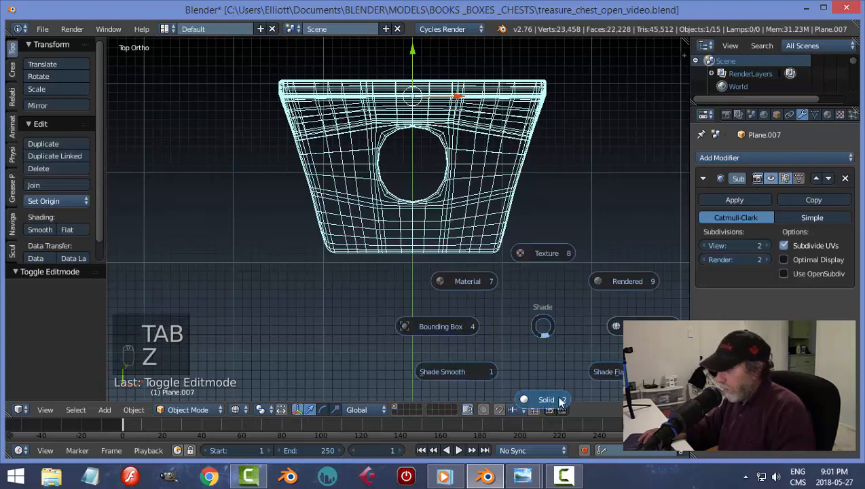
pyautogui.click(560, 400)
# Move the bracket 0.139 along Y towards the chest wall.
pyautogui.moveTo(545, 334); pyautogui.dragTo(477, 227, button='middle')
pyautogui.scroll(-8, 477, 233)
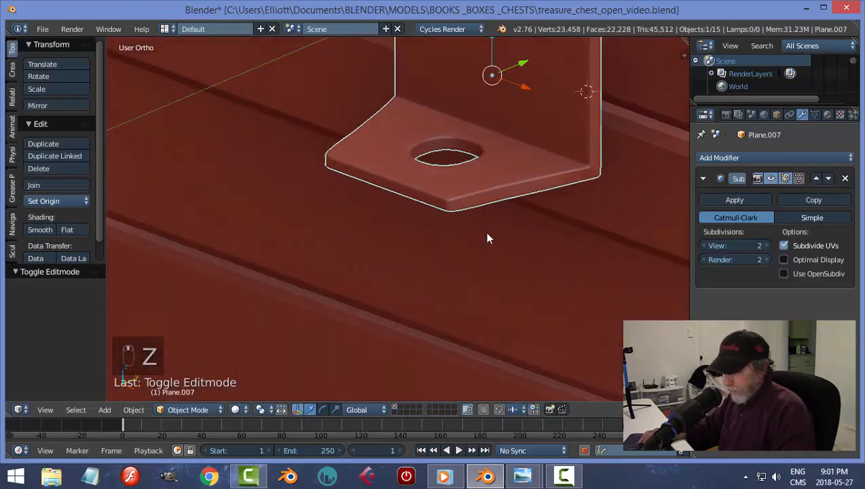
pyautogui.press('a')
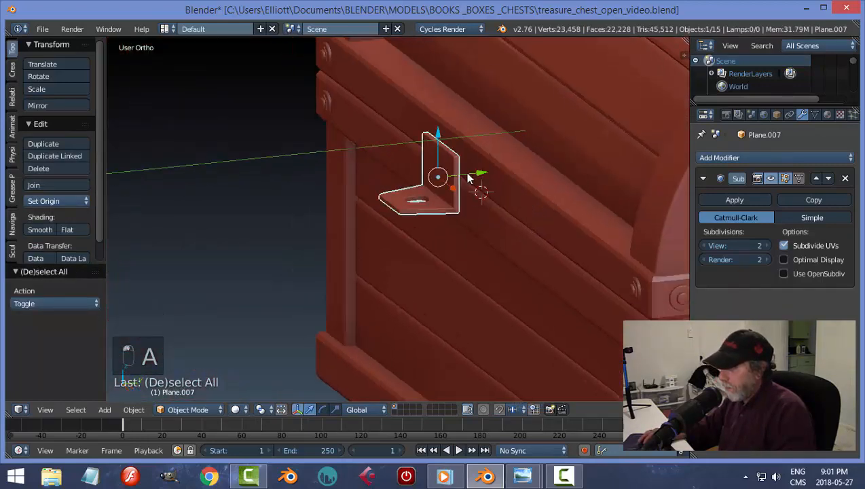
pyautogui.moveTo(467, 178); pyautogui.dragTo(512, 173)
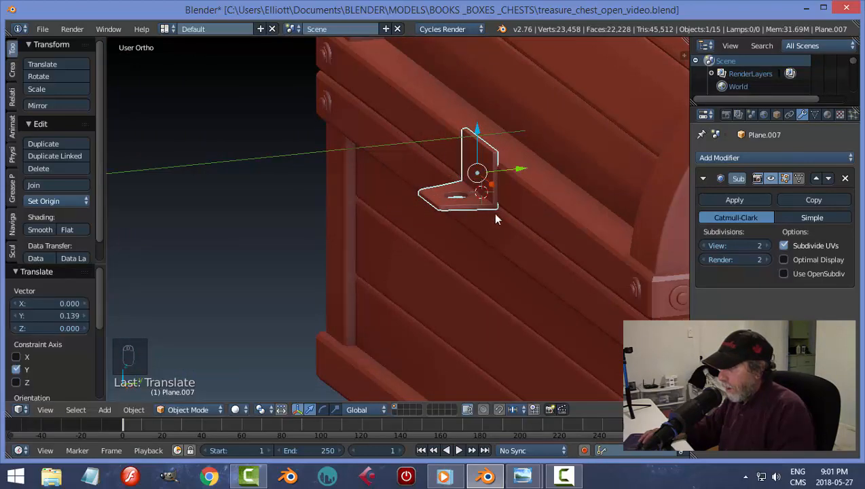
# Reopen the bracket mesh in Edit Mode and show it as a wireframe from the top.
pyautogui.moveTo(496, 218); pyautogui.dragTo(572, 261, button='middle')
pyautogui.press('Tab')
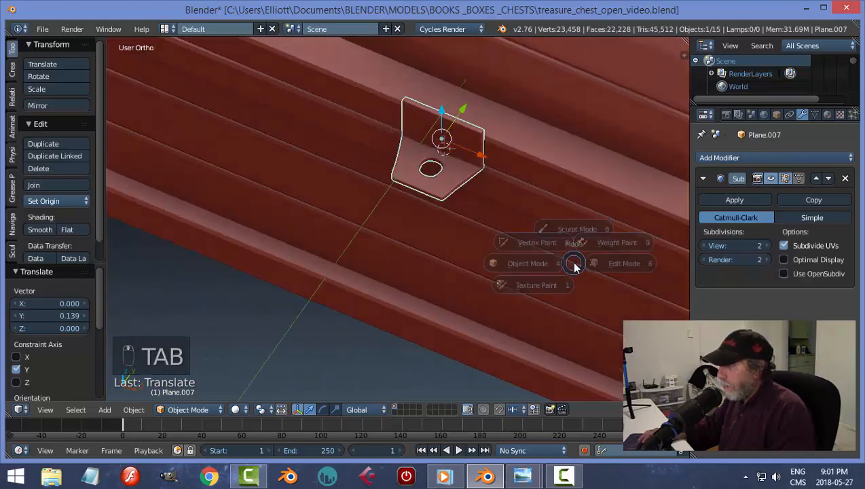
pyautogui.click(597, 257)
pyautogui.scroll(3, 482, 232)
pyautogui.moveTo(483, 231); pyautogui.dragTo(529, 235, button='middle')
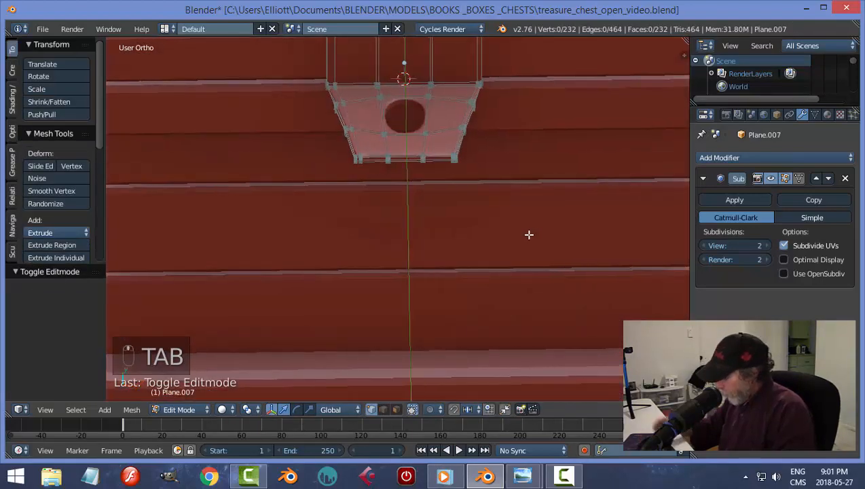
pyautogui.press('KP_7')
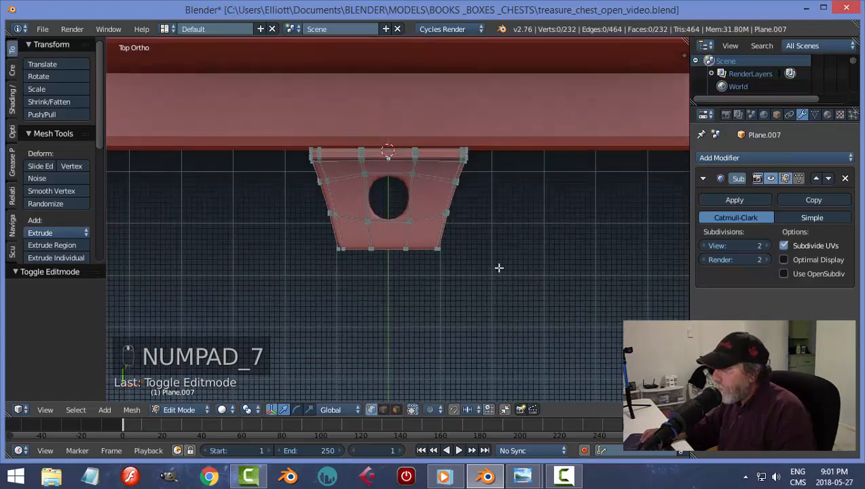
pyautogui.scroll(2, 499, 267)
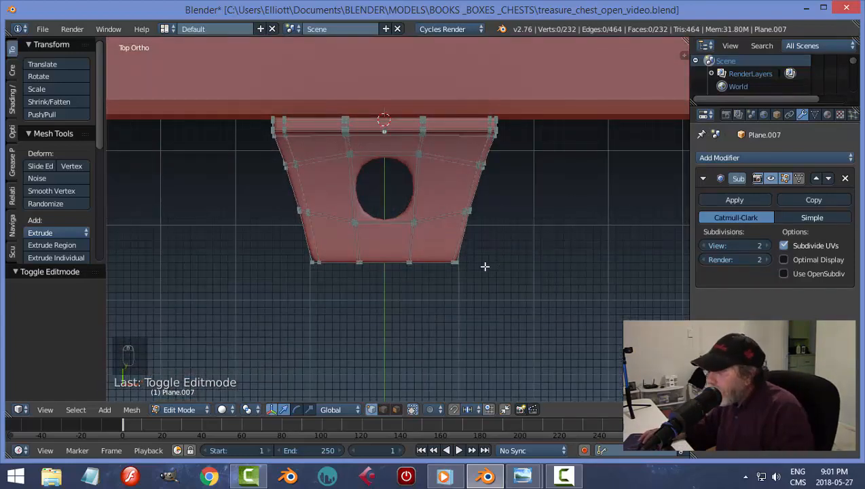
pyautogui.press('z')
pyautogui.click(561, 268)
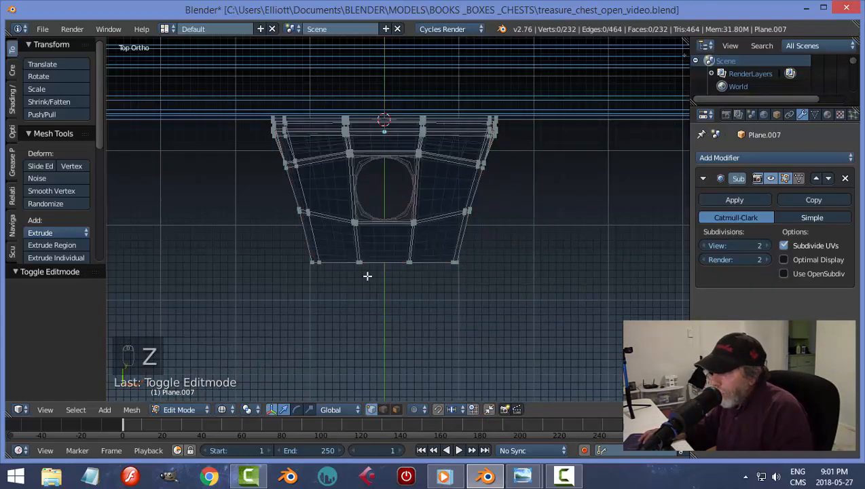
# Narrow the bracket by scaling the outer vertex columns on both sides by 0.675 along X.
pyautogui.press('b')
pyautogui.moveTo(237, 57); pyautogui.dragTo(347, 321)
pyautogui.press('b')
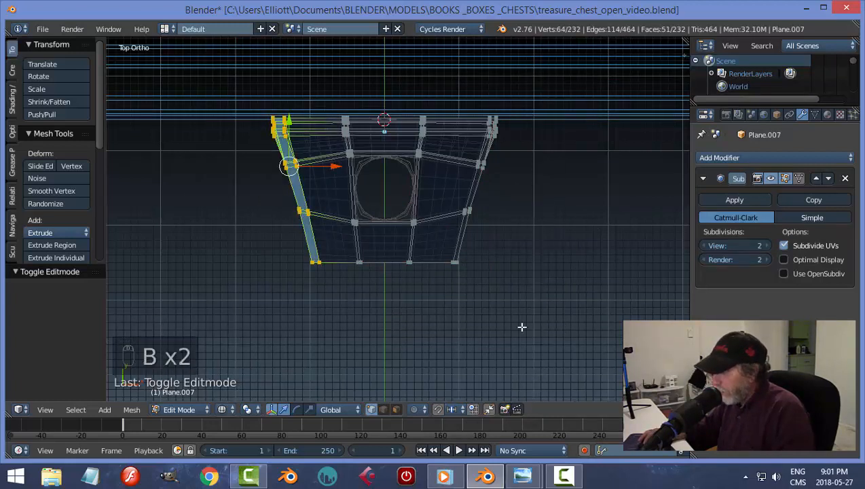
pyautogui.moveTo(532, 341); pyautogui.dragTo(447, 68)
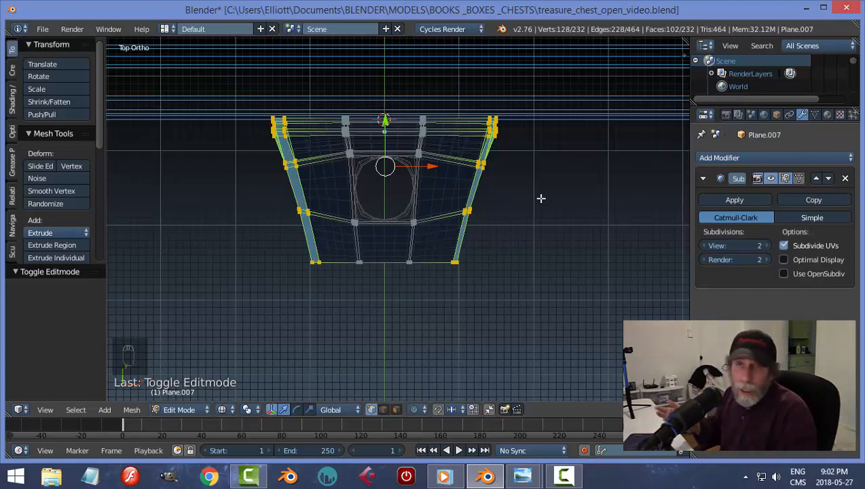
pyautogui.press('s')
pyautogui.press('x')
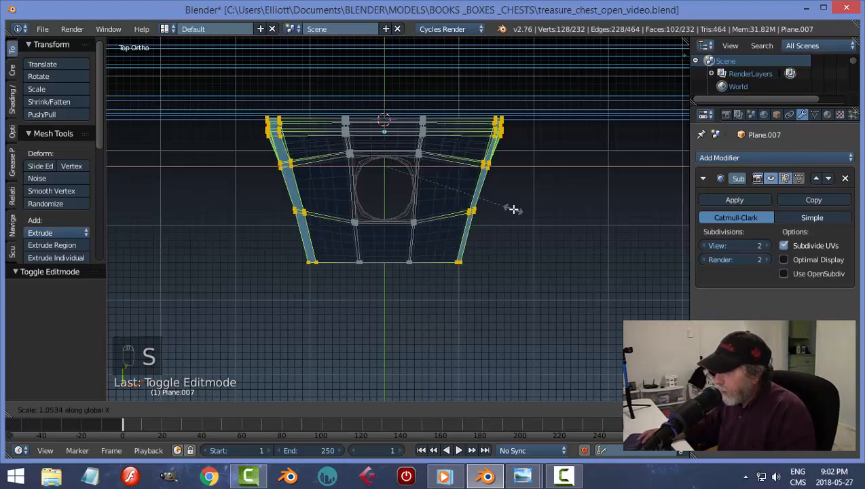
pyautogui.click(480, 214)
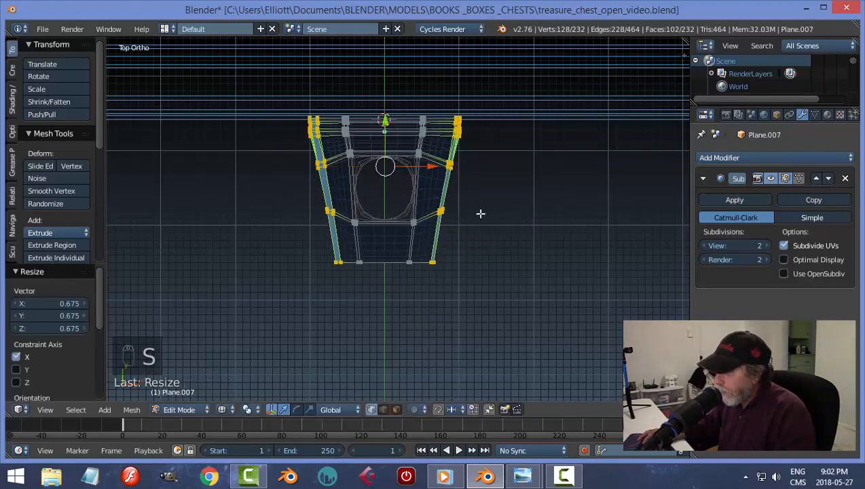
pyautogui.press('a')
# In the right side view, lower the upper end of the bracket's vertical plate by 0.059 along Z.
pyautogui.moveTo(540, 250); pyautogui.dragTo(458, 330, button='middle')
pyautogui.press('KP_3')
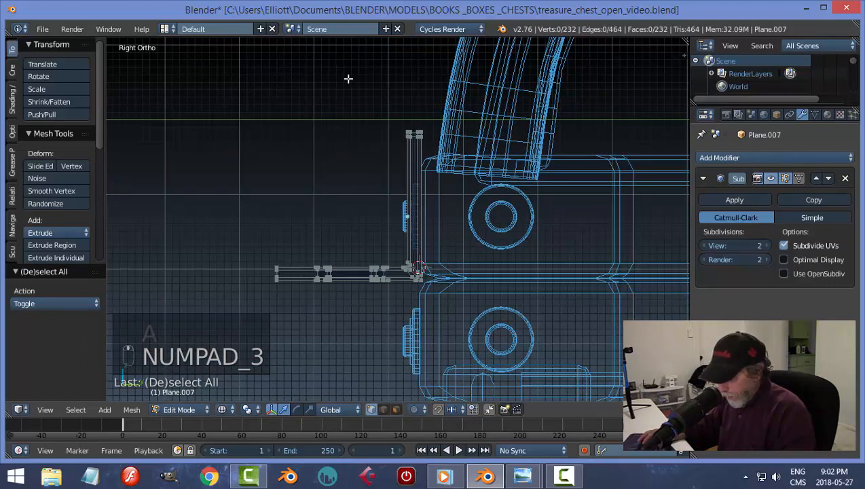
pyautogui.press('b')
pyautogui.moveTo(330, 57); pyautogui.dragTo(458, 167)
pyautogui.moveTo(415, 88); pyautogui.dragTo(421, 136)
pyautogui.moveTo(366, 298); pyautogui.dragTo(266, 259, button='middle')
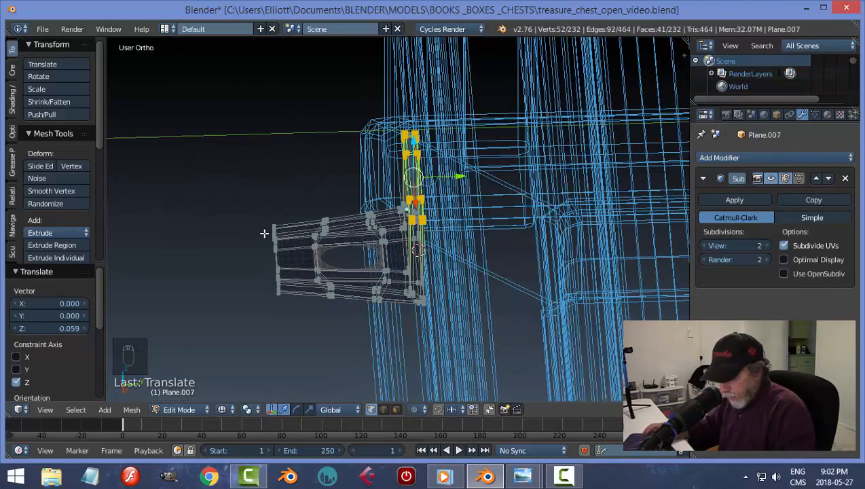
pyautogui.press('a')
# Shorten the bracket's horizontal plate by moving its outer end vertices along Y towards the chest.
pyautogui.press('KP_3')
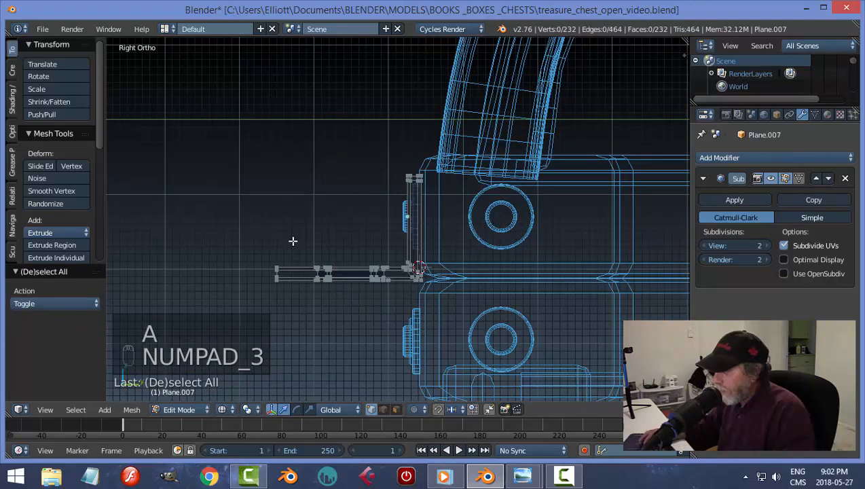
pyautogui.press('b')
pyautogui.moveTo(223, 215); pyautogui.dragTo(294, 329)
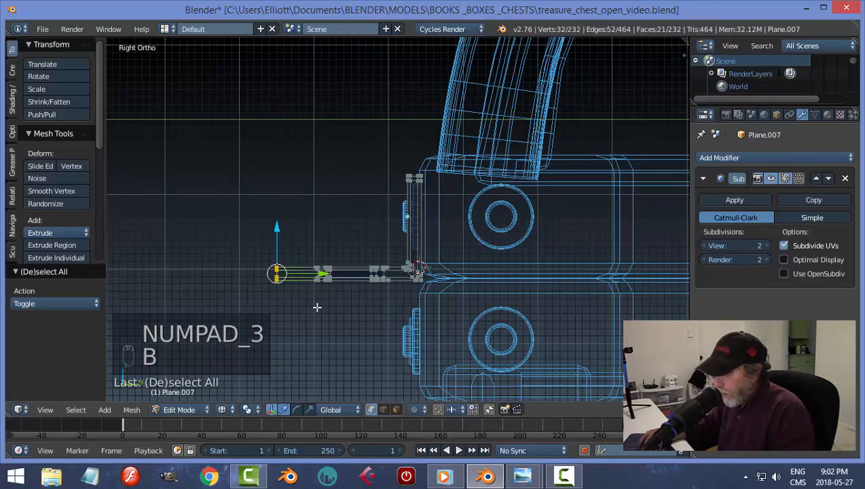
pyautogui.moveTo(317, 305); pyautogui.dragTo(328, 257, button='middle')
pyautogui.press('g')
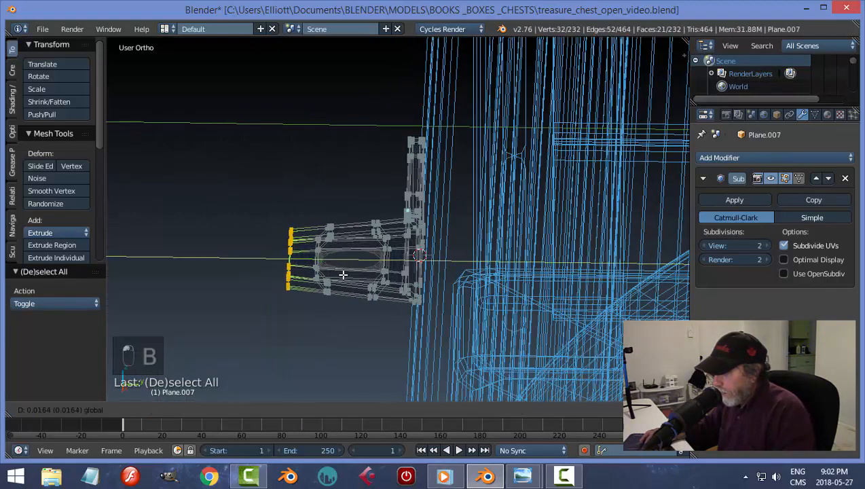
pyautogui.click(349, 279)
pyautogui.press('a')
# Return to Object Mode with solid display, inspect the reshaped bracket against the chest, and keep it selected.
pyautogui.press('z')
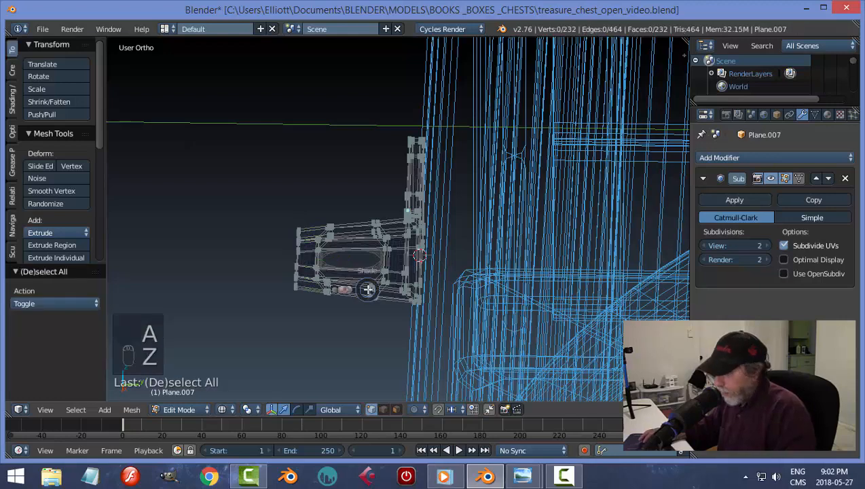
pyautogui.click(359, 350)
pyautogui.press('Tab')
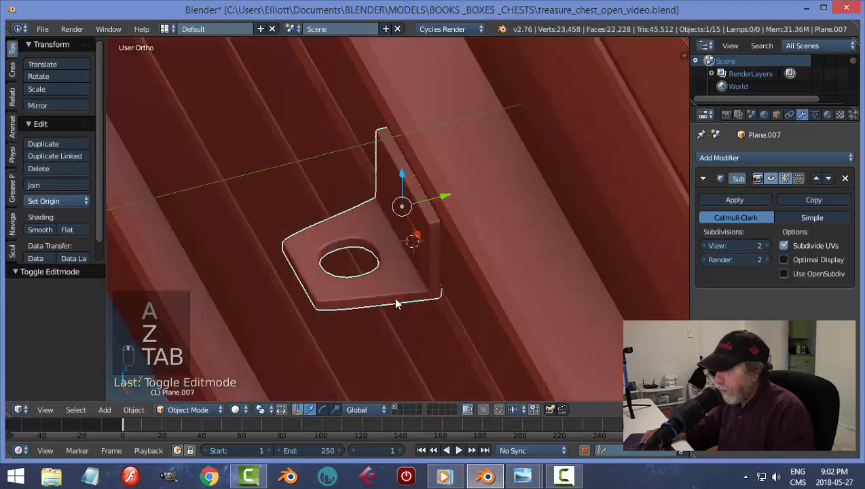
pyautogui.moveTo(396, 303); pyautogui.dragTo(511, 231, button='middle')
pyautogui.press('a')
pyautogui.scroll(-2, 418, 240)
pyautogui.moveTo(418, 240); pyautogui.dragTo(491, 257, button='middle')
pyautogui.rightClick(399, 221)
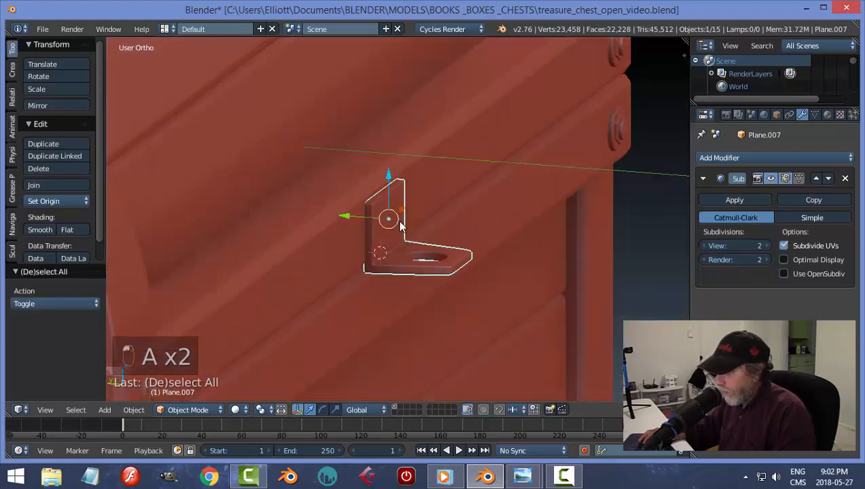
# Nudge the bracket along Y against the chest front, deselect it and inspect the fit.
pyautogui.moveTo(347, 214); pyautogui.dragTo(347, 215)
pyautogui.moveTo(540, 219); pyautogui.dragTo(457, 253, button='middle')
pyautogui.press('a')
pyautogui.scroll(-2, 455, 236)
pyautogui.scroll(-4, 476, 249)
pyautogui.scroll(4, 450, 247)
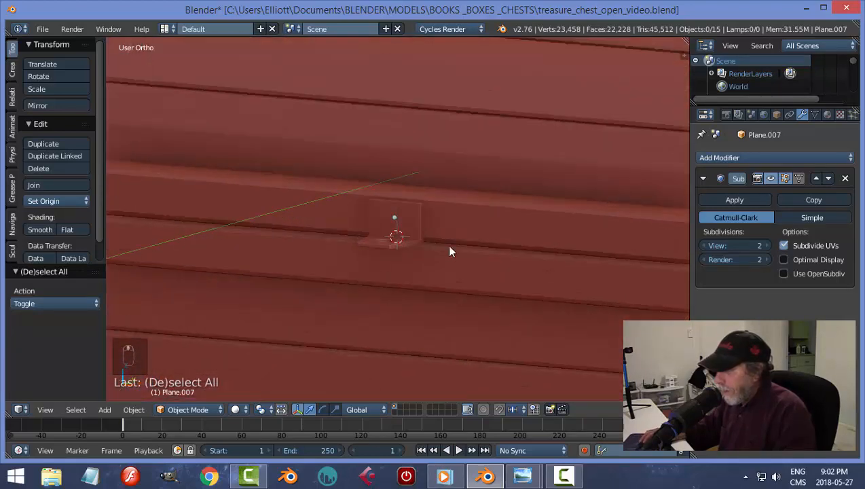
# Duplicate the bracket in place and rotate the copy 180° about the Y axis.
pyautogui.rightClick(423, 225)
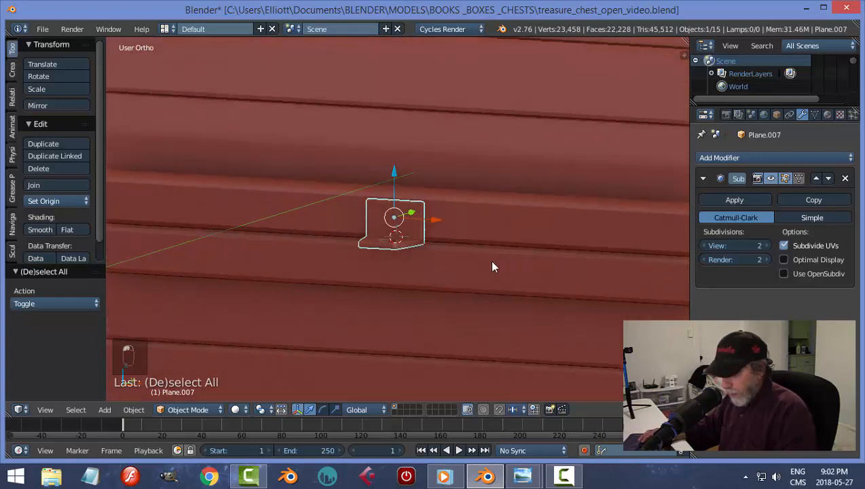
pyautogui.hotkey('shift', 'd')
pyautogui.rightClick(492, 264)
pyautogui.write('r')
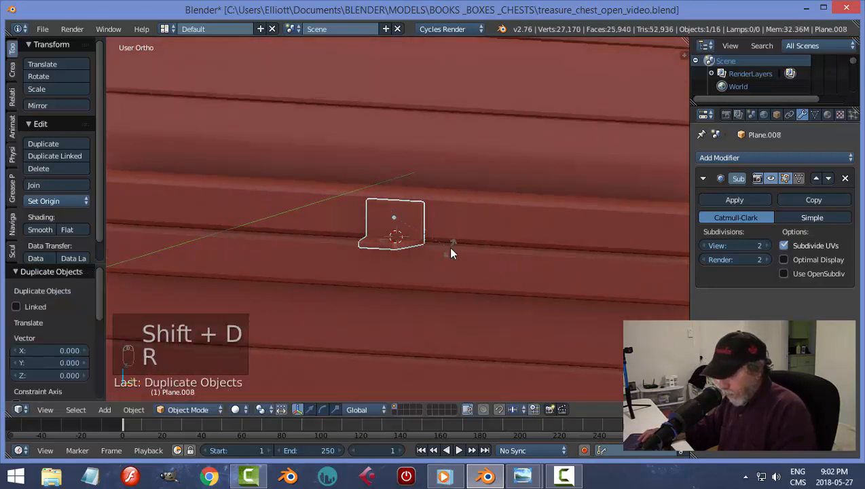
pyautogui.write('y180')
pyautogui.press('Return')
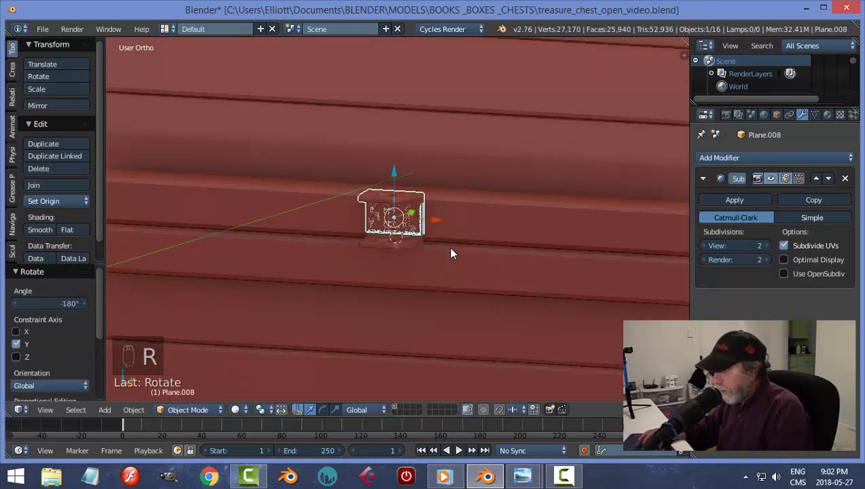
# Move the flipped bracket down about 0.19 along Z so it sits below the original.
pyautogui.press('g')
pyautogui.press('z')
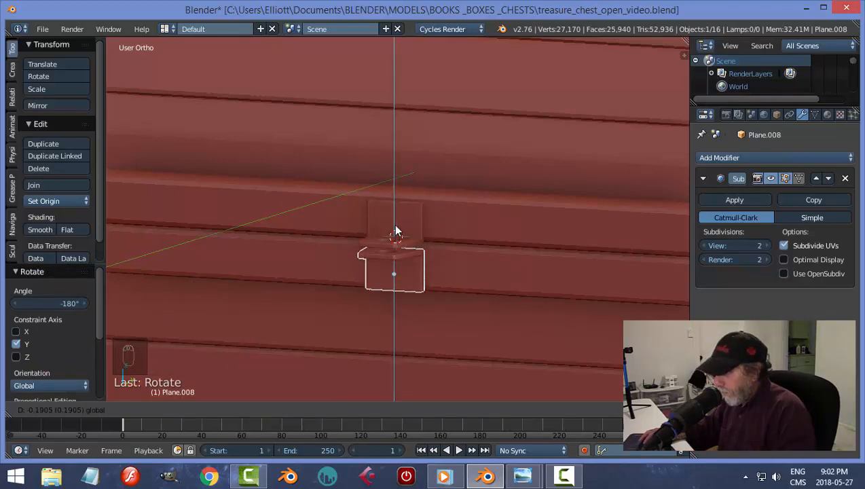
pyautogui.click(396, 228)
pyautogui.press('a')
pyautogui.scroll(-4, 508, 244)
pyautogui.moveTo(472, 262); pyautogui.dragTo(611, 213, button='middle')
pyautogui.scroll(4, 400, 284)
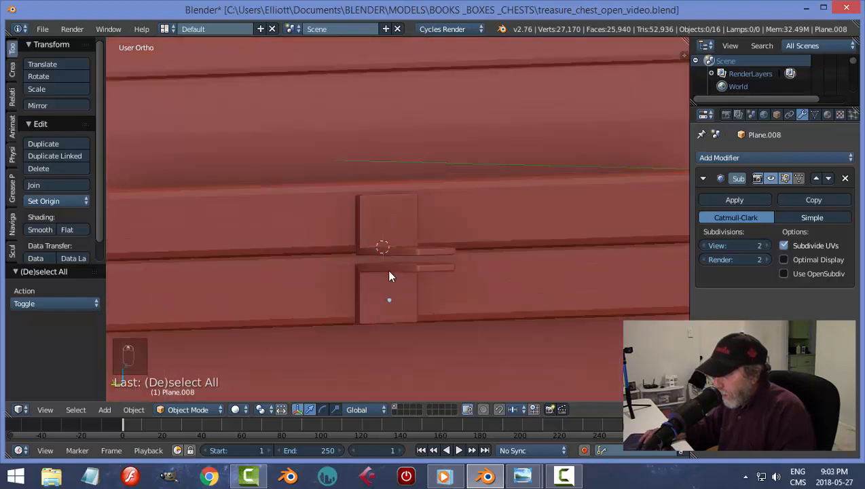
# Raise the lower bracket by 0.006 along Z towards the upper one.
pyautogui.rightClick(390, 277)
pyautogui.press('g')
pyautogui.press('z')
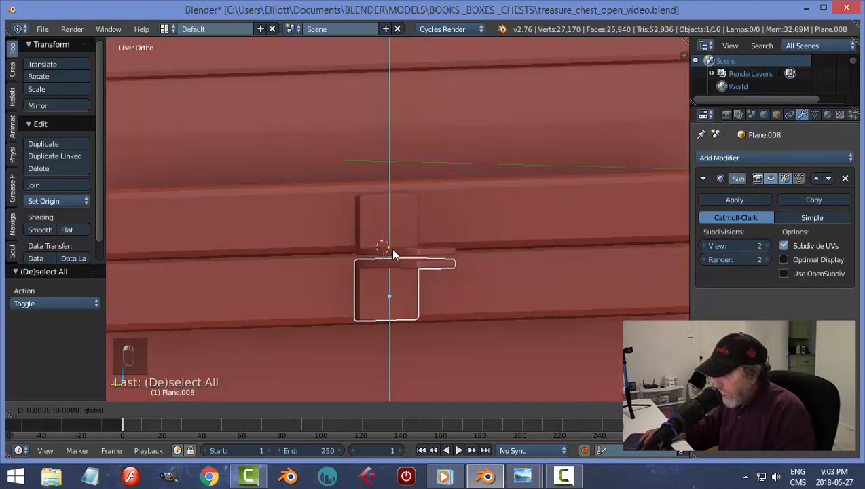
pyautogui.click(392, 249)
# Raise the upper bracket slightly along Z and check the gap between the two horizontal plates.
pyautogui.rightClick(389, 218)
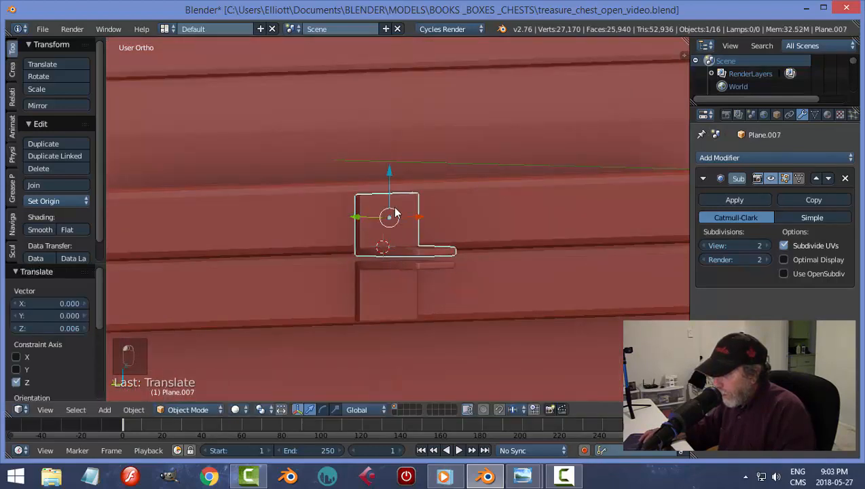
pyautogui.rightClick(389, 172)
pyautogui.press('a')
pyautogui.scroll(-3, 475, 207)
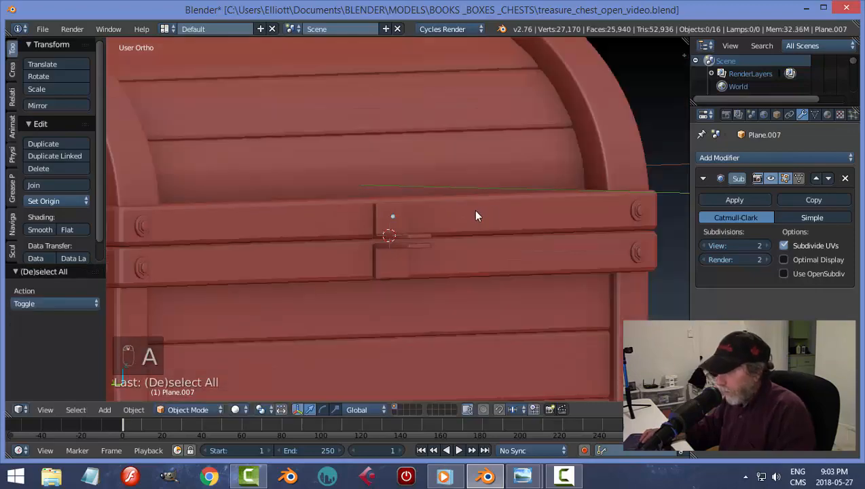
pyautogui.moveTo(475, 211)
pyautogui.mouseDown(button='middle')
pyautogui.moveTo(378, 248)
pyautogui.moveTo(293, 188)
pyautogui.moveTo(398, 187)
pyautogui.moveTo(463, 208)
pyautogui.mouseUp(button='middle')
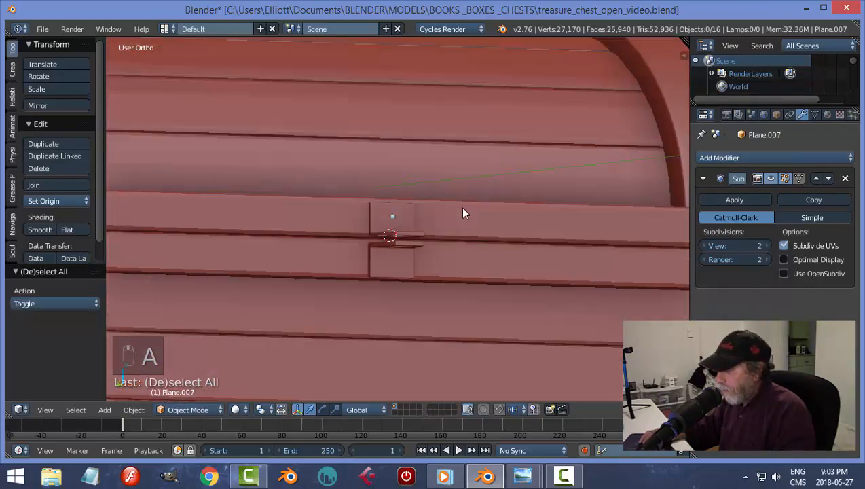
# Snap the 3D cursor to the selected upper bracket.
pyautogui.scroll(-5, 478, 221)
pyautogui.moveTo(442, 264)
pyautogui.mouseDown(button='middle')
pyautogui.moveTo(392, 257)
pyautogui.moveTo(438, 257)
pyautogui.mouseUp(button='middle')
pyautogui.scroll(4, 399, 220)
pyautogui.moveTo(500, 254); pyautogui.dragTo(529, 253, button='middle')
pyautogui.hotkey('shift', 's')
pyautogui.click(505, 267)
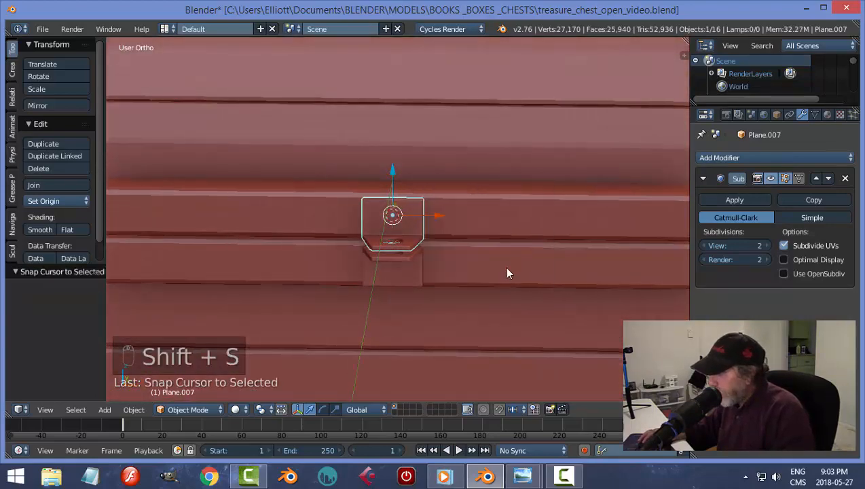
pyautogui.scroll(2, 503, 262)
pyautogui.hotkey('shift', 'a')
pyautogui.moveTo(502, 261)
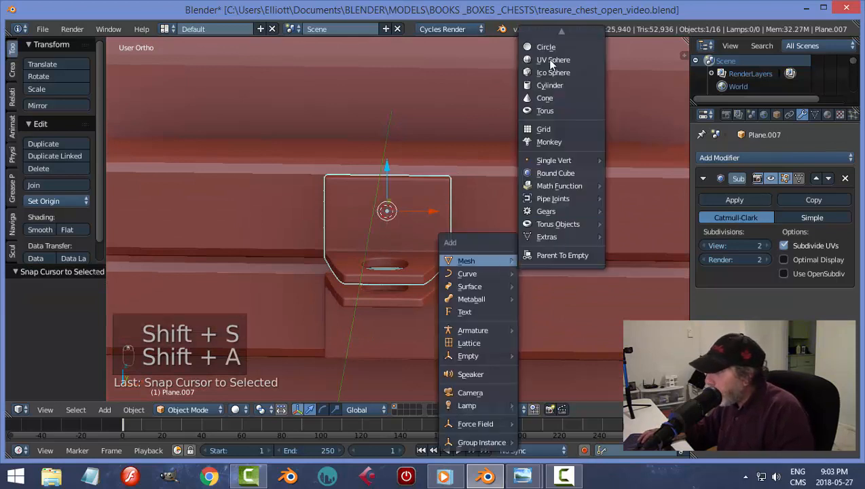
pyautogui.click(555, 50)
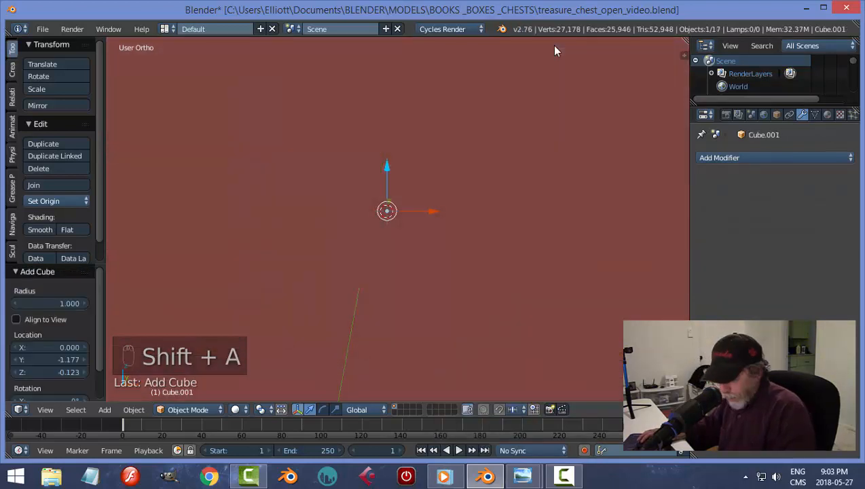
pyautogui.hotkey('ctrl', 'z')
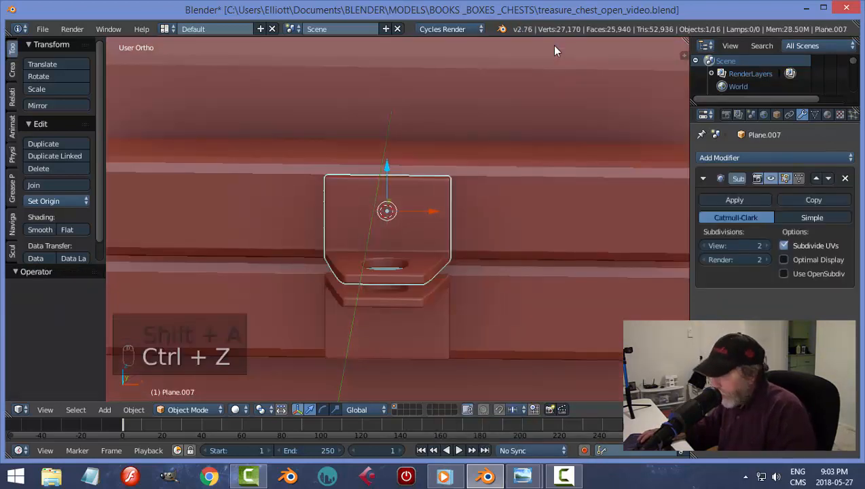
# With the 3D cursor snapped to the upper bracket, add a mesh circle there and rotate it 90° about X.
pyautogui.hotkey('shift', 's')
pyautogui.click(516, 175)
pyautogui.hotkey('shift', 'a')
pyautogui.moveTo(515, 176)
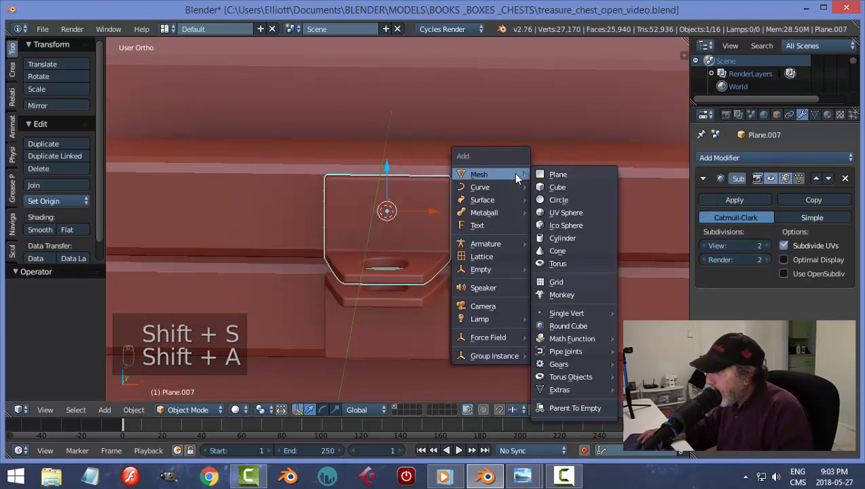
pyautogui.click(562, 200)
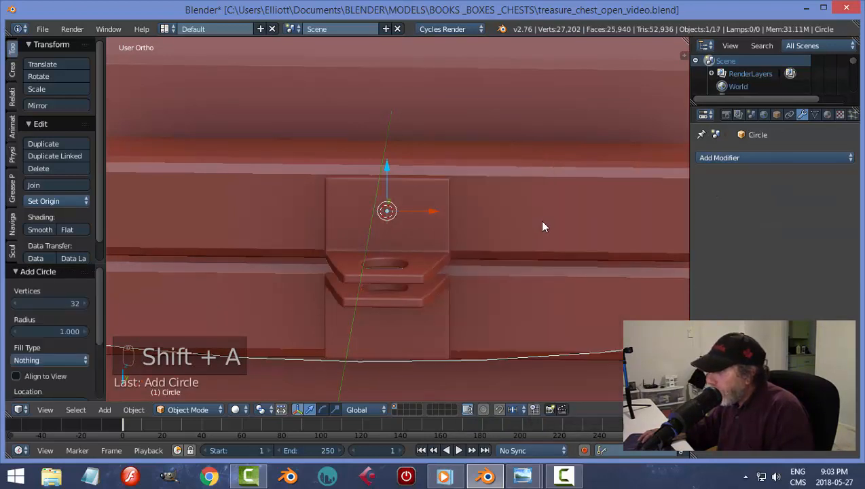
pyautogui.write('rx90')
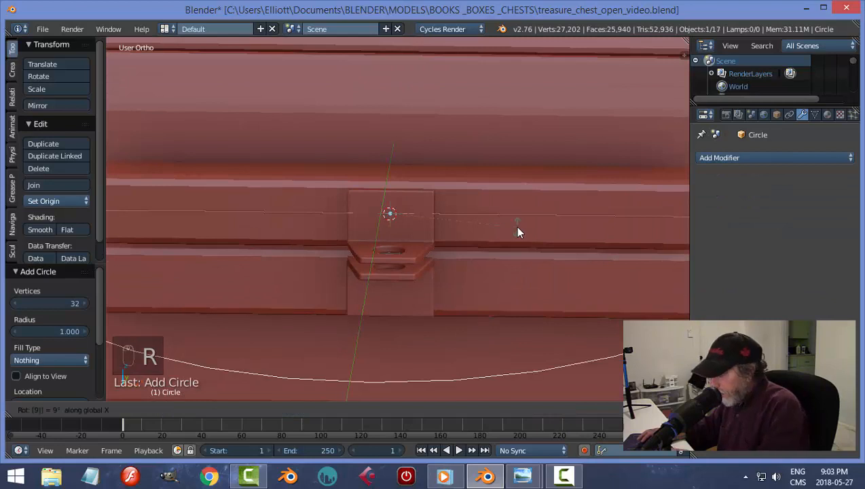
pyautogui.press('Return')
# Shrink the circle to rivet size by scaling it by 0.032 and again by 0.499.
pyautogui.scroll(-1, 516, 271)
pyautogui.scroll(-3, 515, 258)
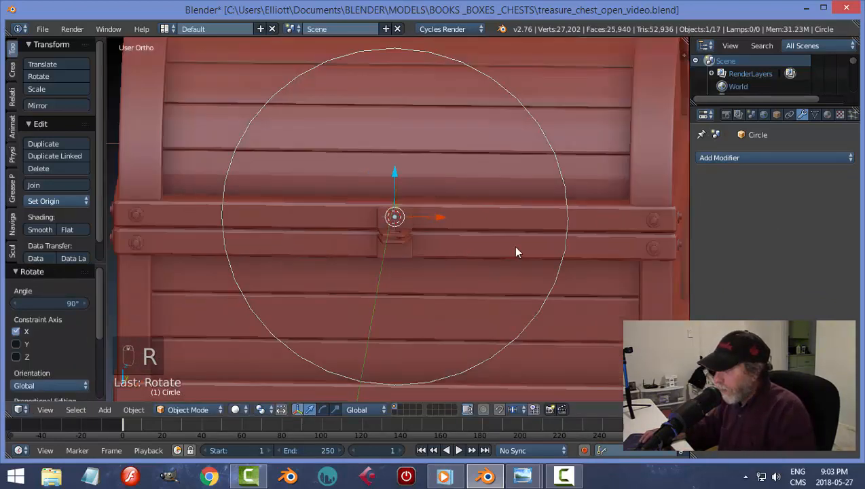
pyautogui.press('s')
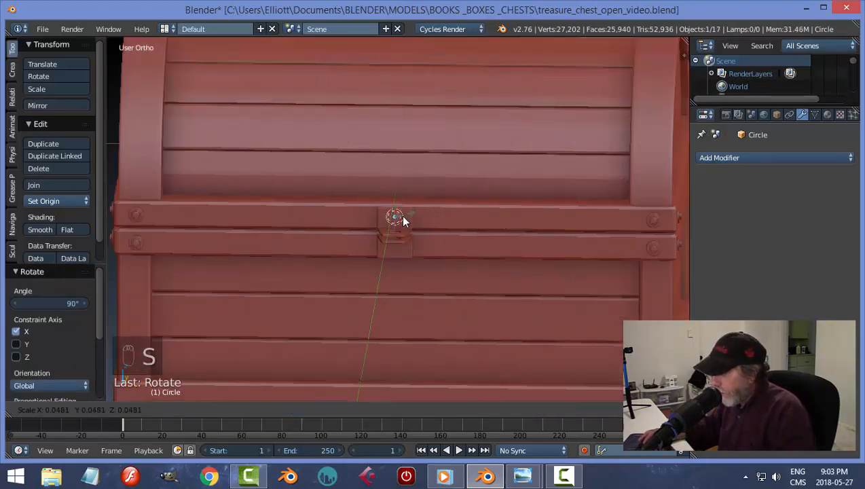
pyautogui.click(400, 219)
pyautogui.scroll(5, 448, 234)
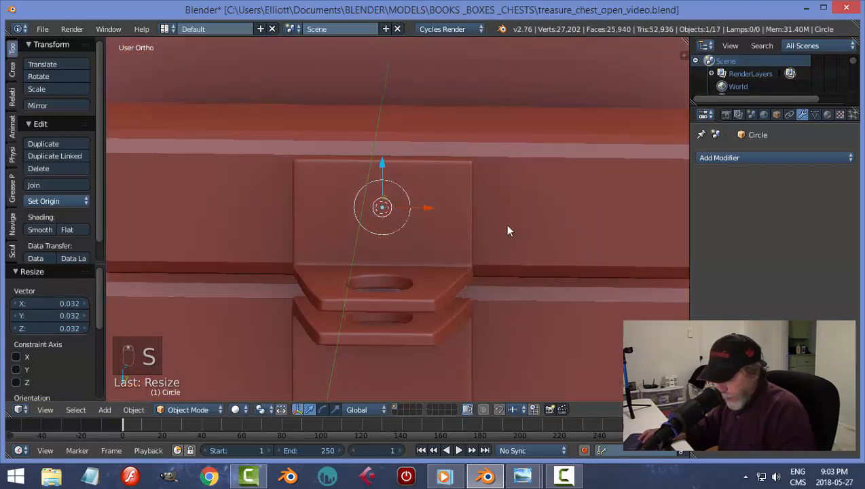
pyautogui.press('s')
pyautogui.click(435, 219)
# Move the circle -0.072 along X and 0.026 along Z, near the vertical plate's upper left corner.
pyautogui.press('g')
pyautogui.press('x')
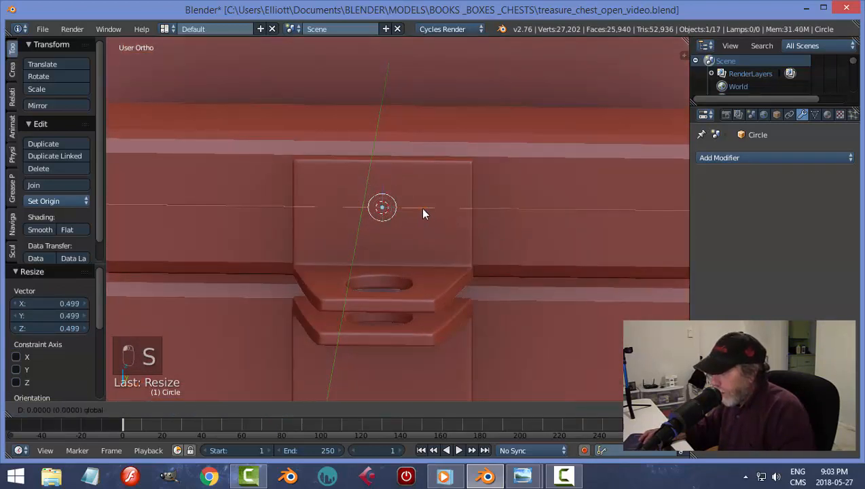
pyautogui.click(364, 221)
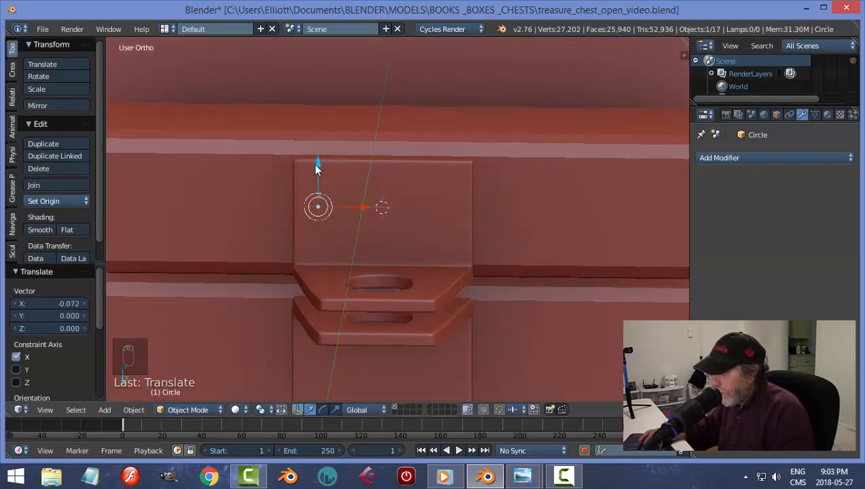
pyautogui.moveTo(318, 164); pyautogui.dragTo(318, 144)
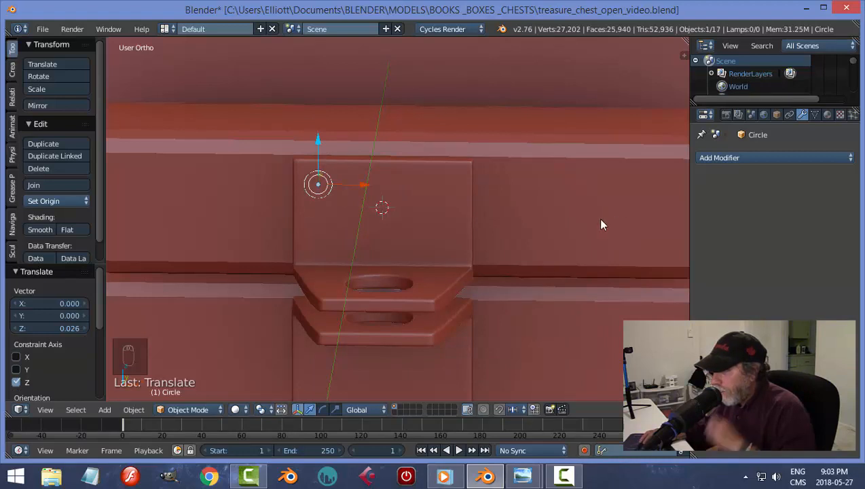
# Fill the circle with a face and extrude it outwards 0.012 from the bracket's vertical plate.
pyautogui.moveTo(603, 224); pyautogui.dragTo(512, 238, button='middle')
pyautogui.press('Tab')
pyautogui.scroll(3, 457, 217)
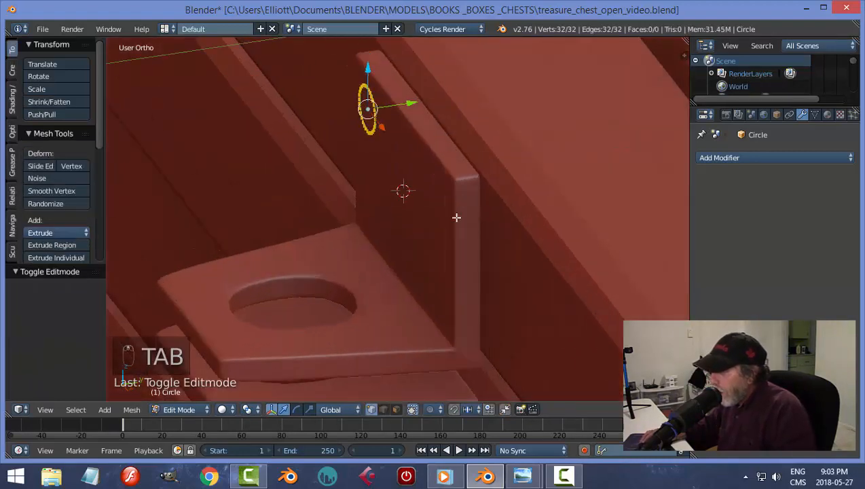
pyautogui.press('f')
pyautogui.press('e')
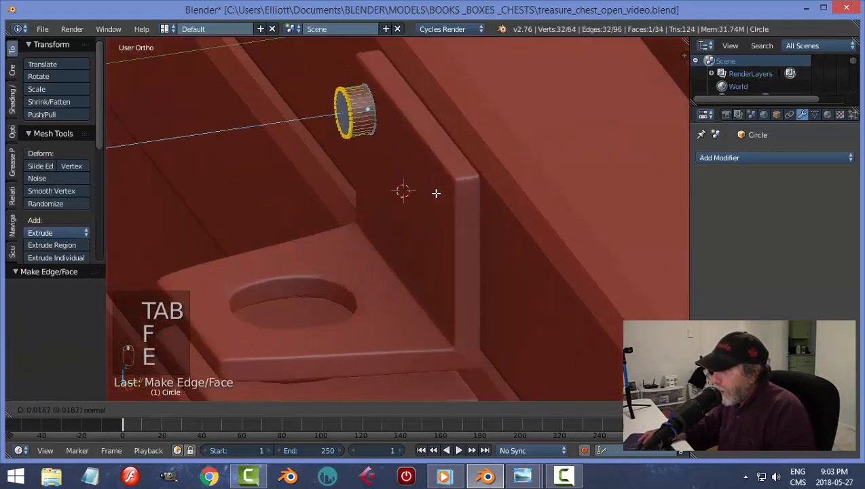
pyautogui.click(444, 197)
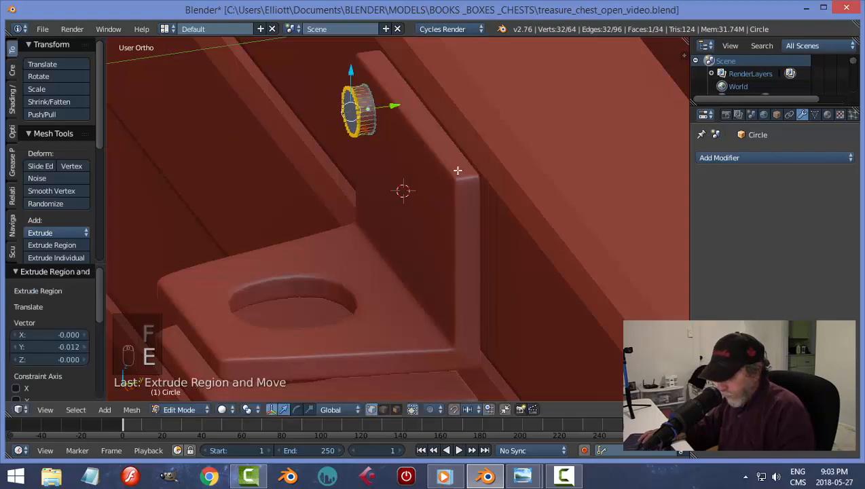
# Bevel the rivet's front rim with 3 segments and an amount of 0.323, then return to Object Mode.
pyautogui.hotkey('ctrl', 'b')
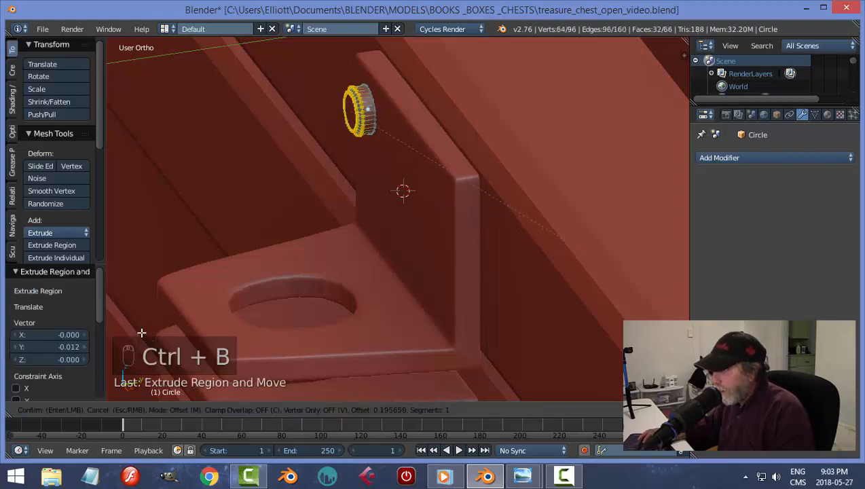
pyautogui.click(344, 354)
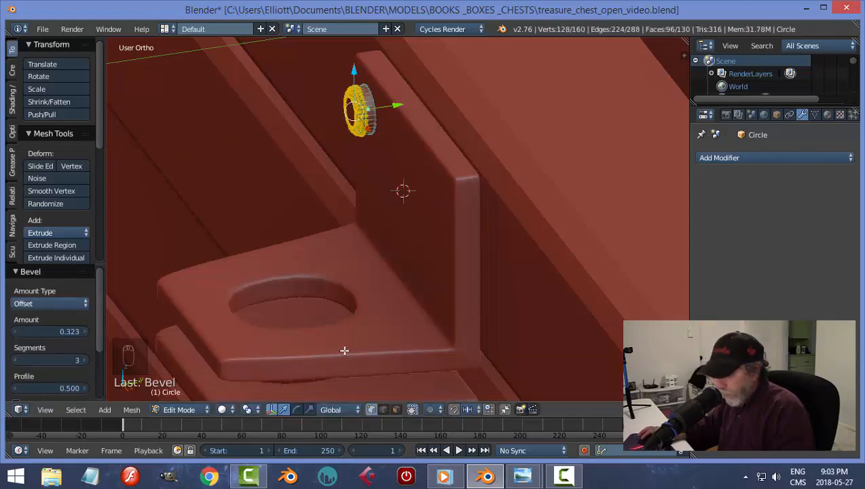
pyautogui.press('a')
pyautogui.press('Tab')
pyautogui.click(280, 350)
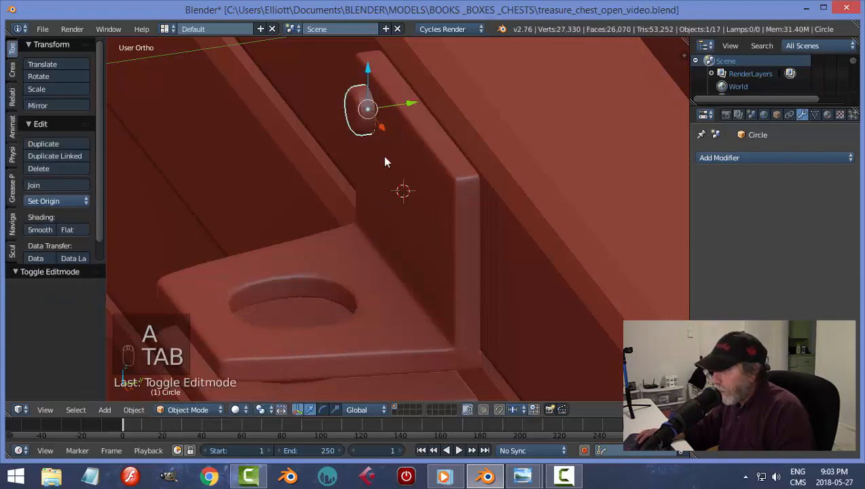
# Flatten the rivet by 0.679 along Y and shift it along Y towards the bracket's plate.
pyautogui.press('s')
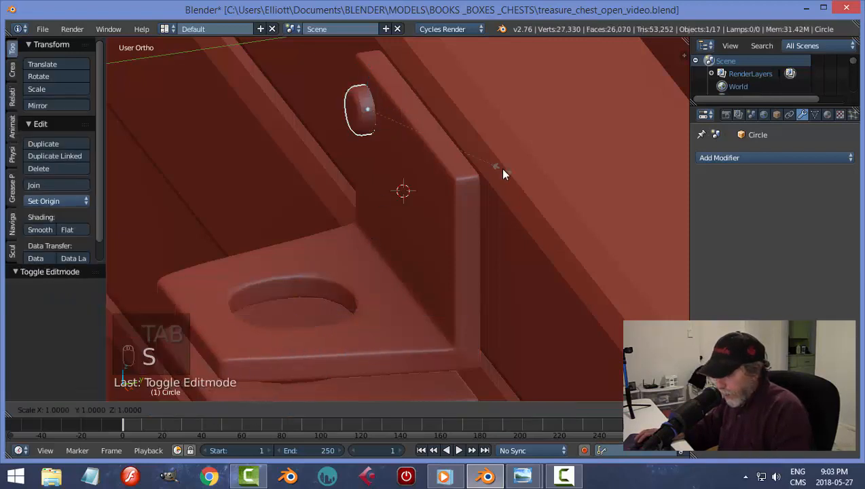
pyautogui.press('y')
pyautogui.click(450, 170)
pyautogui.press('g')
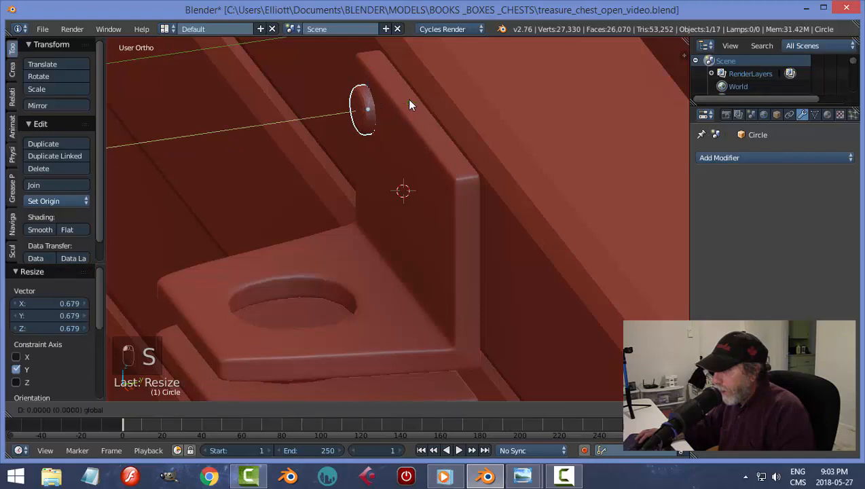
pyautogui.click(407, 99)
# Apply smooth shading to the rivet and check it on the bracket from the front.
pyautogui.click(50, 229)
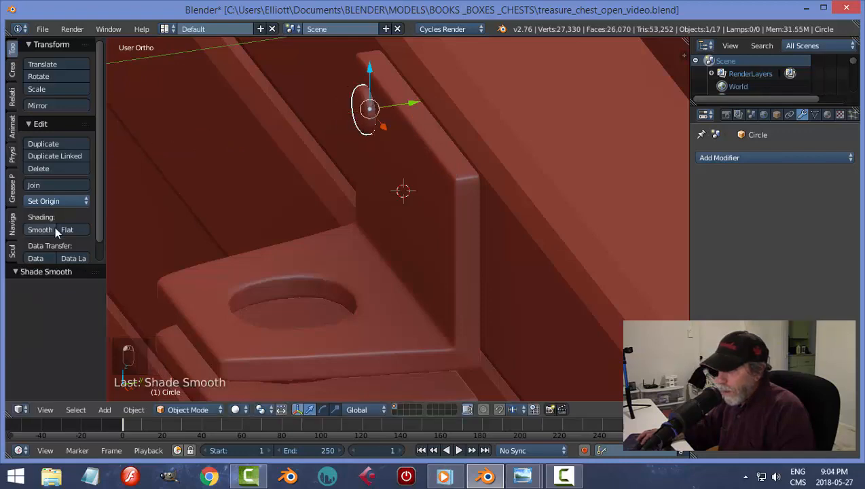
pyautogui.press('a')
pyautogui.scroll(-5, 297, 251)
pyautogui.moveTo(283, 251); pyautogui.dragTo(445, 242, button='middle')
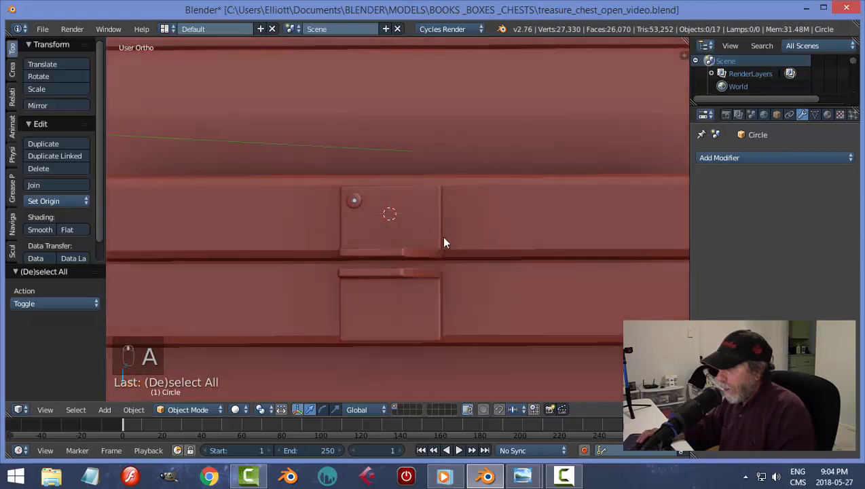
# Duplicate the rivet and move the copy along X to the vertical plate's opposite upper corner.
pyautogui.rightClick(361, 204)
pyautogui.hotkey('shift', 'd')
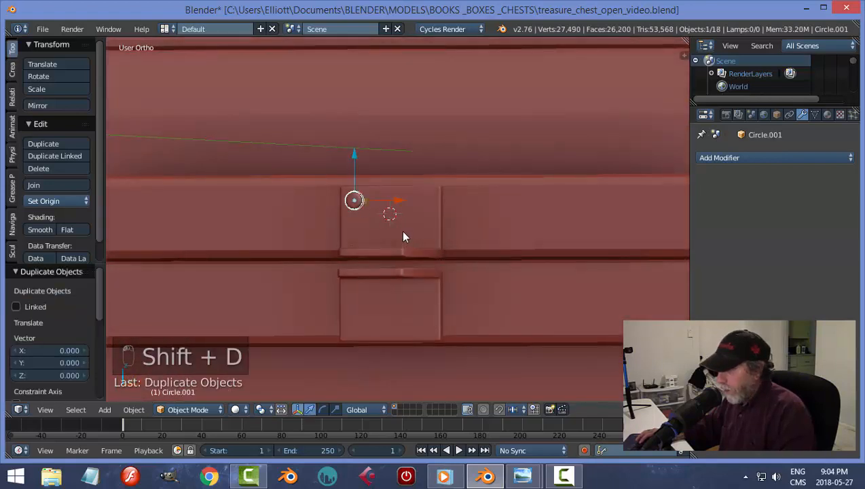
pyautogui.moveTo(400, 200); pyautogui.dragTo(475, 218)
pyautogui.press('a')
pyautogui.scroll(-5, 449, 268)
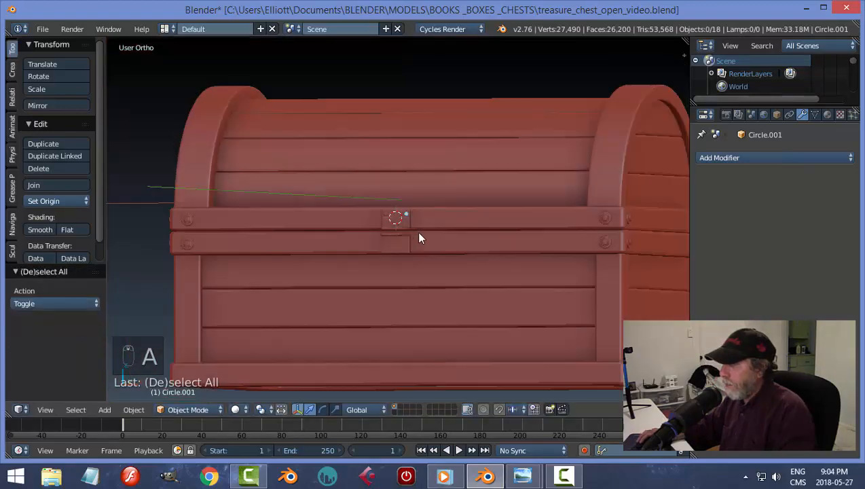
# Apply the Subdivision Surface modifier on the upper bracket.
pyautogui.moveTo(419, 238); pyautogui.dragTo(433, 256, button='middle')
pyautogui.scroll(5, 423, 268)
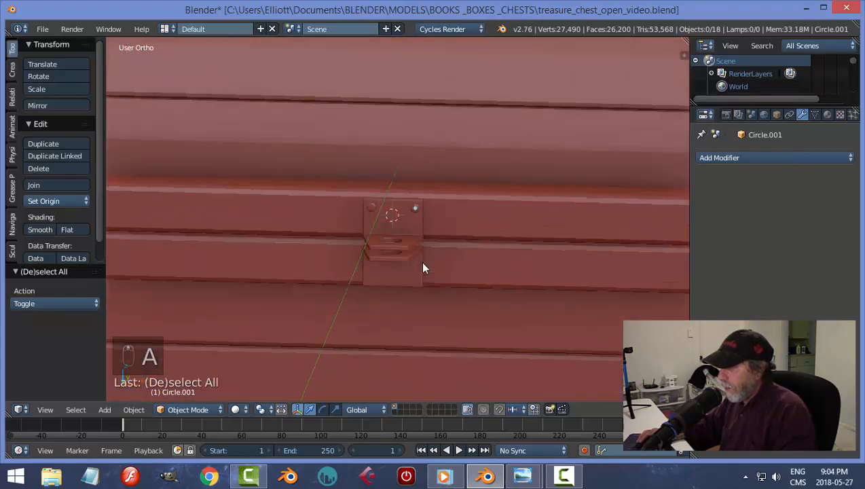
pyautogui.scroll(3, 422, 267)
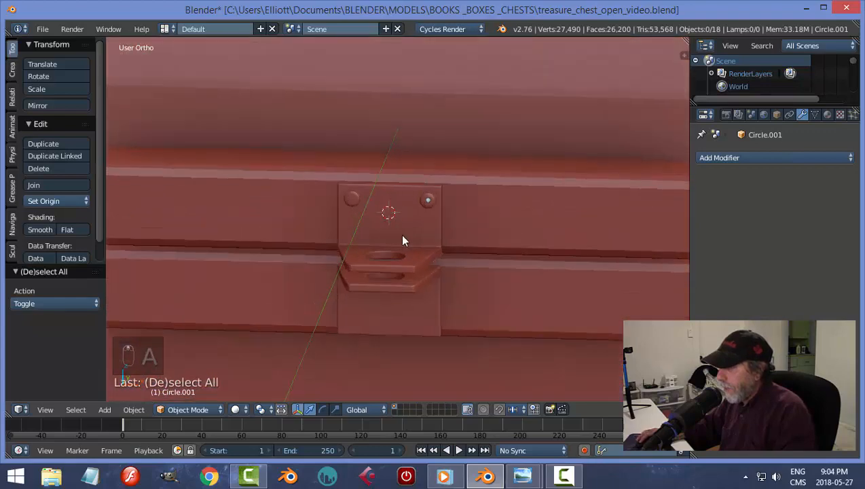
pyautogui.keyDown('shift'); pyautogui.rightClick(427, 201); pyautogui.keyUp('shift')
pyautogui.moveTo(468, 258); pyautogui.dragTo(471, 249, button='middle')
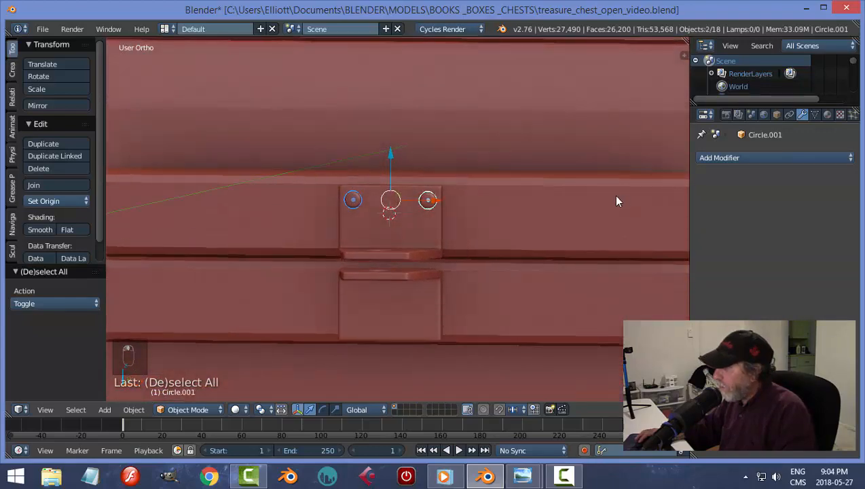
pyautogui.rightClick(392, 228)
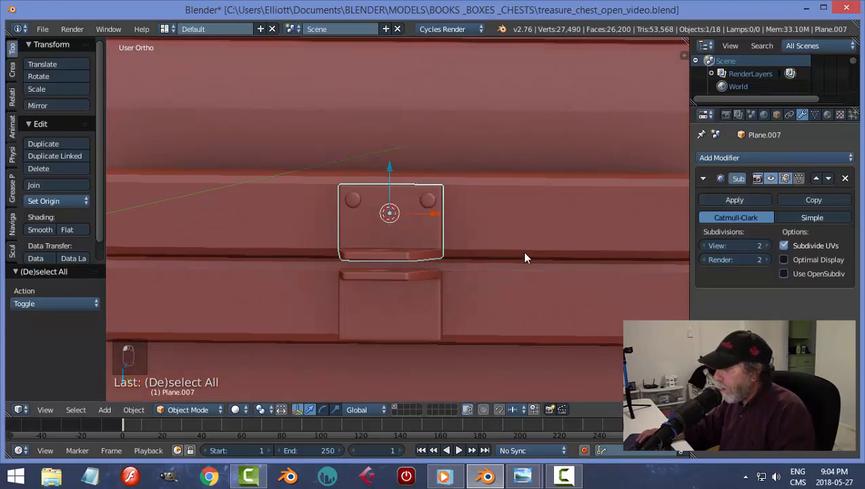
pyautogui.moveTo(525, 258)
pyautogui.mouseDown(button='middle')
pyautogui.moveTo(489, 343)
pyautogui.moveTo(497, 360)
pyautogui.moveTo(526, 254)
pyautogui.mouseUp(button='middle')
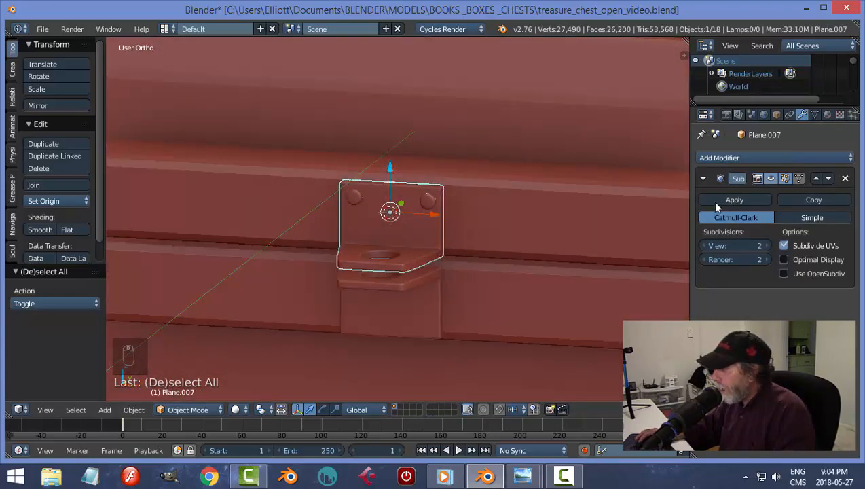
pyautogui.click(733, 200)
# Join the two rivets with the upper bracket into a single object.
pyautogui.scroll(3, 481, 237)
pyautogui.rightClick(450, 189)
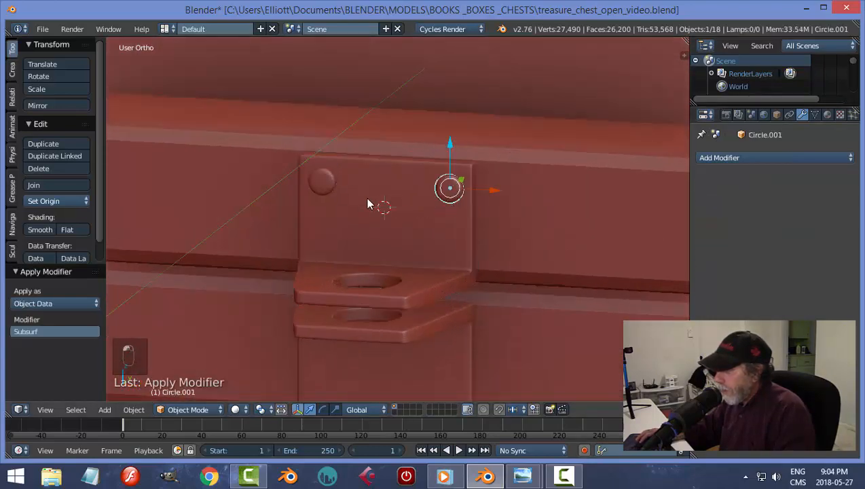
pyautogui.keyDown('shift'); pyautogui.rightClick(323, 182); pyautogui.keyUp('shift')
pyautogui.keyDown('shift'); pyautogui.rightClick(407, 235); pyautogui.keyUp('shift')
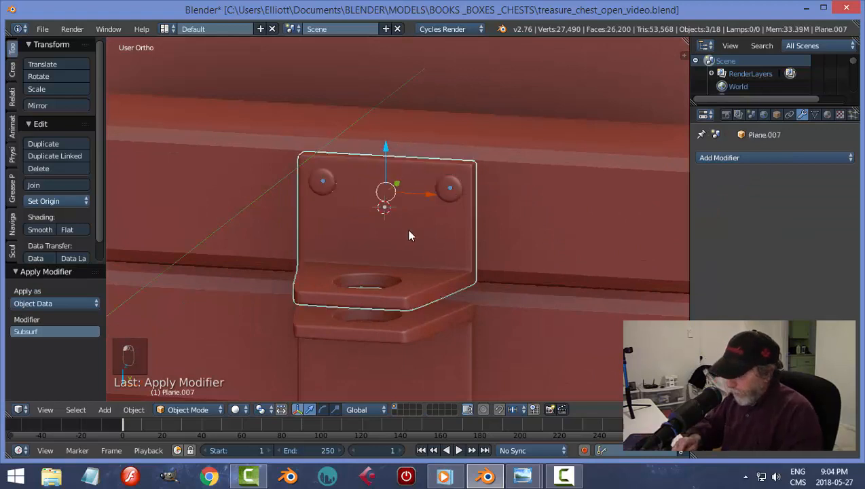
pyautogui.hotkey('ctrl', 'j')
# Delete the lower bracket, which has no rivets.
pyautogui.rightClick(418, 348)
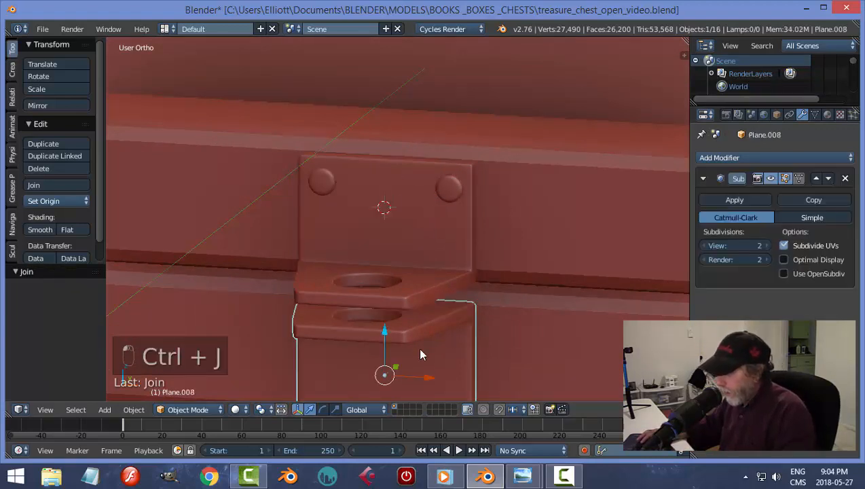
pyautogui.press('x')
pyautogui.click(456, 348)
pyautogui.scroll(-4, 452, 333)
pyautogui.moveTo(450, 330); pyautogui.dragTo(512, 293, button='middle')
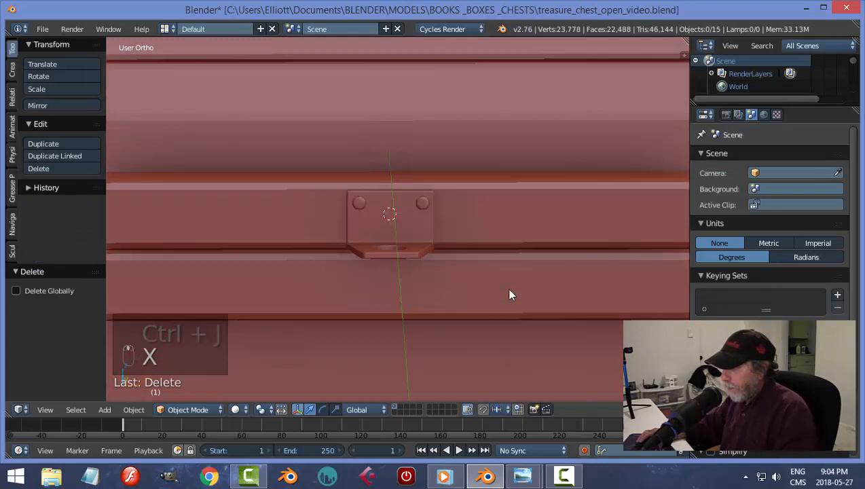
# Duplicate the riveted bracket, rotate the copy 180° about Y, and move it down along Z by about 0.19 onto the lower band.
pyautogui.rightClick(424, 234)
pyautogui.hotkey('shift', 'd')
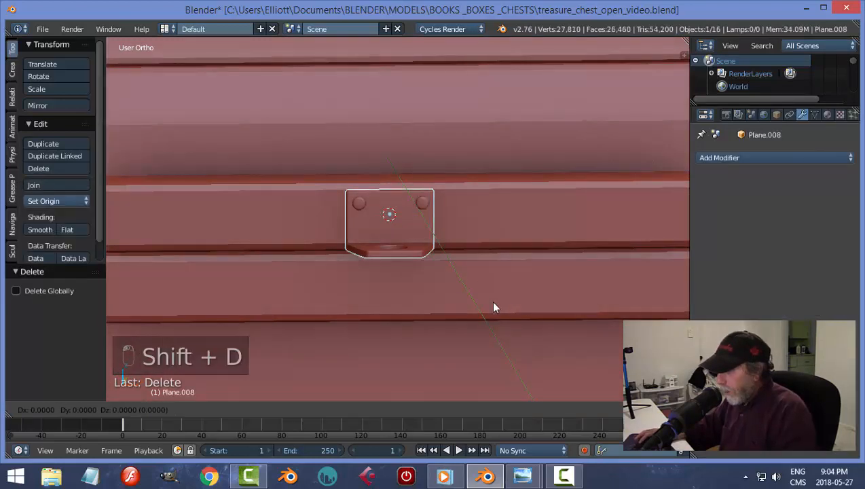
pyautogui.write('ry180')
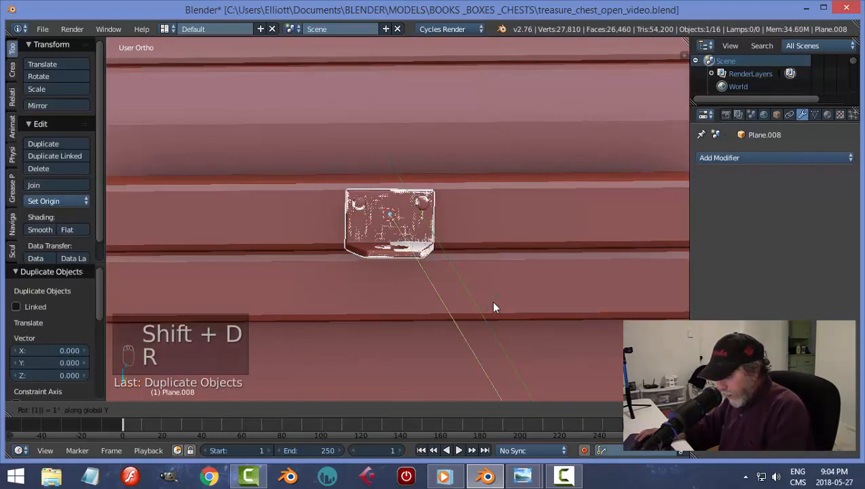
pyautogui.press('Return')
pyautogui.press('g')
pyautogui.press('z')
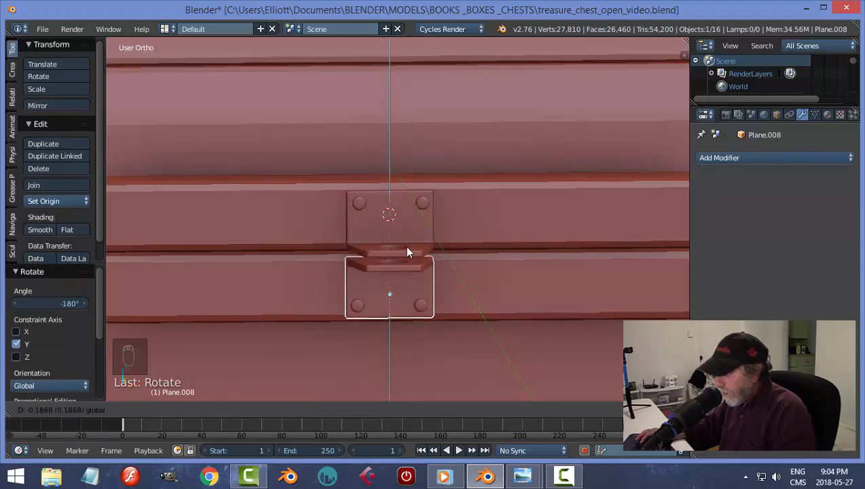
pyautogui.click(406, 245)
# Deselect everything and save the treasure chest file over the existing version.
pyautogui.scroll(-4, 497, 268)
pyautogui.press('a')
pyautogui.moveTo(494, 254); pyautogui.dragTo(446, 286, button='middle')
pyautogui.scroll(-4, 420, 299)
pyautogui.scroll(3, 430, 289)
pyautogui.hotkey('ctrl', 's')
pyautogui.click(427, 282)
pyautogui.scroll(4, 448, 275)
pyautogui.scroll(-5, 421, 283)
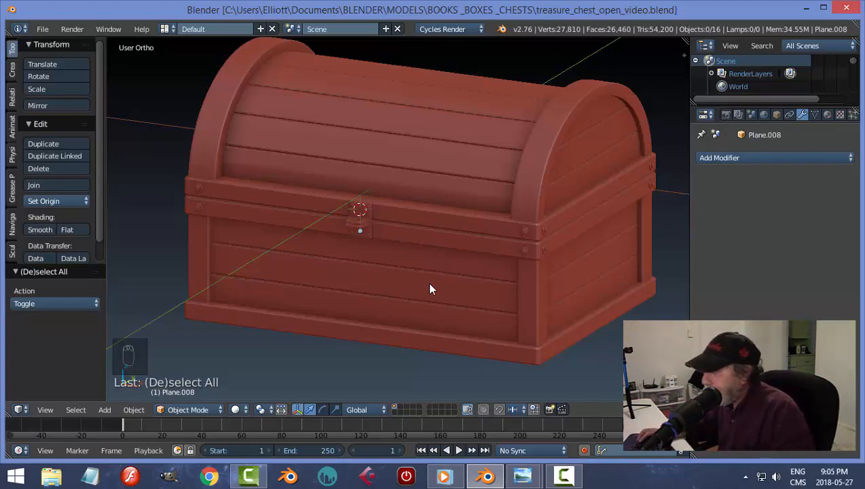
# Add a NURBS circle at the 3D cursor and rotate it 90° about X so it stands upright.
pyautogui.scroll(3, 429, 289)
pyautogui.scroll(-4, 431, 285)
pyautogui.moveTo(412, 280); pyautogui.dragTo(445, 287, button='middle')
pyautogui.scroll(4, 435, 280)
pyautogui.scroll(-2, 444, 280)
pyautogui.hotkey('shift', 'a')
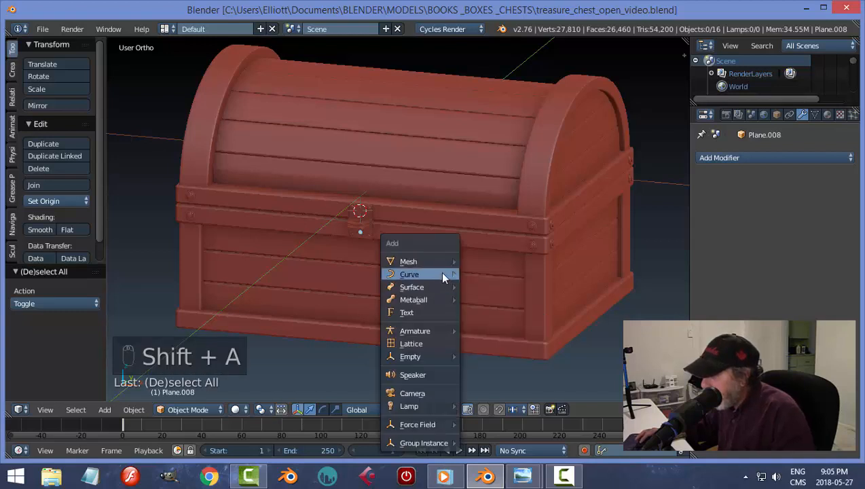
pyautogui.moveTo(441, 275)
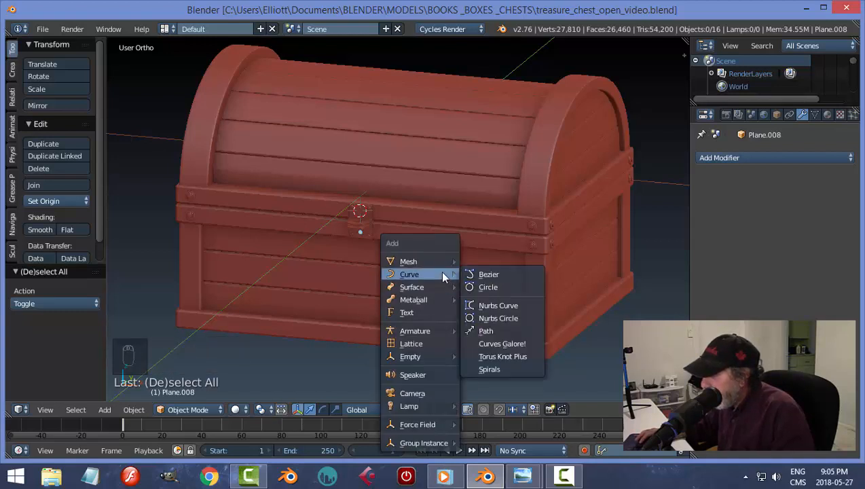
pyautogui.click(502, 318)
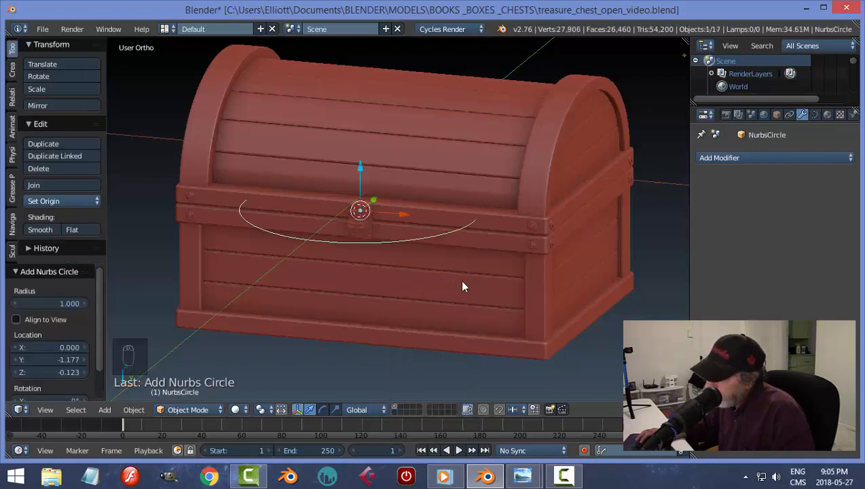
pyautogui.press('r')
pyautogui.write('90')
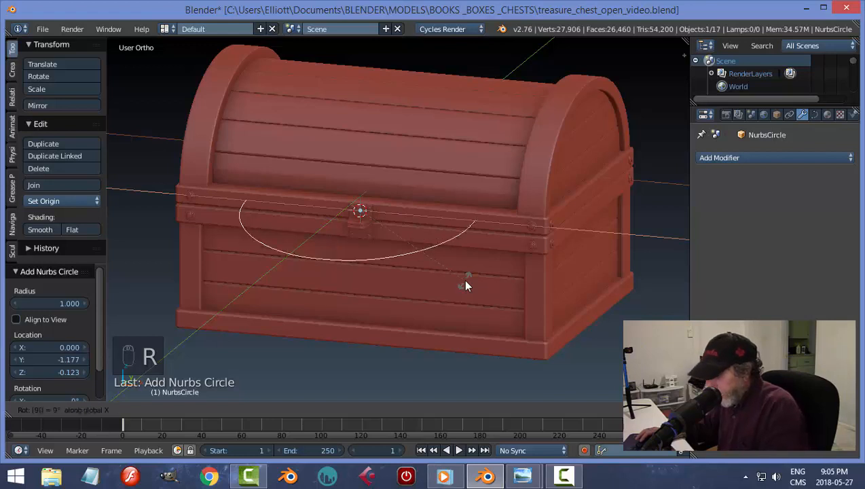
pyautogui.press('Return')
# Scale the circle to 0.184, lower it along Z, and move it 0.147 along X to the side of the brackets.
pyautogui.press('s')
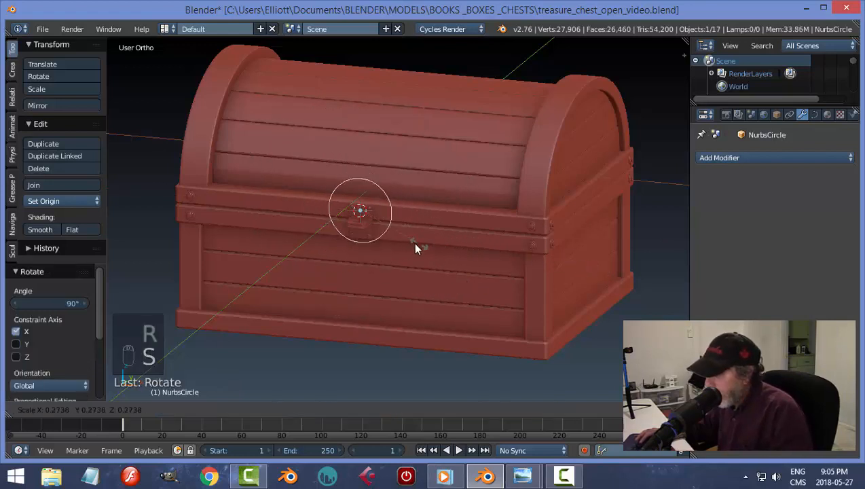
pyautogui.click(386, 244)
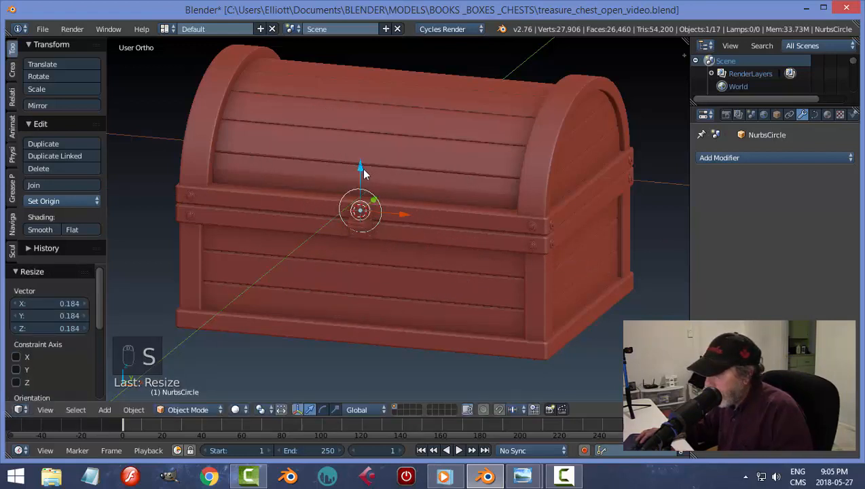
pyautogui.moveTo(362, 167); pyautogui.dragTo(362, 184)
pyautogui.moveTo(399, 233); pyautogui.dragTo(415, 240)
# Move the circle -0.065 along Y and 0.019 along X to line its edge up with the bracket holes.
pyautogui.moveTo(417, 268); pyautogui.dragTo(411, 300, button='middle')
pyautogui.scroll(3, 401, 265)
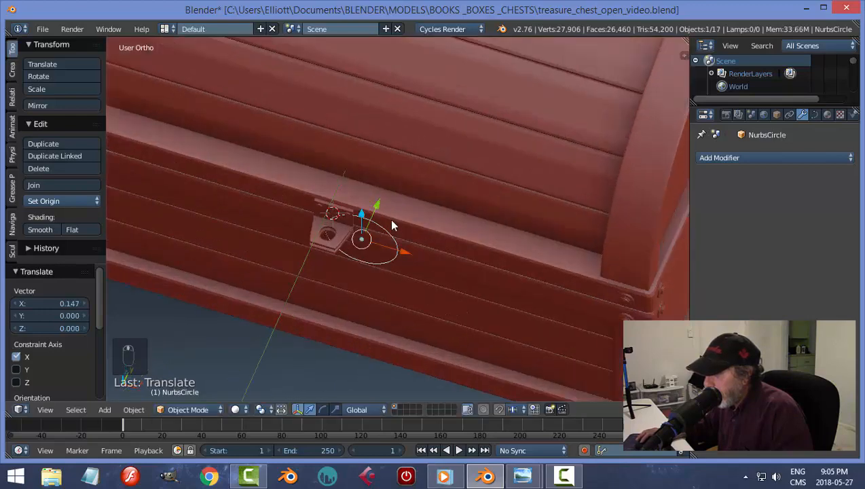
pyautogui.moveTo(380, 211); pyautogui.dragTo(374, 216)
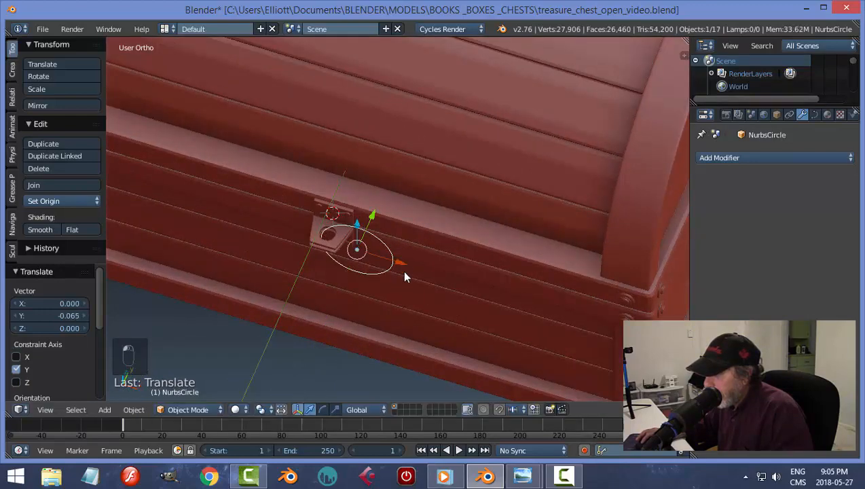
pyautogui.moveTo(403, 271); pyautogui.dragTo(409, 275)
pyautogui.moveTo(415, 323); pyautogui.dragTo(521, 249, button='middle')
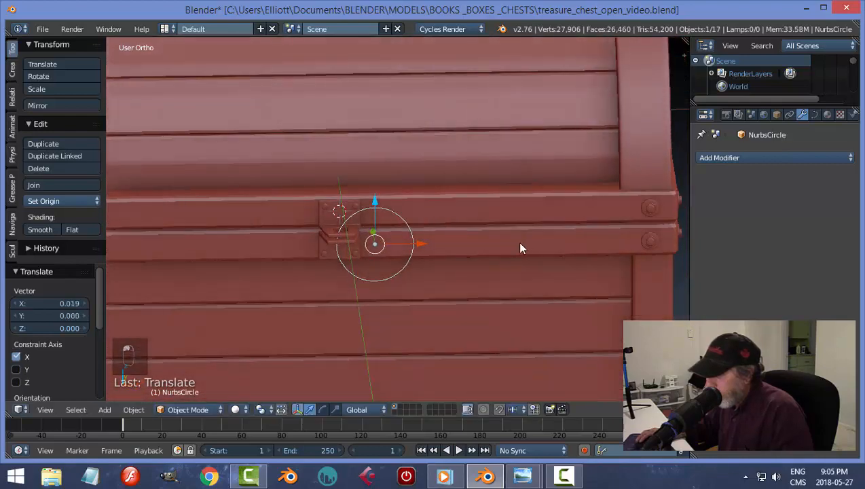
# Scale the circle by 0.687, shift it along X towards the brackets, and raise it 0.022 along Z.
pyautogui.press('s')
pyautogui.click(472, 245)
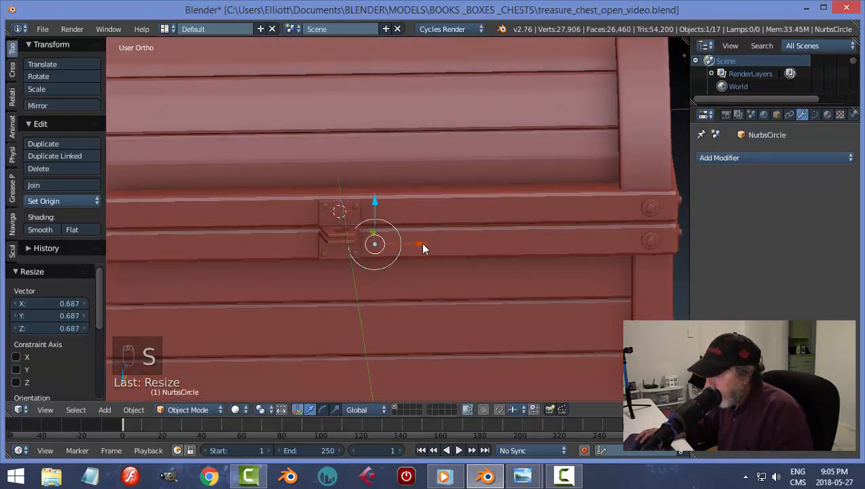
pyautogui.moveTo(422, 245); pyautogui.dragTo(408, 248)
pyautogui.moveTo(362, 196); pyautogui.dragTo(362, 194)
# In Edit Mode, delete the segments between the circle's three lowest control points to open it into an arch.
pyautogui.press('KP_1')
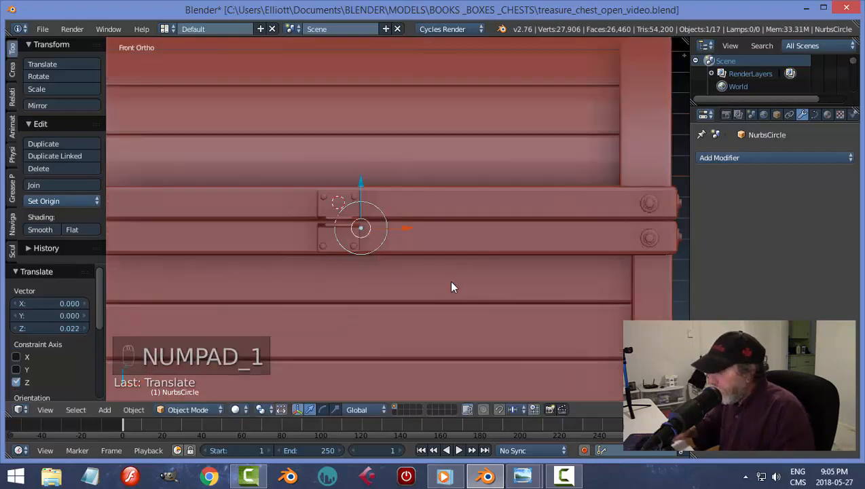
pyautogui.press('Tab')
pyautogui.click(524, 287)
pyautogui.scroll(4, 463, 285)
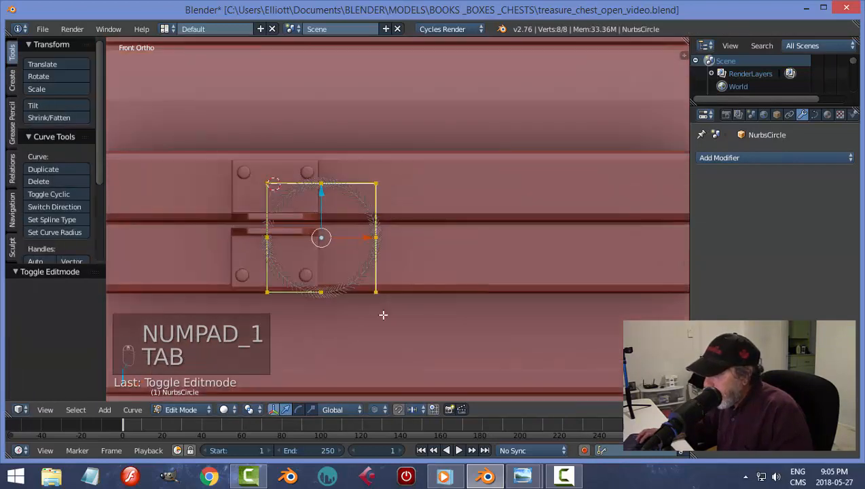
pyautogui.press('a')
pyautogui.press('a')
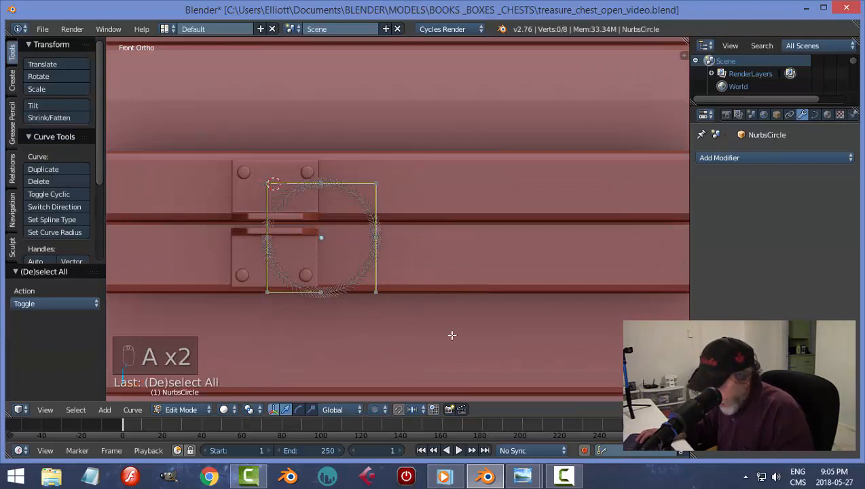
pyautogui.press('b')
pyautogui.moveTo(377, 303); pyautogui.dragTo(237, 284)
pyautogui.press('x')
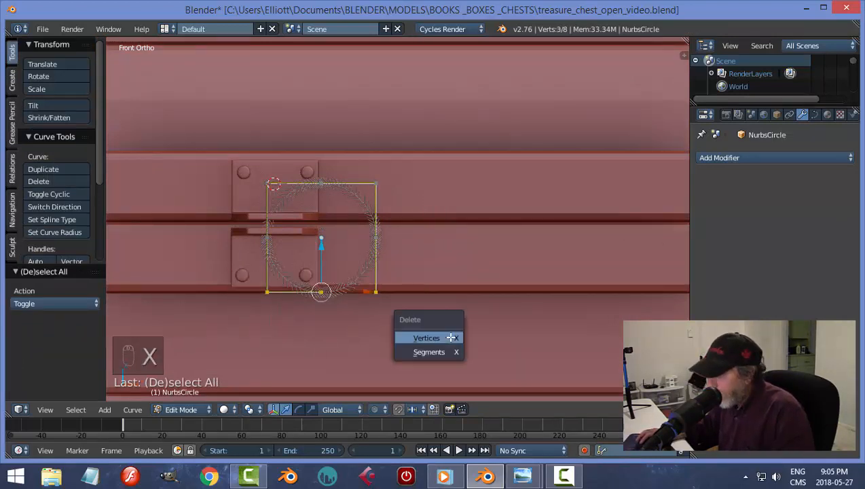
pyautogui.click(440, 352)
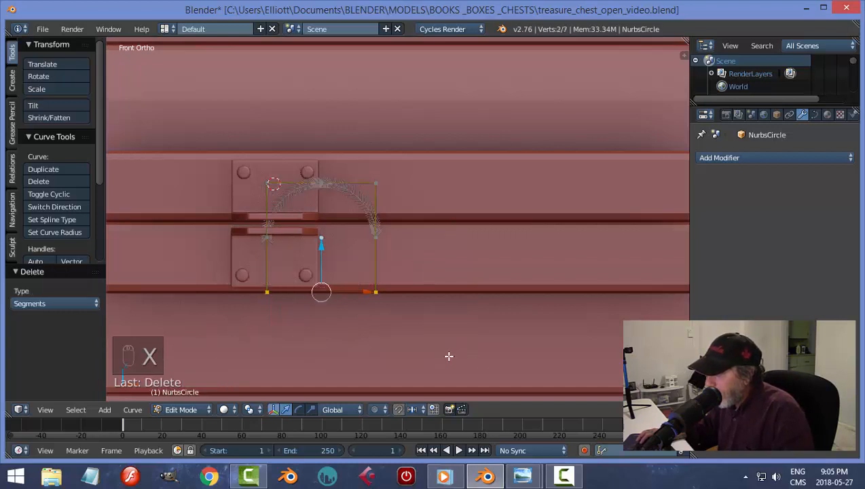
# Extrude the arch's four lower control points, move them -0.019 along Z, and return to Object Mode.
pyautogui.press('a')
pyautogui.press('b')
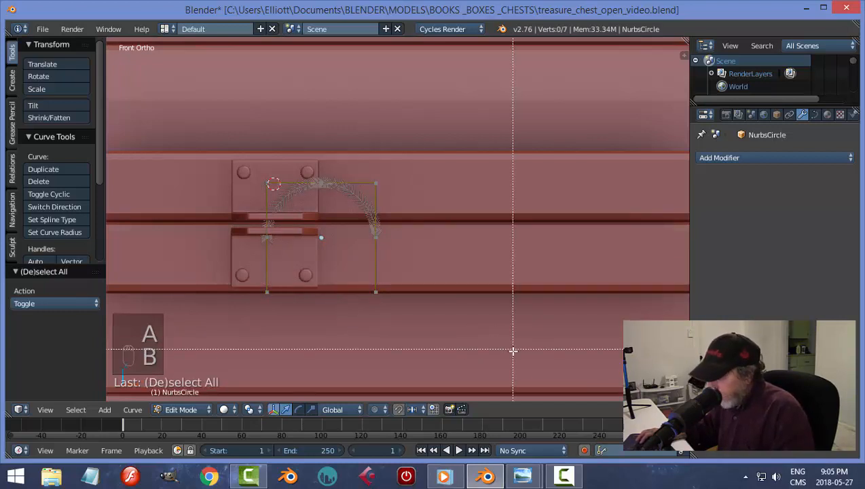
pyautogui.moveTo(500, 341); pyautogui.dragTo(209, 231)
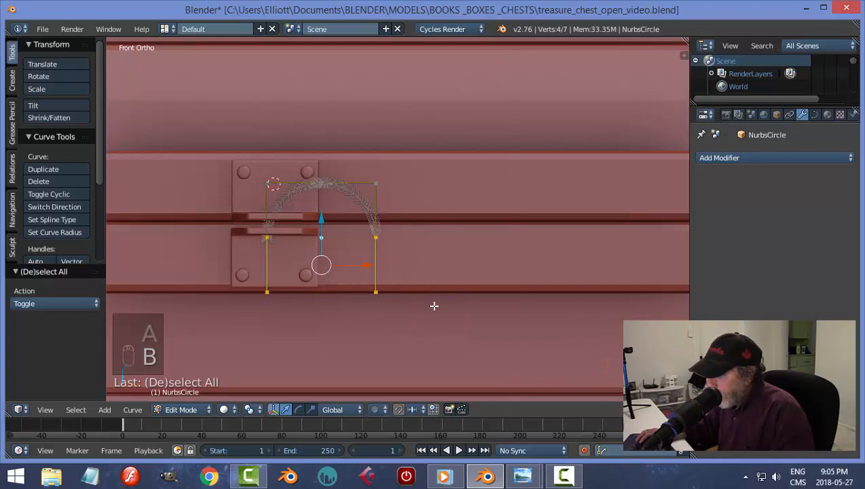
pyautogui.press('e')
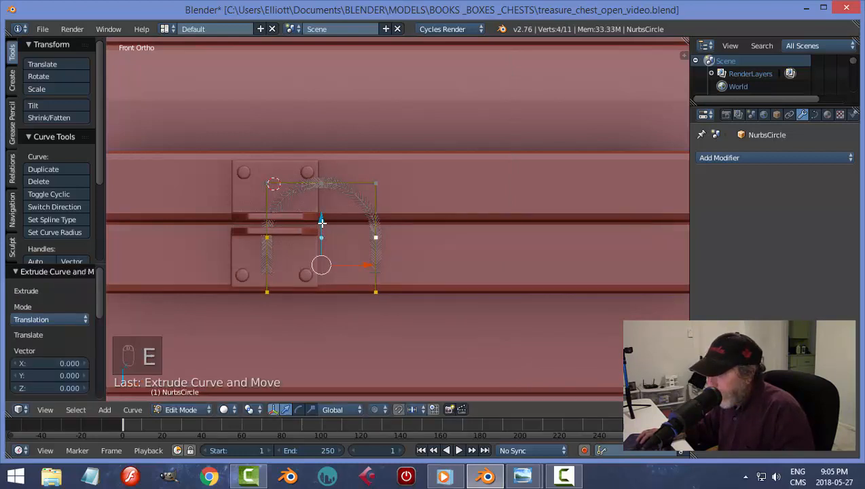
pyautogui.moveTo(322, 221); pyautogui.dragTo(319, 233)
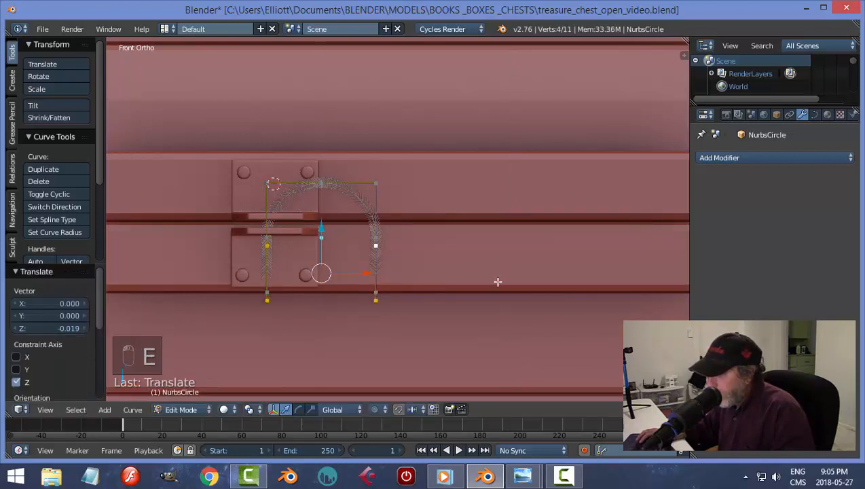
pyautogui.press('a')
pyautogui.press('Tab')
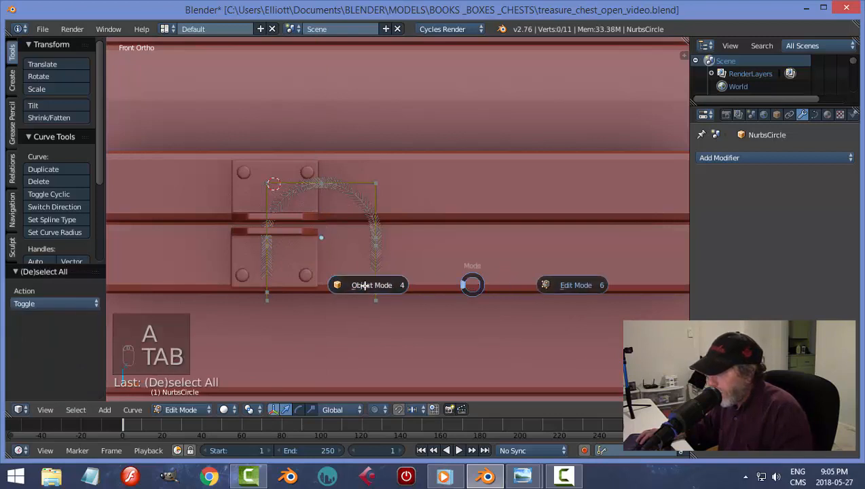
pyautogui.click(442, 289)
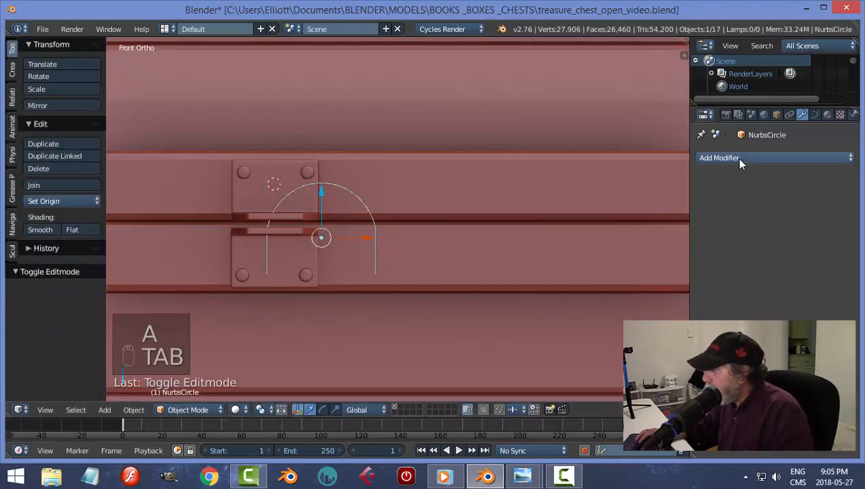
# Set the arch curve's fill to Full, then give it bevel depth and a higher bevel resolution to form a round bar.
pyautogui.click(814, 114)
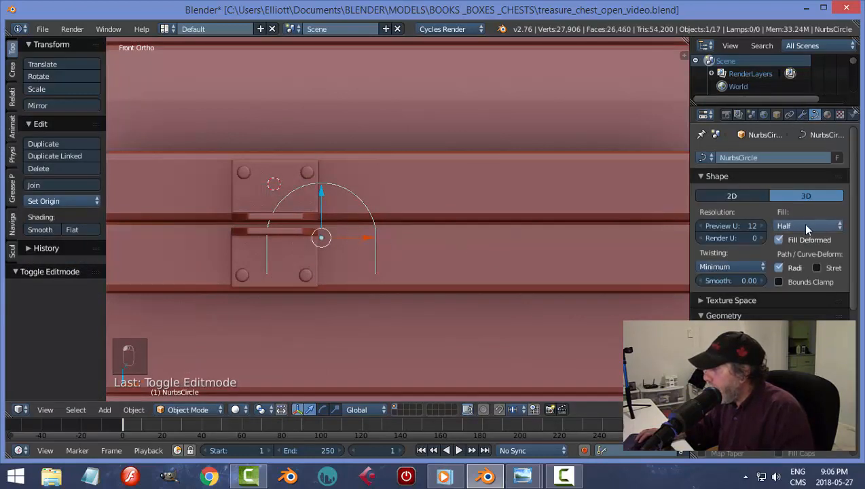
pyautogui.click(805, 225)
pyautogui.click(795, 166)
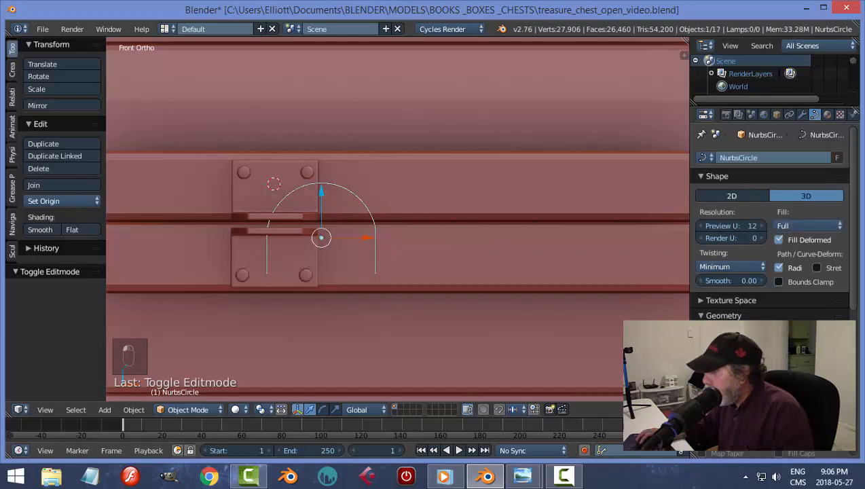
pyautogui.moveTo(805, 349); pyautogui.dragTo(822, 349)
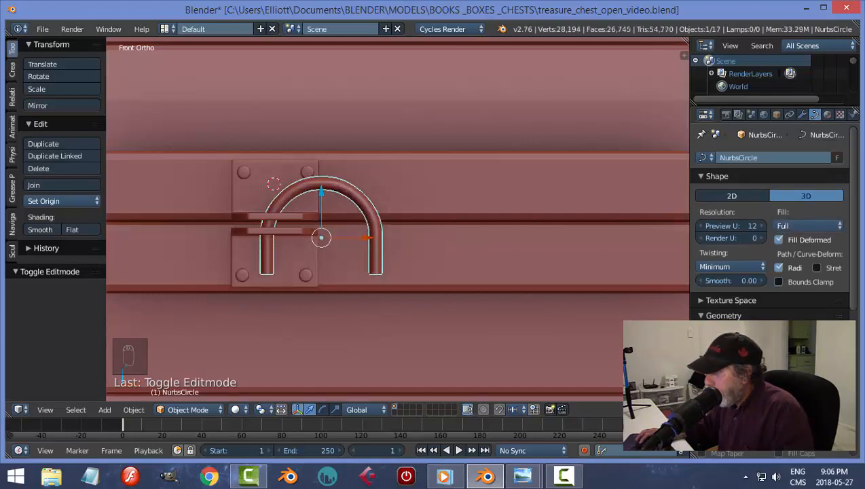
pyautogui.click(838, 360)
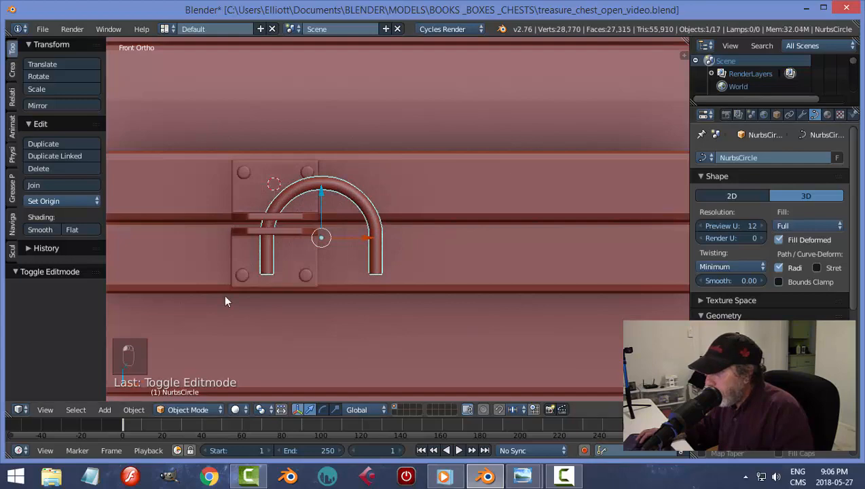
# Shade the shackle smooth and increase its bevel depth to thicken the bar.
pyautogui.click(41, 230)
pyautogui.press('a')
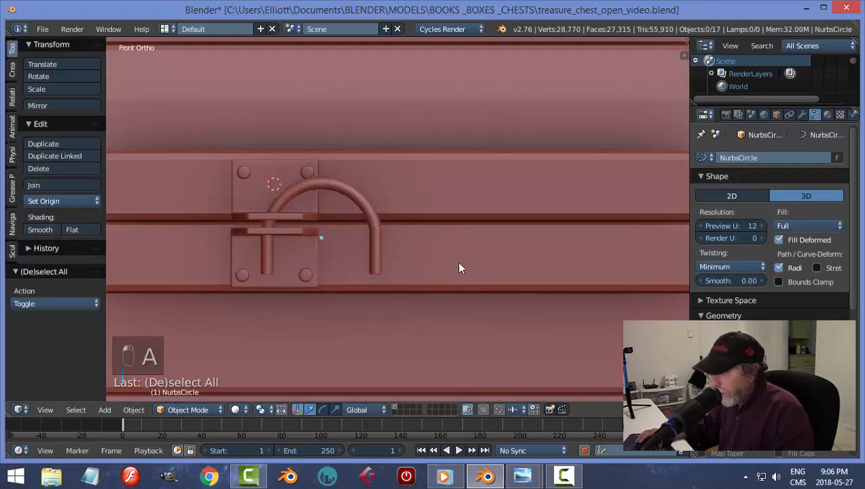
pyautogui.moveTo(456, 260); pyautogui.dragTo(352, 239, button='middle')
pyautogui.moveTo(419, 270); pyautogui.dragTo(496, 285, button='middle')
pyautogui.moveTo(805, 344); pyautogui.dragTo(825, 343)
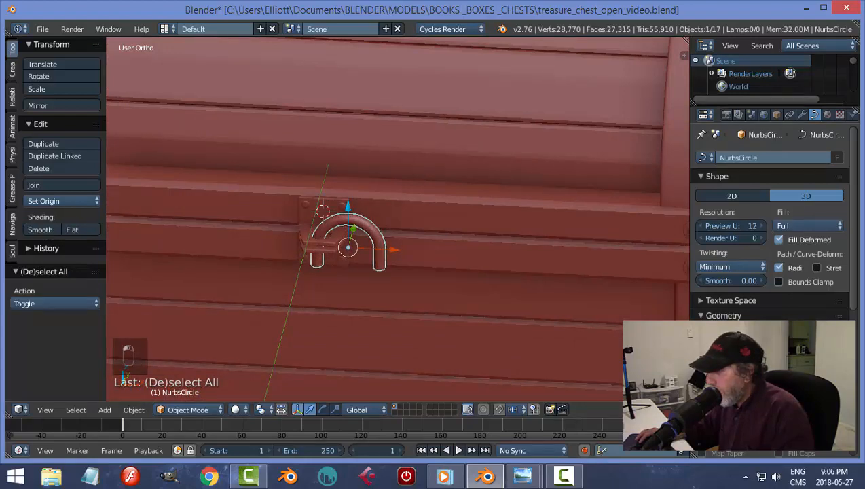
pyautogui.press('a')
pyautogui.scroll(-4, 432, 275)
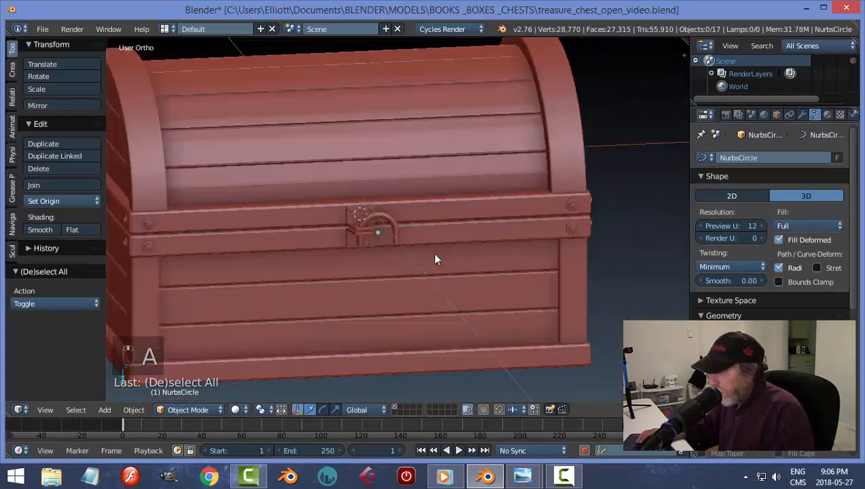
# Move the shackle 0.018 along X and adjust its height slightly along Z.
pyautogui.scroll(3, 442, 258)
pyautogui.scroll(4, 422, 273)
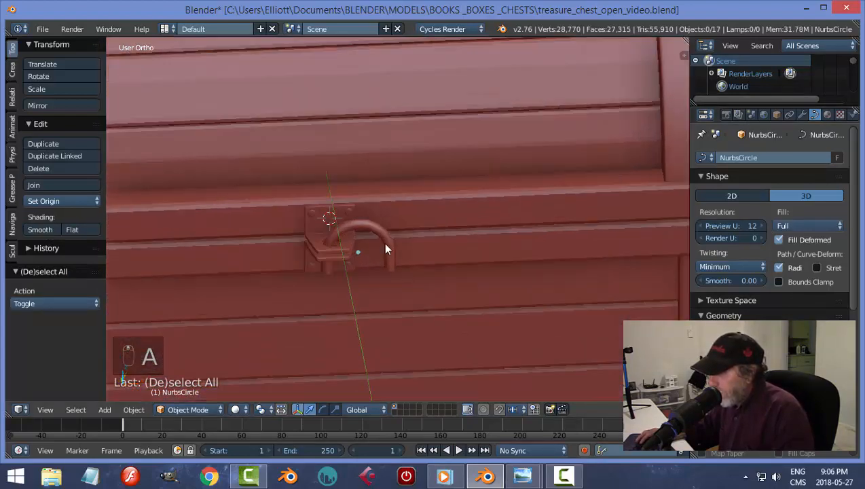
pyautogui.rightClick(384, 240)
pyautogui.press('g')
pyautogui.press('x')
pyautogui.click(408, 255)
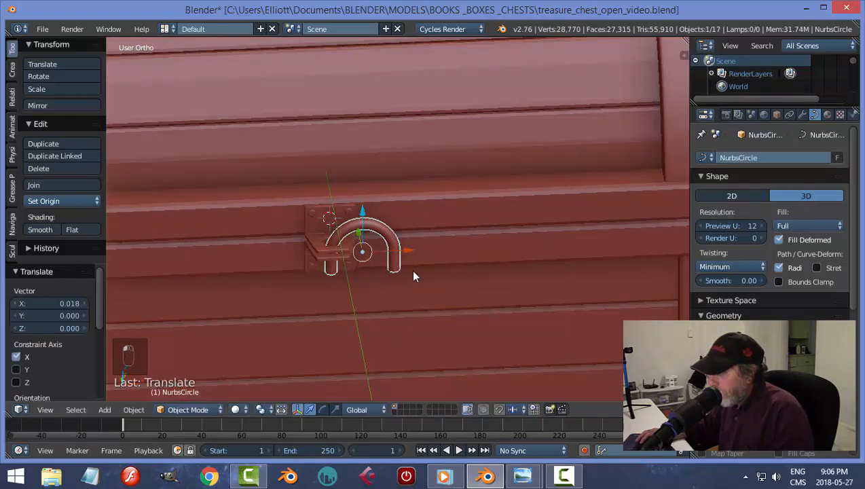
pyautogui.moveTo(367, 217); pyautogui.dragTo(366, 224)
pyautogui.press('a')
# Scale the shackle by 0.656 and realign it with the bracket holes along X, raising it 0.013 along Z.
pyautogui.scroll(-4, 380, 271)
pyautogui.moveTo(359, 260); pyautogui.dragTo(416, 265, button='middle')
pyautogui.scroll(4, 415, 265)
pyautogui.rightClick(398, 235)
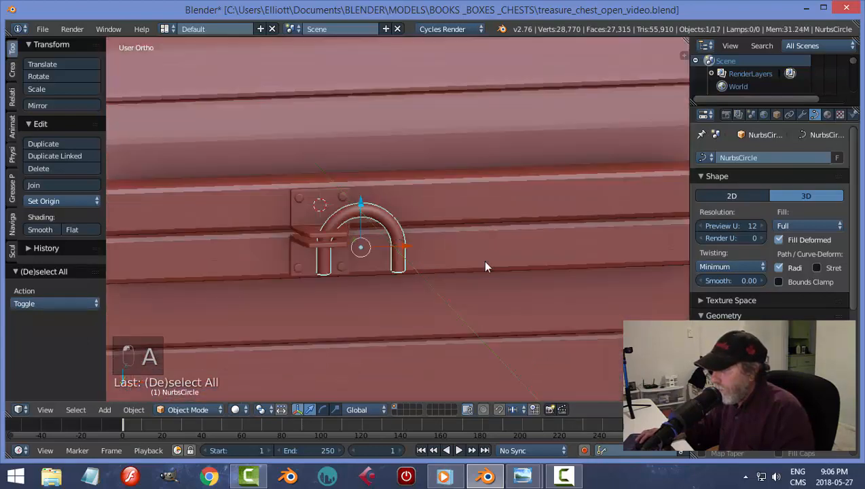
pyautogui.moveTo(482, 263); pyautogui.dragTo(429, 280, button='middle')
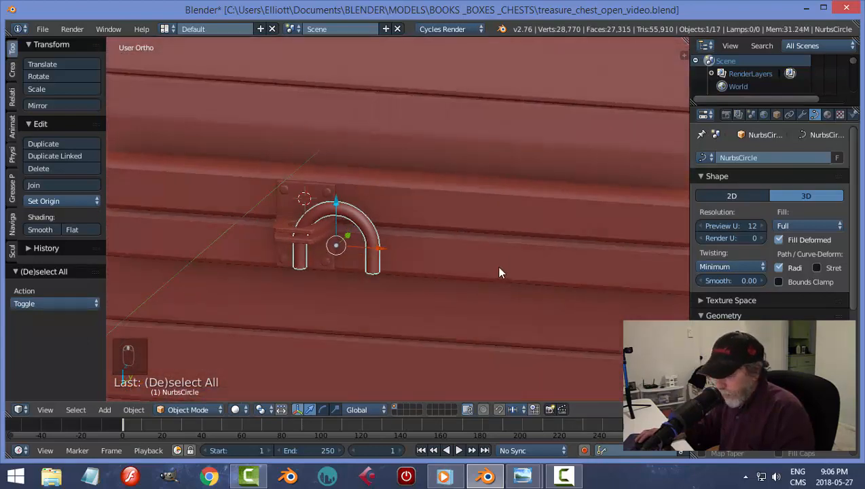
pyautogui.press('s')
pyautogui.click(442, 265)
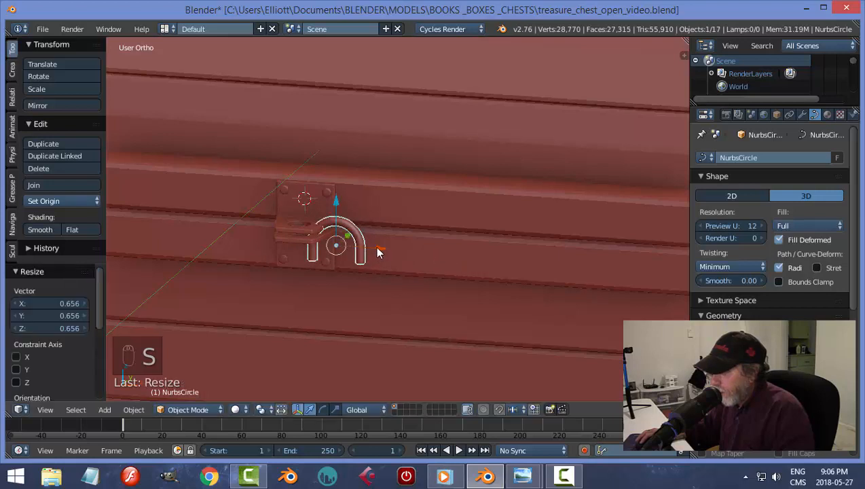
pyautogui.moveTo(379, 253); pyautogui.dragTo(365, 241)
pyautogui.moveTo(323, 207); pyautogui.dragTo(323, 197)
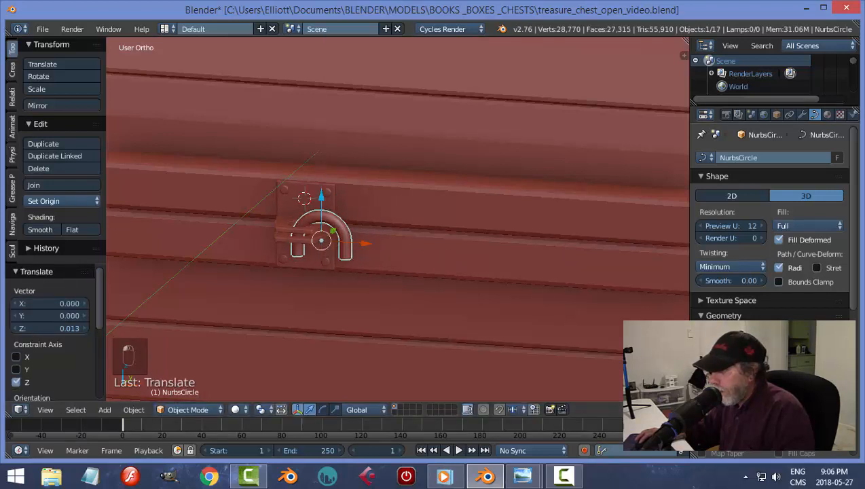
pyautogui.press('a')
# Move the shackle 0.006 along X to centre its leg in the bracket holes.
pyautogui.scroll(-2, 409, 275)
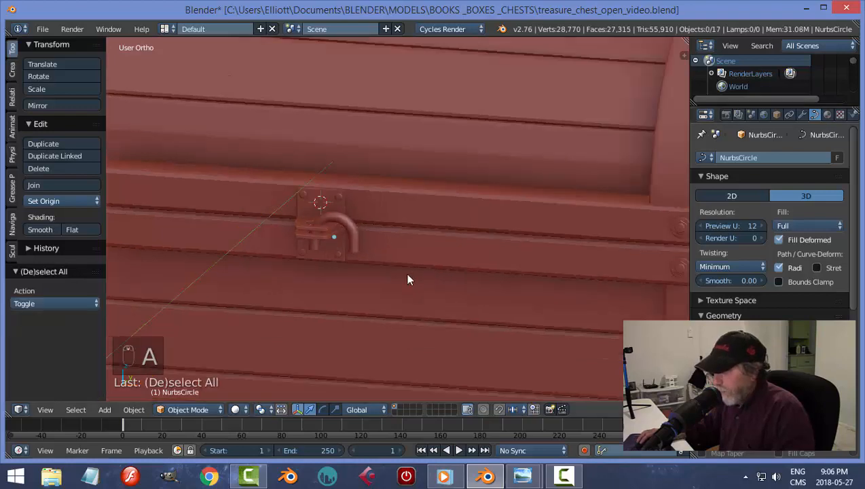
pyautogui.moveTo(408, 274); pyautogui.dragTo(433, 286, button='middle')
pyautogui.rightClick(375, 244)
pyautogui.moveTo(375, 244); pyautogui.dragTo(392, 299, button='middle')
pyautogui.moveTo(389, 258); pyautogui.dragTo(390, 260)
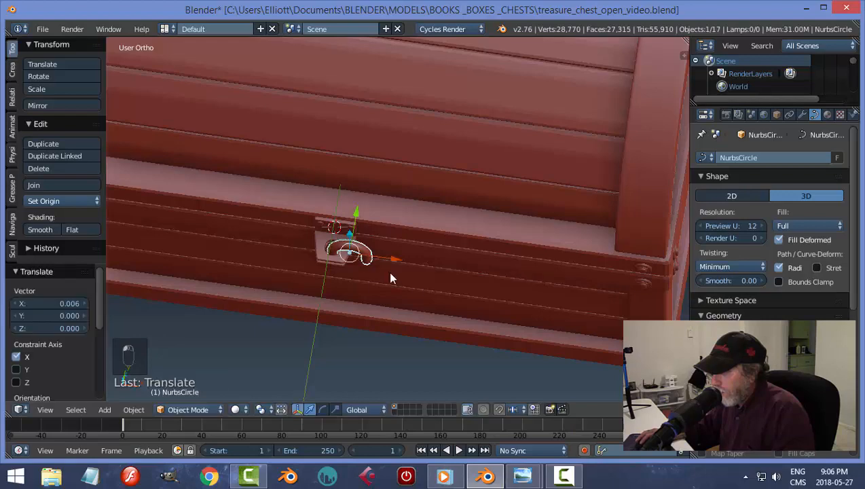
pyautogui.press('a')
pyautogui.scroll(-3, 417, 291)
pyautogui.moveTo(417, 290); pyautogui.dragTo(407, 249, button='middle')
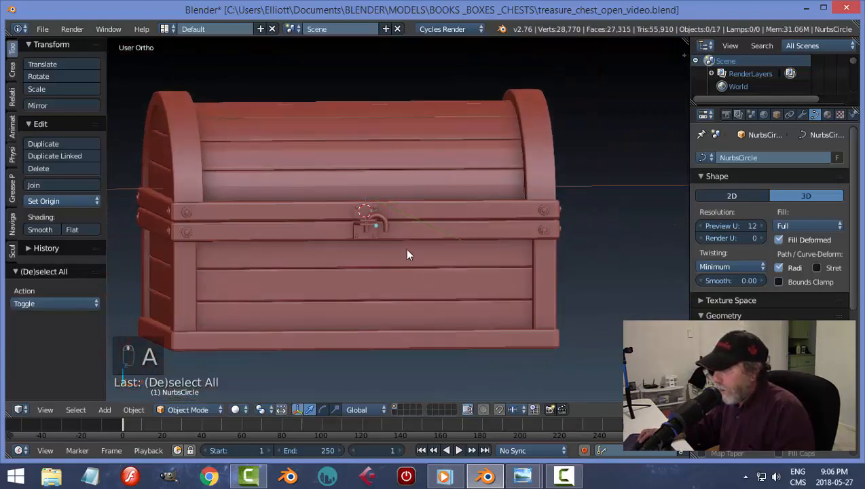
# In Edit Mode, move the shackle's six lower control points down along Z to lengthen both legs, and return to Object Mode.
pyautogui.scroll(4, 407, 249)
pyautogui.rightClick(386, 247)
pyautogui.moveTo(457, 271); pyautogui.dragTo(421, 272, button='middle')
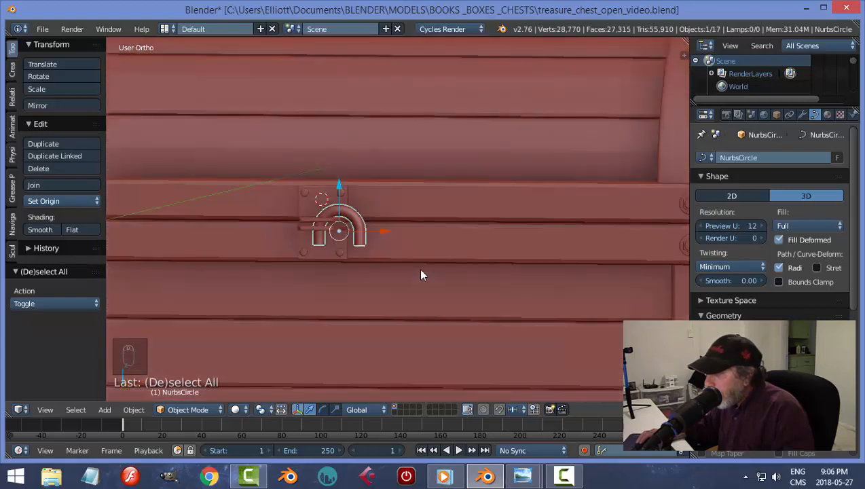
pyautogui.press('Tab')
pyautogui.click(517, 271)
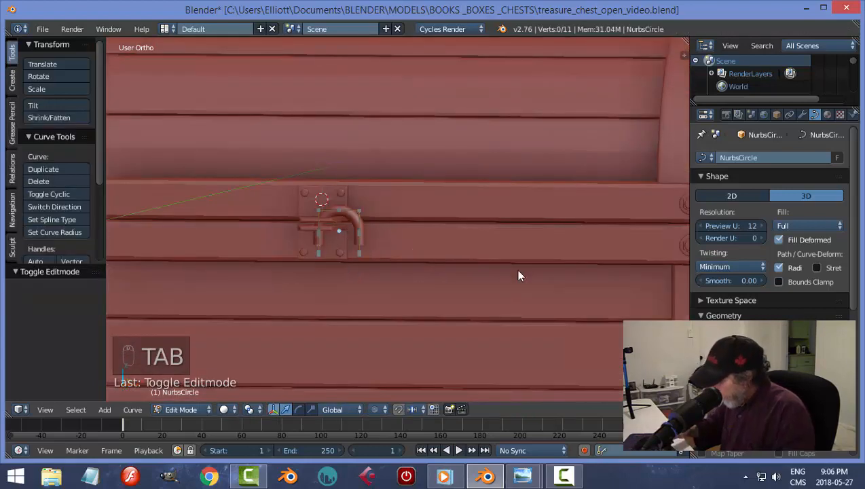
pyautogui.press('KP_1')
pyautogui.scroll(4, 518, 270)
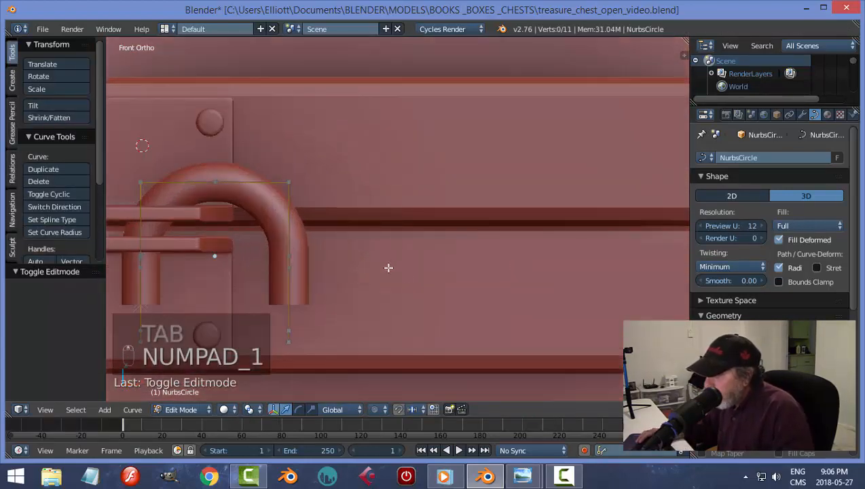
pyautogui.keyDown('shift'); pyautogui.moveTo(388, 267); pyautogui.dragTo(549, 231, button='middle'); pyautogui.keyUp('shift')
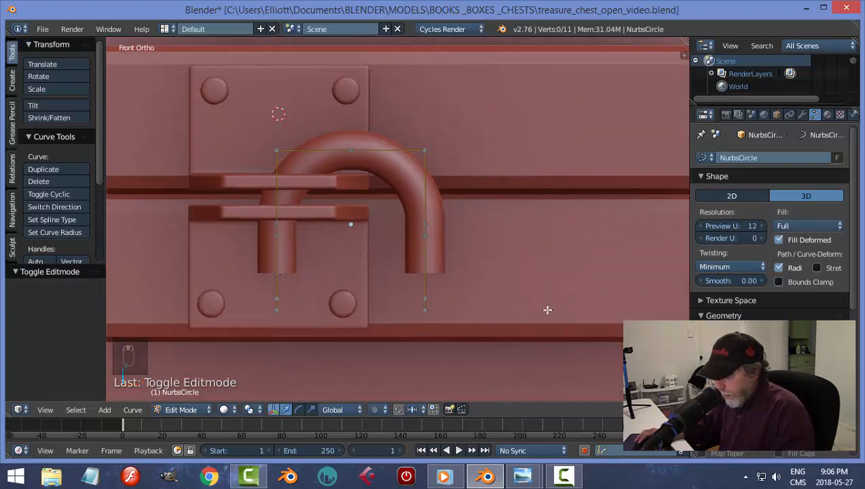
pyautogui.press('b')
pyautogui.moveTo(522, 360); pyautogui.dragTo(183, 227)
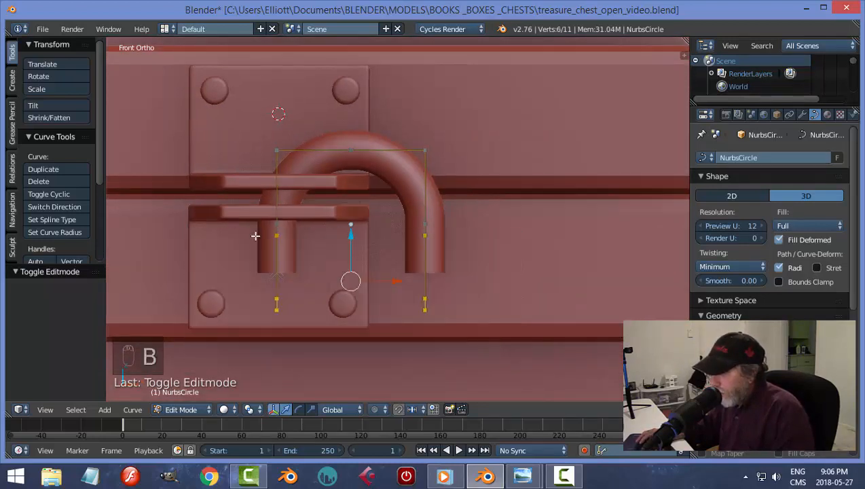
pyautogui.moveTo(355, 238); pyautogui.dragTo(355, 277)
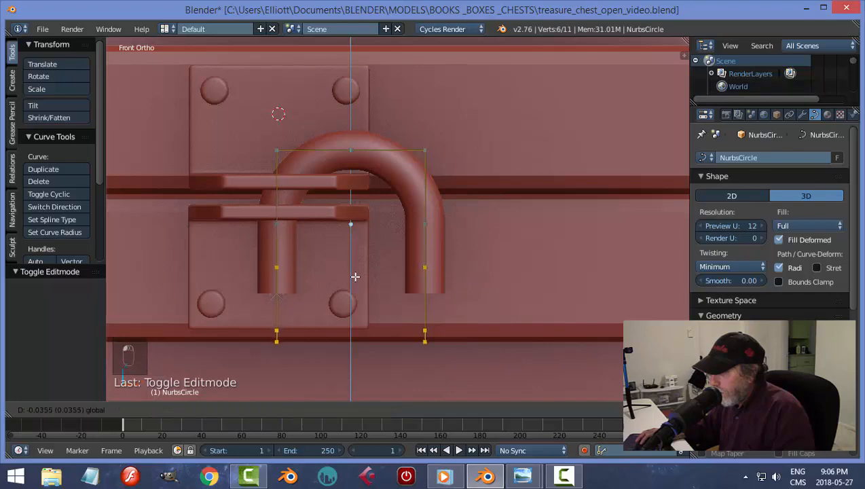
pyautogui.click(409, 275)
pyautogui.press('a')
pyautogui.press('Tab')
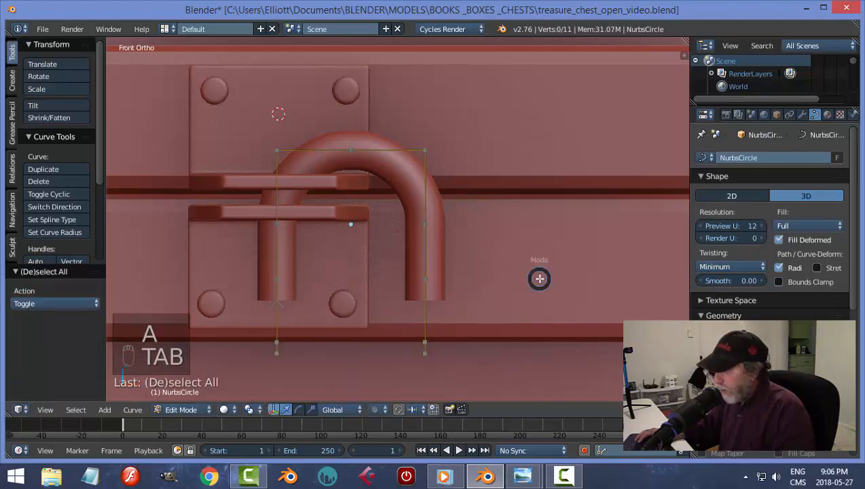
pyautogui.click(445, 278)
# Raise the shackle 0.011 along Z through the brackets and save the file.
pyautogui.scroll(-2, 510, 267)
pyautogui.press('a')
pyautogui.scroll(-3, 475, 253)
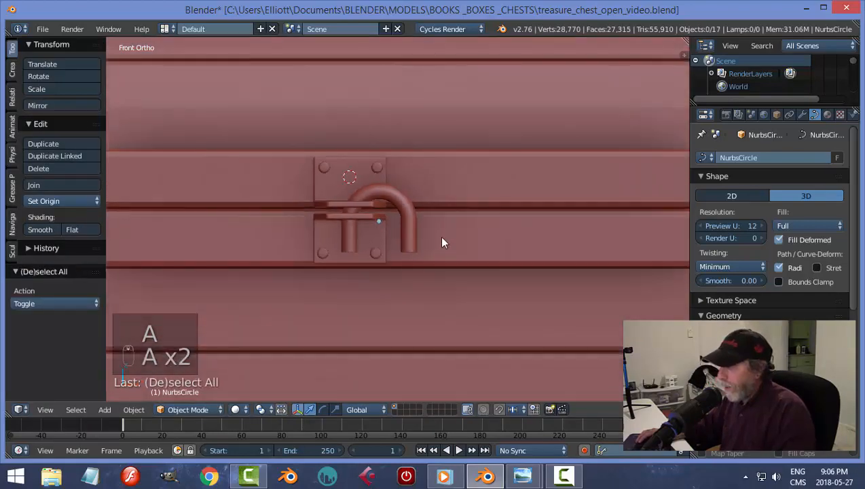
pyautogui.moveTo(442, 240); pyautogui.dragTo(429, 267, button='middle')
pyautogui.scroll(3, 417, 250)
pyautogui.rightClick(407, 230)
pyautogui.moveTo(365, 219); pyautogui.dragTo(366, 214)
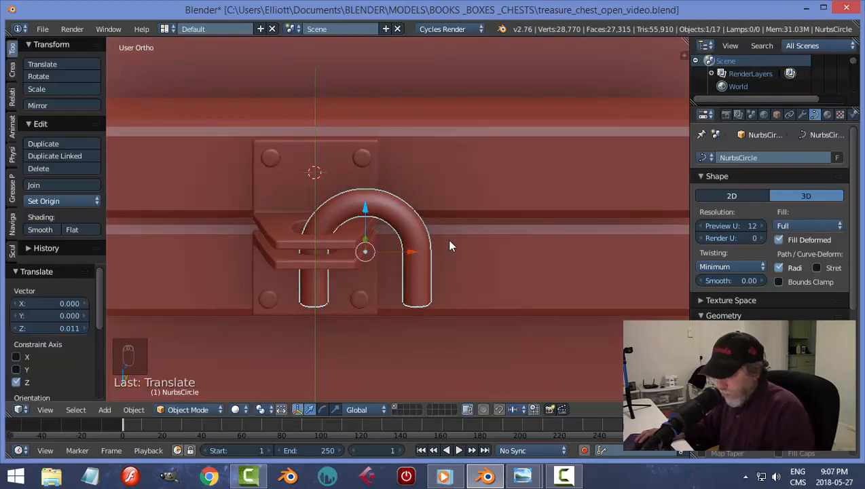
pyautogui.press('a')
pyautogui.scroll(-3, 445, 244)
pyautogui.moveTo(438, 254)
pyautogui.mouseDown(button='middle')
pyautogui.moveTo(384, 264)
pyautogui.moveTo(319, 241)
pyautogui.moveTo(440, 236)
pyautogui.moveTo(429, 239)
pyautogui.mouseUp(button='middle')
pyautogui.hotkey('ctrl', 's')
# Snap the 3D cursor to the selected shackle.
pyautogui.rightClick(399, 235)
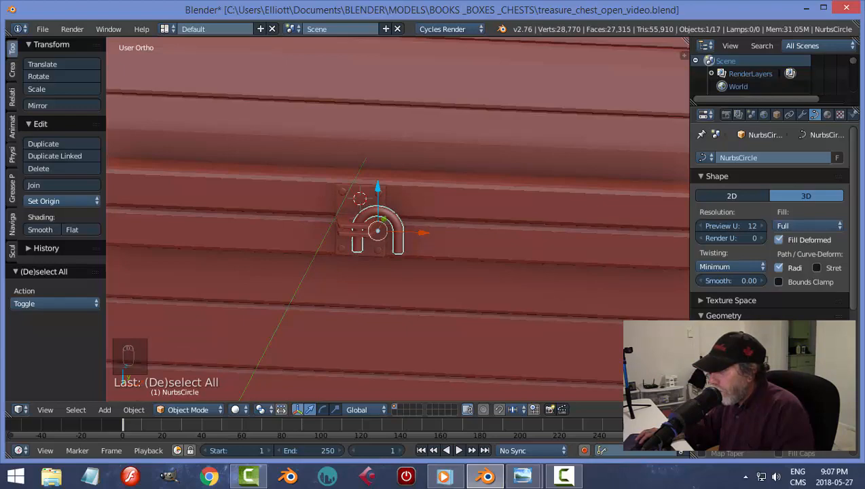
pyautogui.press('a')
pyautogui.scroll(3, 502, 252)
pyautogui.moveTo(502, 252); pyautogui.dragTo(482, 231, button='middle')
pyautogui.rightClick(391, 235)
pyautogui.moveTo(391, 234); pyautogui.dragTo(439, 291, button='middle')
pyautogui.hotkey('shift', 's')
pyautogui.click(502, 280)
# Add a mesh cube at the 3D cursor and scale it to 0.081 for the padlock body.
pyautogui.scroll(-5, 463, 281)
pyautogui.hotkey('shift', 'a')
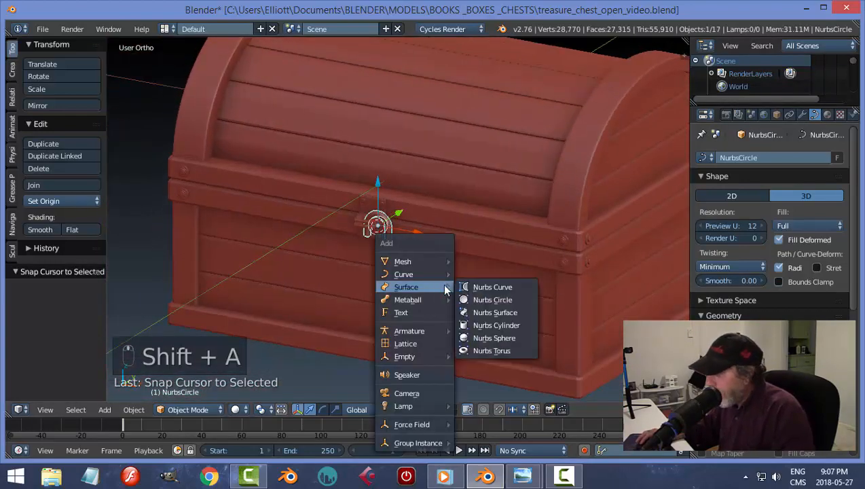
pyautogui.moveTo(435, 261)
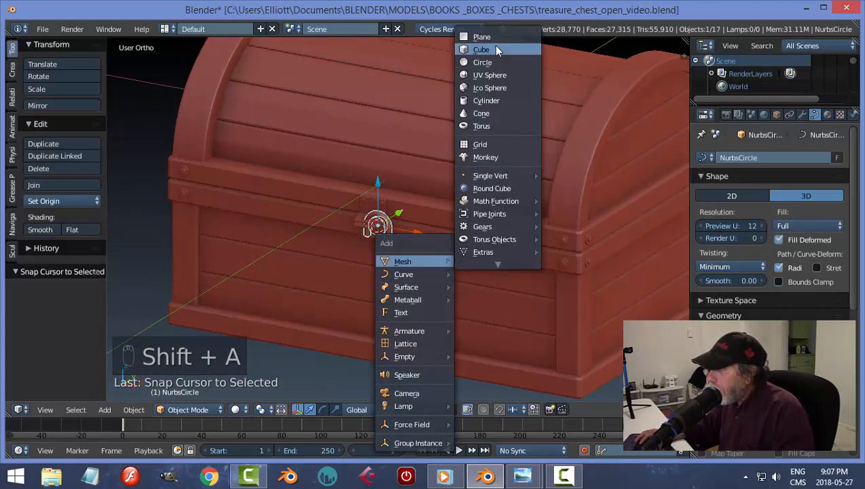
pyautogui.click(494, 48)
pyautogui.press('s')
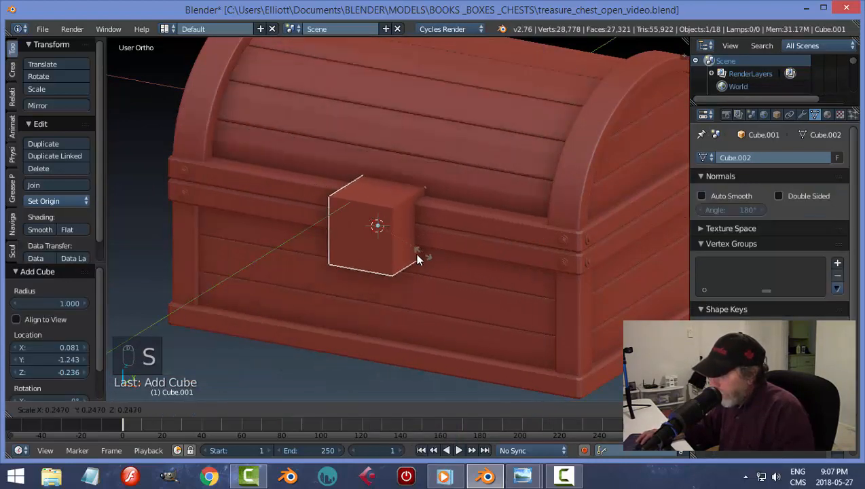
pyautogui.click(378, 241)
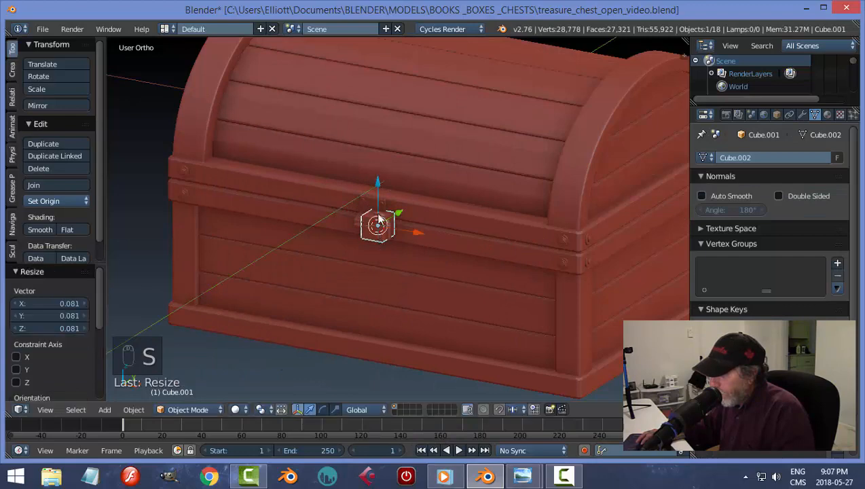
# Move the cube -0.150 along Z so it sits at the ends of the shackle's legs.
pyautogui.press('g')
pyautogui.press('z')
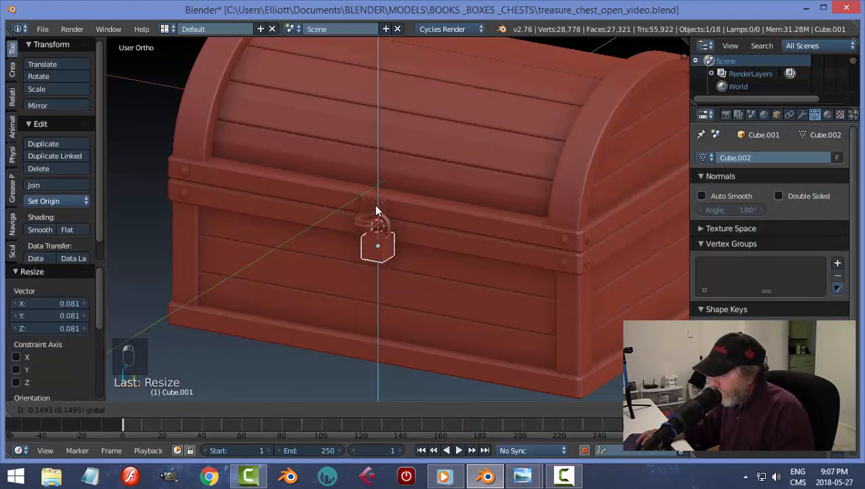
pyautogui.click(374, 204)
# Scale the padlock body by 1.505 along X and by 0.384 along Y to make it a wide, thin block.
pyautogui.press('KP_Decimal')
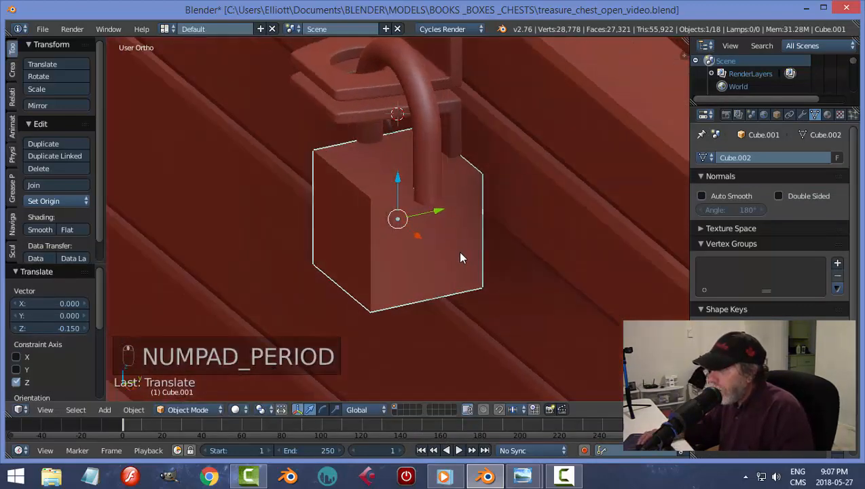
pyautogui.press('s')
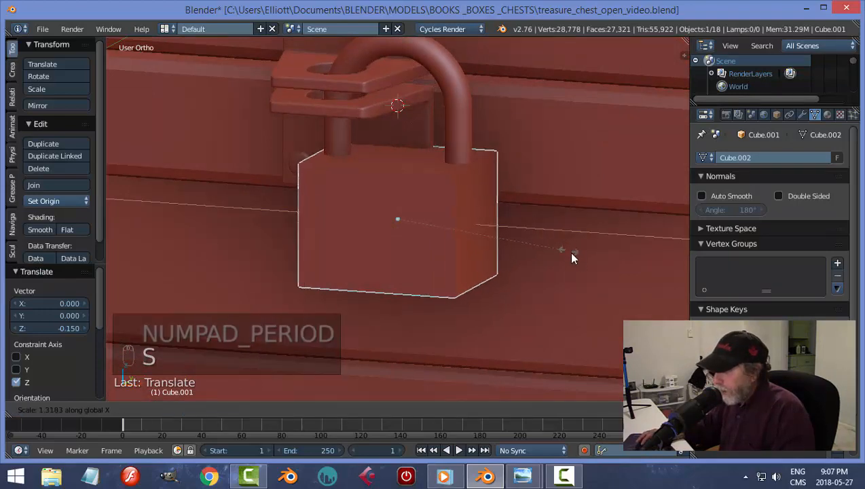
pyautogui.click(587, 264)
pyautogui.moveTo(609, 250)
pyautogui.mouseDown(button='middle')
pyautogui.moveTo(496, 275)
pyautogui.moveTo(593, 255)
pyautogui.mouseUp(button='middle')
pyautogui.press('s')
pyautogui.press('y')
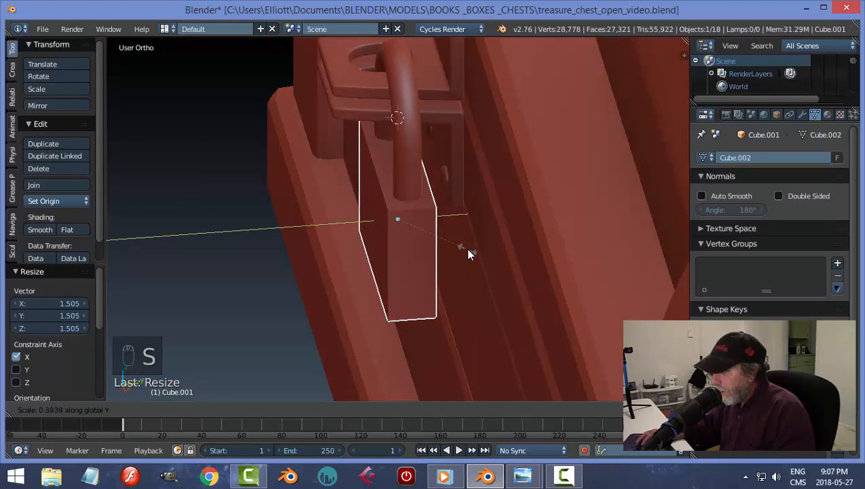
pyautogui.click(468, 250)
pyautogui.moveTo(469, 250); pyautogui.dragTo(529, 265, button='middle')
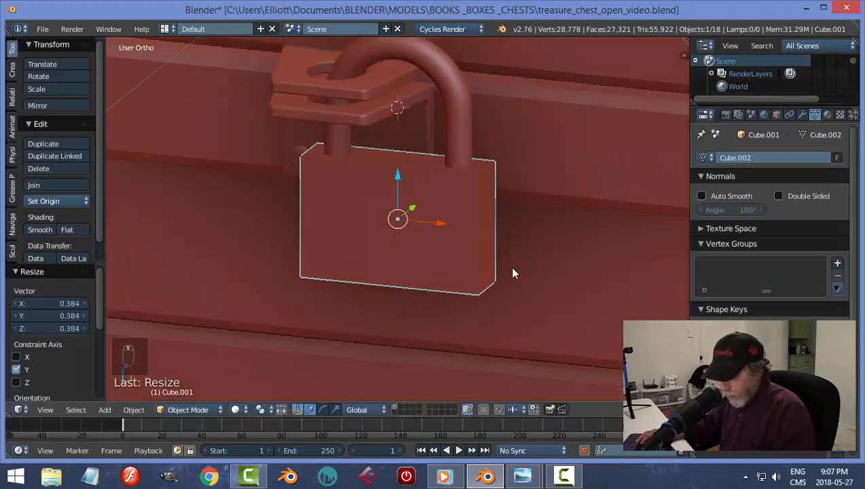
# Scale the padlock body by 1.324 along Z and move it -0.029 along Z beneath the shackle.
pyautogui.press('s')
pyautogui.press('z')
pyautogui.click(517, 330)
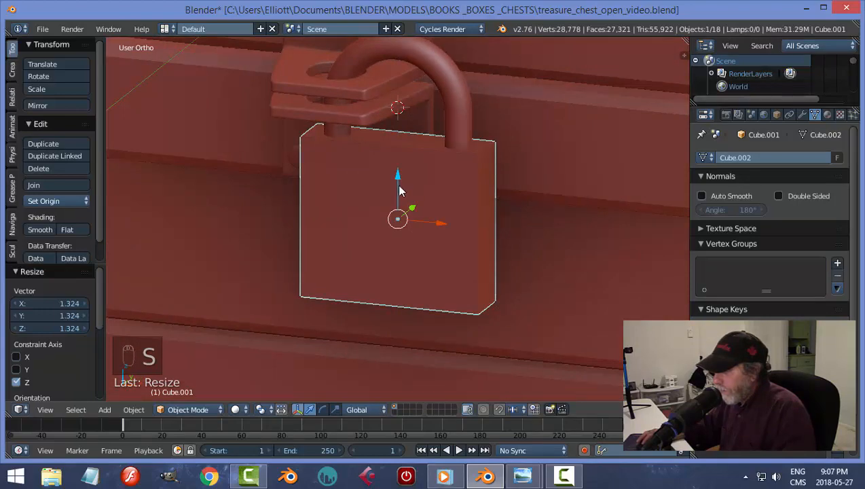
pyautogui.moveTo(399, 191)
pyautogui.mouseDown()
pyautogui.moveTo(390, 222)
pyautogui.moveTo(394, 202)
pyautogui.mouseUp()
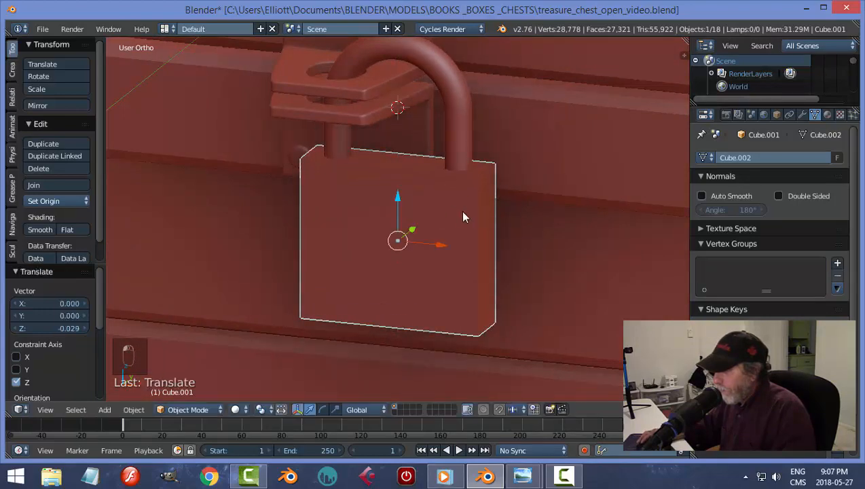
# Scale the padlock body by 1.080 along Z, lower it slightly along Z, and deselect everything.
pyautogui.scroll(-4, 465, 213)
pyautogui.press('KP_1')
pyautogui.moveTo(503, 229); pyautogui.dragTo(471, 238, button='middle')
pyautogui.press('s')
pyautogui.press('z')
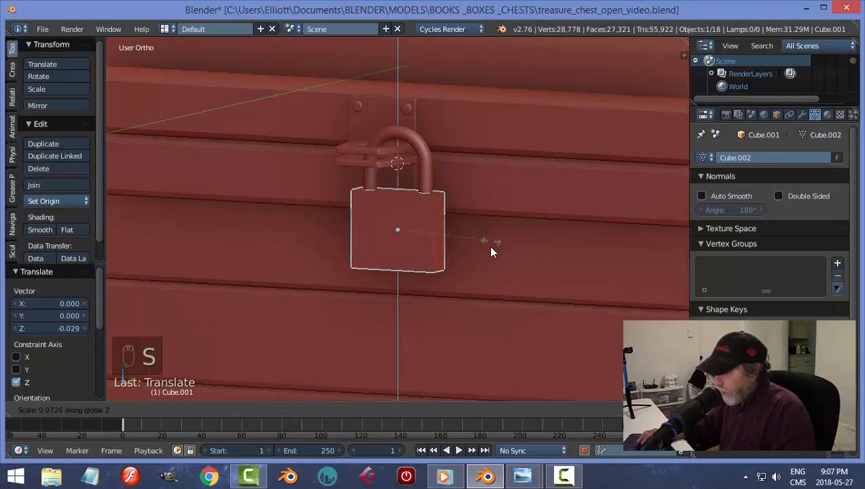
pyautogui.click(500, 256)
pyautogui.press('g')
pyautogui.press('z')
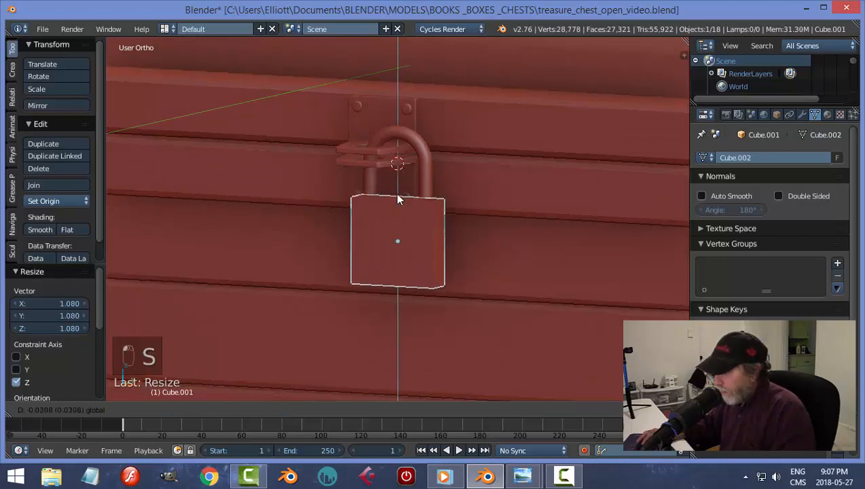
pyautogui.click(421, 201)
pyautogui.press('a')
pyautogui.scroll(-3, 491, 243)
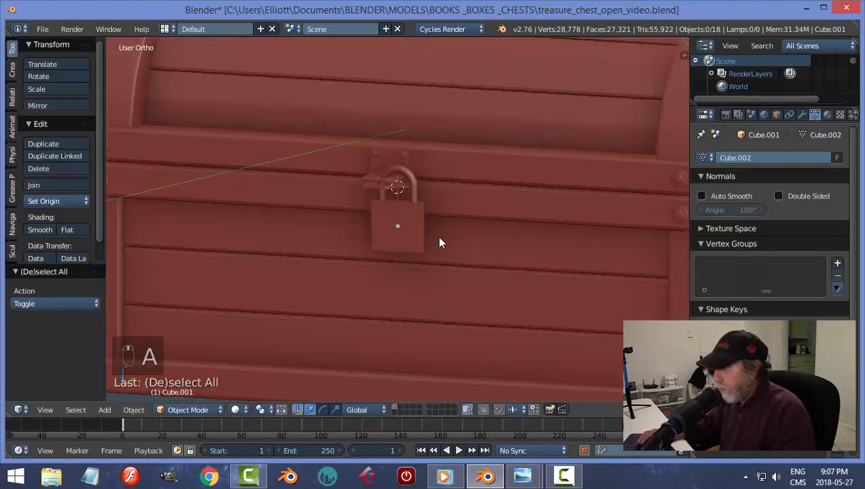
# Select the padlock body and apply its rotation and scale.
pyautogui.moveTo(439, 238); pyautogui.dragTo(406, 229, button='middle')
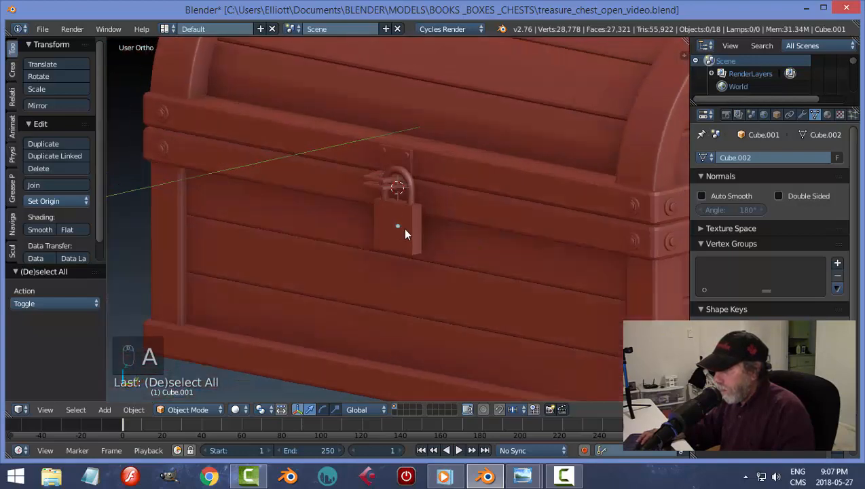
pyautogui.moveTo(511, 261); pyautogui.dragTo(528, 264, button='middle')
pyautogui.scroll(3, 491, 261)
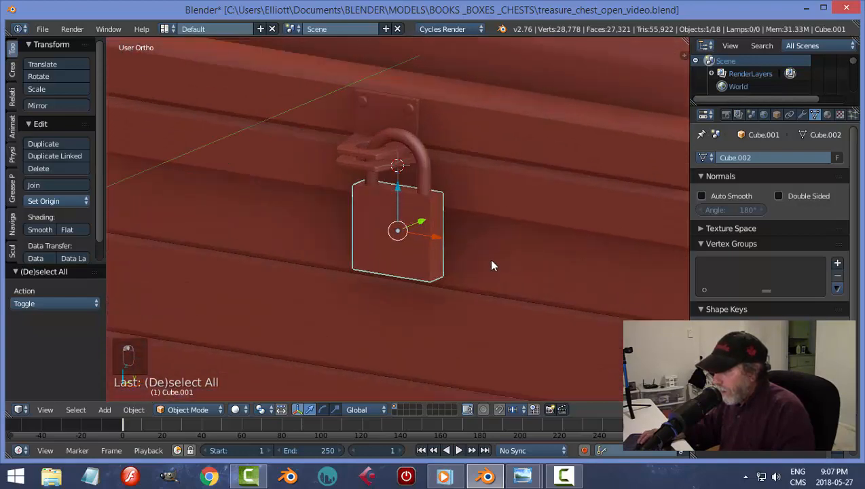
pyautogui.hotkey('ctrl', 'a')
pyautogui.click(489, 260)
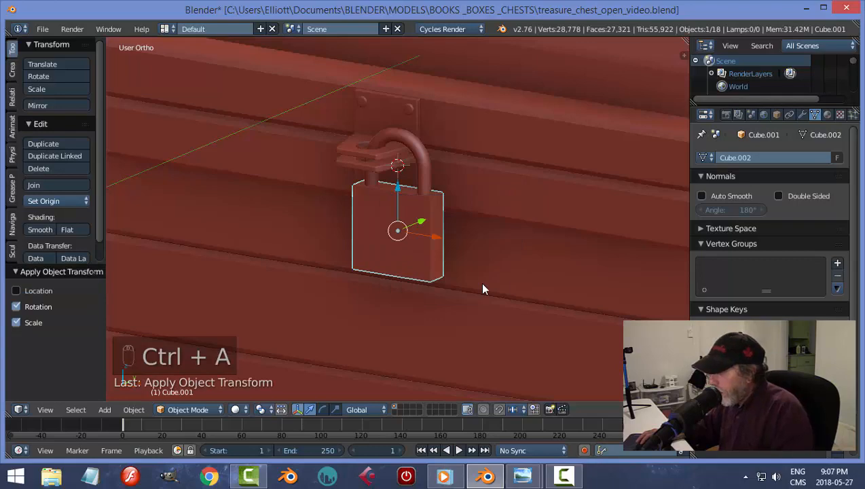
# Bevel the four vertical corner edges of the padlock body in Edit Mode with four segments.
pyautogui.press('Tab')
pyautogui.click(564, 282)
pyautogui.scroll(2, 481, 296)
pyautogui.press('a')
pyautogui.press('a')
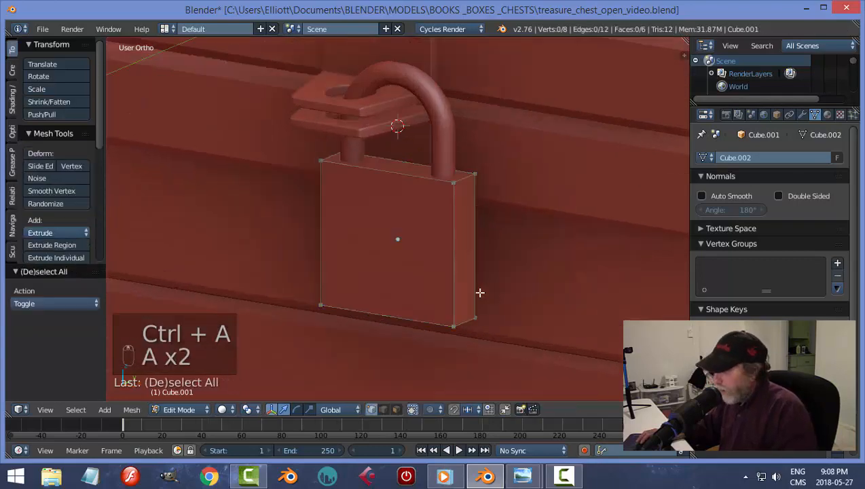
pyautogui.hotkey('ctrl', 'Tab')
pyautogui.click(448, 307)
pyautogui.keyDown('shift'); pyautogui.rightClick(471, 212); pyautogui.keyUp('shift')
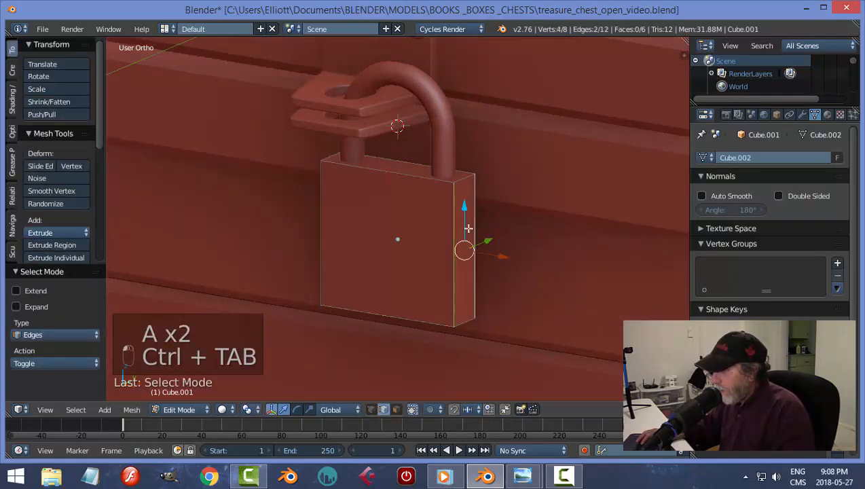
pyautogui.moveTo(345, 286); pyautogui.dragTo(605, 280, button='middle')
pyautogui.keyDown('shift'); pyautogui.rightClick(365, 190); pyautogui.keyUp('shift')
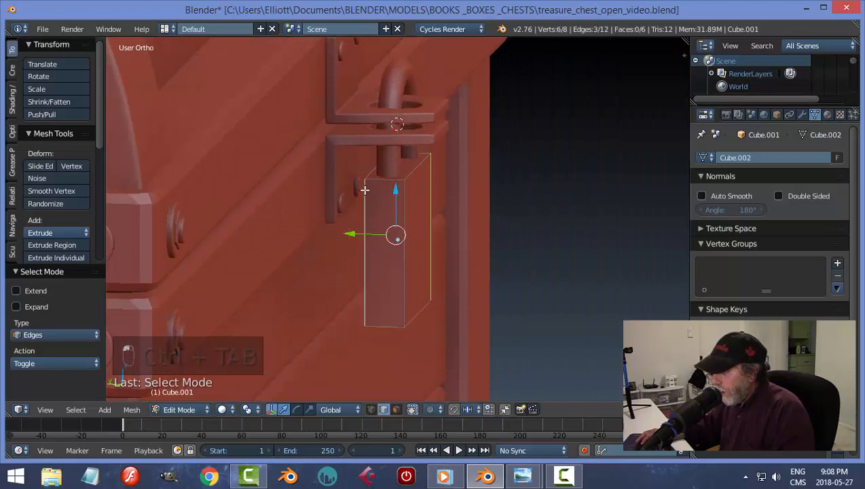
pyautogui.keyDown('shift'); pyautogui.rightClick(402, 292); pyautogui.keyUp('shift')
pyautogui.hotkey('ctrl', 'b')
pyautogui.scroll(3, 500, 323)
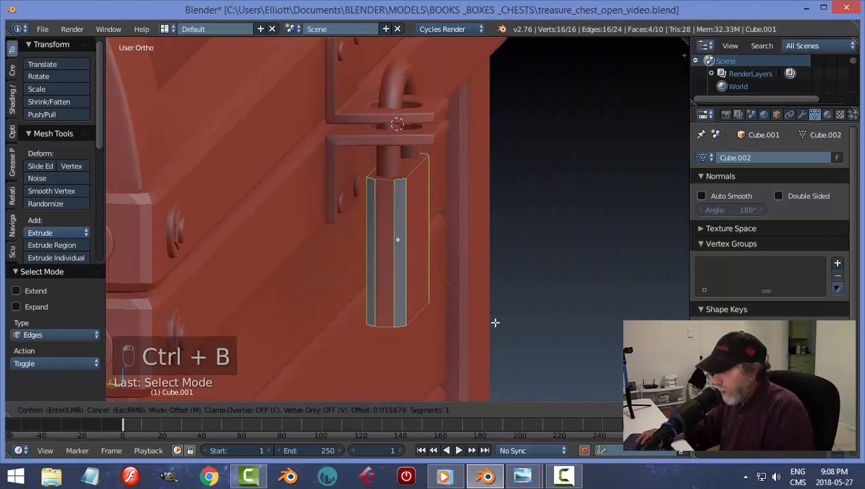
pyautogui.click(501, 317)
pyautogui.press('a')
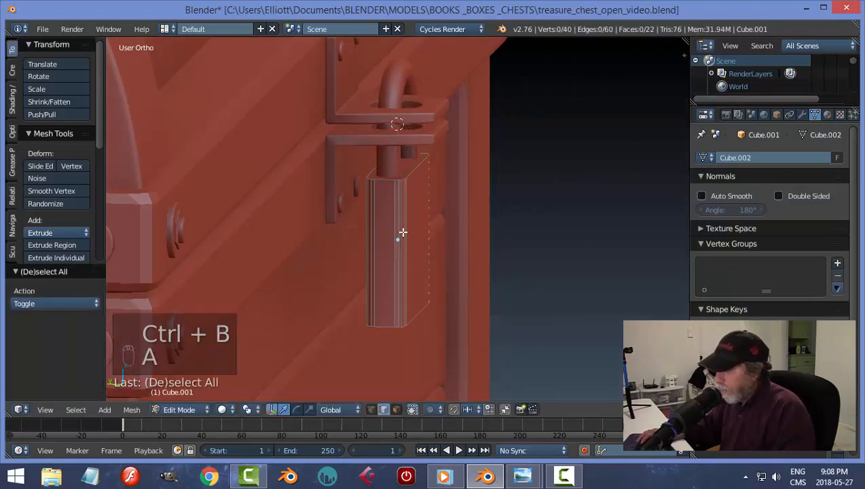
# Bevel the top and bottom edge loops of the padlock body narrowly and return to Object Mode.
pyautogui.rightClick(414, 164)
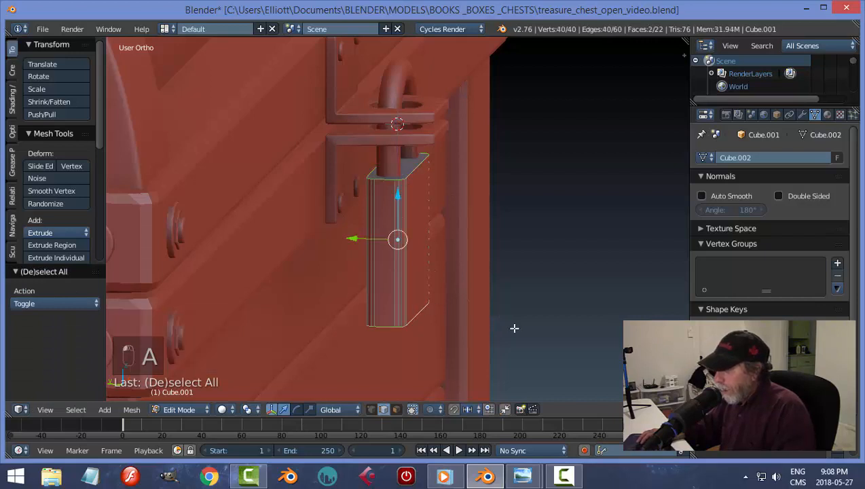
pyautogui.moveTo(514, 328); pyautogui.dragTo(510, 328, button='middle')
pyautogui.hotkey('ctrl', 'b')
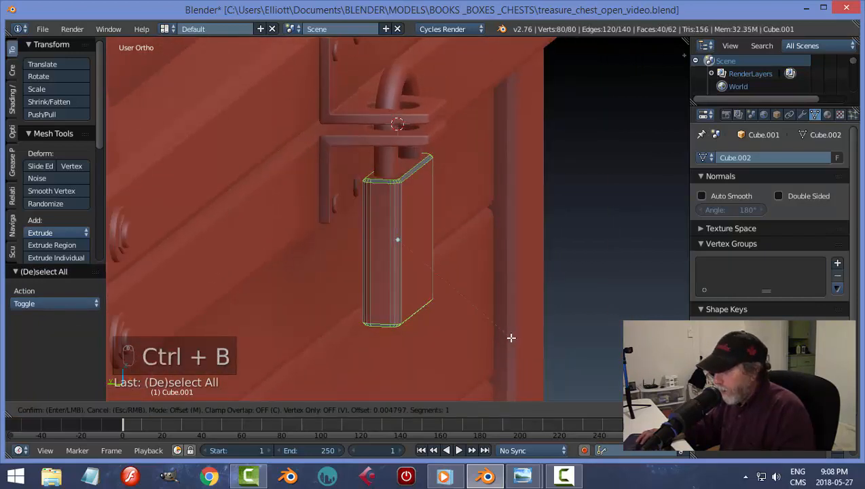
pyautogui.click(504, 330)
pyautogui.press('a')
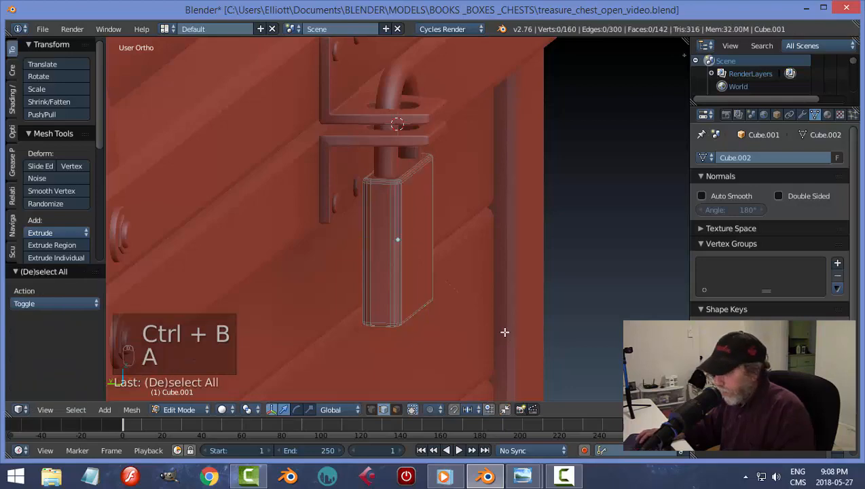
pyautogui.press('Tab')
pyautogui.click(425, 336)
pyautogui.moveTo(523, 332); pyautogui.dragTo(406, 334, button='middle')
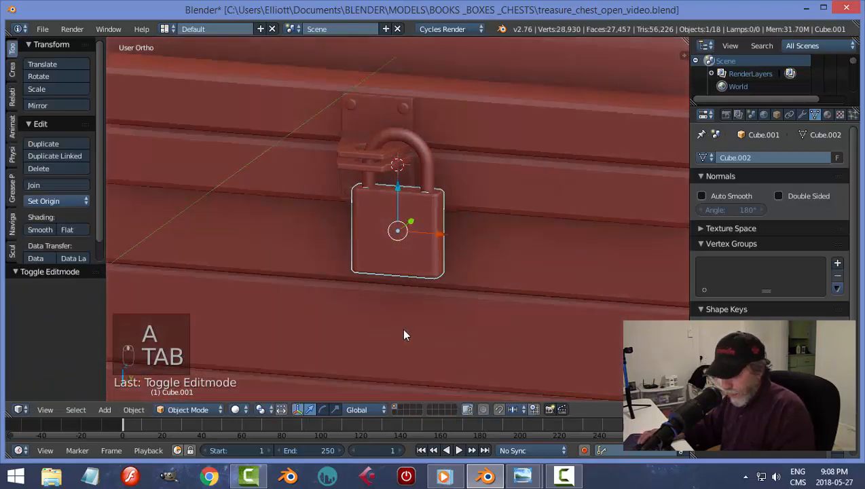
# Add a centred vertical loop cut on the front face of the padlock body in Edit Mode.
pyautogui.press('a')
pyautogui.press('a')
pyautogui.press('a')
pyautogui.scroll(3, 418, 285)
pyautogui.press('Tab')
pyautogui.click(503, 257)
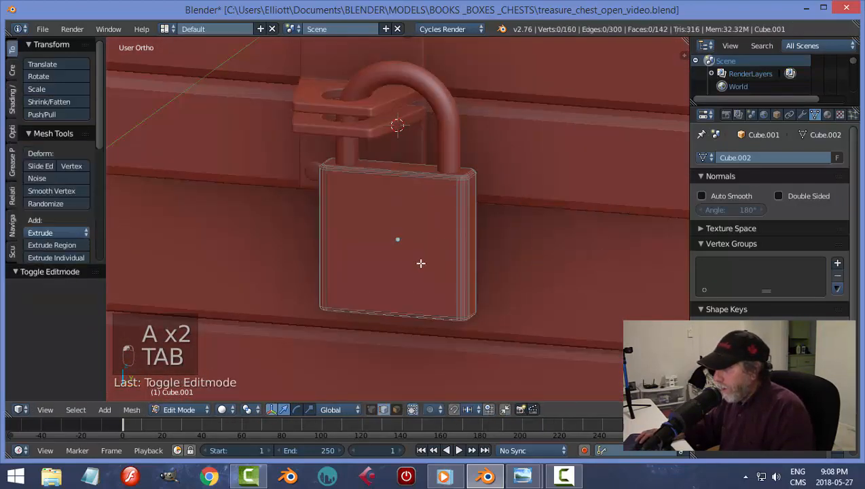
pyautogui.hotkey('ctrl', 'r')
pyautogui.click(408, 198)
pyautogui.rightClick(408, 197)
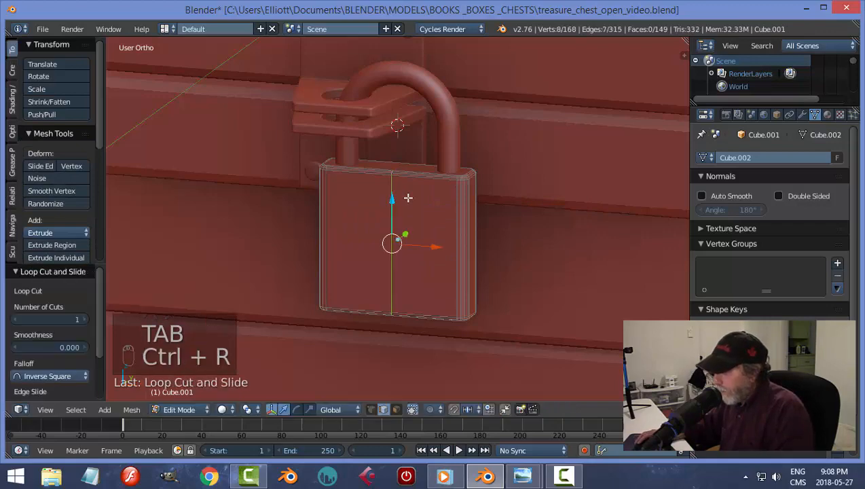
# Add a centred vertical loop cut on the back face of the padlock body.
pyautogui.moveTo(532, 295); pyautogui.dragTo(426, 216, button='middle')
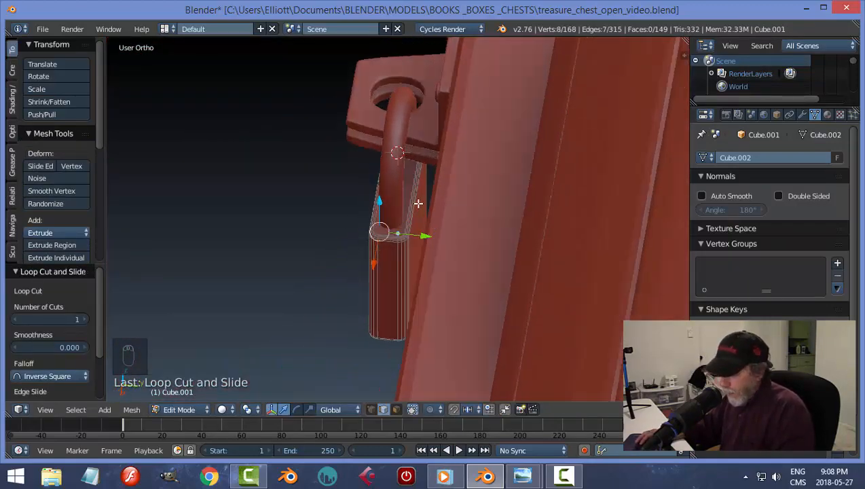
pyautogui.hotkey('ctrl', 'r')
pyautogui.click(416, 202)
pyautogui.rightClick(417, 203)
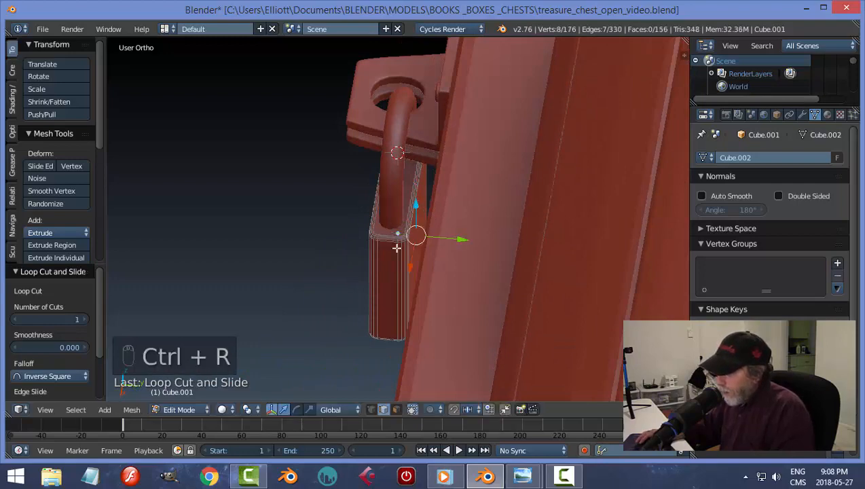
# Select both the front and back centre loops and scale them outward along Y so the body's faces come to a ridge.
pyautogui.moveTo(397, 248); pyautogui.dragTo(389, 216, button='middle')
pyautogui.keyDown('alt'); pyautogui.keyDown('shift'); pyautogui.rightClick(381, 205); pyautogui.keyUp('shift'); pyautogui.keyUp('alt')
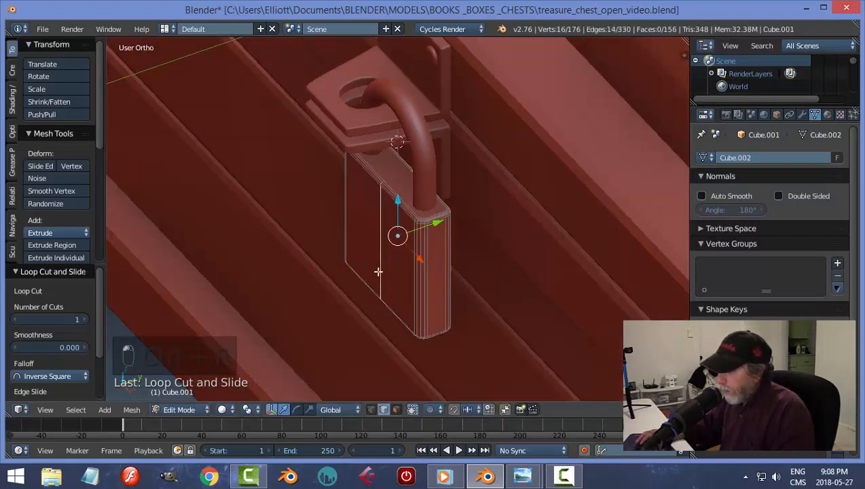
pyautogui.scroll(-4, 378, 272)
pyautogui.moveTo(379, 272); pyautogui.dragTo(372, 302, button='middle')
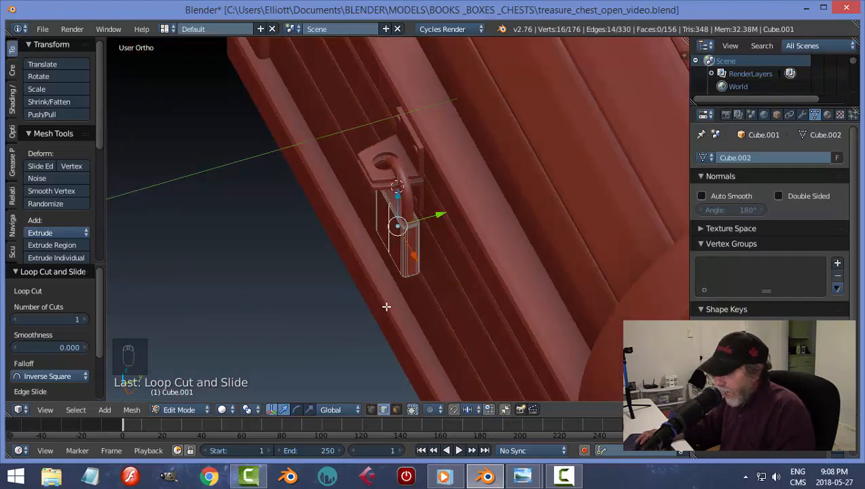
pyautogui.press('s')
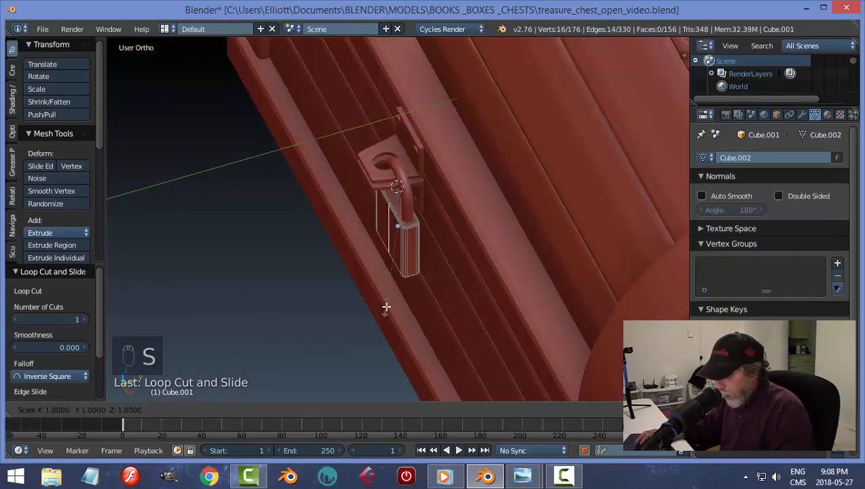
pyautogui.press('y')
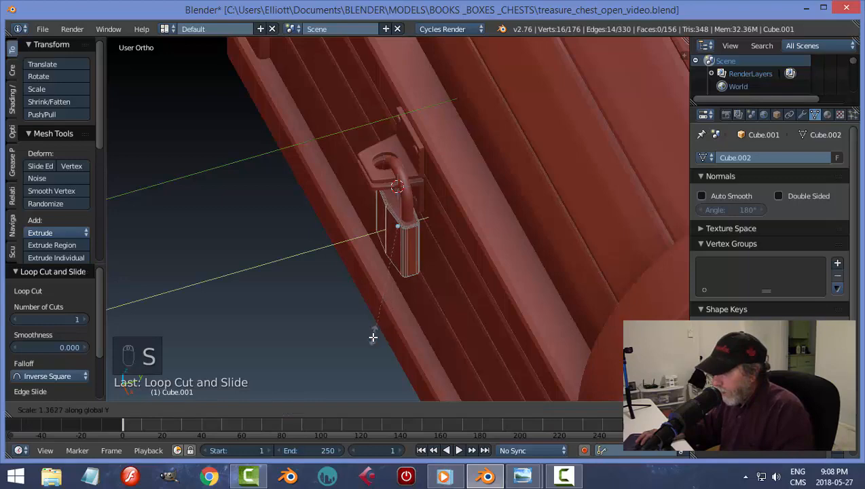
pyautogui.click(367, 347)
pyautogui.moveTo(463, 298); pyautogui.dragTo(489, 207, button='middle')
pyautogui.press('a')
# Save the file, return the padlock body to Object Mode, and save again.
pyautogui.hotkey('ctrl', 's')
pyautogui.click(443, 306)
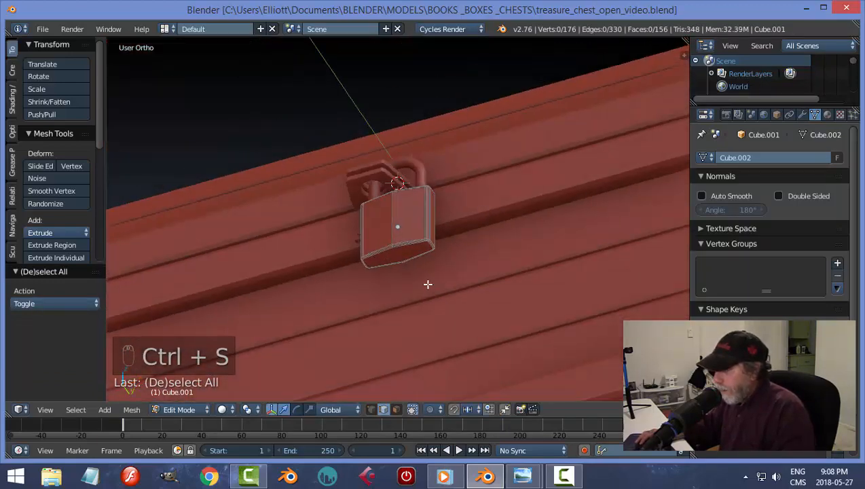
pyautogui.press('Tab')
pyautogui.click(480, 313)
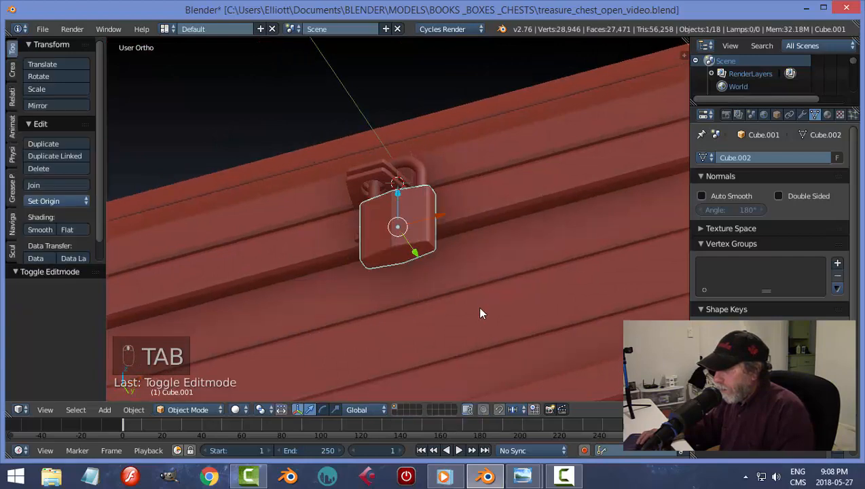
pyautogui.moveTo(480, 313); pyautogui.dragTo(449, 277, button='middle')
pyautogui.hotkey('ctrl', 's')
pyautogui.click(469, 315)
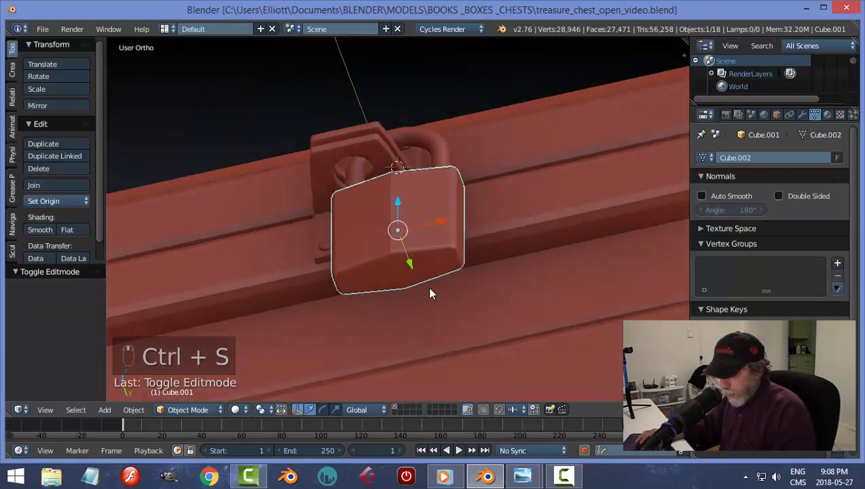
# Add a 32-vertex mesh circle at the 3D cursor and scale it to 0.073.
pyautogui.hotkey('shift', 'a')
pyautogui.moveTo(423, 265)
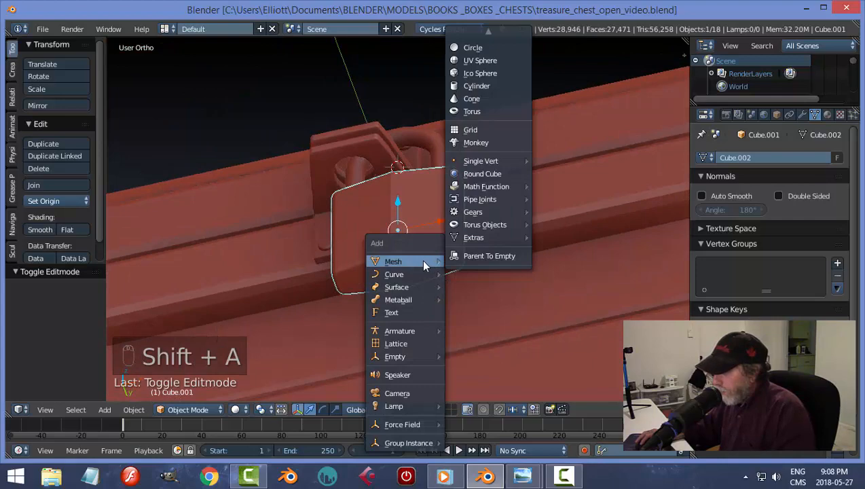
pyautogui.click(486, 48)
pyautogui.scroll(-6, 476, 298)
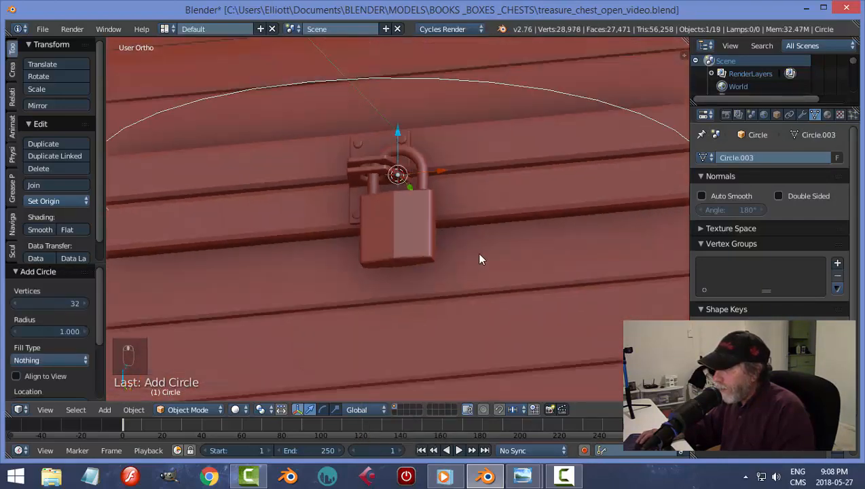
pyautogui.moveTo(481, 256); pyautogui.dragTo(557, 299, button='middle')
pyautogui.press('s')
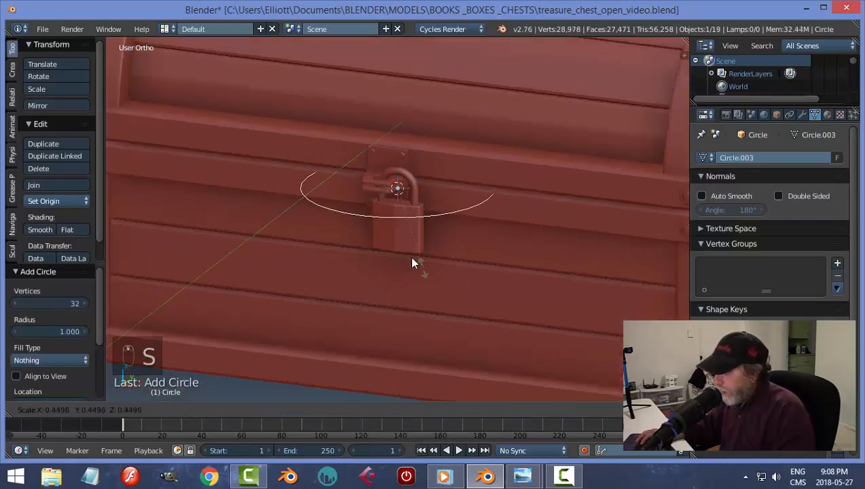
pyautogui.click(391, 204)
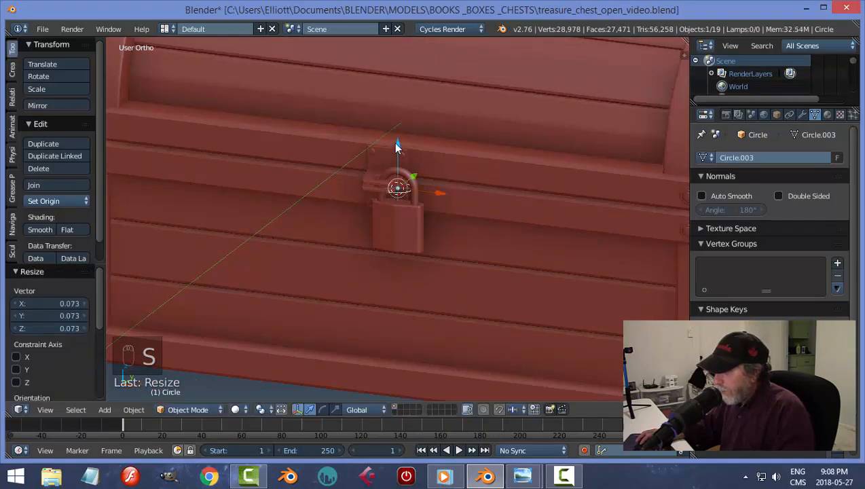
# Move the circle -0.323 along Z to the underside of the padlock body and frame it in the view.
pyautogui.moveTo(397, 144); pyautogui.dragTo(370, 223)
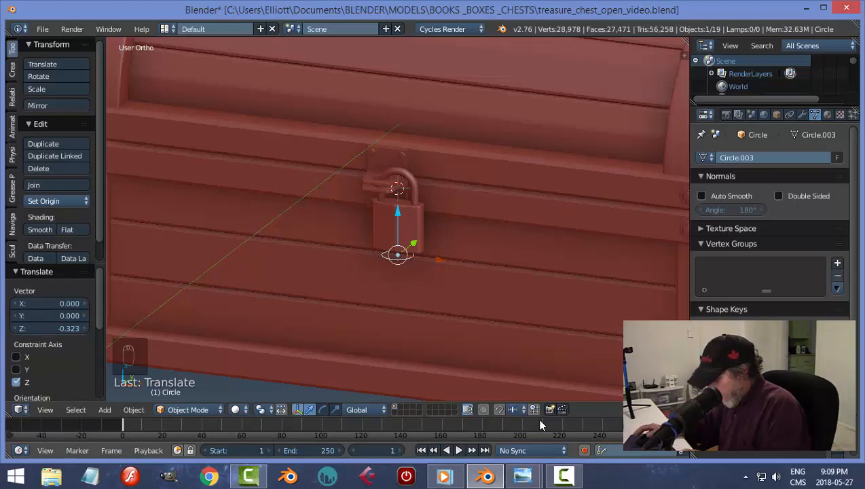
pyautogui.press('KP_Decimal')
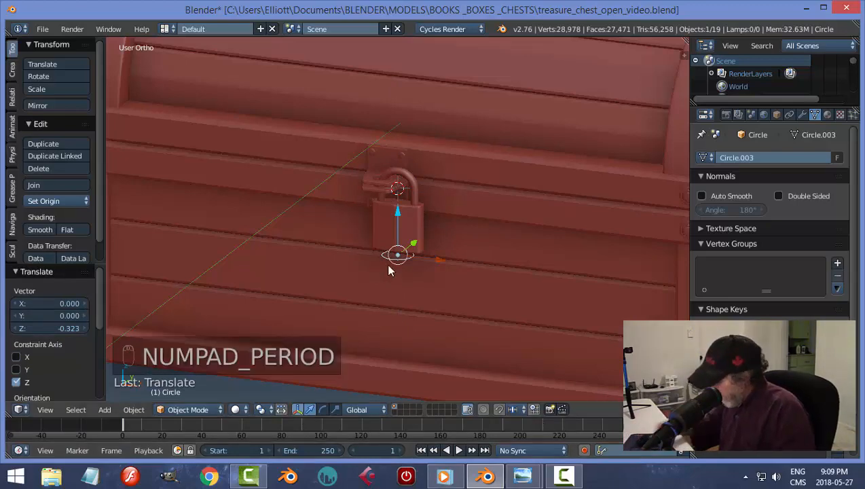
pyautogui.press('KP_Decimal')
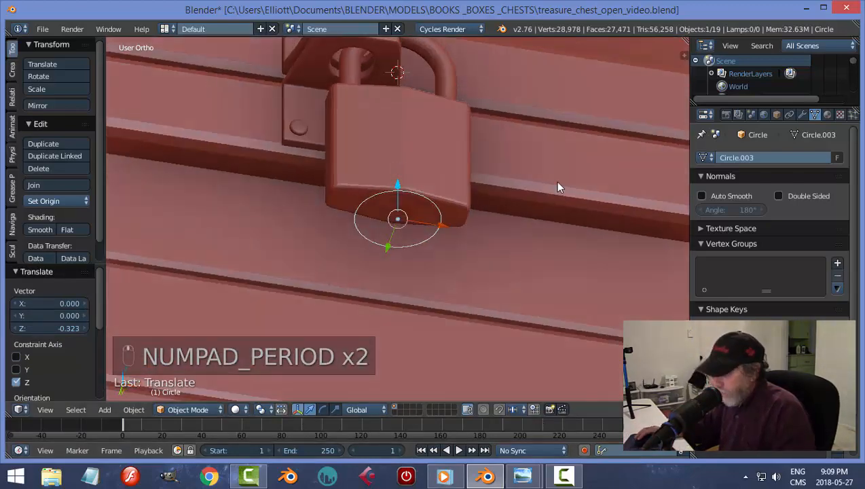
# Scale the circle down to keyhole size and raise it 0.023 along Z against the padlock's underside.
pyautogui.press('s')
pyautogui.click(484, 204)
pyautogui.moveTo(484, 204); pyautogui.dragTo(406, 184, button='middle')
pyautogui.moveTo(404, 179); pyautogui.dragTo(401, 168)
pyautogui.moveTo(401, 169); pyautogui.dragTo(502, 180, button='middle')
pyautogui.scroll(2, 529, 183)
pyautogui.press('s')
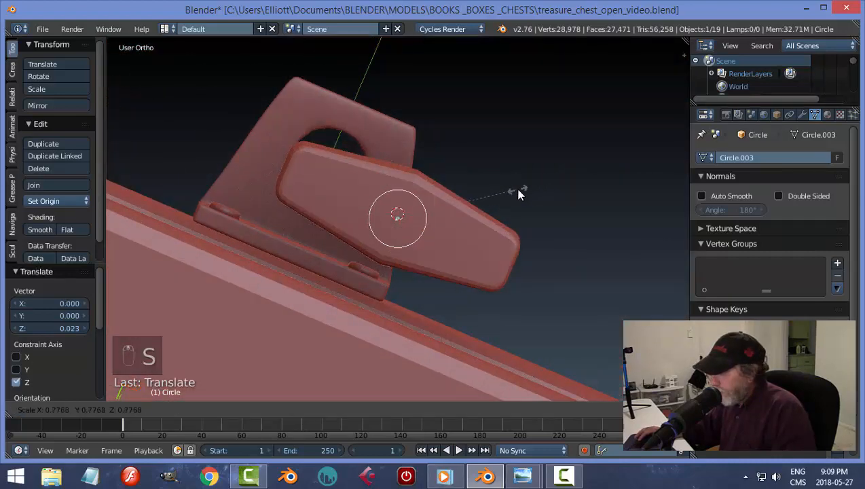
pyautogui.click(519, 196)
pyautogui.press('s')
pyautogui.click(498, 196)
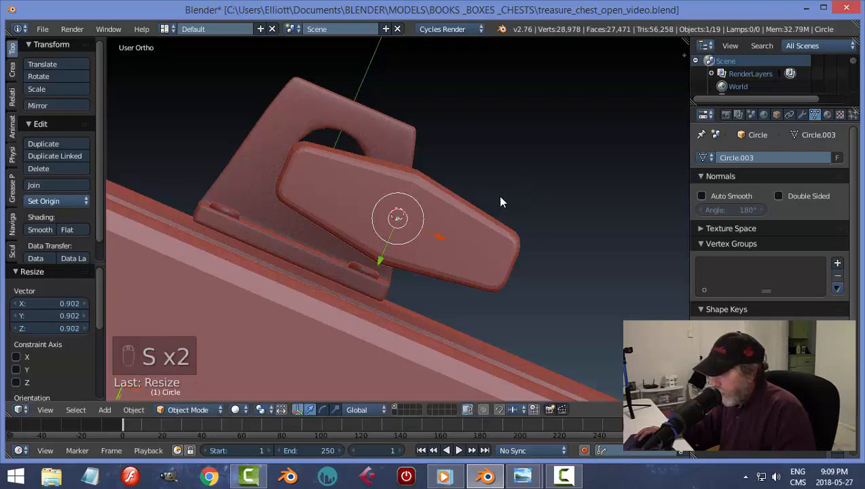
# Fill the circle with a face and extrude it -0.048 along Z into a short cylinder.
pyautogui.moveTo(498, 195); pyautogui.dragTo(497, 261, button='middle')
pyautogui.press('Tab')
pyautogui.click(551, 266)
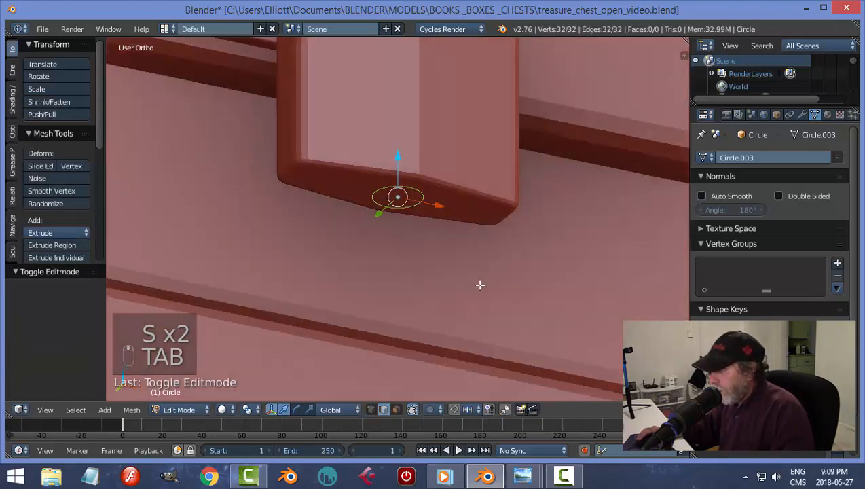
pyautogui.press('f')
pyautogui.press('e')
pyautogui.click(475, 322)
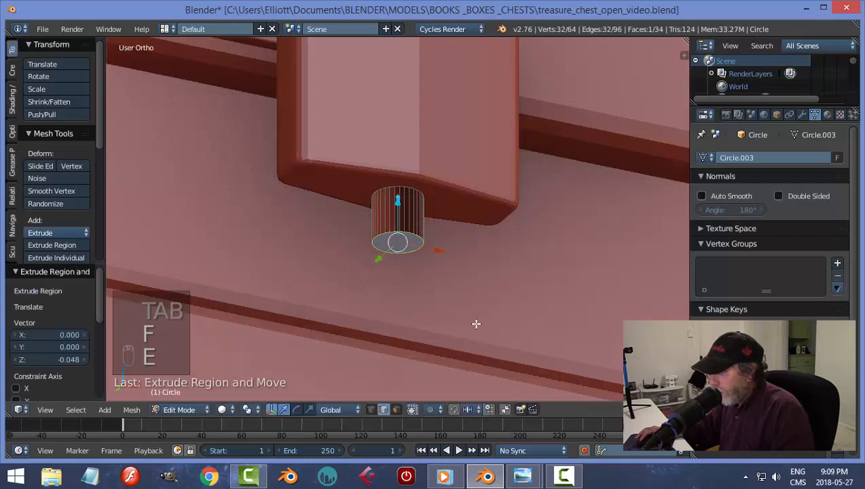
# Make the cylinder's normals consistent, return to Object Mode, and move it 0.016 up along Z into the padlock body.
pyautogui.press('a')
pyautogui.press('a')
pyautogui.hotkey('ctrl', 'n')
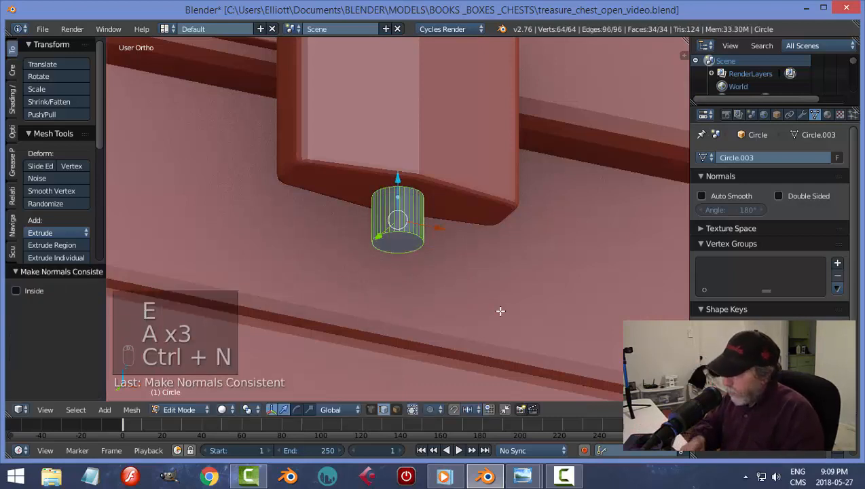
pyautogui.press('a')
pyautogui.press('Tab')
pyautogui.click(391, 309)
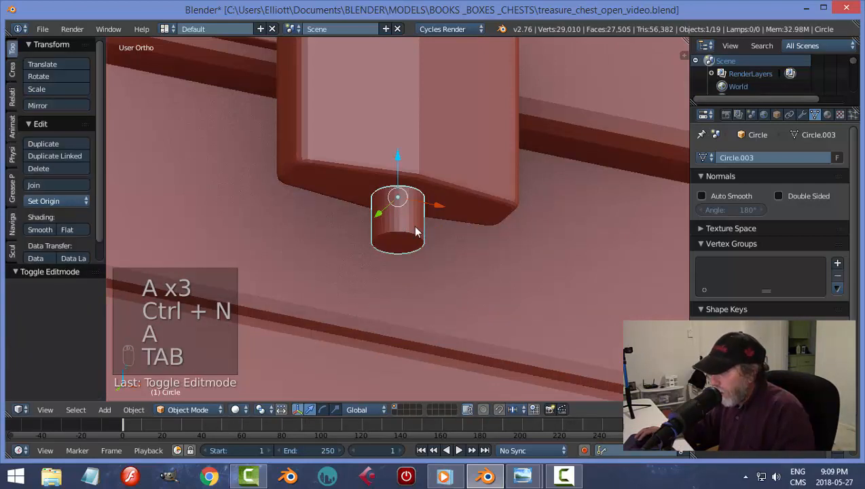
pyautogui.moveTo(398, 166); pyautogui.dragTo(396, 142)
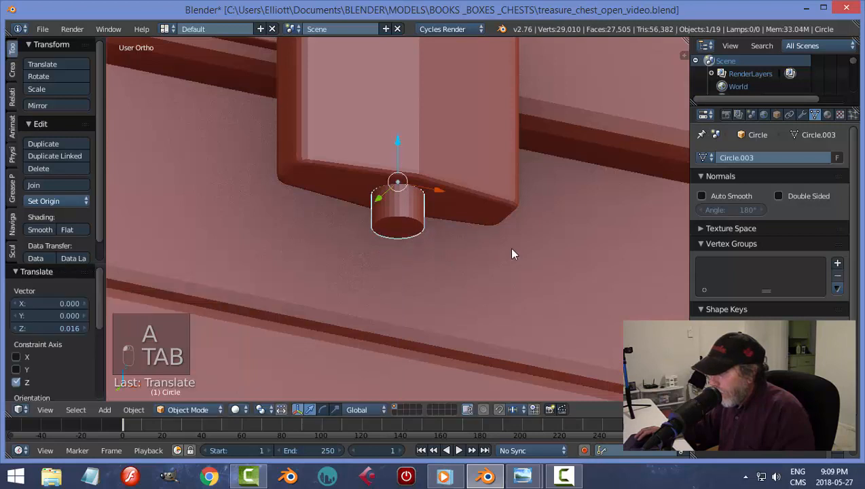
# Add a Boolean modifier with the Difference operation to the padlock body.
pyautogui.moveTo(508, 247); pyautogui.dragTo(487, 258, button='middle')
pyautogui.rightClick(479, 201)
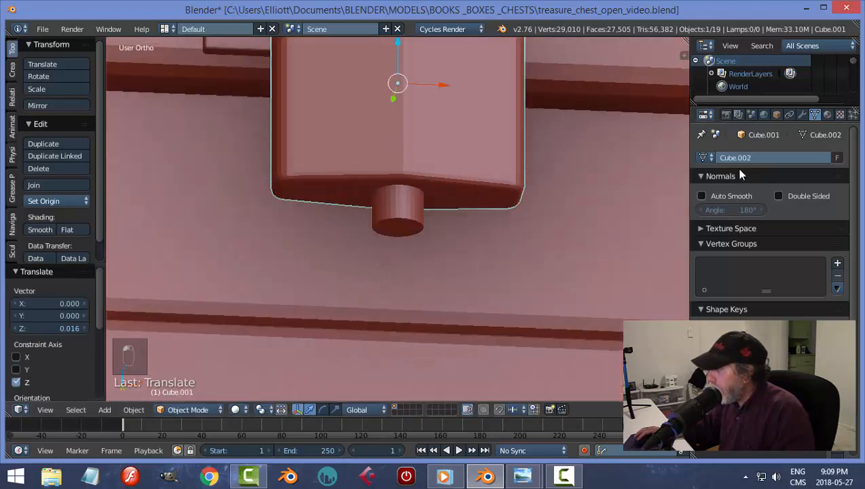
pyautogui.click(801, 114)
pyautogui.click(723, 157)
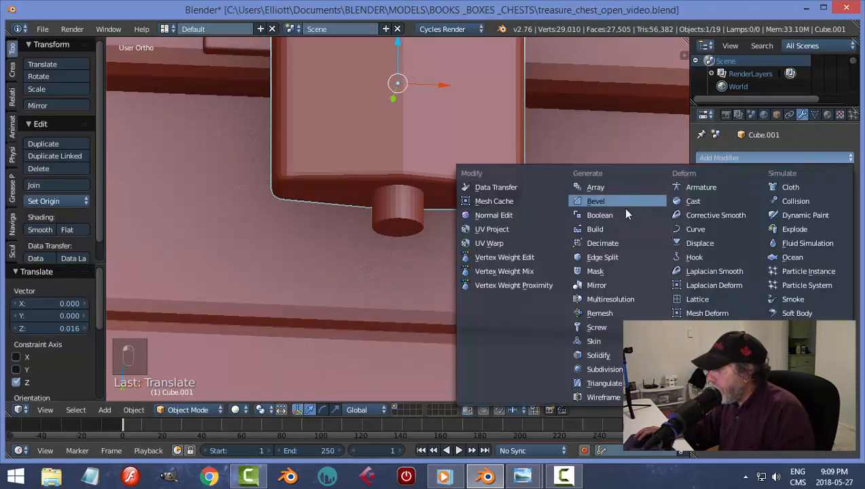
pyautogui.click(600, 215)
pyautogui.click(759, 234)
pyautogui.click(740, 192)
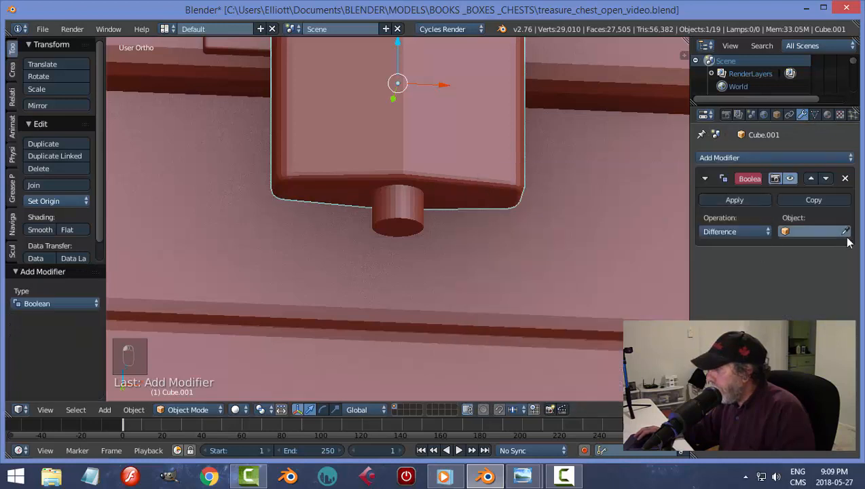
# Try to cut the padlock's underside by applying the Boolean with the cylinder as its object, and delete the cylinder.
pyautogui.click(846, 232)
pyautogui.click(401, 197)
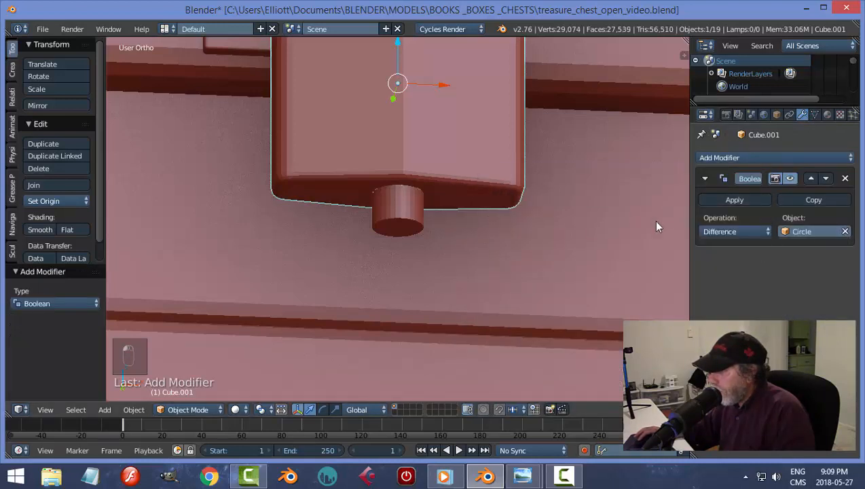
pyautogui.click(738, 199)
pyautogui.rightClick(416, 206)
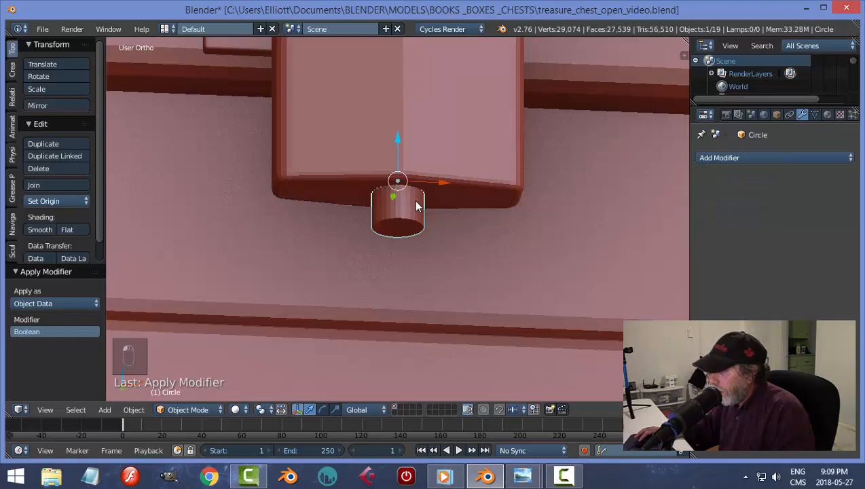
pyautogui.press('x')
pyautogui.click(452, 211)
pyautogui.moveTo(461, 232); pyautogui.dragTo(431, 245, button='middle')
# Undo the cylinder deletion, the applied Boolean and the modifier's object choice.
pyautogui.hotkey('ctrl', 'z')
pyautogui.hotkey('ctrl', 'z')
pyautogui.hotkey('ctrl', 'z')
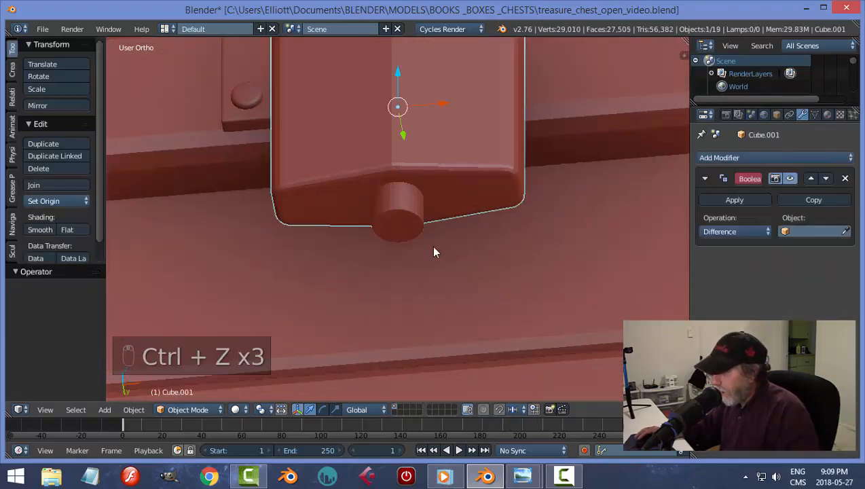
# Lower the cylinder 0.010 along Z and apply the padlock body's Boolean Difference with the cylinder as its object.
pyautogui.rightClick(406, 227)
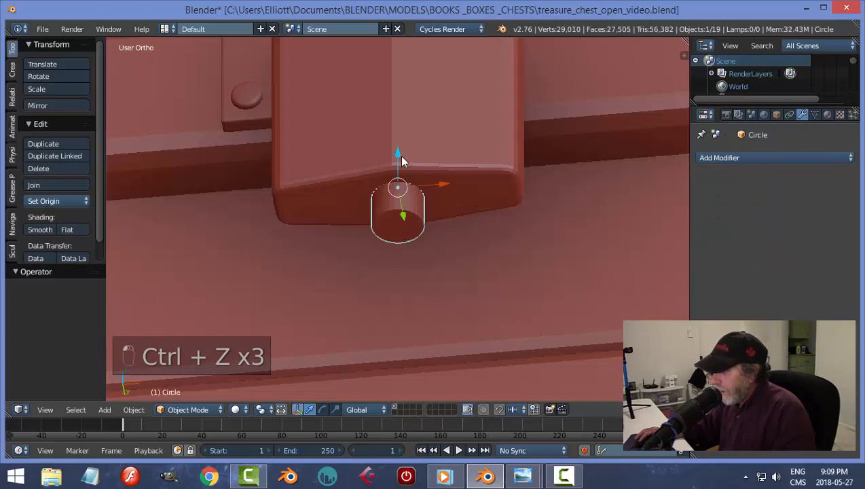
pyautogui.moveTo(402, 157)
pyautogui.mouseDown()
pyautogui.moveTo(402, 219)
pyautogui.moveTo(405, 163)
pyautogui.mouseUp()
pyautogui.rightClick(524, 197)
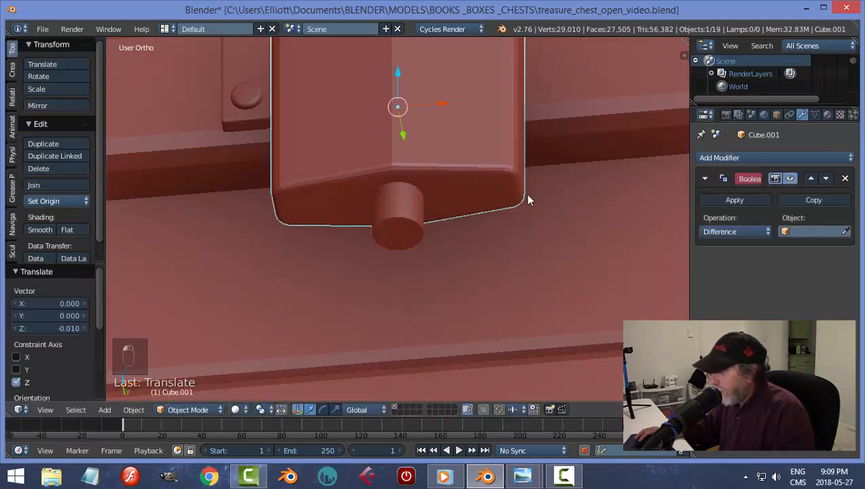
pyautogui.click(846, 232)
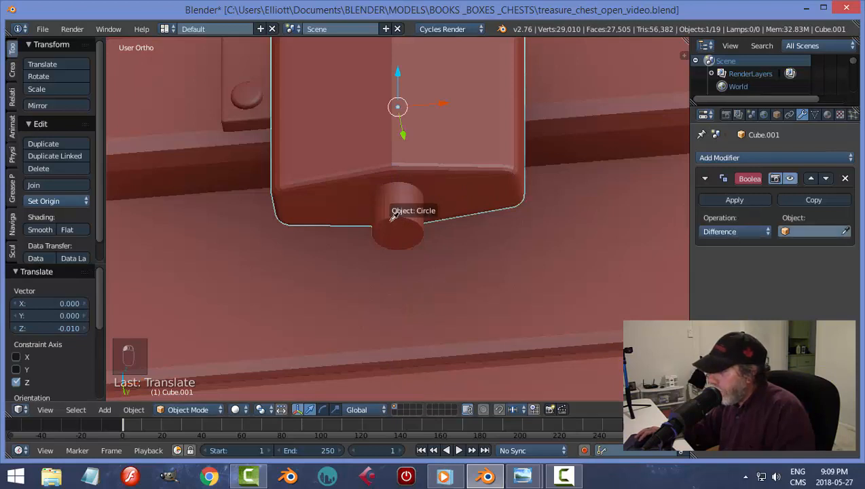
pyautogui.click(398, 212)
pyautogui.click(735, 201)
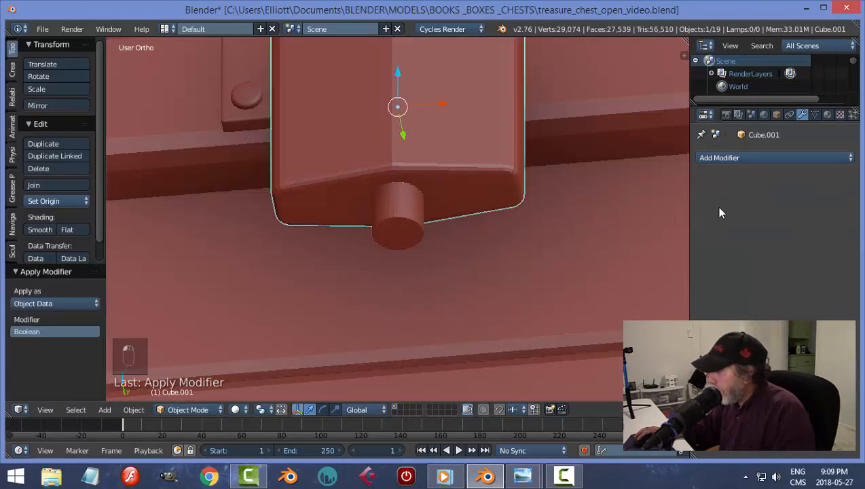
# Delete the cylinder used to cut the padlock body.
pyautogui.rightClick(402, 207)
pyautogui.press('x')
pyautogui.click(436, 208)
# Enter Edit Mode on the padlock body and select all rim edges of the circular recess in its underside.
pyautogui.rightClick(444, 216)
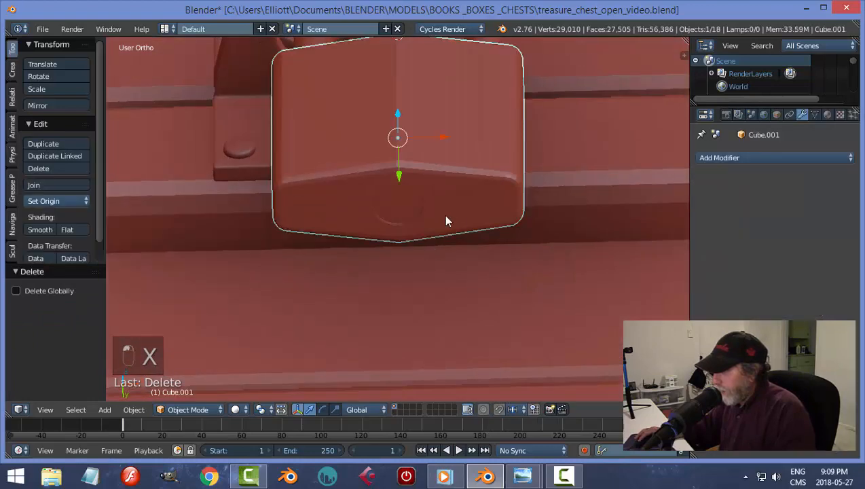
pyautogui.press('Tab')
pyautogui.scroll(2, 451, 237)
pyautogui.moveTo(451, 237); pyautogui.dragTo(466, 199, button='middle')
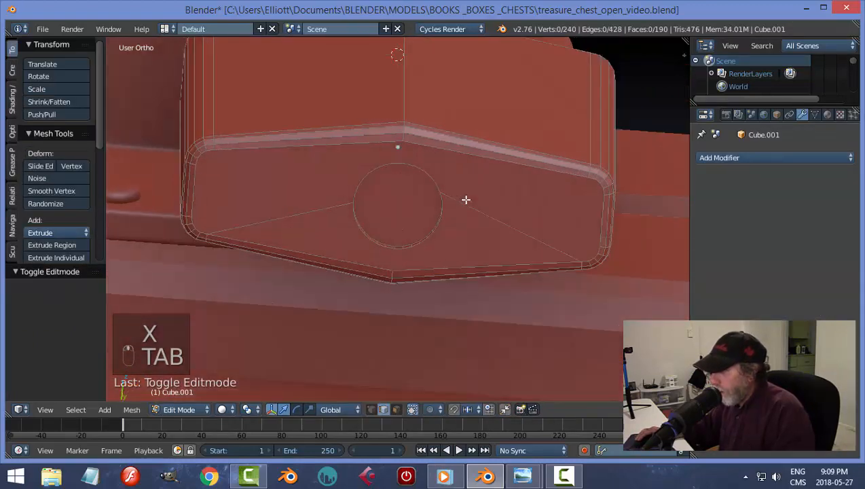
pyautogui.hotkey('ctrl', 'Tab')
pyautogui.click(439, 200)
pyautogui.keyDown('alt'); pyautogui.rightClick(432, 173); pyautogui.keyUp('alt')
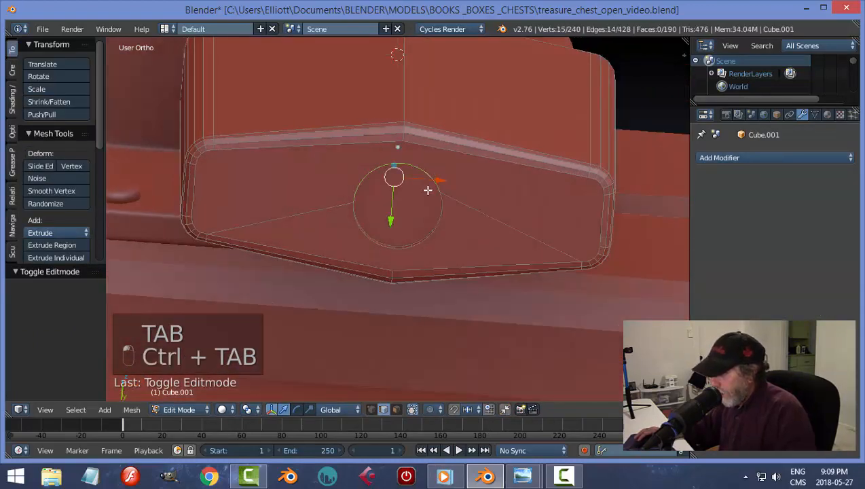
pyautogui.keyDown('alt'); pyautogui.keyDown('shift'); pyautogui.rightClick(364, 238); pyautogui.keyUp('shift'); pyautogui.keyUp('alt')
# Bevel the recess rim by about 0.002 with multiple segments, deselect everything, and return to Object Mode.
pyautogui.moveTo(508, 237); pyautogui.dragTo(536, 264, button='middle')
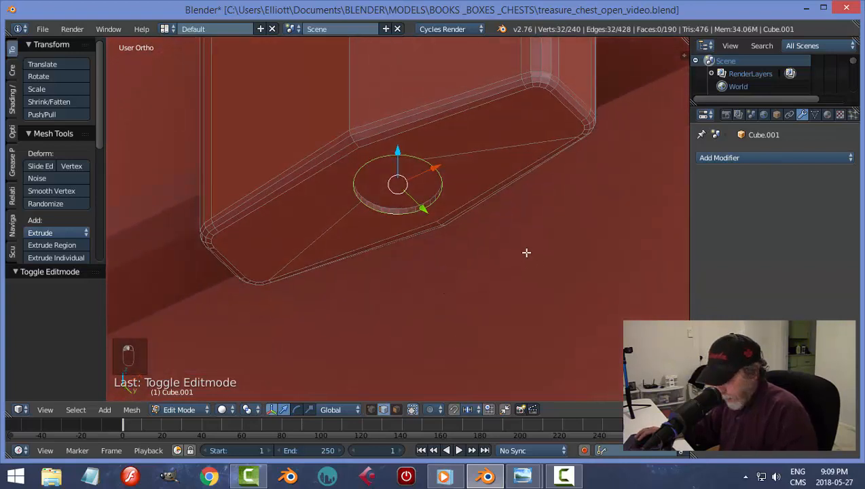
pyautogui.hotkey('ctrl', 'b')
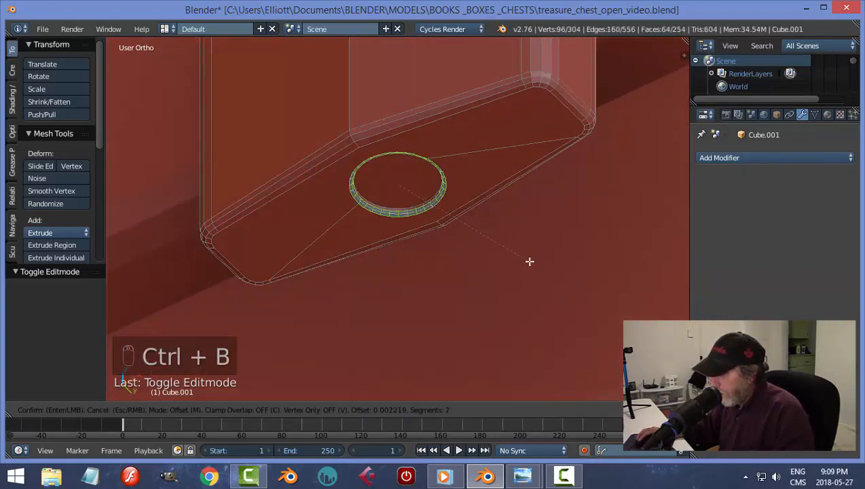
pyautogui.click(529, 259)
pyautogui.press('a')
pyautogui.press('Tab')
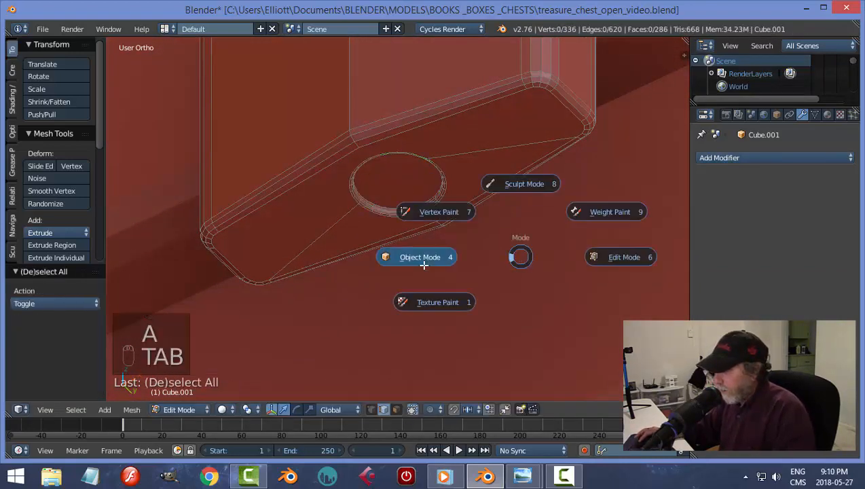
pyautogui.click(421, 260)
# Clear the object selection, check the finished padlock on the chest, and save the file over the existing version.
pyautogui.press('a')
pyautogui.press('a')
pyautogui.moveTo(455, 282); pyautogui.dragTo(478, 244, button='middle')
pyautogui.scroll(-6, 477, 238)
pyautogui.moveTo(494, 180); pyautogui.dragTo(502, 221, button='middle')
pyautogui.scroll(-6, 501, 222)
pyautogui.moveTo(474, 251)
pyautogui.mouseDown(button='middle')
pyautogui.moveTo(425, 241)
pyautogui.moveTo(464, 255)
pyautogui.mouseUp(button='middle')
pyautogui.scroll(6, 460, 253)
pyautogui.scroll(-2, 459, 255)
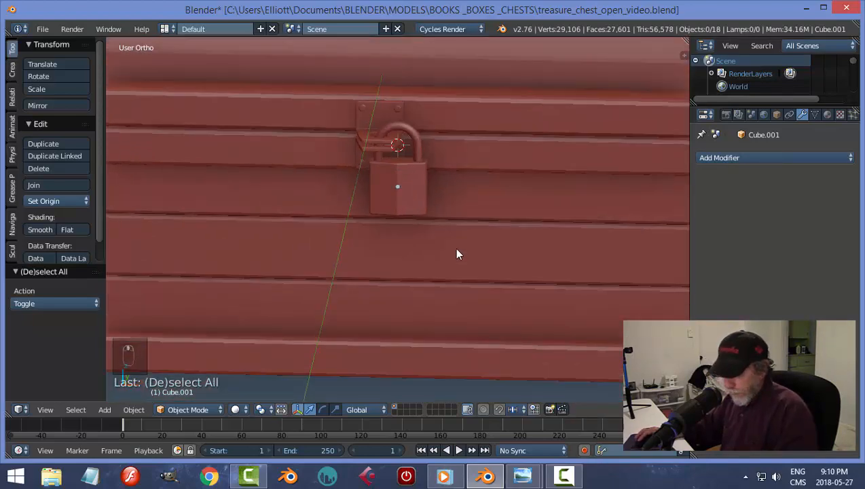
pyautogui.hotkey('ctrl', 's')
pyautogui.click(457, 248)
# Give the padlock body a new material with a pink diffuse colour and sample that colour for its viewport colour.
pyautogui.scroll(-3, 521, 243)
pyautogui.moveTo(521, 242); pyautogui.dragTo(470, 242, button='middle')
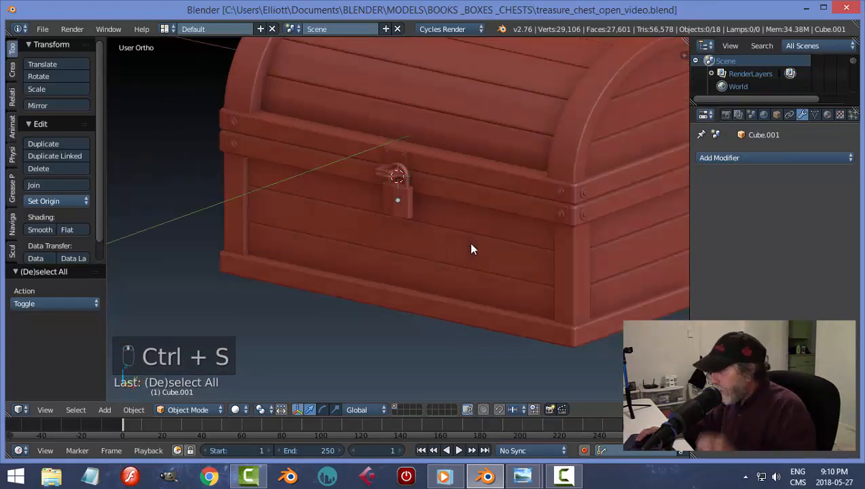
pyautogui.keyDown('shift'); pyautogui.moveTo(529, 221); pyautogui.dragTo(508, 252, button='middle'); pyautogui.keyUp('shift')
pyautogui.scroll(-1, 486, 235)
pyautogui.scroll(-2, 523, 244)
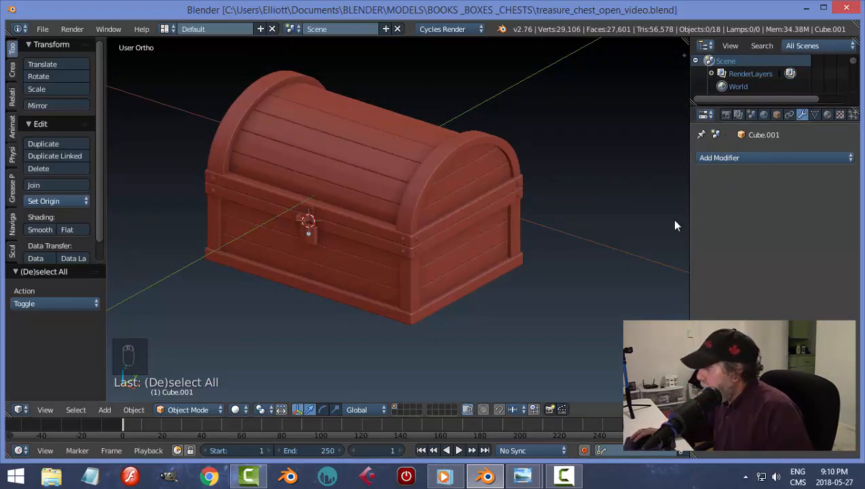
pyautogui.click(827, 115)
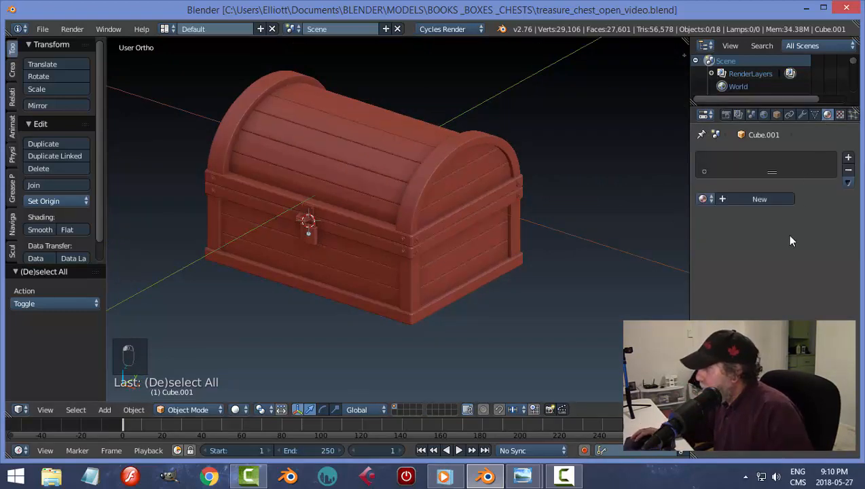
pyautogui.click(746, 201)
pyautogui.click(776, 291)
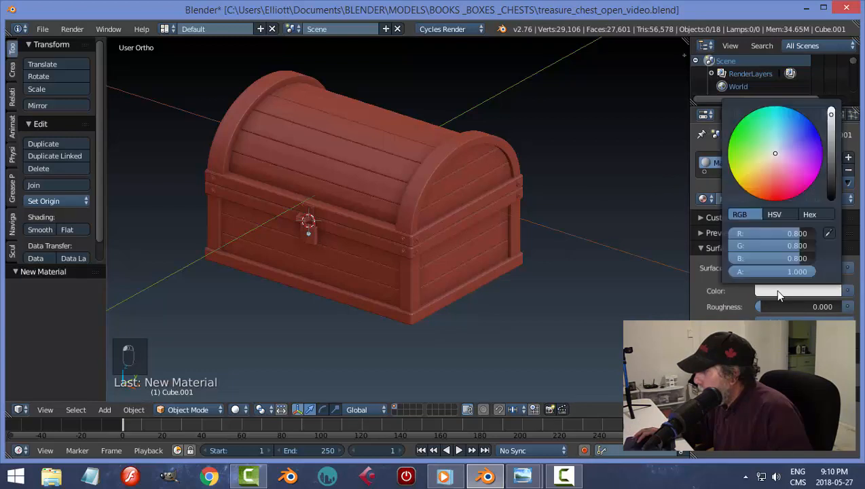
pyautogui.click(796, 173)
pyautogui.moveTo(796, 173); pyautogui.dragTo(801, 170)
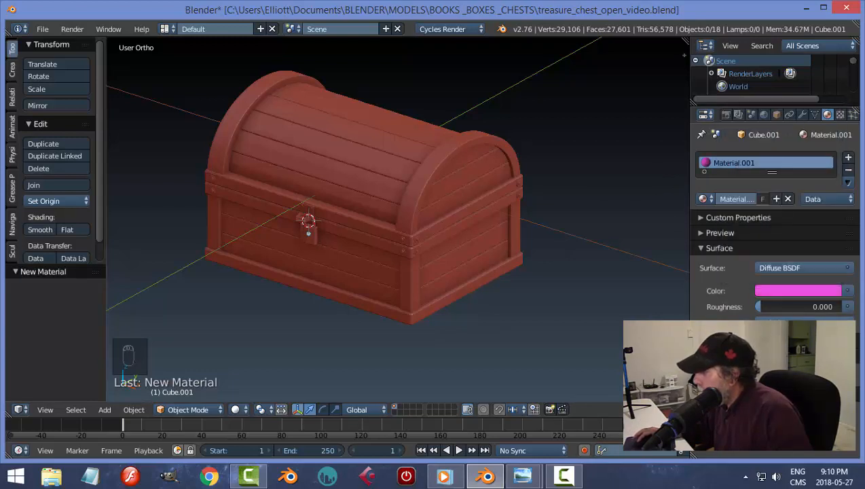
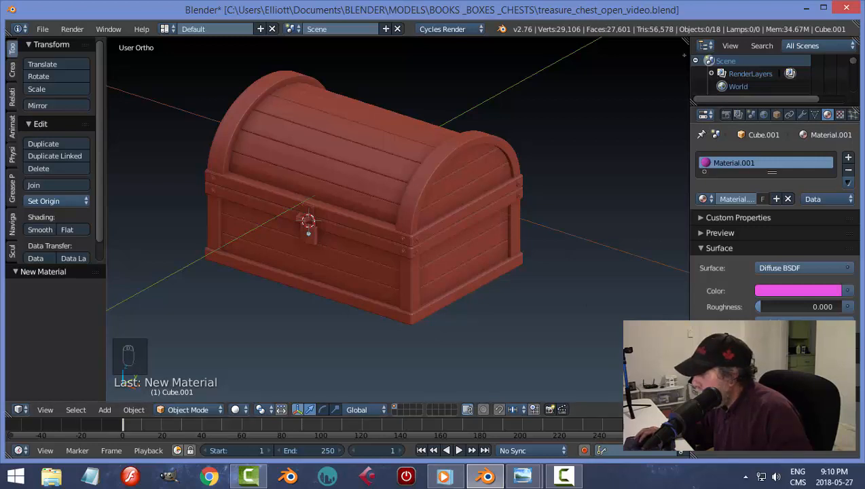
pyautogui.scroll(-3, 771, 224)
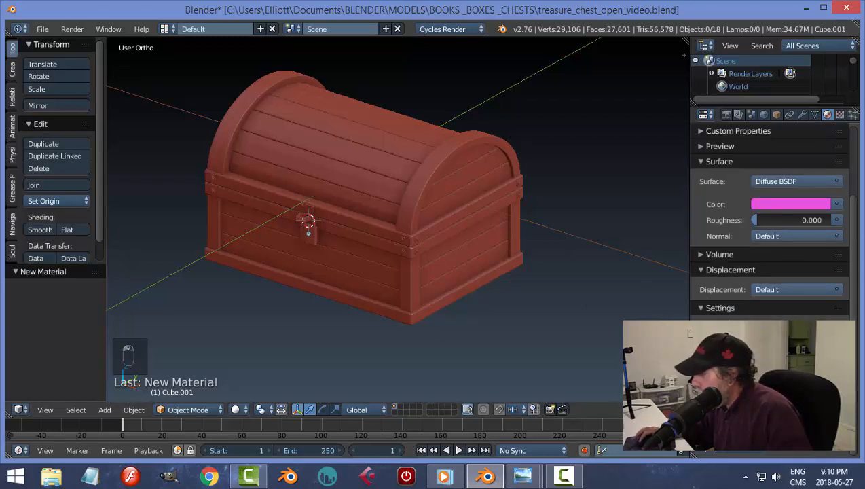
pyautogui.click(733, 404)
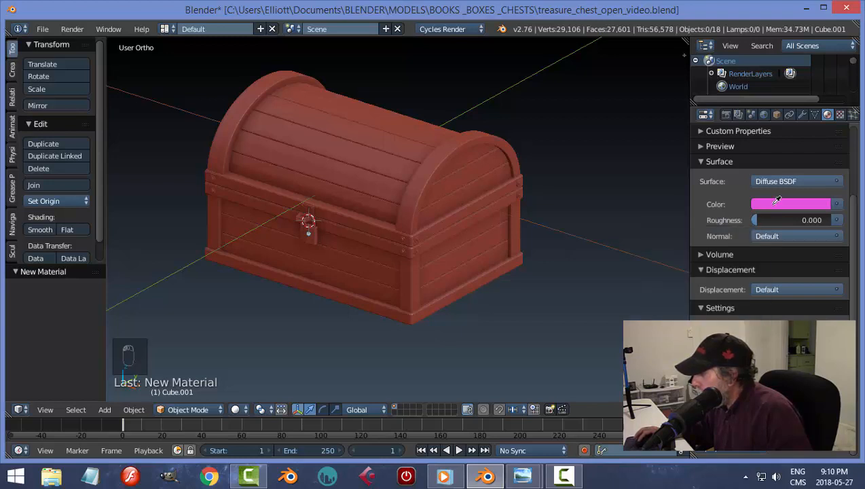
# Turn off Matcap shading in the 3D view so the objects display their own material colours.
pyautogui.press('m')
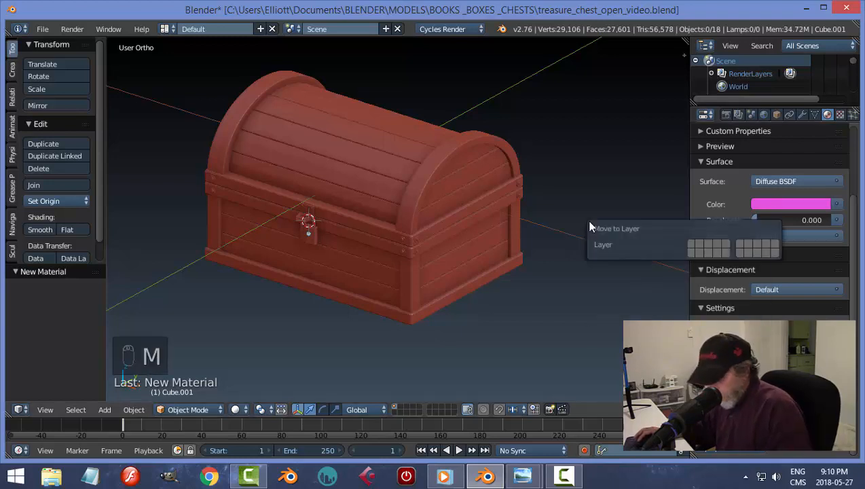
pyautogui.press('Escape')
pyautogui.press('n')
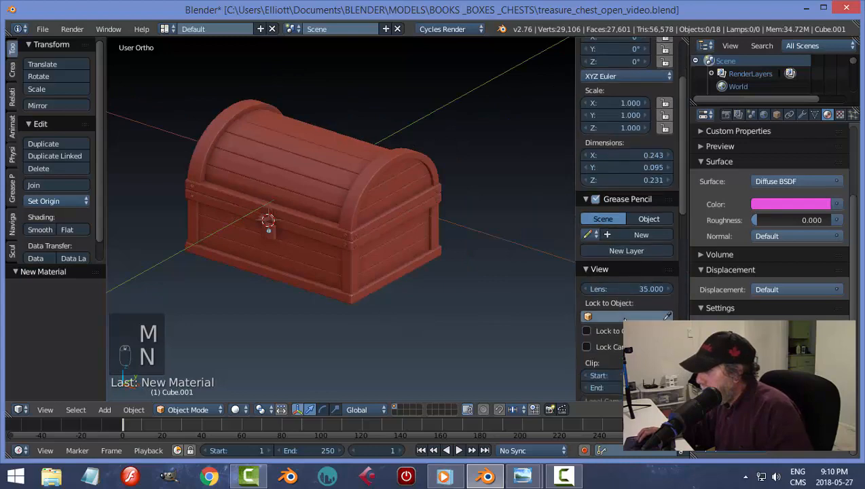
pyautogui.scroll(-10, 624, 319)
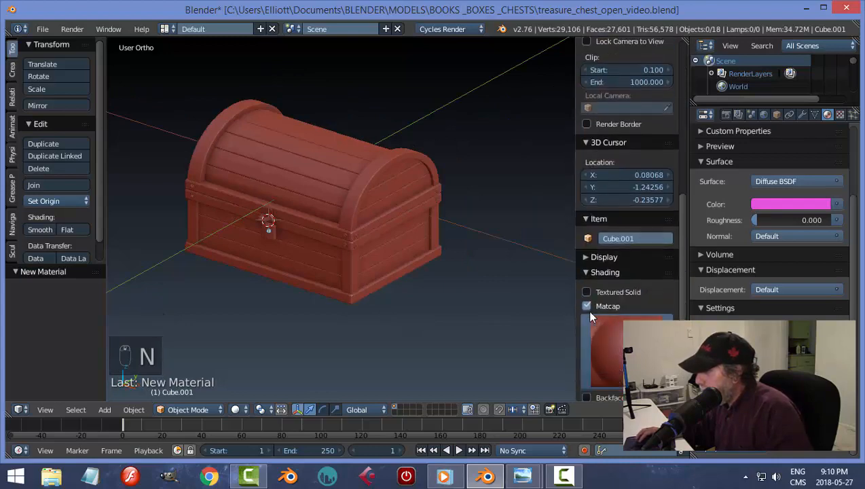
pyautogui.click(587, 306)
pyautogui.scroll(-2, 496, 295)
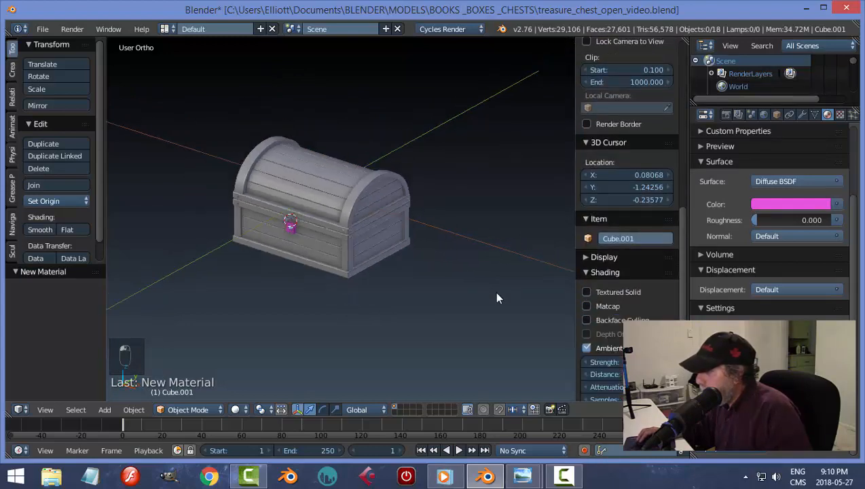
pyautogui.scroll(2, 472, 290)
pyautogui.scroll(-4, 618, 309)
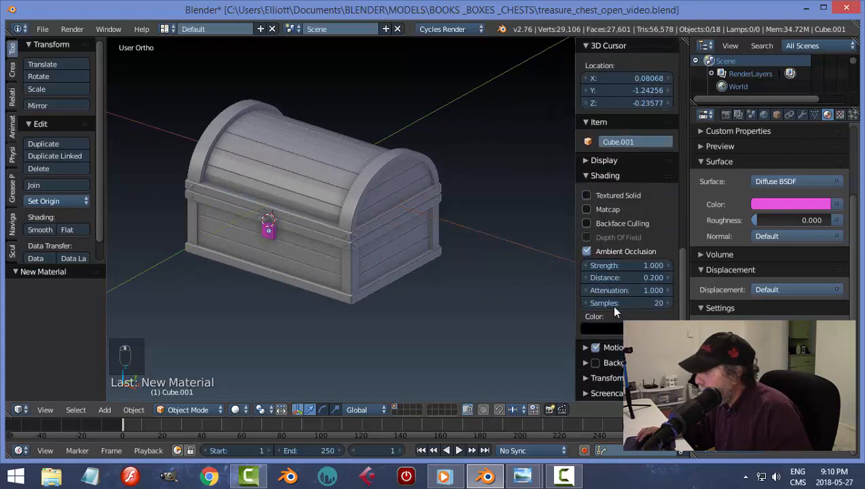
pyautogui.scroll(2, 504, 296)
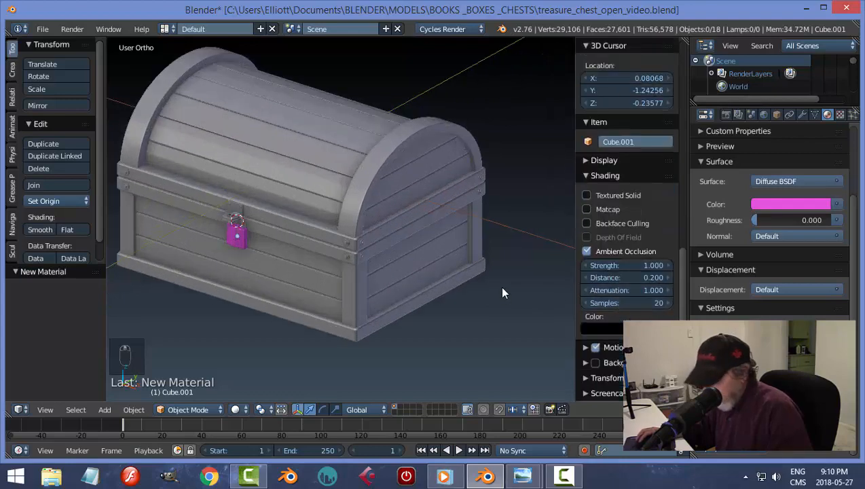
pyautogui.press('n')
# Assign the existing pink Material.001 to the lid's end panels and its curved planks.
pyautogui.rightClick(497, 171)
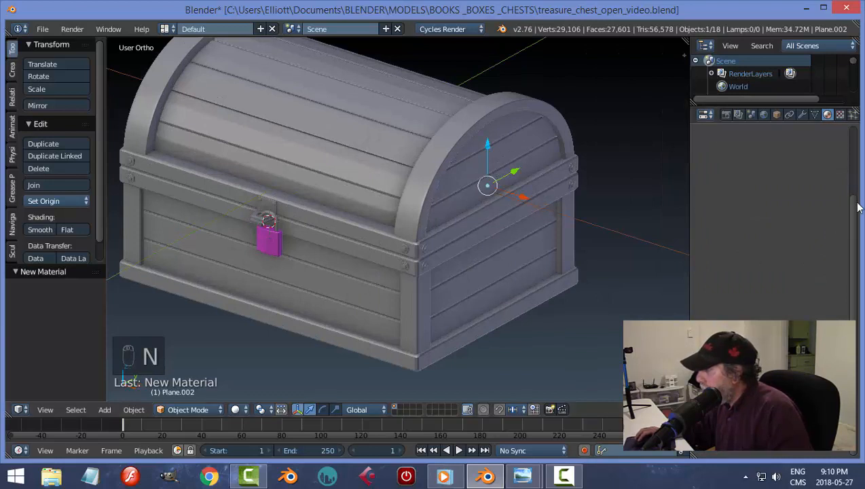
pyautogui.click(704, 199)
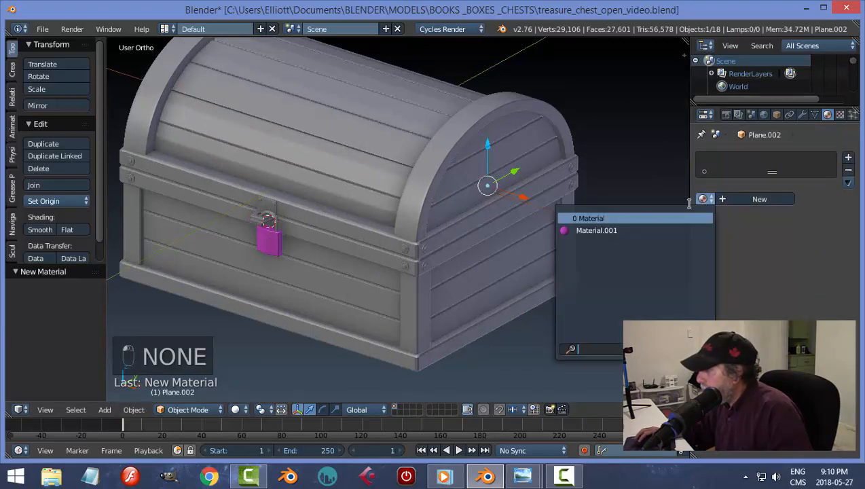
pyautogui.click(597, 230)
pyautogui.rightClick(401, 148)
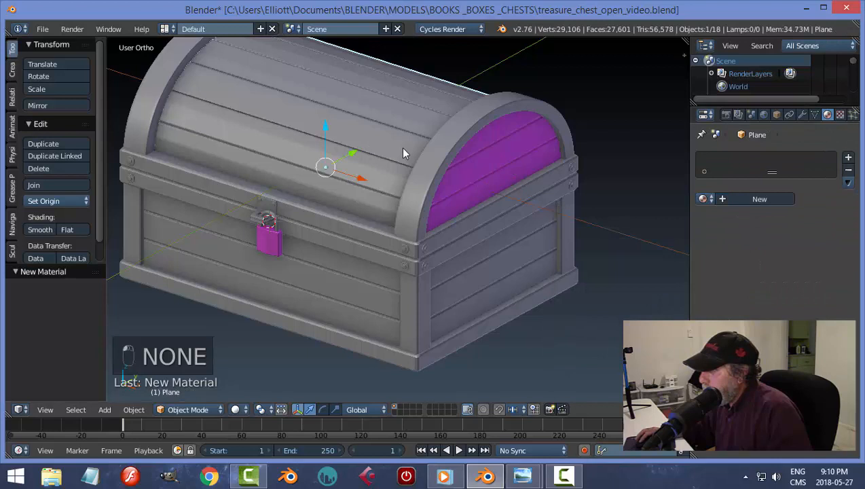
pyautogui.click(703, 199)
pyautogui.click(628, 231)
# Assign the pink Material.001 to the side and front planks of the chest's lower body.
pyautogui.rightClick(525, 267)
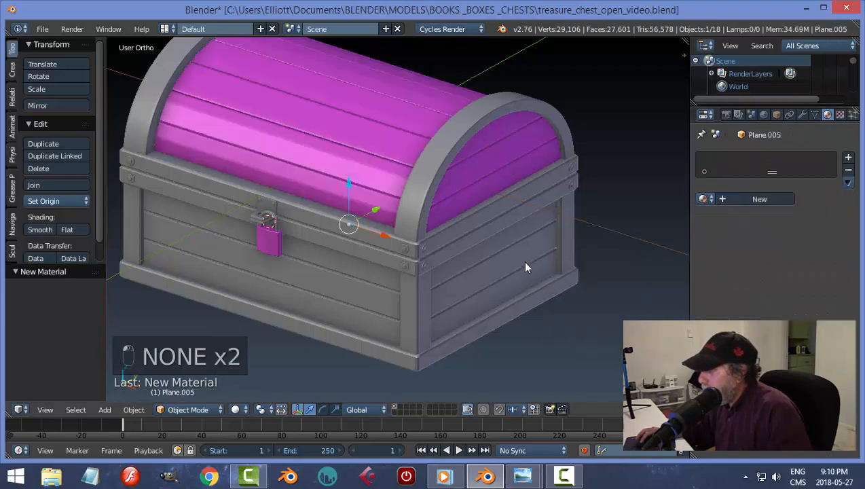
pyautogui.click(703, 201)
pyautogui.click(597, 229)
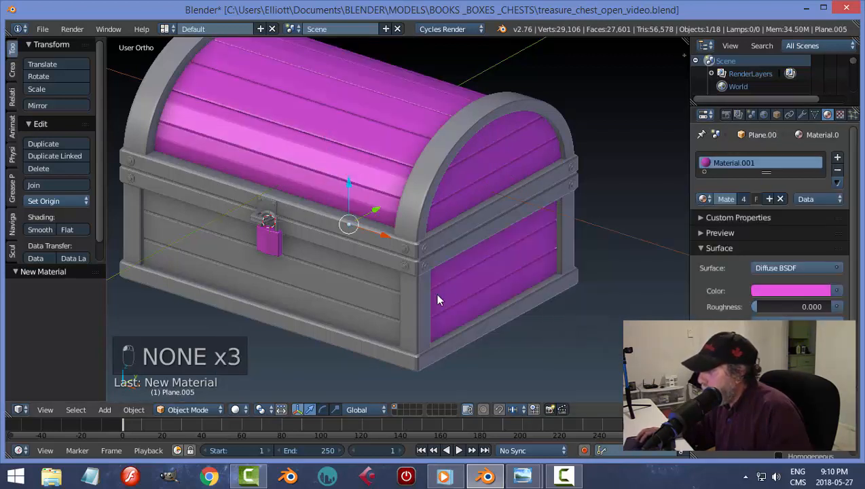
pyautogui.rightClick(356, 296)
pyautogui.click(703, 199)
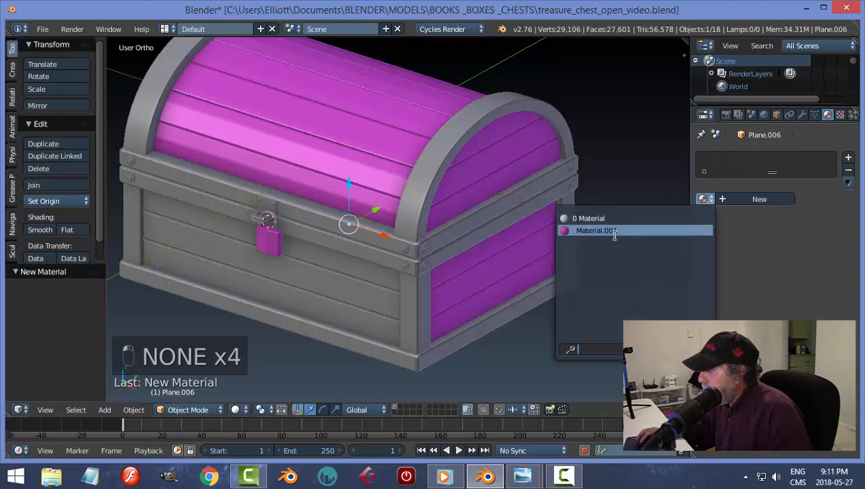
pyautogui.click(598, 229)
# Add a second material slot on the front planks with a new light blue diffuse material and a matching viewport colour.
pyautogui.moveTo(594, 224); pyautogui.dragTo(319, 270, button='middle')
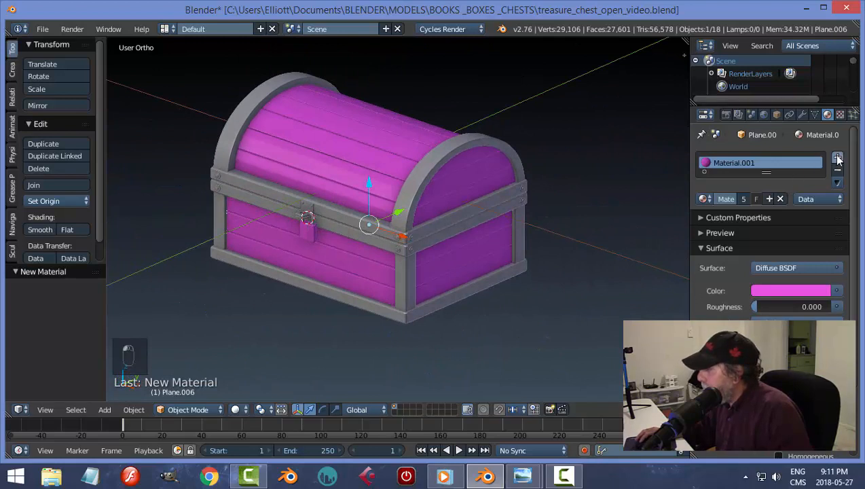
pyautogui.click(838, 159)
pyautogui.click(747, 229)
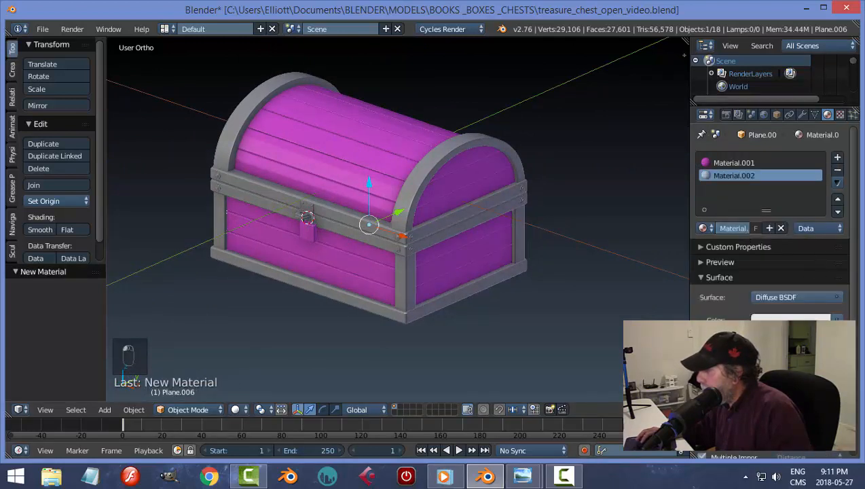
pyautogui.click(790, 319)
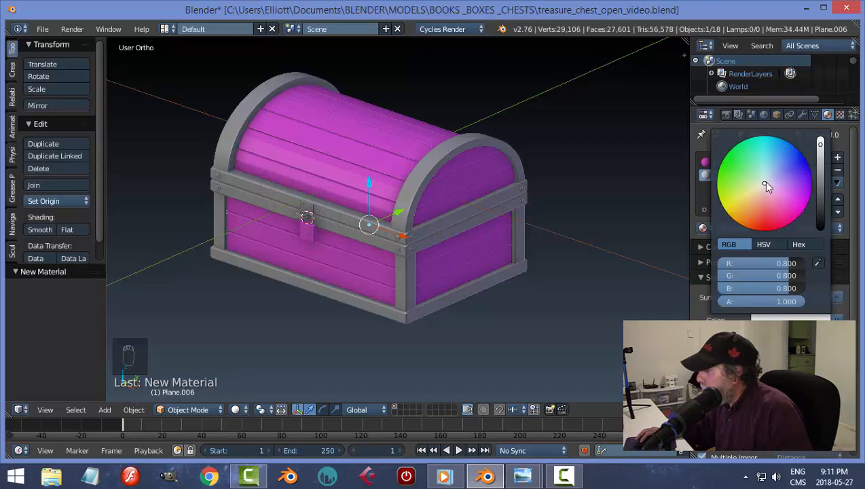
pyautogui.moveTo(764, 184); pyautogui.dragTo(768, 179)
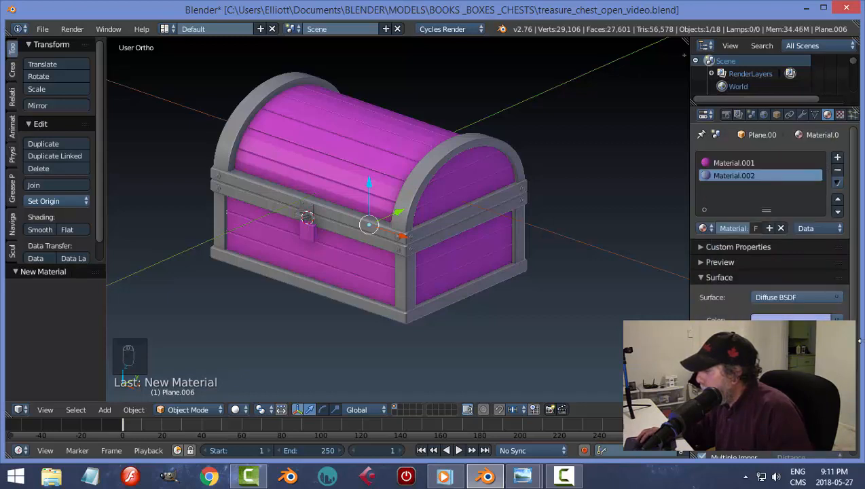
pyautogui.scroll(-4, 853, 294)
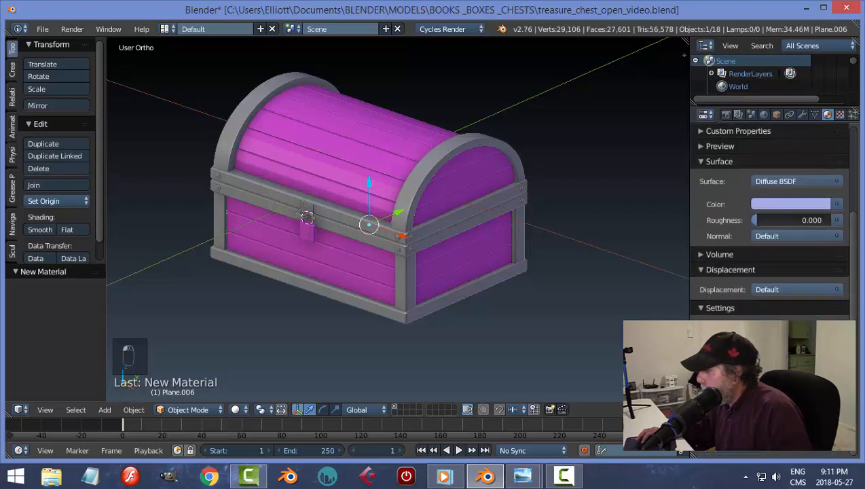
pyautogui.click(734, 405)
# Assign the light blue Material.002 to the arched bands at the ends of the lid.
pyautogui.rightClick(435, 167)
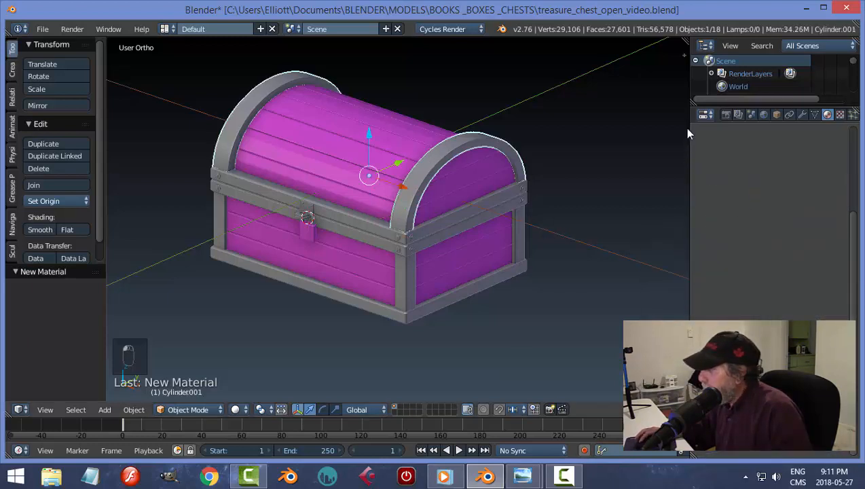
pyautogui.moveTo(857, 234); pyautogui.dragTo(860, 141)
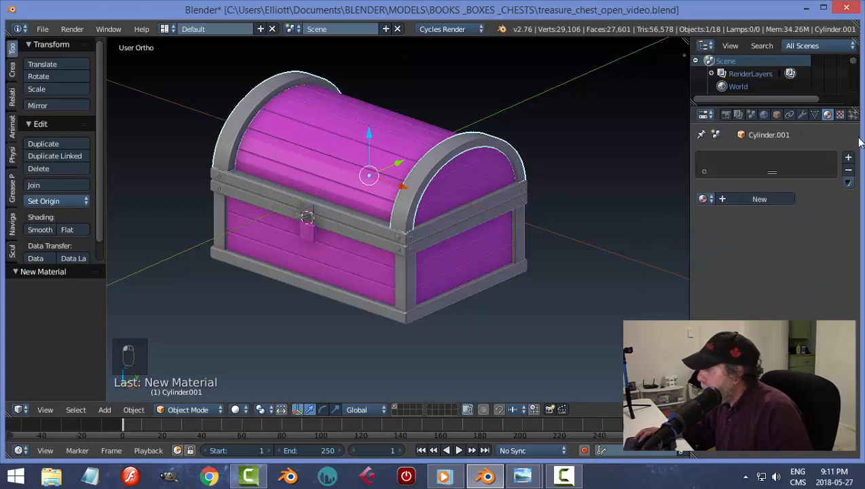
pyautogui.click(701, 199)
pyautogui.click(579, 242)
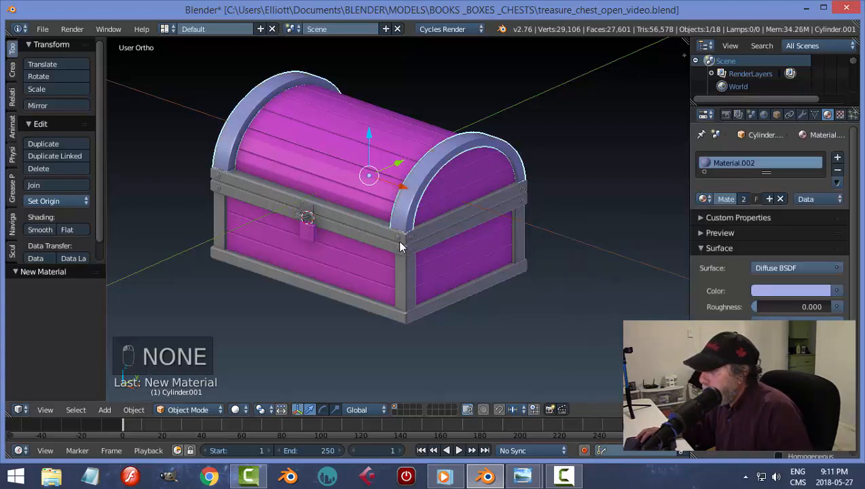
# Assign Material.002 to the lid's lower trim band and the trim band around the top of the chest body.
pyautogui.rightClick(371, 230)
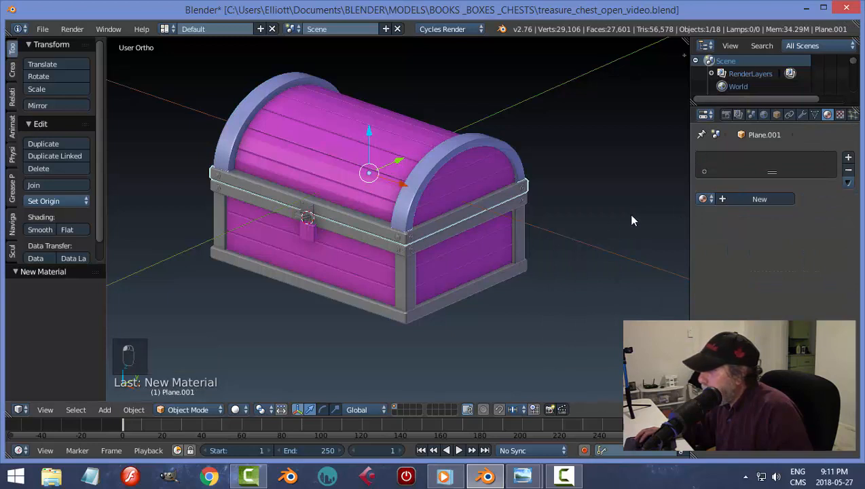
pyautogui.click(704, 198)
pyautogui.click(620, 230)
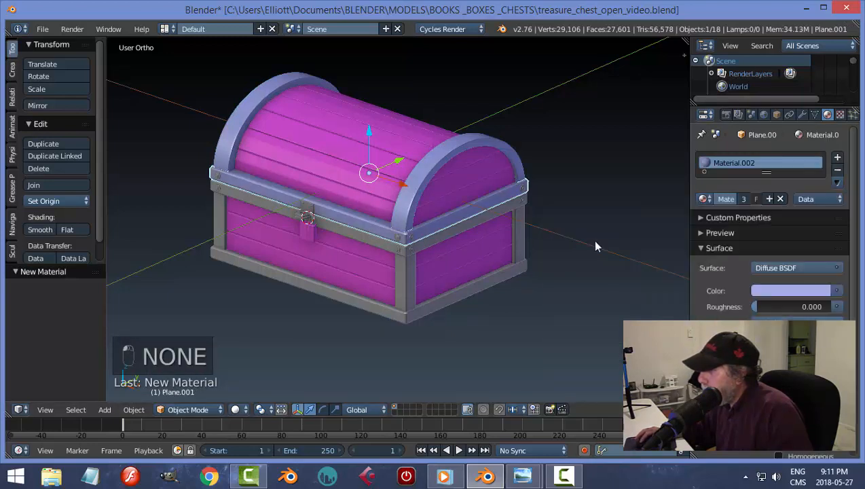
pyautogui.rightClick(446, 230)
pyautogui.click(706, 199)
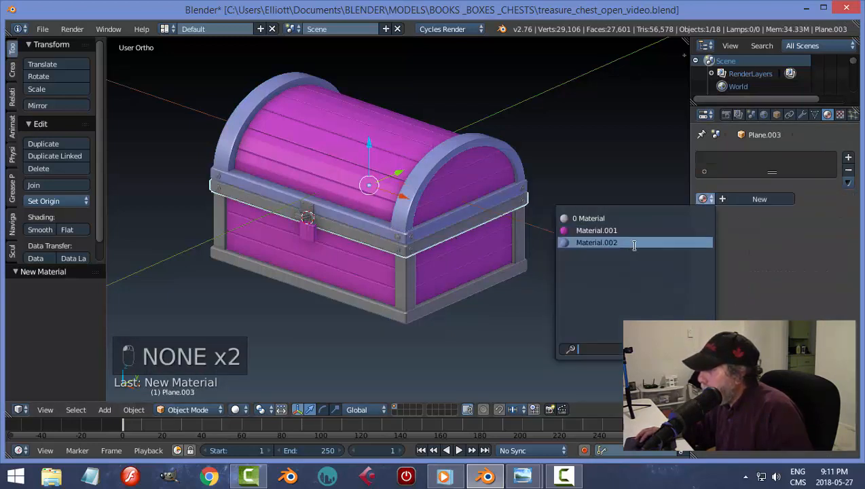
pyautogui.click(578, 241)
# Assign Material.002 to the vertical corner posts and the base trim, and clear the selection.
pyautogui.rightClick(406, 286)
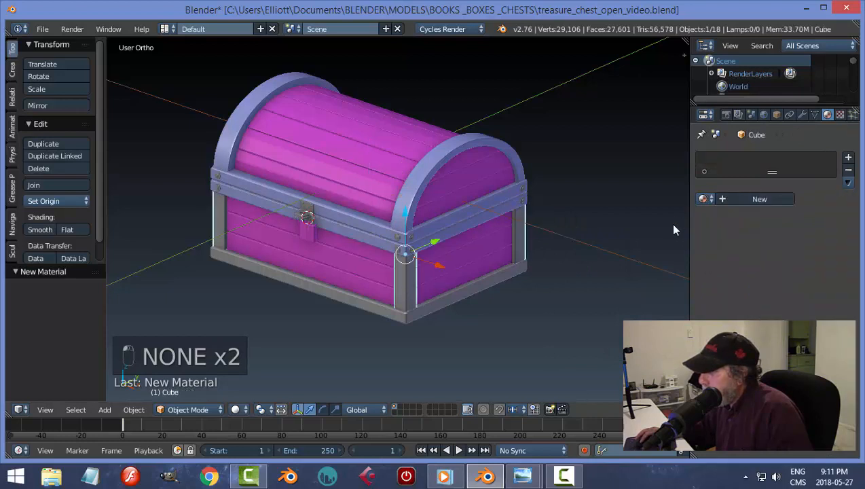
pyautogui.click(705, 198)
pyautogui.click(597, 243)
pyautogui.rightClick(430, 292)
pyautogui.rightClick(443, 297)
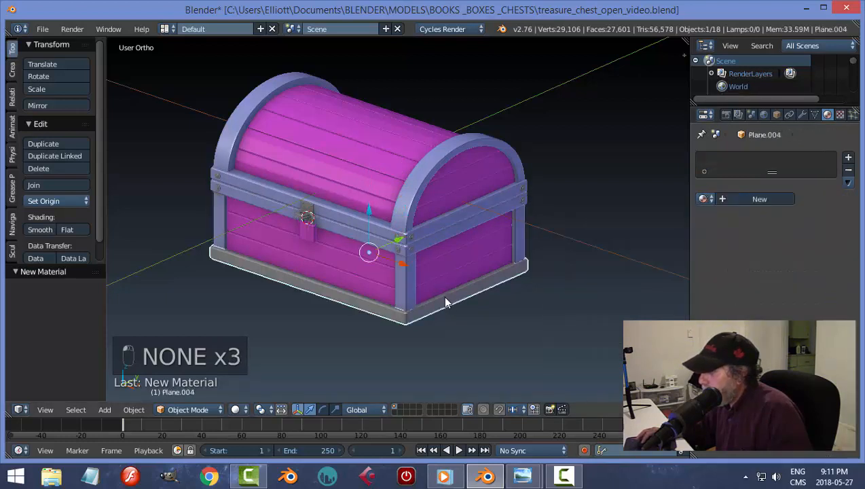
pyautogui.click(706, 199)
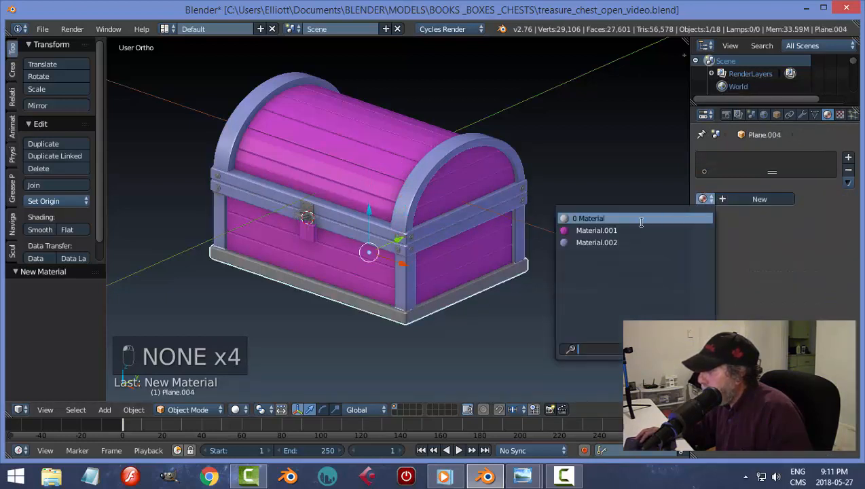
pyautogui.click(604, 243)
pyautogui.press('a')
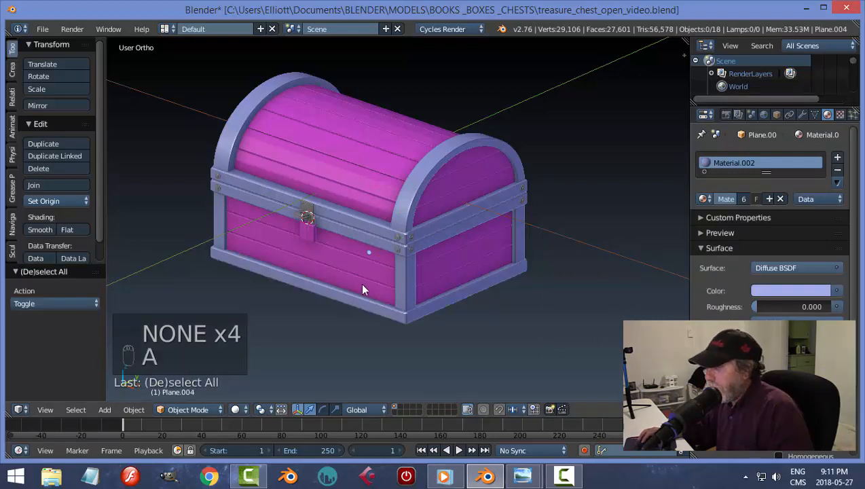
# Assign Material.002 to the upper hasp plate above the padlock.
pyautogui.keyDown('shift'); pyautogui.moveTo(347, 270); pyautogui.dragTo(392, 267, button='middle'); pyautogui.keyUp('shift')
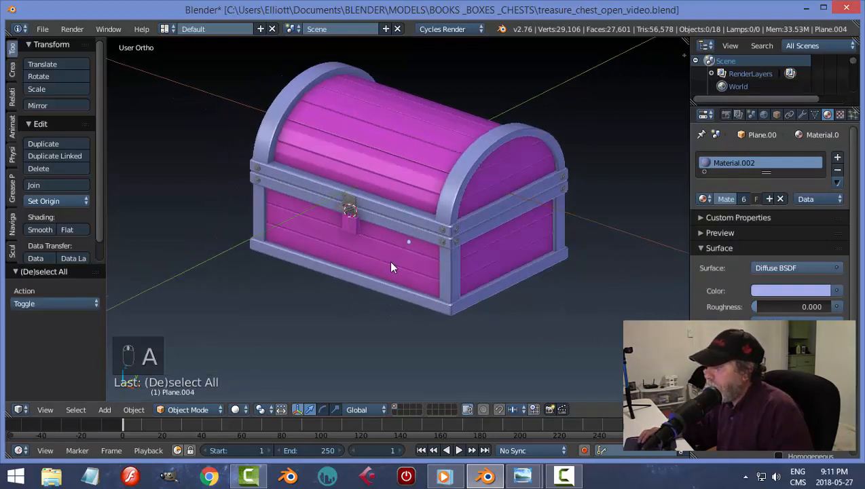
pyautogui.scroll(3, 391, 266)
pyautogui.rightClick(314, 192)
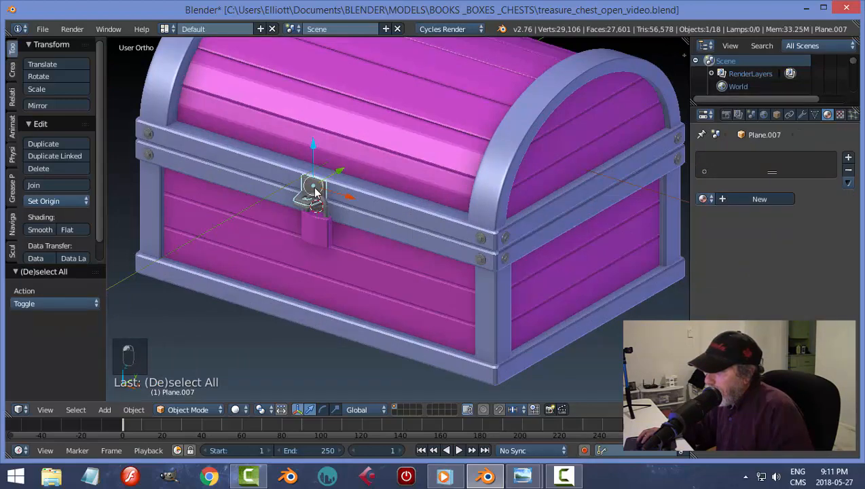
pyautogui.click(703, 198)
pyautogui.click(596, 242)
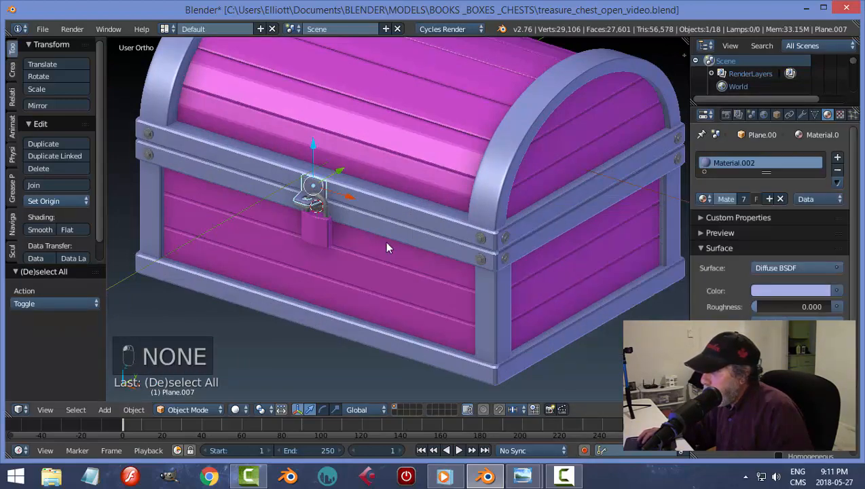
# Assign Material.002 to the lower hasp plate behind the padlock, and clear the selection.
pyautogui.scroll(6, 342, 237)
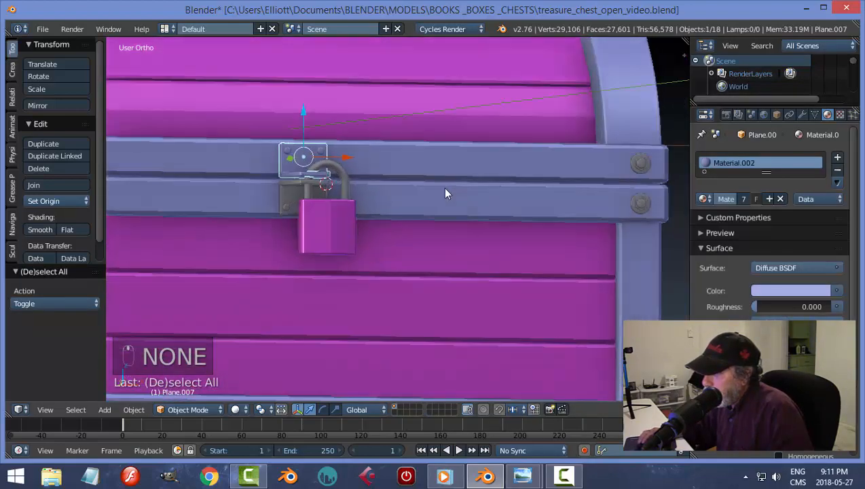
pyautogui.moveTo(445, 193); pyautogui.dragTo(317, 197, button='middle')
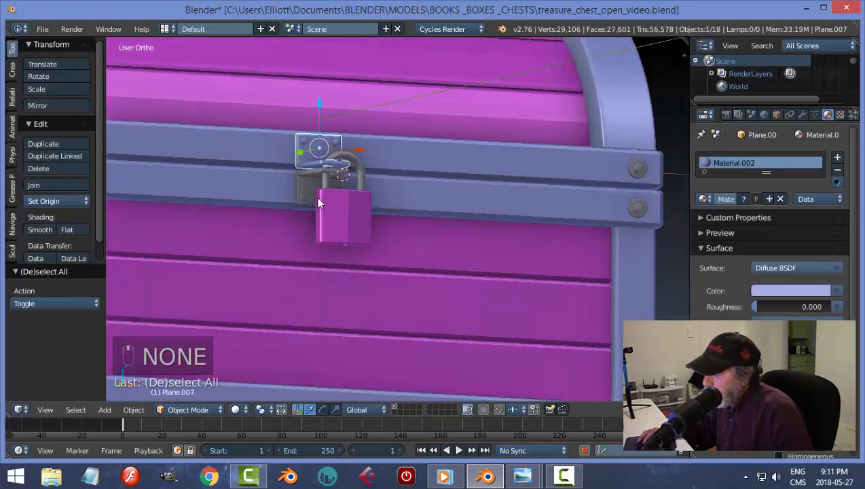
pyautogui.rightClick(307, 192)
pyautogui.click(702, 199)
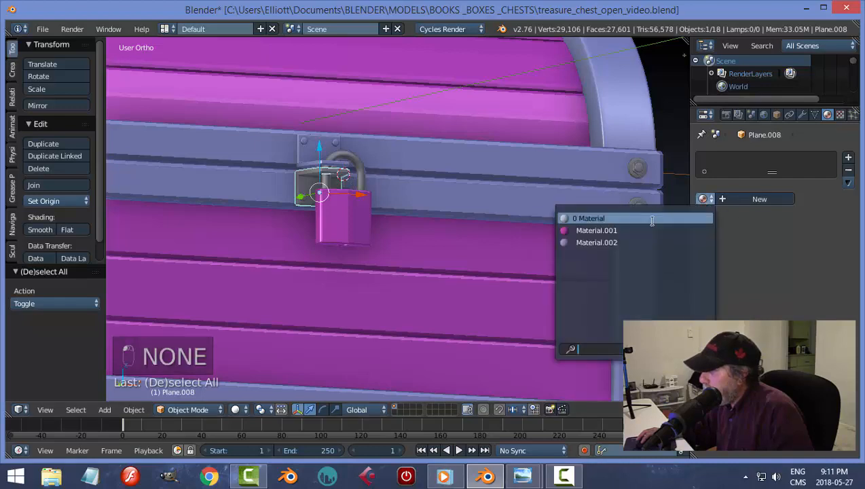
pyautogui.click(633, 241)
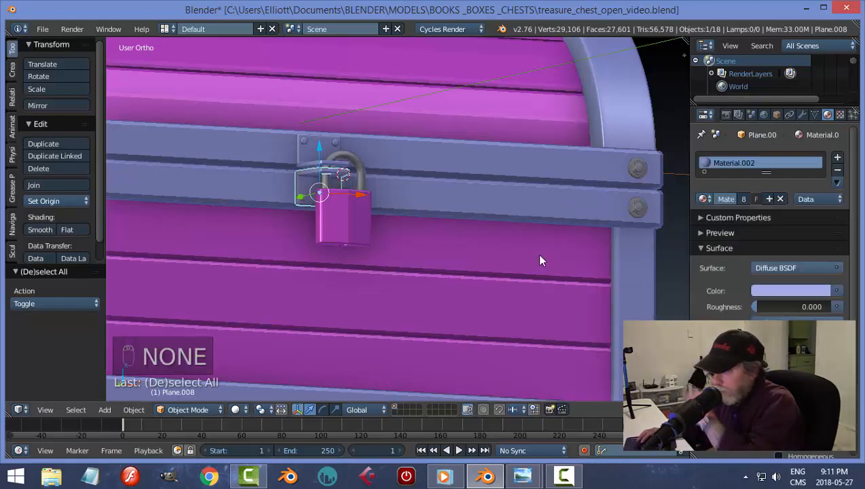
pyautogui.press('a')
pyautogui.scroll(-3, 550, 248)
pyautogui.moveTo(541, 241); pyautogui.dragTo(465, 268, button='middle')
pyautogui.scroll(3, 465, 269)
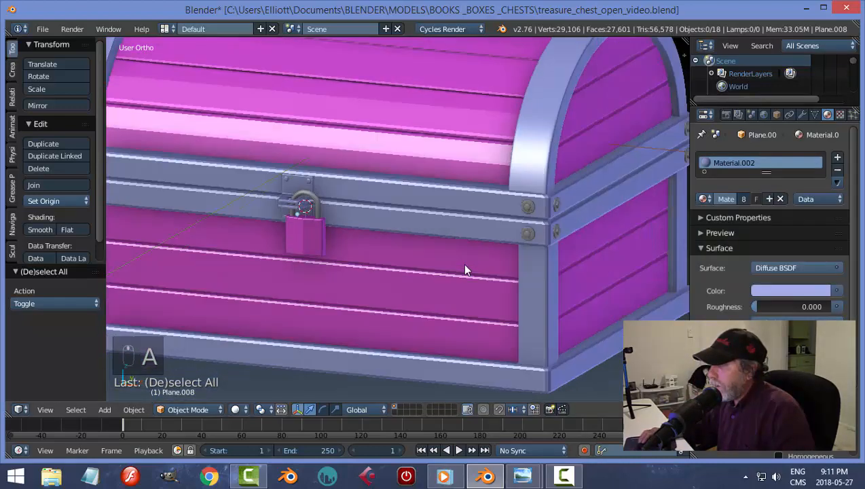
# Save the file, then create a new gold diffuse material with a matching viewport colour in a second slot of the lower hasp plate.
pyautogui.hotkey('ctrl', 's')
pyautogui.scroll(-3, 467, 270)
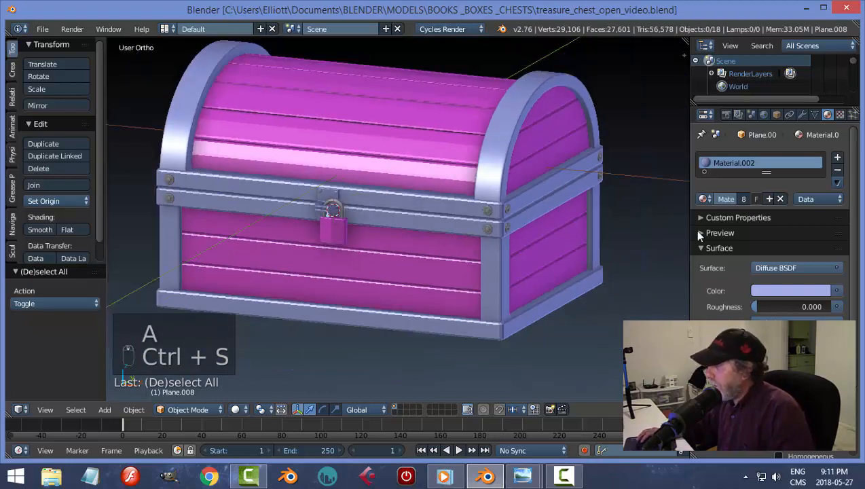
pyautogui.click(837, 157)
pyautogui.click(755, 228)
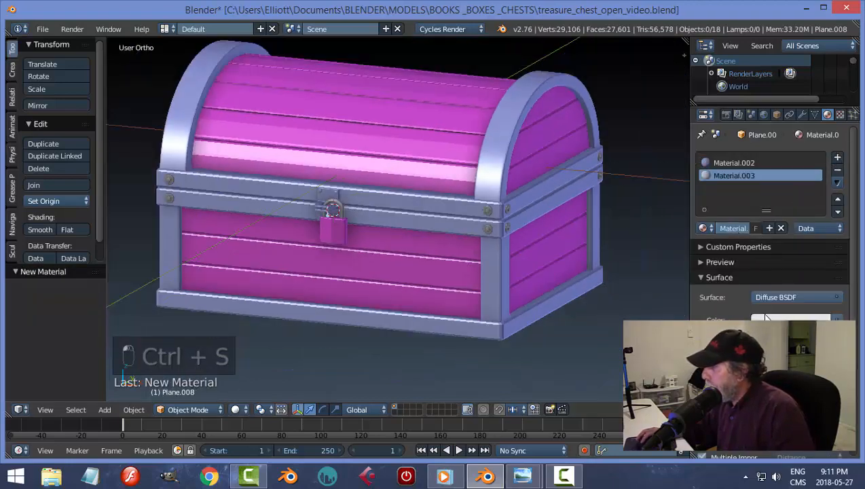
pyautogui.click(789, 319)
pyautogui.moveTo(760, 197); pyautogui.dragTo(746, 211)
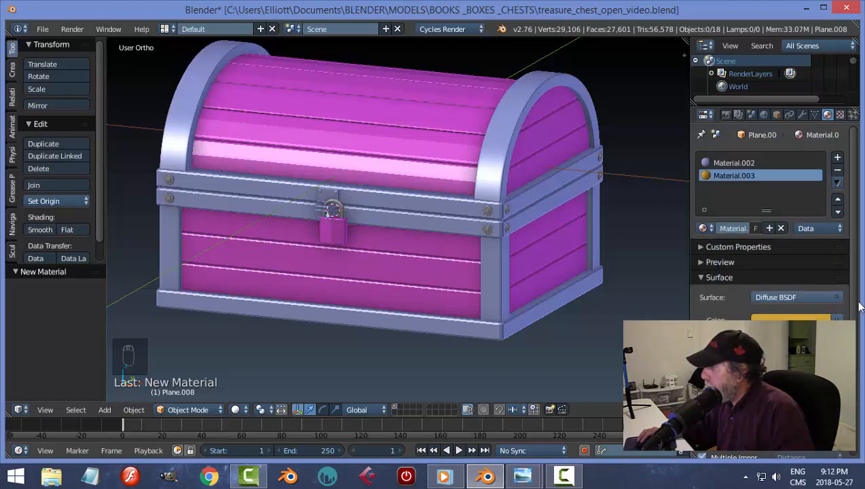
pyautogui.scroll(-4, 842, 293)
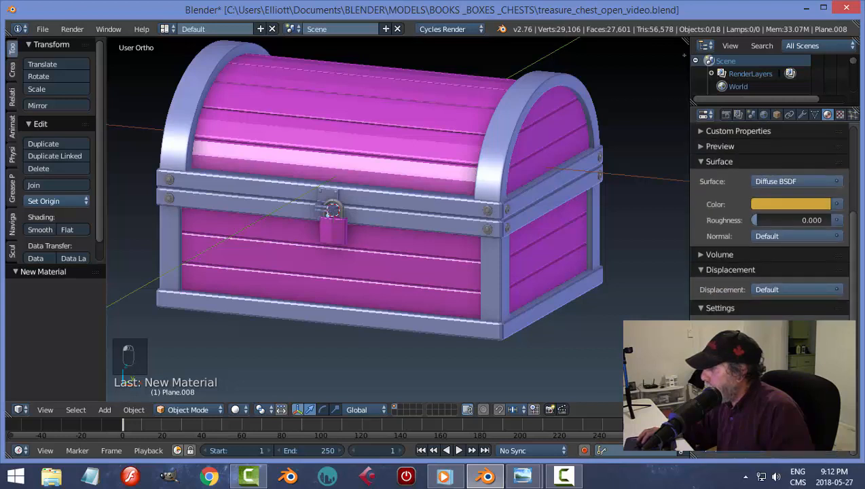
pyautogui.click(732, 394)
# Assign the gold Material.003 to the padlock body, clear the selection and save the file.
pyautogui.rightClick(341, 234)
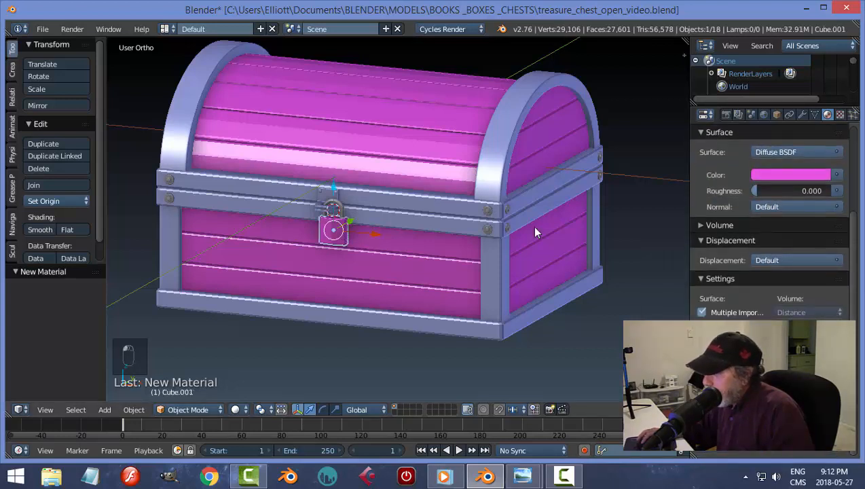
pyautogui.moveTo(857, 248); pyautogui.dragTo(846, 153)
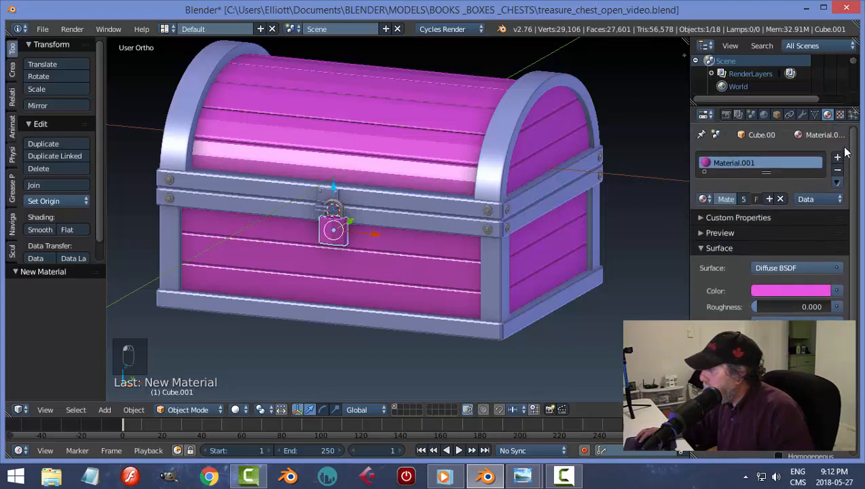
pyautogui.click(705, 199)
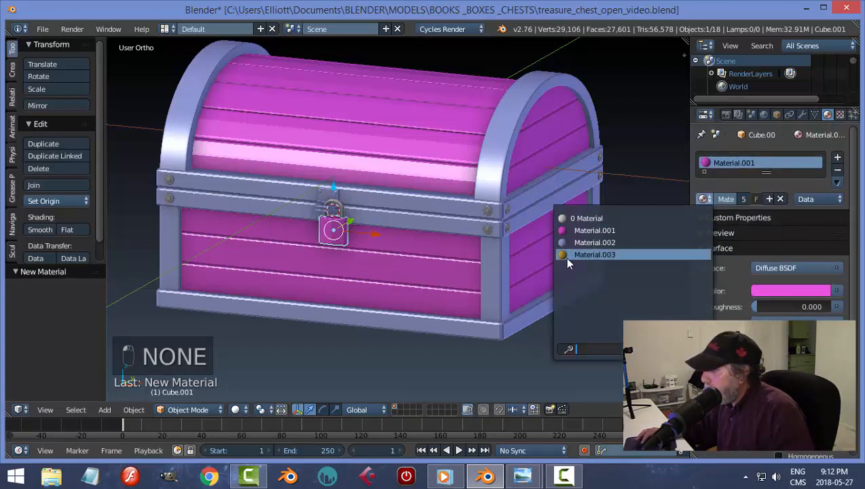
pyautogui.click(564, 254)
pyautogui.press('a')
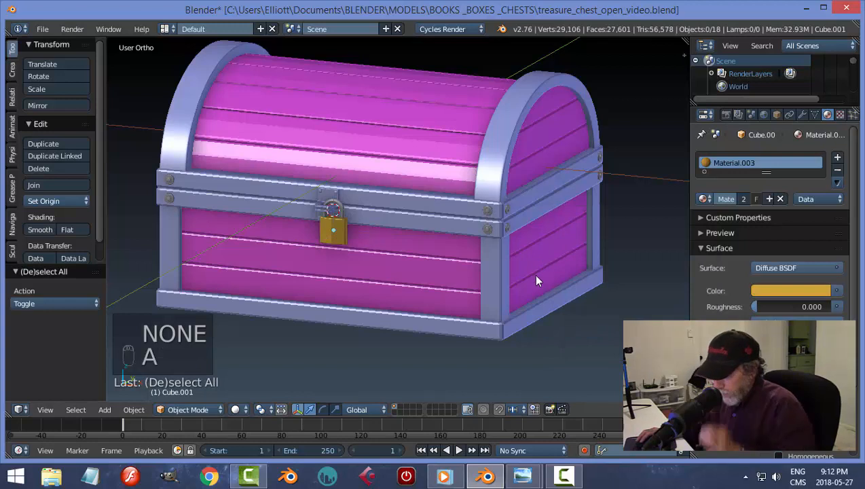
pyautogui.hotkey('ctrl', 's')
pyautogui.click(540, 277)
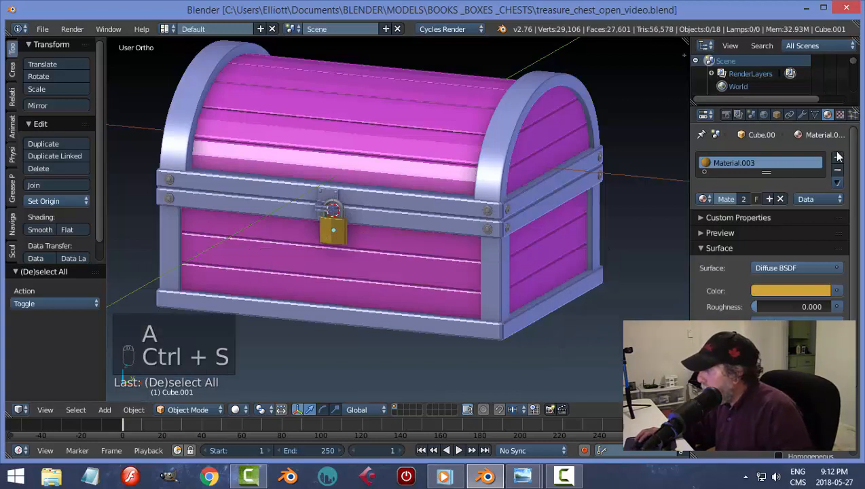
# Add a new near-black diffuse material with RGB 0.011 and a matching viewport colour in a second slot of the padlock body.
pyautogui.click(838, 157)
pyautogui.click(739, 227)
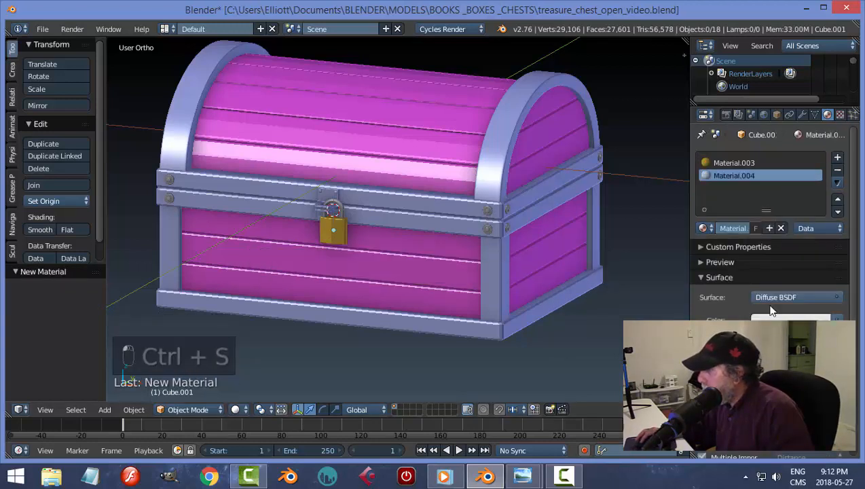
pyautogui.click(774, 318)
pyautogui.moveTo(815, 203); pyautogui.dragTo(819, 221)
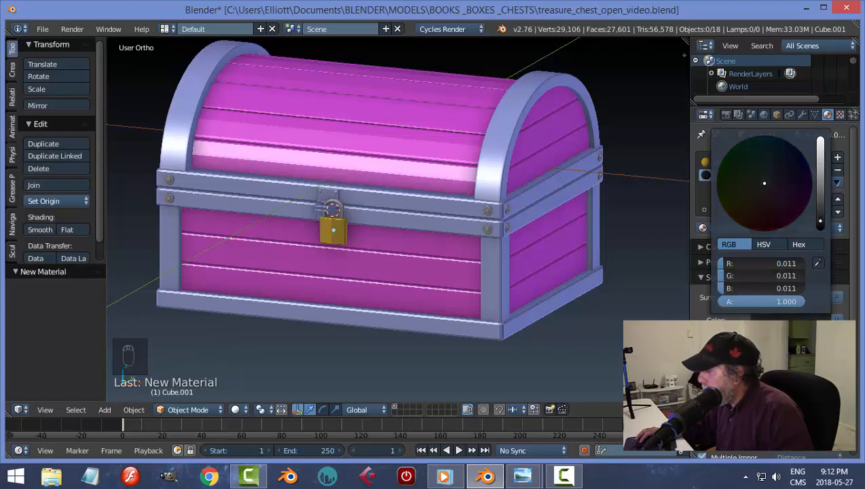
pyautogui.scroll(-5, 849, 299)
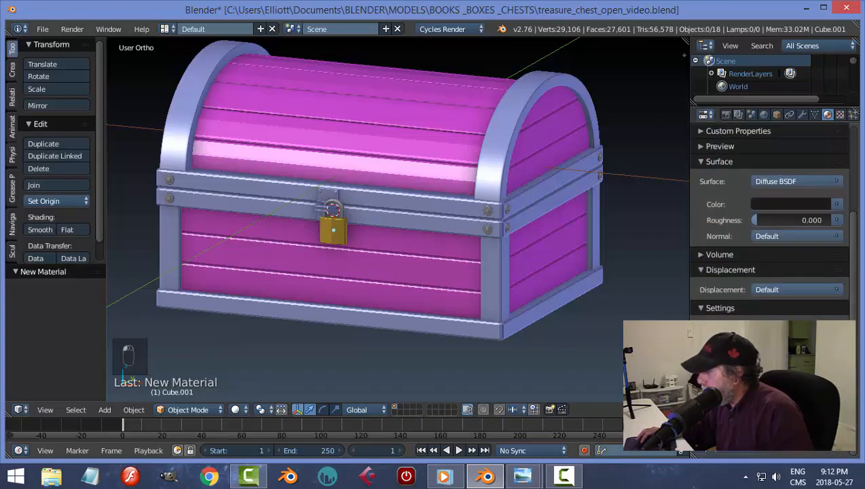
pyautogui.click(732, 405)
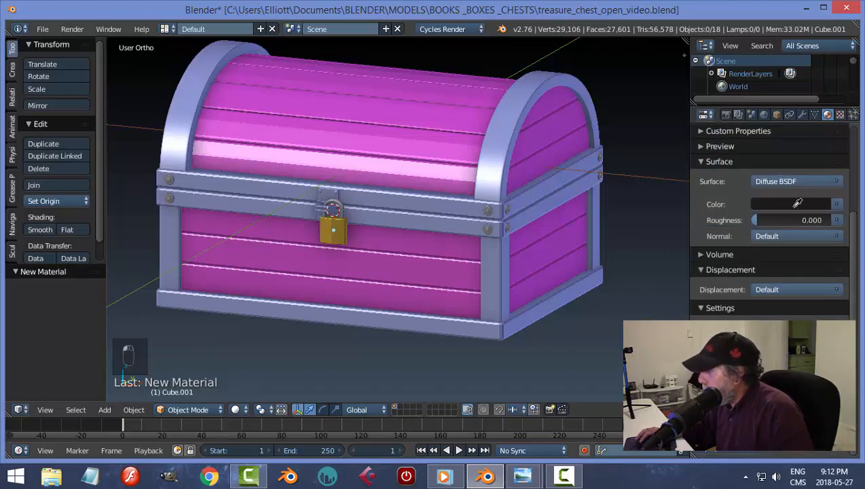
# Assign the black Material.004 to the upper and lower rivets on the front trim bands.
pyautogui.rightClick(487, 211)
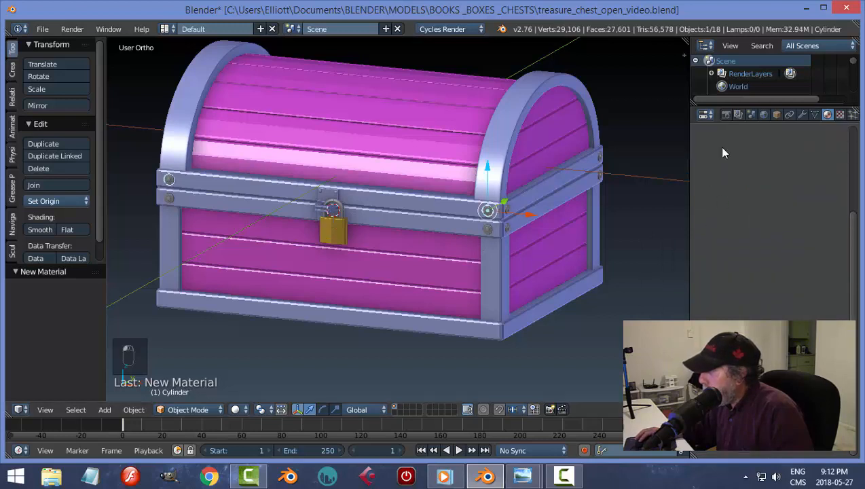
pyautogui.moveTo(854, 231); pyautogui.dragTo(854, 192)
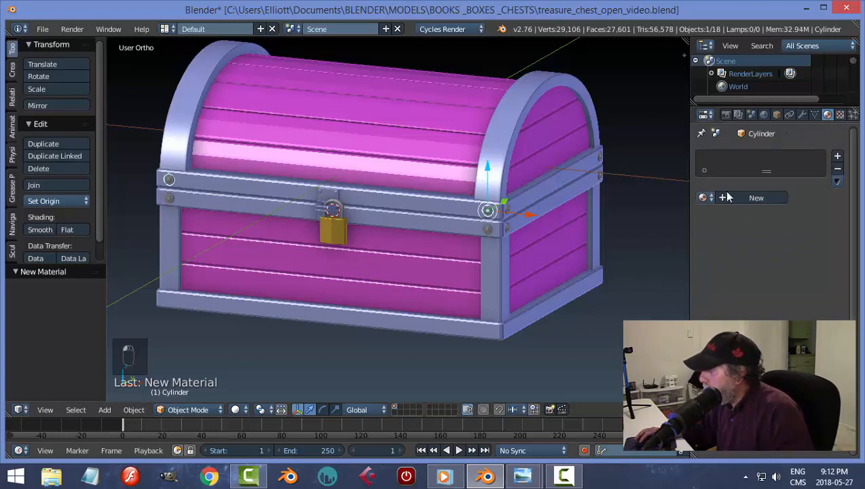
pyautogui.click(703, 197)
pyautogui.click(588, 266)
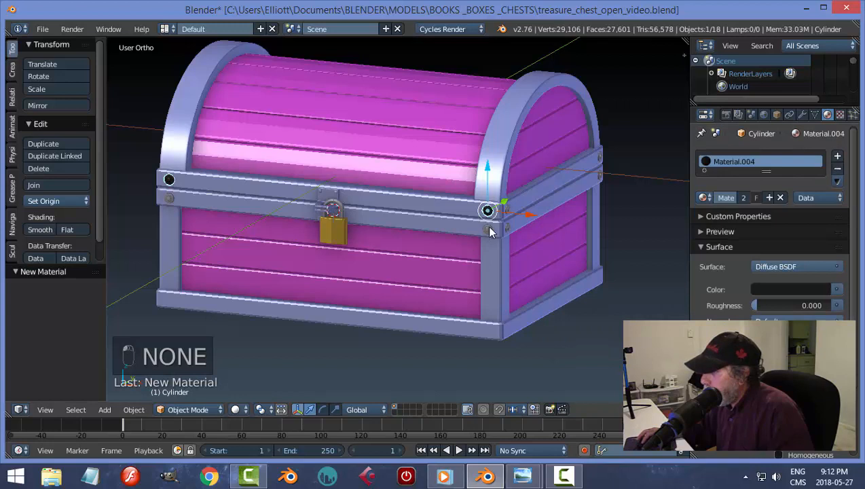
pyautogui.rightClick(489, 226)
pyautogui.rightClick(486, 229)
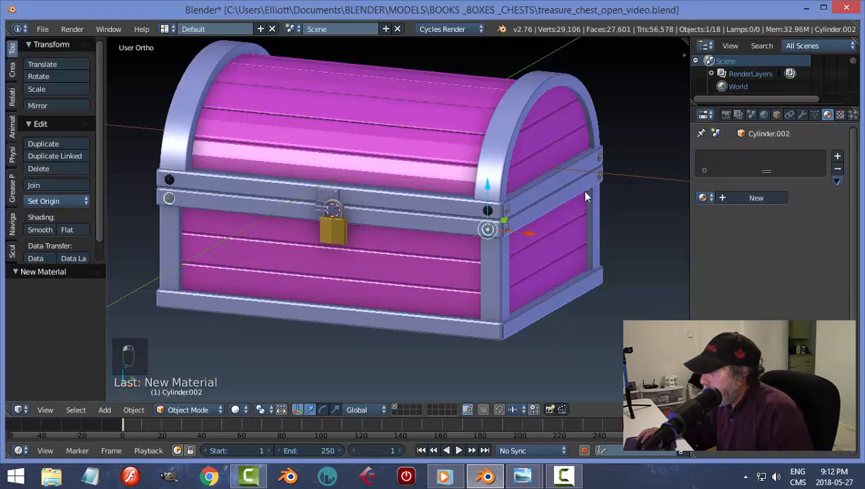
pyautogui.click(703, 198)
pyautogui.click(591, 266)
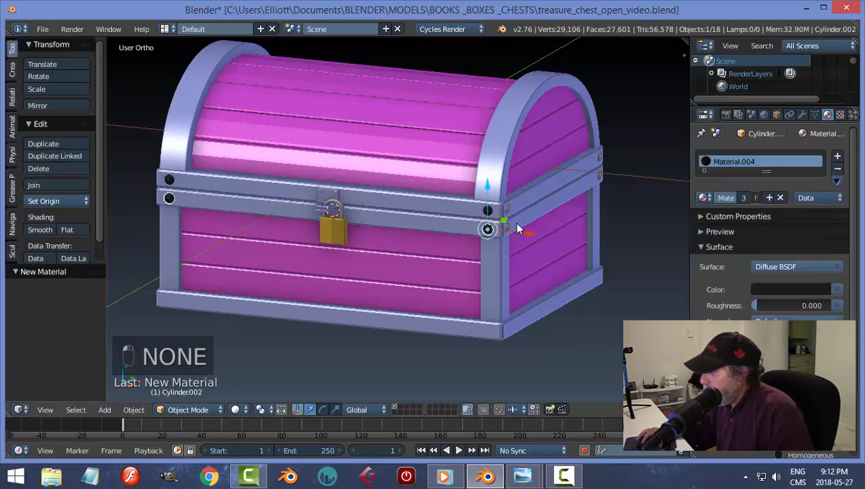
# Assign Material.004 to the upper and lower rivets on the trim bands at the chest's end.
pyautogui.rightClick(509, 214)
pyautogui.rightClick(508, 210)
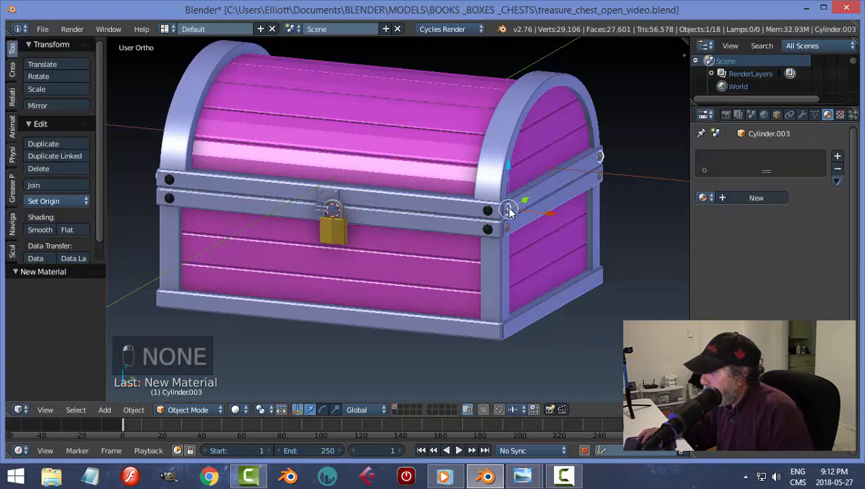
pyautogui.click(703, 197)
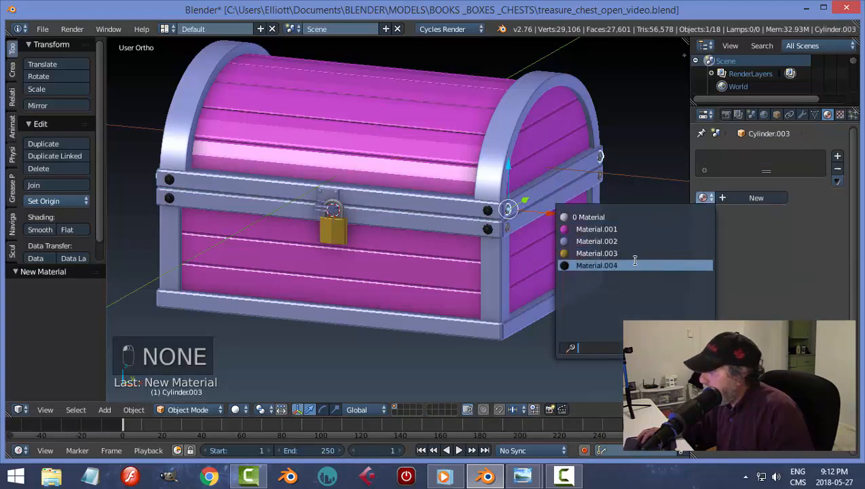
pyautogui.click(598, 266)
pyautogui.rightClick(508, 229)
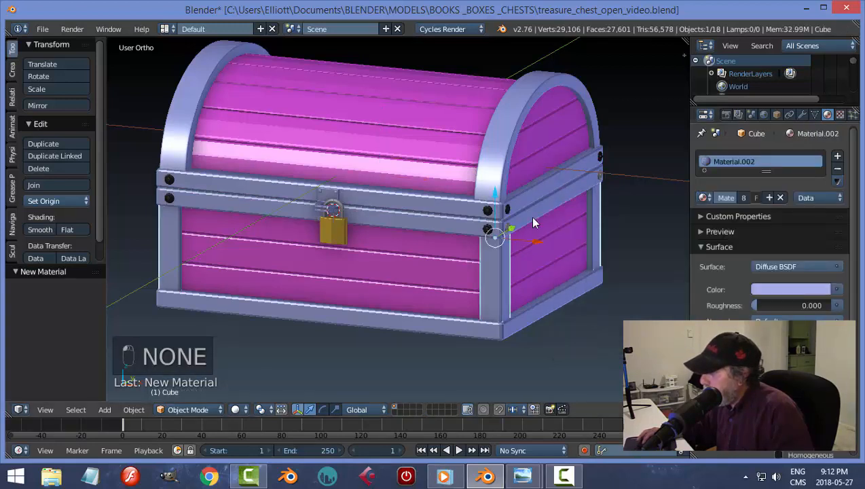
pyautogui.scroll(4, 591, 241)
pyautogui.moveTo(599, 236); pyautogui.dragTo(593, 231, button='middle')
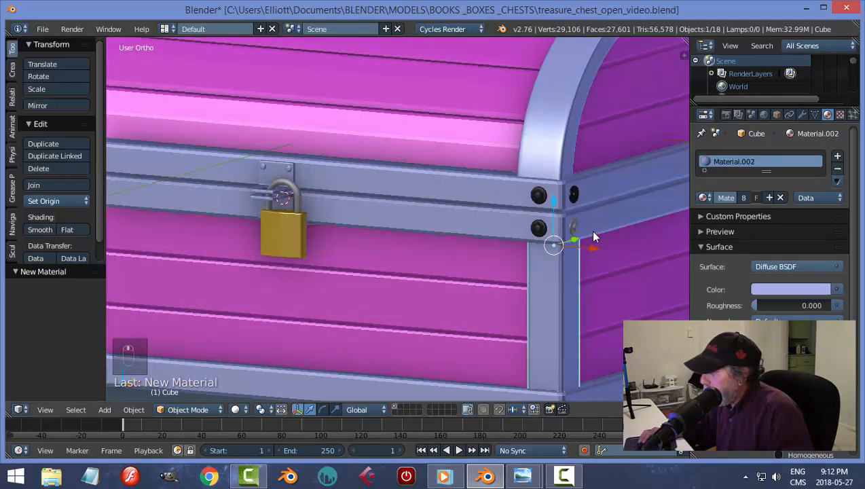
pyautogui.rightClick(576, 231)
pyautogui.click(703, 198)
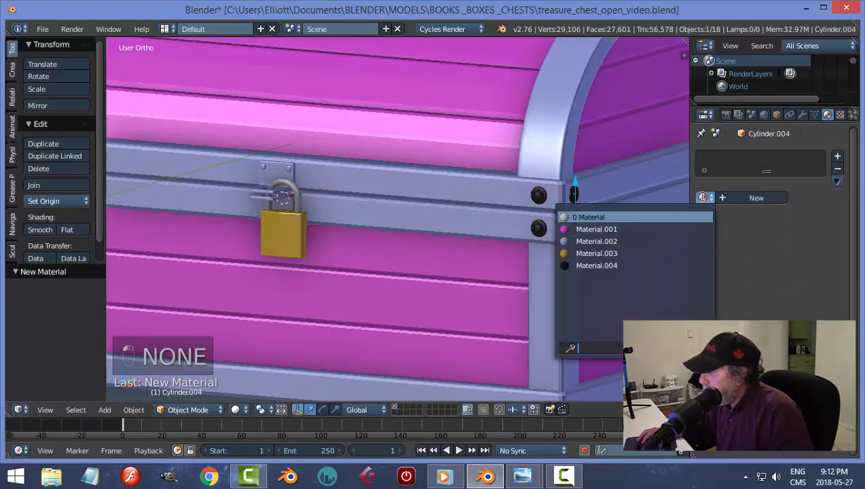
pyautogui.click(633, 262)
# Assign Material.004 to the two hinges on the back of the chest, and clear the selection.
pyautogui.scroll(-5, 632, 262)
pyautogui.moveTo(632, 262); pyautogui.dragTo(448, 219, button='middle')
pyautogui.rightClick(512, 195)
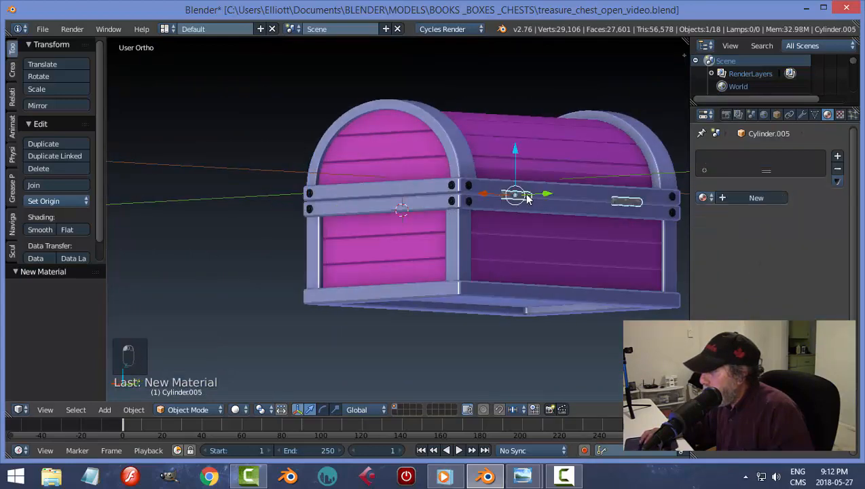
pyautogui.click(703, 198)
pyautogui.click(614, 264)
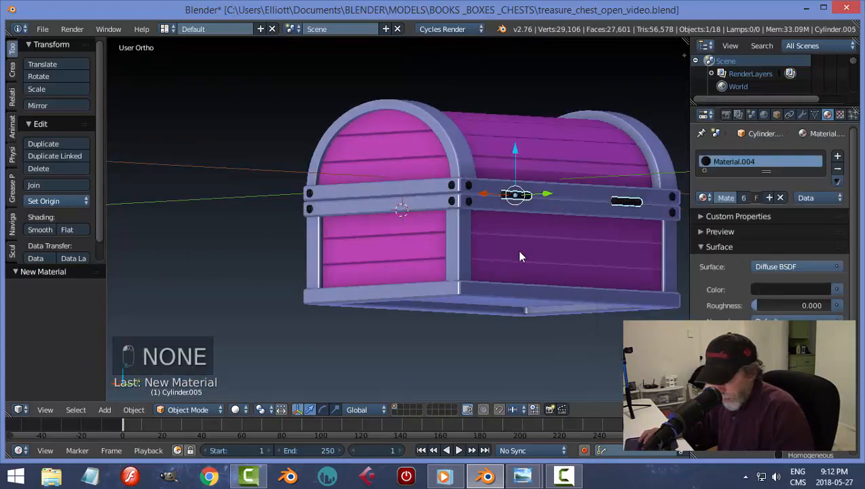
pyautogui.press('a')
# Add Material.004 as a second material on the upper hasp plate and assign it to the two linked rivet heads.
pyautogui.scroll(-3, 516, 250)
pyautogui.moveTo(493, 207); pyautogui.dragTo(638, 231, button='middle')
pyautogui.scroll(1, 462, 236)
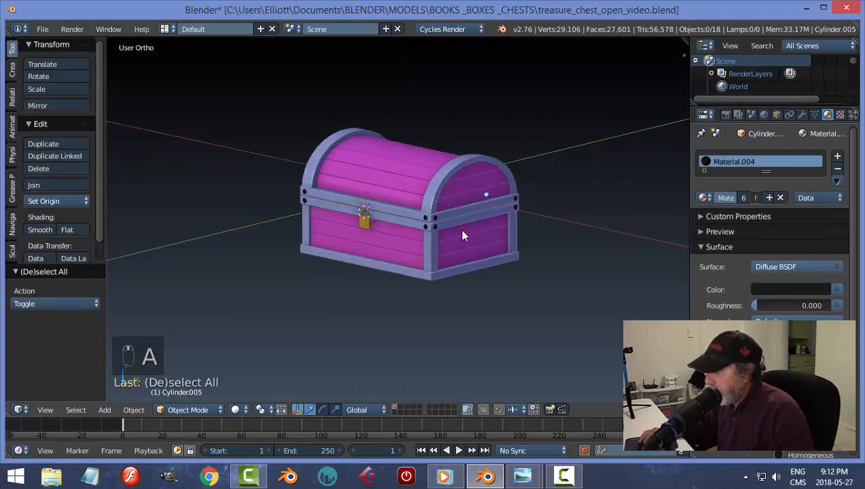
pyautogui.moveTo(462, 236); pyautogui.dragTo(516, 251, button='middle')
pyautogui.scroll(5, 514, 252)
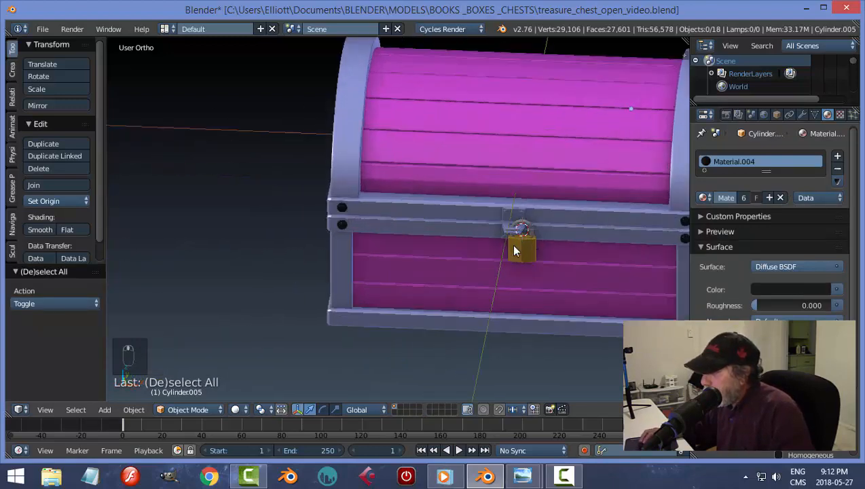
pyautogui.scroll(5, 514, 251)
pyautogui.rightClick(473, 241)
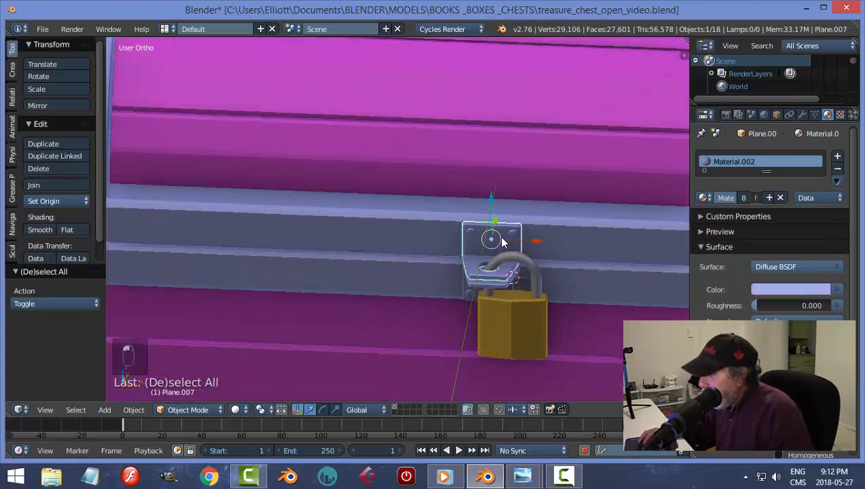
pyautogui.press('Tab')
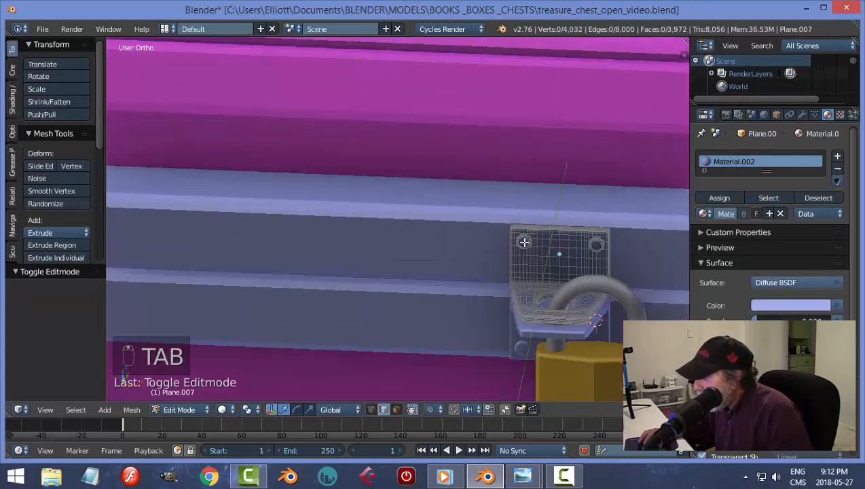
pyautogui.keyDown('shift'); pyautogui.rightClick(595, 243); pyautogui.keyUp('shift')
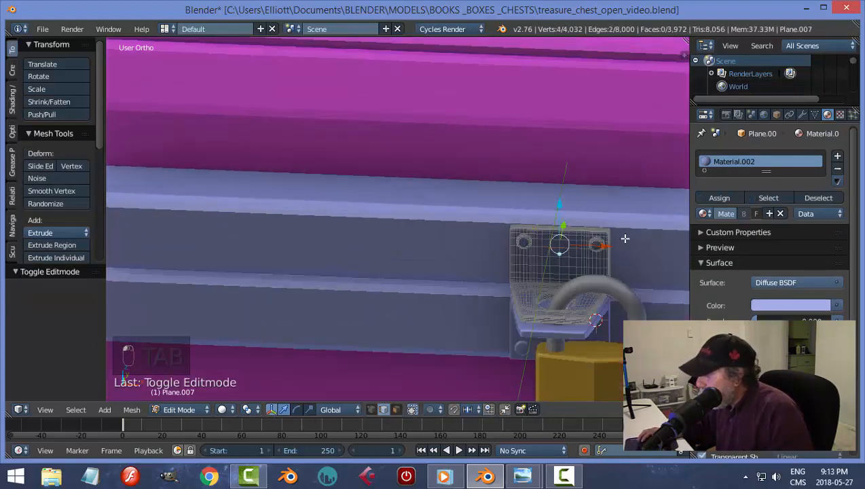
pyautogui.hotkey('ctrl', 'l')
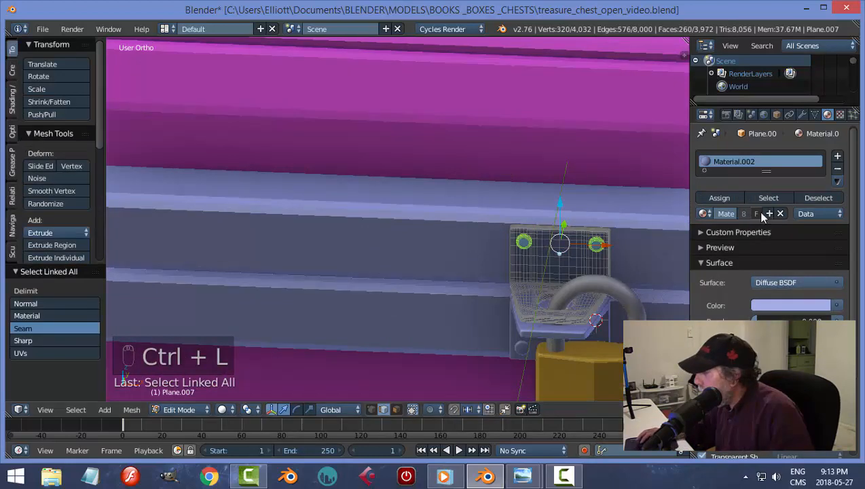
pyautogui.click(837, 157)
pyautogui.click(703, 242)
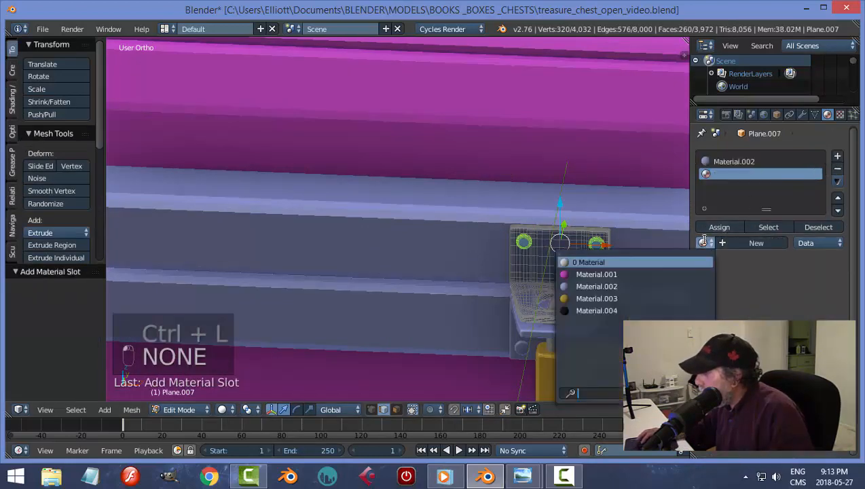
pyautogui.click(597, 310)
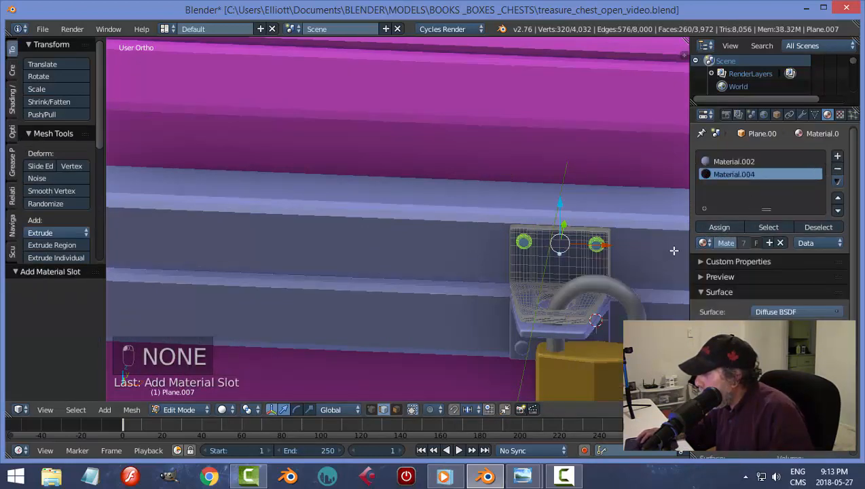
pyautogui.click(720, 226)
pyautogui.press('a')
pyautogui.press('Tab')
pyautogui.click(600, 283)
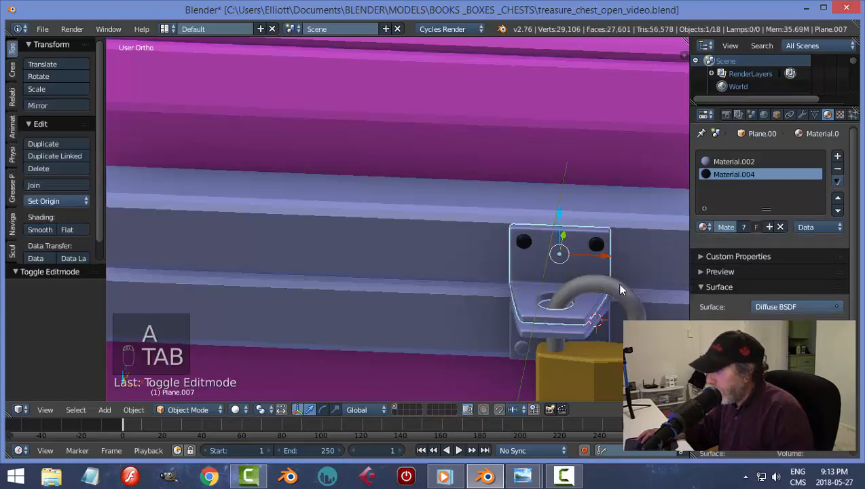
# Add Material.004 as a third material on the lower hasp plate and assign it to its two linked rivet heads.
pyautogui.scroll(-3, 585, 292)
pyautogui.scroll(4, 572, 253)
pyautogui.moveTo(572, 253); pyautogui.dragTo(585, 213, button='middle')
pyautogui.rightClick(580, 188)
pyautogui.press('Tab')
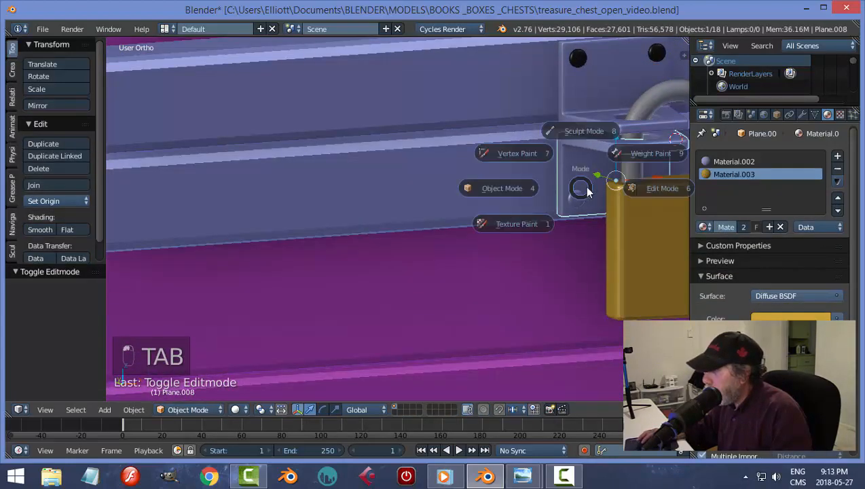
pyautogui.click(601, 188)
pyautogui.rightClick(572, 200)
pyautogui.moveTo(670, 211); pyautogui.dragTo(91, 201, button='middle')
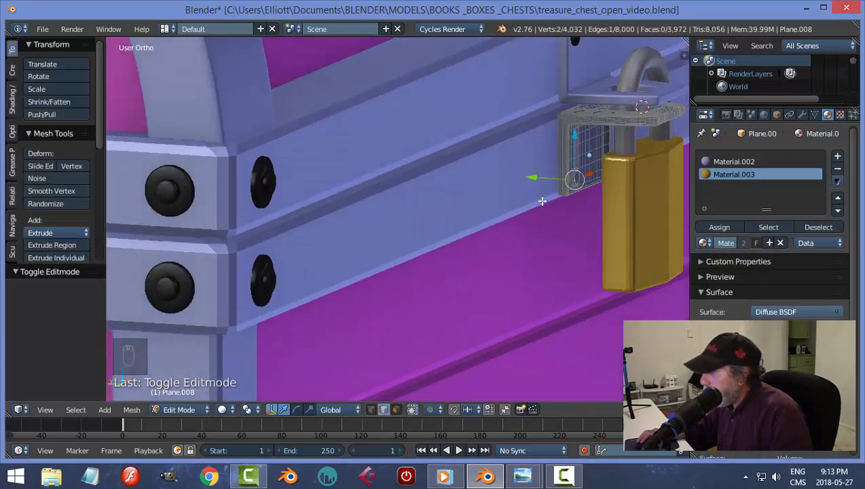
pyautogui.moveTo(540, 202); pyautogui.dragTo(315, 251, button='middle')
pyautogui.scroll(3, 351, 231)
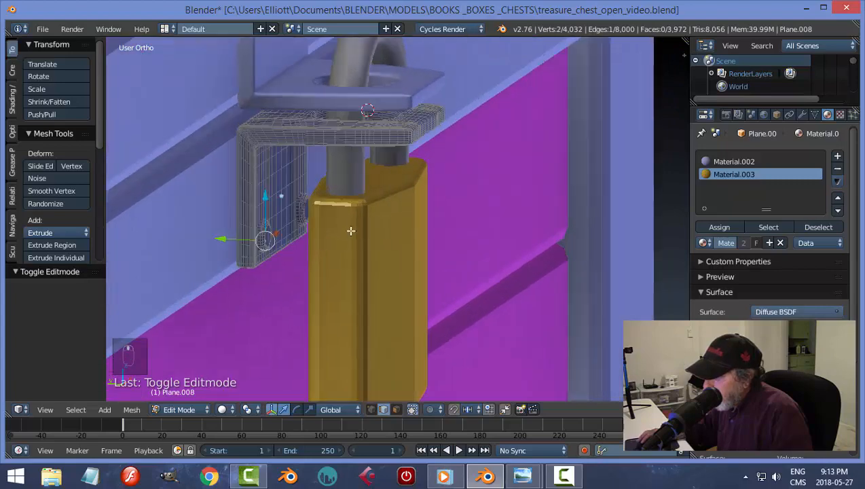
pyautogui.keyDown('shift'); pyautogui.rightClick(306, 207); pyautogui.keyUp('shift')
pyautogui.hotkey('ctrl', 'l')
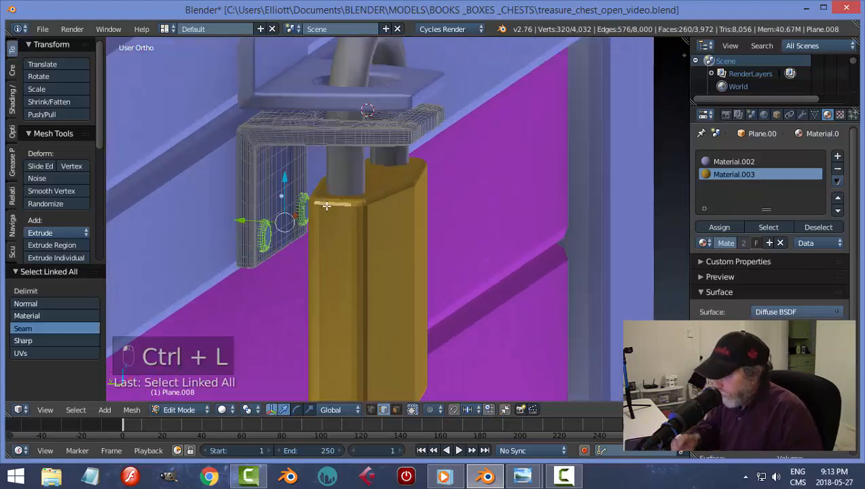
pyautogui.click(838, 157)
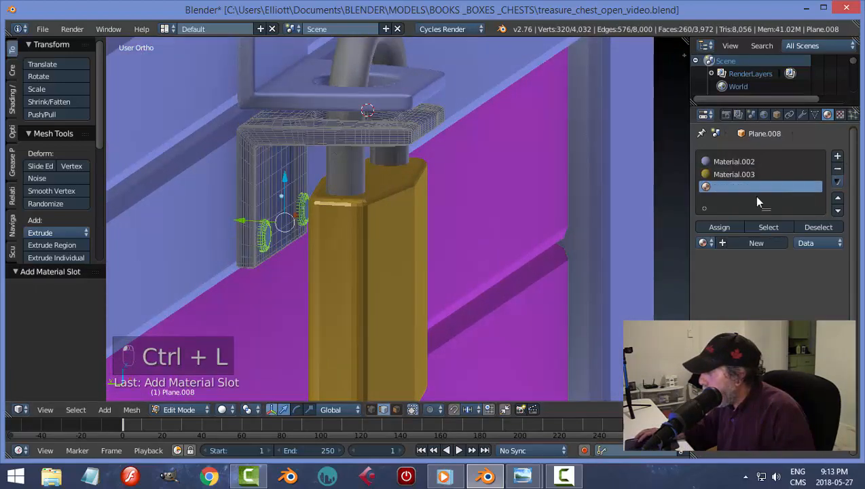
pyautogui.click(705, 242)
pyautogui.click(605, 309)
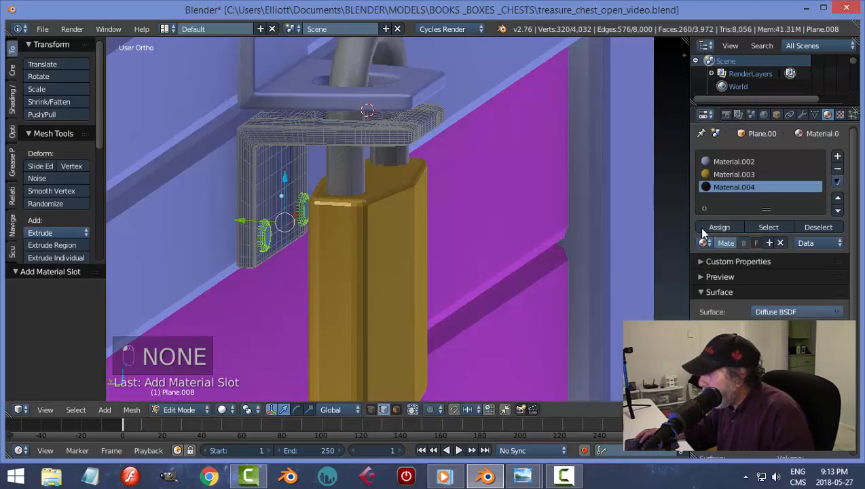
pyautogui.click(706, 227)
pyautogui.press('a')
pyautogui.press('Tab')
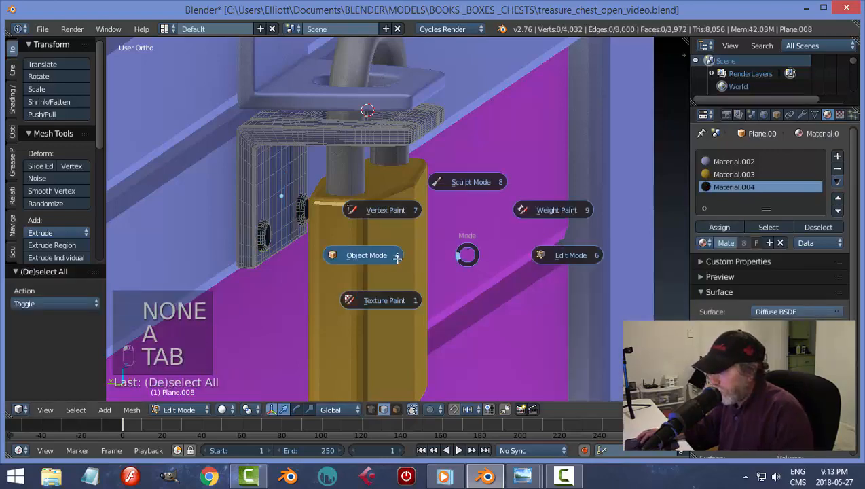
pyautogui.click(398, 254)
pyautogui.press('a')
# Save the chest file over the existing treasure_chest_open_video.blend.
pyautogui.scroll(-5, 459, 264)
pyautogui.scroll(-3, 459, 265)
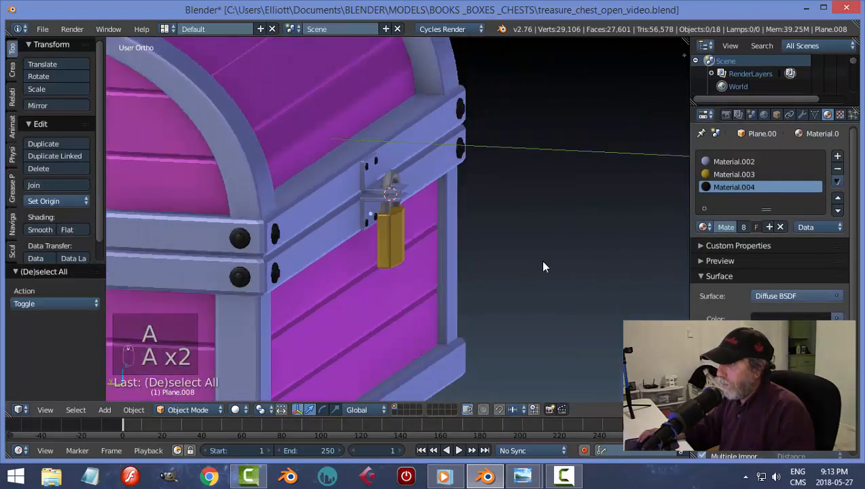
pyautogui.moveTo(542, 261); pyautogui.dragTo(368, 272, button='middle')
pyautogui.scroll(-6, 494, 268)
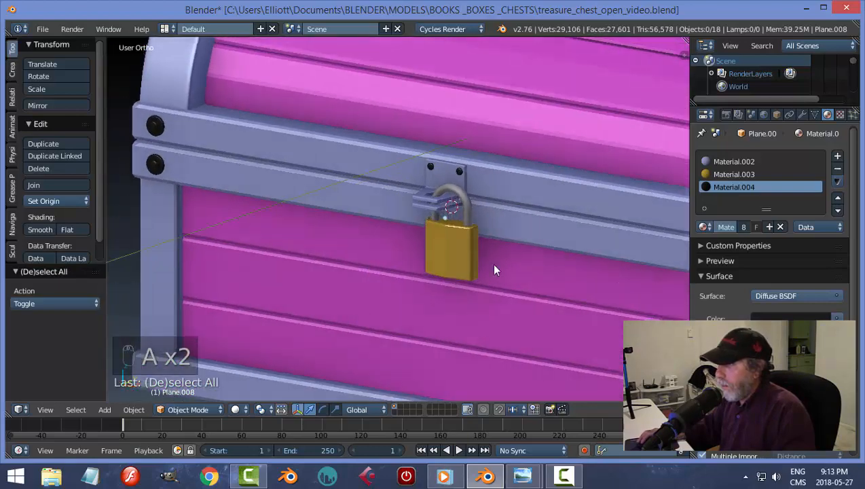
pyautogui.moveTo(535, 272); pyautogui.dragTo(419, 272, button='middle')
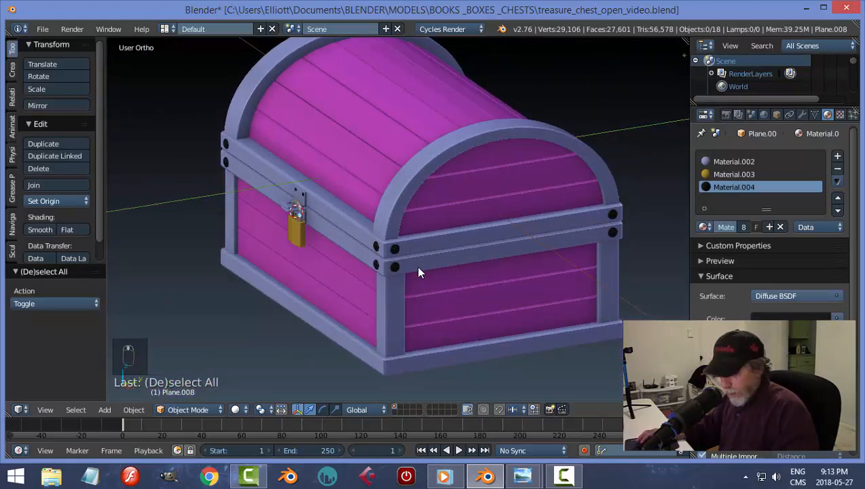
pyautogui.hotkey('ctrl', 's')
pyautogui.click(419, 270)
# Apply the Subsurf modifier on the arched trim of the lid.
pyautogui.scroll(5, 448, 279)
pyautogui.rightClick(458, 194)
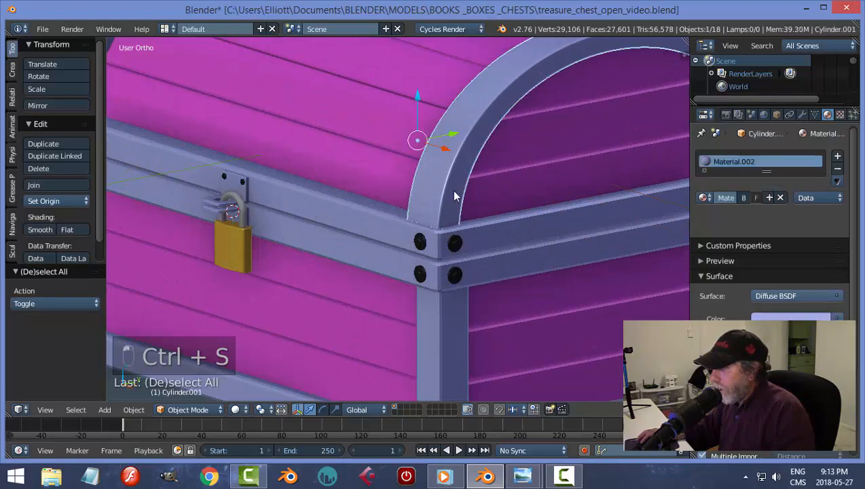
pyautogui.scroll(-5, 529, 241)
pyautogui.click(802, 114)
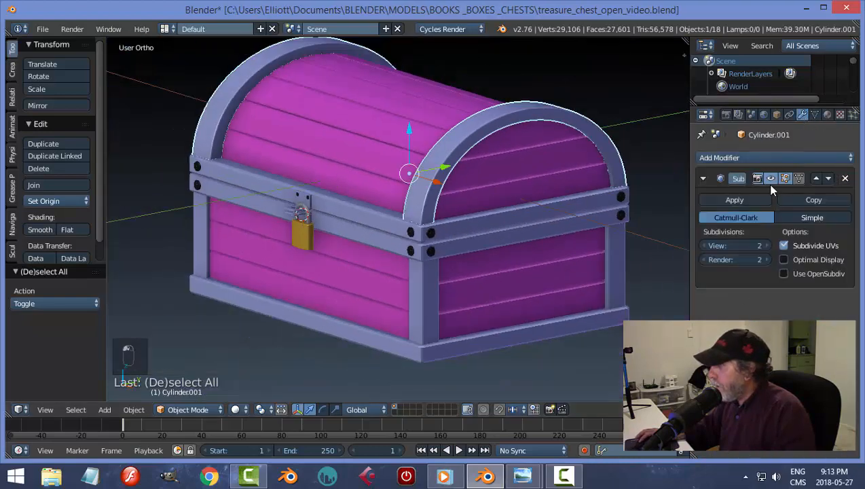
pyautogui.click(732, 199)
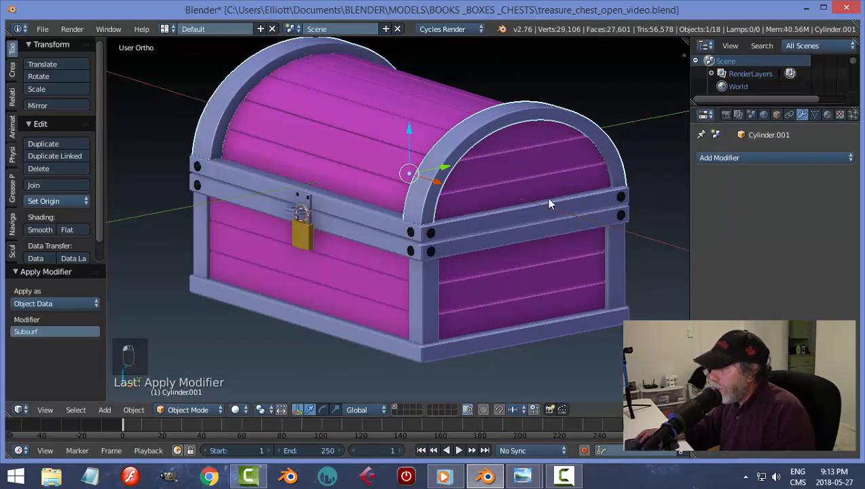
# Join the lid's end panels and its curved top planks to the arched trim object.
pyautogui.rightClick(485, 176)
pyautogui.keyDown('shift'); pyautogui.rightClick(467, 138); pyautogui.keyUp('shift')
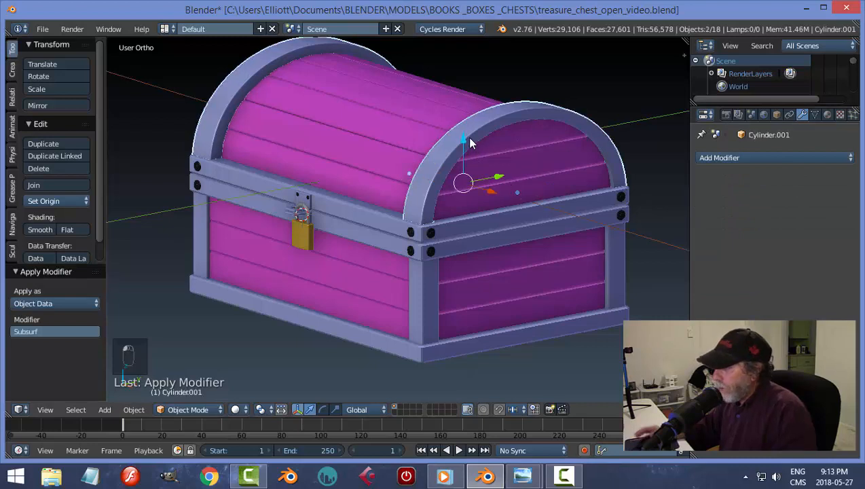
pyautogui.hotkey('ctrl', 'j')
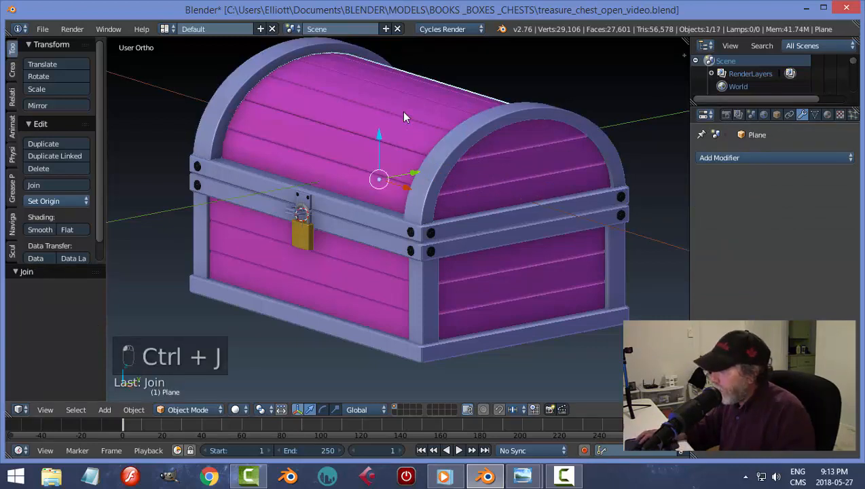
pyautogui.keyDown('shift'); pyautogui.rightClick(473, 135); pyautogui.keyUp('shift')
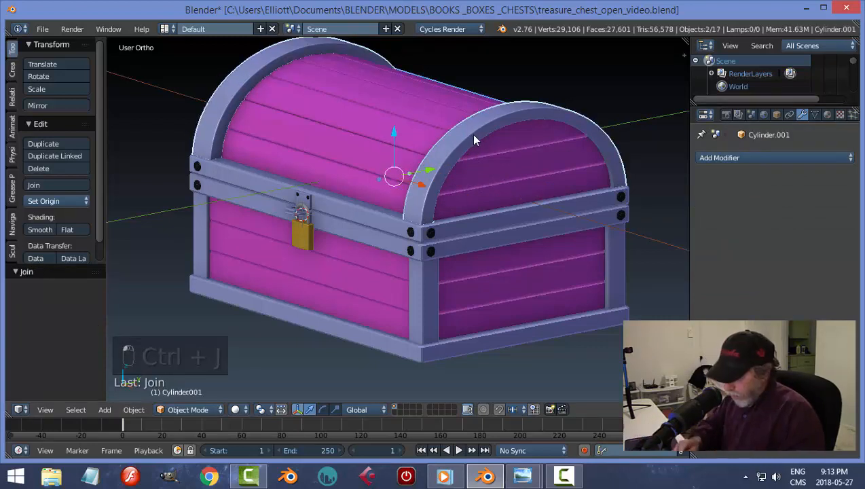
pyautogui.hotkey('ctrl', 'j')
# Apply the Bevel modifier on the upper horizontal trim band and join the band to the lid's arched trim object.
pyautogui.rightClick(476, 231)
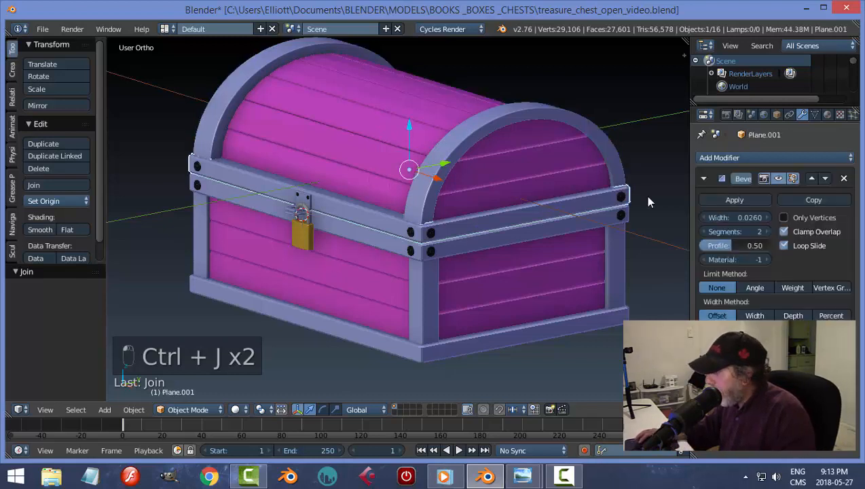
pyautogui.click(737, 199)
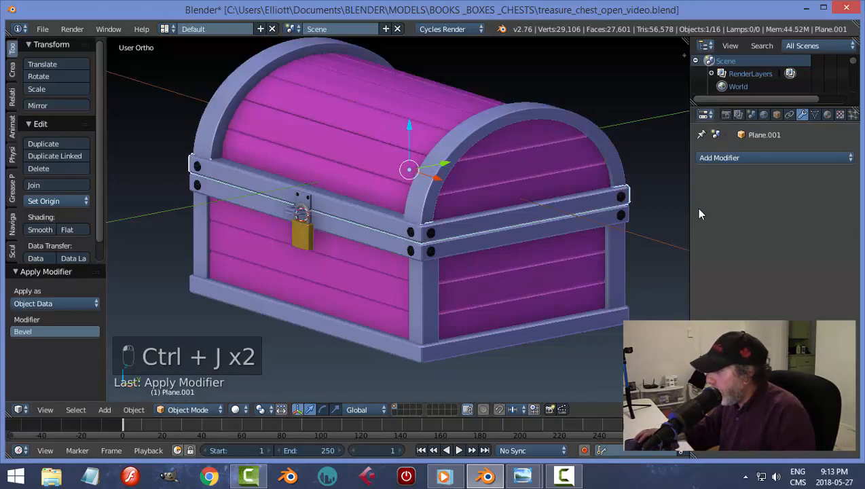
pyautogui.keyDown('shift'); pyautogui.rightClick(473, 137); pyautogui.keyUp('shift')
pyautogui.hotkey('ctrl', 'j')
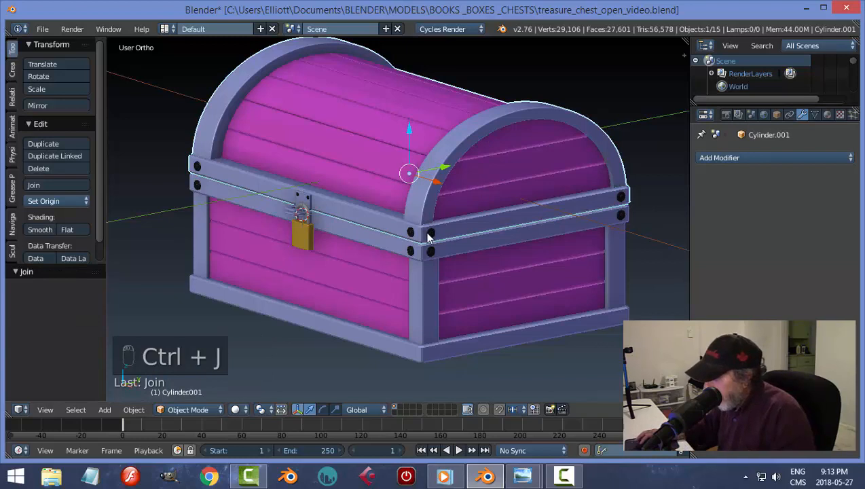
# Join the upper band's end rivets and front rivets to the lid object.
pyautogui.rightClick(430, 233)
pyautogui.keyDown('shift'); pyautogui.rightClick(447, 146); pyautogui.keyUp('shift')
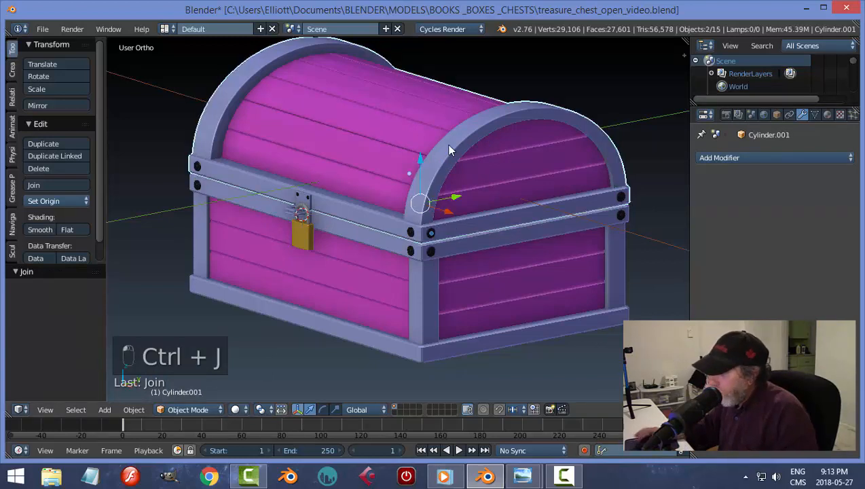
pyautogui.hotkey('ctrl', 'j')
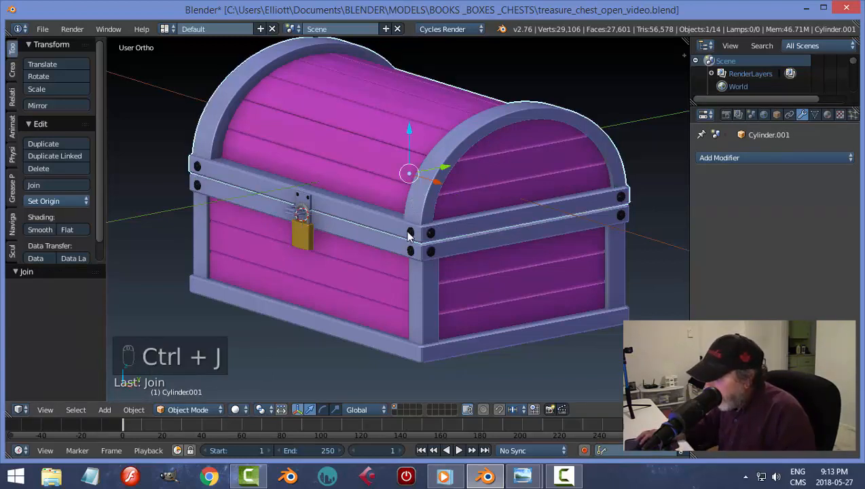
pyautogui.rightClick(410, 235)
pyautogui.keyDown('shift'); pyautogui.rightClick(460, 135); pyautogui.keyUp('shift')
pyautogui.hotkey('ctrl', 'j')
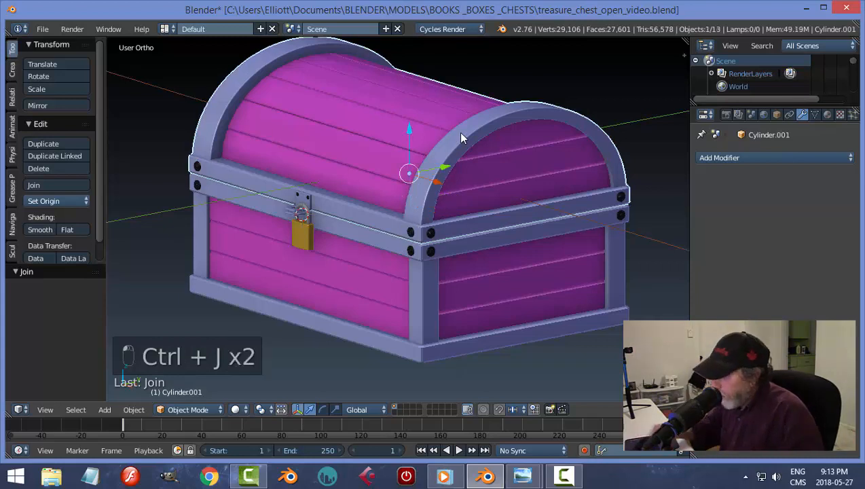
# Join the upper hasp plate to the lid object.
pyautogui.rightClick(304, 201)
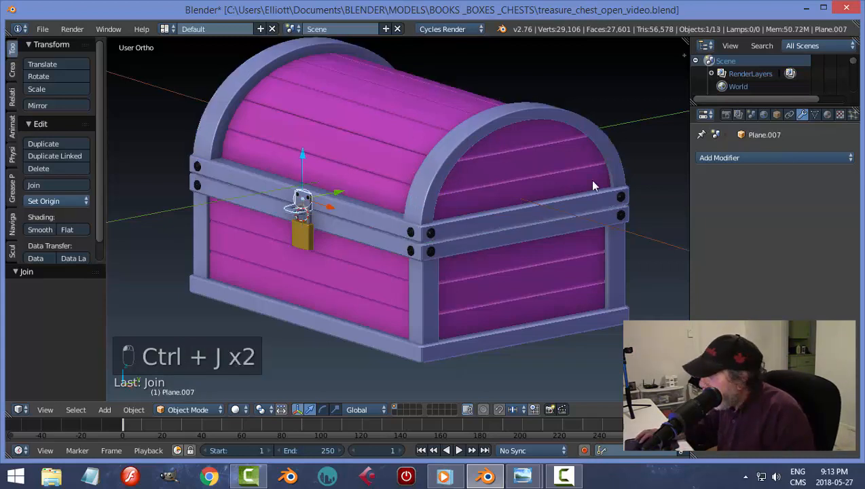
pyautogui.keyDown('shift'); pyautogui.rightClick(373, 219); pyautogui.keyUp('shift')
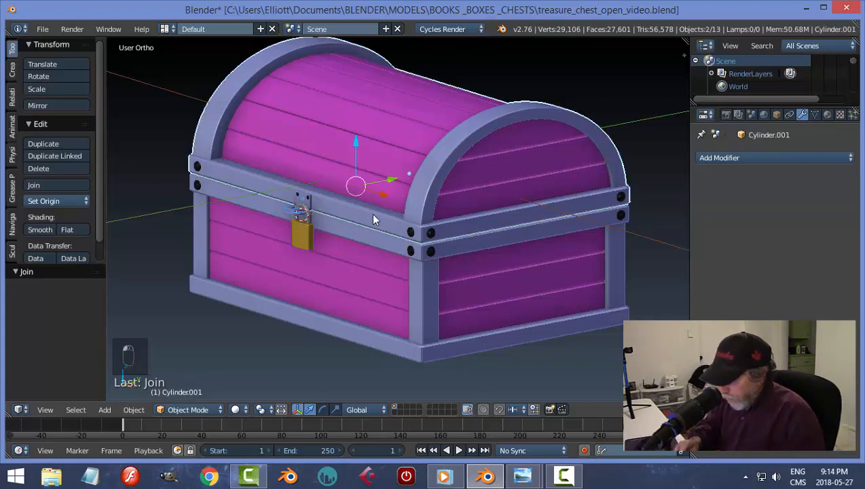
pyautogui.hotkey('ctrl', 'j')
# Raise the joined lid along the Z axis to test which parts move with it, and undo the move.
pyautogui.scroll(5, 373, 218)
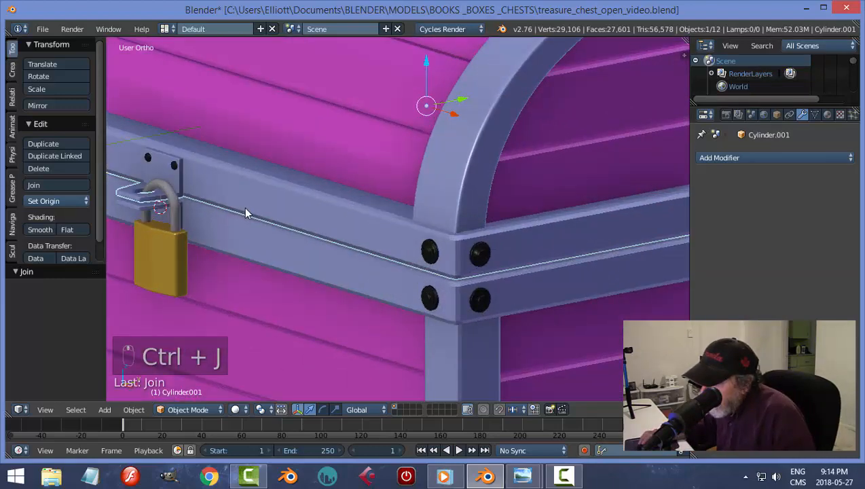
pyautogui.scroll(2, 253, 210)
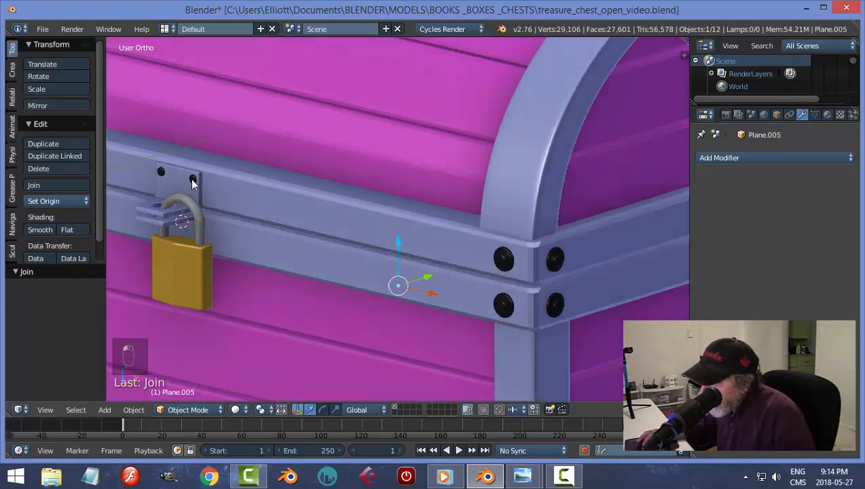
pyautogui.scroll(3, 252, 224)
pyautogui.scroll(-5, 415, 229)
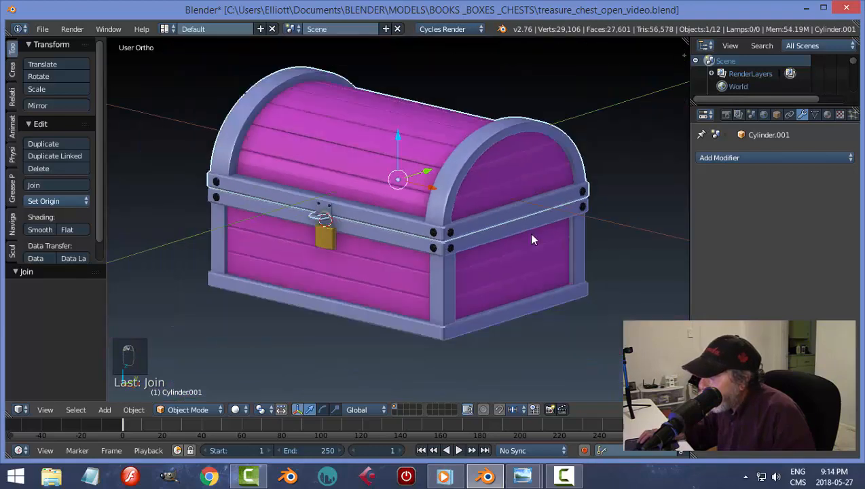
pyautogui.moveTo(531, 238); pyautogui.dragTo(399, 237, button='middle')
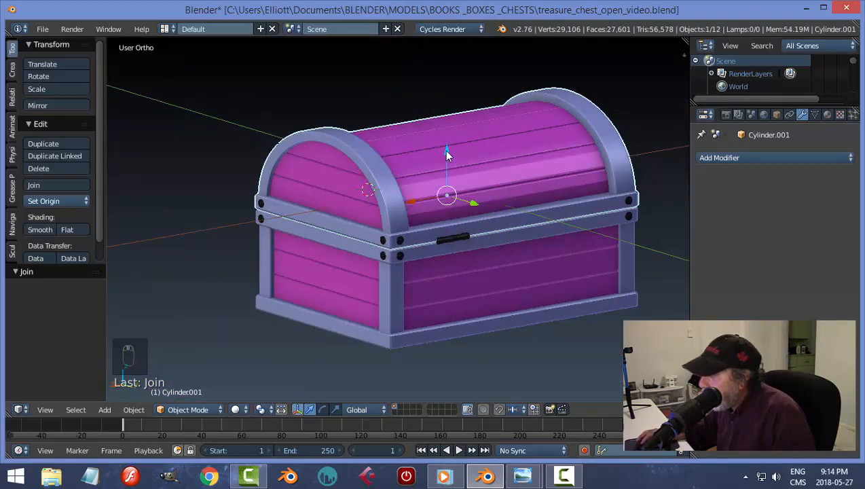
pyautogui.moveTo(447, 155); pyautogui.dragTo(447, 125)
pyautogui.hotkey('ctrl', 'z')
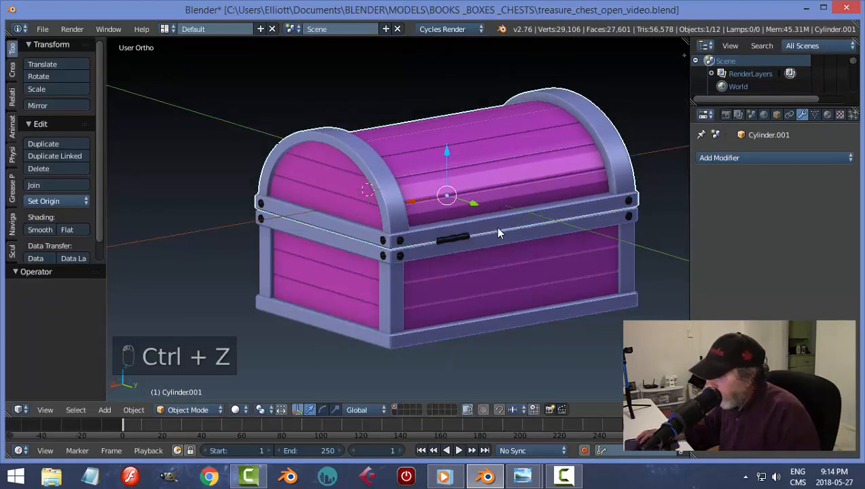
# Remove the Mirror modifier from the hinge on the back of the chest.
pyautogui.rightClick(461, 240)
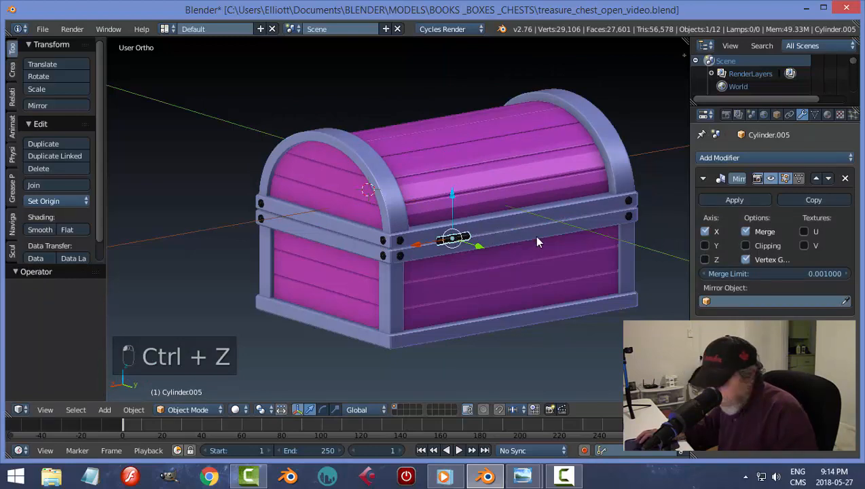
pyautogui.press('a')
pyautogui.moveTo(610, 245); pyautogui.dragTo(570, 250, button='middle')
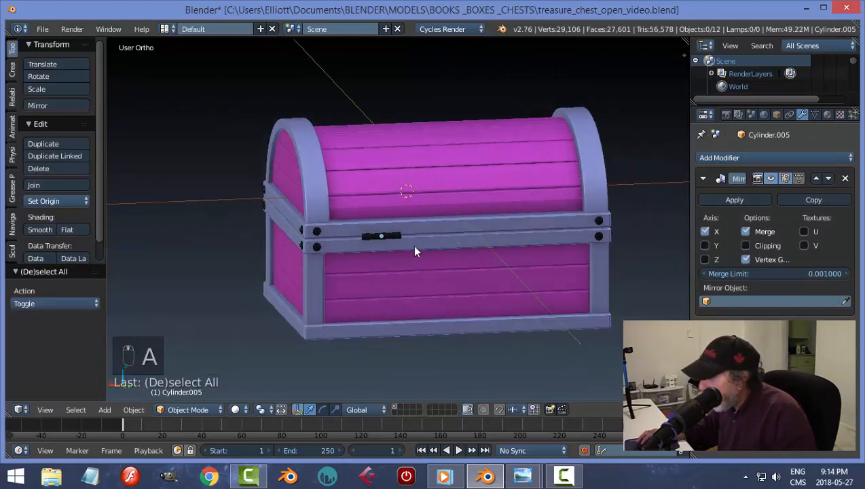
pyautogui.rightClick(398, 238)
pyautogui.moveTo(479, 249); pyautogui.dragTo(520, 231, button='middle')
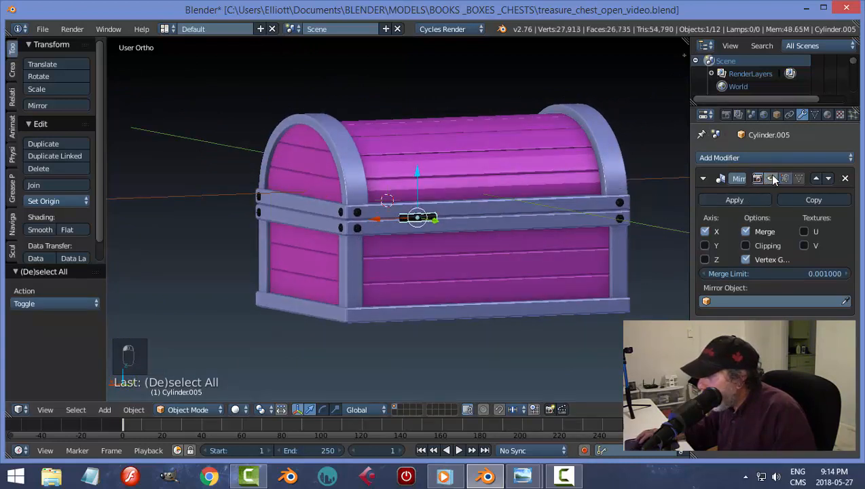
pyautogui.click(845, 178)
# Snap the 3D cursor to the lower trim band's origin, and select the back hinge again.
pyautogui.scroll(1, 531, 235)
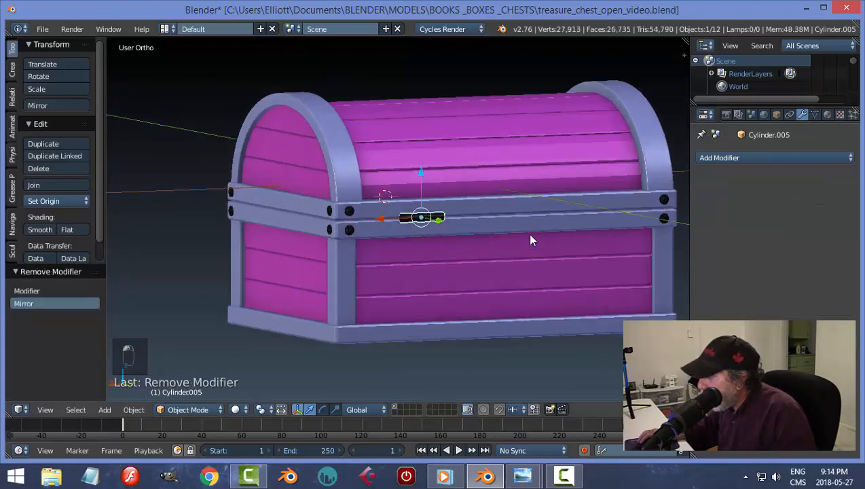
pyautogui.rightClick(498, 226)
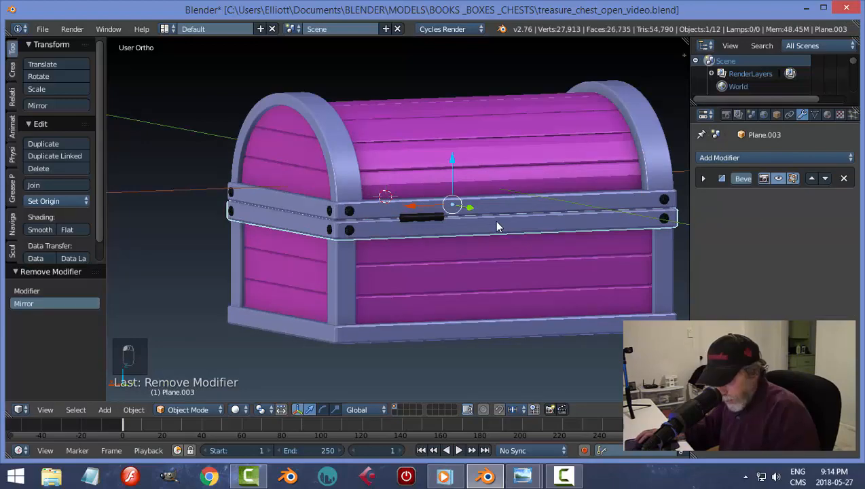
pyautogui.hotkey('shift', 's')
pyautogui.click(496, 222)
pyautogui.rightClick(534, 225)
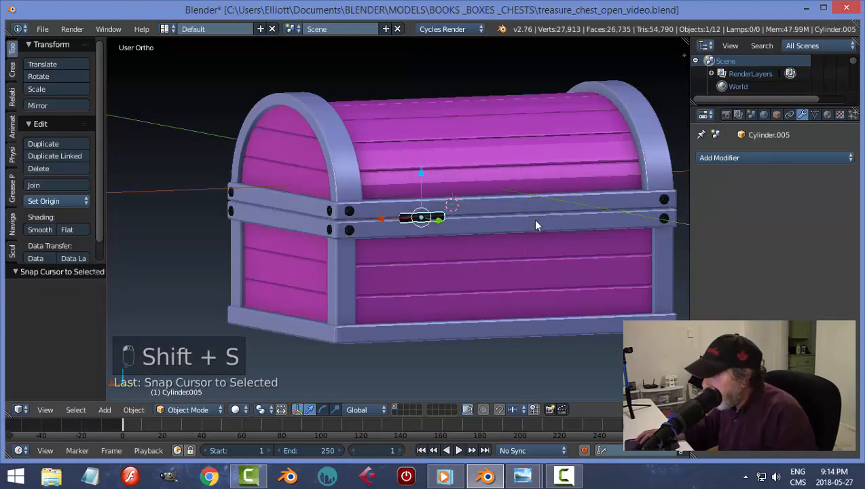
# Add a Mirror modifier to the back hinge with the lower trim band as mirror object, and apply it.
pyautogui.click(731, 157)
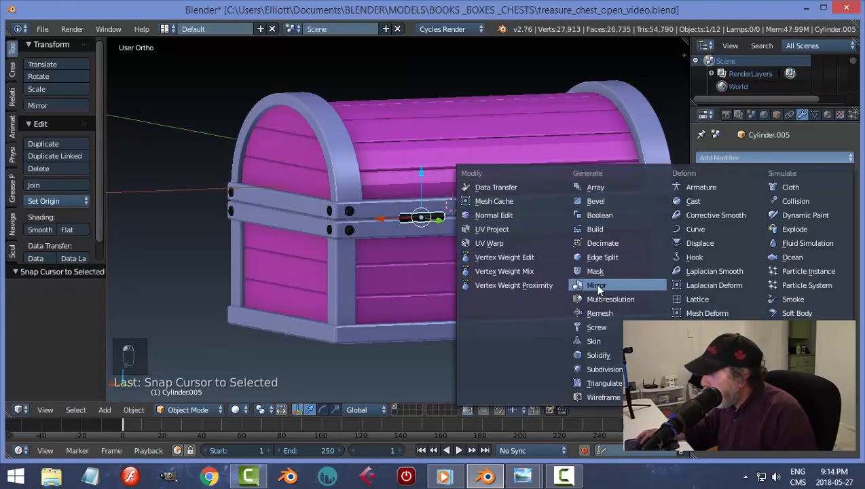
pyautogui.click(598, 285)
pyautogui.click(846, 301)
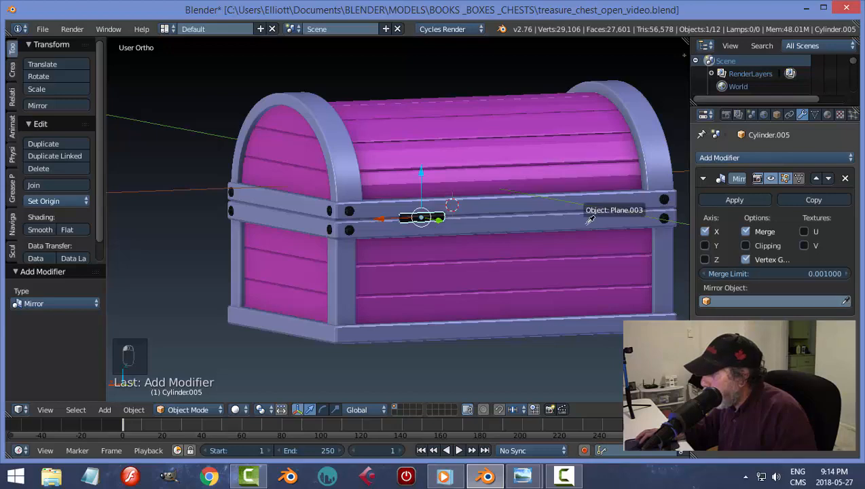
pyautogui.click(588, 221)
pyautogui.moveTo(646, 232); pyautogui.dragTo(612, 224, button='middle')
pyautogui.click(738, 199)
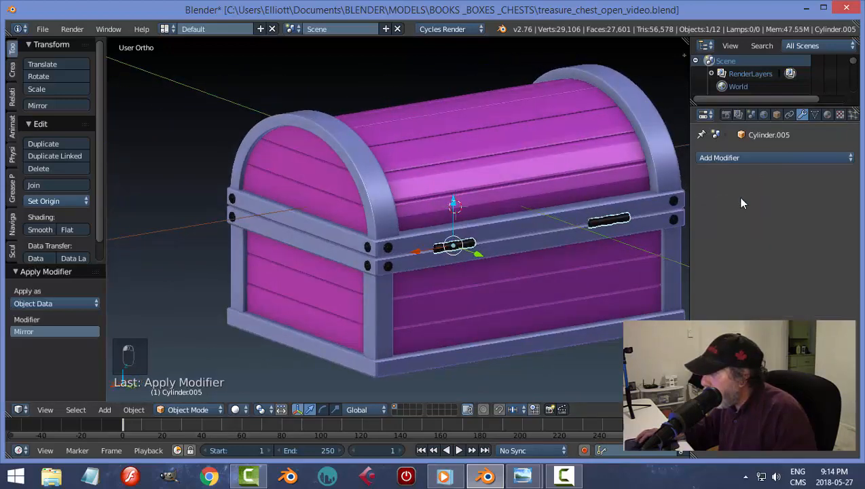
# Set the mirrored hinges' origin to their geometry and save the file.
pyautogui.click(56, 201)
pyautogui.click(122, 229)
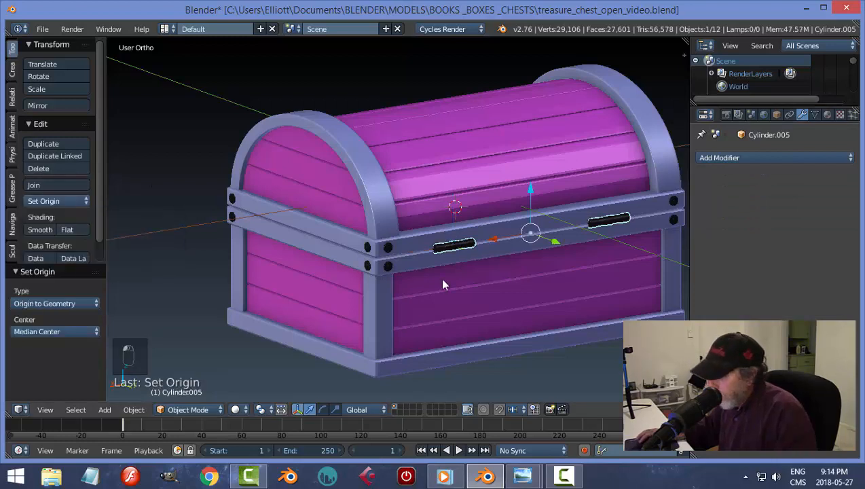
pyautogui.hotkey('ctrl', 's')
# Apply the Bevel modifier on the lower trim band and join the band to its rivets.
pyautogui.moveTo(375, 292); pyautogui.dragTo(410, 289, button='middle')
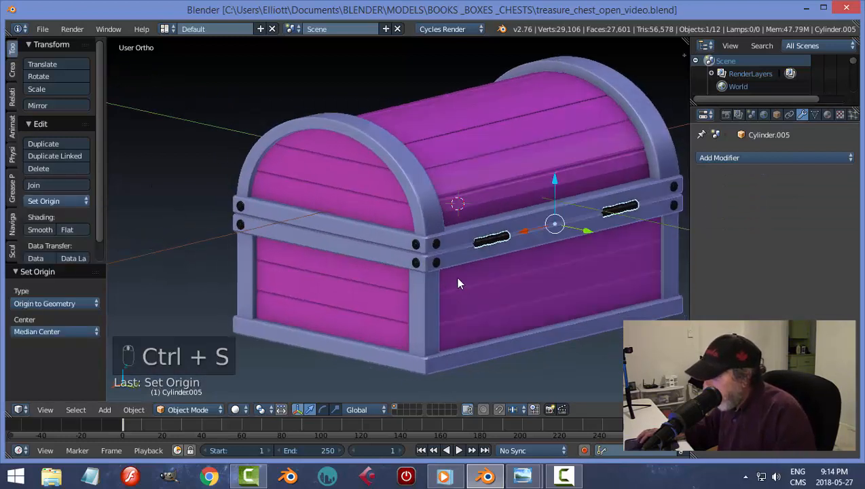
pyautogui.rightClick(412, 258)
pyautogui.click(703, 178)
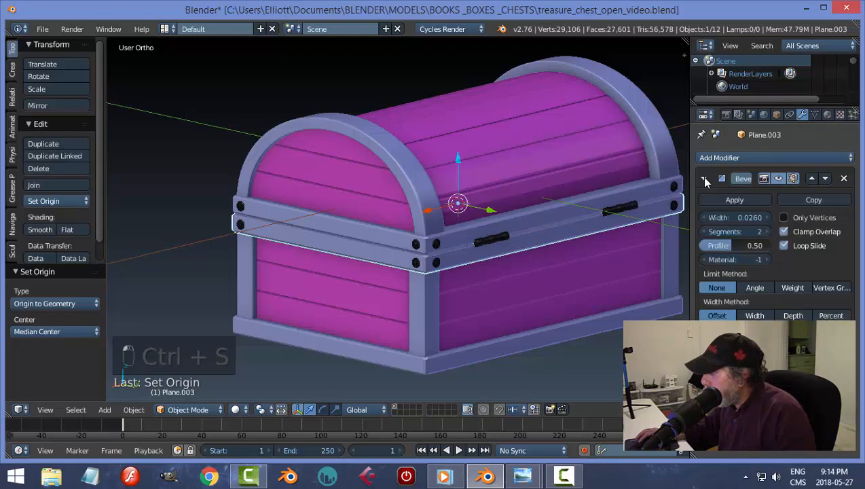
pyautogui.click(719, 199)
pyautogui.keyDown('shift'); pyautogui.rightClick(442, 270); pyautogui.keyUp('shift')
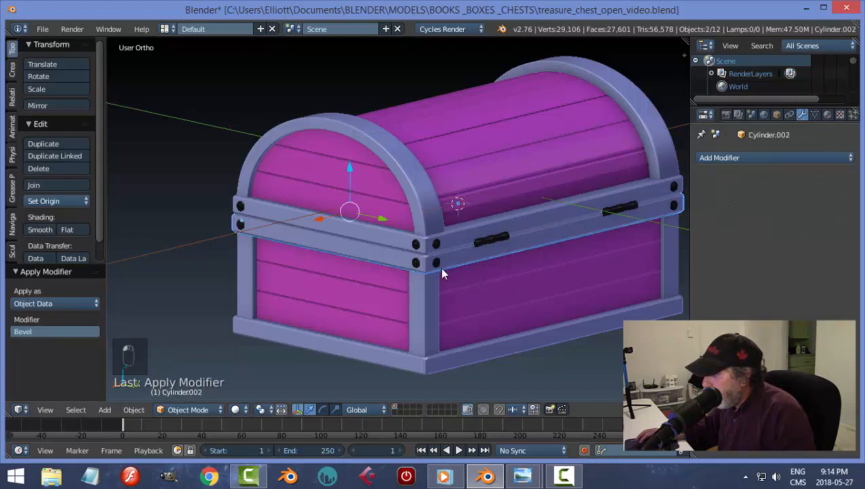
pyautogui.hotkey('ctrl', 'j')
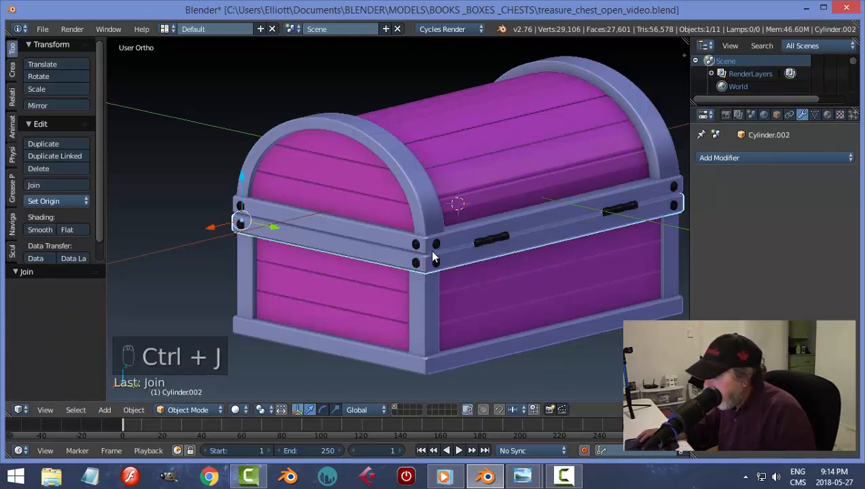
# Join the remaining lower side rivets to the lower trim band object.
pyautogui.rightClick(418, 268)
pyautogui.keyDown('shift'); pyautogui.rightClick(450, 256); pyautogui.keyUp('shift')
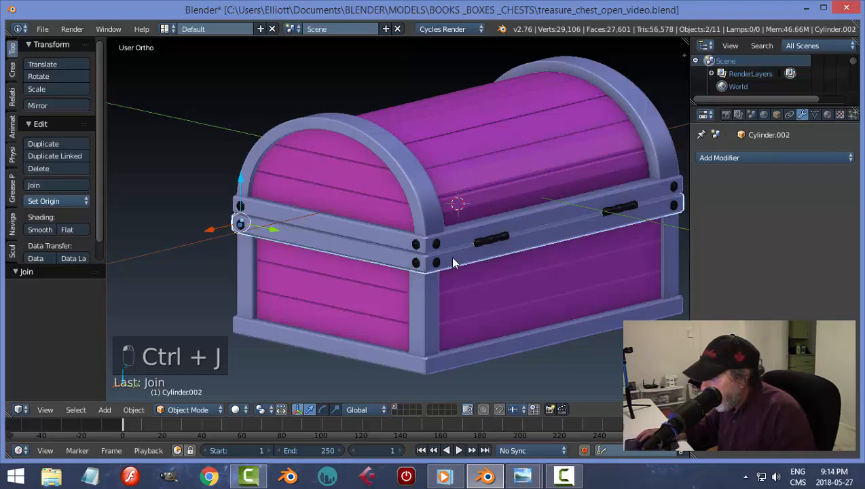
pyautogui.hotkey('ctrl', 'j')
# Join the lower hasp plate on the chest's front to the lower trim band object.
pyautogui.moveTo(218, 280); pyautogui.dragTo(406, 285, button='middle')
pyautogui.scroll(5, 417, 242)
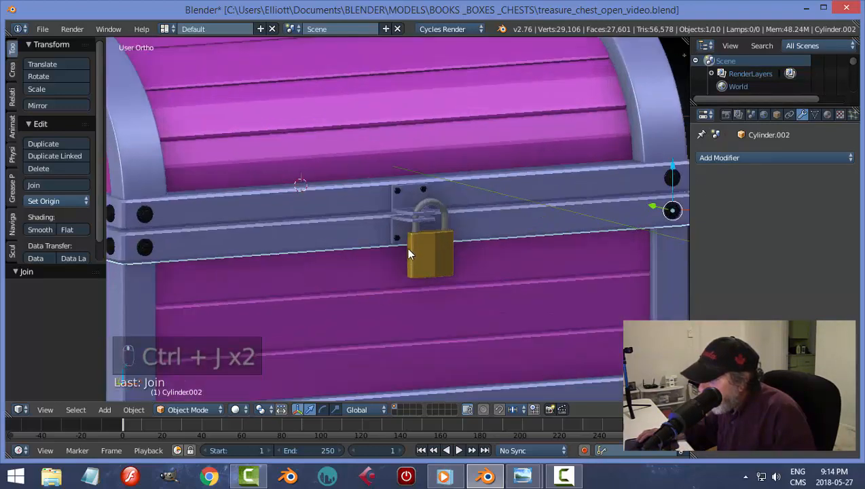
pyautogui.rightClick(406, 247)
pyautogui.keyDown('shift'); pyautogui.rightClick(487, 229); pyautogui.keyUp('shift')
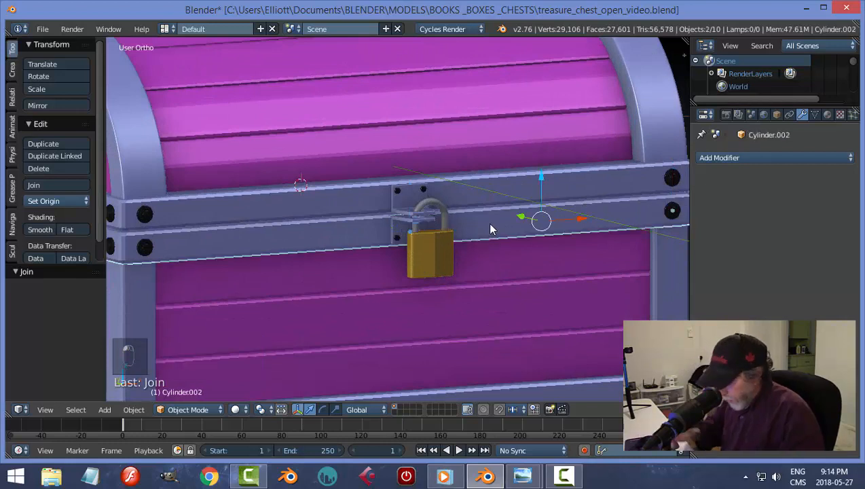
pyautogui.hotkey('ctrl', 'j')
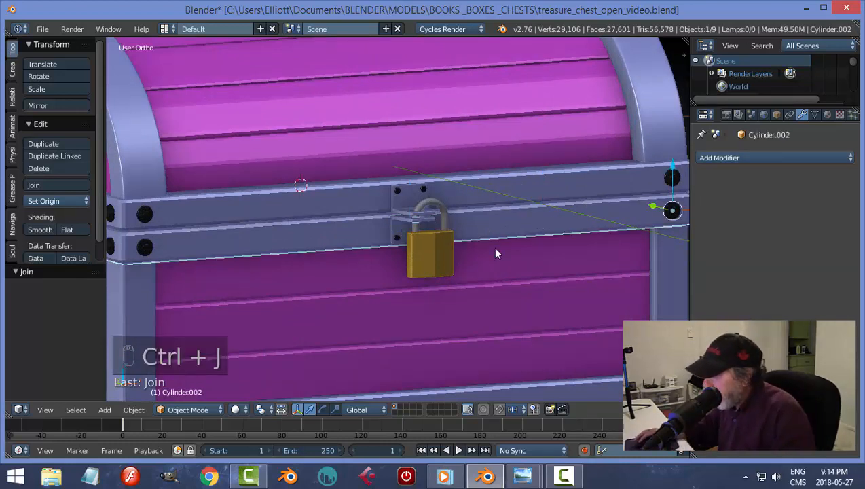
# Join the corner posts and the front planks, and join both to the lower trim band object.
pyautogui.rightClick(662, 257)
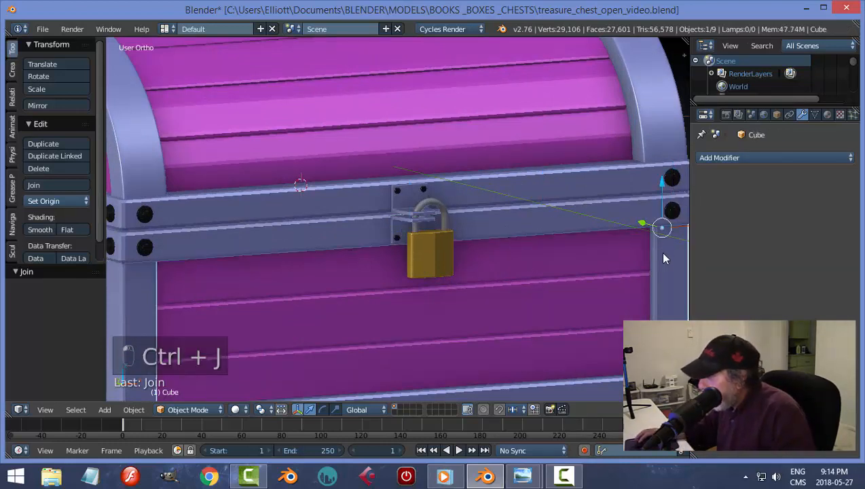
pyautogui.keyDown('shift'); pyautogui.rightClick(582, 279); pyautogui.keyUp('shift')
pyautogui.hotkey('ctrl', 'j')
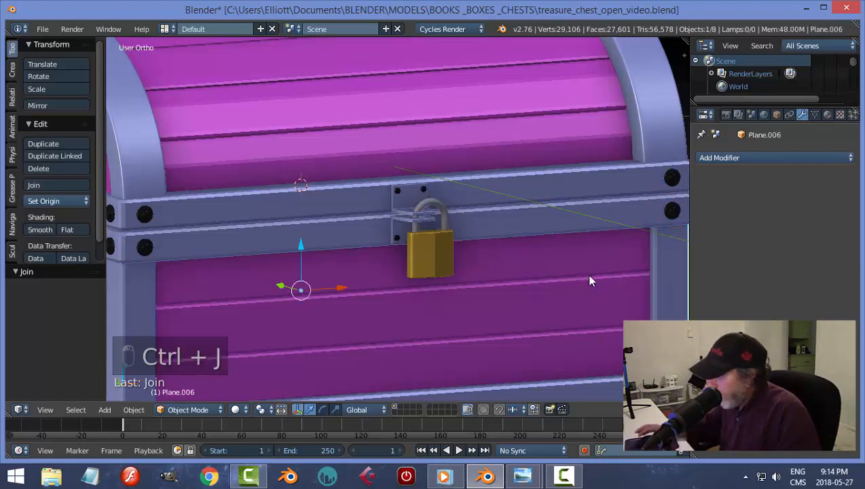
pyautogui.keyDown('shift'); pyautogui.rightClick(615, 230); pyautogui.keyUp('shift')
pyautogui.hotkey('ctrl', 'j')
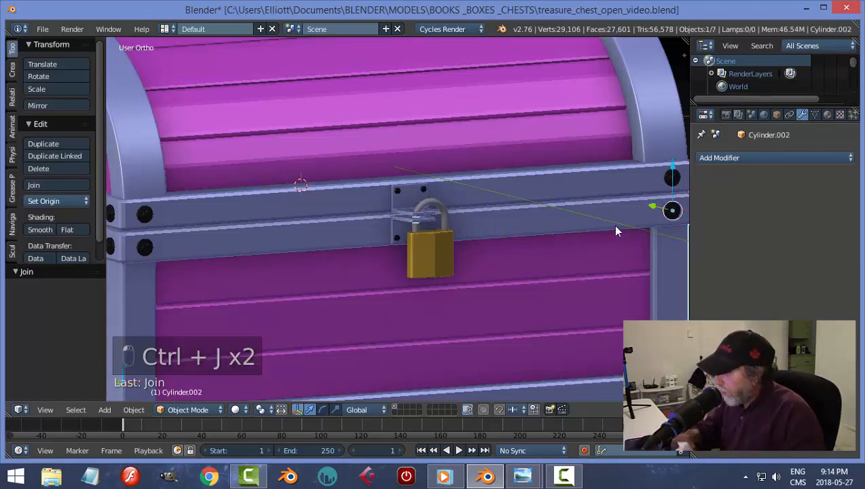
# Apply the Bevel modifier on the base trim at the chest's bottom and join the trim to the chest body.
pyautogui.scroll(-3, 609, 226)
pyautogui.rightClick(543, 316)
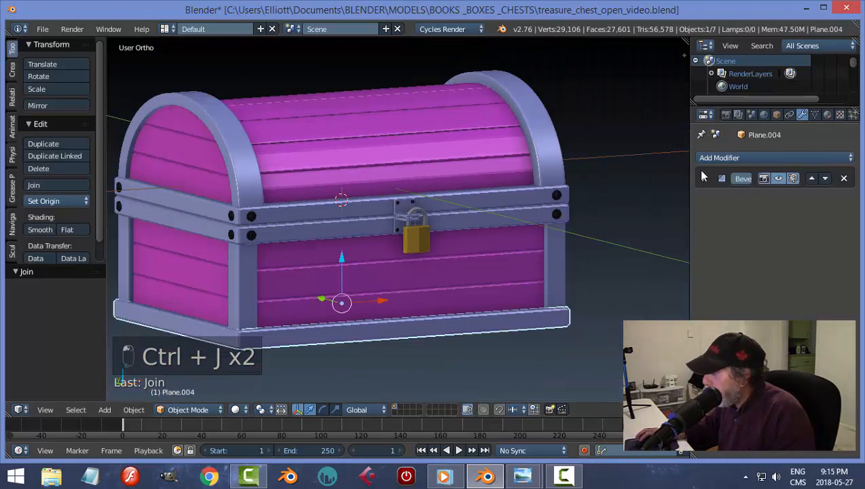
pyautogui.click(707, 178)
pyautogui.click(718, 199)
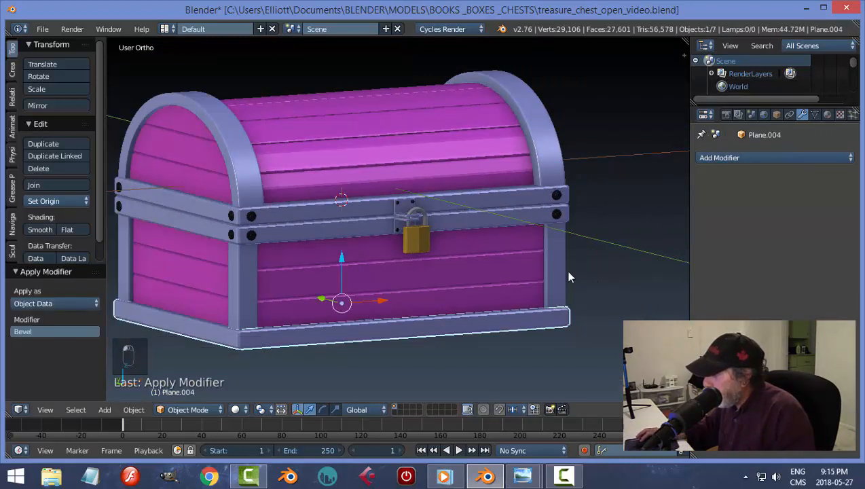
pyautogui.keyDown('shift'); pyautogui.rightClick(556, 269); pyautogui.keyUp('shift')
pyautogui.hotkey('ctrl', 'j')
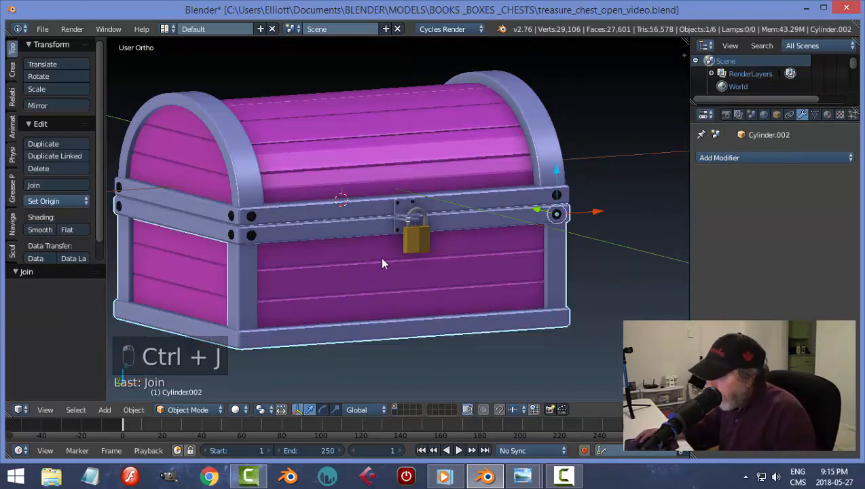
# Test-move the chest body along Z, undo the move, and join the side planks to the body.
pyautogui.moveTo(559, 178); pyautogui.dragTo(553, 228)
pyautogui.hotkey('ctrl', 'z')
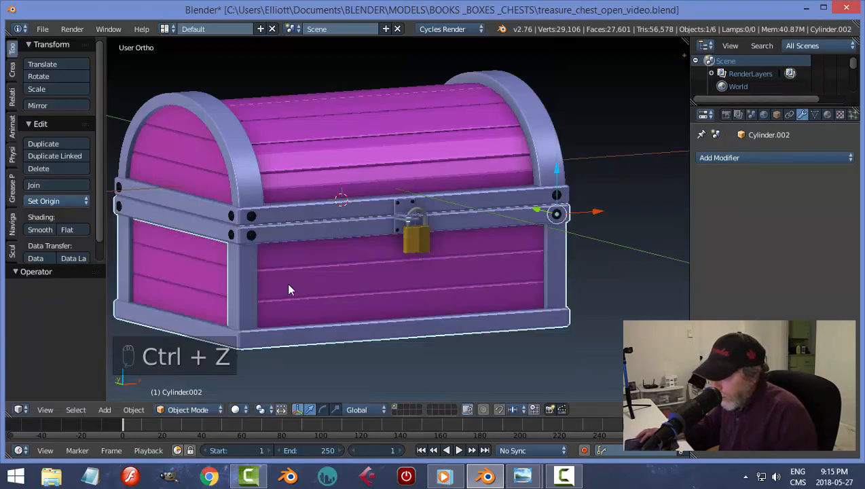
pyautogui.rightClick(210, 272)
pyautogui.keyDown('shift'); pyautogui.rightClick(336, 278); pyautogui.keyUp('shift')
pyautogui.hotkey('ctrl', 'j')
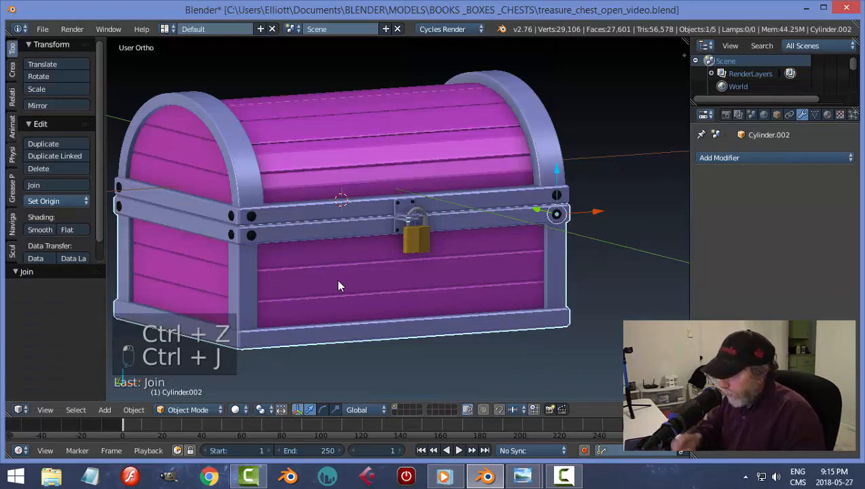
# Lower the joined chest body about 0.64 along Z as a test, undo the move, and save the file.
pyautogui.moveTo(560, 180); pyautogui.dragTo(550, 246)
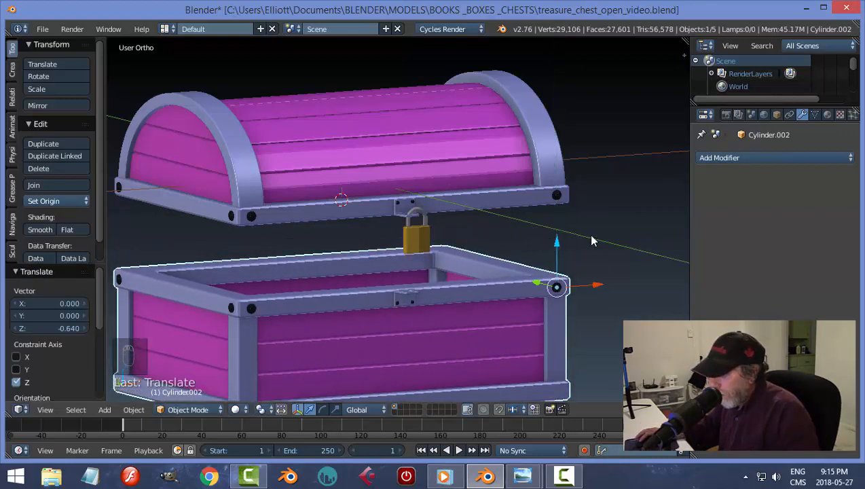
pyautogui.hotkey('ctrl', 'z')
pyautogui.hotkey('ctrl', 's')
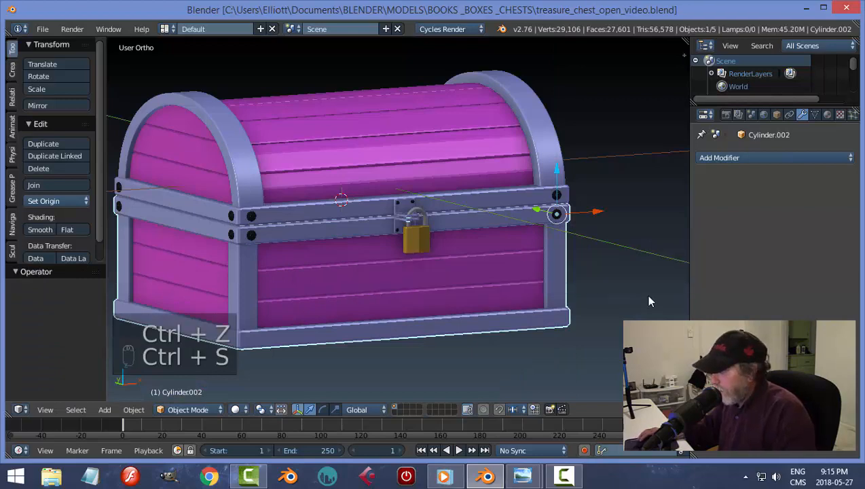
# Examine the hasp and padlock up close, check the lid's selection, deselect everything, and view the whole chest.
pyautogui.moveTo(648, 299); pyautogui.dragTo(460, 303, button='middle')
pyautogui.scroll(3, 461, 303)
pyautogui.scroll(4, 455, 237)
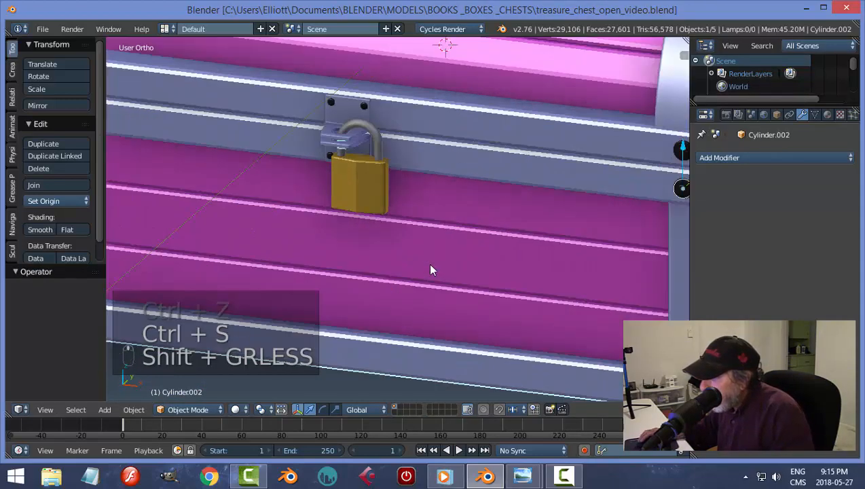
pyautogui.rightClick(361, 114)
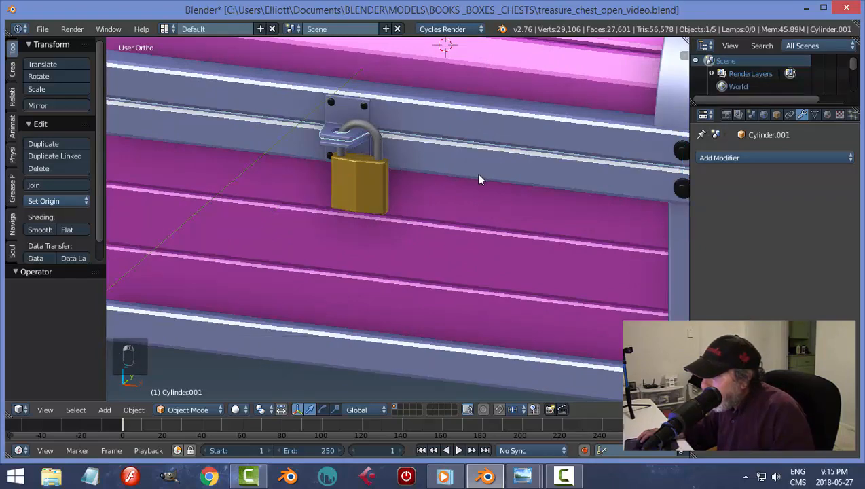
pyautogui.press('a')
pyautogui.scroll(-5, 518, 201)
pyautogui.moveTo(518, 201); pyautogui.dragTo(425, 207, button='middle')
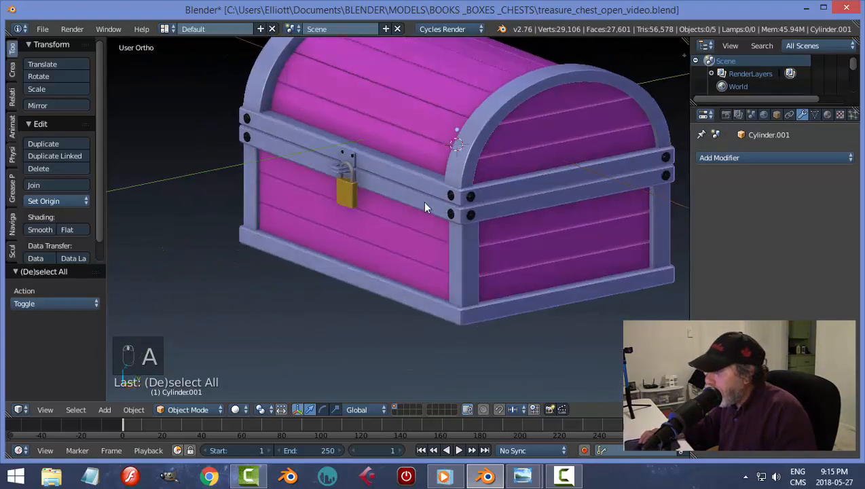
pyautogui.scroll(-4, 481, 258)
pyautogui.moveTo(482, 258); pyautogui.dragTo(471, 282, button='middle')
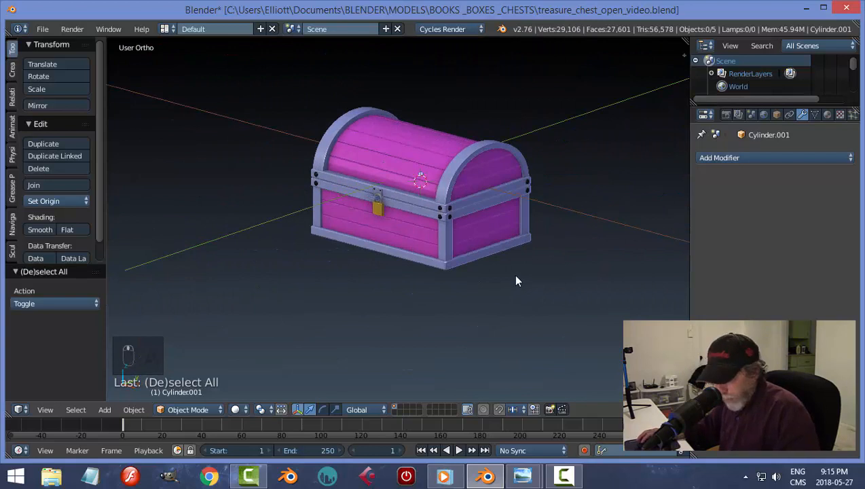
# Add a plane mesh and move it down about 1.24 along Z beneath the chest.
pyautogui.hotkey('shift', 'a')
pyautogui.moveTo(508, 262)
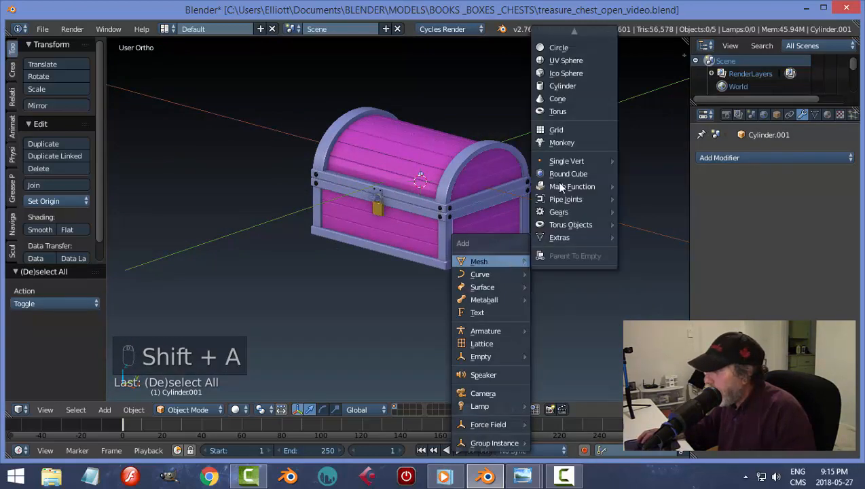
pyautogui.click(562, 34)
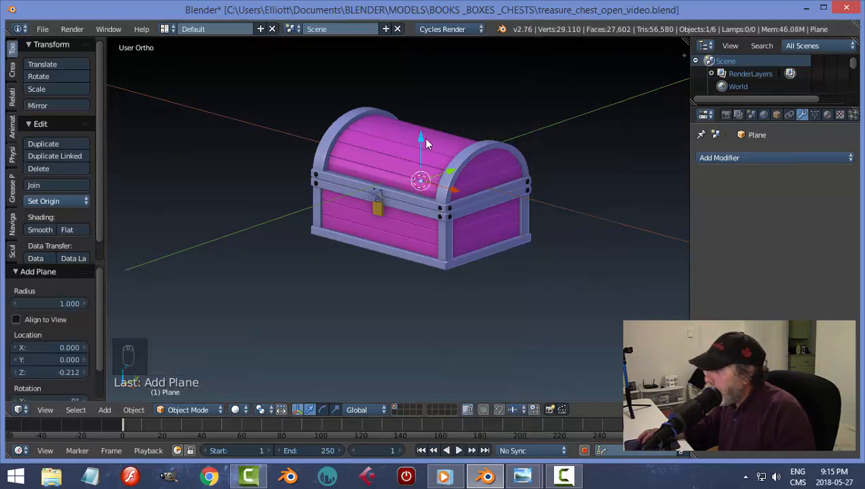
pyautogui.press('g')
pyautogui.press('z')
pyautogui.click(426, 199)
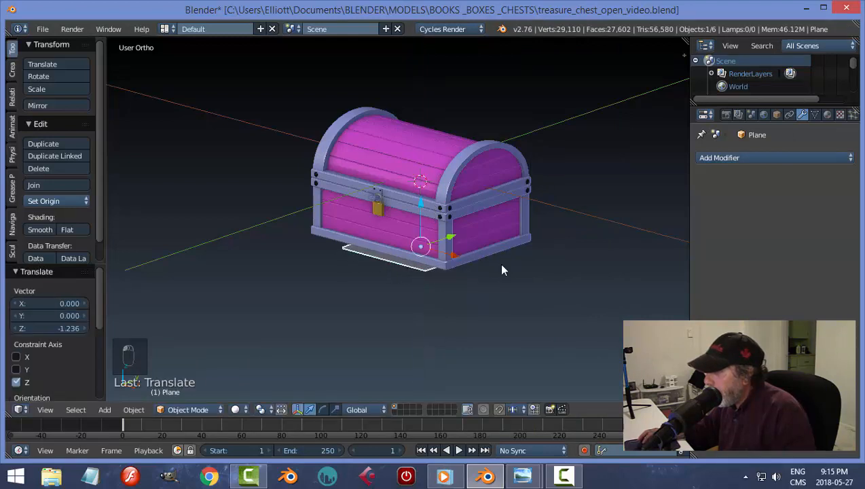
# Scale the plane up about 9.07 times as a floor and raise it about 0.18 along Z to the chest's base.
pyautogui.press('s')
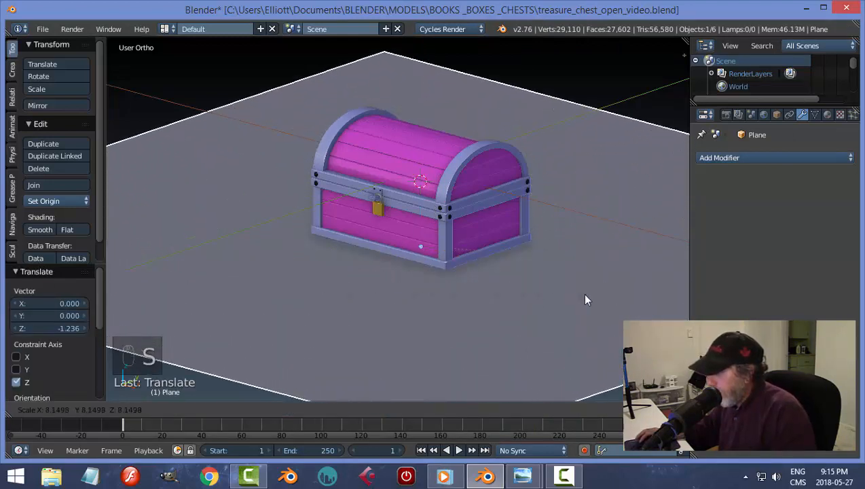
pyautogui.click(591, 297)
pyautogui.press('g')
pyautogui.press('z')
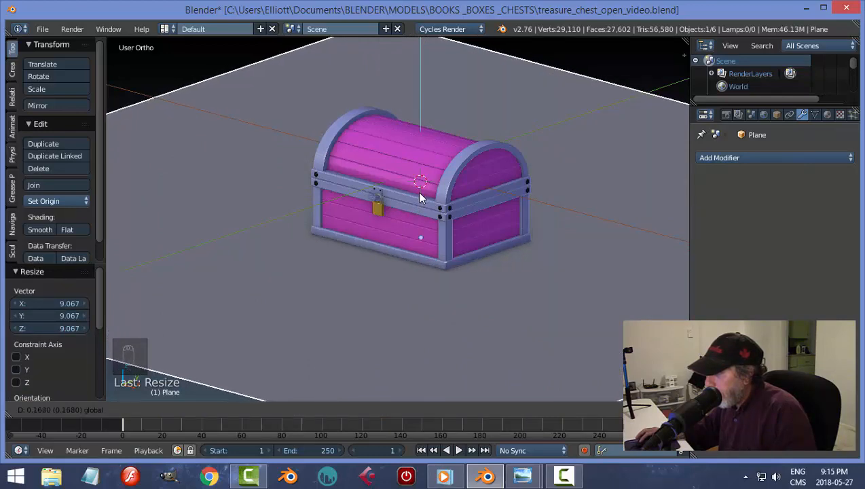
pyautogui.click(420, 203)
# Create a new Diffuse BSDF material on the floor plane.
pyautogui.moveTo(513, 290); pyautogui.dragTo(435, 299, button='middle')
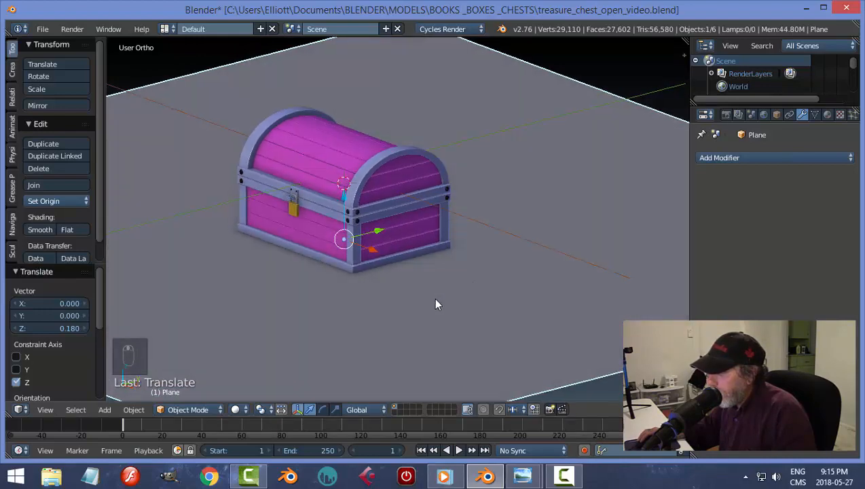
pyautogui.moveTo(500, 282); pyautogui.dragTo(501, 294, button='middle')
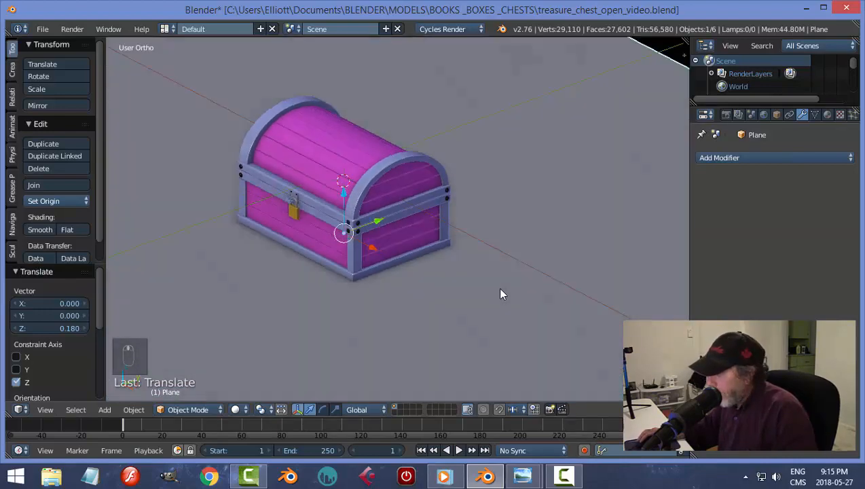
pyautogui.click(826, 114)
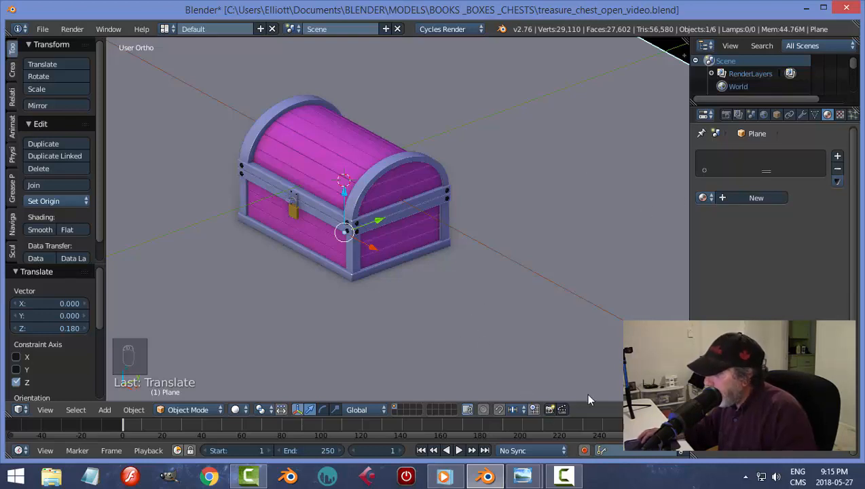
pyautogui.click(757, 198)
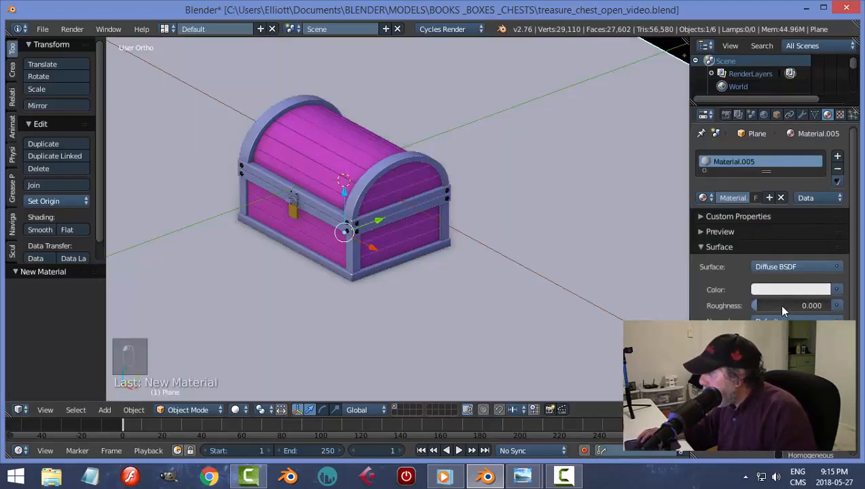
# Change the floor material's diffuse color to a muted green.
pyautogui.click(781, 289)
pyautogui.moveTo(762, 153); pyautogui.dragTo(753, 145)
pyautogui.moveTo(820, 116); pyautogui.dragTo(820, 140)
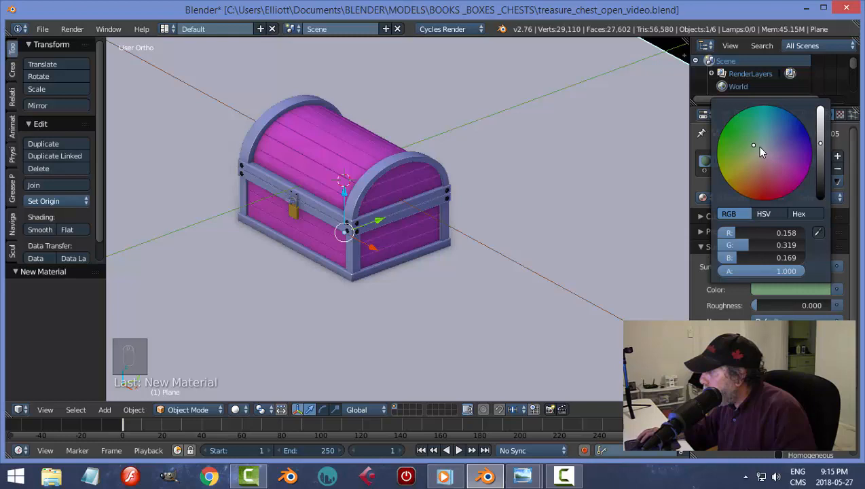
pyautogui.moveTo(756, 146); pyautogui.dragTo(752, 136)
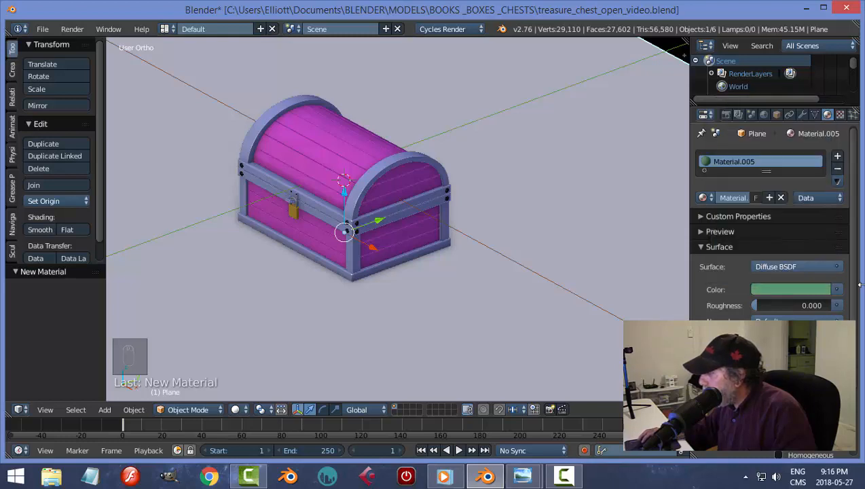
pyautogui.scroll(-3, 855, 303)
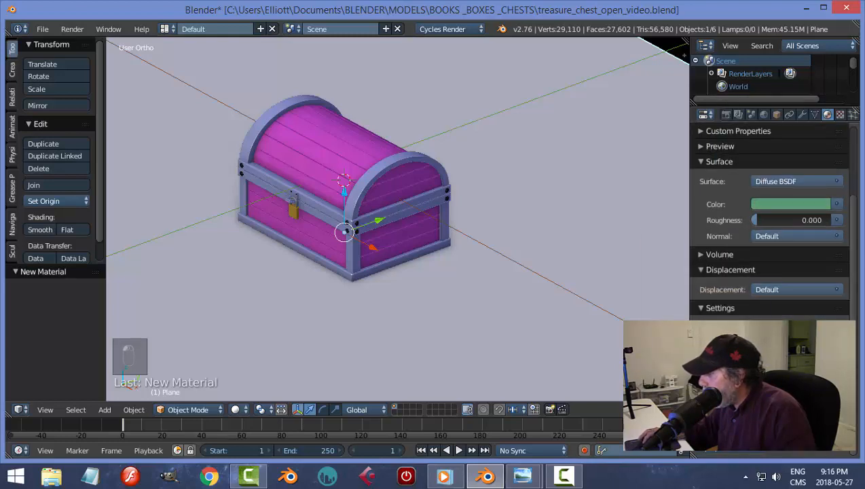
pyautogui.click(791, 204)
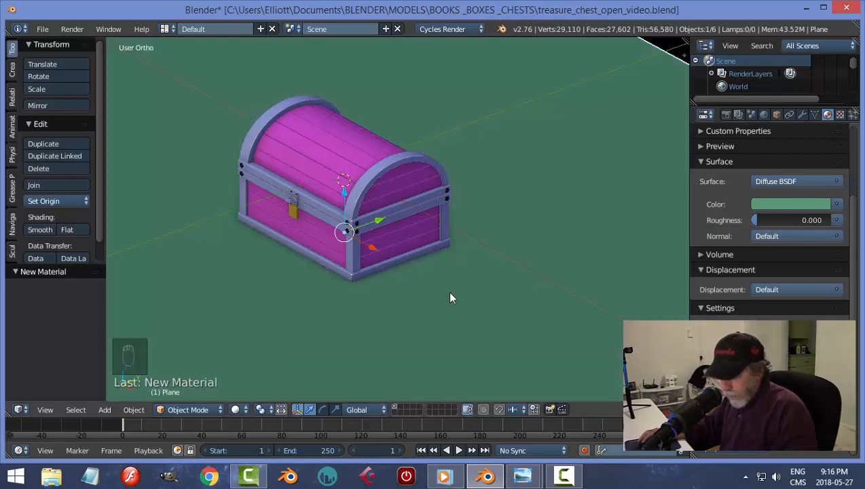
# Deselect everything and save the file over treasure_chest_open_video.blend.
pyautogui.press('a')
pyautogui.scroll(4, 441, 299)
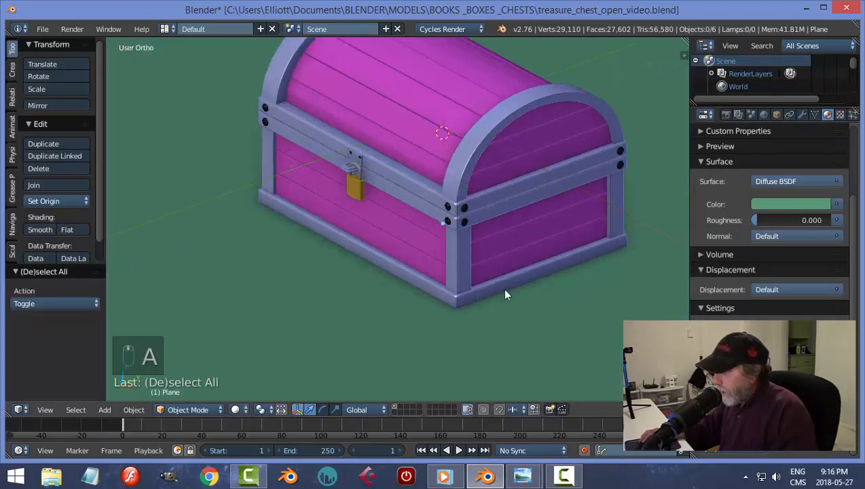
pyautogui.keyDown('shift'); pyautogui.moveTo(505, 294); pyautogui.dragTo(436, 360, button='middle'); pyautogui.keyUp('shift')
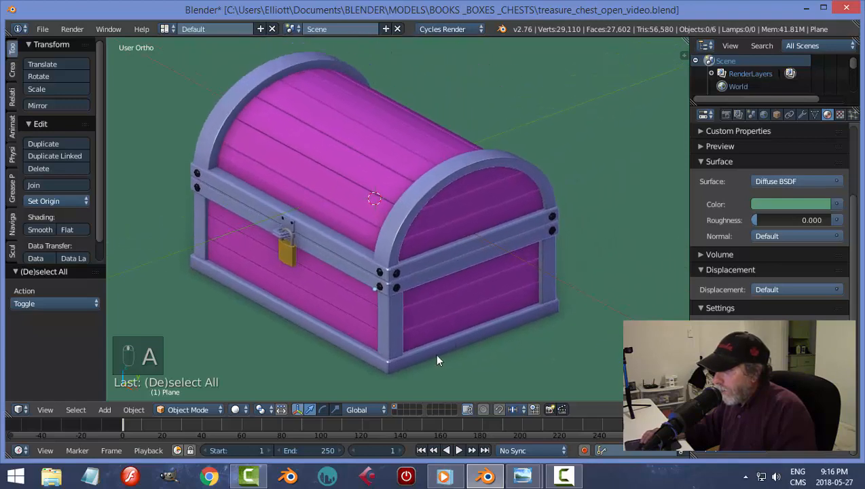
pyautogui.hotkey('ctrl', 's')
pyautogui.click(486, 323)
# Render the viewport as a preview of the closed chest on the green floor, and close the render.
pyautogui.moveTo(485, 324); pyautogui.dragTo(457, 328, button='middle')
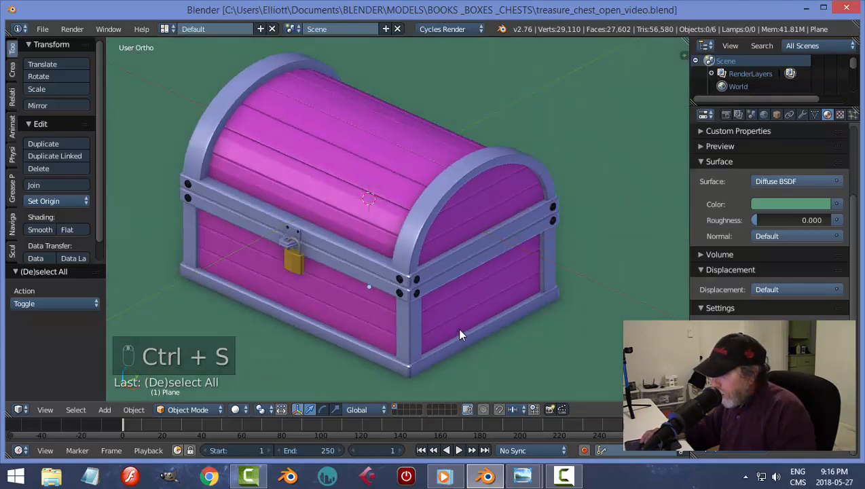
pyautogui.click(550, 408)
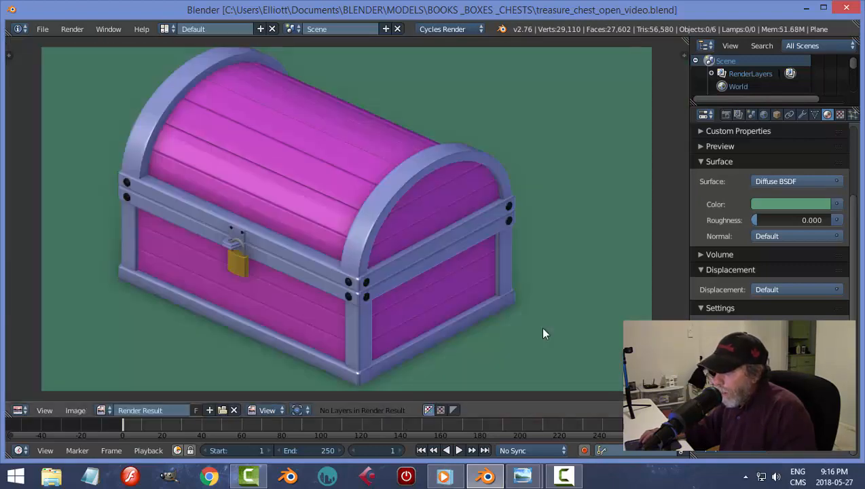
pyautogui.press('Escape')
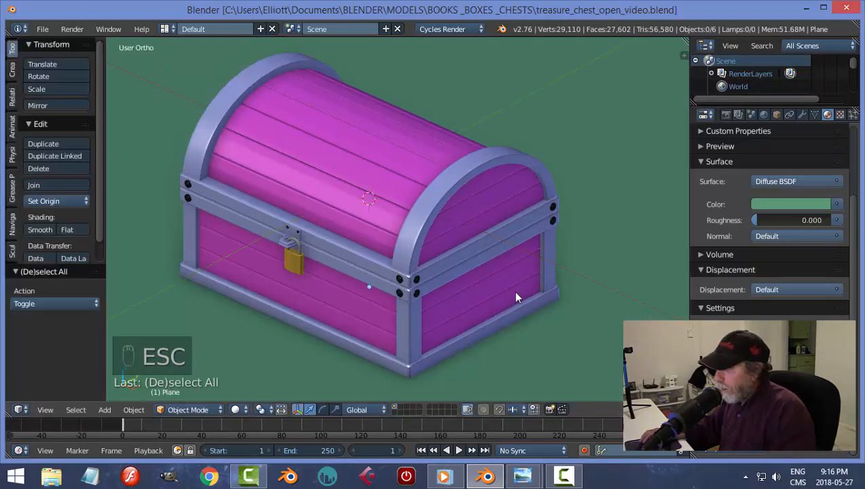
# Select the hinges at the back of the chest and snap the 3D cursor to them.
pyautogui.scroll(-4, 492, 279)
pyautogui.moveTo(491, 276); pyautogui.dragTo(523, 263, button='middle')
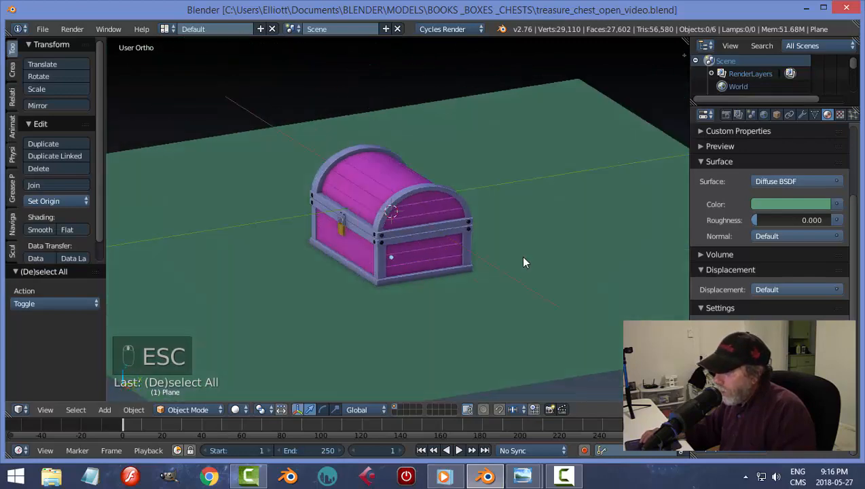
pyautogui.rightClick(422, 201)
pyautogui.moveTo(423, 200); pyautogui.dragTo(428, 278, button='middle')
pyautogui.scroll(4, 425, 277)
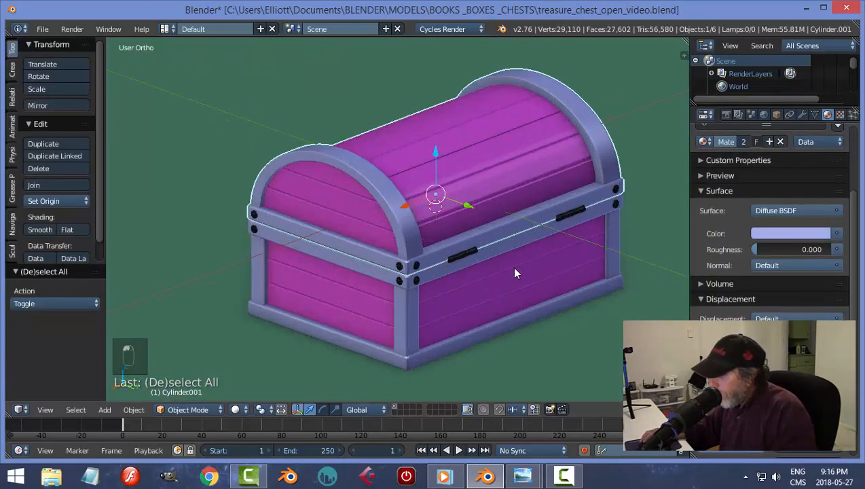
pyautogui.moveTo(511, 266); pyautogui.dragTo(370, 262, button='middle')
pyautogui.rightClick(388, 254)
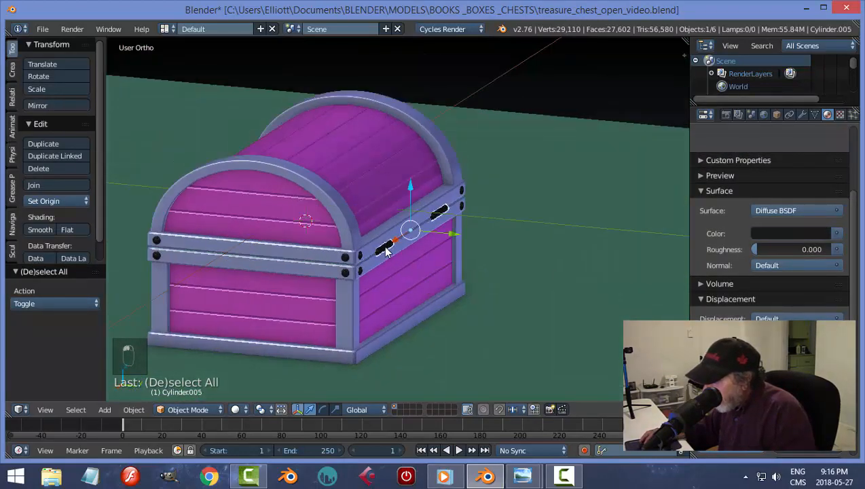
pyautogui.moveTo(452, 271); pyautogui.dragTo(429, 275, button='middle')
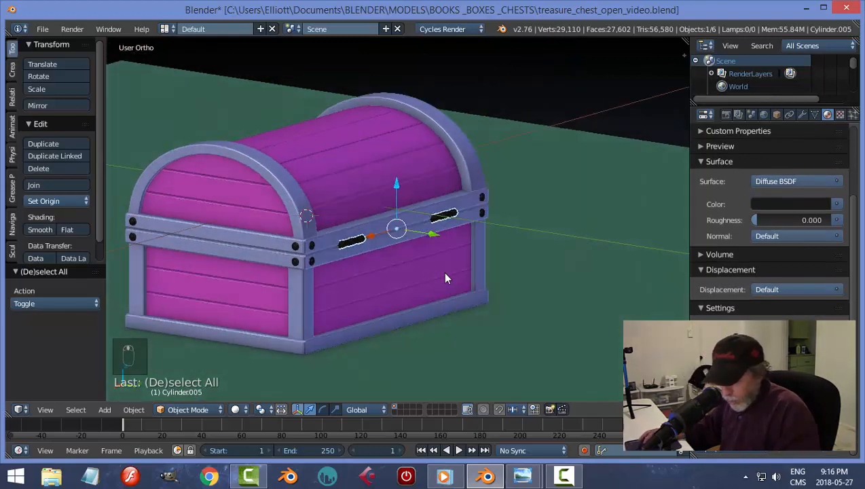
pyautogui.hotkey('shift', 's')
pyautogui.click(464, 271)
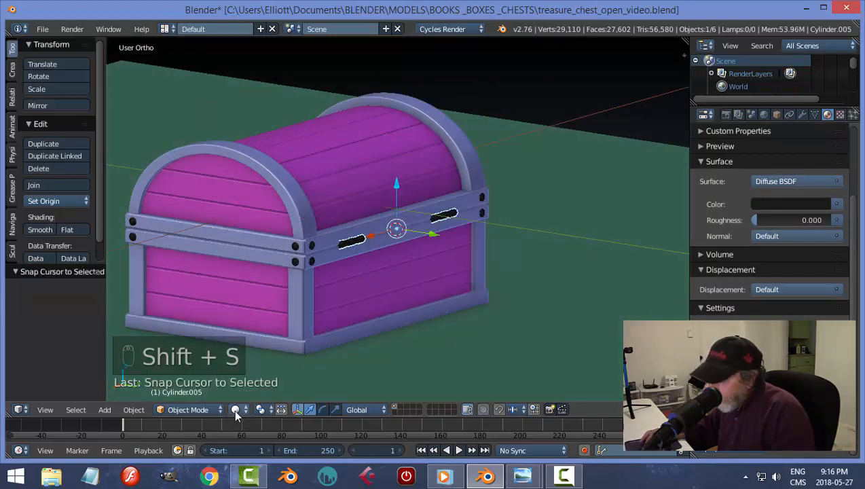
# Set the pivot point to the 3D Cursor and rotate the lid open about -23.6° around the X axis.
pyautogui.click(267, 415)
pyautogui.click(280, 381)
pyautogui.moveTo(400, 299); pyautogui.dragTo(436, 238, button='middle')
pyautogui.moveTo(417, 295); pyautogui.dragTo(487, 262, button='middle')
pyautogui.rightClick(355, 192)
pyautogui.press('r')
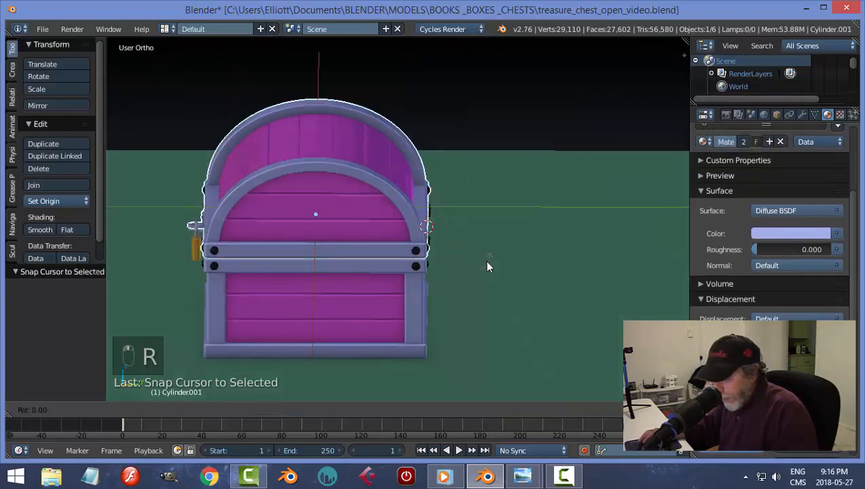
pyautogui.click(498, 317)
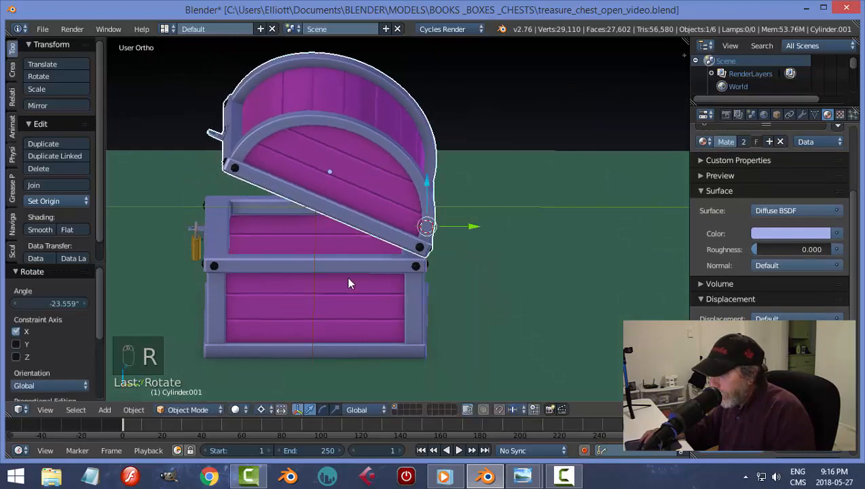
# Select the padlock's shackle and body together and set their origins to their geometry.
pyautogui.moveTo(347, 276); pyautogui.dragTo(463, 277, button='middle')
pyautogui.scroll(5, 459, 258)
pyautogui.keyDown('shift'); pyautogui.moveTo(468, 321); pyautogui.dragTo(435, 243, button='middle'); pyautogui.keyUp('shift')
pyautogui.scroll(2, 435, 242)
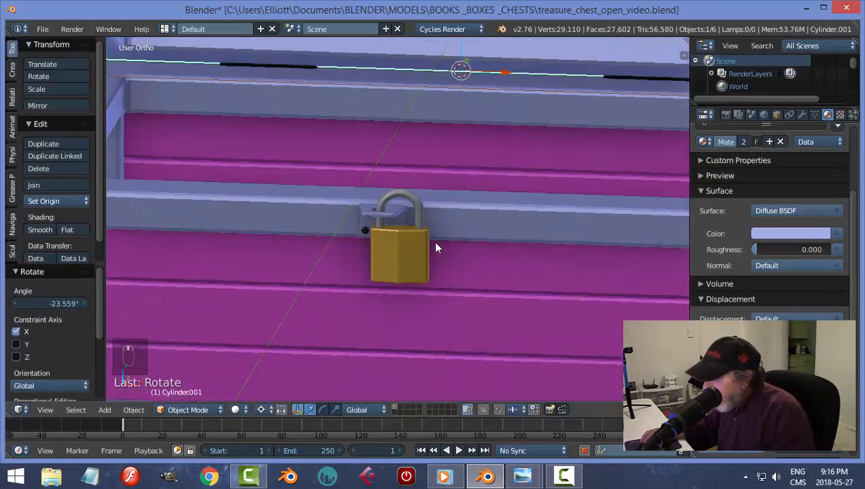
pyautogui.keyDown('shift'); pyautogui.rightClick(407, 250); pyautogui.keyUp('shift')
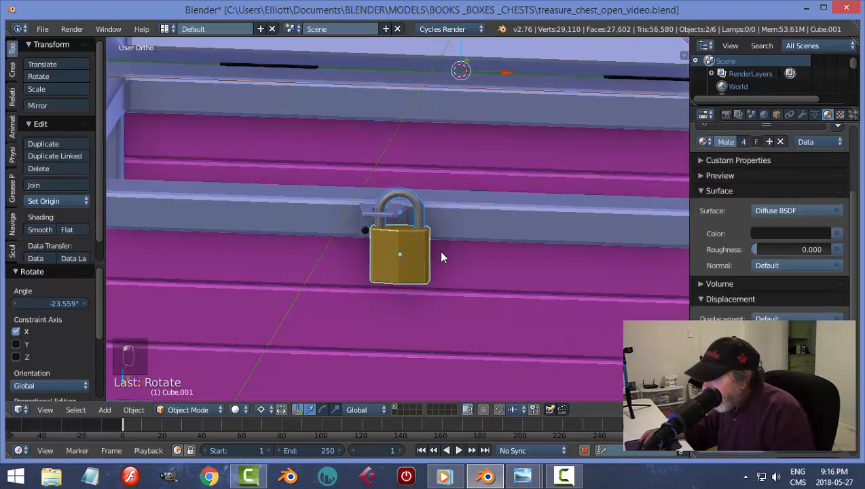
pyautogui.click(48, 201)
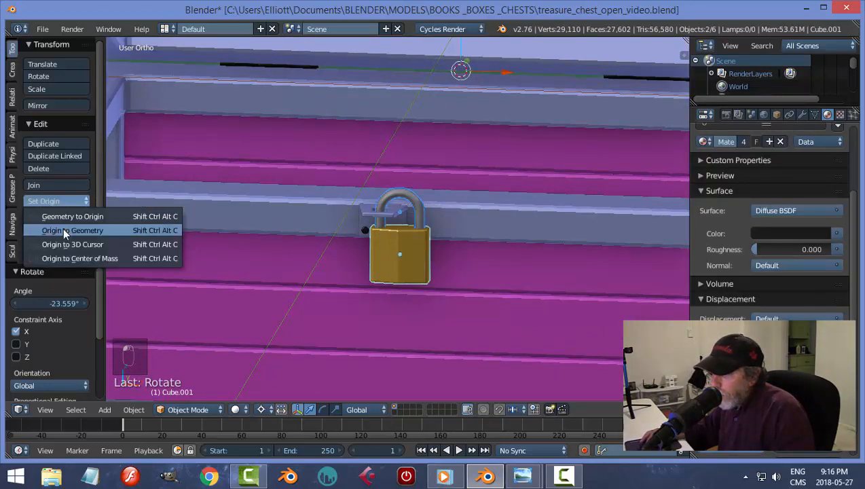
pyautogui.click(63, 228)
# Set the pivot point to Median Point and lower the padlock about 0.022 along Z.
pyautogui.click(268, 413)
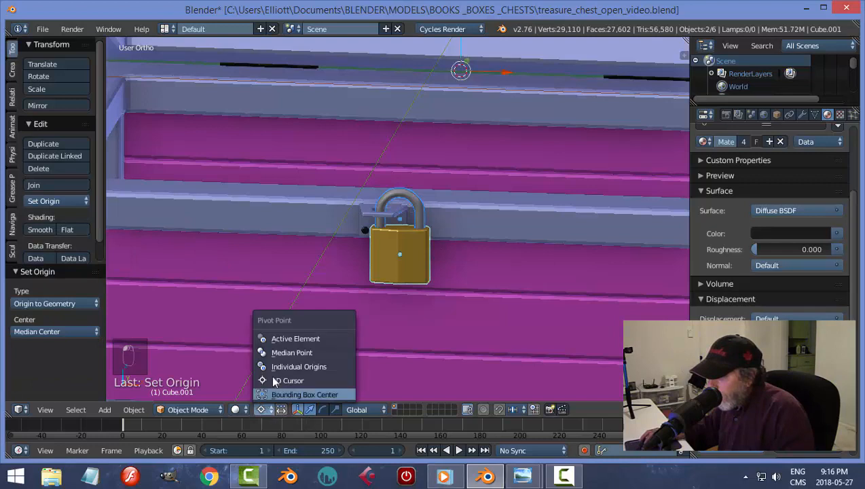
pyautogui.click(281, 352)
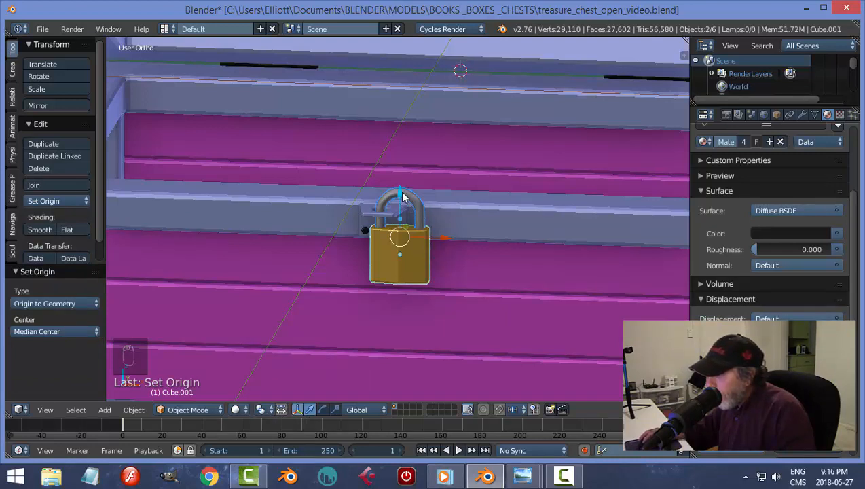
pyautogui.moveTo(403, 197); pyautogui.dragTo(399, 203)
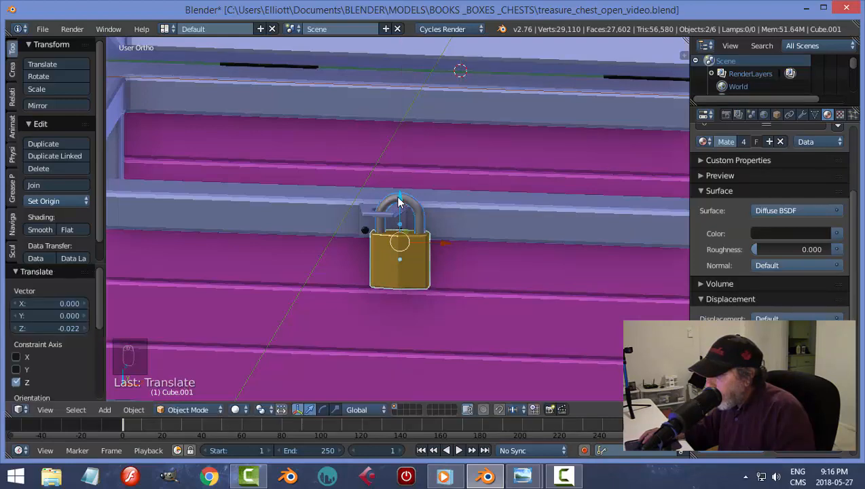
# Deselect everything, set the render resolution scale to 89%, and render a preview of the whole open chest.
pyautogui.press('a')
pyautogui.scroll(-3, 478, 243)
pyautogui.moveTo(481, 248); pyautogui.dragTo(412, 286, button='middle')
pyautogui.scroll(-3, 495, 242)
pyautogui.scroll(2, 448, 268)
pyautogui.scroll(-2, 413, 291)
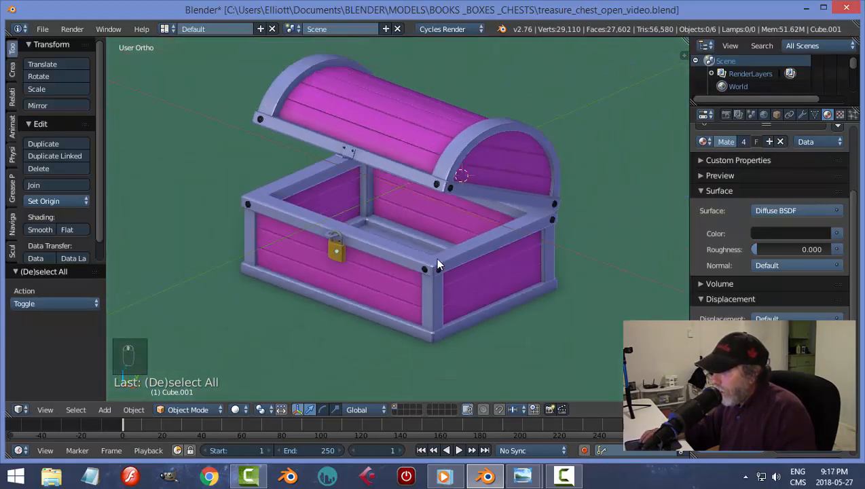
pyautogui.moveTo(435, 258); pyautogui.dragTo(429, 292, button='middle')
pyautogui.click(726, 114)
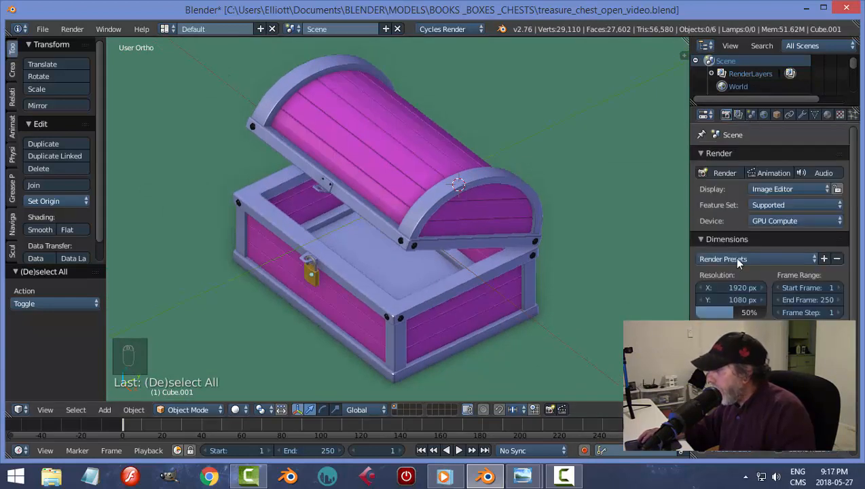
pyautogui.moveTo(732, 314); pyautogui.dragTo(757, 315)
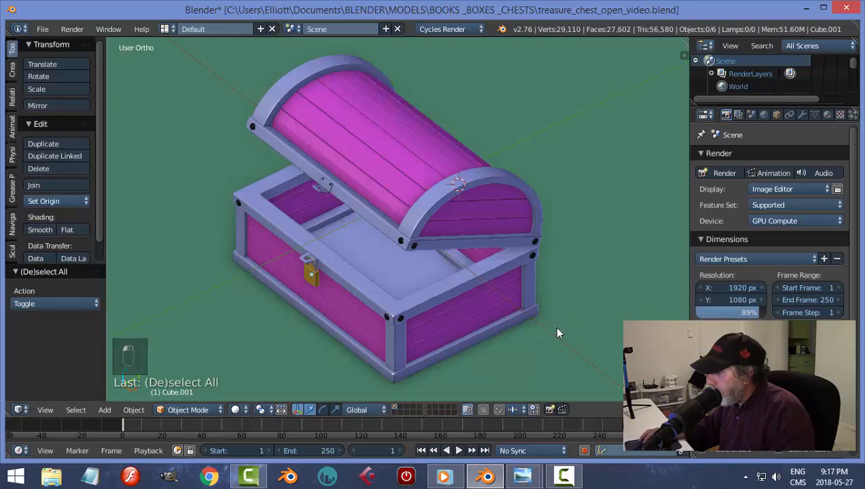
pyautogui.press('F12')
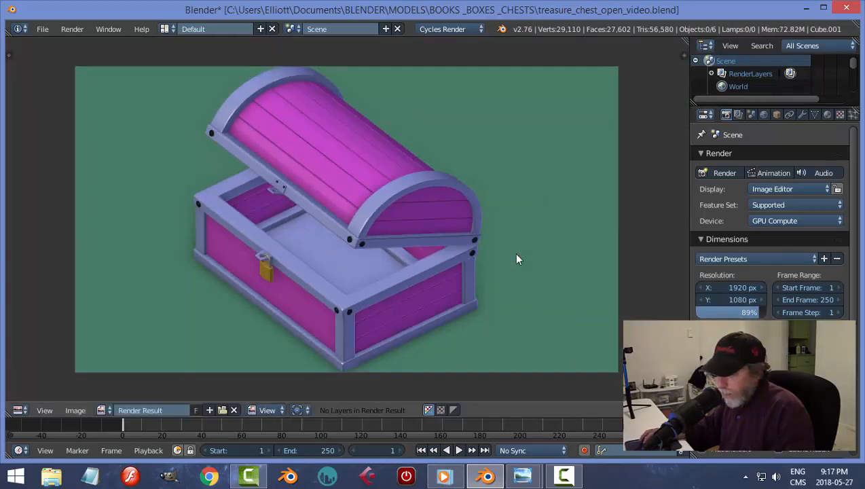
pyautogui.press('Escape')
# Render the open chest from a slightly lower angle and save the image as treasure_chest_open_video1.png in the TREASURE CHEST folder.
pyautogui.moveTo(506, 273)
pyautogui.mouseDown(button='middle')
pyautogui.moveTo(506, 239)
pyautogui.moveTo(510, 265)
pyautogui.mouseUp(button='middle')
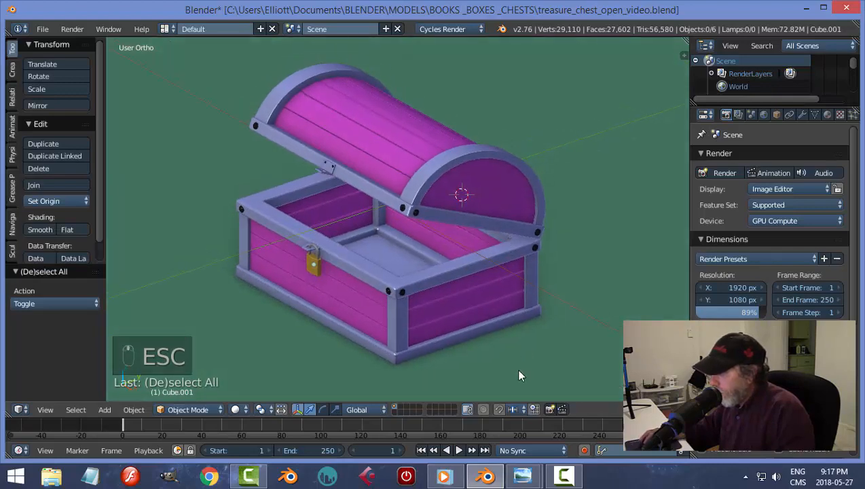
pyautogui.press('F12')
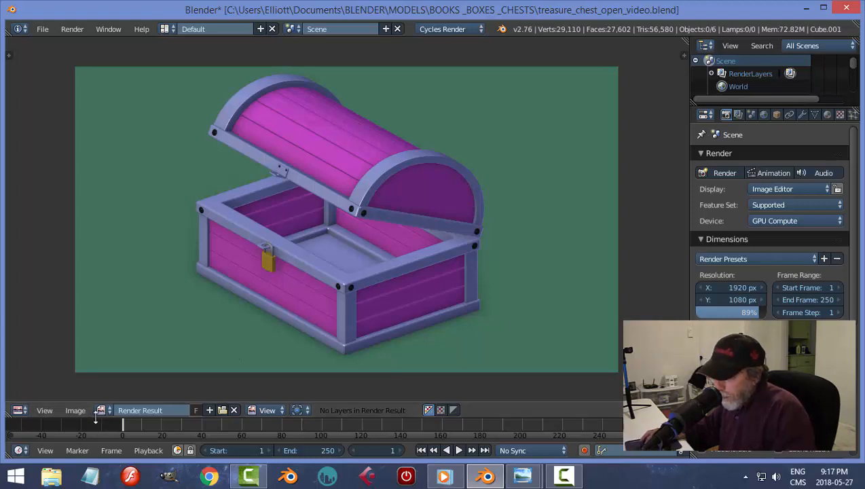
pyautogui.click(75, 410)
pyautogui.click(96, 329)
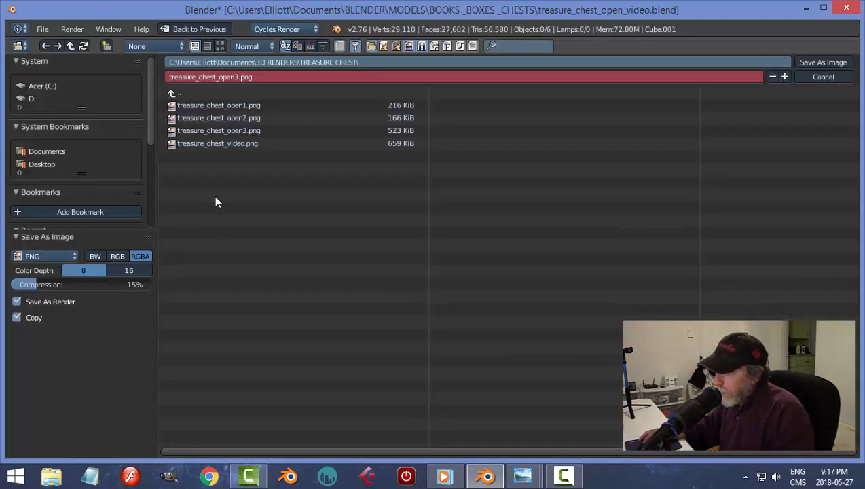
pyautogui.click(230, 77)
pyautogui.click(239, 77)
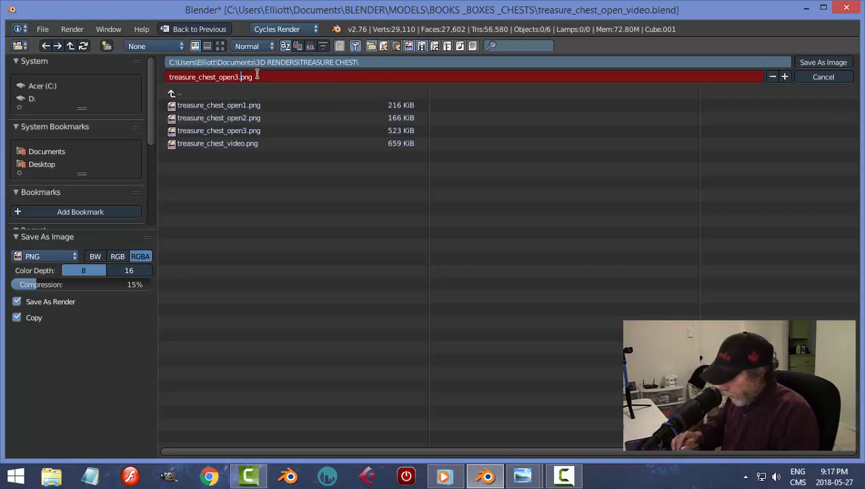
pyautogui.press('BackSpace')
pyautogui.write('_')
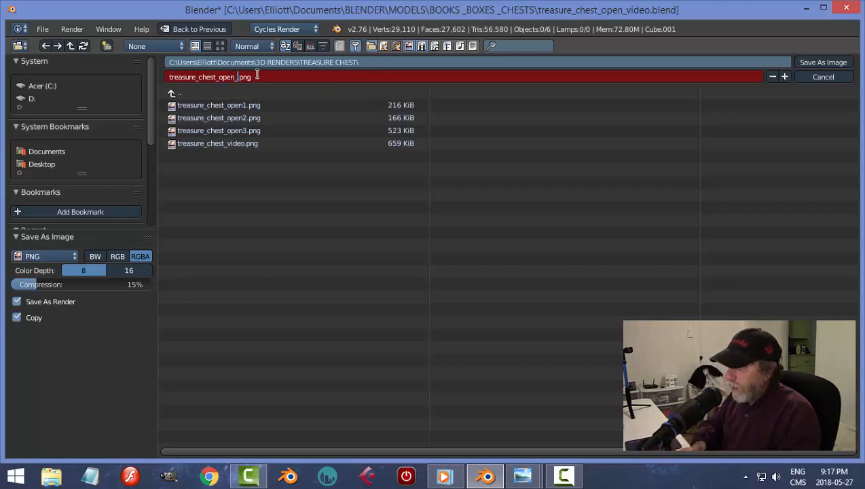
pyautogui.write('video')
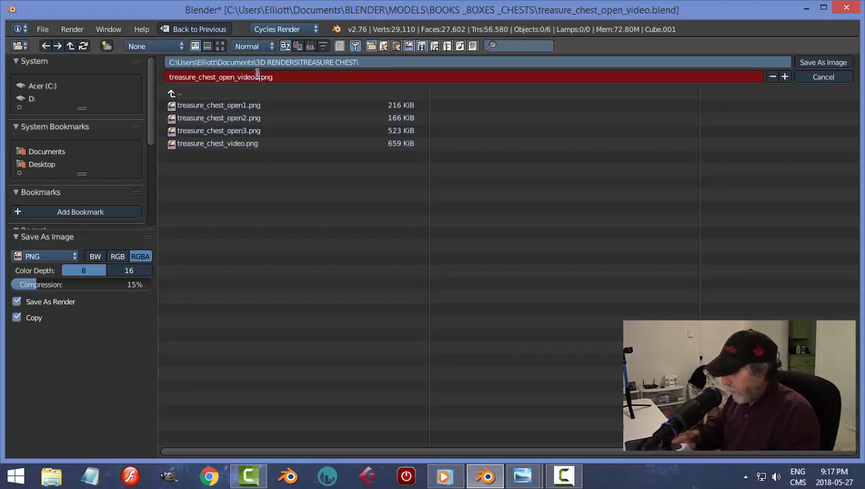
pyautogui.write('1')
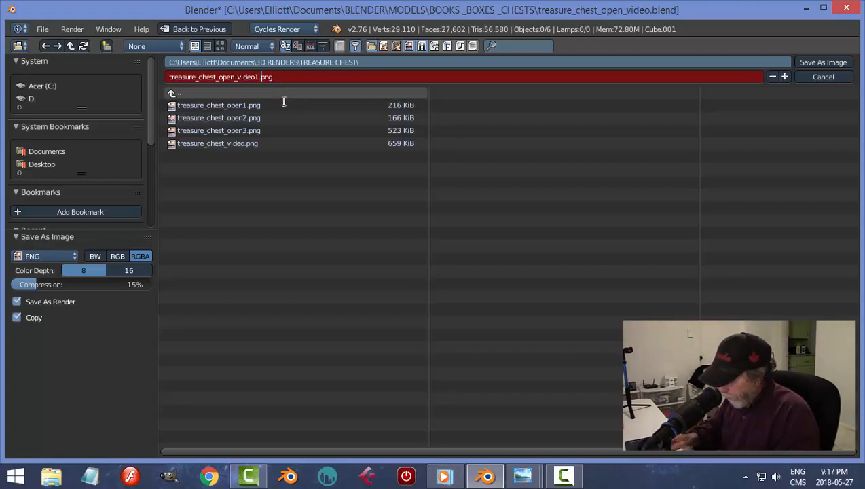
pyautogui.press('Return')
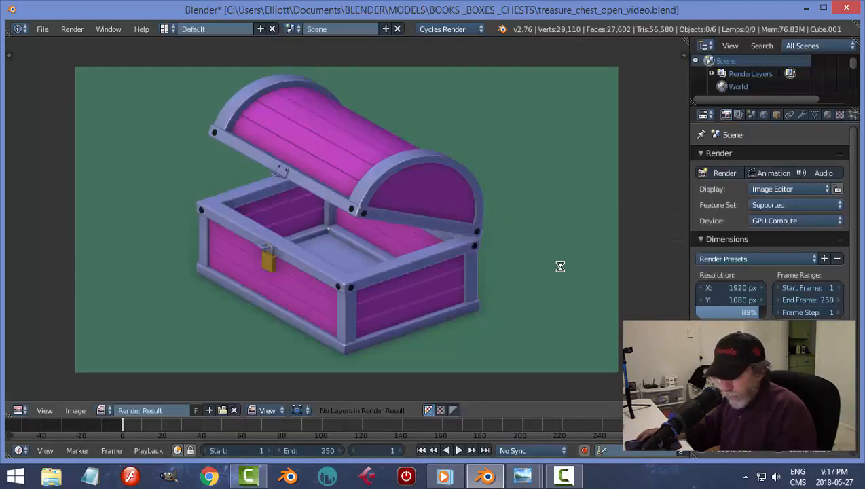
# Render the open chest from its other front corner.
pyautogui.press('Escape')
pyautogui.moveTo(382, 267); pyautogui.dragTo(498, 280, button='middle')
pyautogui.press('F12')
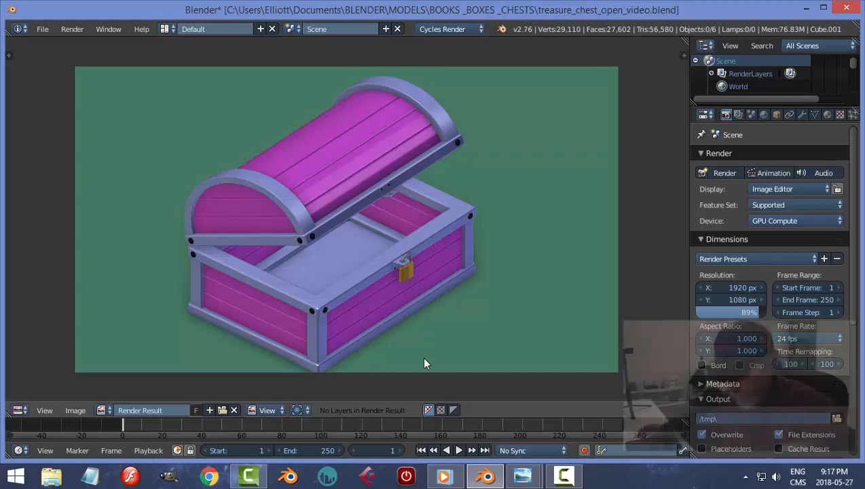
# Render the open chest from a slightly lower angle that shows more of its interior, and inspect the render up close.
pyautogui.press('Escape')
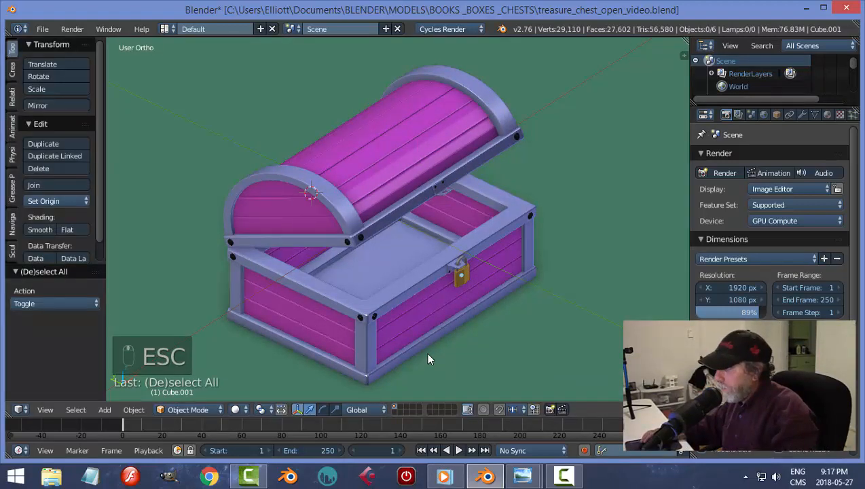
pyautogui.moveTo(427, 354); pyautogui.dragTo(518, 305, button='middle')
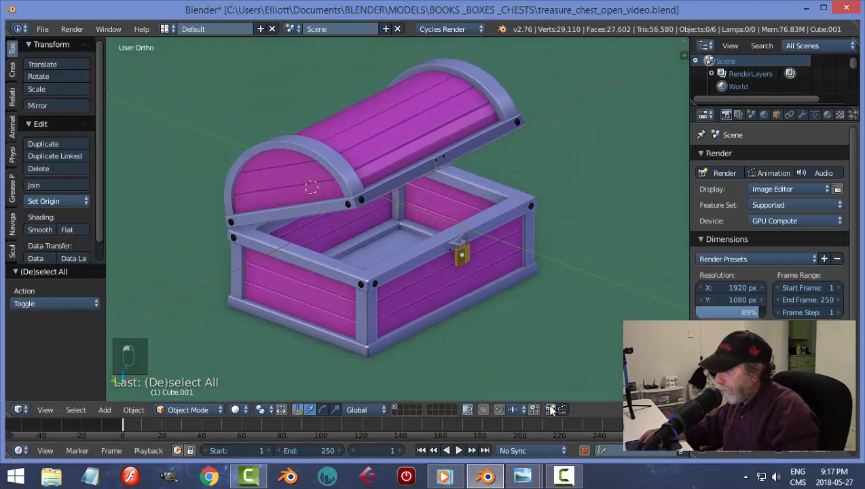
pyautogui.press('F12')
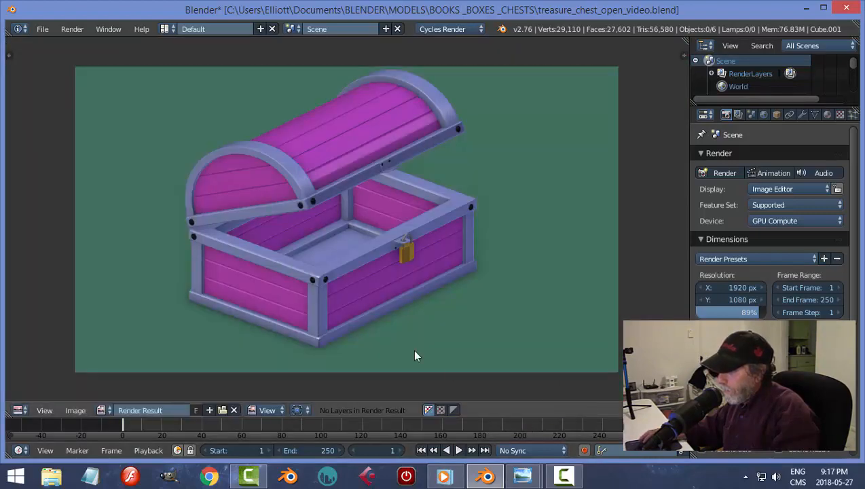
pyautogui.scroll(2, 393, 318)
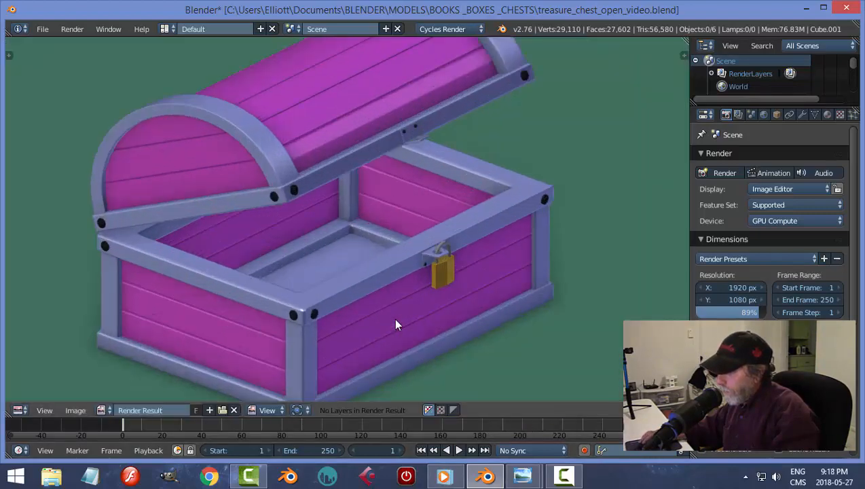
pyautogui.scroll(-2, 393, 318)
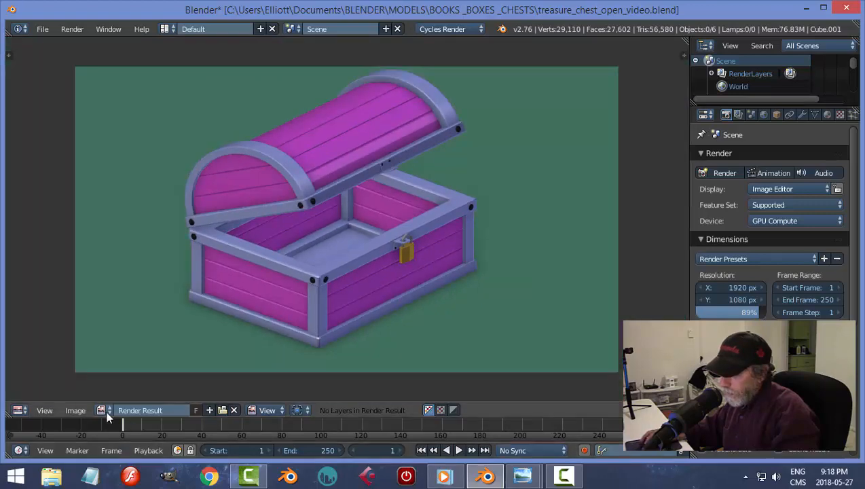
# Save the rendered image as treasure_chest_open_video2.png in the TREASURE CHEST folder.
pyautogui.click(76, 410)
pyautogui.click(110, 328)
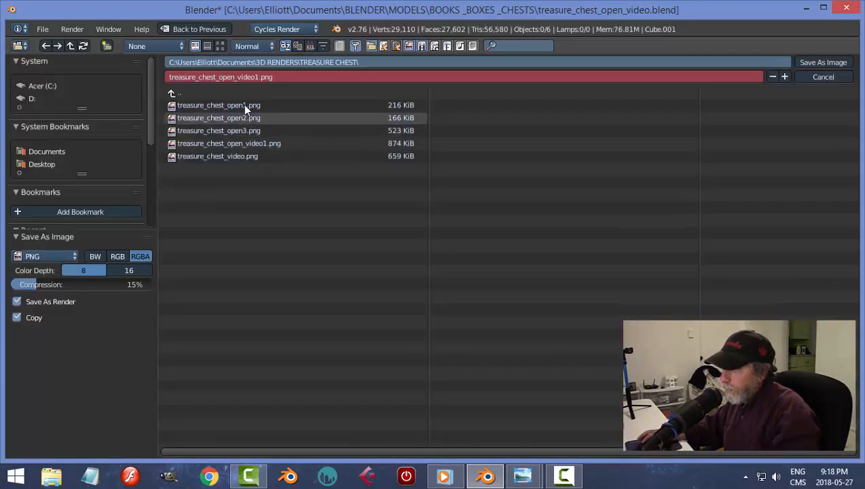
pyautogui.click(254, 75)
pyautogui.click(259, 76)
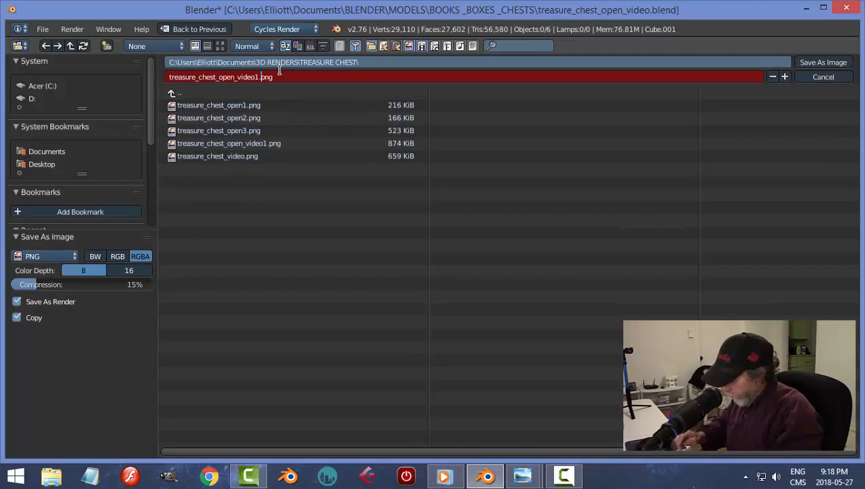
pyautogui.press('BackSpace')
pyautogui.press('BackSpace')
pyautogui.write('2.')
pyautogui.press('Return')
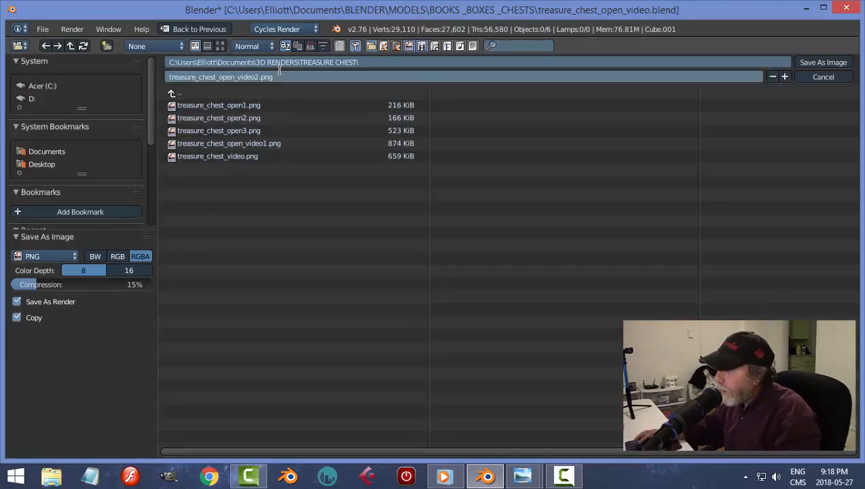
pyautogui.click(846, 64)
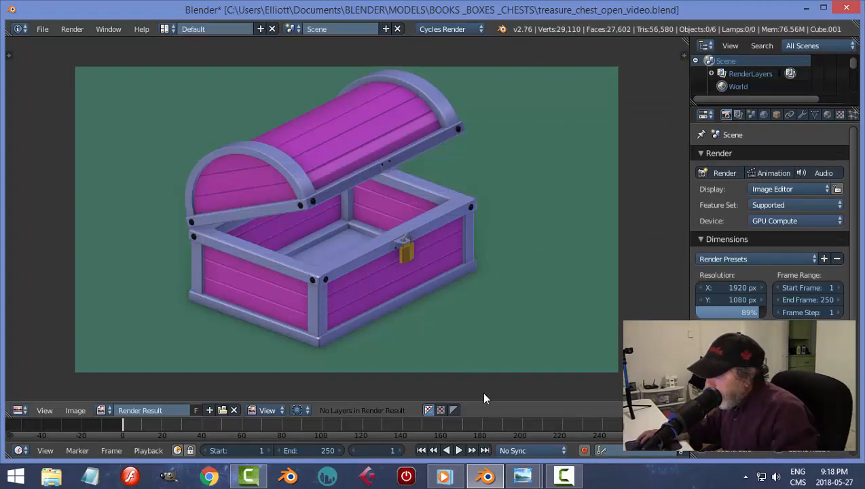
# Switch to Windows Photo Viewer to compare the render with treasure_chest_open3.png, and return to Blender.
pyautogui.moveTo(522, 476)
pyautogui.click(469, 423)
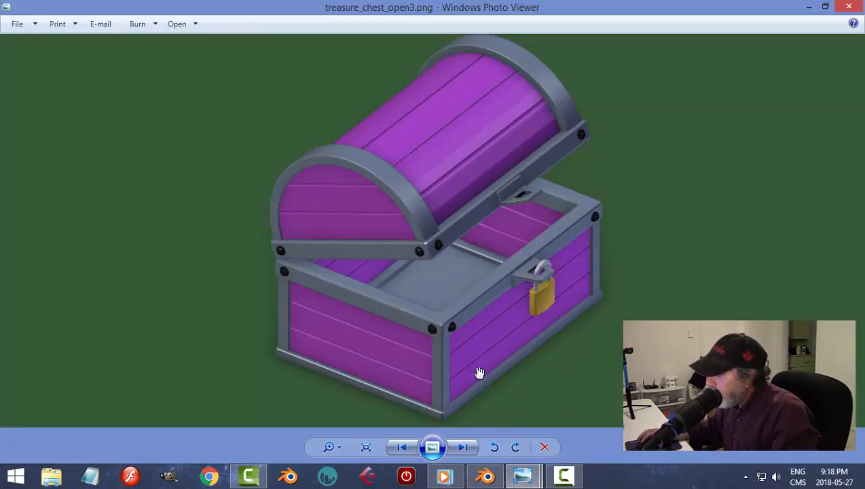
pyautogui.click(496, 478)
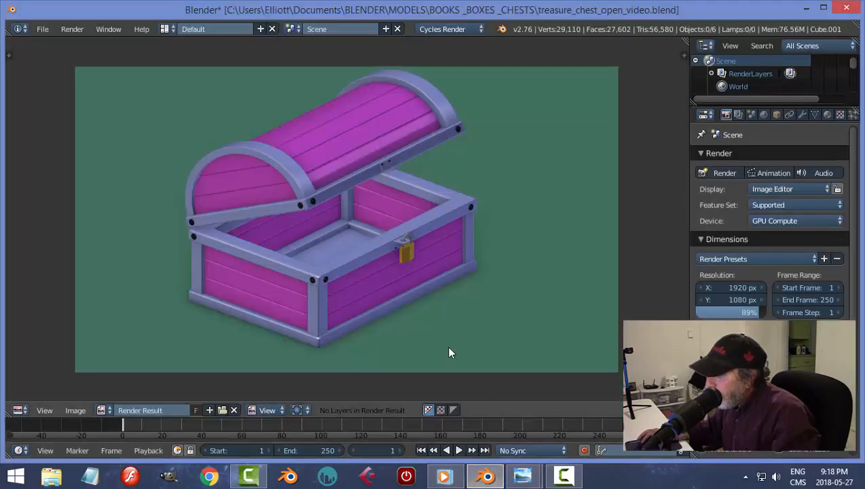